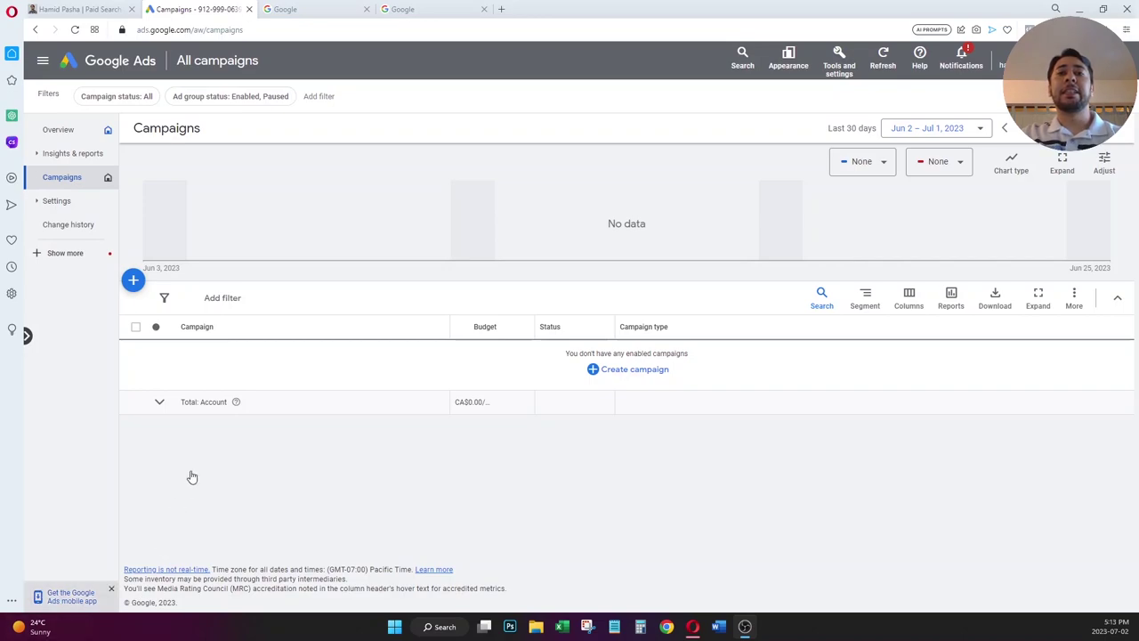
- Examine the business website's home page and the contact form that visitors submit near its end
{"action": "left_click", "coordinate": [71, 7]}
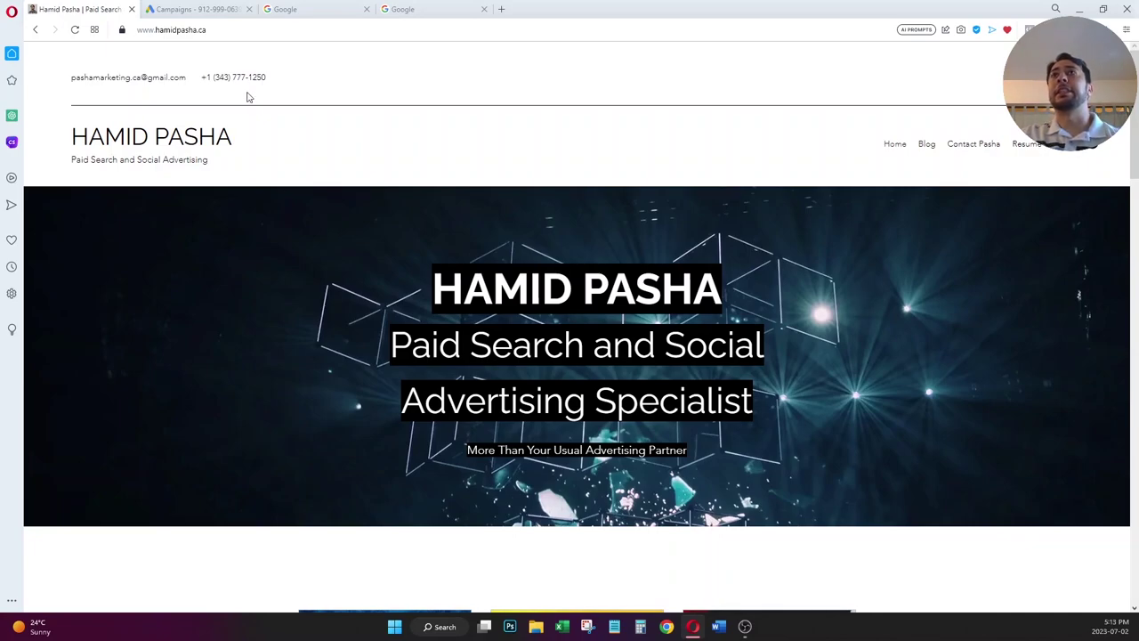
{"action": "left_click", "coordinate": [221, 9]}
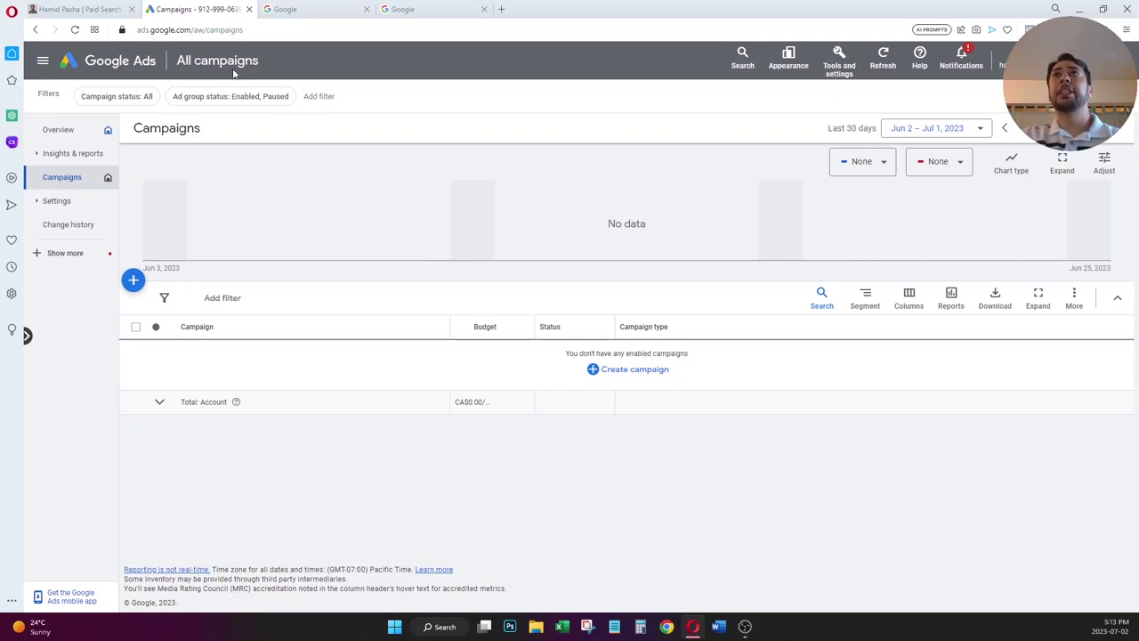
{"action": "left_click", "coordinate": [76, 8]}
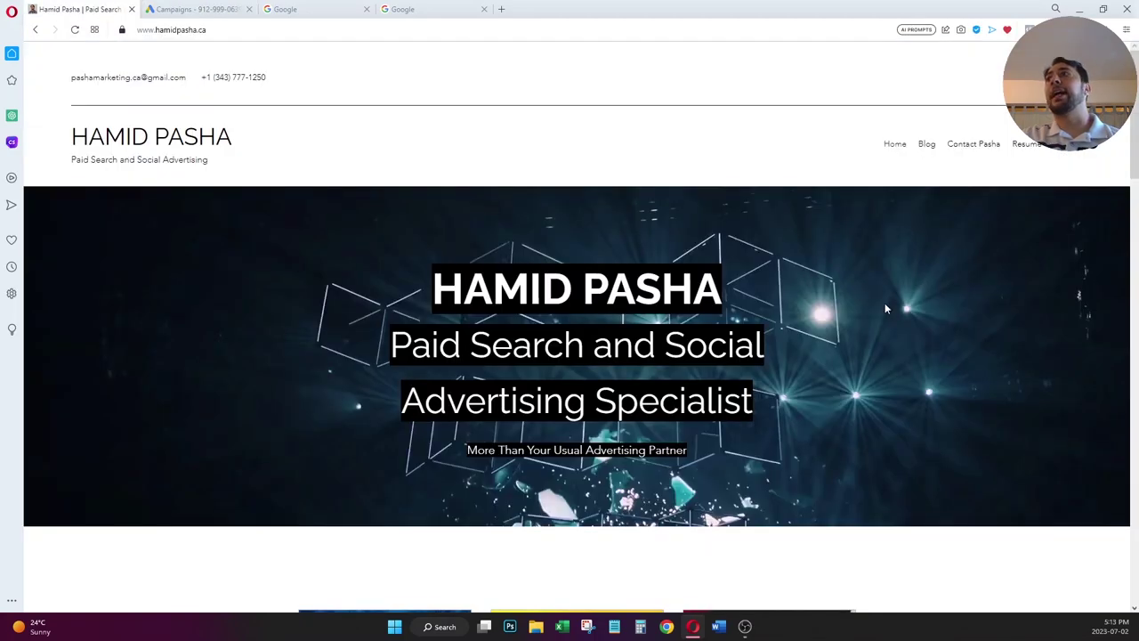
{"action": "scroll", "coordinate": [885, 308], "scroll_direction": "down", "scroll_amount": 15}
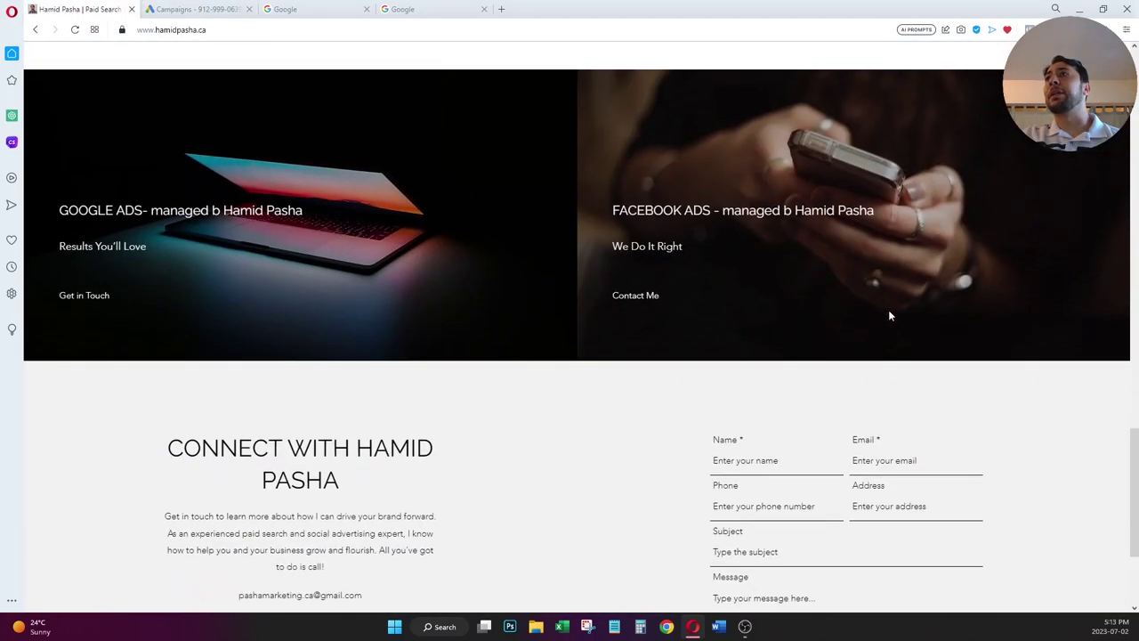
{"action": "scroll", "coordinate": [888, 315], "scroll_direction": "down", "scroll_amount": 3}
{"action": "left_click", "coordinate": [784, 346]}
{"action": "scroll", "coordinate": [860, 347], "scroll_direction": "up", "scroll_amount": 18}
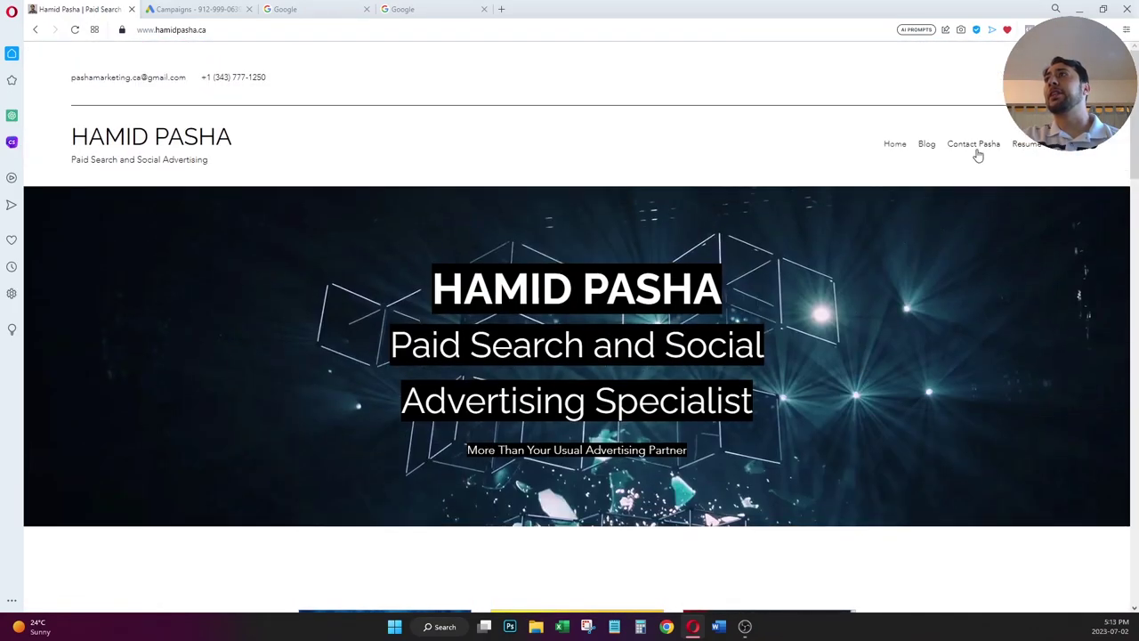
{"action": "left_click", "coordinate": [976, 151]}
{"action": "scroll", "coordinate": [980, 255], "scroll_direction": "down", "scroll_amount": 2}
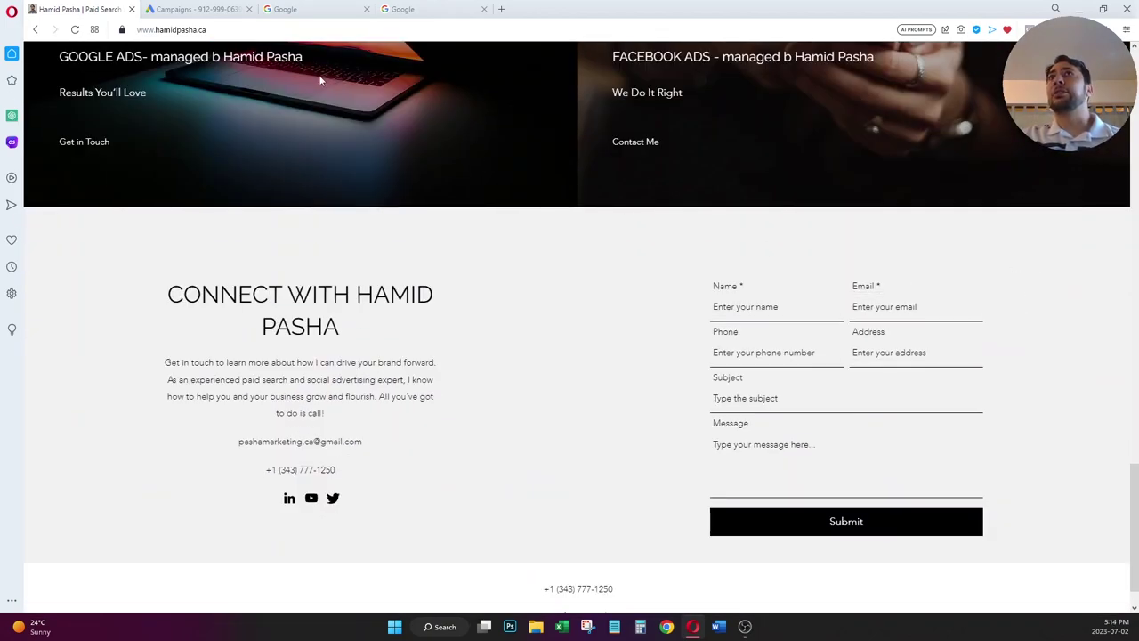
- Switch to Google Ads and start a new conversion action of the website kind from the account's conversions
{"action": "left_click", "coordinate": [203, 10]}
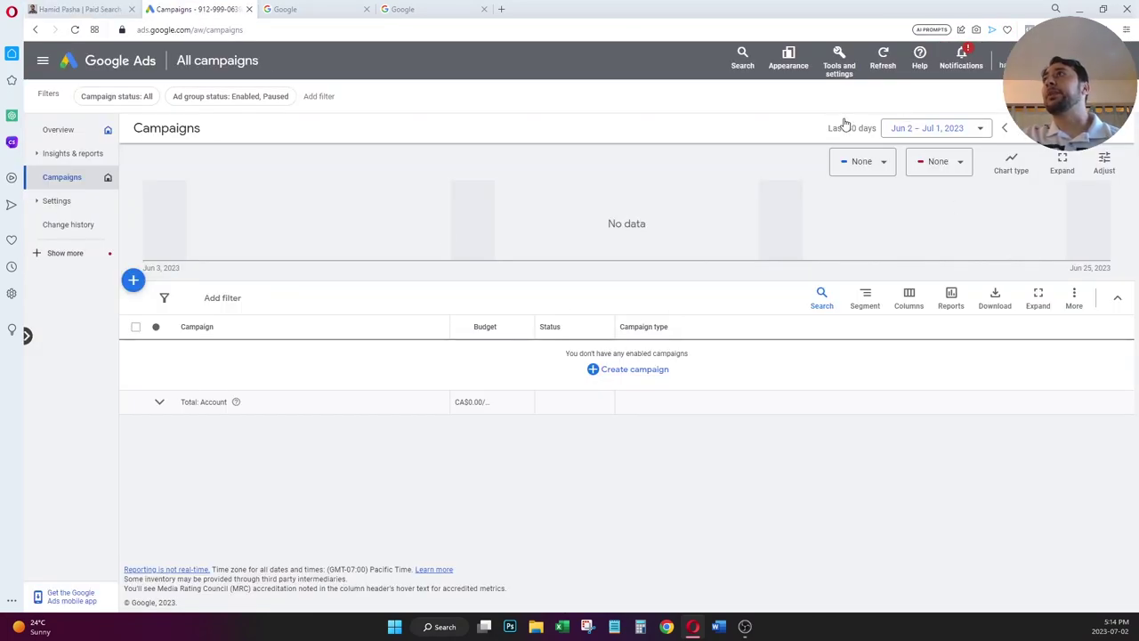
{"action": "left_click", "coordinate": [839, 71]}
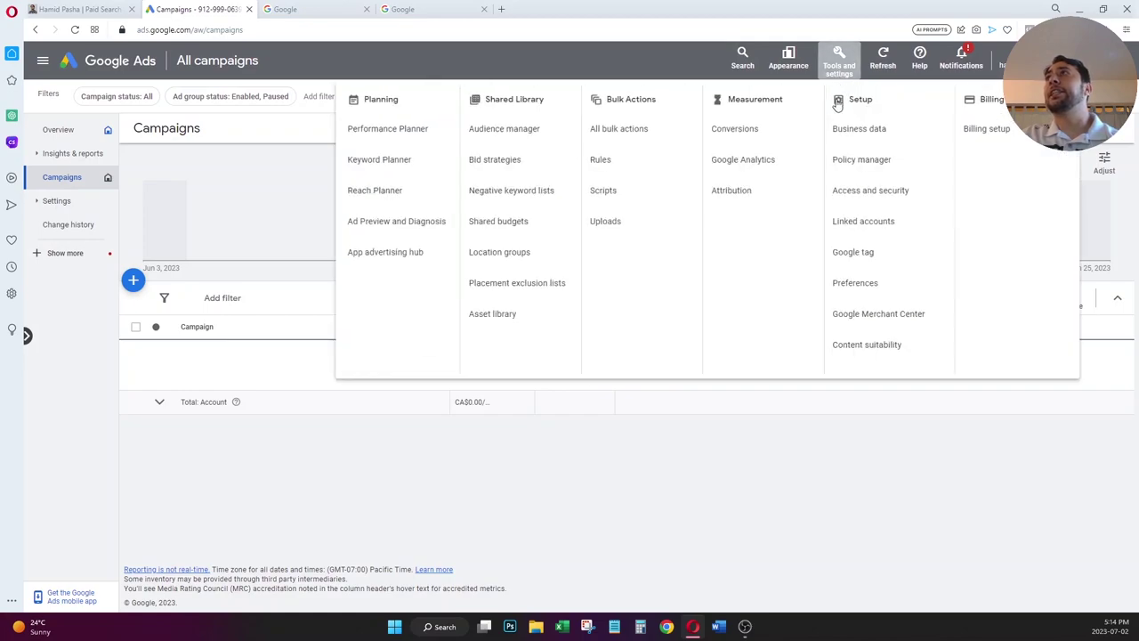
{"action": "left_click", "coordinate": [744, 138]}
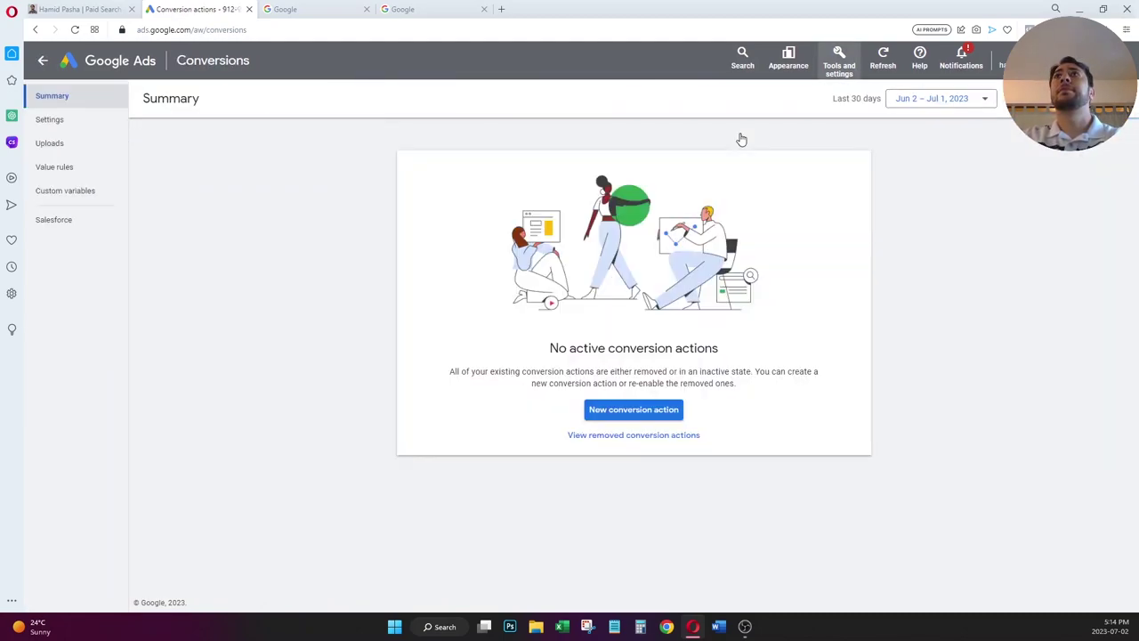
{"action": "left_click", "coordinate": [643, 411]}
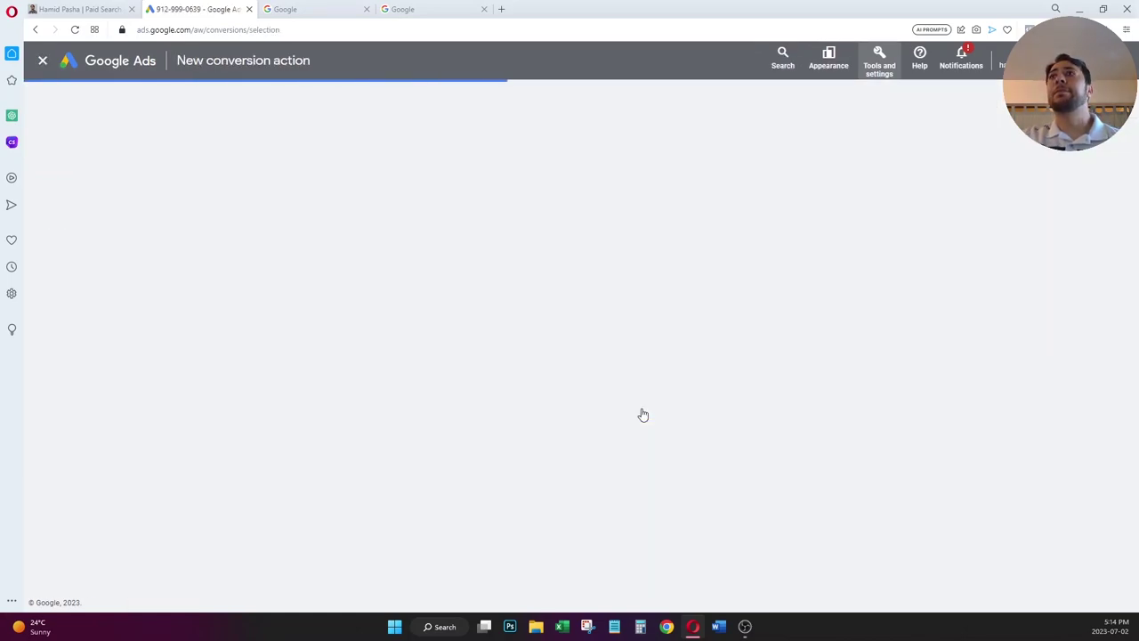
{"action": "mouse_move", "coordinate": [363, 224]}
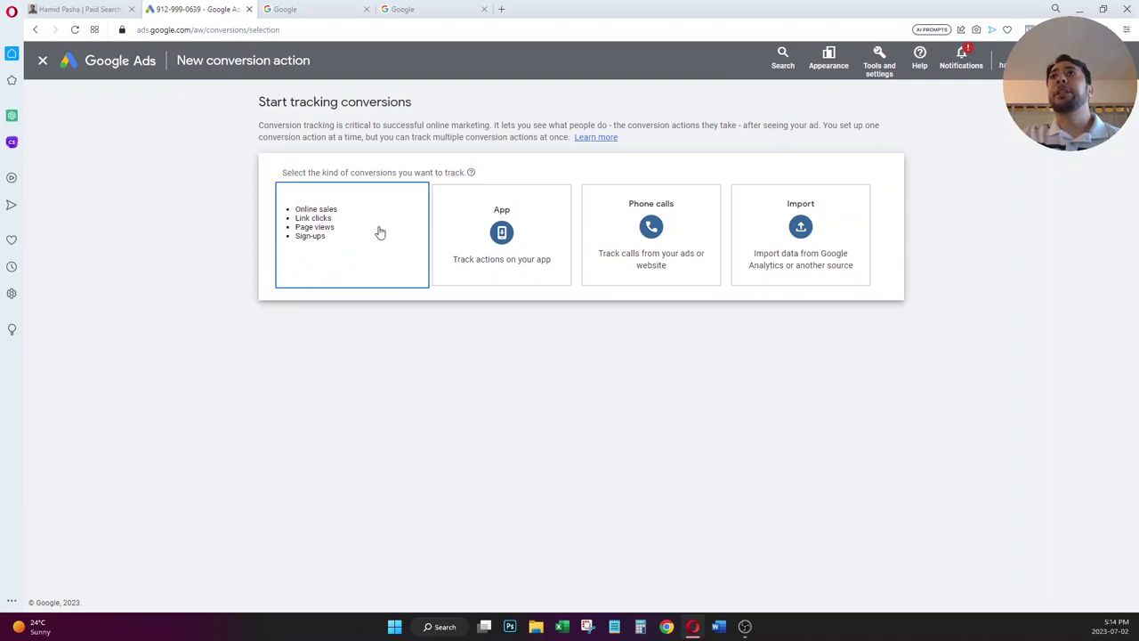
{"action": "left_click", "coordinate": [377, 233]}
- Copy the business website's address into the new conversion action's website domain and scan the site
{"action": "left_click", "coordinate": [386, 240]}
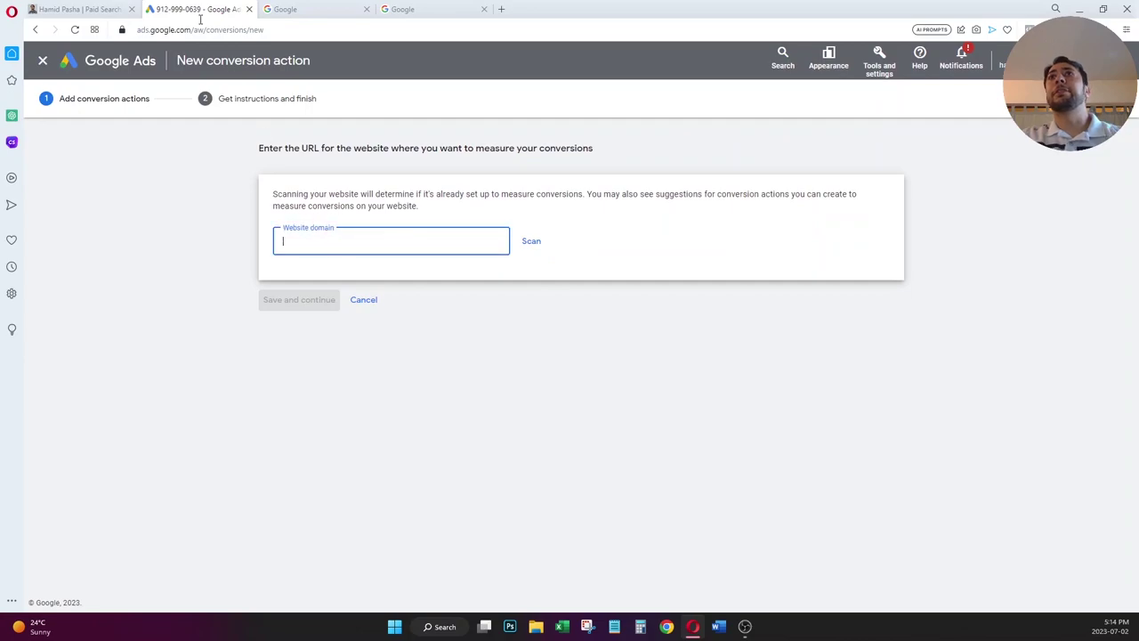
{"action": "left_click", "coordinate": [89, 8]}
{"action": "left_click", "coordinate": [205, 31]}
{"action": "key", "text": "ctrl+x"}
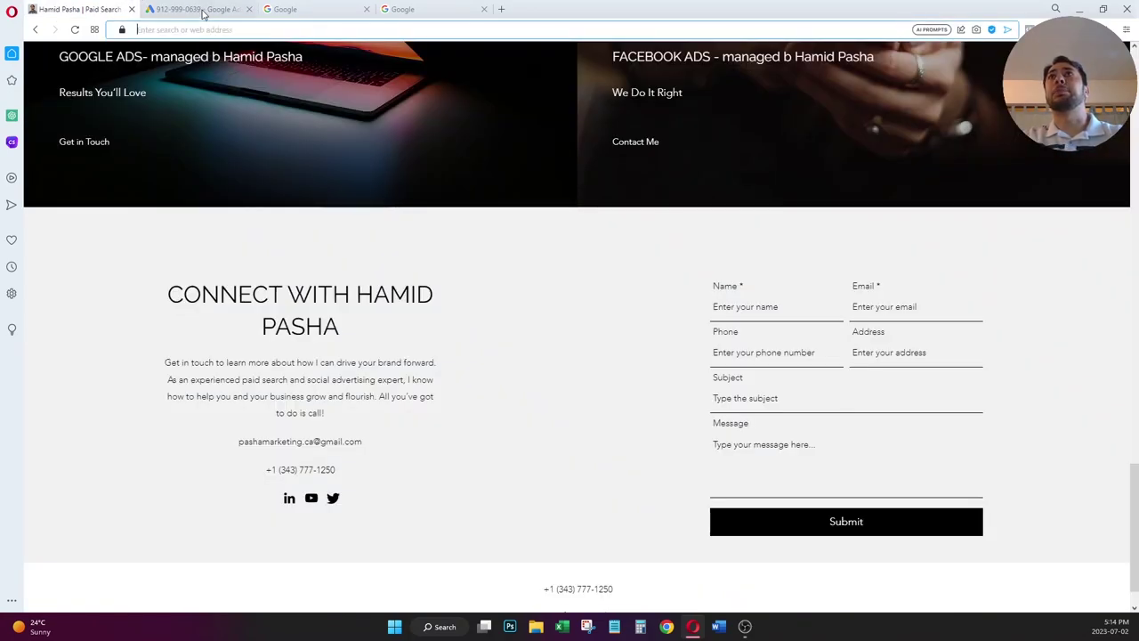
{"action": "left_click", "coordinate": [196, 9]}
{"action": "key", "text": "ctrl+v"}
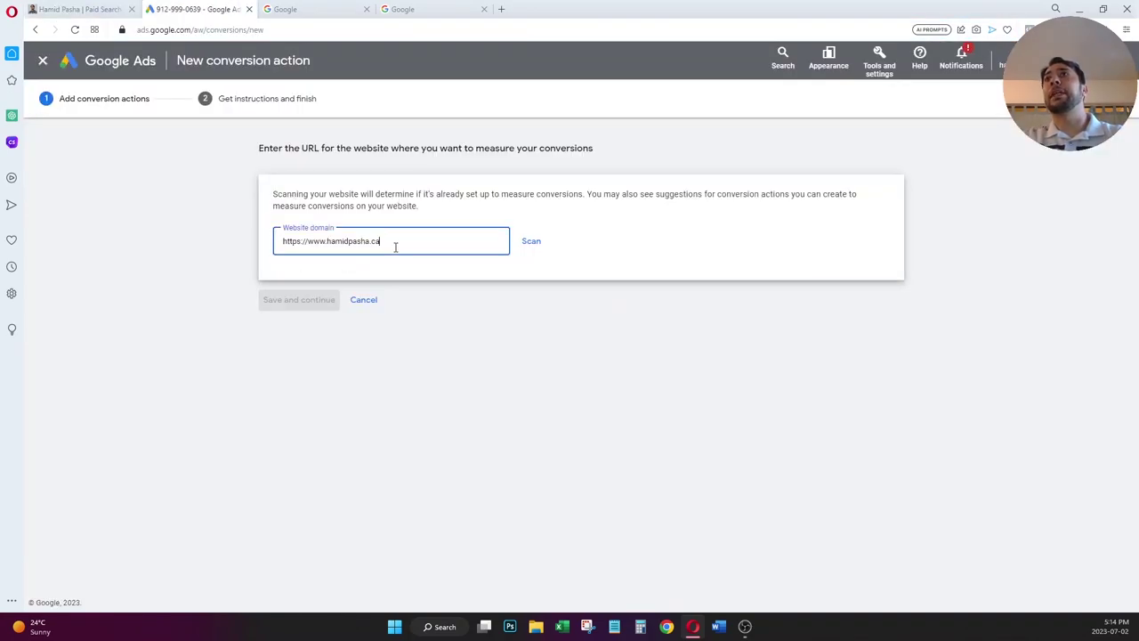
{"action": "left_click", "coordinate": [540, 244]}
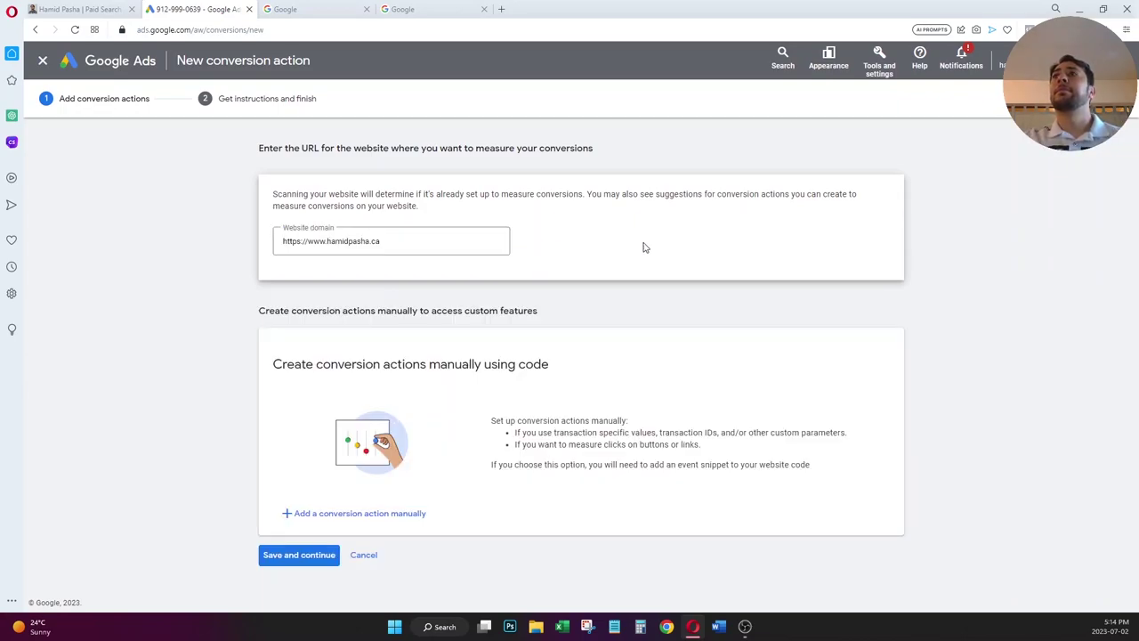
- Add a manual conversion action with the goal category Submit lead form and the name "Submit Lead Form"
{"action": "left_click", "coordinate": [388, 515]}
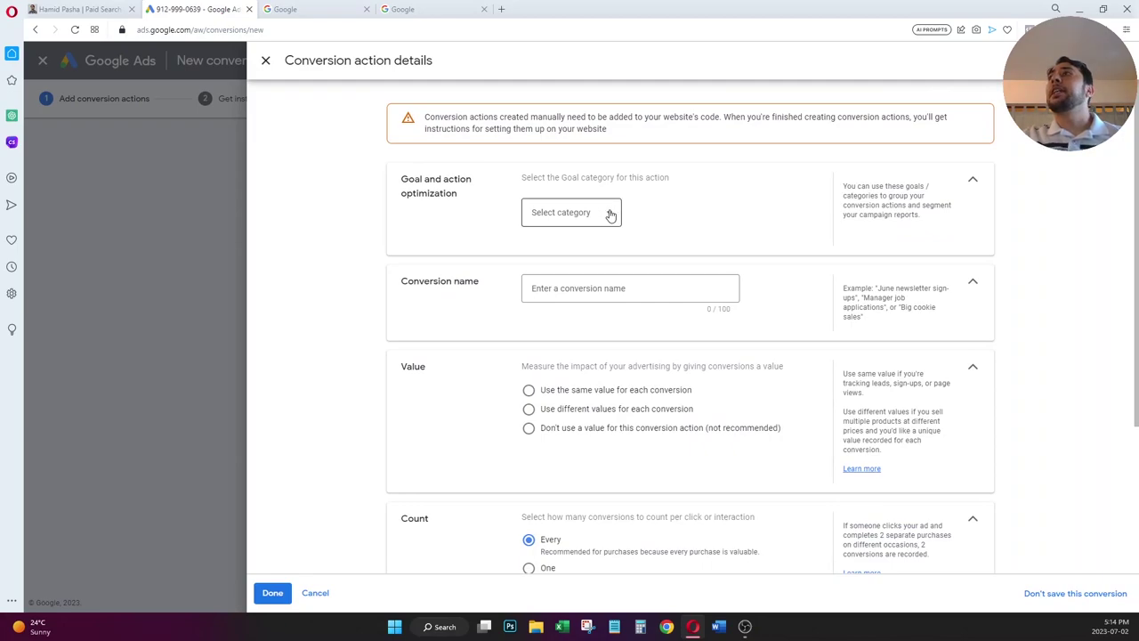
{"action": "left_click", "coordinate": [610, 214]}
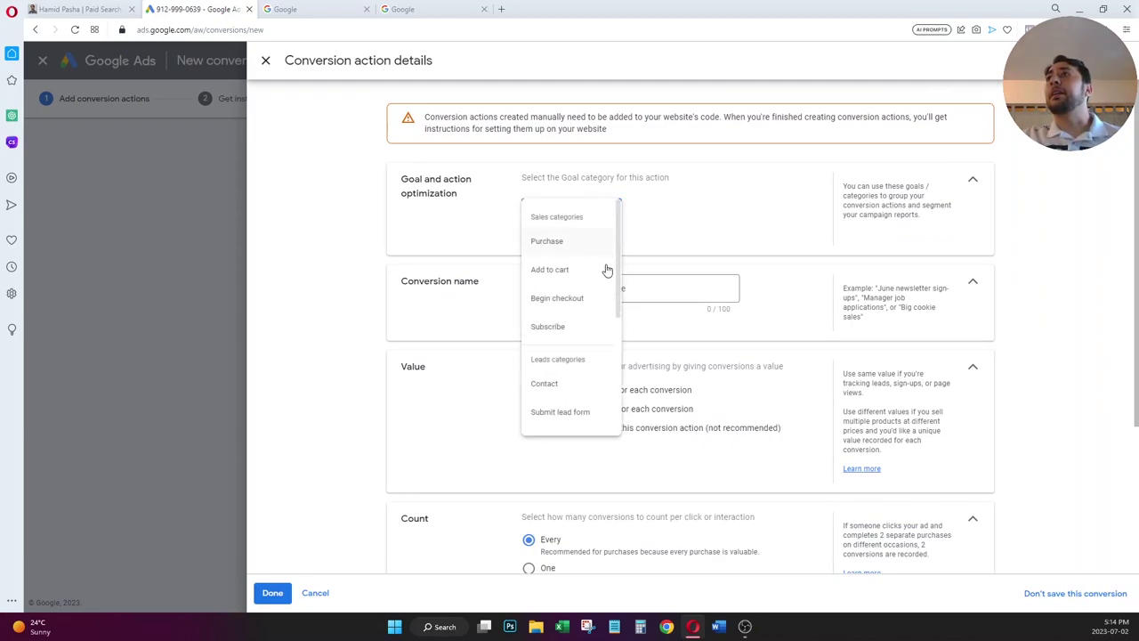
{"action": "scroll", "coordinate": [621, 260], "scroll_direction": "down", "scroll_amount": 1}
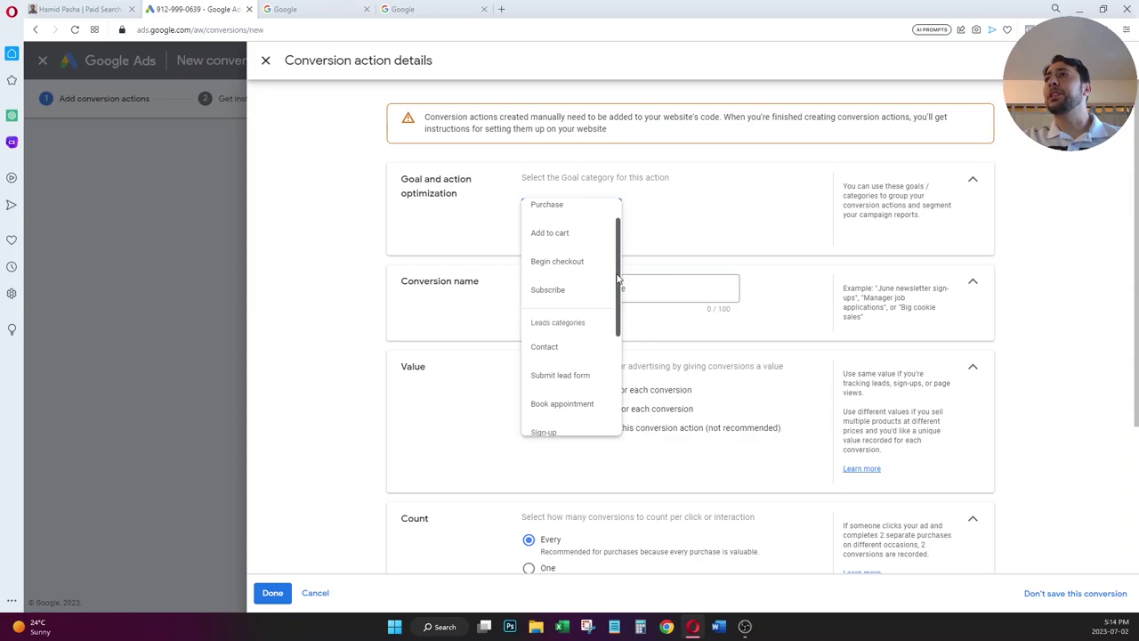
{"action": "left_click", "coordinate": [577, 382]}
{"action": "left_click", "coordinate": [612, 330]}
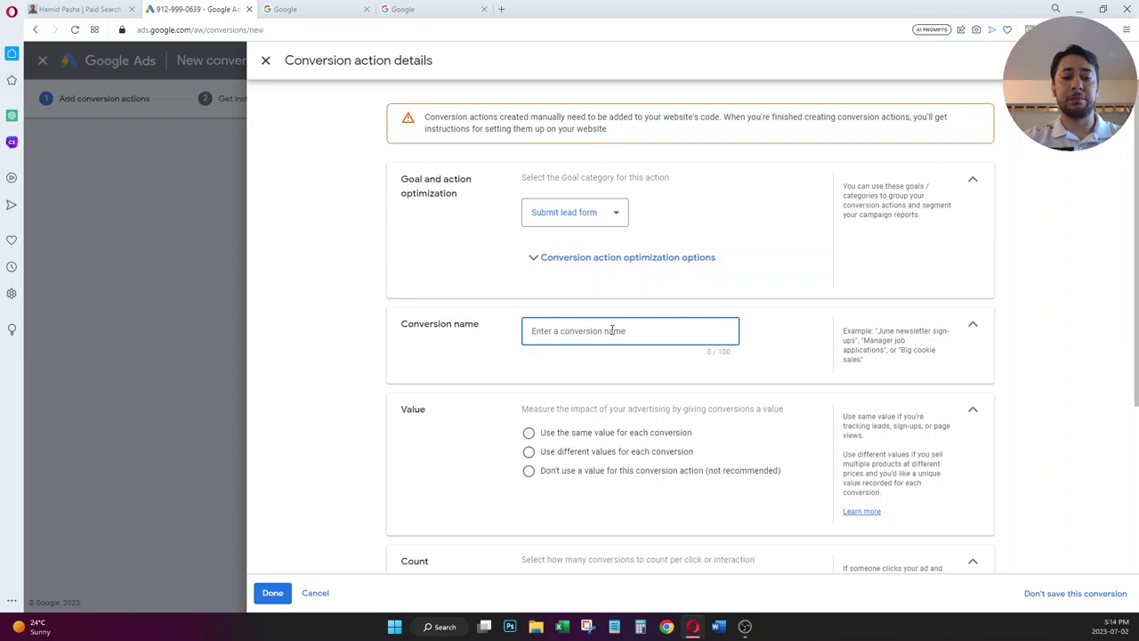
{"action": "type", "text": "Submit Lea"}
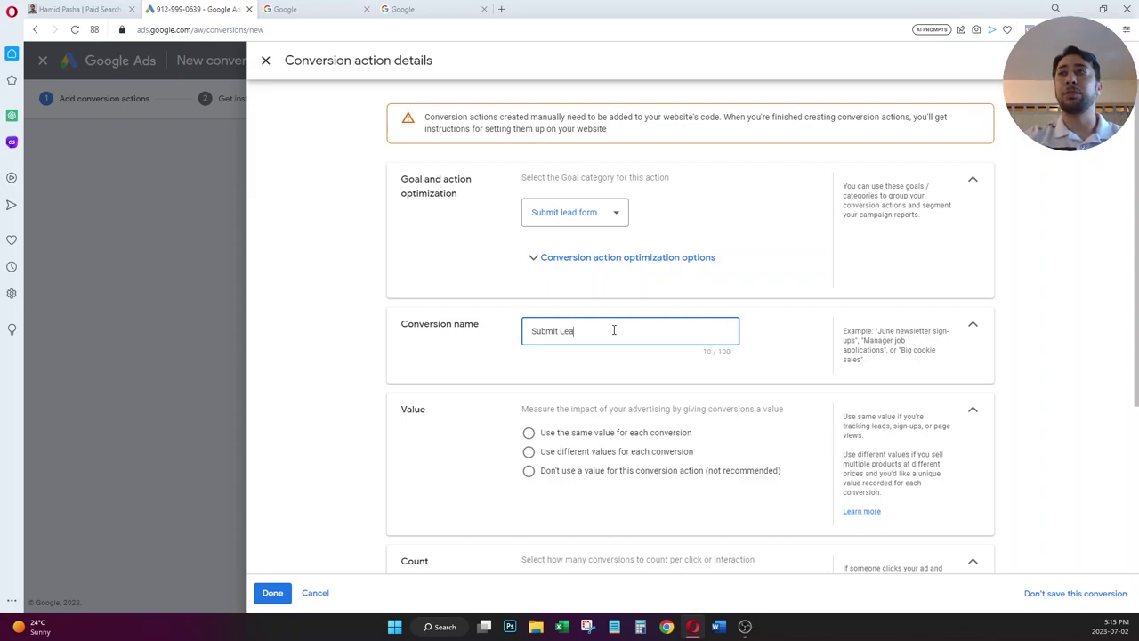
{"action": "type", "text": "d Form"}
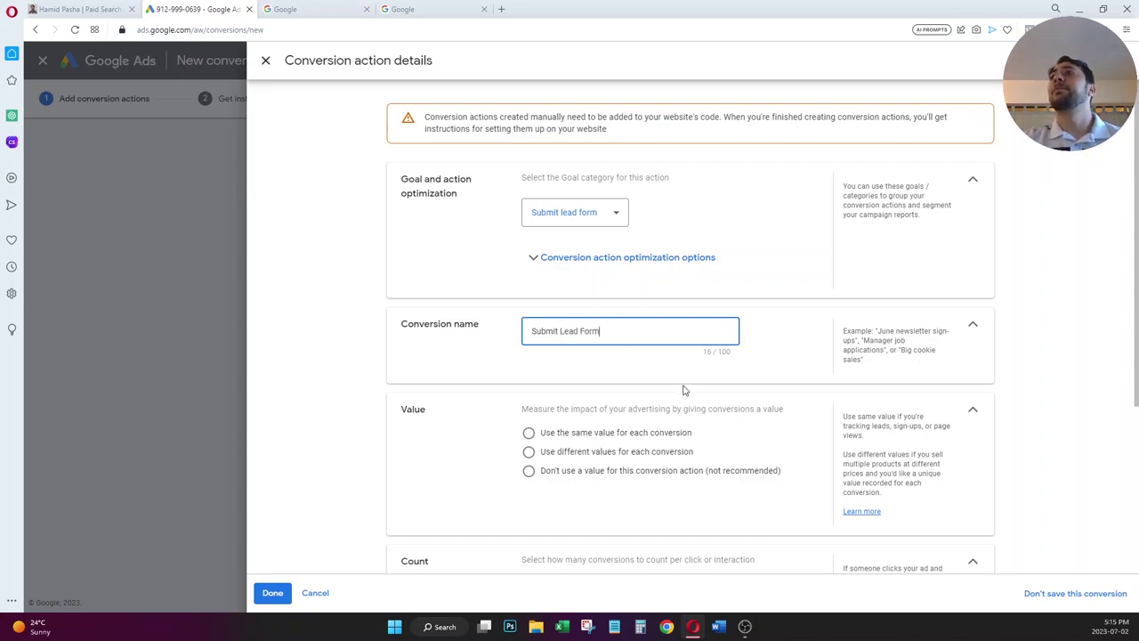
- Set the conversion to use no value and count One per click, and save the conversion action
{"action": "left_click", "coordinate": [529, 472]}
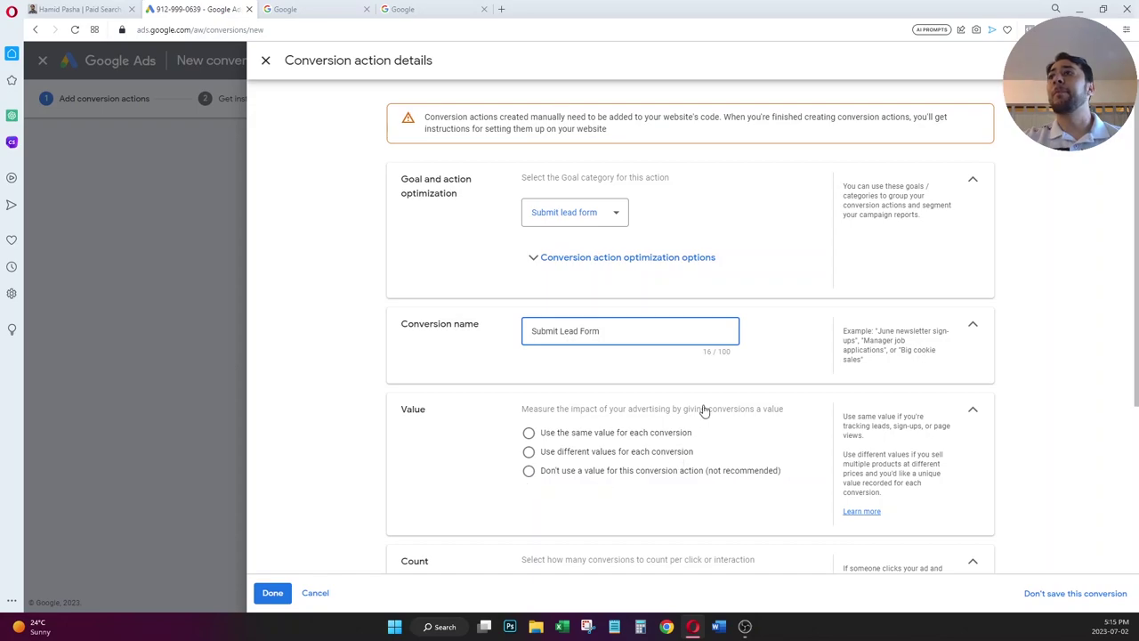
{"action": "scroll", "coordinate": [946, 412], "scroll_direction": "down", "scroll_amount": 3}
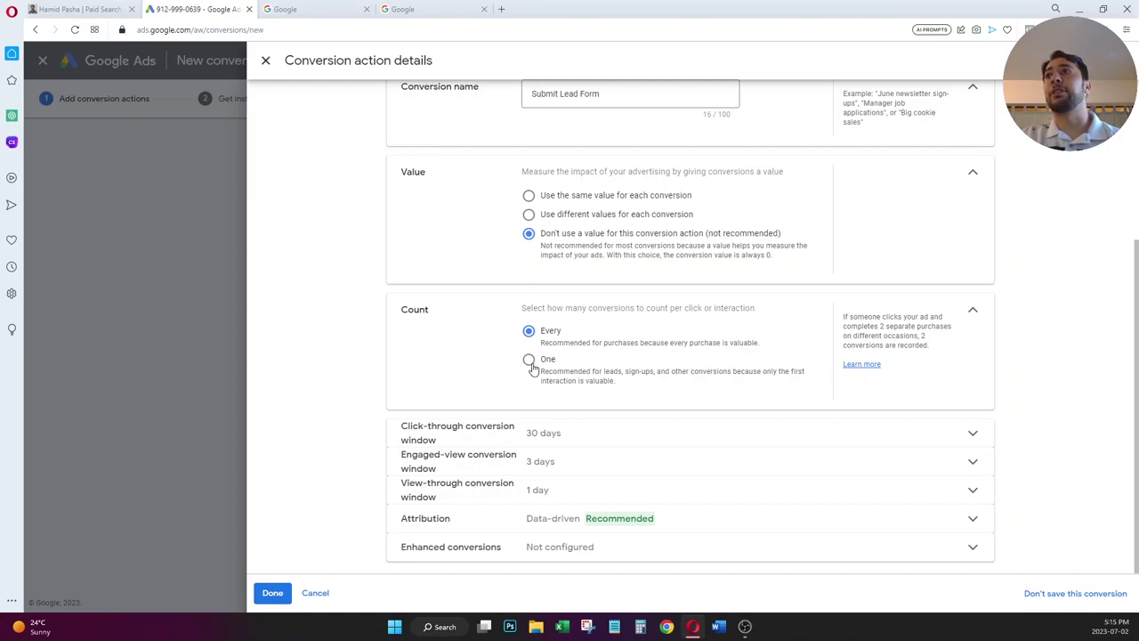
{"action": "left_click", "coordinate": [530, 363]}
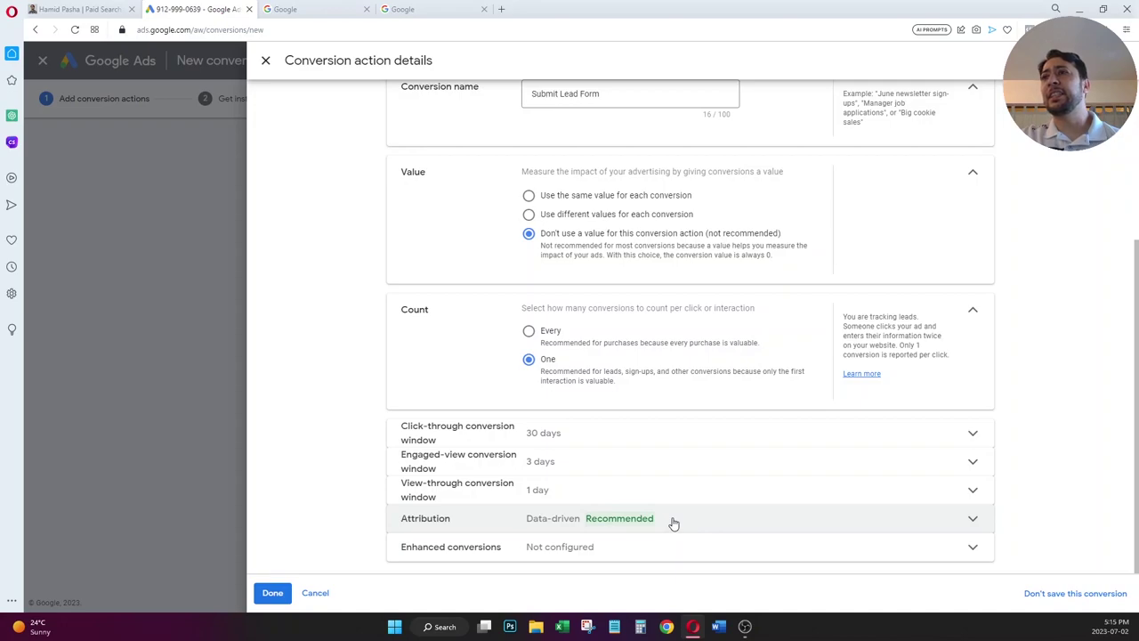
{"action": "left_click", "coordinate": [274, 593]}
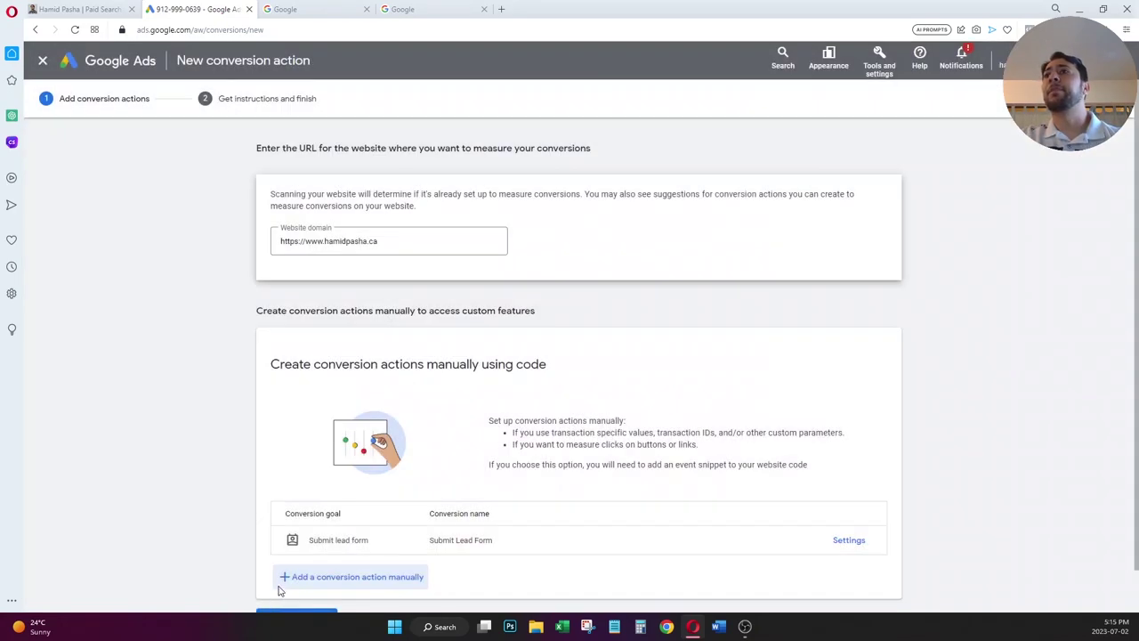
{"action": "scroll", "coordinate": [699, 364], "scroll_direction": "down", "scroll_amount": 1}
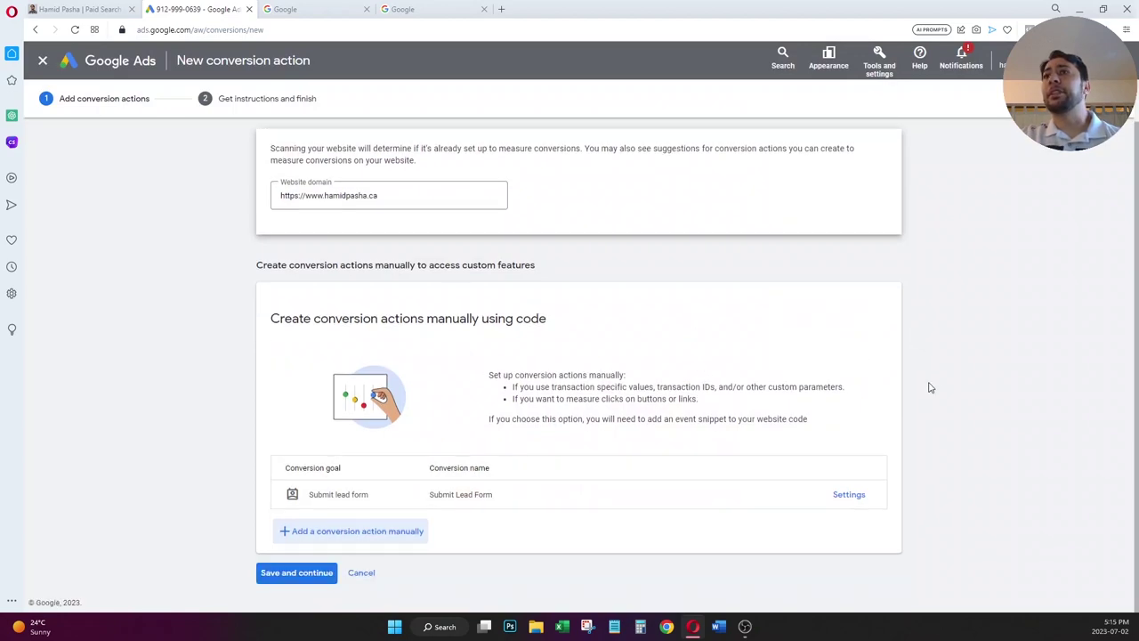
{"action": "left_click", "coordinate": [293, 574]}
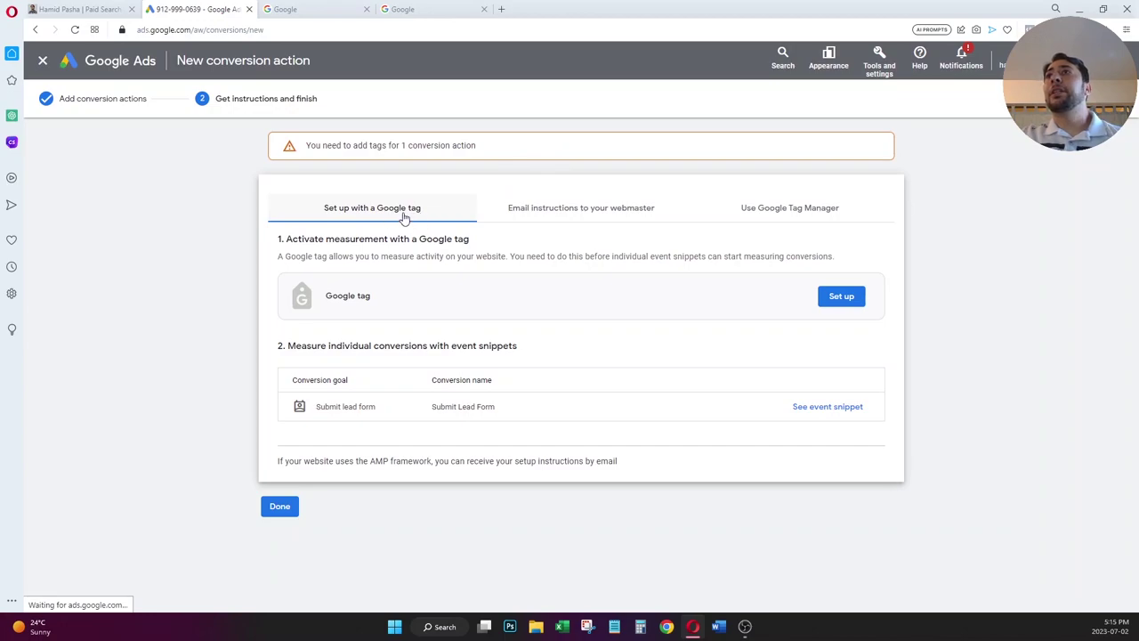
- Show the Google Tag Manager setup instructions and examine the conversion ID and label
{"action": "left_click", "coordinate": [827, 207]}
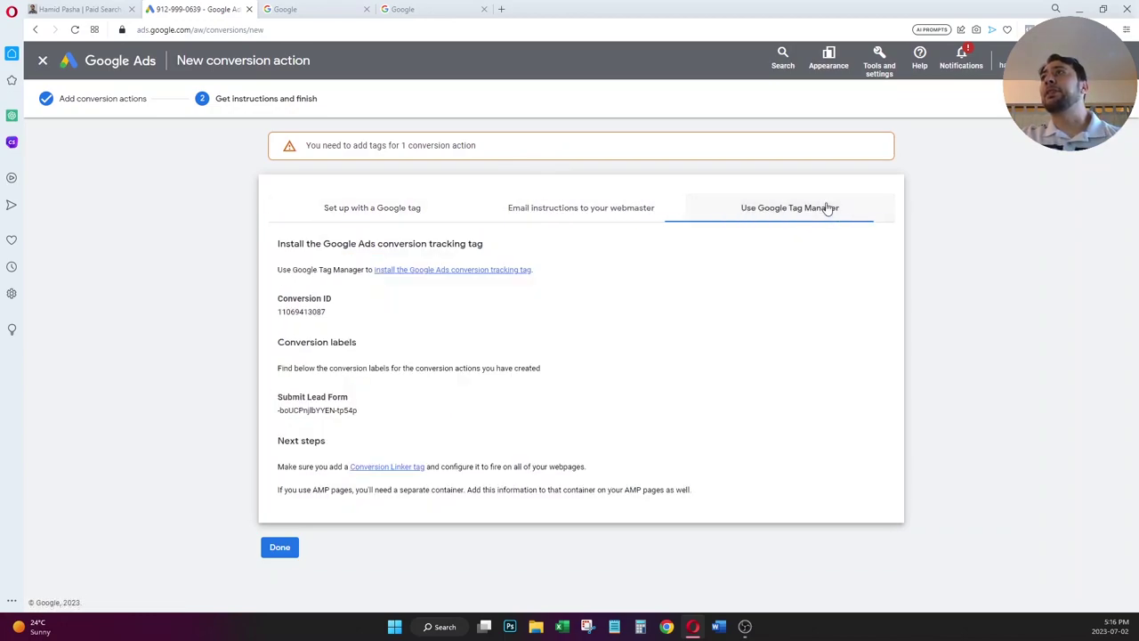
{"action": "double_click", "coordinate": [309, 314]}
{"action": "left_click", "coordinate": [345, 321]}
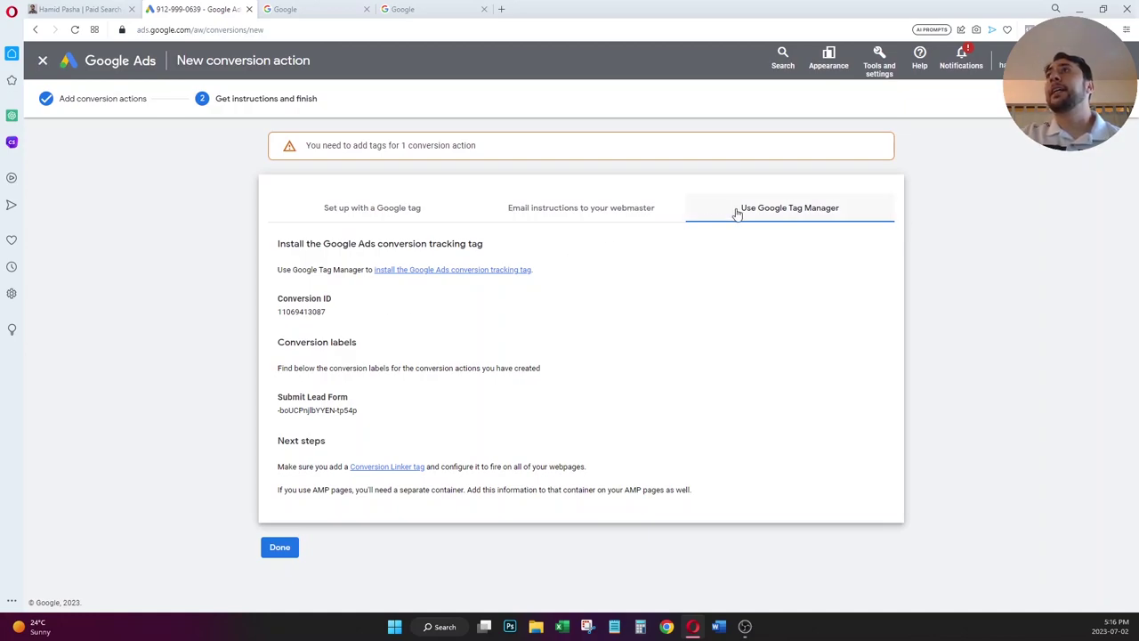
- Search Google for "google tag manager" in another browser tab, go to Tag Manager and open the business website's container
{"action": "left_click", "coordinate": [304, 18]}
{"action": "left_click", "coordinate": [473, 277]}
{"action": "type", "text": "google tag manager"}
{"action": "key", "text": "Return"}
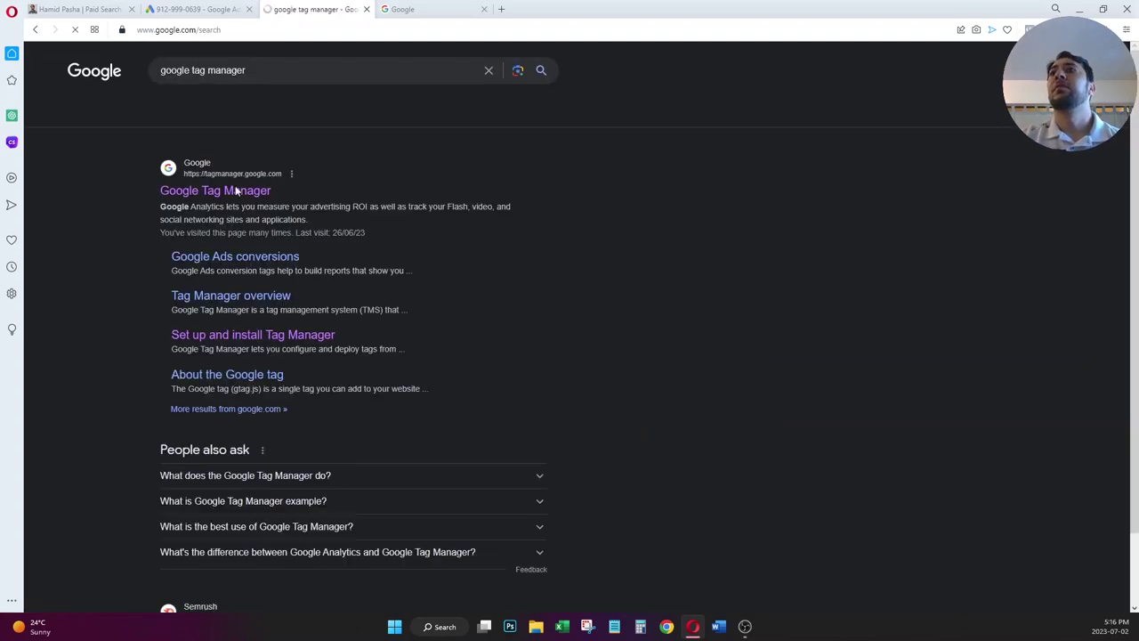
{"action": "left_click", "coordinate": [239, 191]}
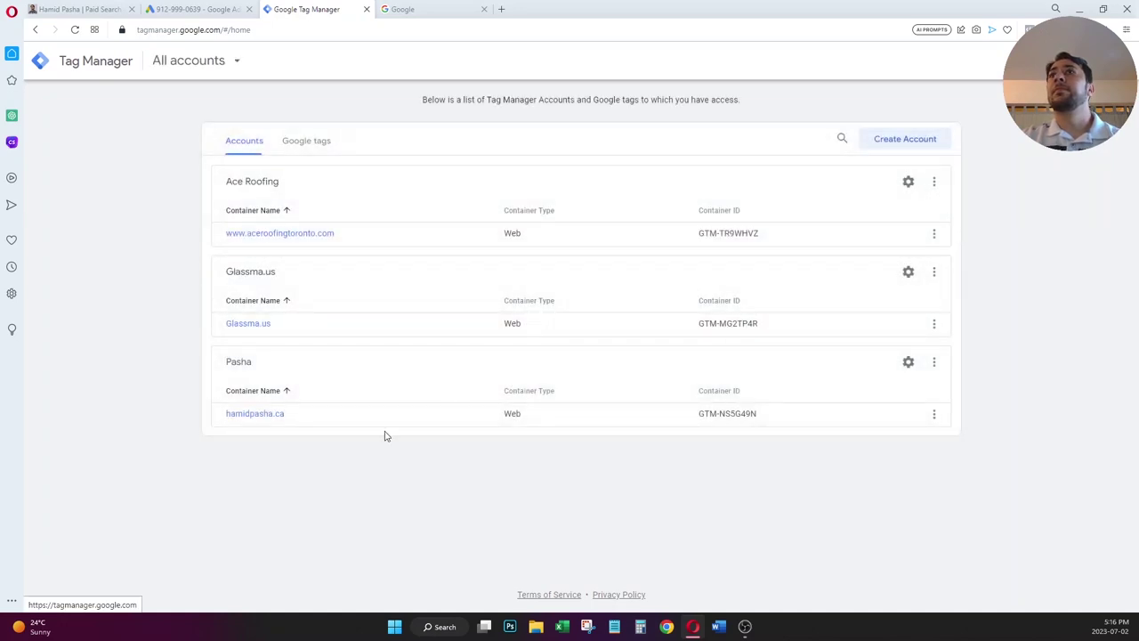
{"action": "left_click", "coordinate": [257, 415]}
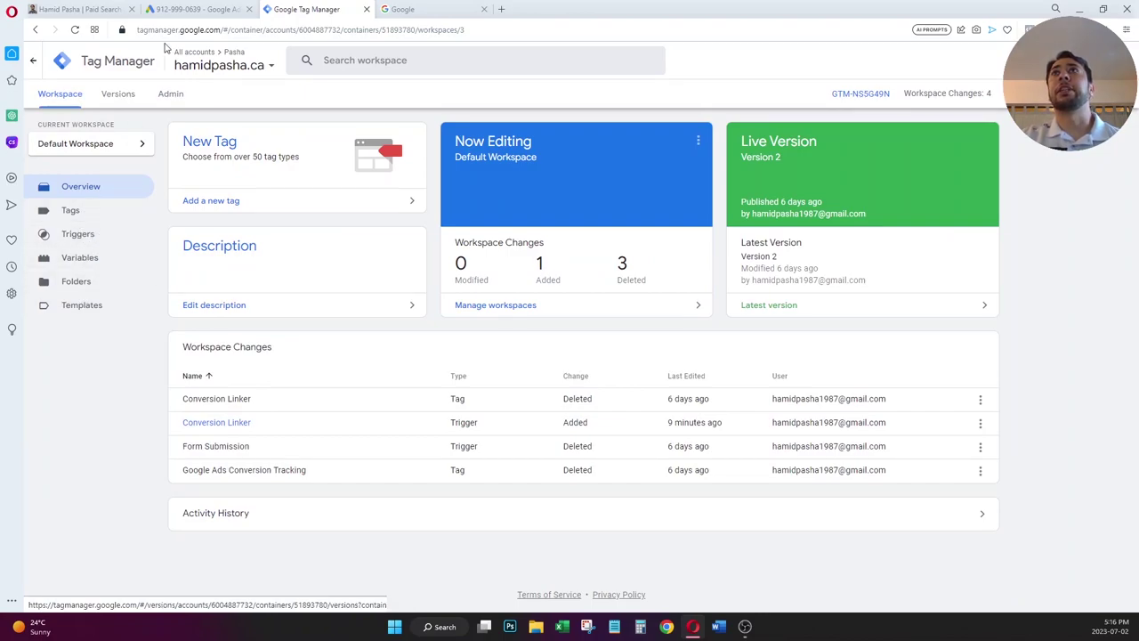
- Create a new tag in the website's container and name it "Conversion Linker"
{"action": "left_click", "coordinate": [194, 9]}
{"action": "left_click", "coordinate": [307, 9]}
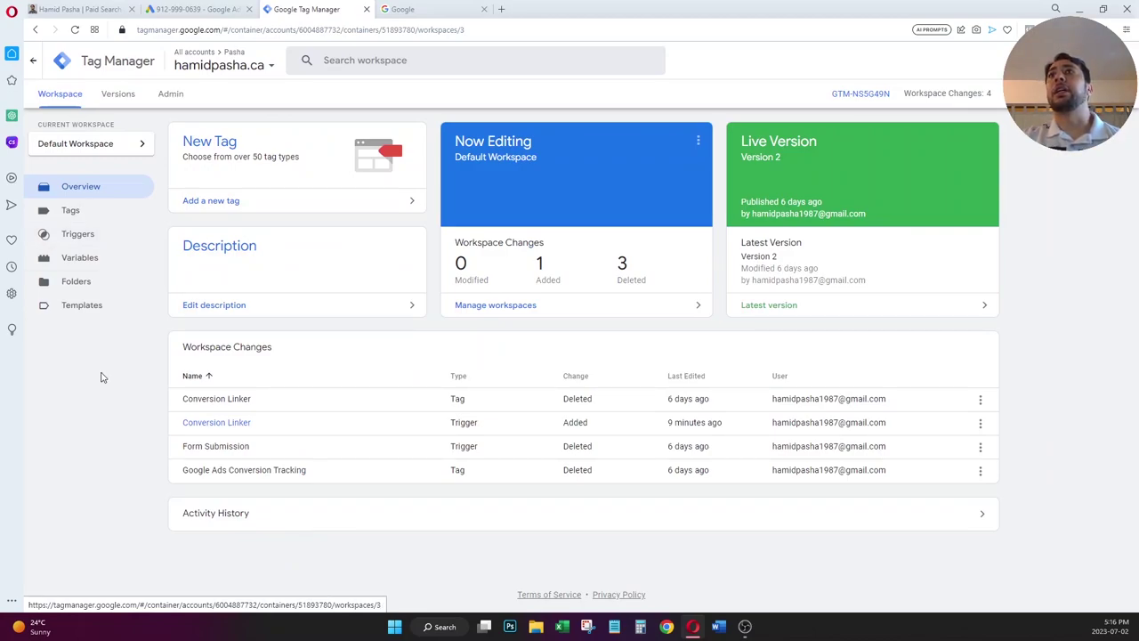
{"action": "left_click", "coordinate": [93, 215]}
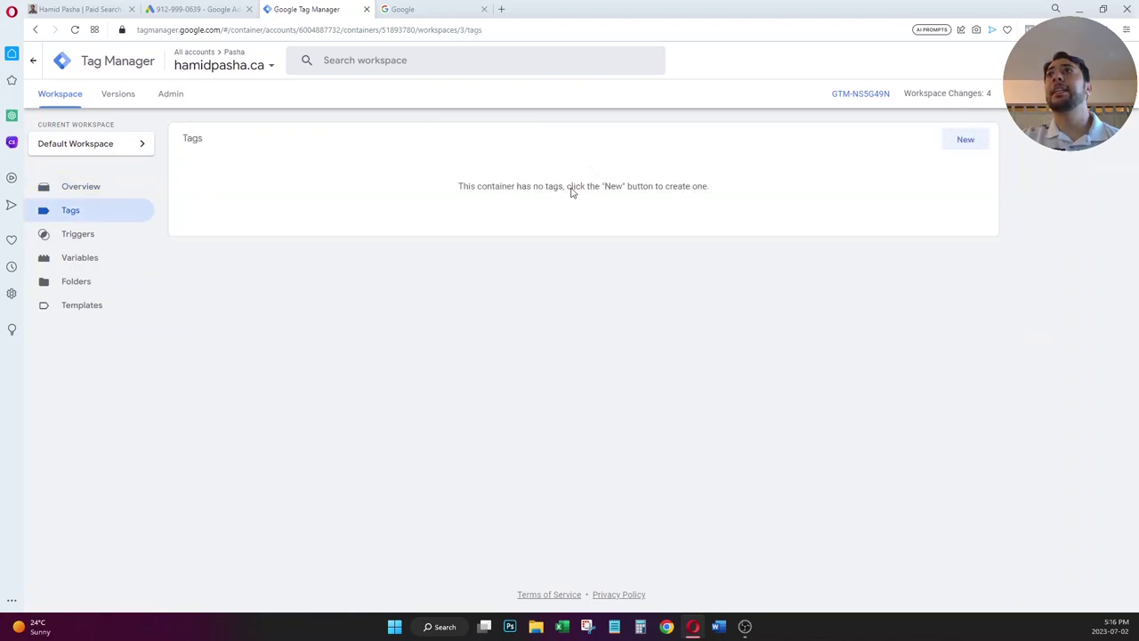
{"action": "left_click", "coordinate": [962, 148]}
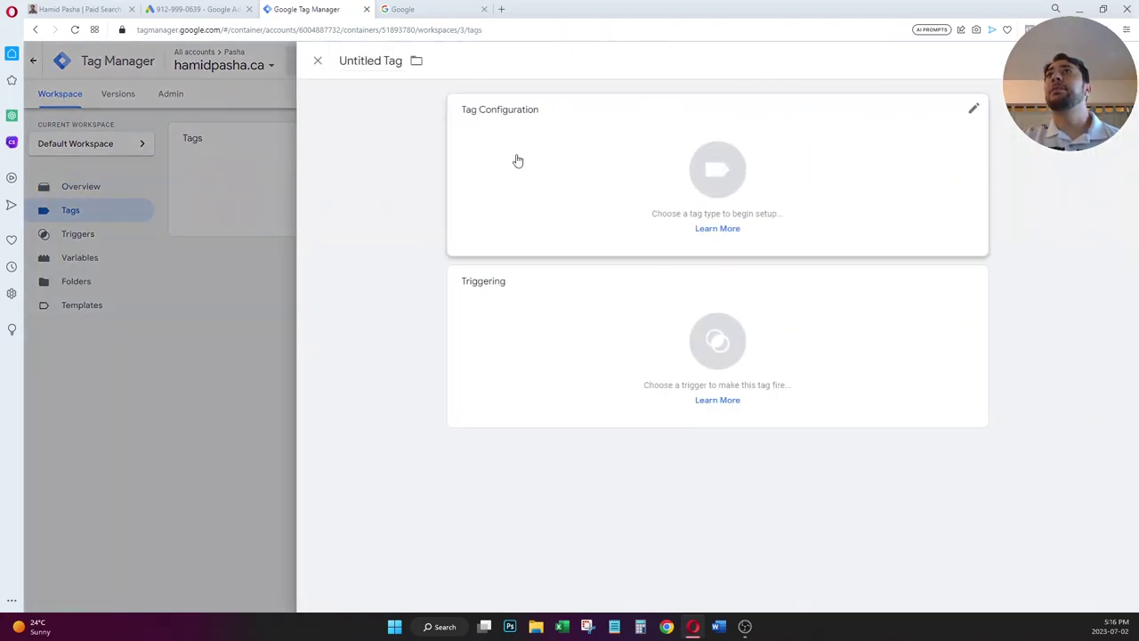
{"action": "left_click", "coordinate": [369, 61]}
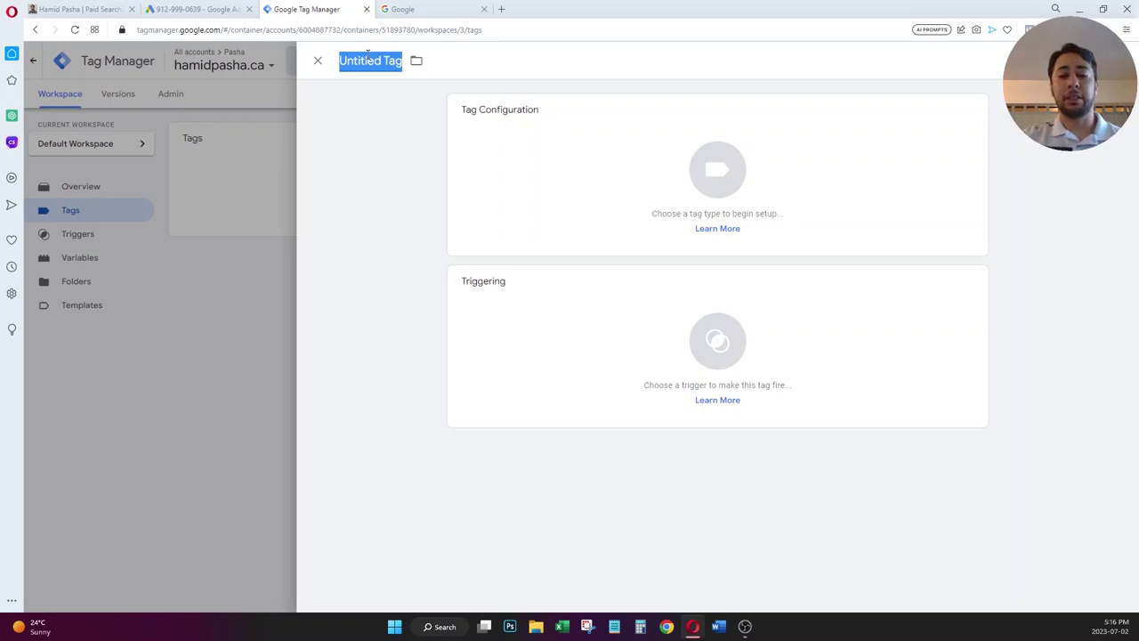
{"action": "type", "text": "G"}
{"action": "type", "text": "Conversion Linker"}
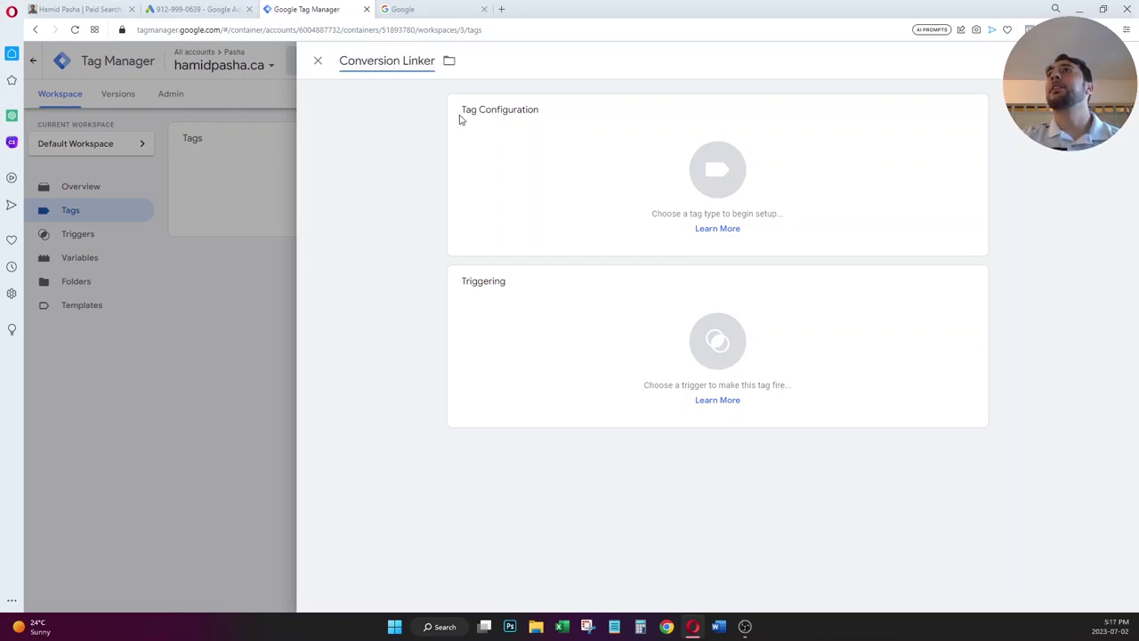
- Give the tag the All Pages trigger and the Conversion Linker tag type, and save it
{"action": "left_click", "coordinate": [673, 168]}
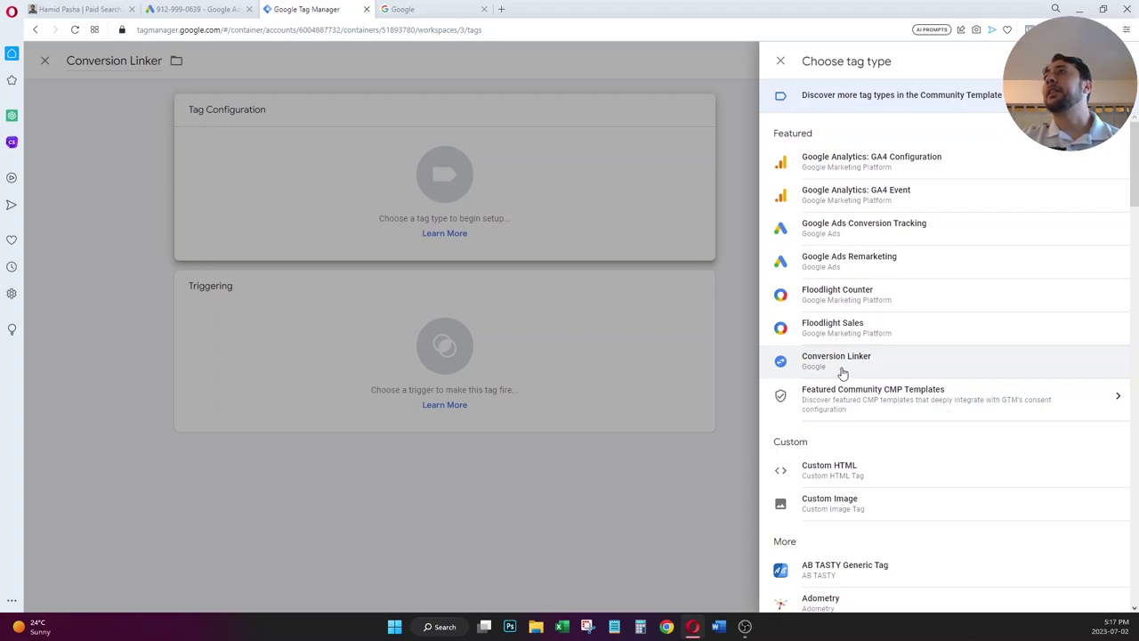
{"action": "left_click", "coordinate": [606, 414]}
{"action": "left_click", "coordinate": [583, 358]}
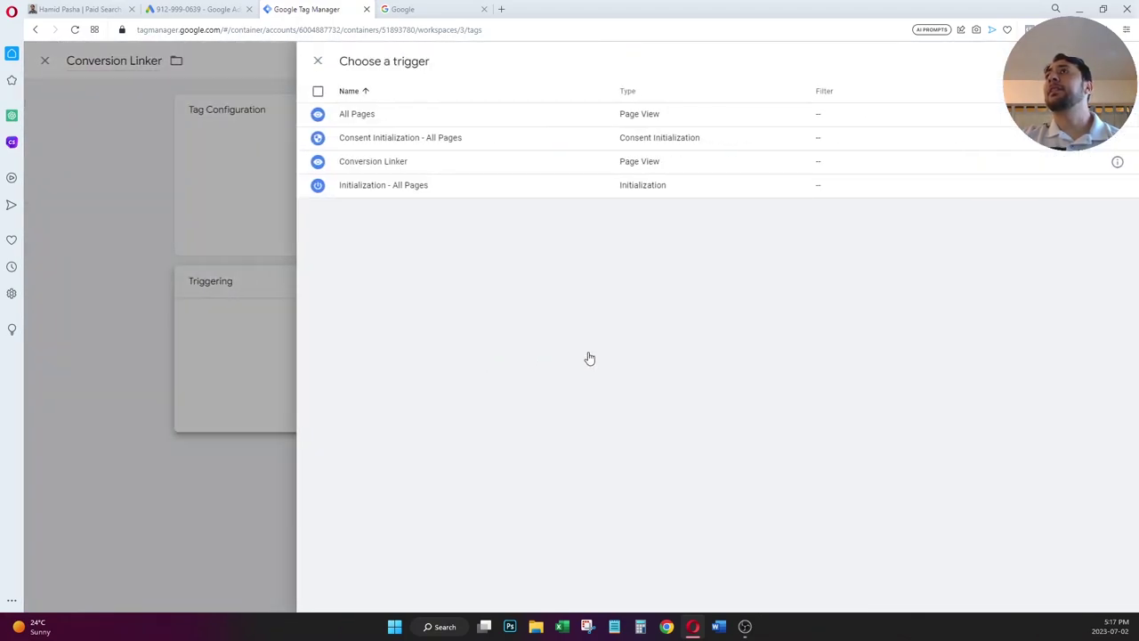
{"action": "left_click", "coordinate": [378, 115]}
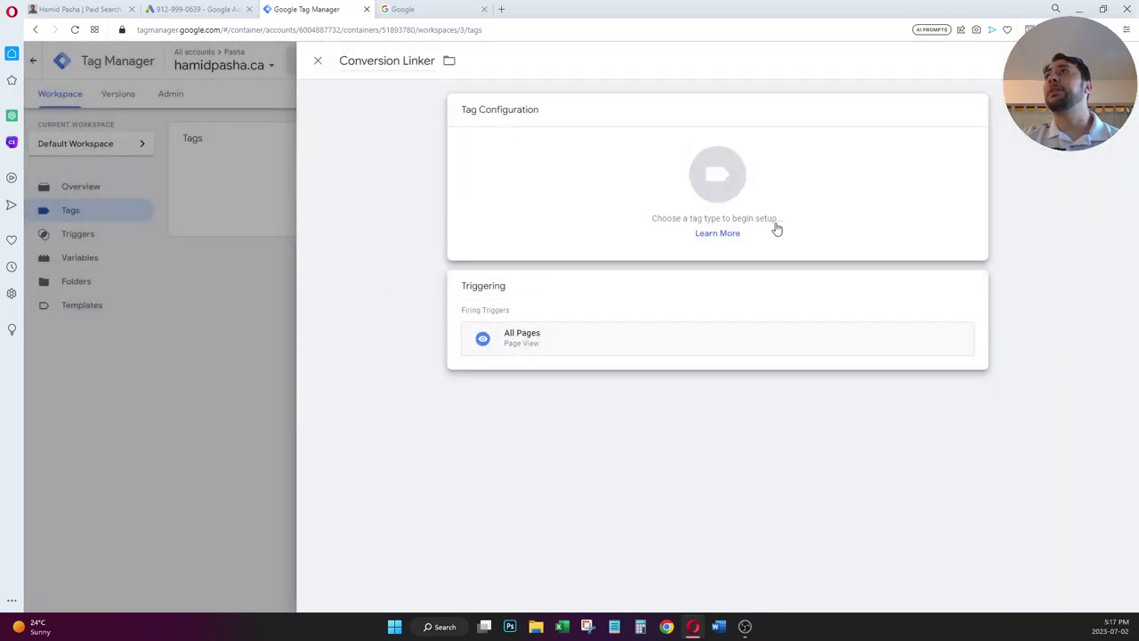
{"action": "left_click", "coordinate": [701, 209]}
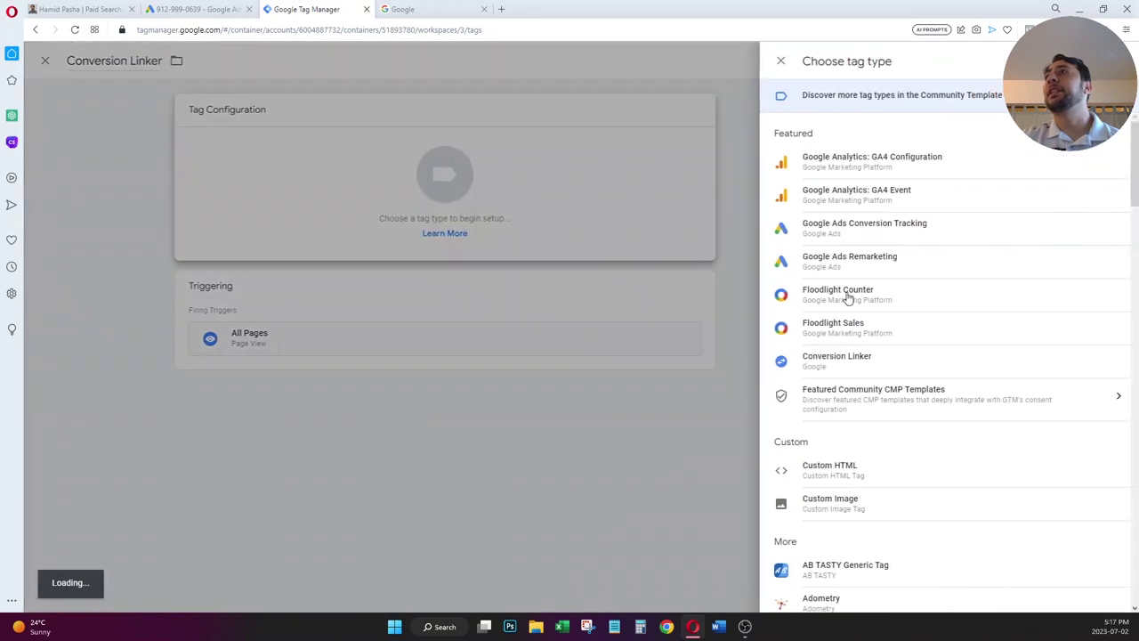
{"action": "left_click", "coordinate": [836, 359]}
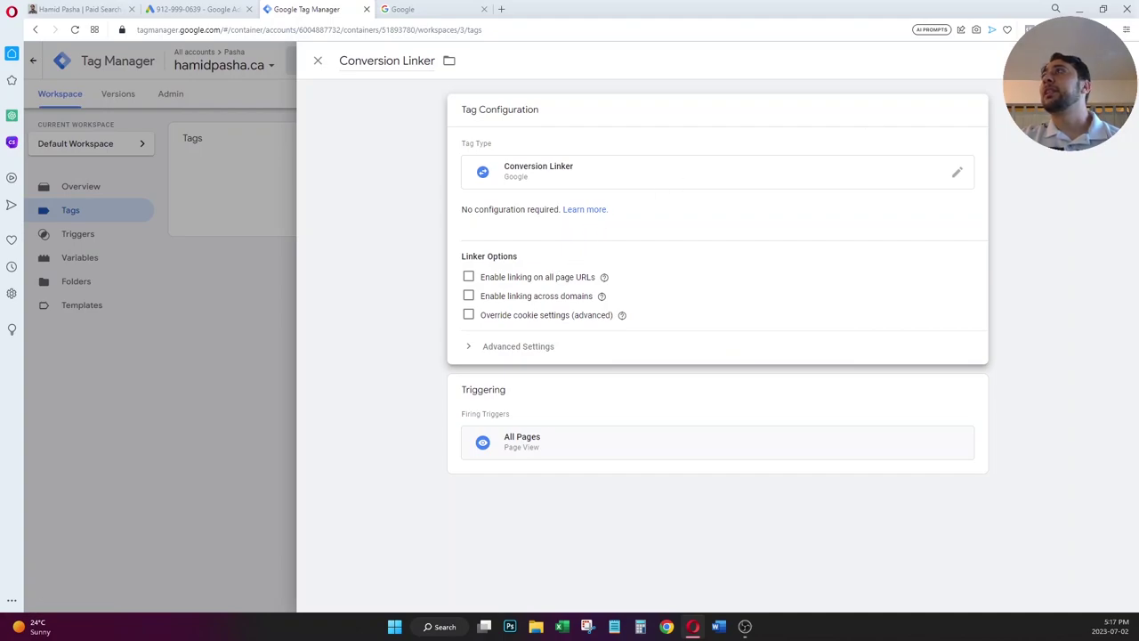
{"action": "left_click", "coordinate": [1064, 60]}
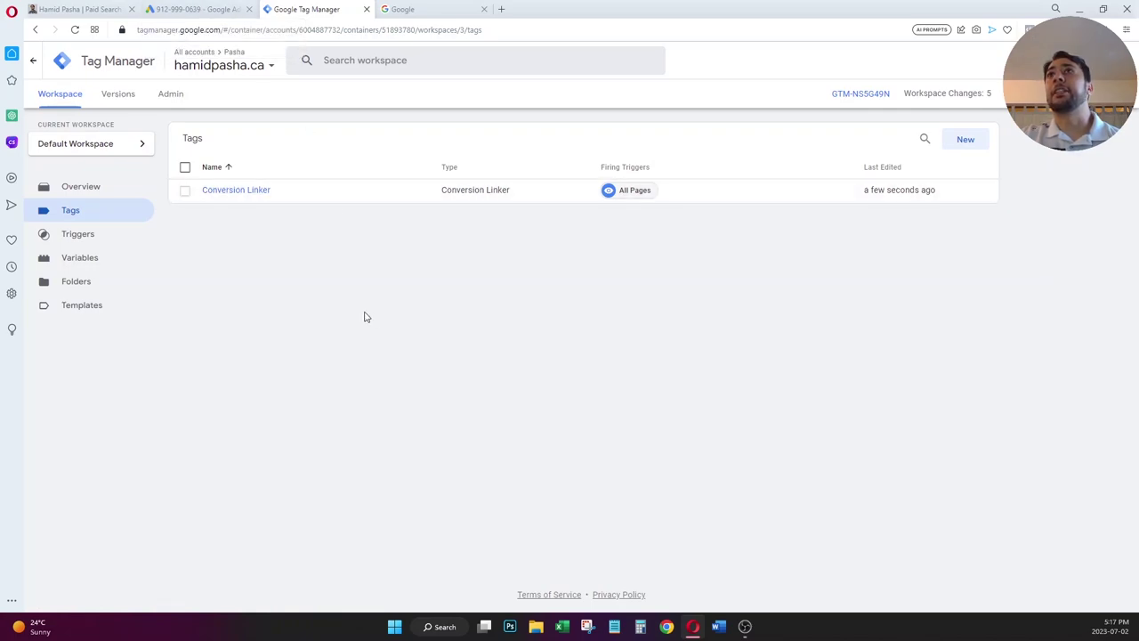
- Create a new trigger in the container and name it "Submit Lead Form"
{"action": "left_click", "coordinate": [89, 235]}
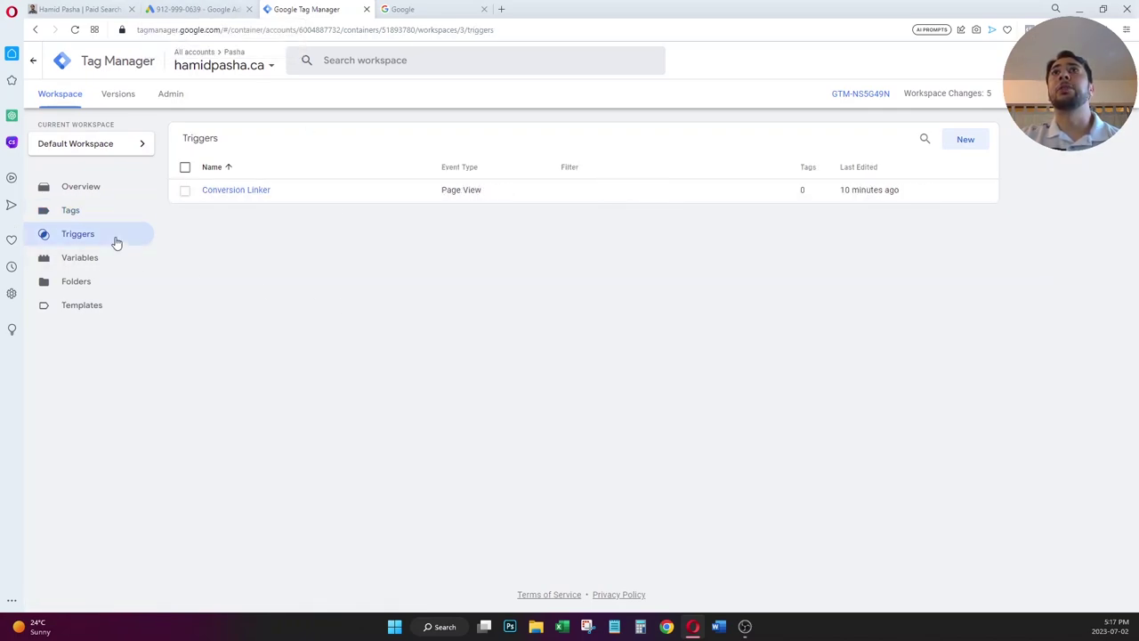
{"action": "left_click", "coordinate": [969, 143]}
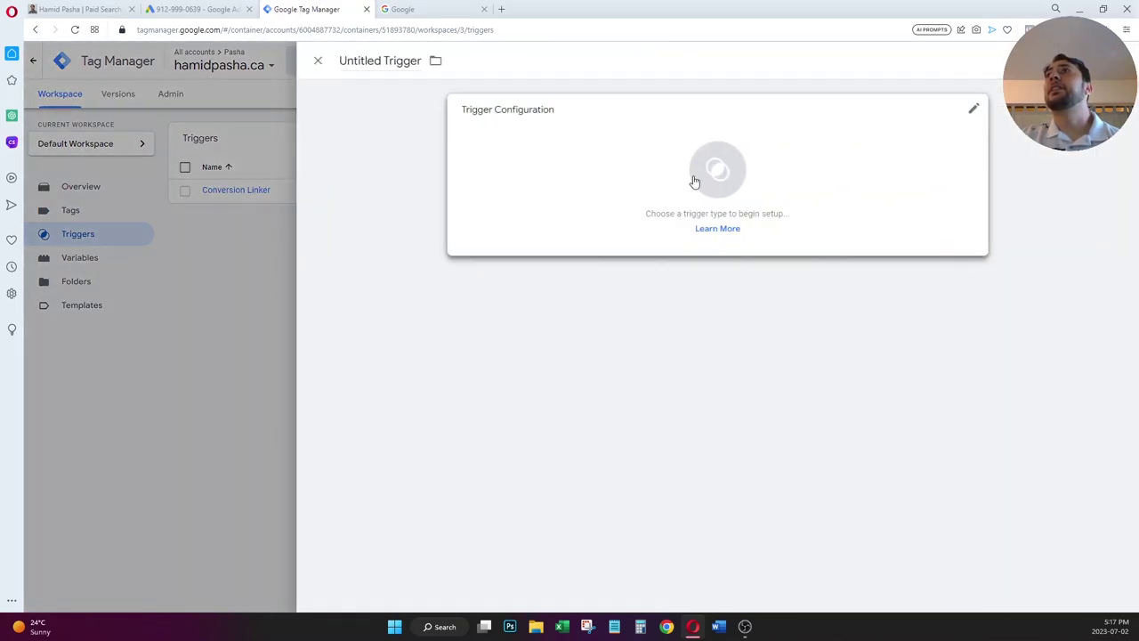
{"action": "triple_click", "coordinate": [369, 60]}
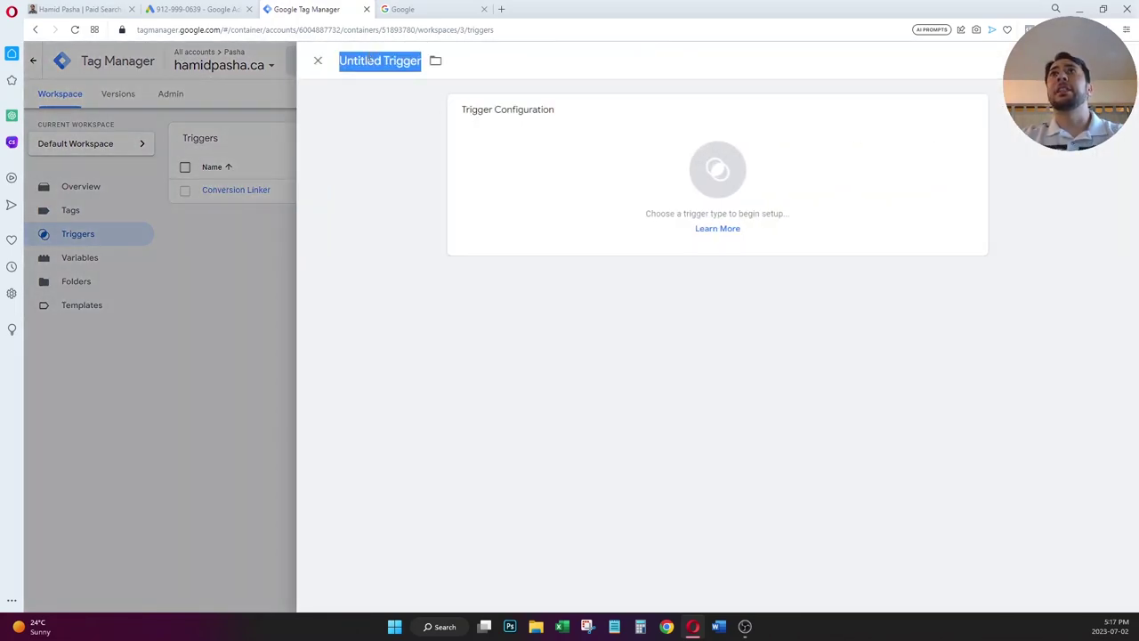
{"action": "type", "text": "S"}
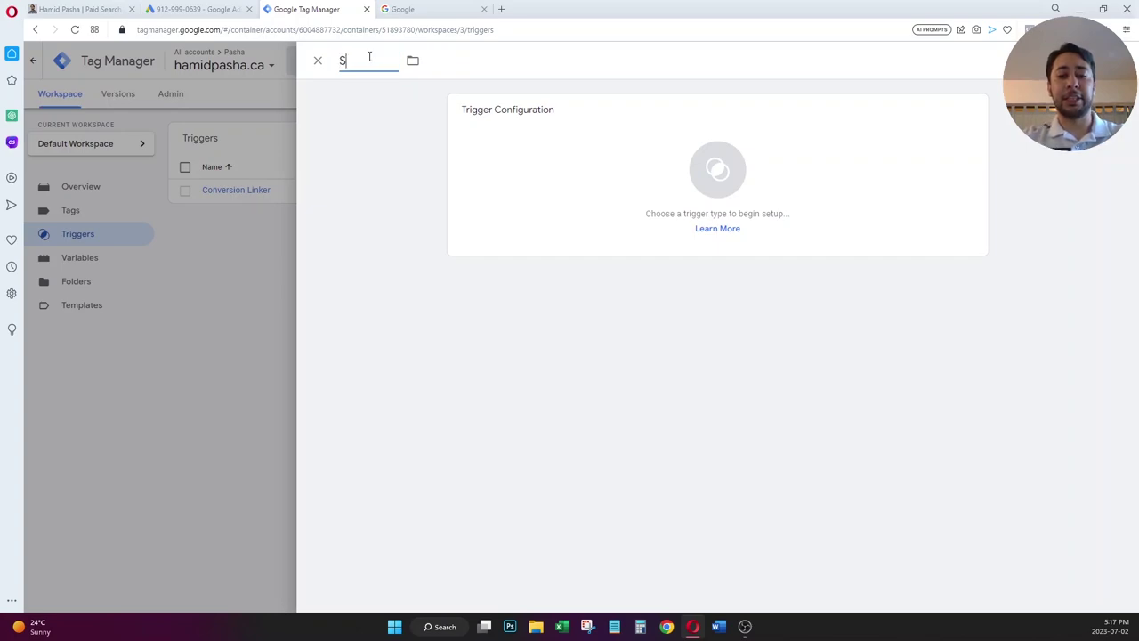
{"action": "type", "text": "ubmit LEad Form"}
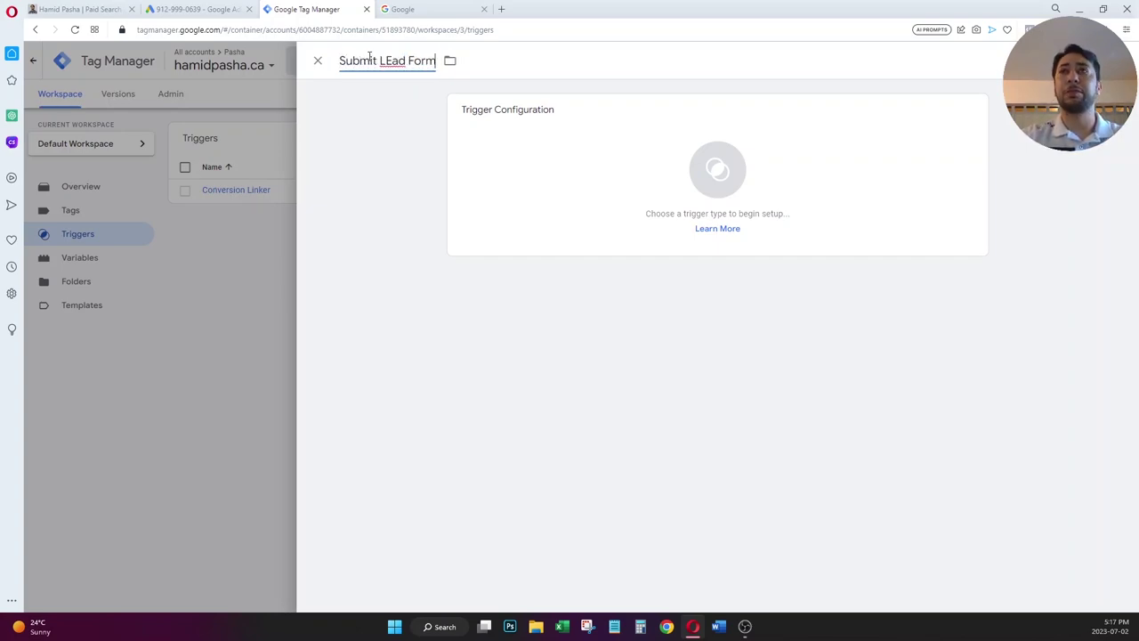
{"action": "right_click", "coordinate": [387, 66]}
{"action": "left_click", "coordinate": [420, 86]}
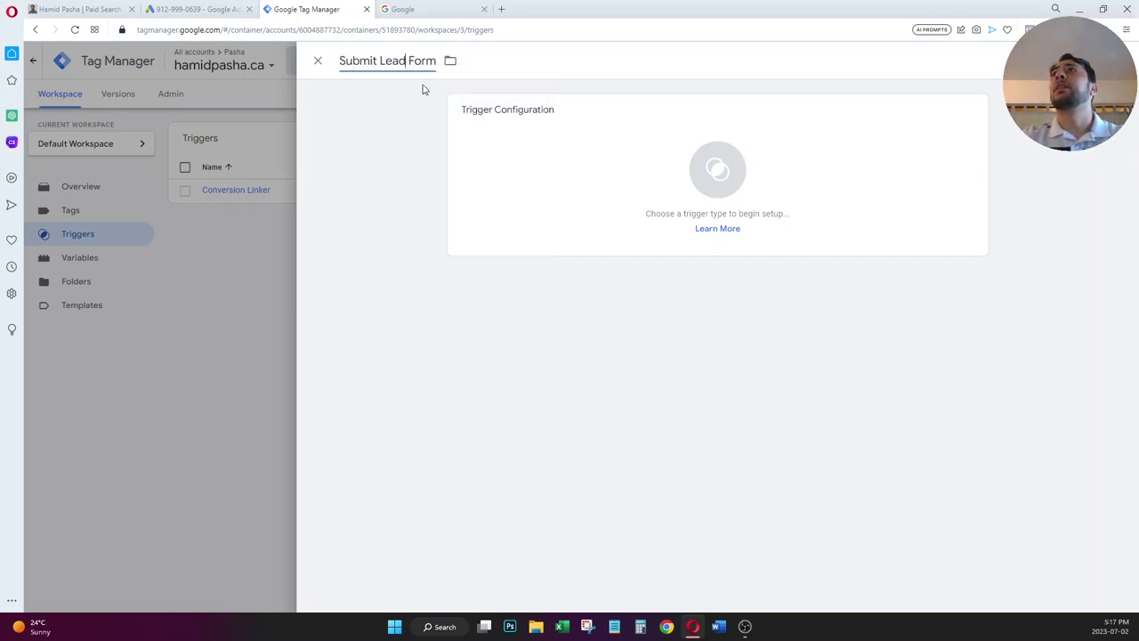
- Set the trigger type to Form Submission and save the trigger
{"action": "left_click", "coordinate": [707, 186]}
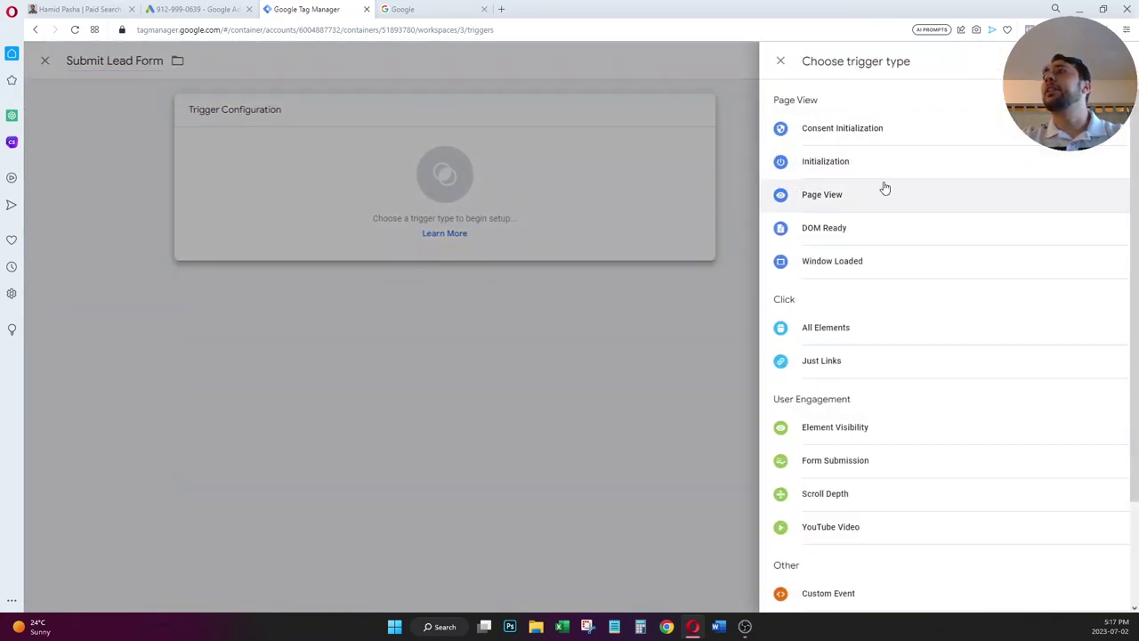
{"action": "left_click", "coordinate": [873, 469]}
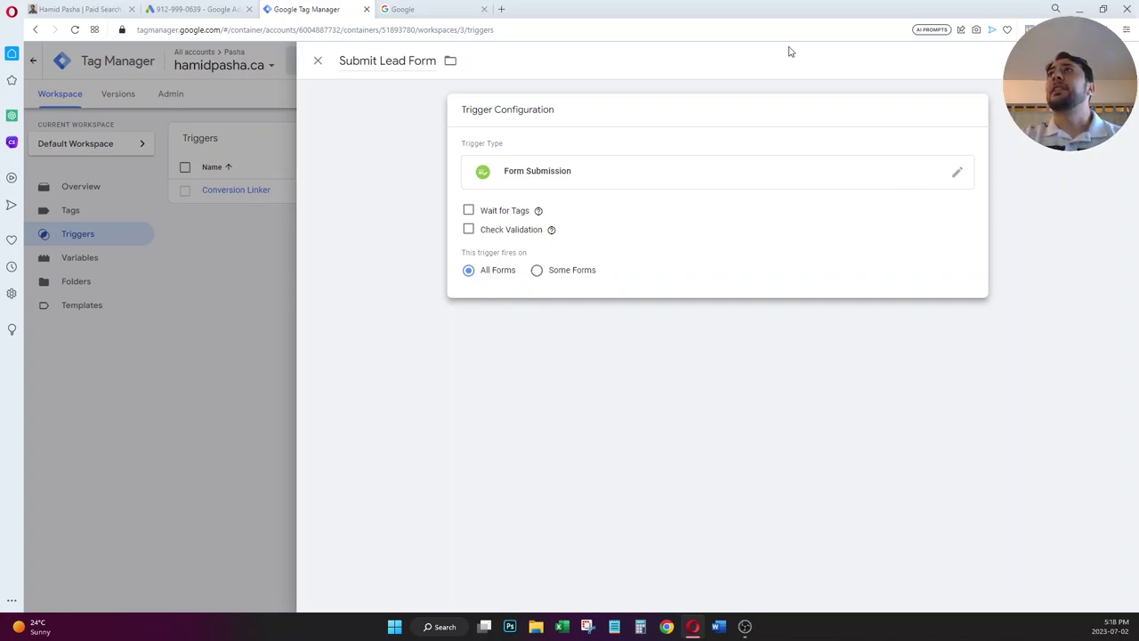
{"action": "left_click", "coordinate": [1077, 60]}
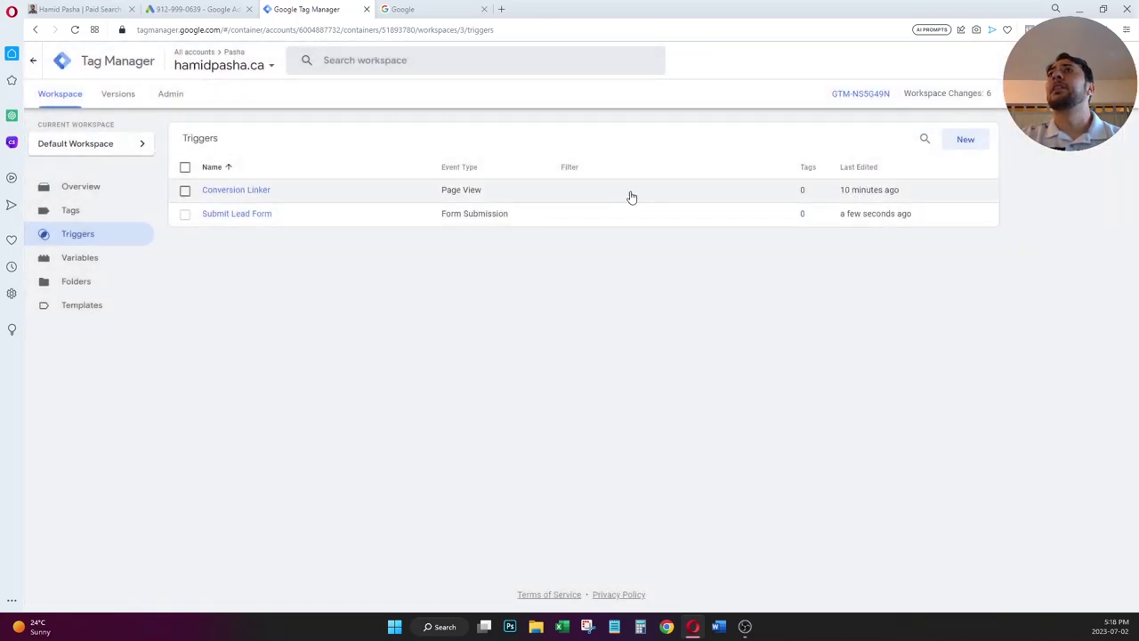
- Create another new tag in the container and name it "Submit Lead Form", matching the conversion action in Google Ads
{"action": "left_click", "coordinate": [112, 210]}
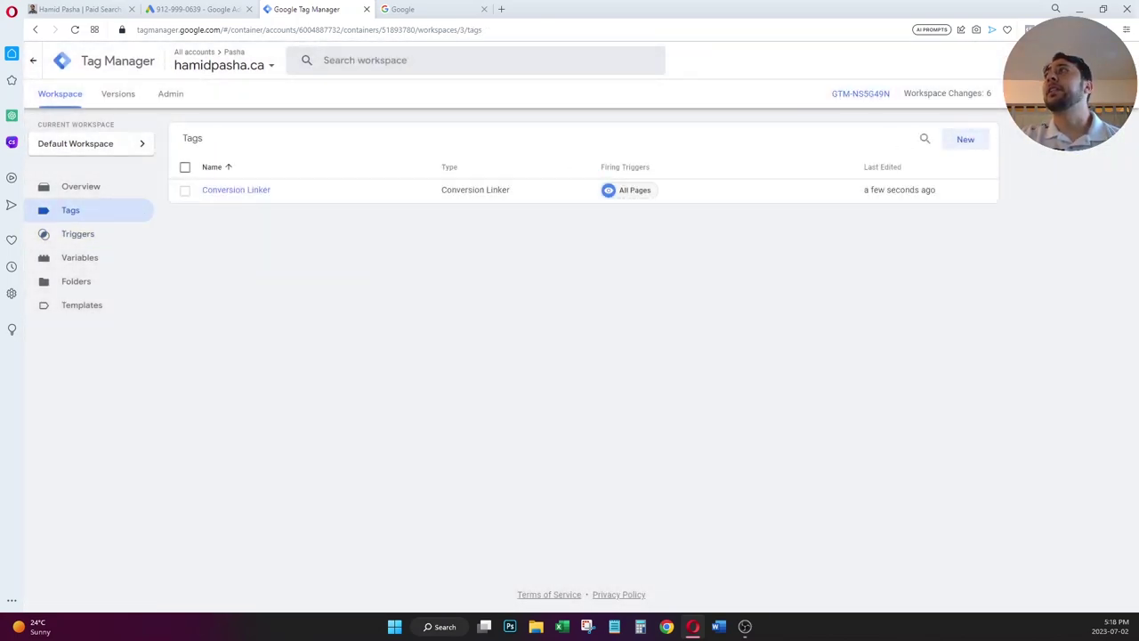
{"action": "left_click", "coordinate": [966, 140]}
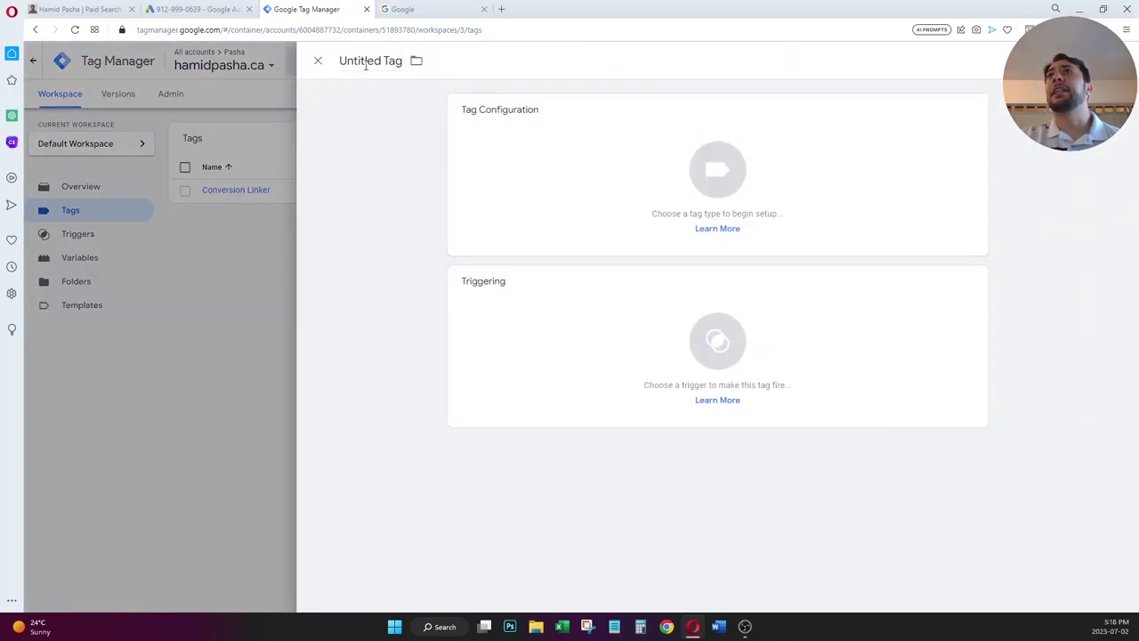
{"action": "double_click", "coordinate": [376, 60]}
{"action": "key", "text": "ctrl+a"}
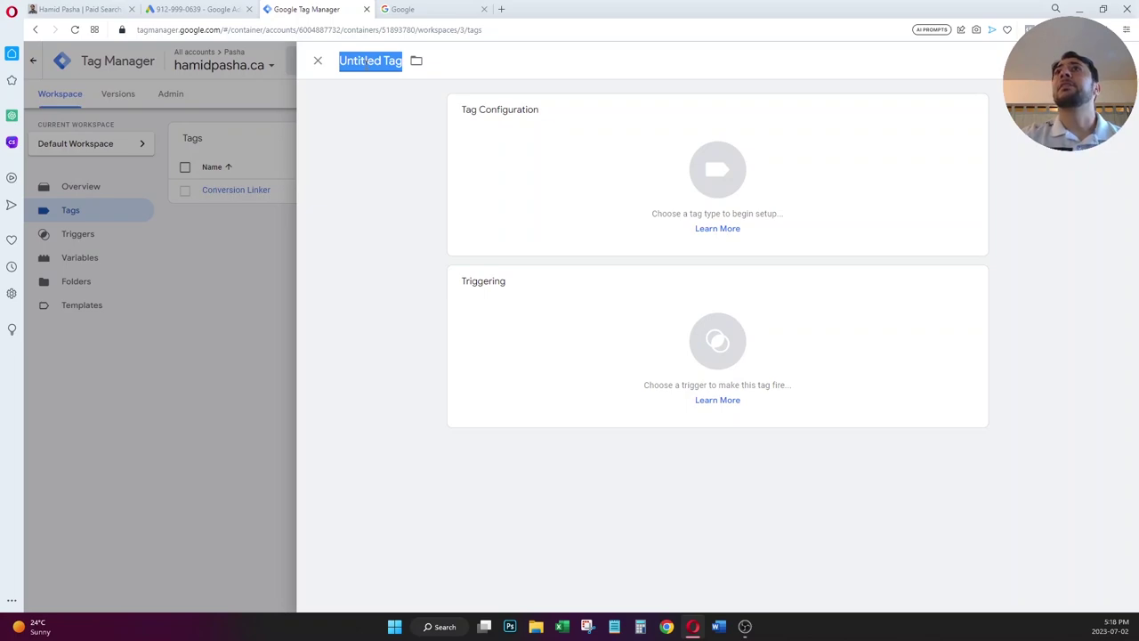
{"action": "left_click", "coordinate": [191, 9]}
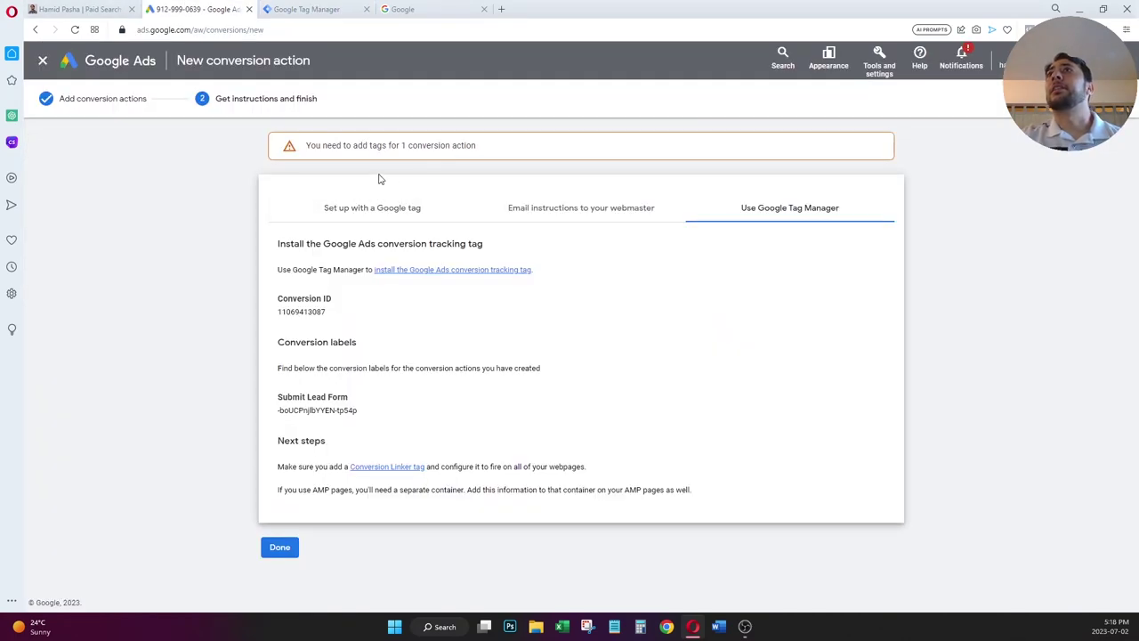
{"action": "left_click", "coordinate": [371, 6]}
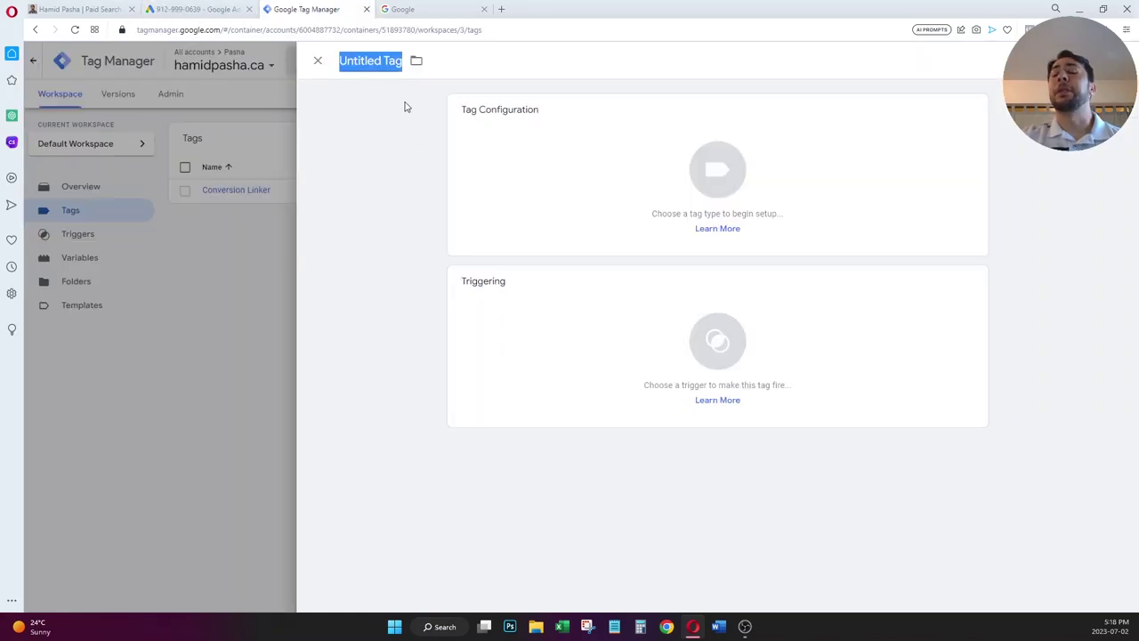
{"action": "type", "text": "Subm"}
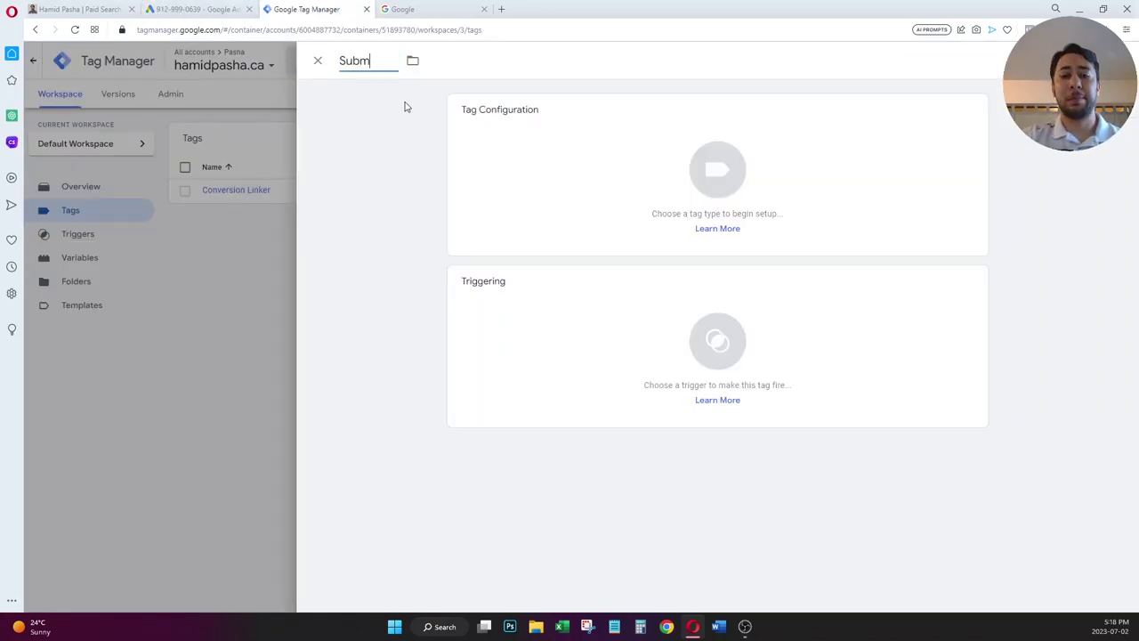
{"action": "type", "text": "it Lead Form"}
{"action": "key", "text": "Return"}
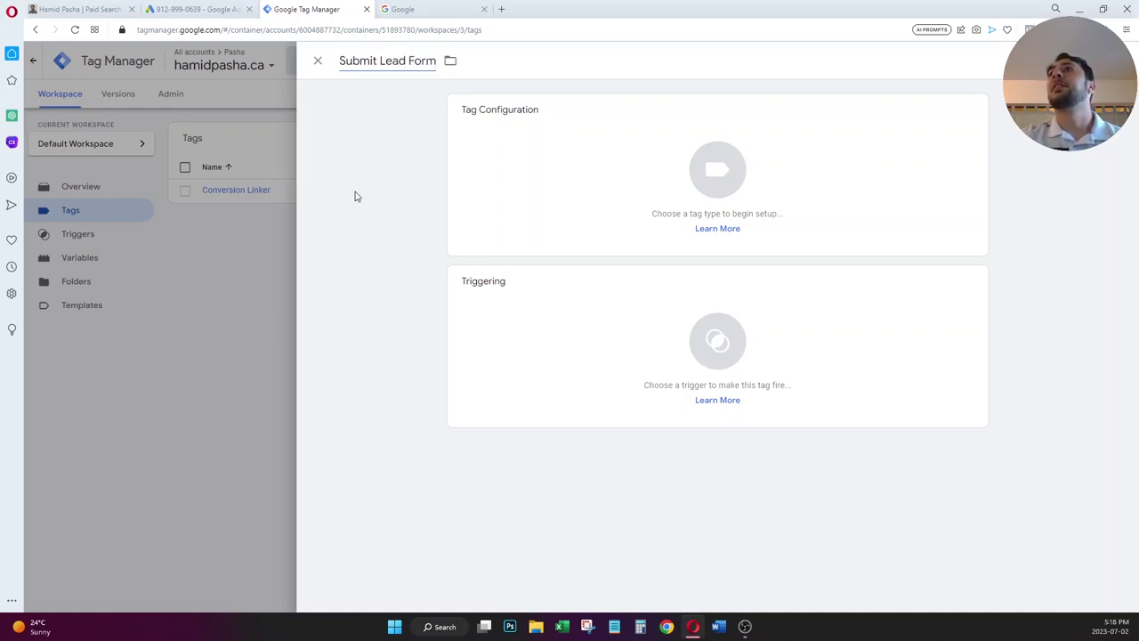
- Set the tag type to Google Ads Conversion Tracking and copy the conversion ID from Google Ads into the tag
{"action": "left_click", "coordinate": [719, 176]}
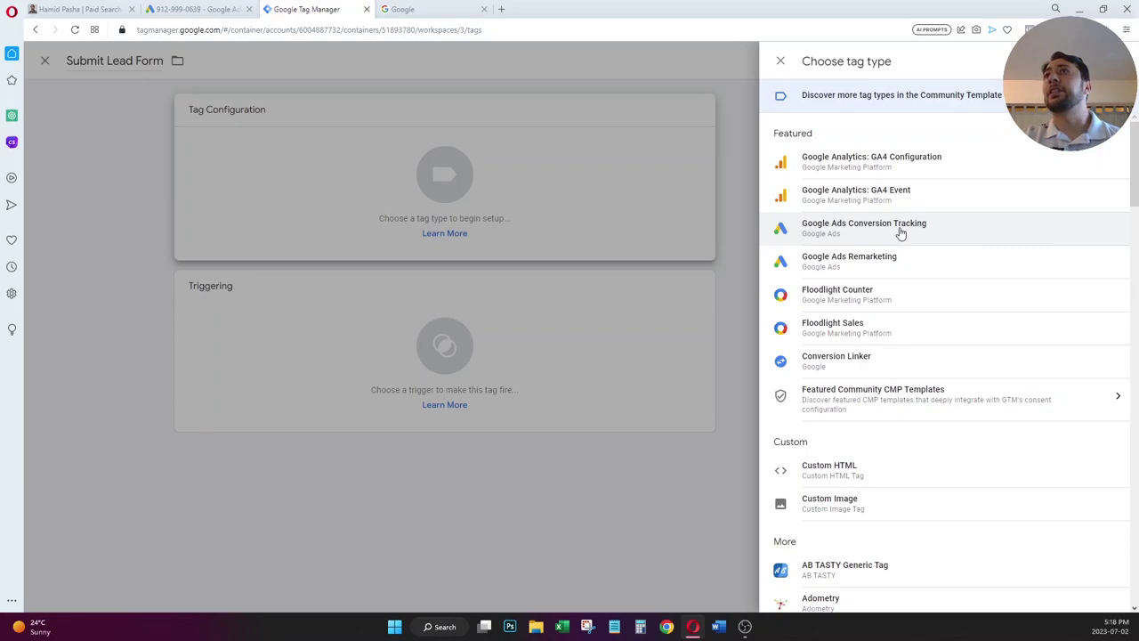
{"action": "left_click", "coordinate": [900, 232]}
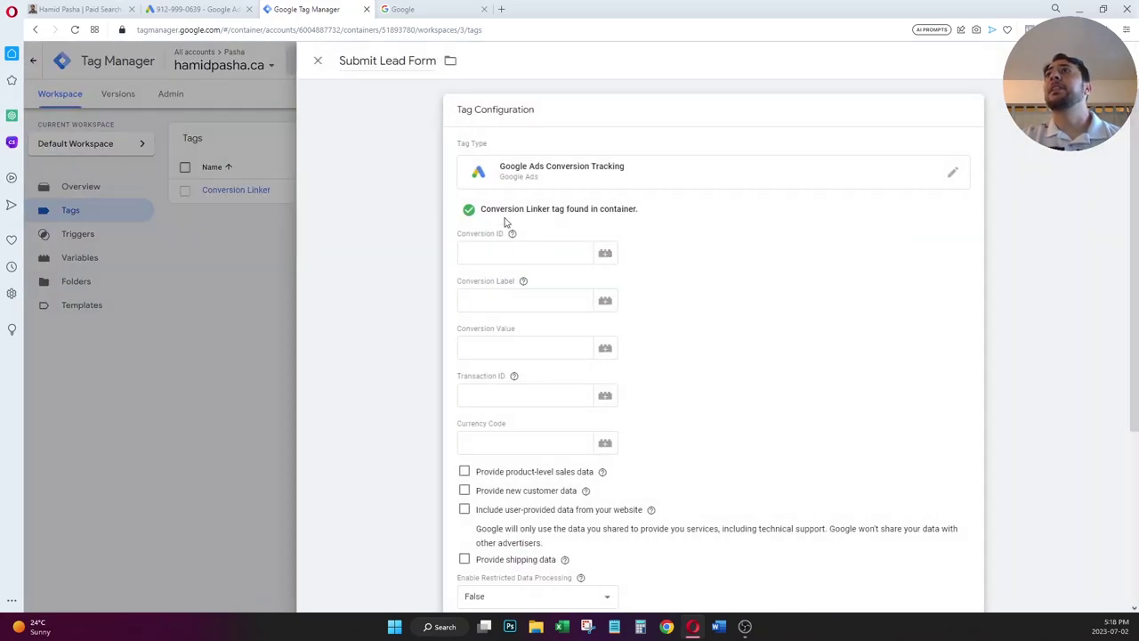
{"action": "left_click", "coordinate": [516, 256]}
{"action": "left_click", "coordinate": [180, 8]}
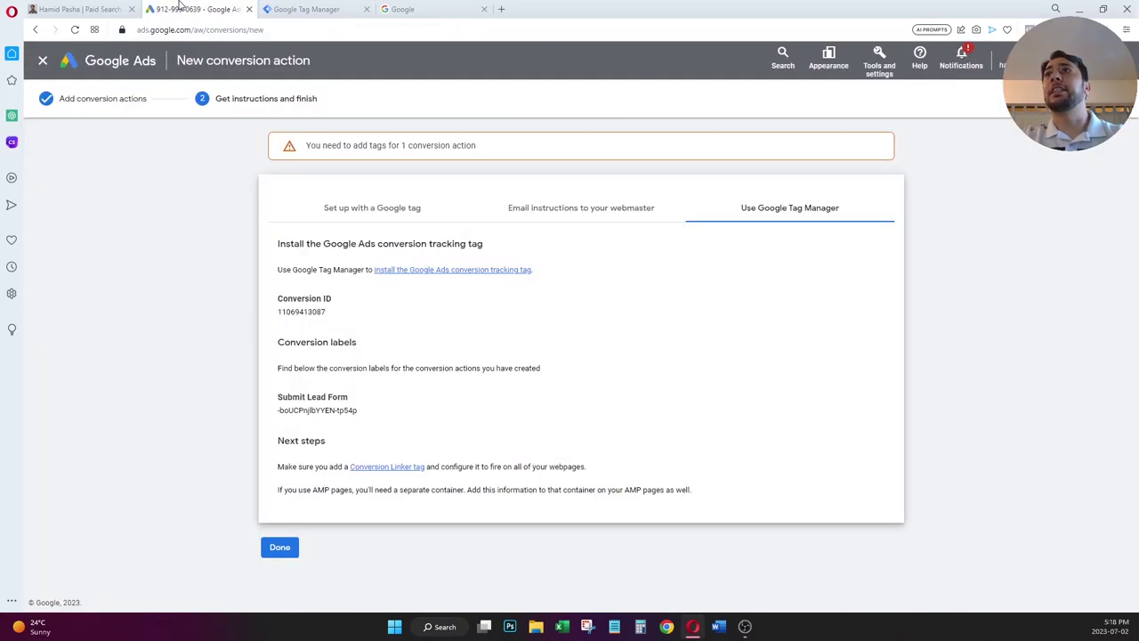
{"action": "double_click", "coordinate": [308, 312]}
{"action": "key", "text": "ctrl+c"}
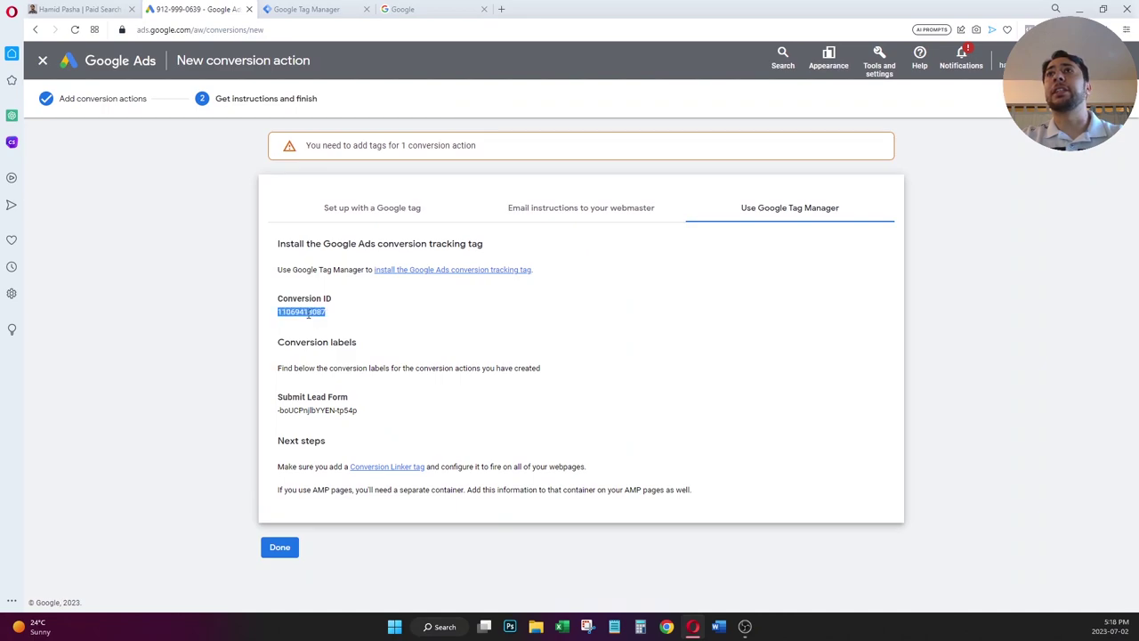
{"action": "left_click", "coordinate": [306, 9]}
{"action": "key", "text": "ctrl+v"}
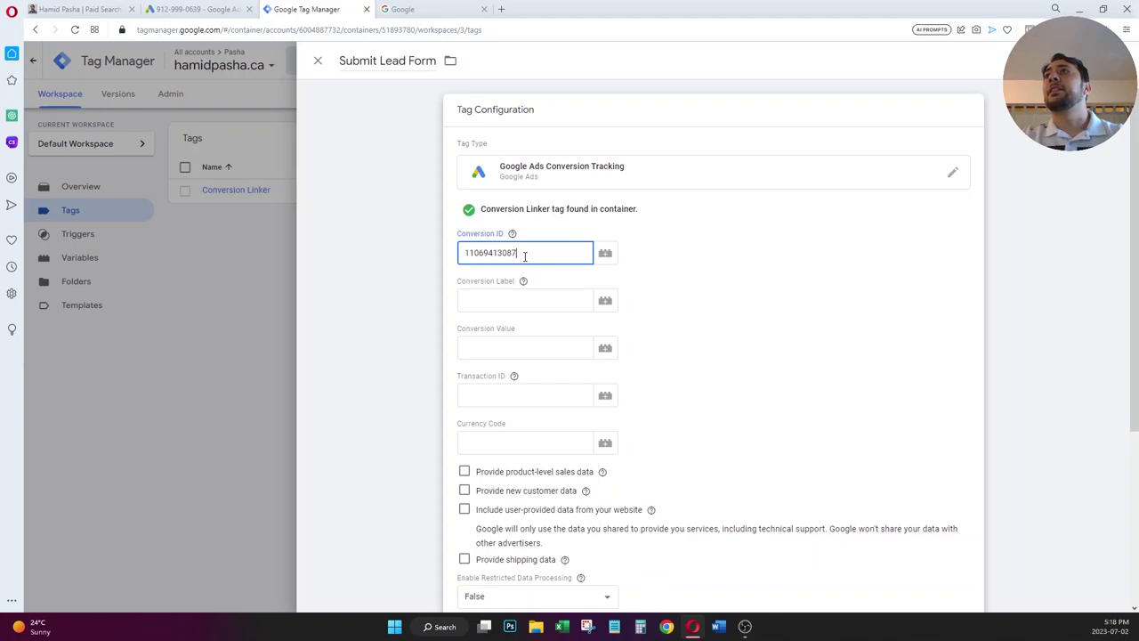
- Copy the Submit Lead Form conversion label from Google Ads into the tag's Conversion Label field in Tag Manager
{"action": "left_click", "coordinate": [519, 299]}
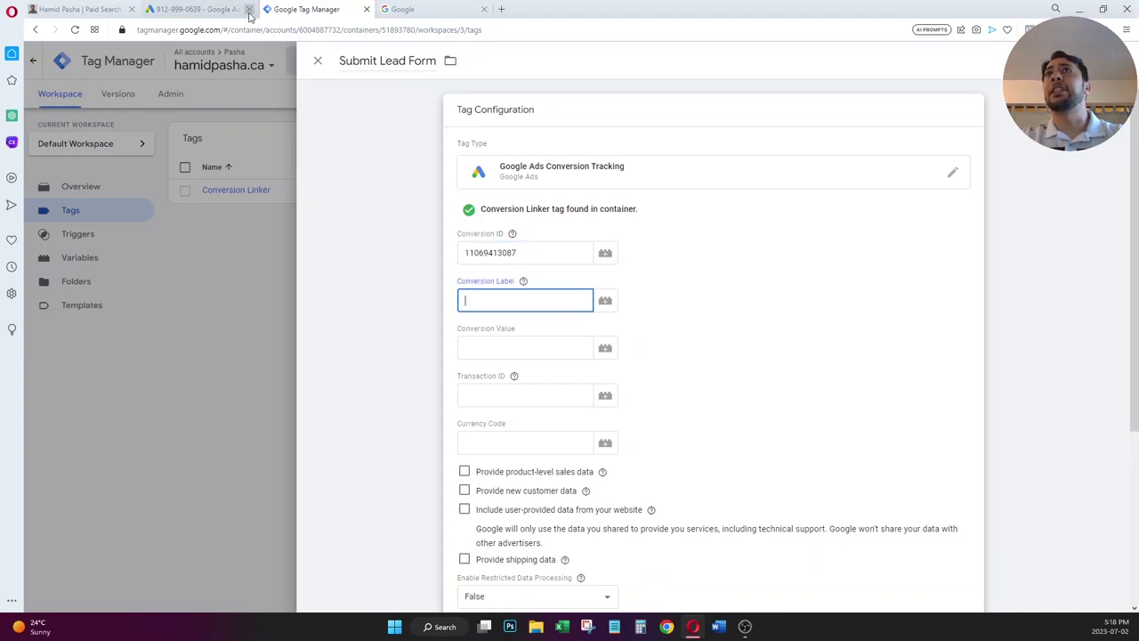
{"action": "left_click", "coordinate": [238, 16]}
{"action": "triple_click", "coordinate": [333, 409]}
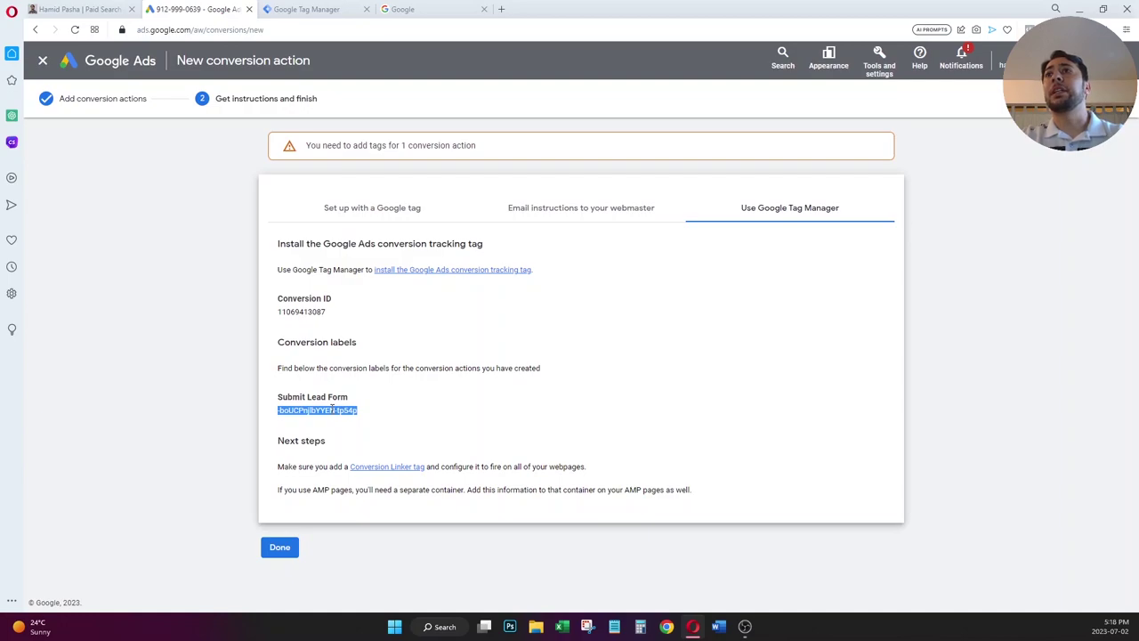
{"action": "left_click", "coordinate": [311, 10]}
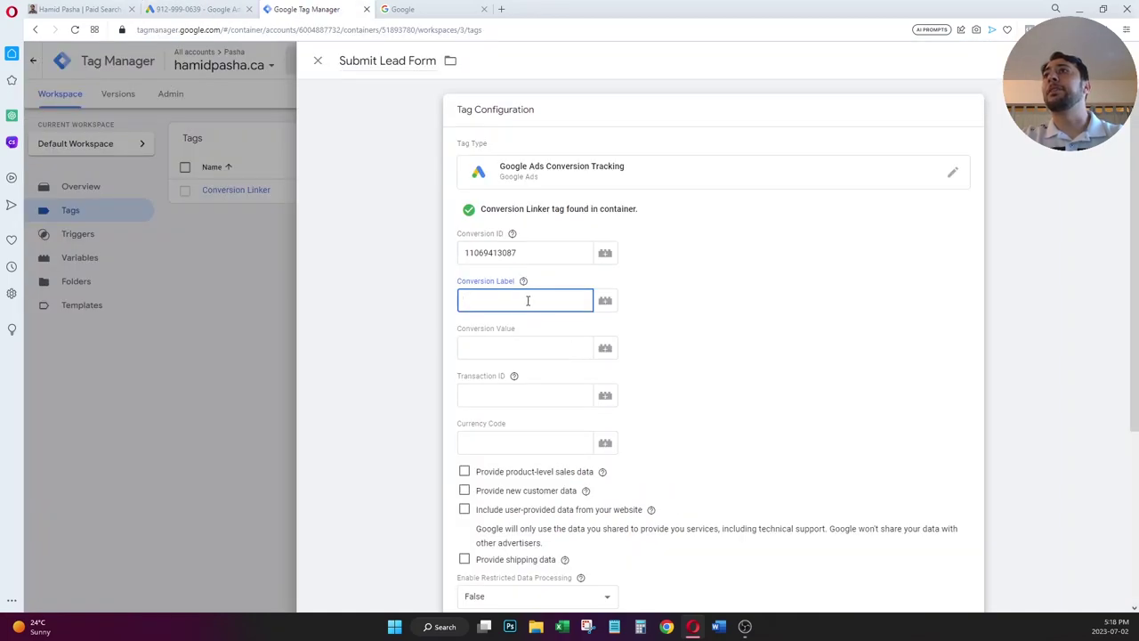
{"action": "key", "text": "ctrl+v"}
- Assign the Submit Lead Form trigger to the tag and save it, then check the container's triggers and return to its tags
{"action": "scroll", "coordinate": [979, 240], "scroll_direction": "down", "scroll_amount": 3}
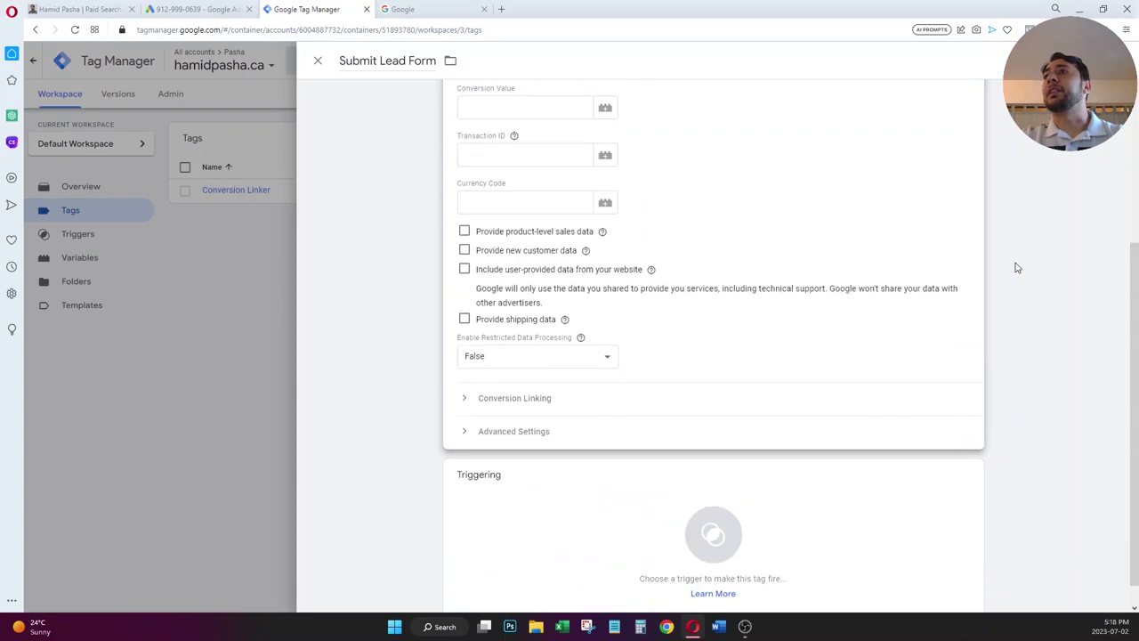
{"action": "left_click", "coordinate": [698, 497]}
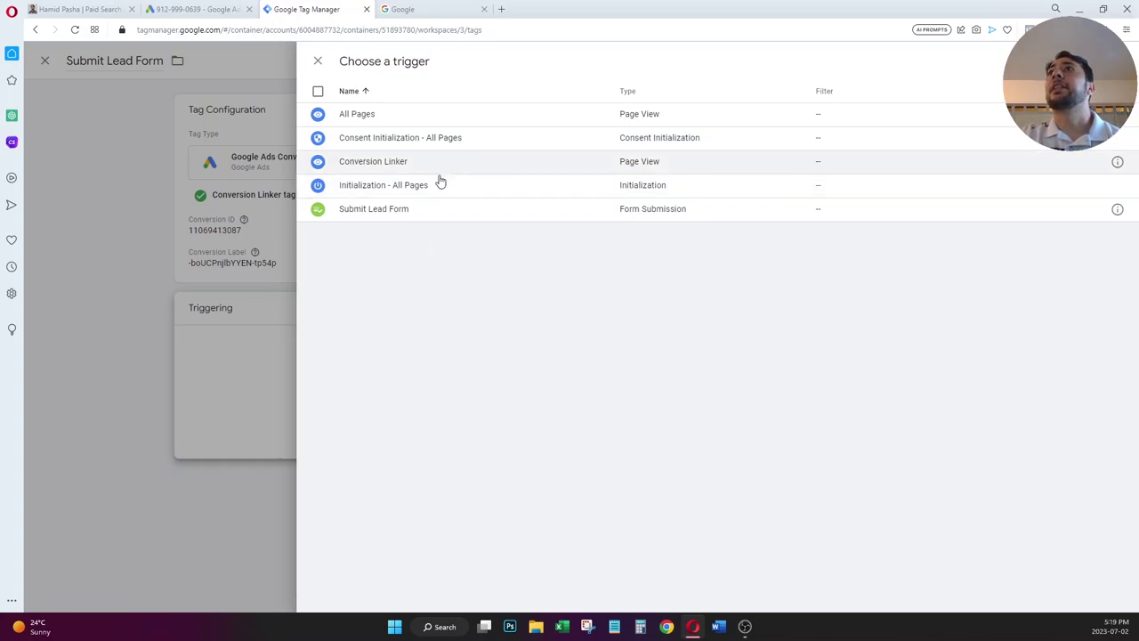
{"action": "left_click", "coordinate": [387, 216]}
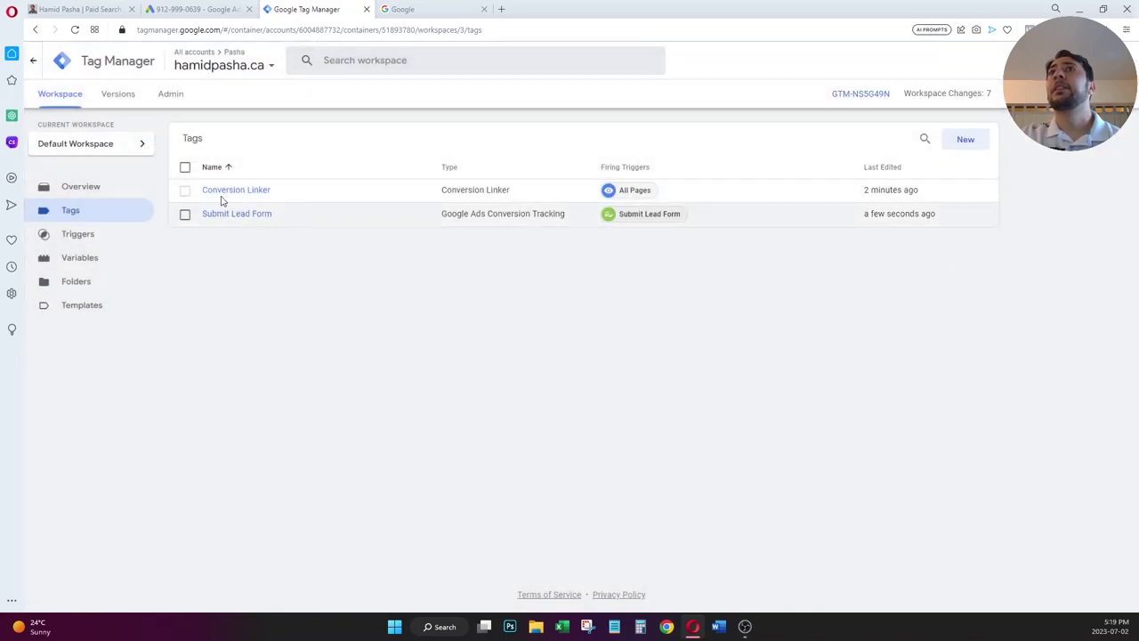
{"action": "left_click", "coordinate": [99, 238]}
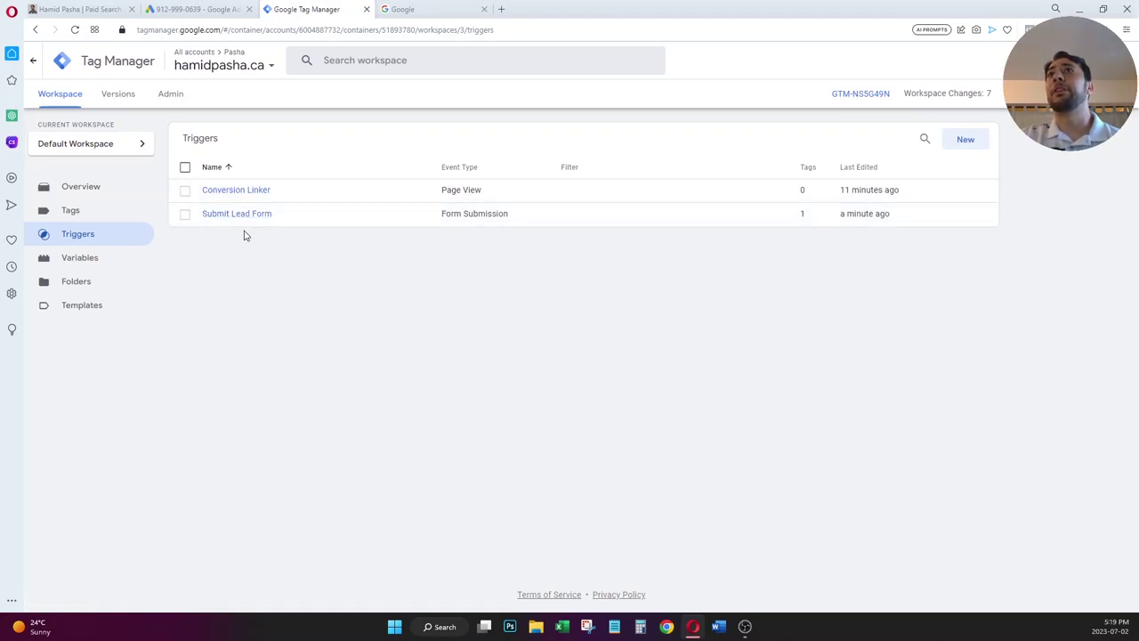
{"action": "left_click", "coordinate": [84, 216]}
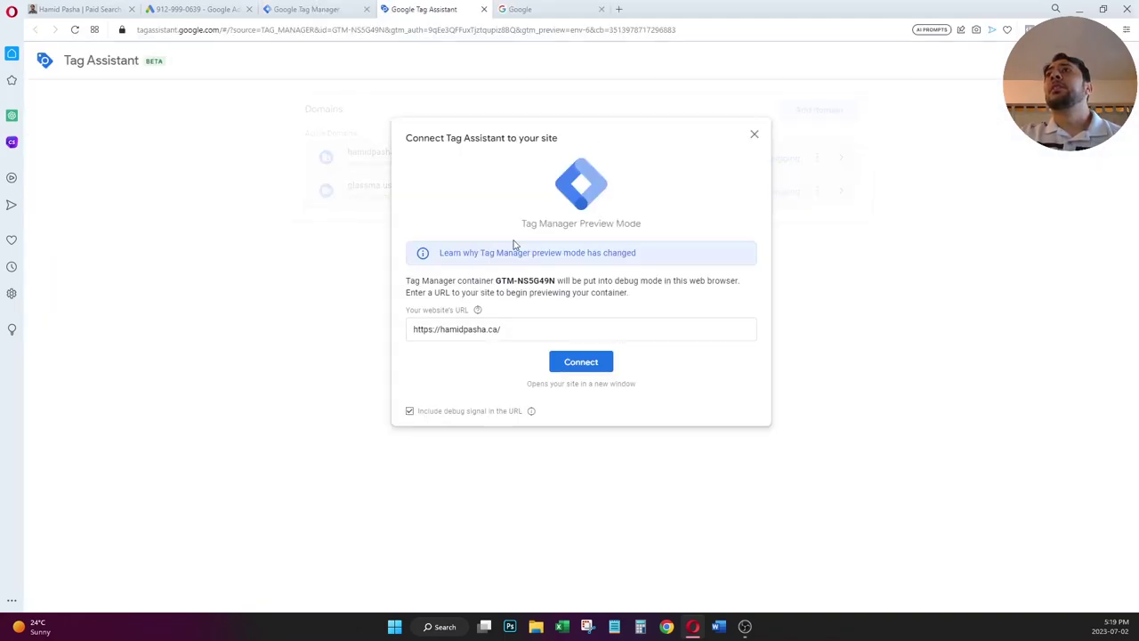
- Preview the container by connecting Tag Assistant to the website's URL, keeping the debug signal included
{"action": "left_click", "coordinate": [513, 328]}
{"action": "key", "text": "ctrl+a"}
{"action": "left_click", "coordinate": [522, 330]}
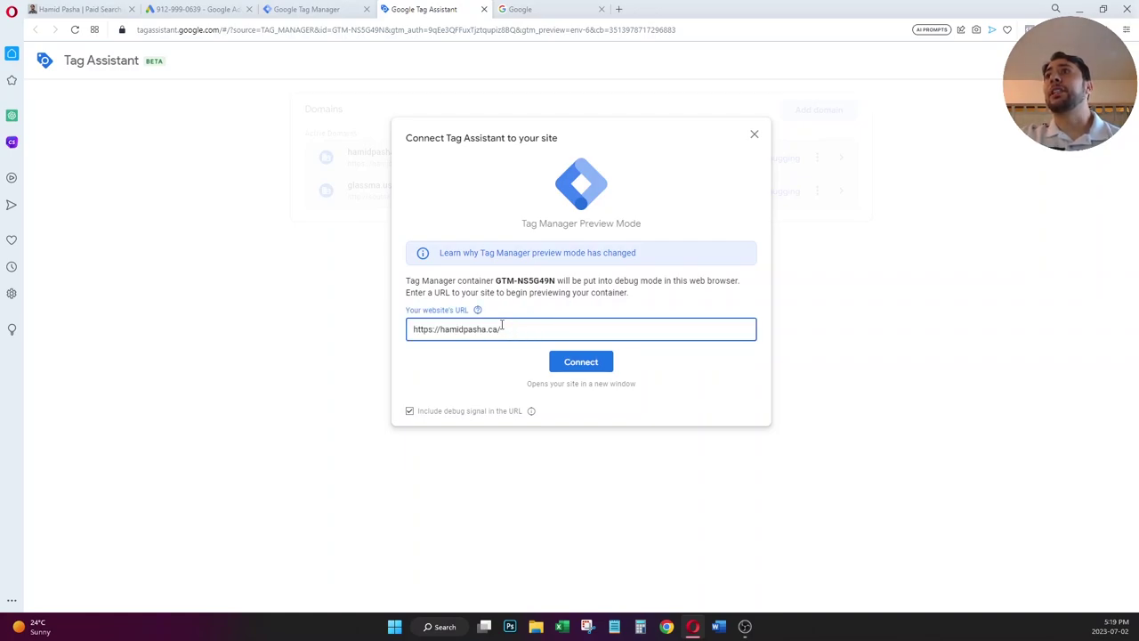
{"action": "left_click", "coordinate": [583, 367]}
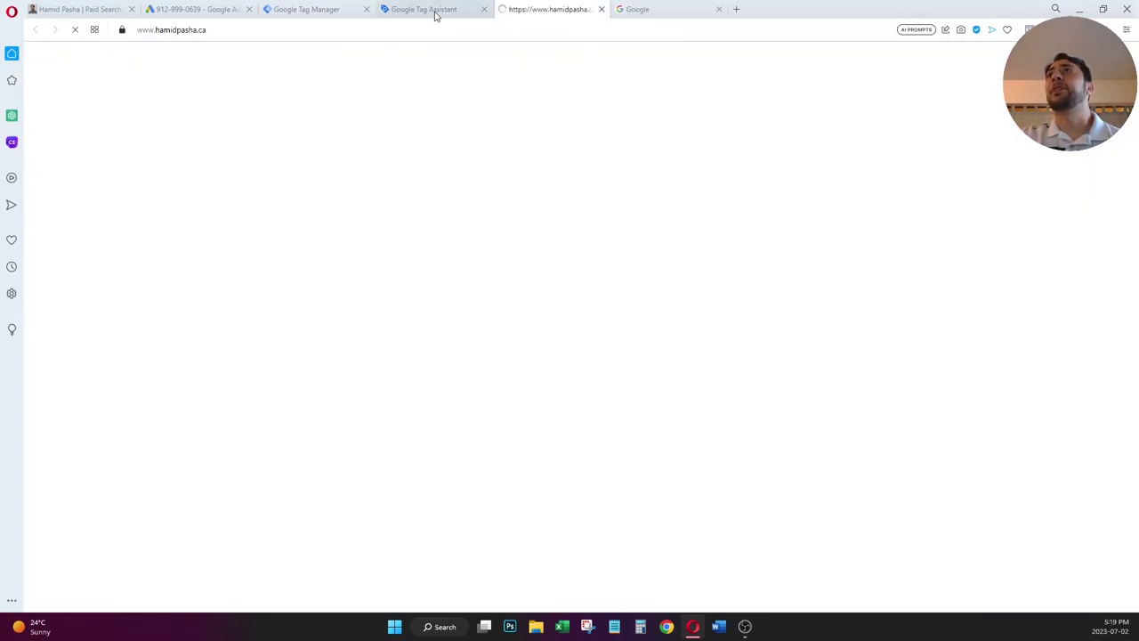
{"action": "left_click", "coordinate": [435, 12]}
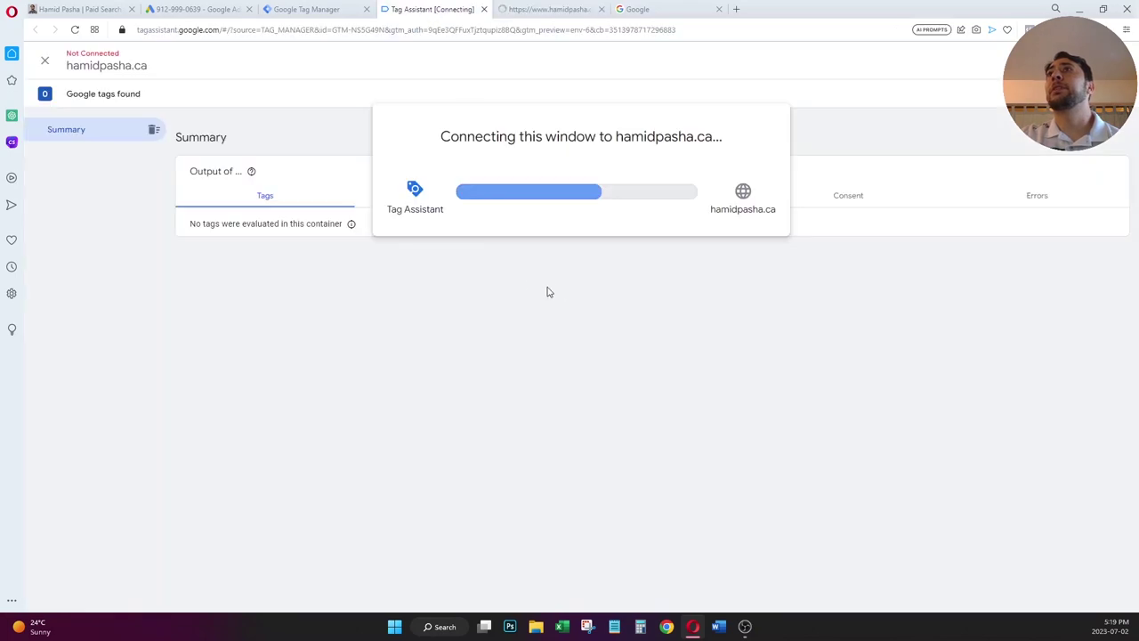
{"action": "left_click", "coordinate": [534, 9]}
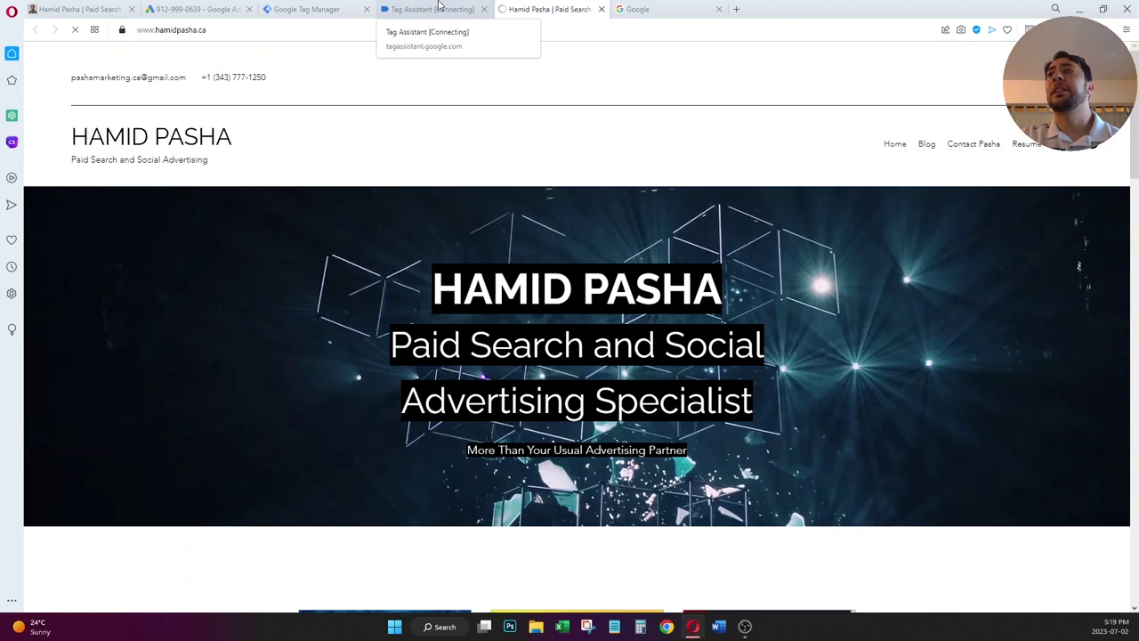
{"action": "left_click", "coordinate": [439, 8]}
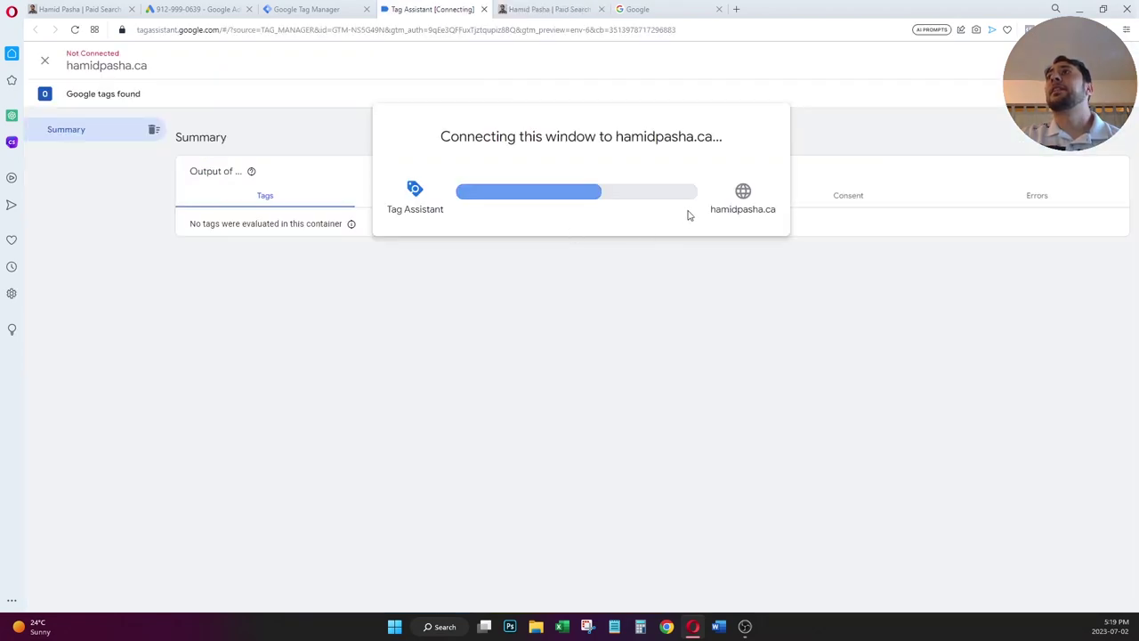
{"action": "left_click", "coordinate": [583, 274]}
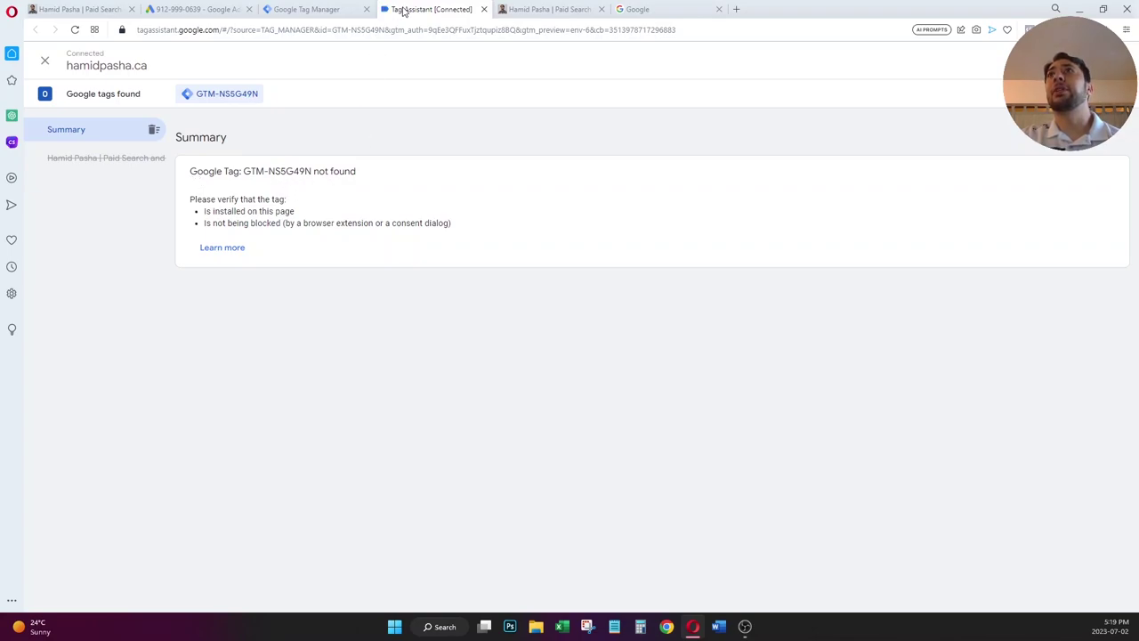
- Fill in the name, phone, address and email on the previewed website's contact form and submit it as a test
{"action": "left_click", "coordinate": [525, 7]}
{"action": "scroll", "coordinate": [961, 211], "scroll_direction": "down", "scroll_amount": 20}
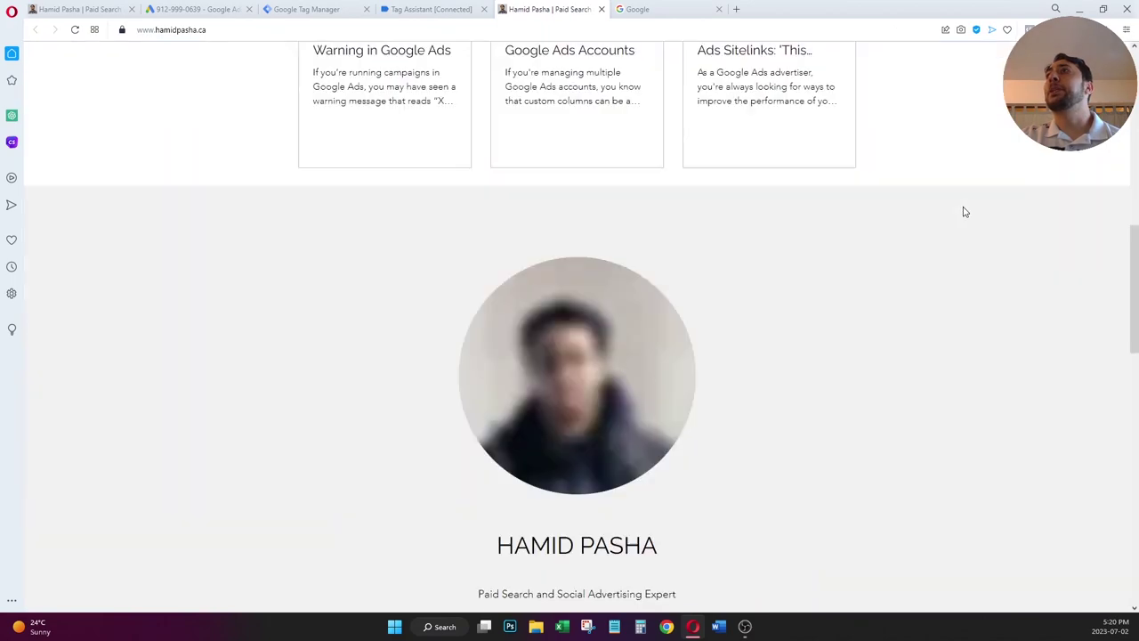
{"action": "scroll", "coordinate": [973, 215], "scroll_direction": "down", "scroll_amount": 2}
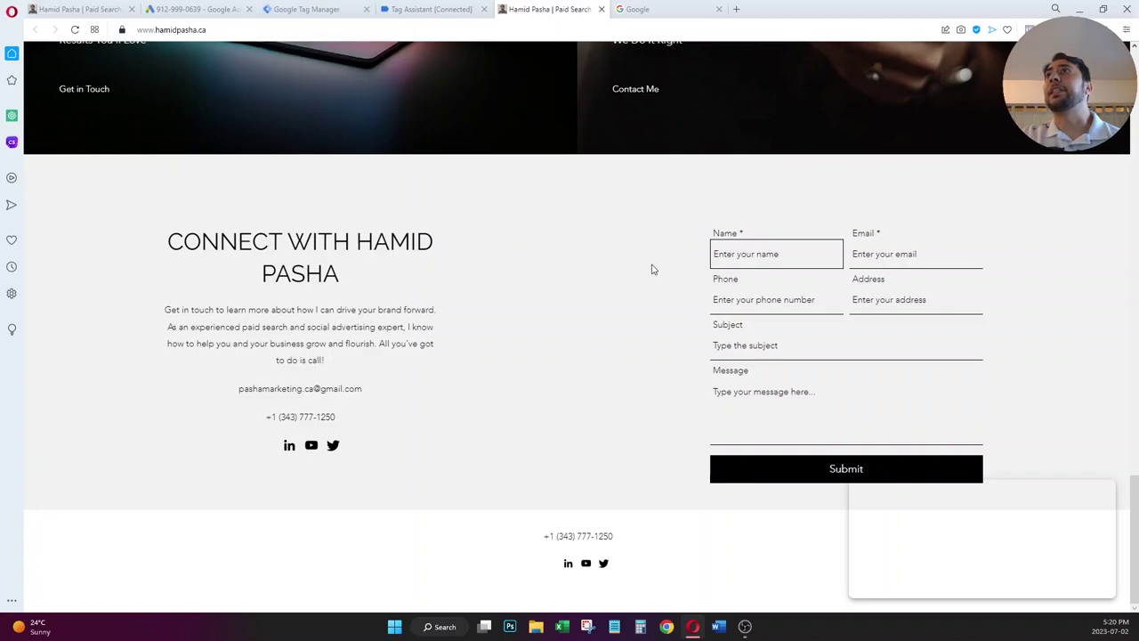
{"action": "left_click", "coordinate": [747, 253]}
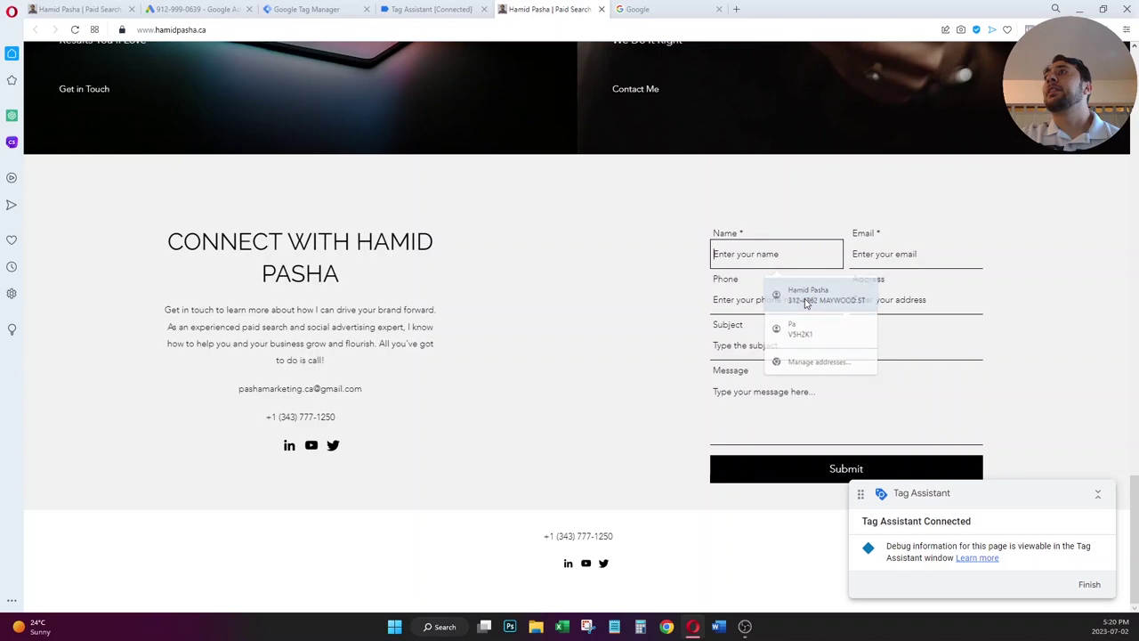
{"action": "left_click", "coordinate": [805, 295]}
{"action": "left_click", "coordinate": [876, 254]}
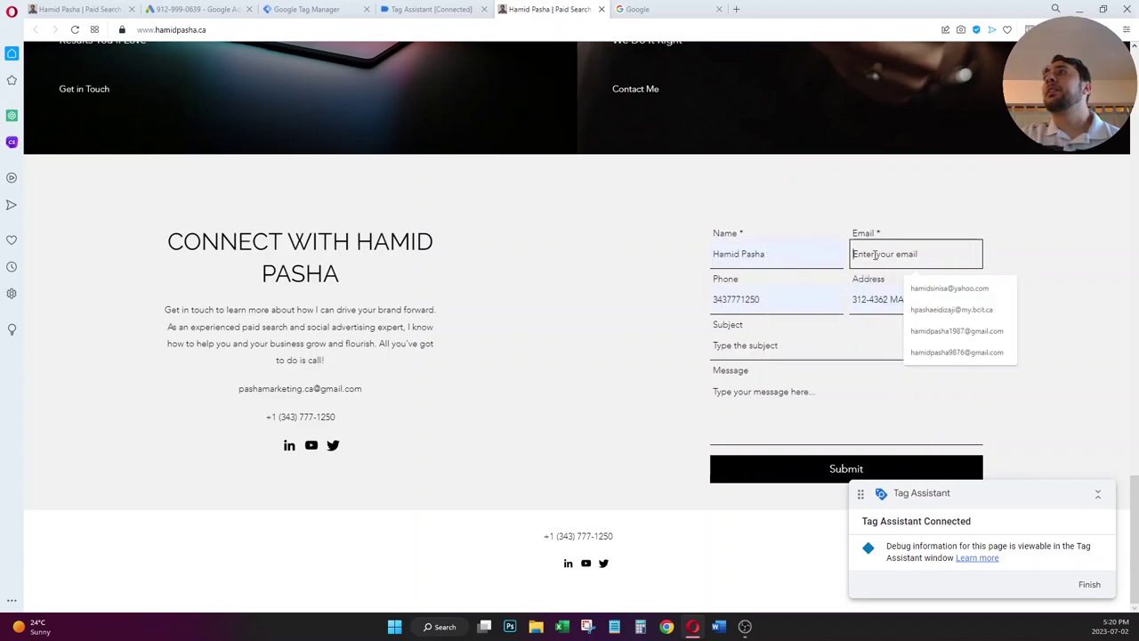
{"action": "left_click", "coordinate": [920, 330]}
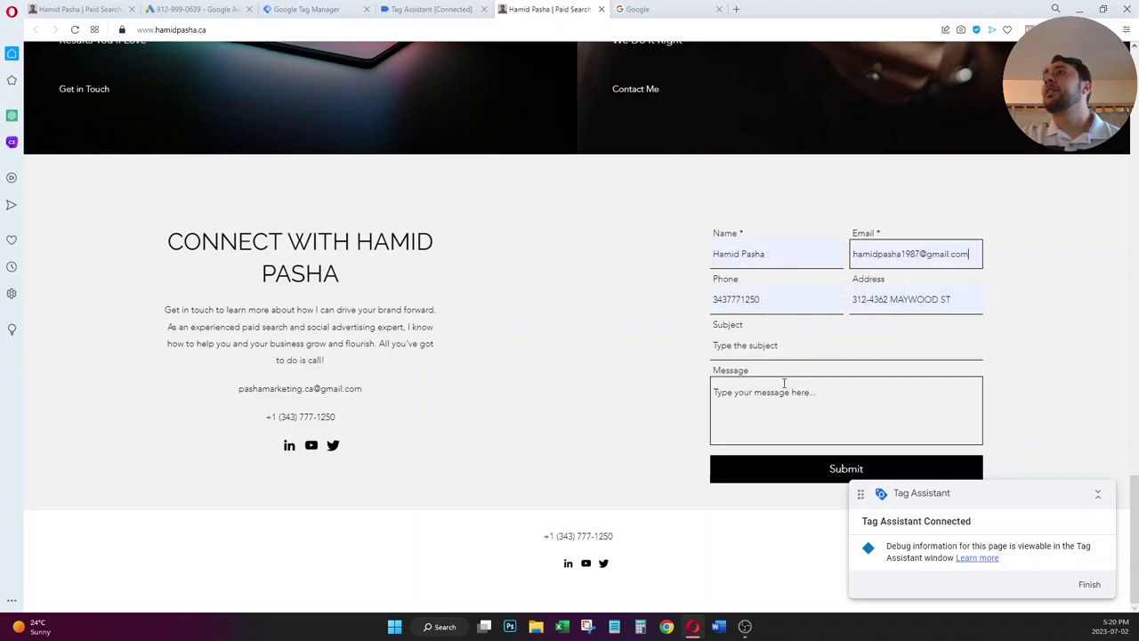
{"action": "left_click", "coordinate": [839, 469]}
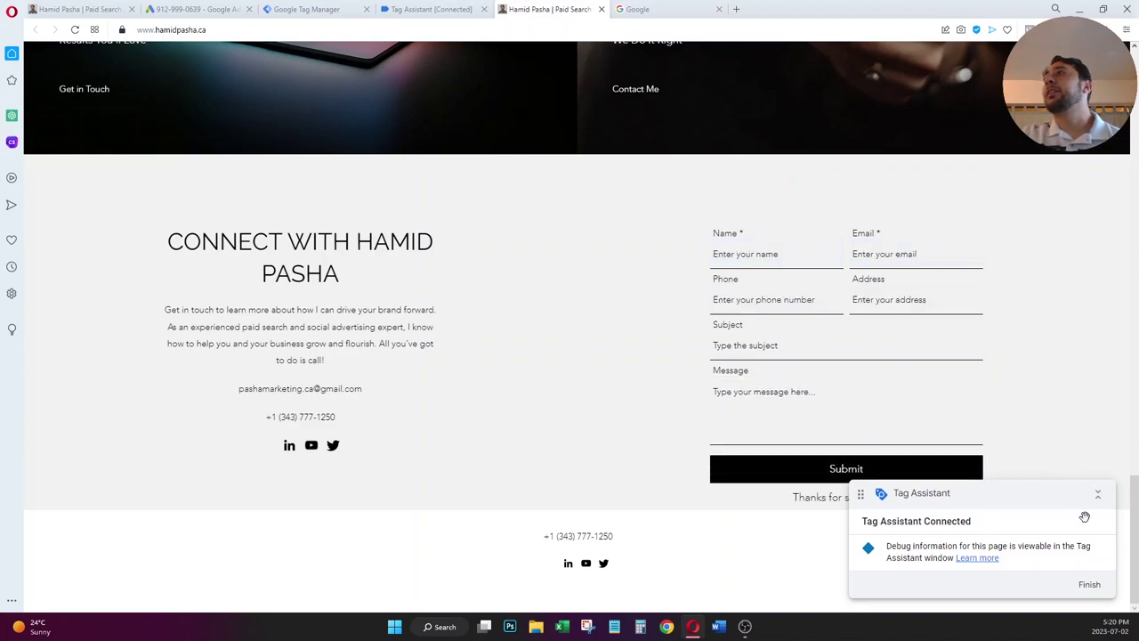
- Finish the website debug session and check in the Tag Assistant summary which tags fired
{"action": "left_click", "coordinate": [1089, 584]}
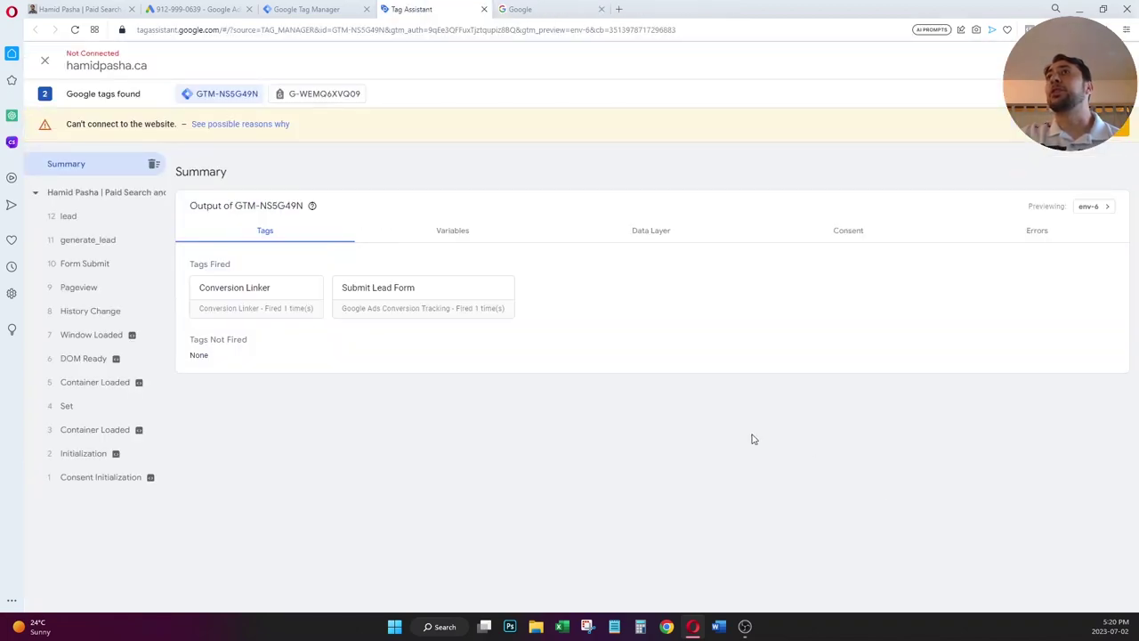
{"action": "left_click_drag", "start_coordinate": [190, 265], "coordinate": [234, 265]}
{"action": "left_click", "coordinate": [234, 267]}
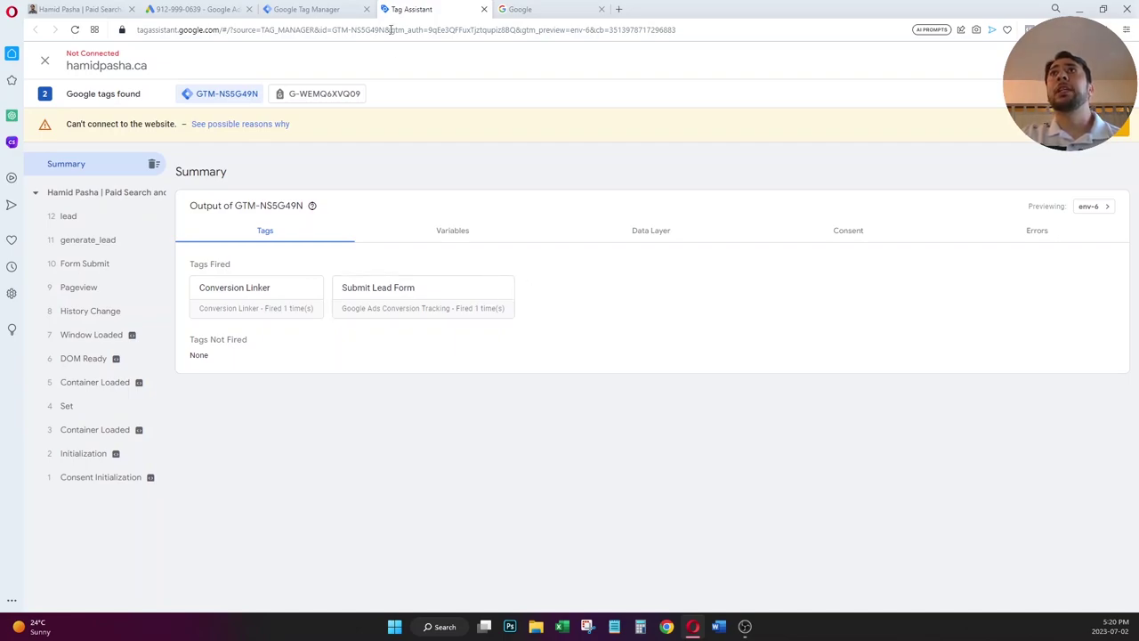
- Close the Tag Assistant and Tag Manager pages and finish setting up the new conversion action in Google Ads
{"action": "left_click", "coordinate": [484, 11]}
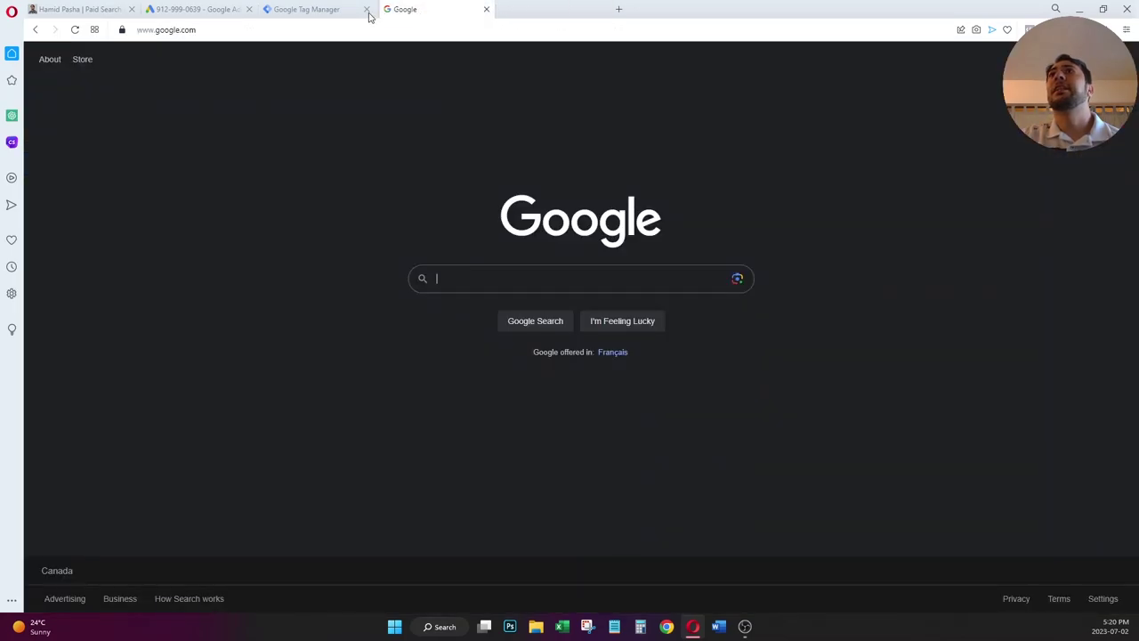
{"action": "left_click", "coordinate": [338, 13]}
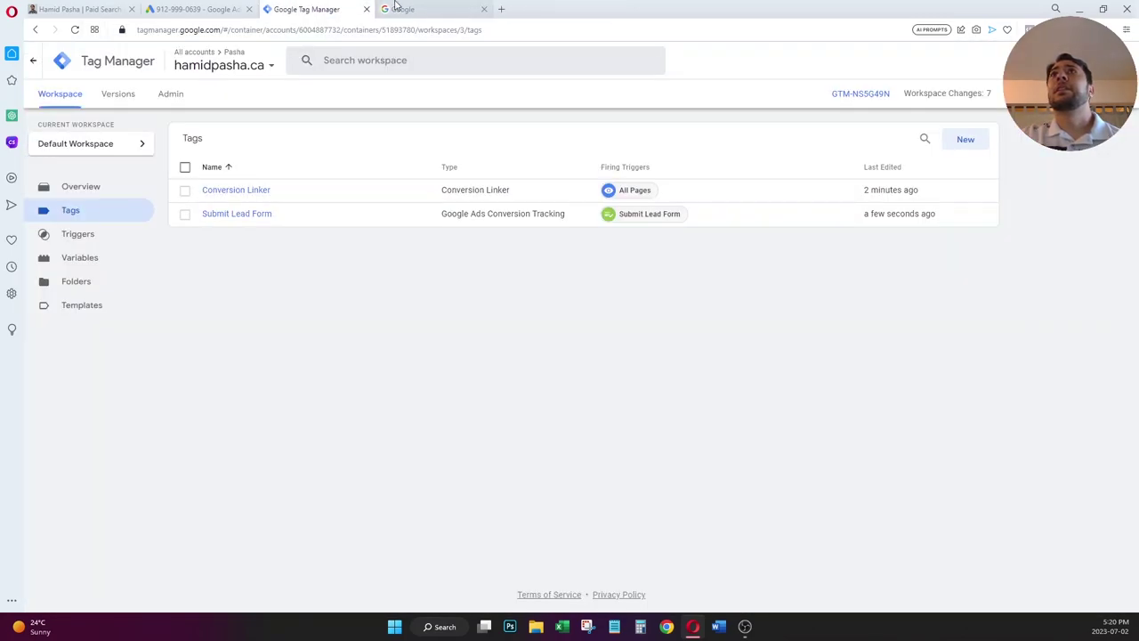
{"action": "left_click", "coordinate": [366, 9]}
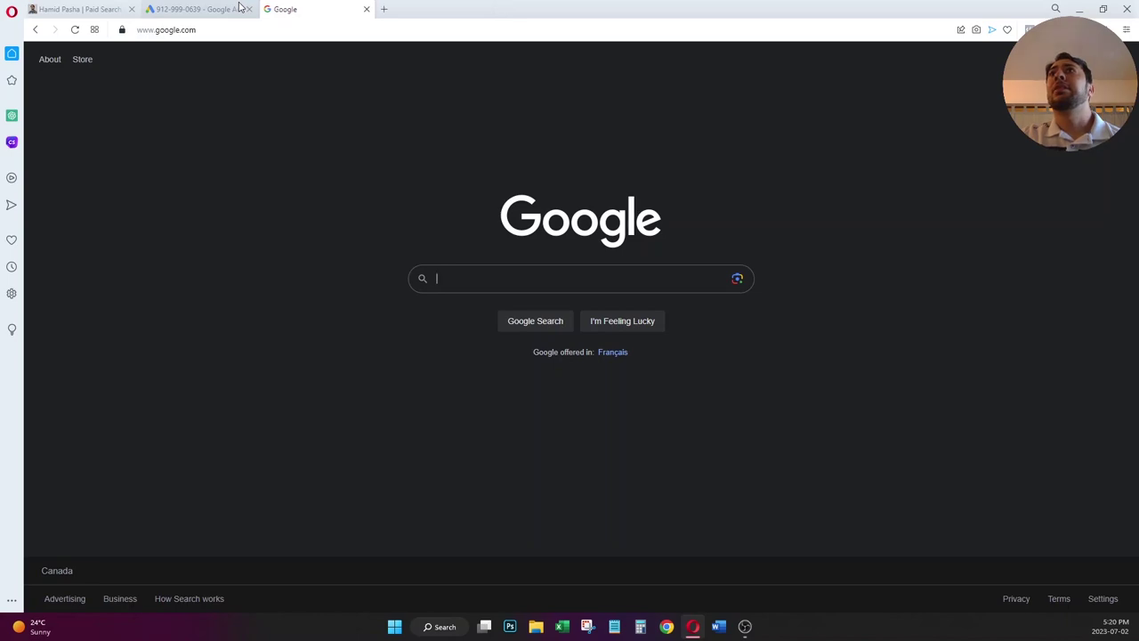
{"action": "left_click", "coordinate": [238, 9]}
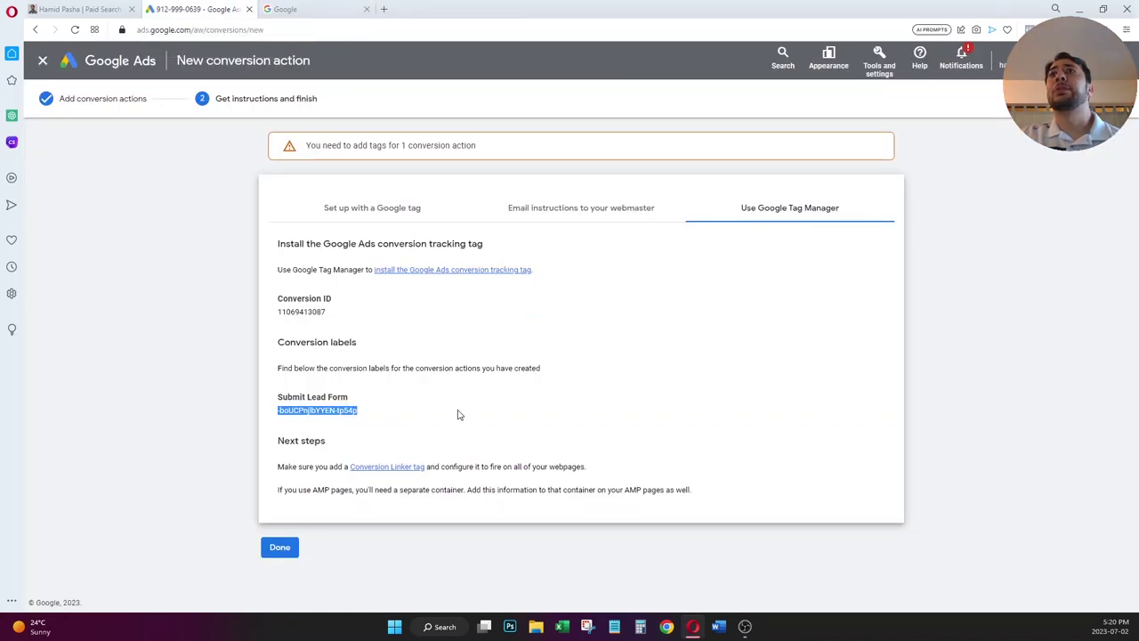
{"action": "left_click", "coordinate": [279, 549]}
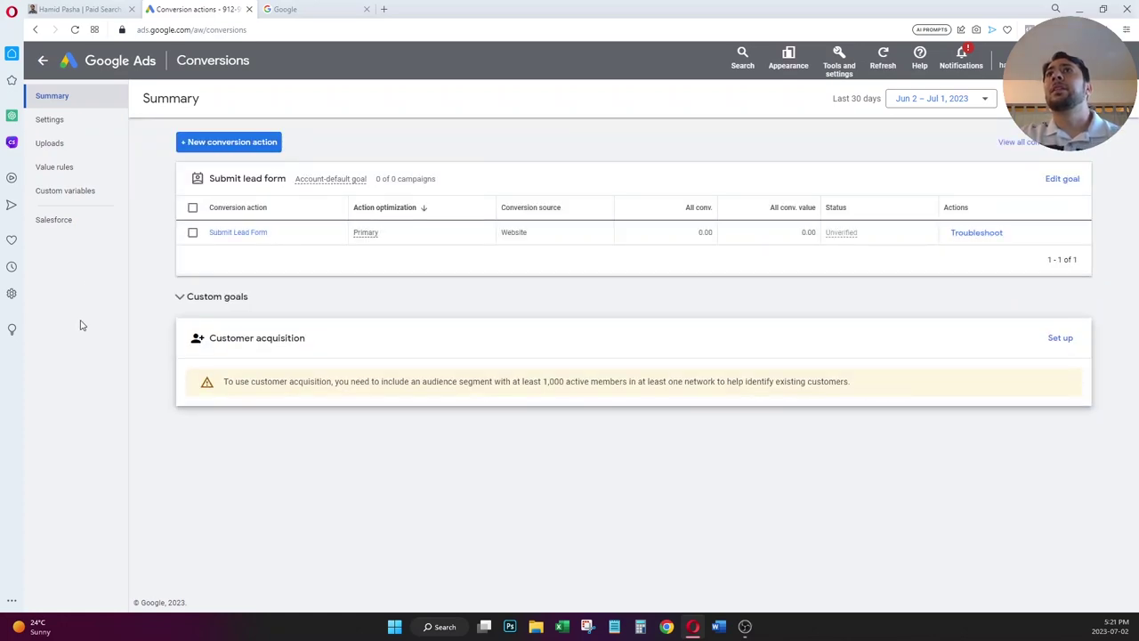
- Look over the website's home page, then open Keyword Planner in Google Ads and start discovering new keywords
{"action": "left_click", "coordinate": [834, 62]}
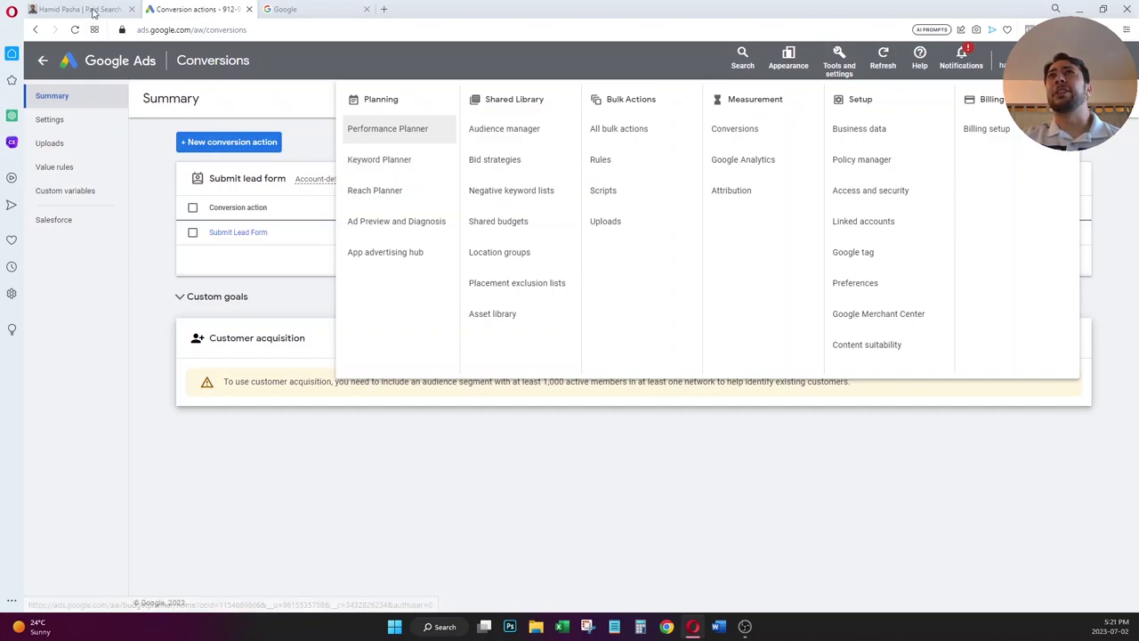
{"action": "left_click", "coordinate": [80, 9]}
{"action": "scroll", "coordinate": [666, 264], "scroll_direction": "up", "scroll_amount": 8}
{"action": "scroll", "coordinate": [667, 263], "scroll_direction": "up", "scroll_amount": 10}
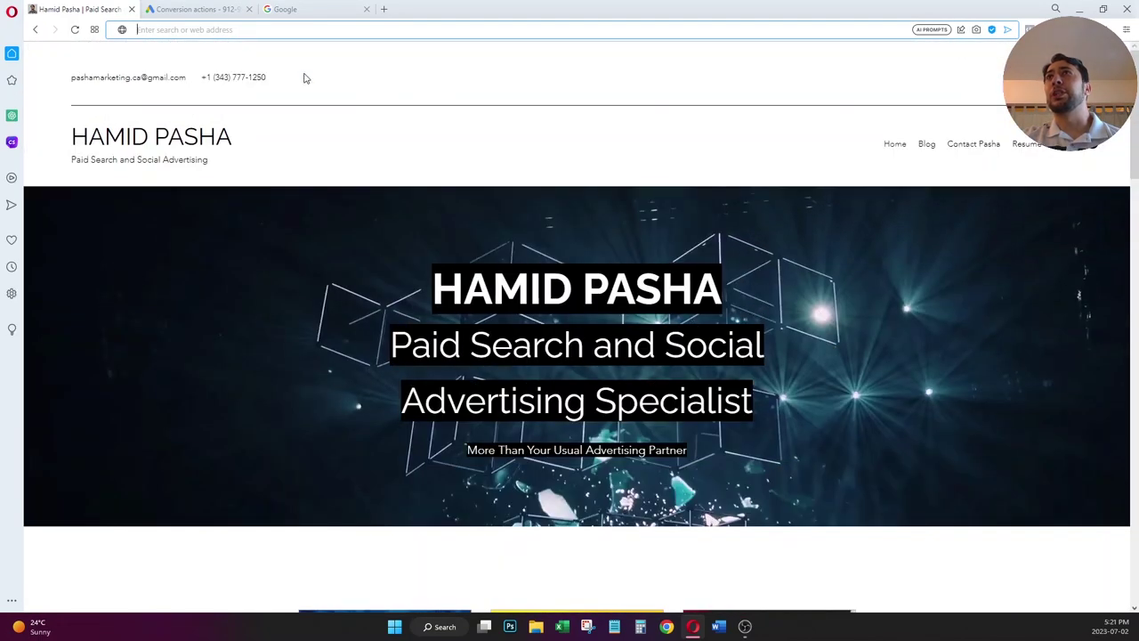
{"action": "left_click", "coordinate": [222, 6]}
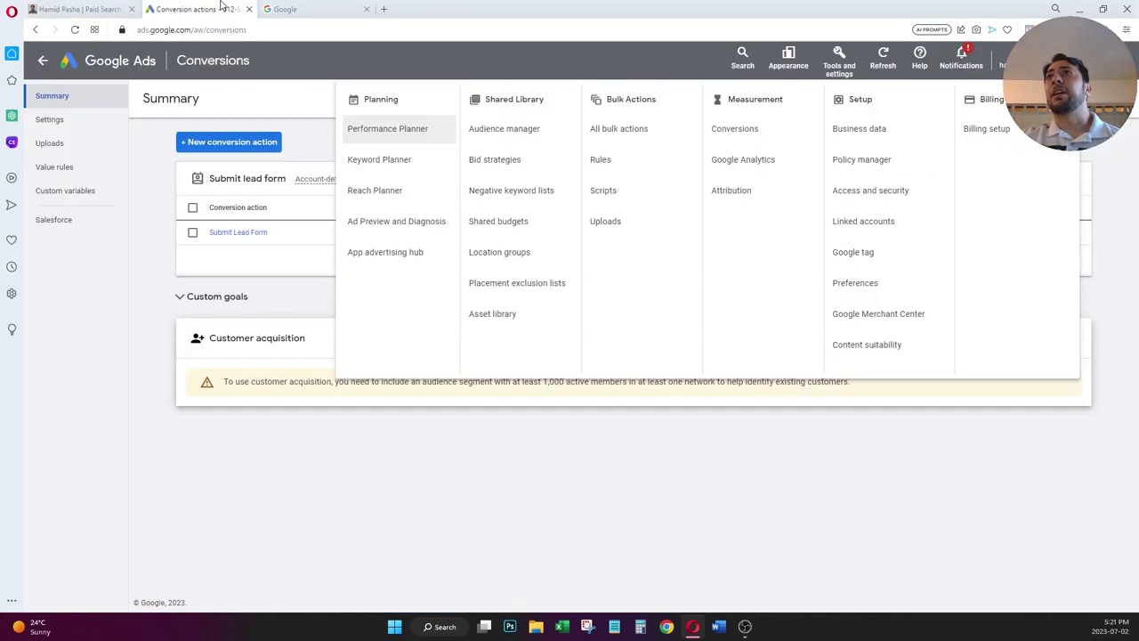
{"action": "left_click", "coordinate": [385, 159]}
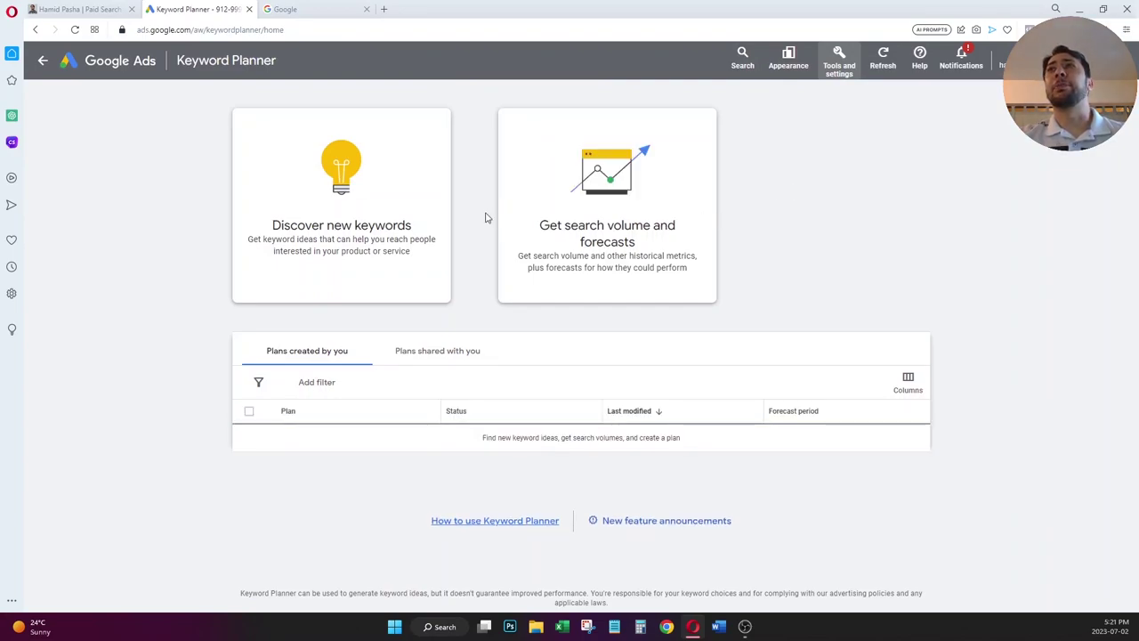
{"action": "left_click", "coordinate": [397, 198]}
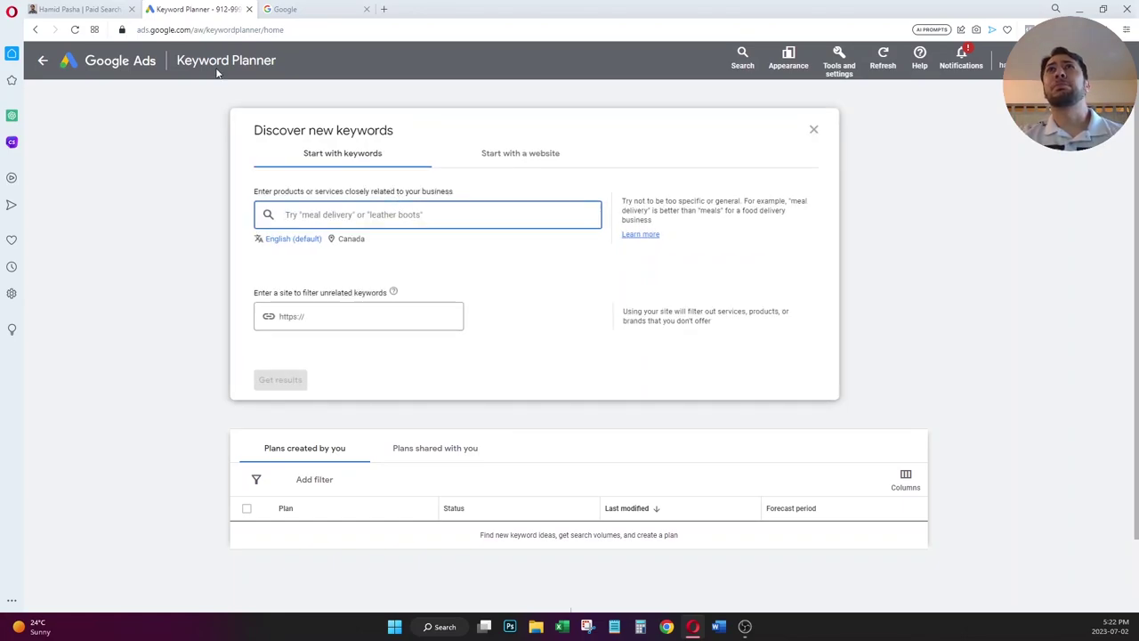
- Enter "google ads specialist" as the product or service to find keyword ideas for
{"action": "left_click", "coordinate": [125, 10]}
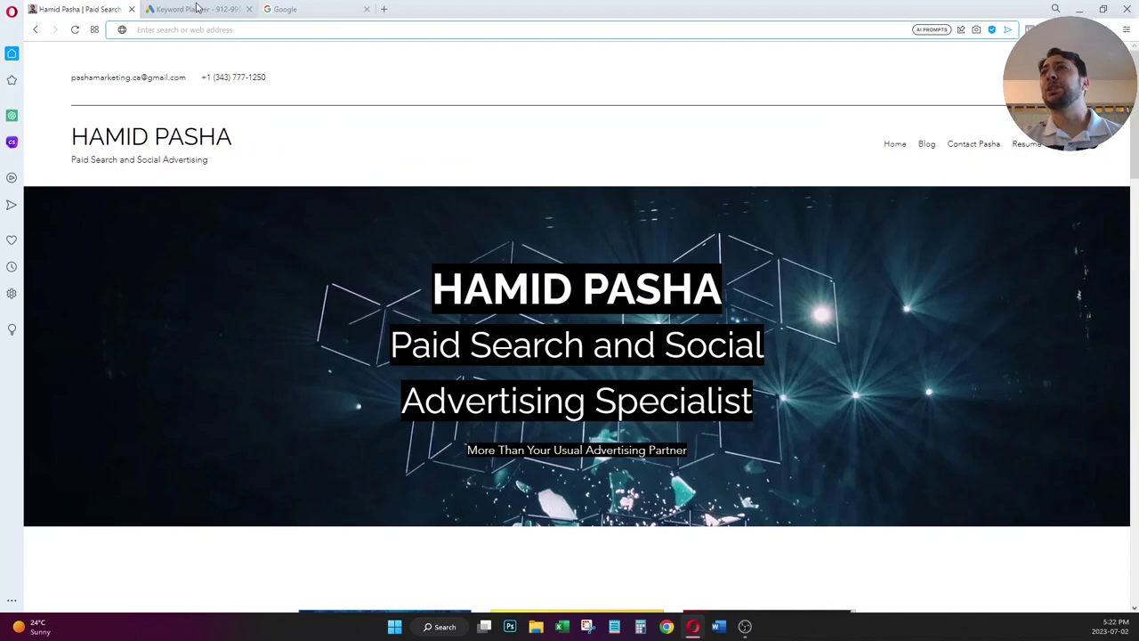
{"action": "left_click", "coordinate": [198, 8]}
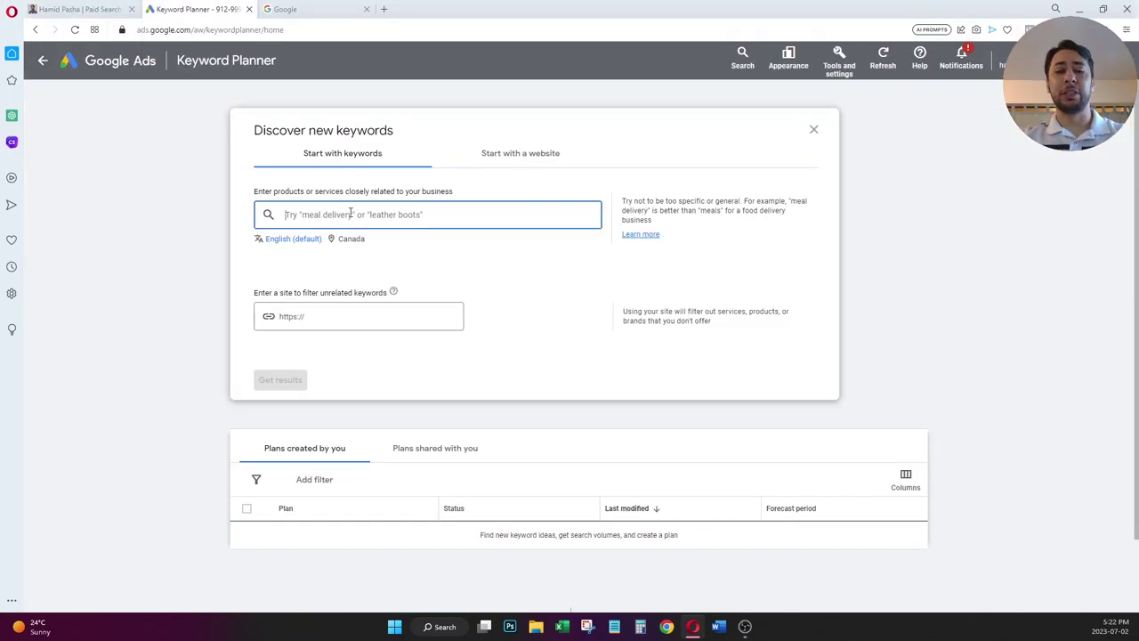
{"action": "type", "text": "google ads specialist"}
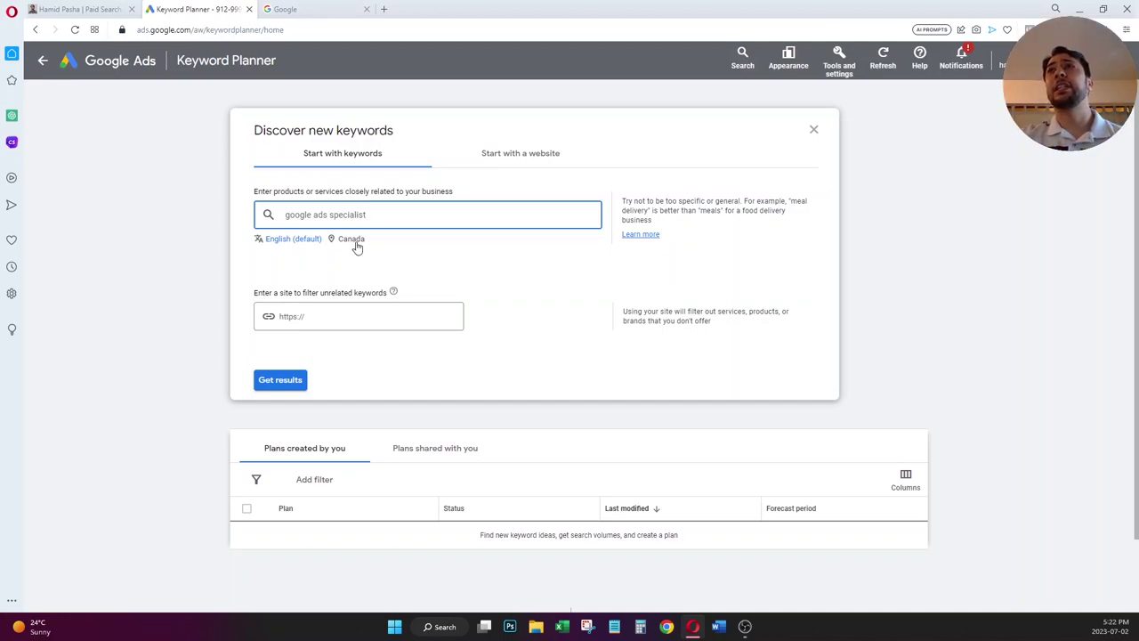
- Get the keyword ideas for "google ads specialist" and look through the suggested keywords
{"action": "left_click", "coordinate": [279, 381]}
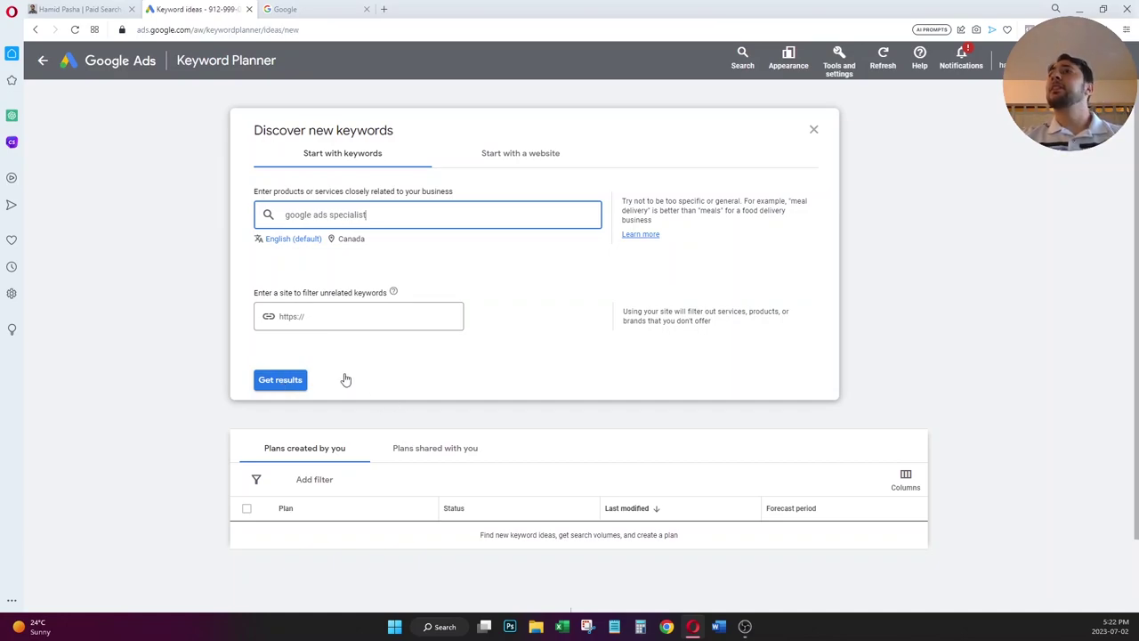
{"action": "left_click", "coordinate": [297, 381]}
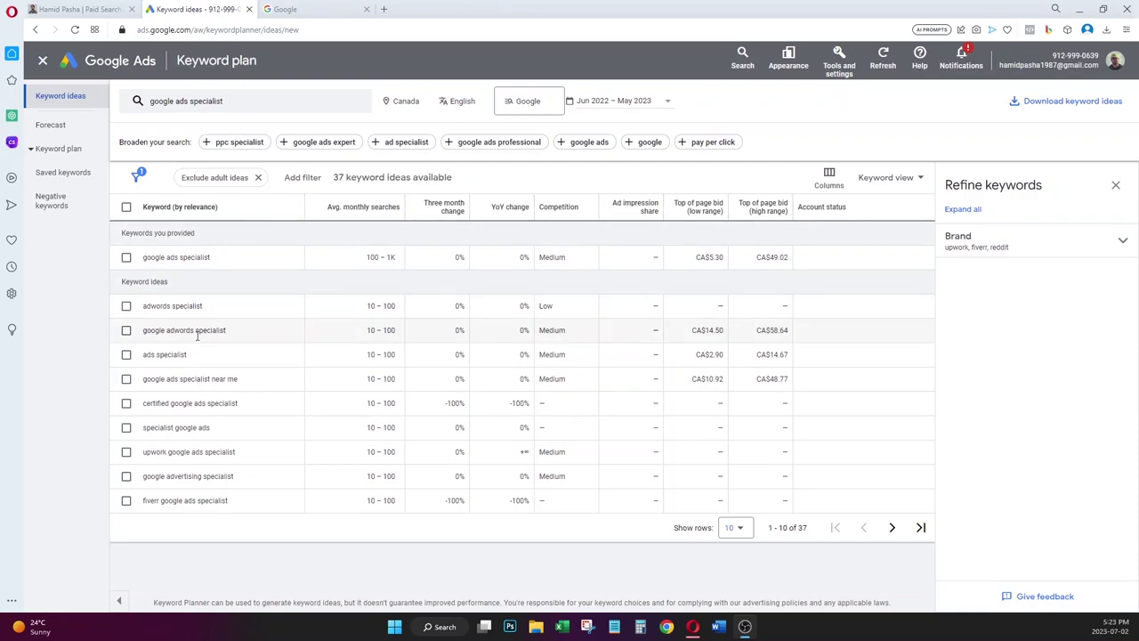
{"action": "mouse_move", "coordinate": [190, 359]}
{"action": "left_mouse_down"}
{"action": "mouse_move", "coordinate": [153, 359]}
{"action": "mouse_move", "coordinate": [199, 362]}
{"action": "left_mouse_up"}
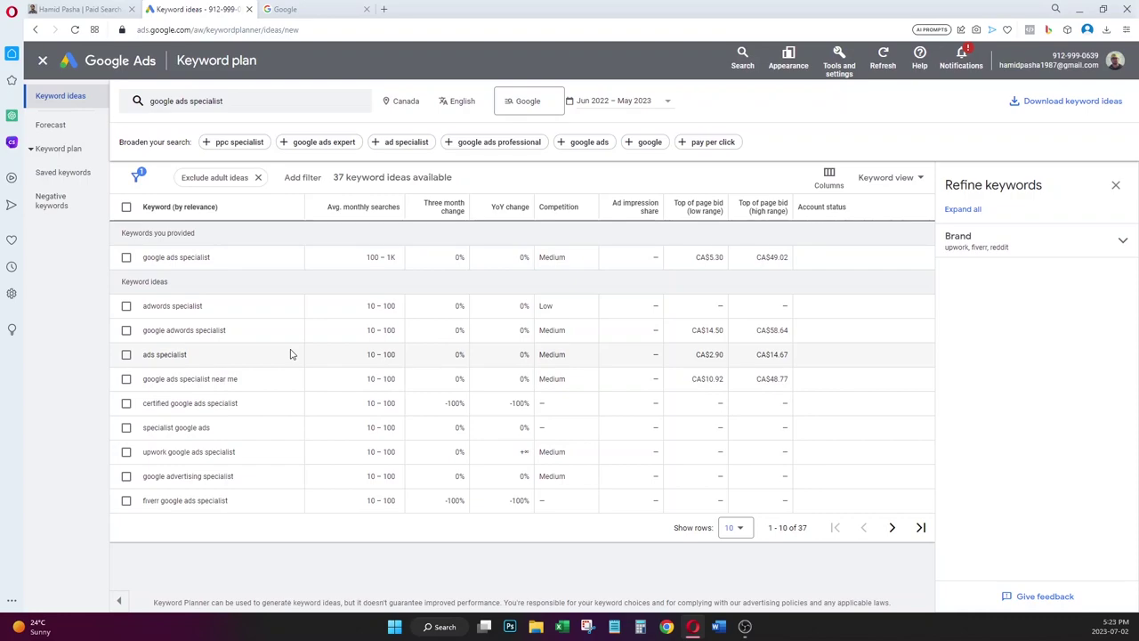
- Download the keyword ideas as a .csv file and open the downloaded file in Excel
{"action": "left_click", "coordinate": [1042, 109]}
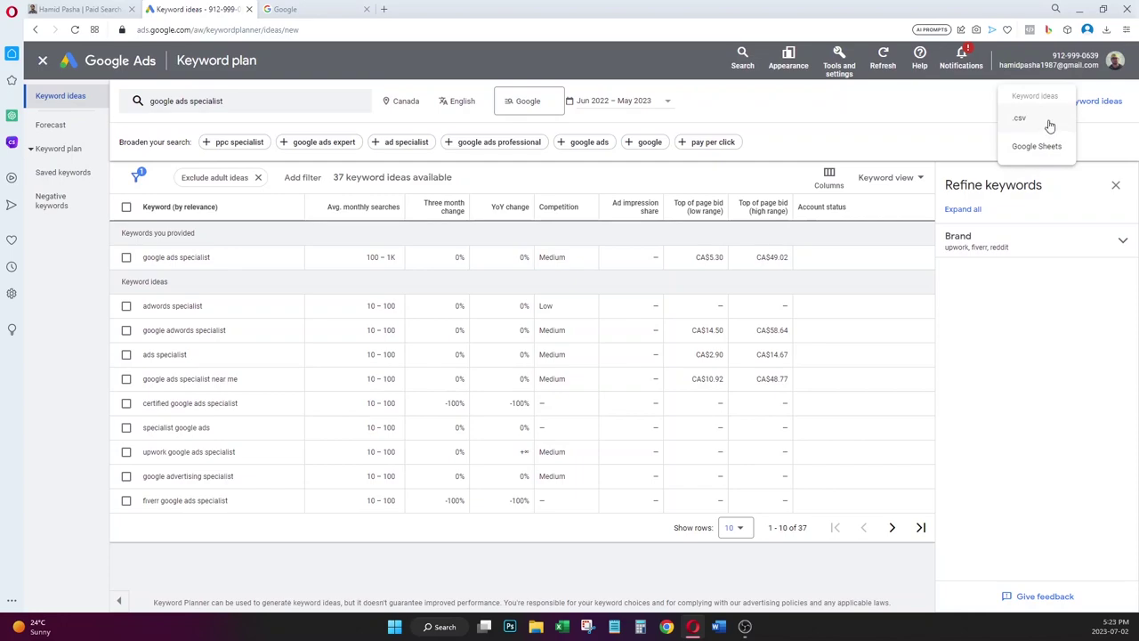
{"action": "left_click", "coordinate": [1044, 122]}
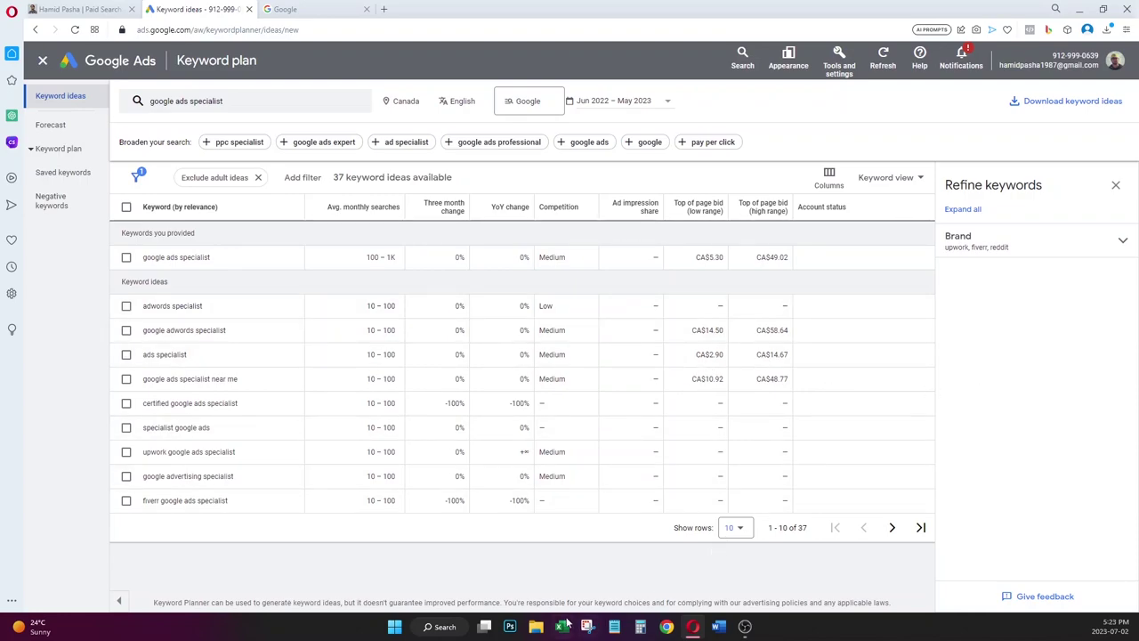
{"action": "left_click", "coordinate": [1109, 31]}
{"action": "left_click", "coordinate": [1017, 103]}
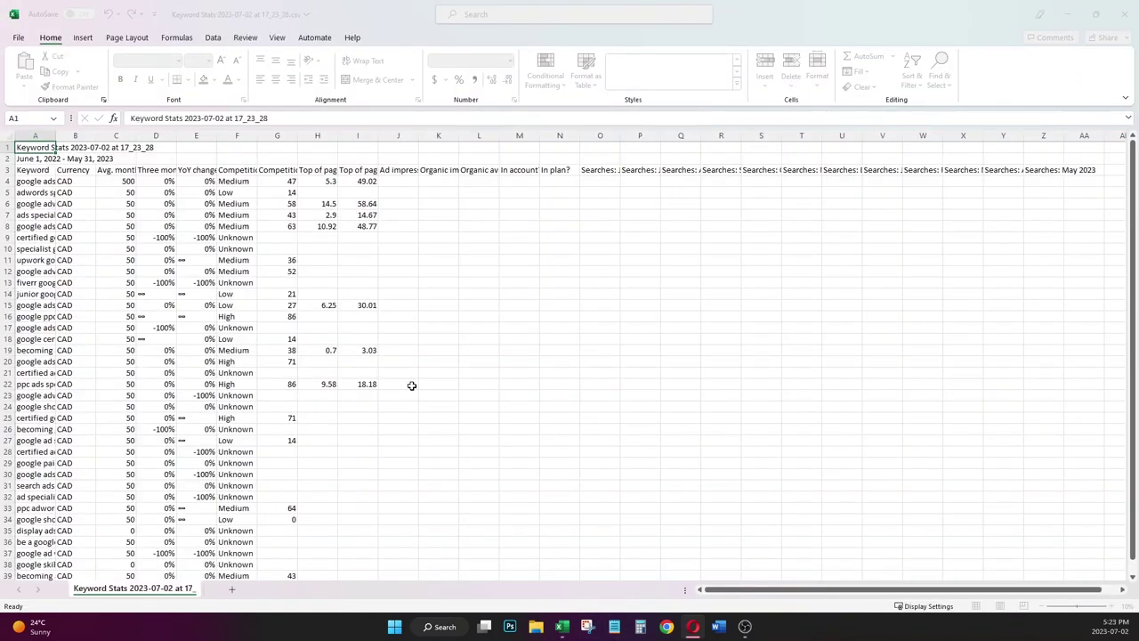
- Delete the first two rows, which hold the report title and date range, above the column headers
{"action": "left_click", "coordinate": [412, 385]}
{"action": "left_click", "coordinate": [4, 159]}
{"action": "left_click_drag", "start_coordinate": [5, 154], "coordinate": [5, 149]}
{"action": "right_click", "coordinate": [7, 151]}
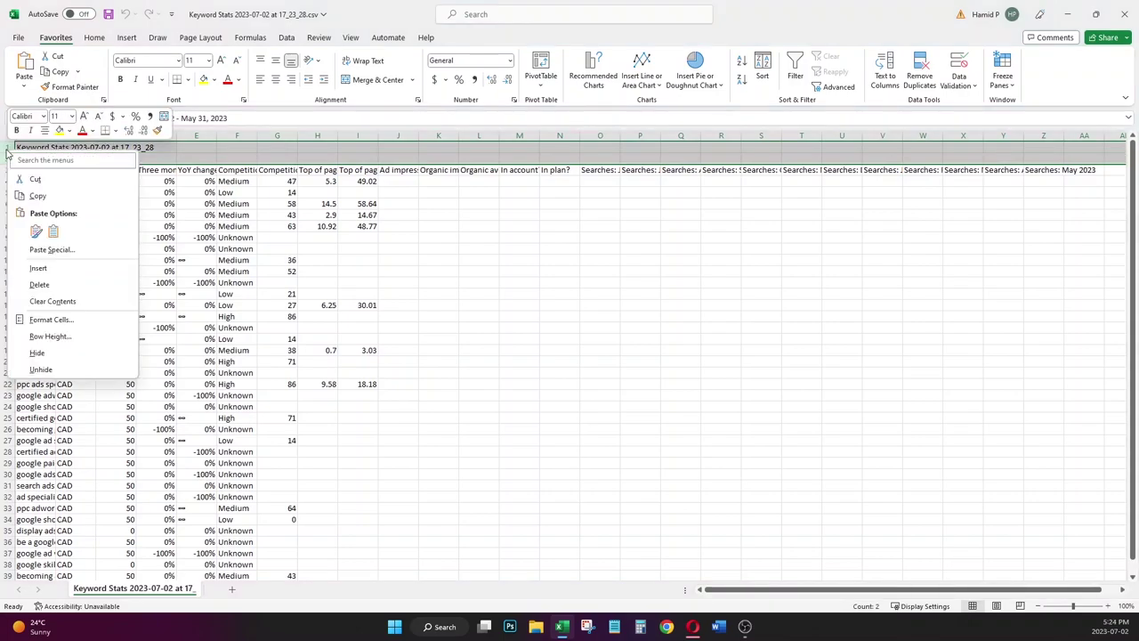
{"action": "left_click", "coordinate": [39, 285]}
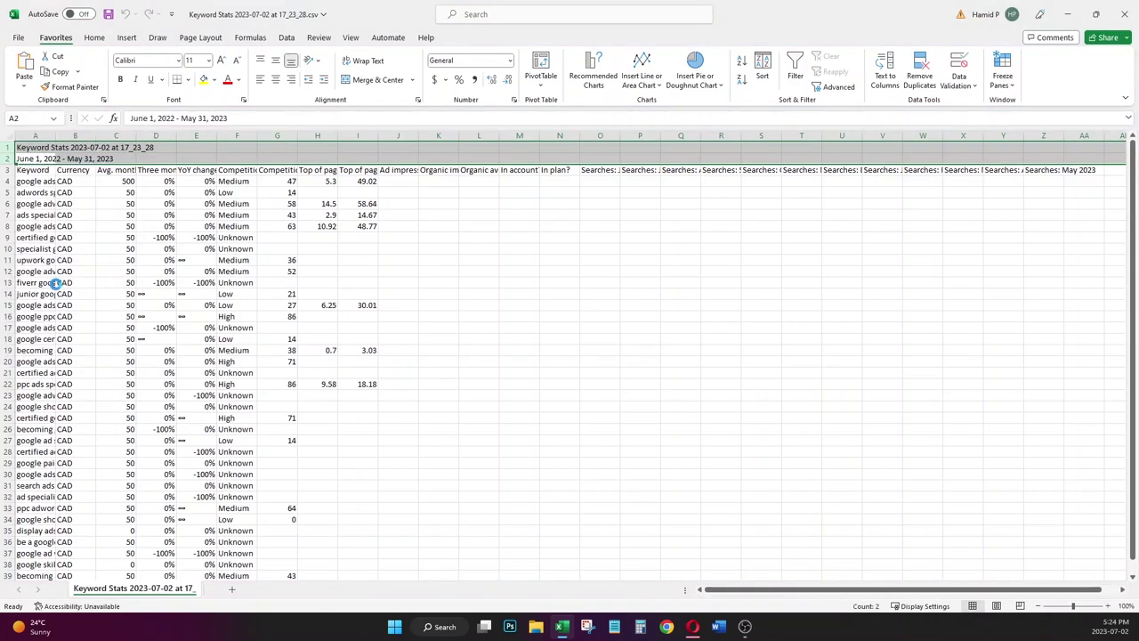
{"action": "left_click", "coordinate": [213, 195]}
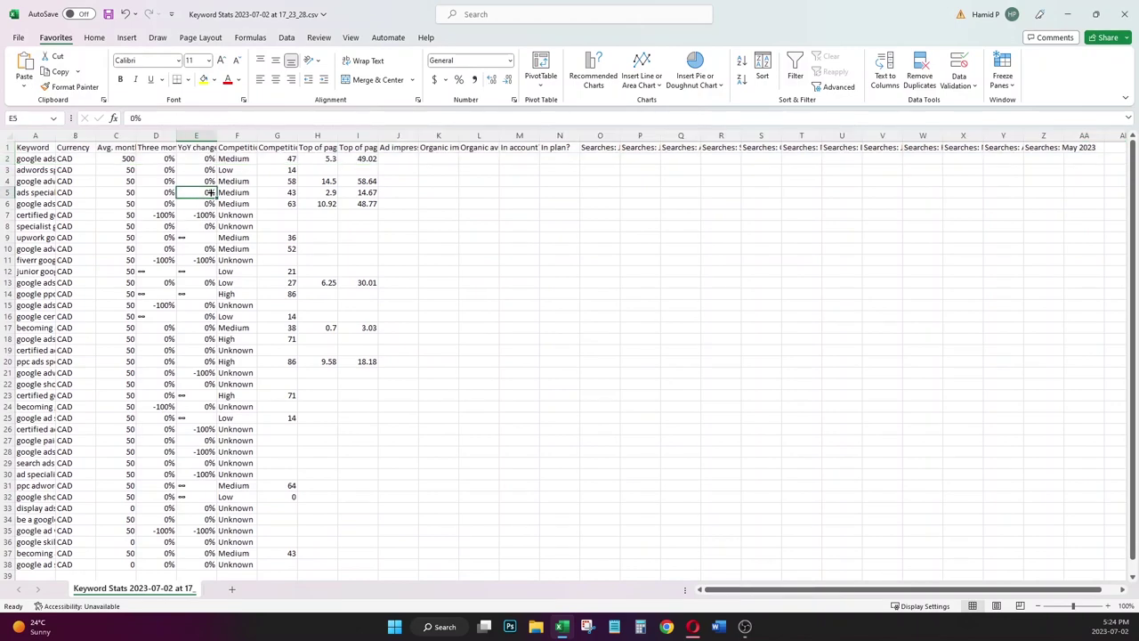
- Delete all columns from "Three month change" through "Searches: May 2023" (D to AA)
{"action": "left_click", "coordinate": [152, 138]}
{"action": "left_click_drag", "start_coordinate": [152, 138], "coordinate": [354, 133]}
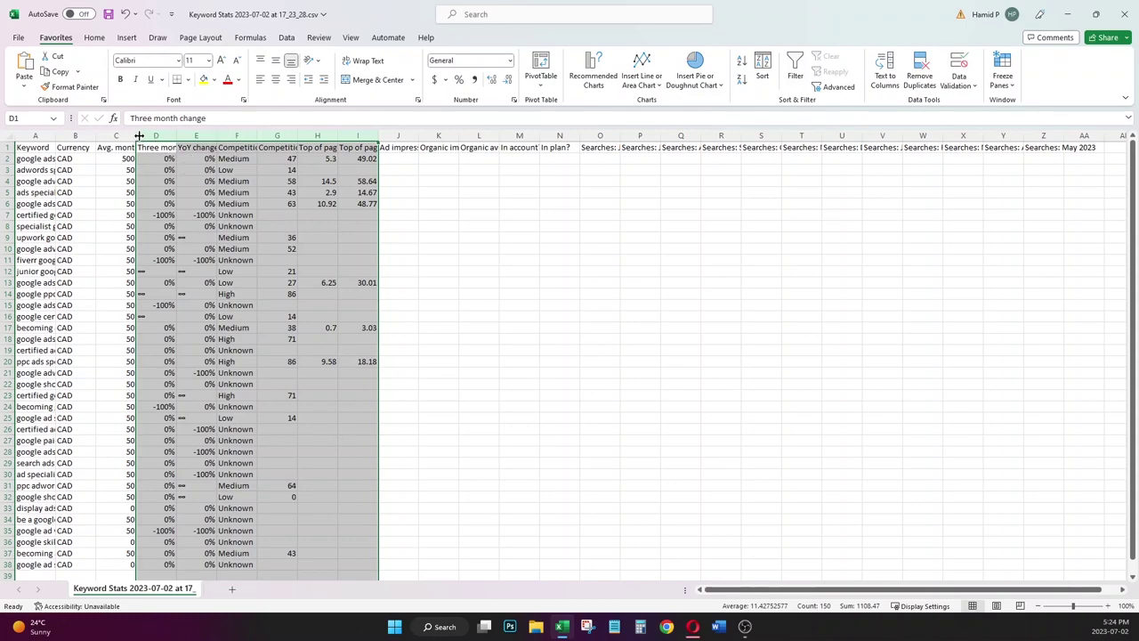
{"action": "left_click", "coordinate": [158, 182]}
{"action": "left_click", "coordinate": [155, 134]}
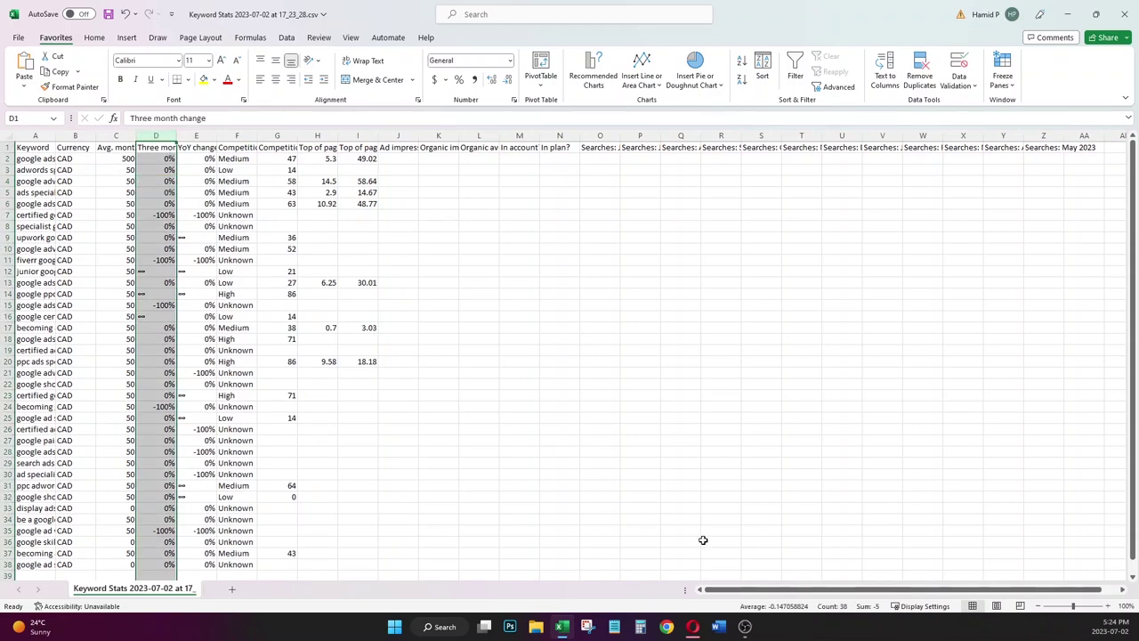
{"action": "left_click_drag", "start_coordinate": [828, 592], "coordinate": [890, 592]}
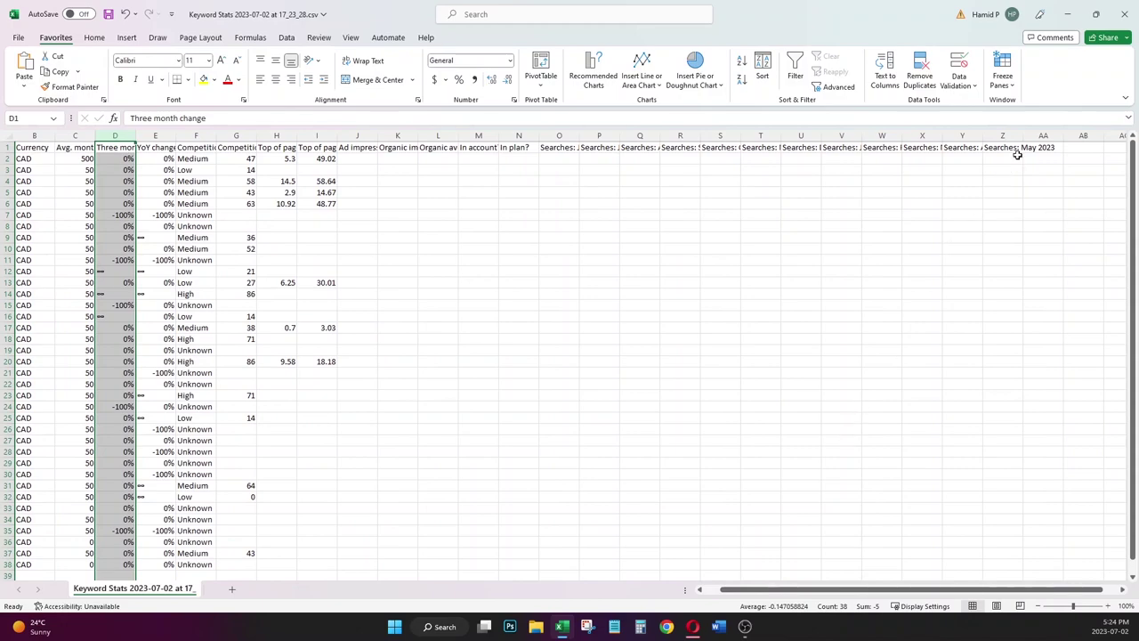
{"action": "left_click", "coordinate": [1039, 133], "text": "shift"}
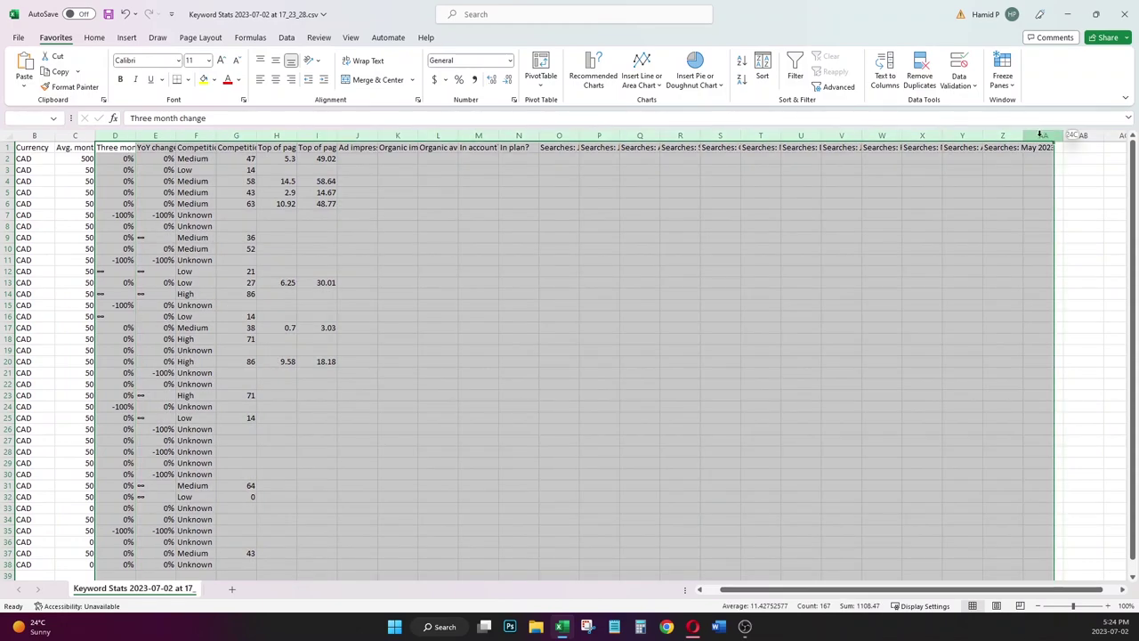
{"action": "right_click", "coordinate": [1040, 133]}
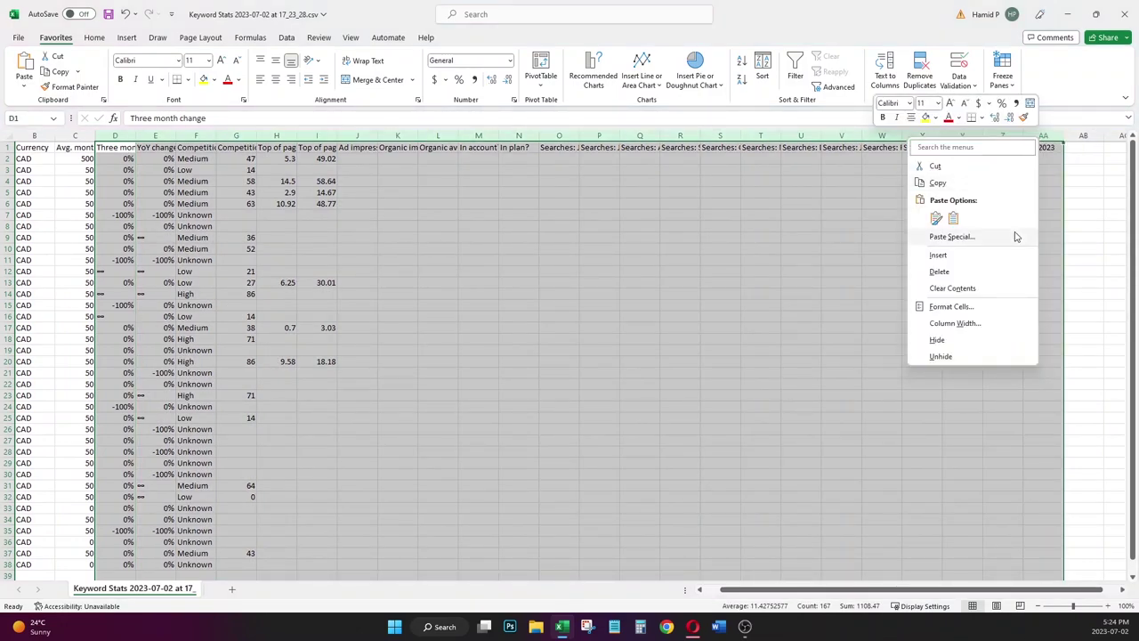
{"action": "left_click", "coordinate": [976, 273]}
- Delete the Currency column and fit the Keyword column's width to its contents
{"action": "left_click_drag", "start_coordinate": [959, 591], "coordinate": [761, 594]}
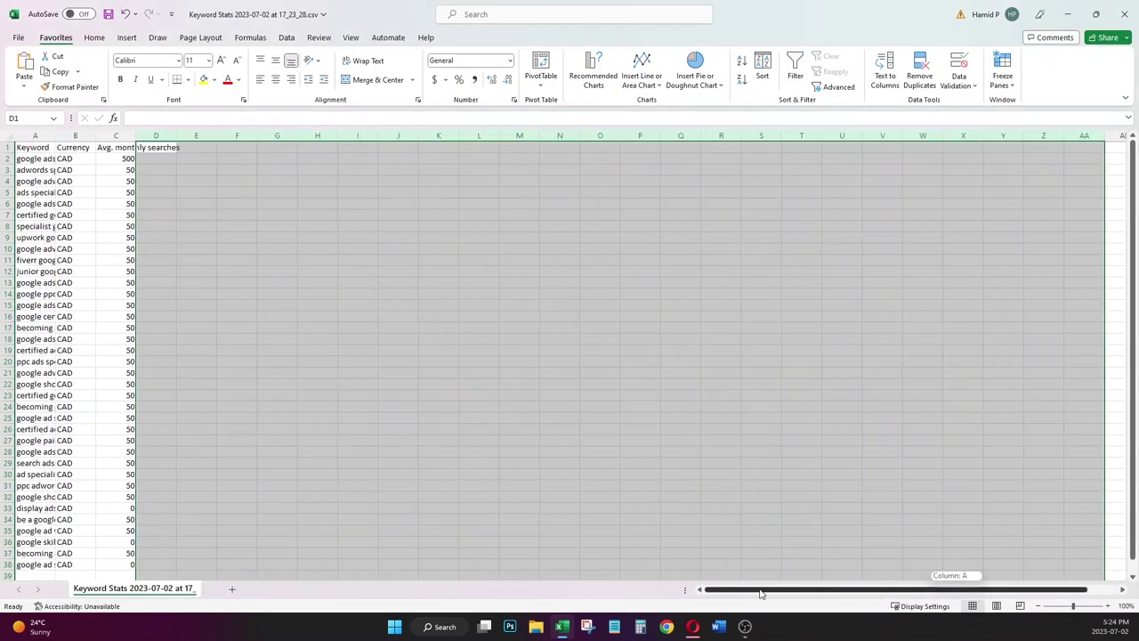
{"action": "left_click", "coordinate": [72, 133]}
{"action": "right_click", "coordinate": [72, 134]}
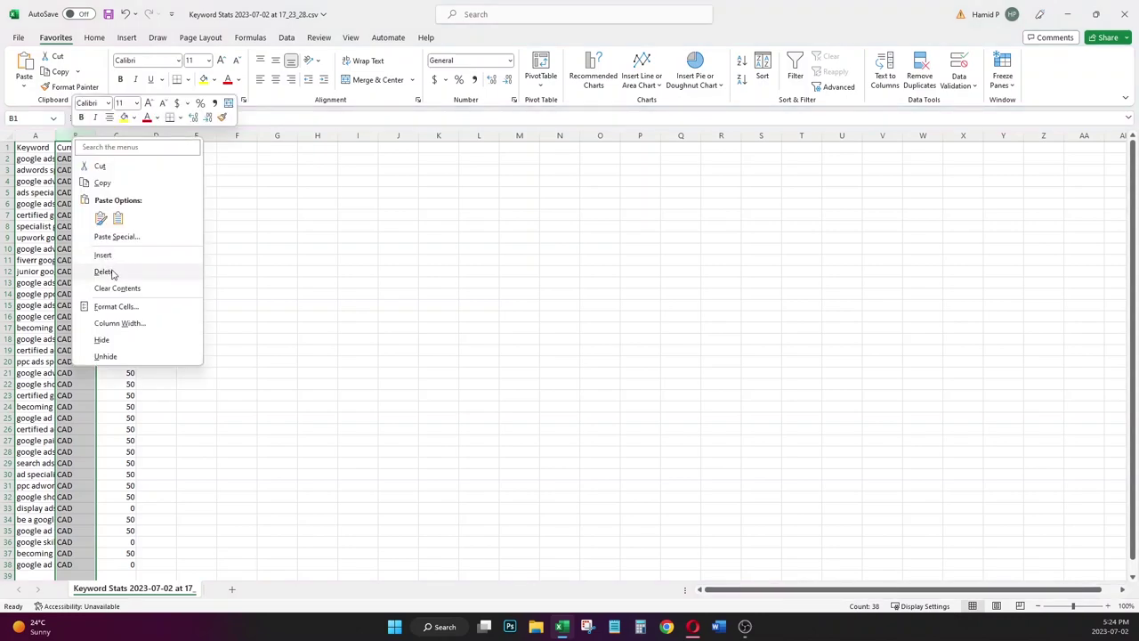
{"action": "left_click", "coordinate": [112, 271]}
{"action": "left_click", "coordinate": [77, 184]}
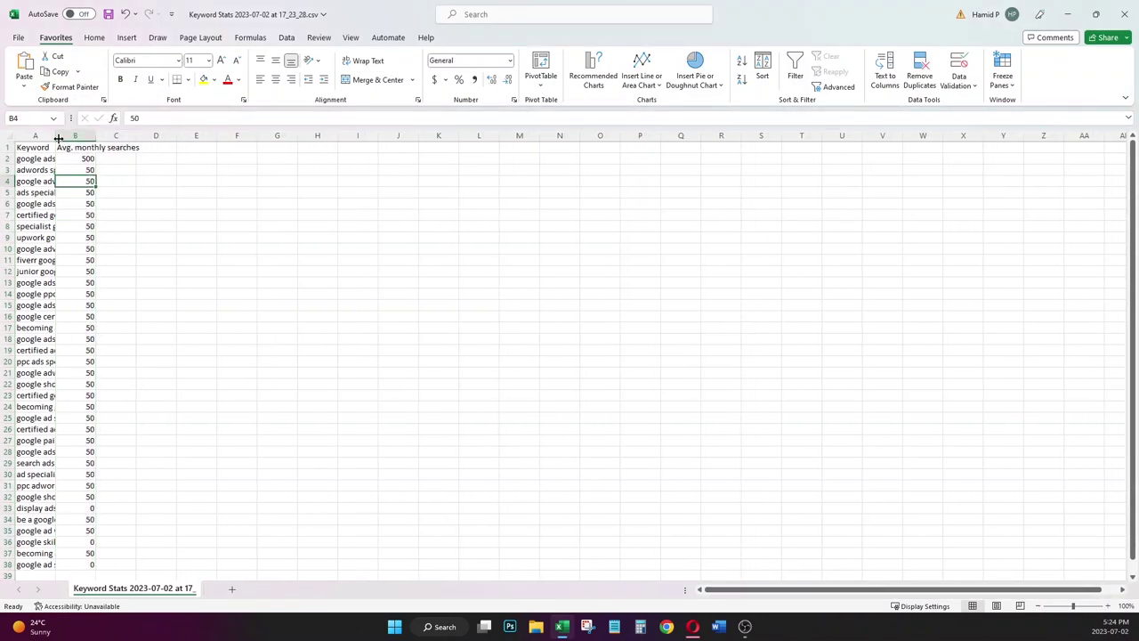
{"action": "double_click", "coordinate": [58, 138]}
{"action": "left_click", "coordinate": [264, 224]}
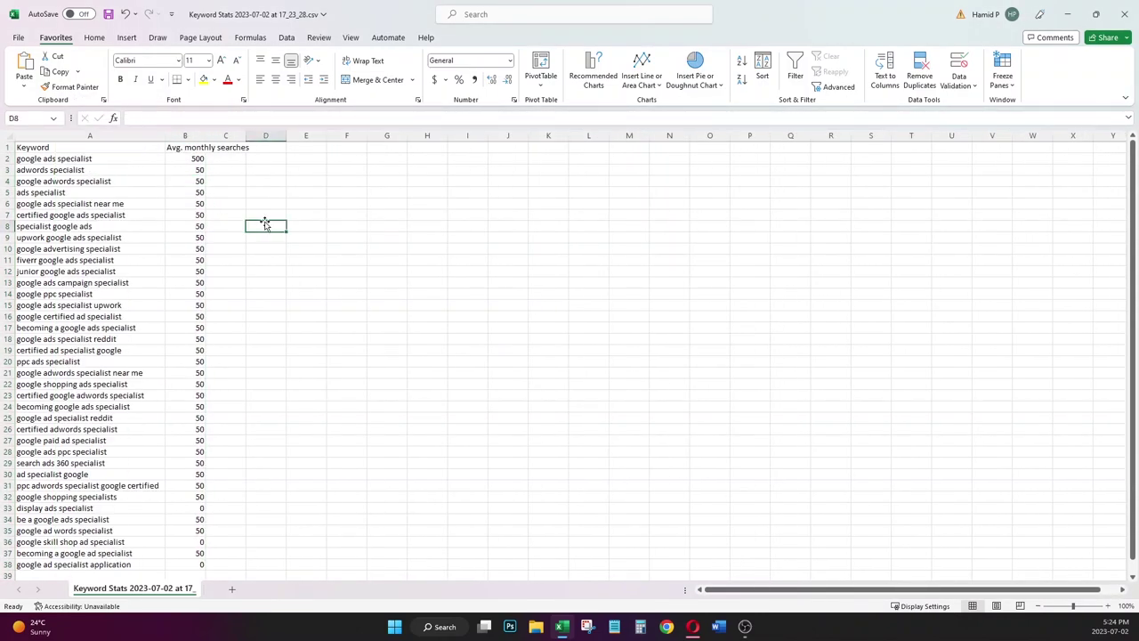
- Enter the ad group heading "Google Ads Specialist" in cell F1
{"action": "left_click", "coordinate": [133, 158]}
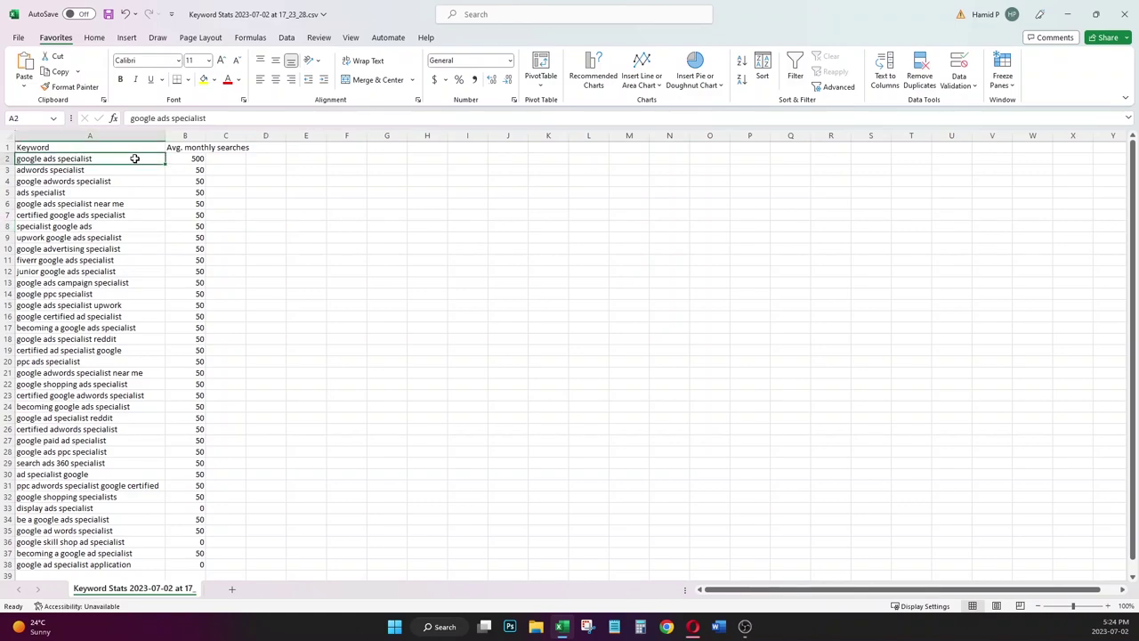
{"action": "left_click_drag", "start_coordinate": [134, 158], "coordinate": [135, 169]}
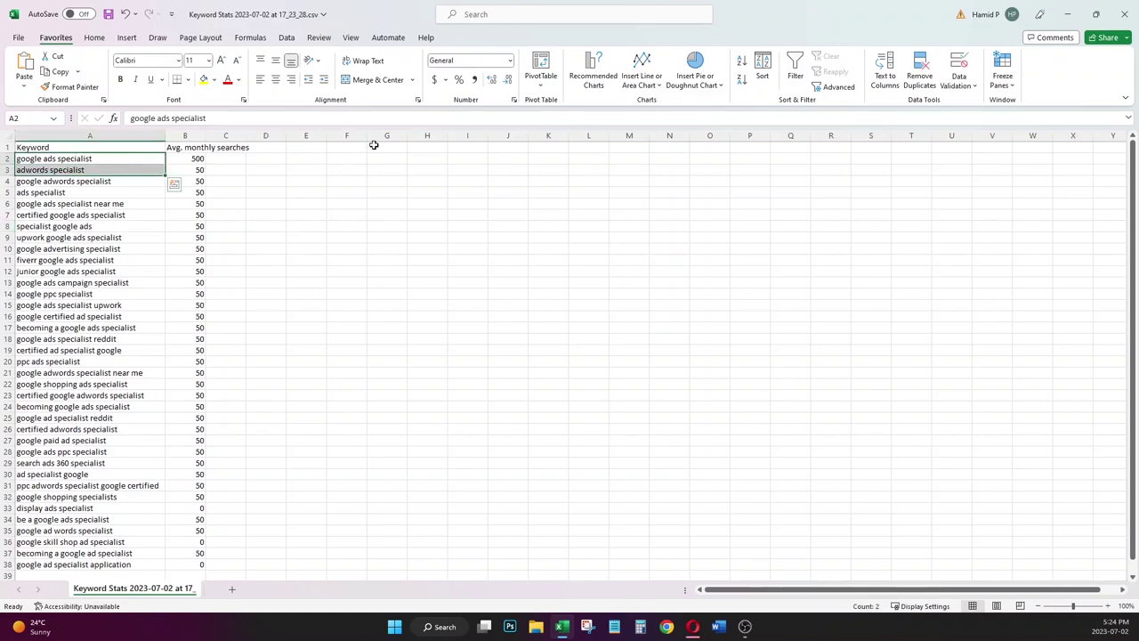
{"action": "left_click", "coordinate": [356, 147]}
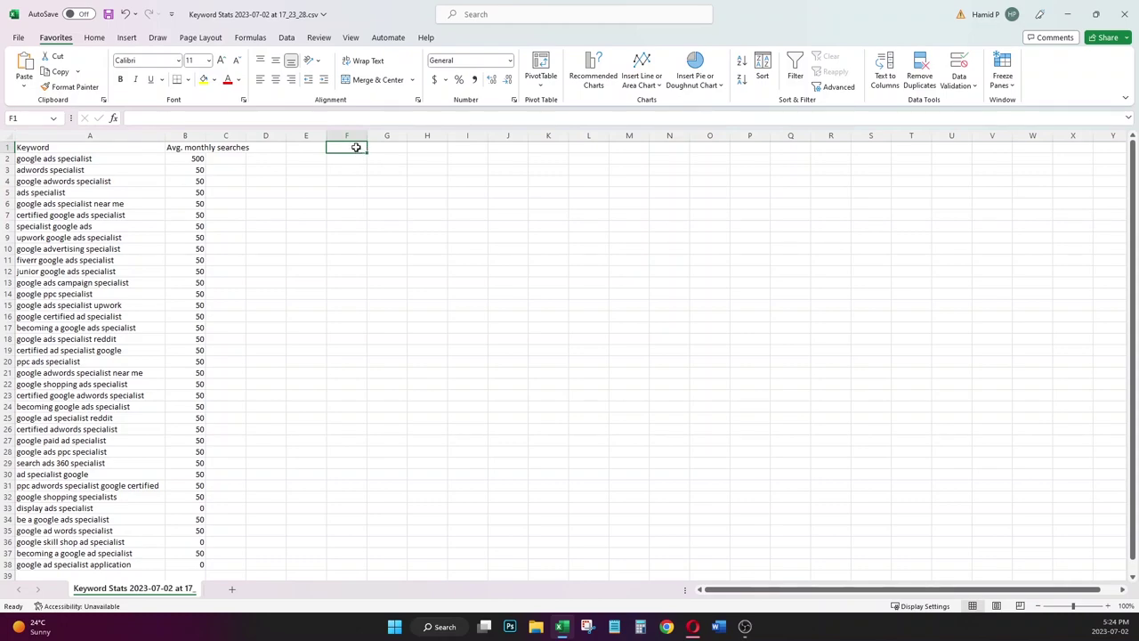
{"action": "type", "text": "Google"}
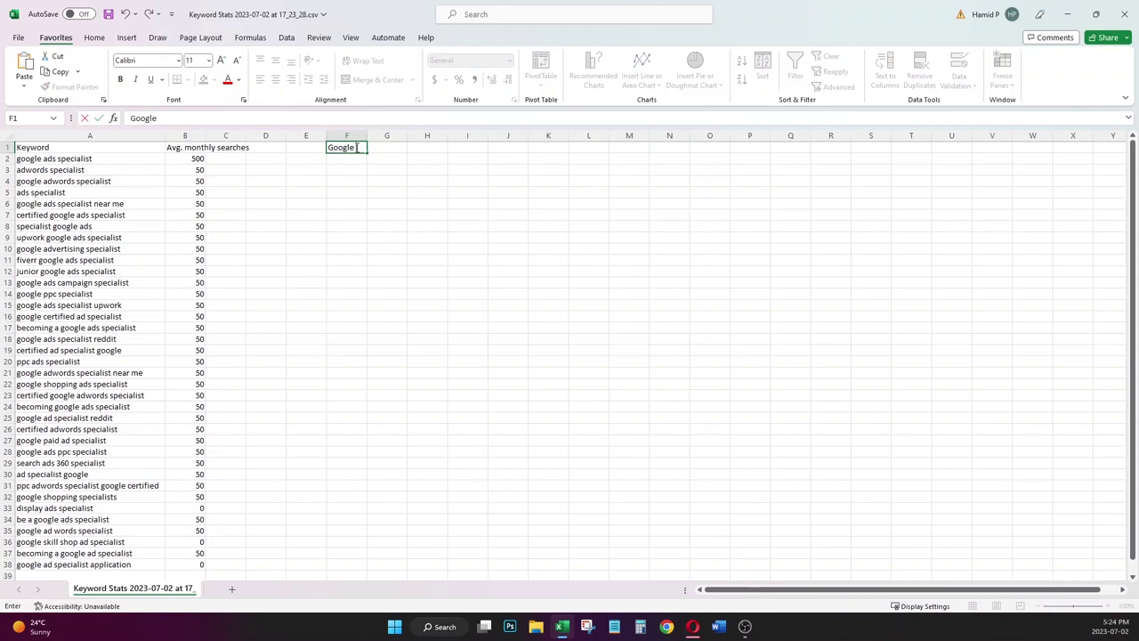
{"action": "type", "text": " Ads Specialist"}
{"action": "left_click", "coordinate": [366, 181]}
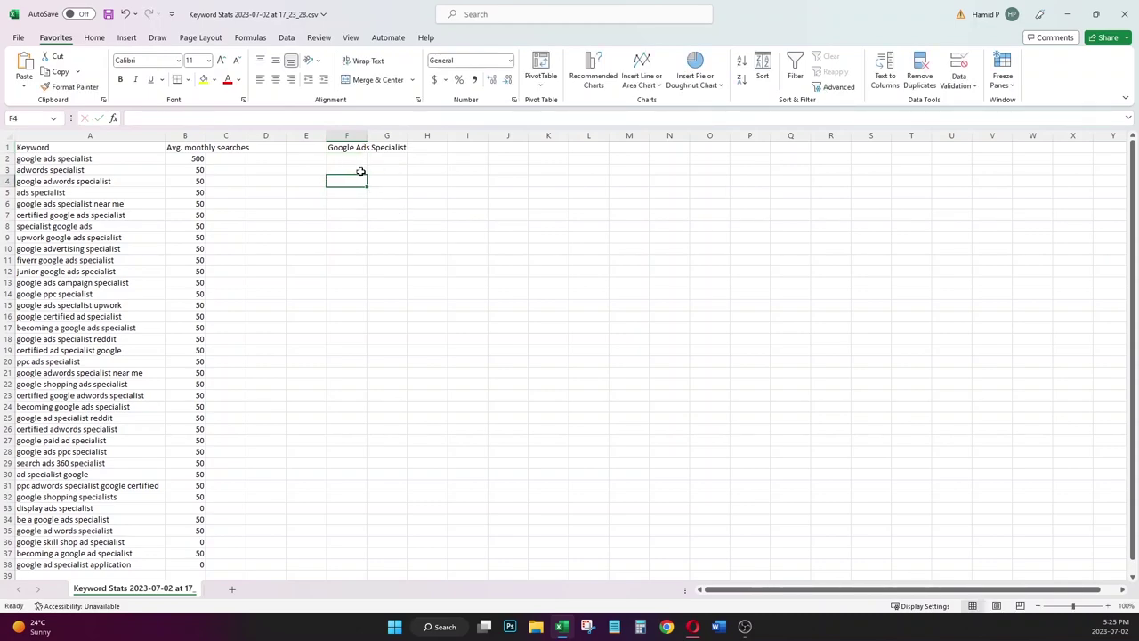
- Move "google ads specialist", "adwords specialist", "google adwords specialist" and "ads specialist" from the Keyword column to F2:F5
{"action": "left_click_drag", "start_coordinate": [118, 163], "coordinate": [355, 158]}
{"action": "left_click", "coordinate": [104, 194]}
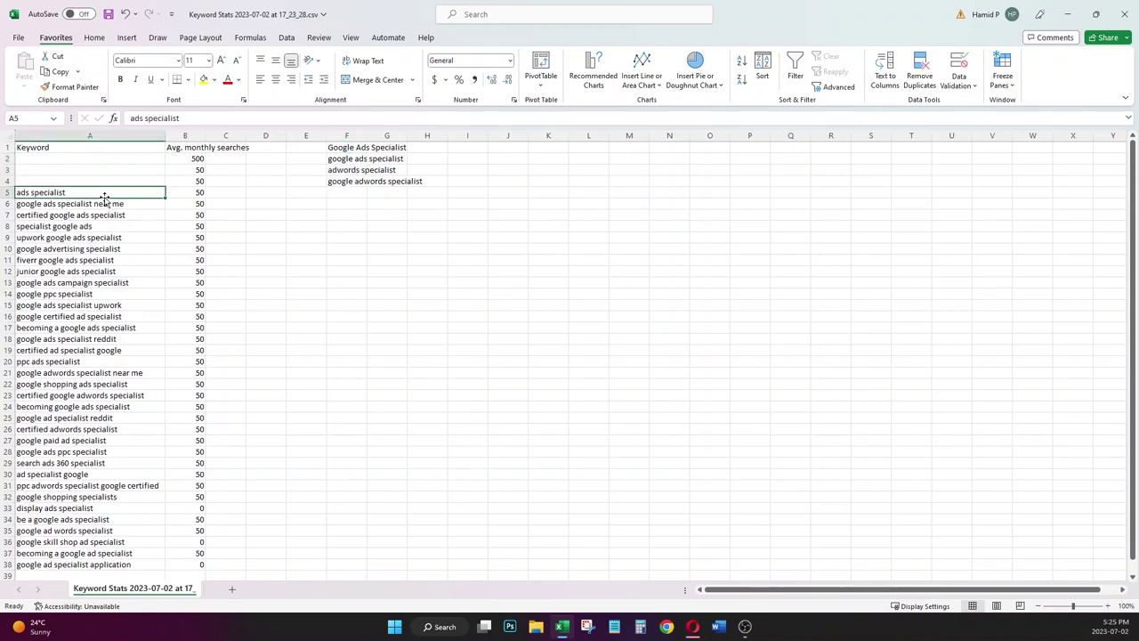
{"action": "key", "text": "ctrl+x"}
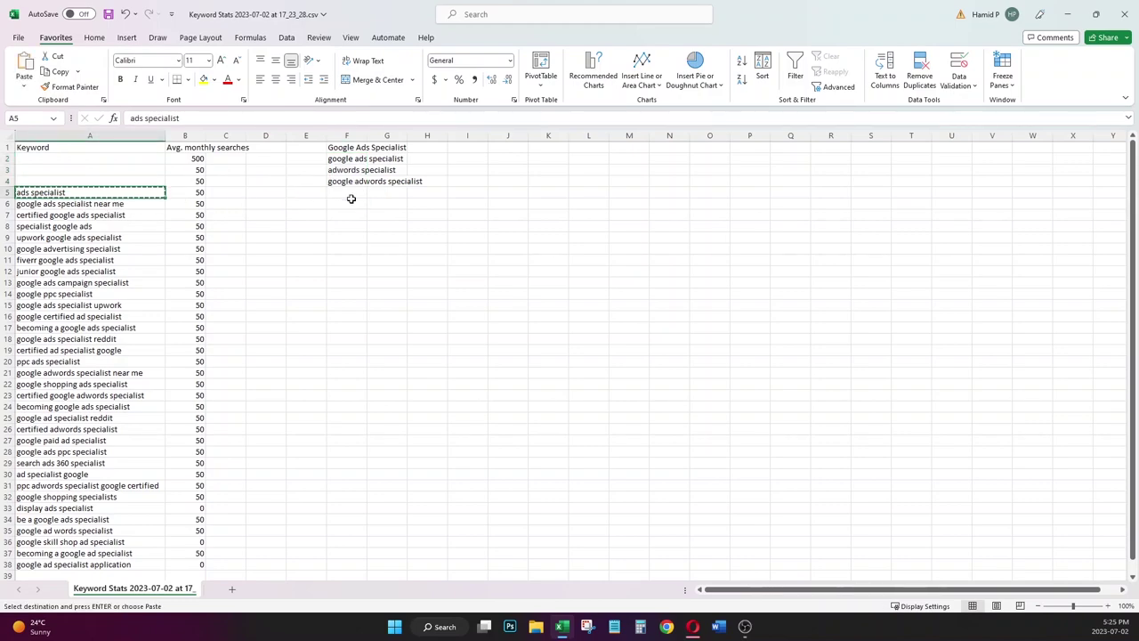
{"action": "left_click", "coordinate": [351, 200]}
{"action": "left_click", "coordinate": [351, 192]}
{"action": "key", "text": "ctrl+v"}
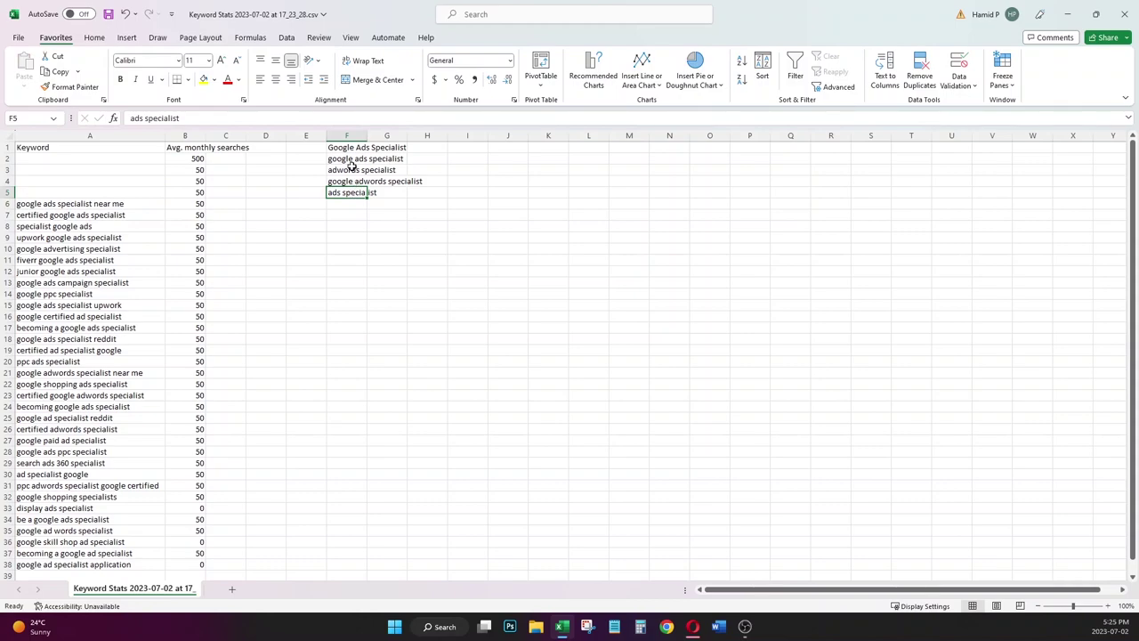
- Make the "Google Ads Specialist" heading in F1 bold
{"action": "left_click", "coordinate": [349, 157]}
{"action": "left_click", "coordinate": [351, 149]}
{"action": "key", "text": "ctrl+b"}
- Copy "google ads specialist near me" and "certified google ads specialist" to F6:F7 and clear them from the Keyword column
{"action": "left_click_drag", "start_coordinate": [130, 207], "coordinate": [131, 213]}
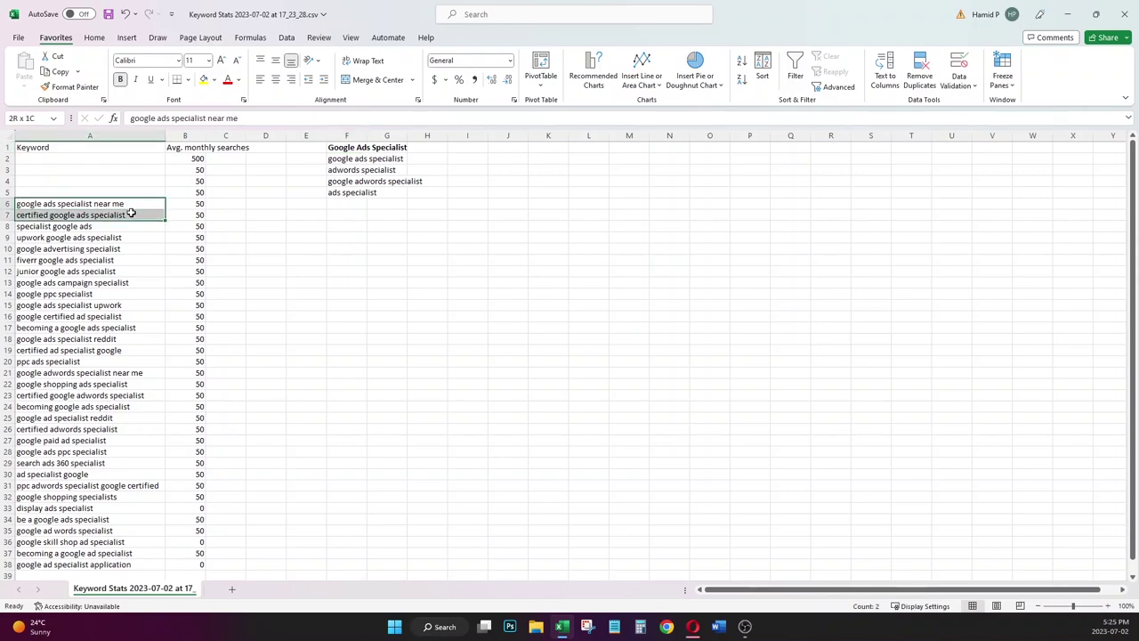
{"action": "key", "text": "ctrl+c"}
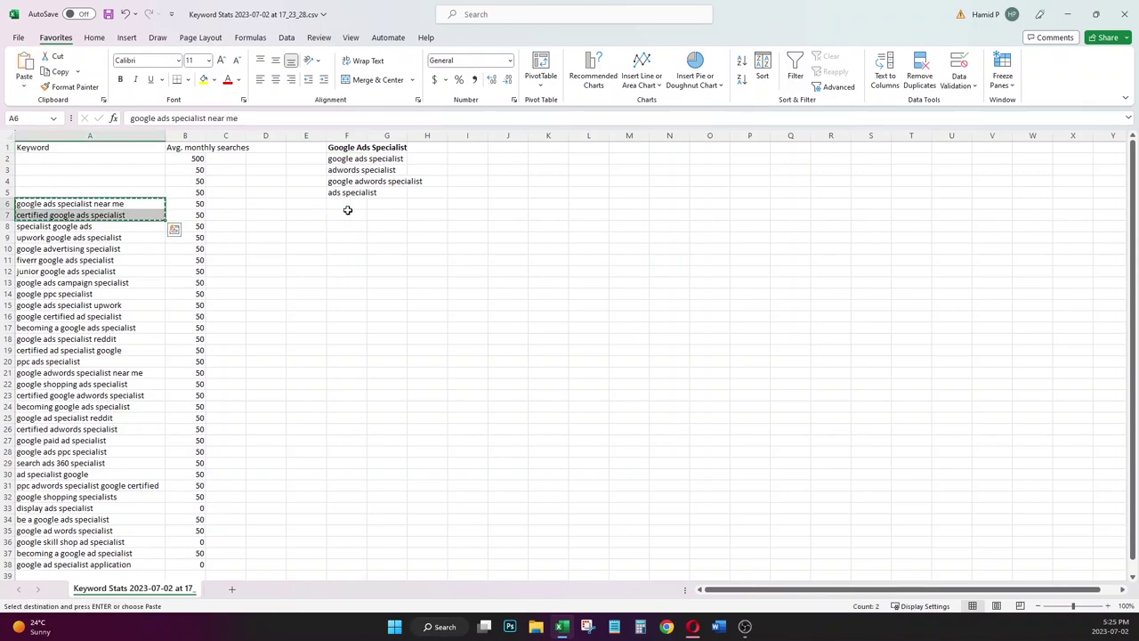
{"action": "left_click", "coordinate": [349, 210]}
{"action": "key", "text": "ctrl+v"}
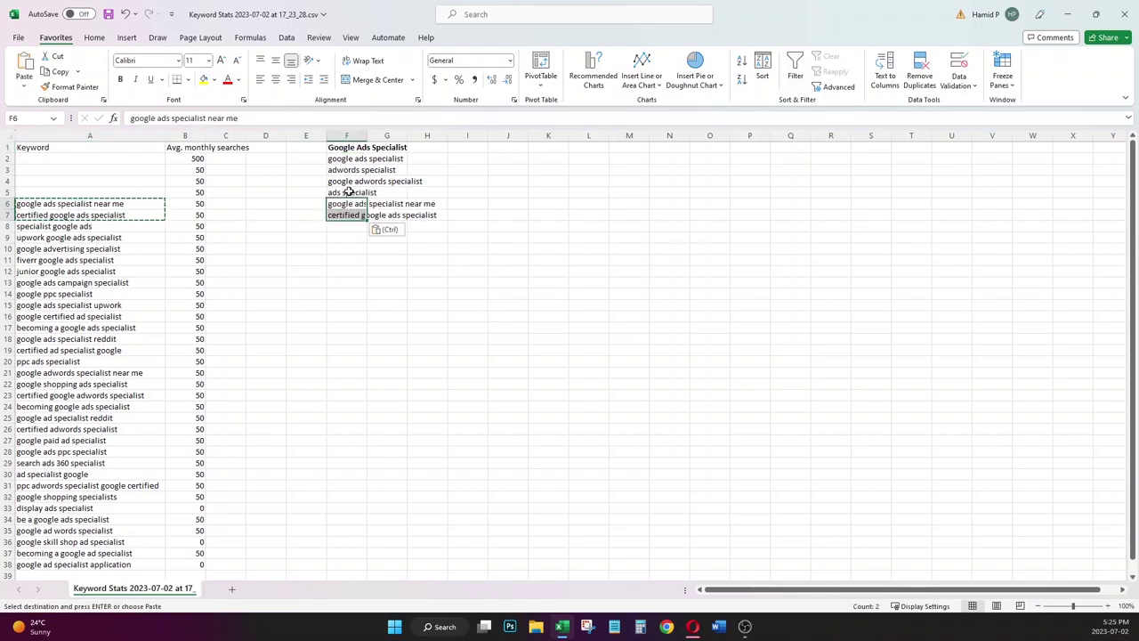
{"action": "left_click_drag", "start_coordinate": [129, 204], "coordinate": [127, 213]}
{"action": "key", "text": "Delete"}
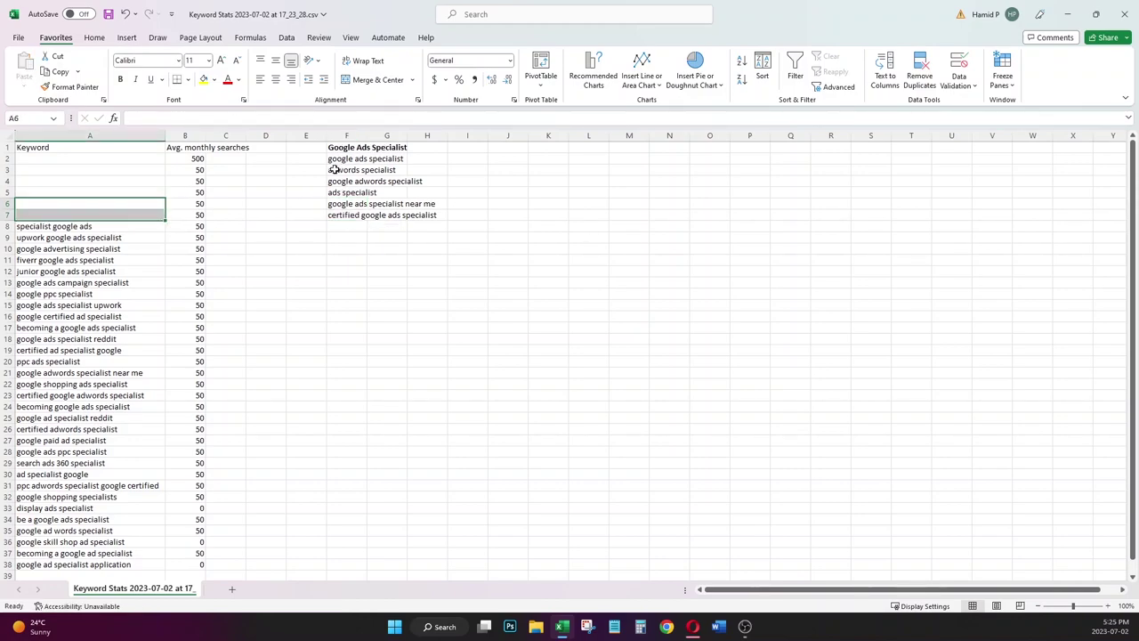
- Compare "specialist google ads" with the grouped keyword in F2 and clear it from the Keyword column
{"action": "left_click", "coordinate": [338, 162]}
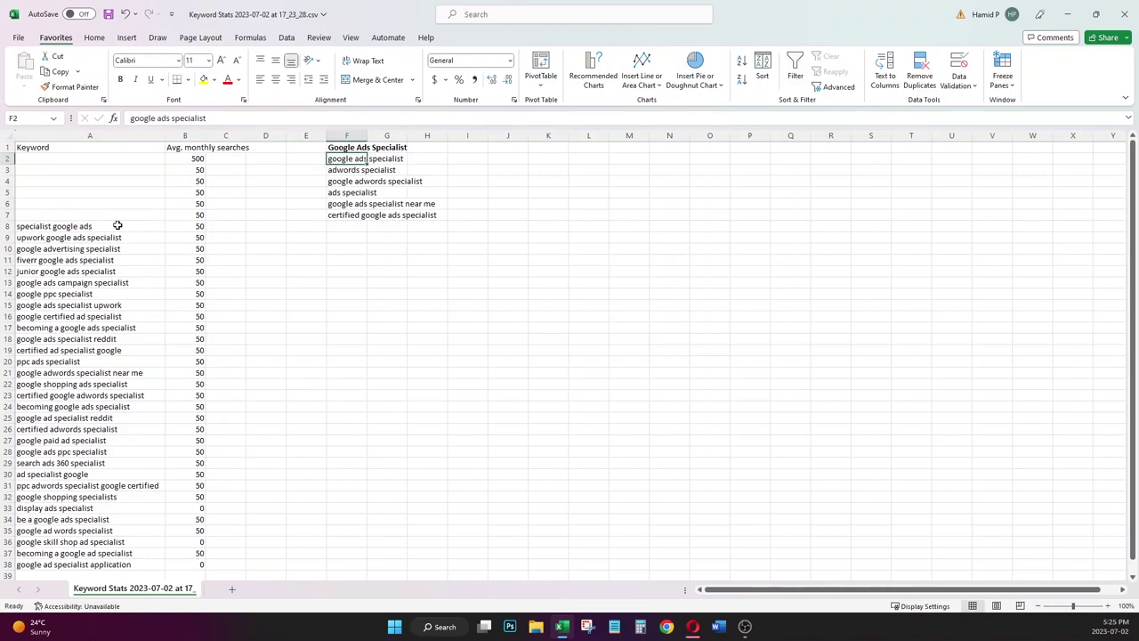
{"action": "left_click", "coordinate": [71, 228]}
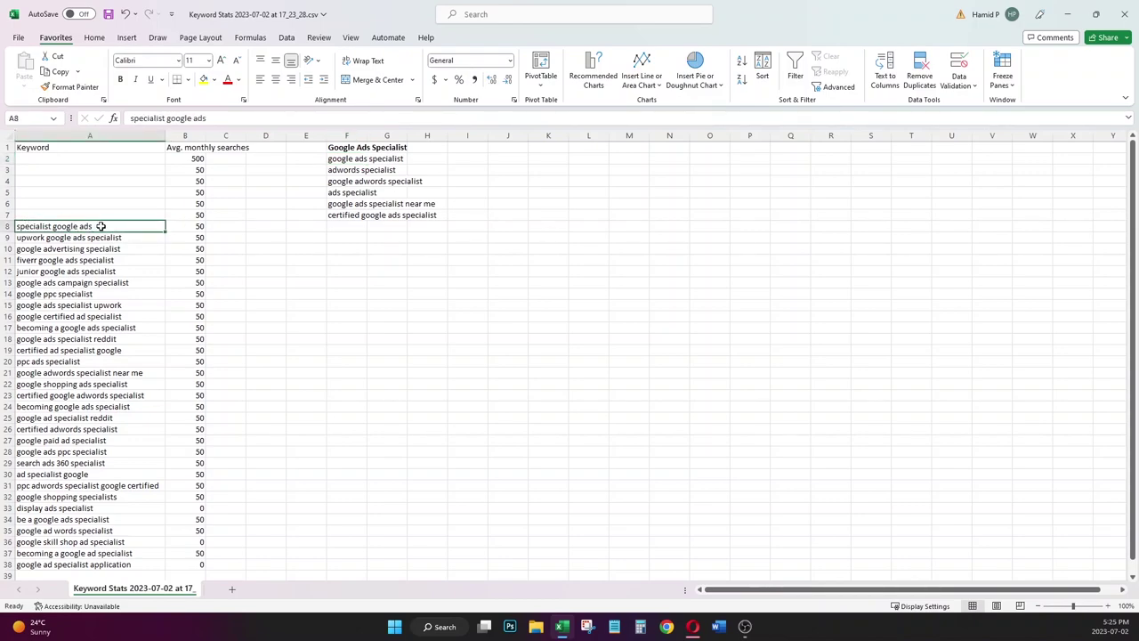
{"action": "left_click", "coordinate": [346, 161]}
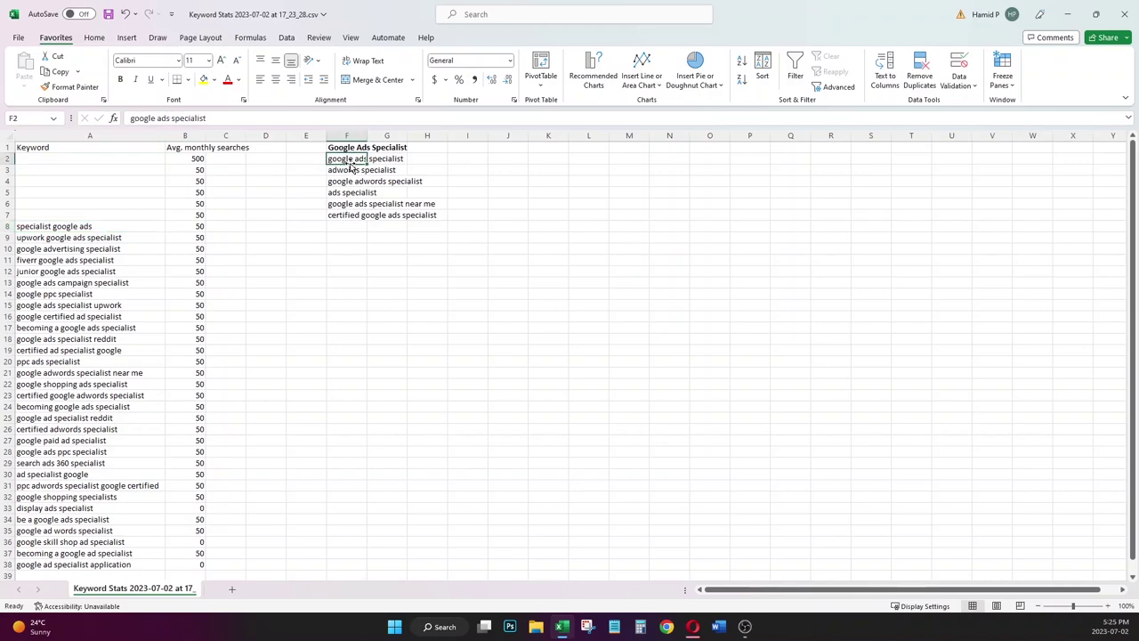
{"action": "left_click", "coordinate": [69, 229]}
{"action": "key", "text": "Delete"}
- Move "upwork google ads specialist" to J2 and "fiverr google ads specialist" to J3 as a second keyword group
{"action": "left_click", "coordinate": [71, 236]}
{"action": "key", "text": "ctrl+c"}
{"action": "left_click", "coordinate": [490, 159]}
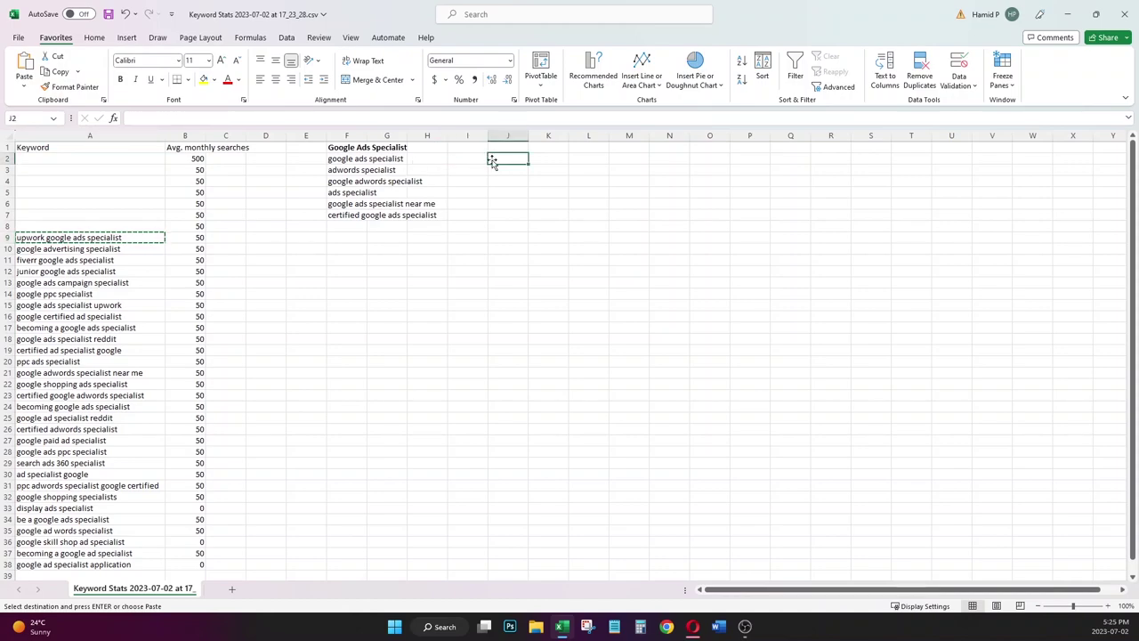
{"action": "key", "text": "ctrl+v"}
{"action": "left_click", "coordinate": [46, 259]}
{"action": "key", "text": "ctrl+x"}
{"action": "left_click", "coordinate": [521, 170]}
{"action": "key", "text": "ctrl+v"}
{"action": "left_click", "coordinate": [504, 149]}
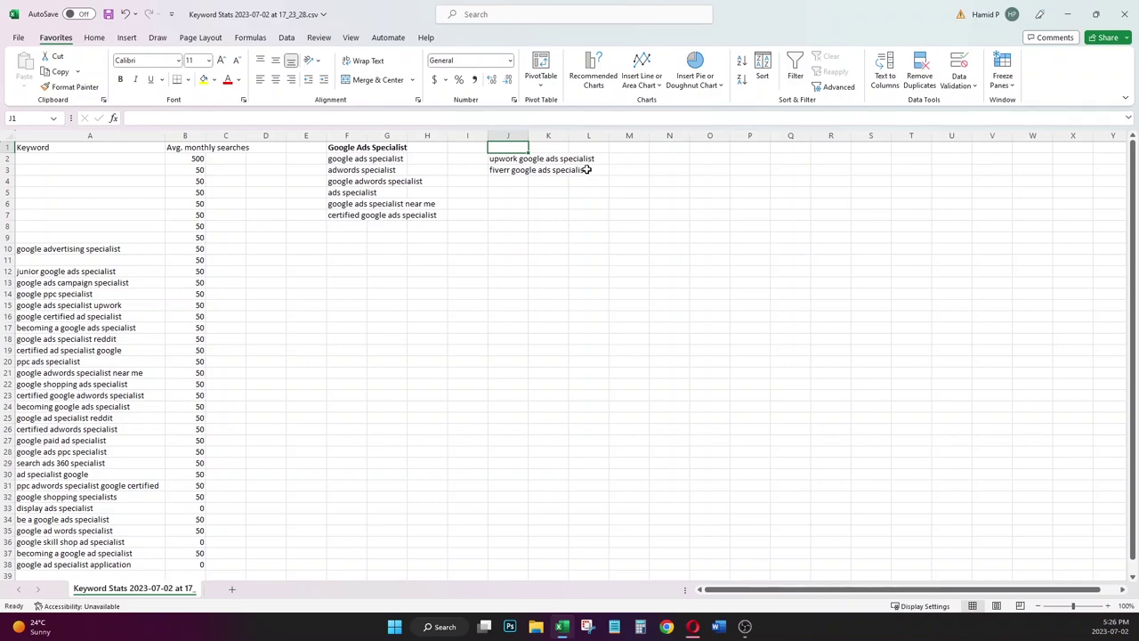
- Title the second keyword group "Google Ads Freelancing Sites" in J1, make it bold, and fit column J to its contents
{"action": "type", "text": "Google Ads Freelancing"}
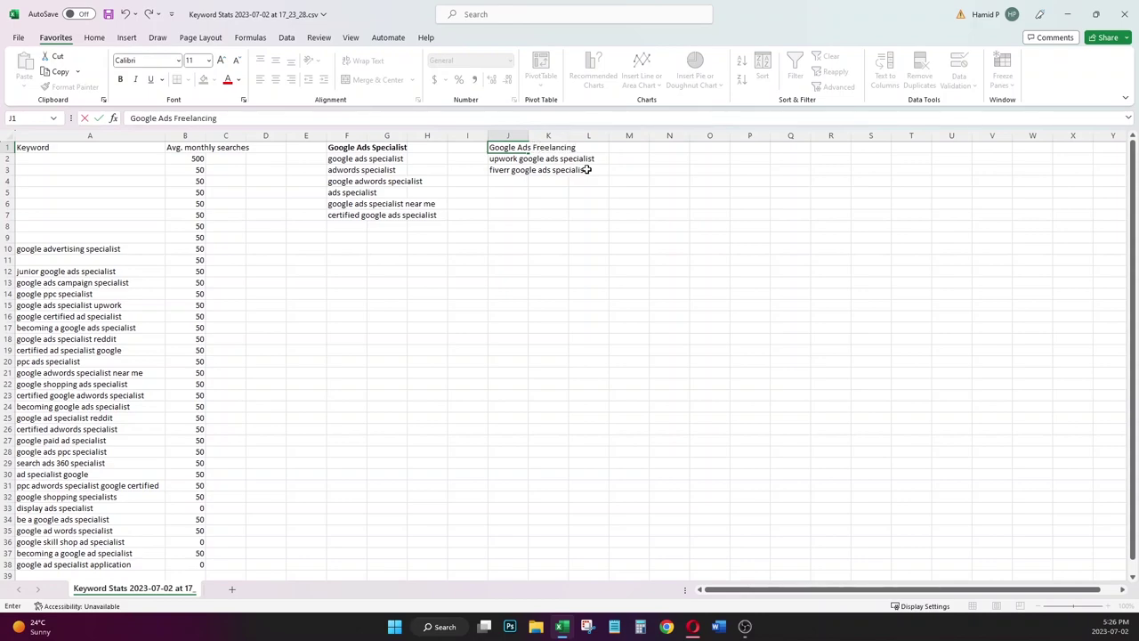
{"action": "left_click", "coordinate": [578, 208]}
{"action": "left_click", "coordinate": [505, 148]}
{"action": "key", "text": "ctrl+b"}
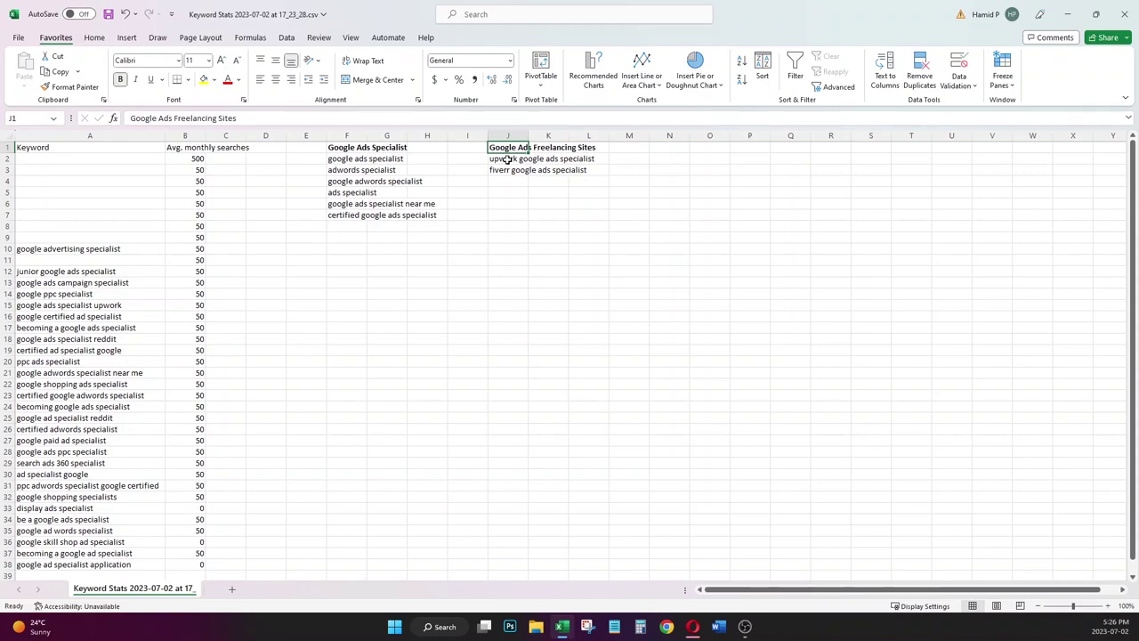
{"action": "left_click_drag", "start_coordinate": [503, 159], "coordinate": [505, 169]}
{"action": "double_click", "coordinate": [529, 135]}
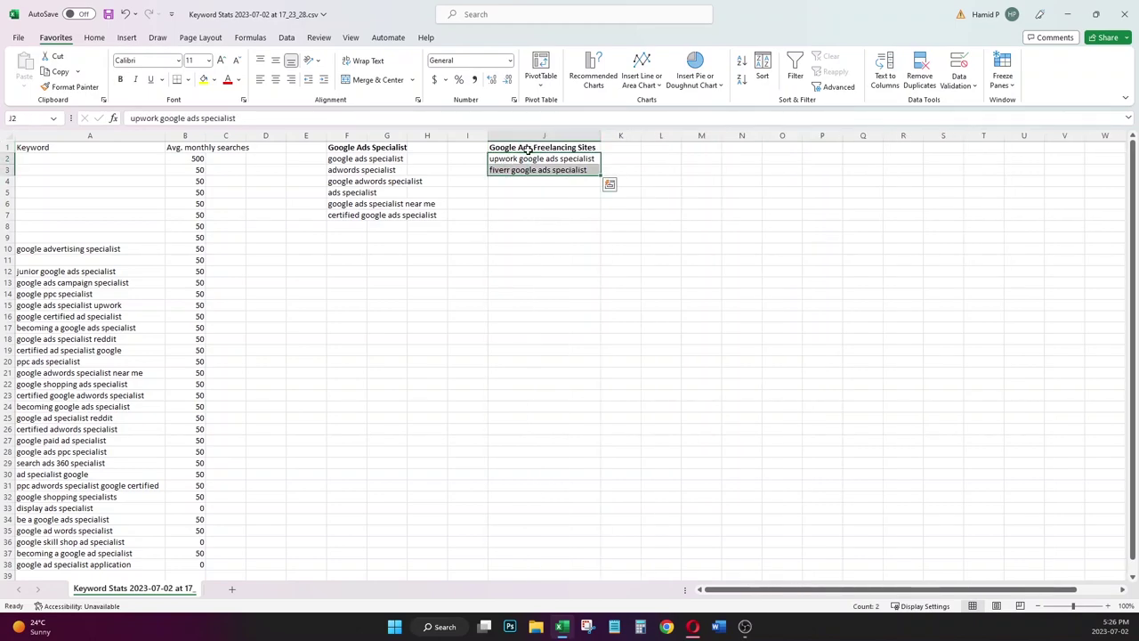
- Move "google ads campaign specialist" to F8 and "google advertising specialist" to F9 in the Google Ads Specialist group
{"action": "left_click", "coordinate": [123, 272]}
{"action": "left_click", "coordinate": [129, 284]}
{"action": "key", "text": "ctrl+x"}
{"action": "left_click", "coordinate": [351, 230]}
{"action": "key", "text": "ctrl+v"}
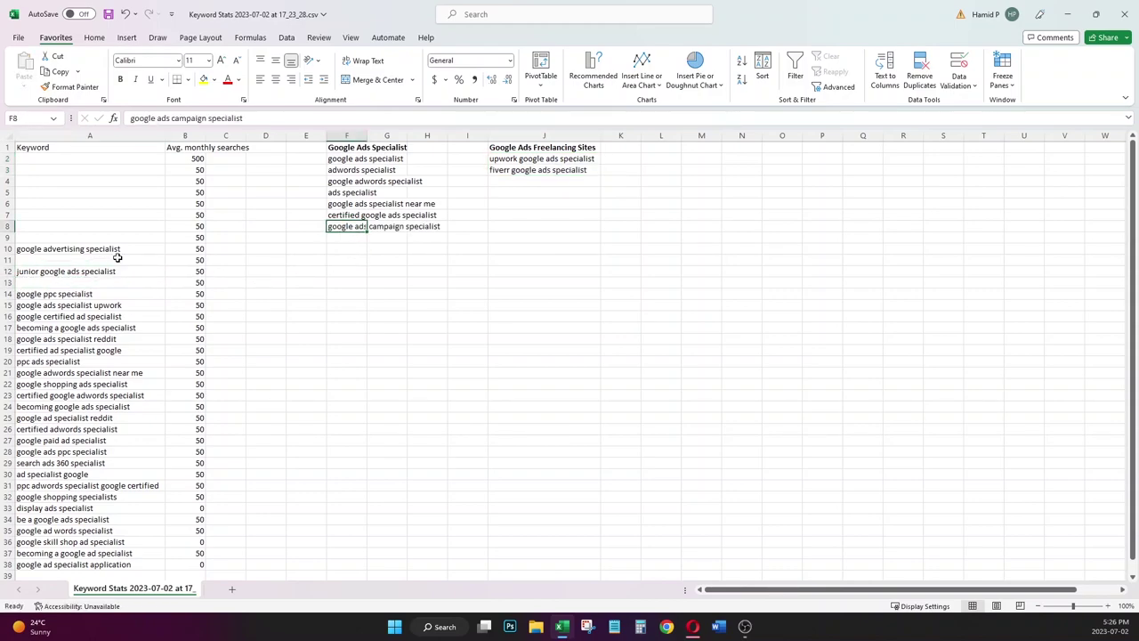
{"action": "left_click", "coordinate": [119, 249]}
{"action": "key", "text": "ctrl+x"}
{"action": "left_click", "coordinate": [350, 237]}
{"action": "key", "text": "ctrl+v"}
- Move "google ppc specialist" from the Keyword column to F10
{"action": "left_click", "coordinate": [114, 294]}
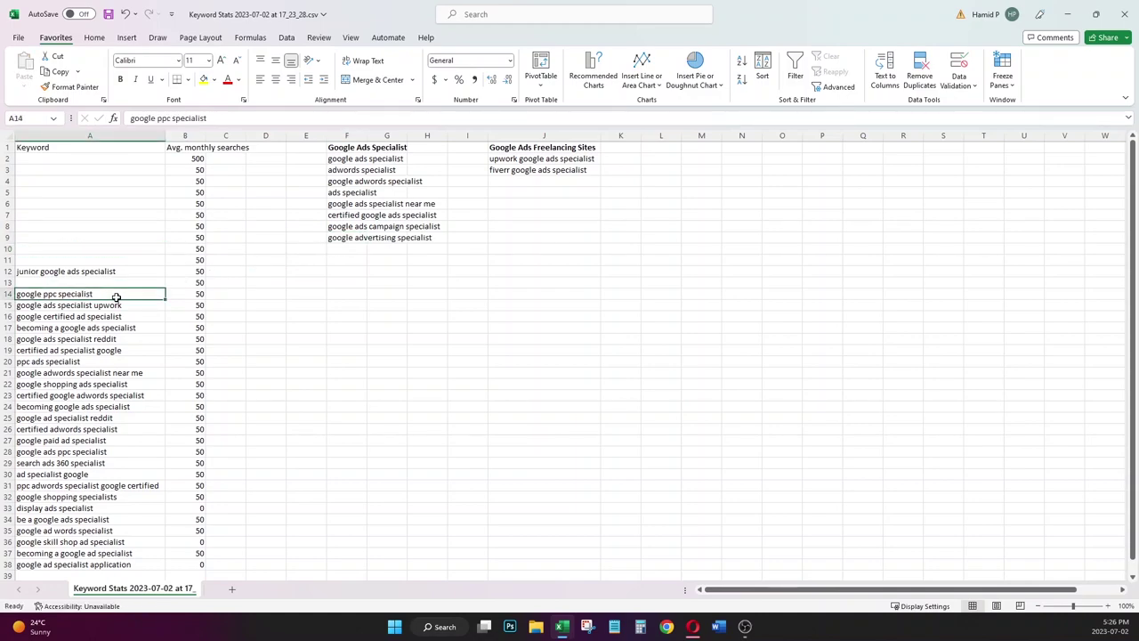
{"action": "key", "text": "ctrl+x"}
{"action": "left_click", "coordinate": [352, 248]}
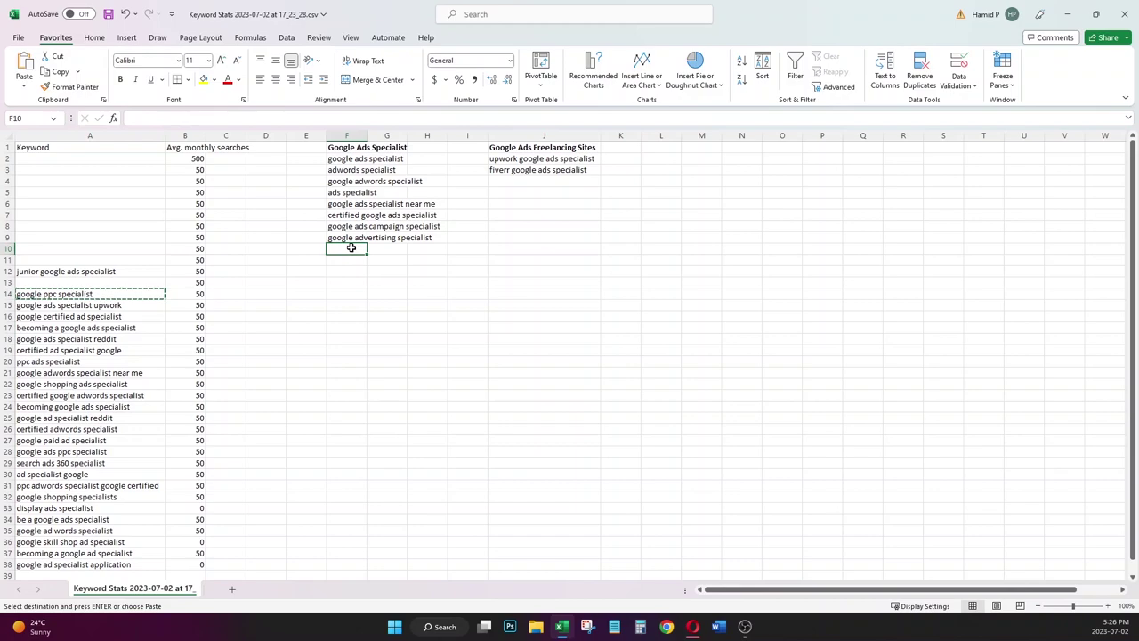
{"action": "key", "text": "ctrl+v"}
- Compare "google ads specialist upwork" with the grouped keyword in J2 and move it up to A13 in the Keyword column
{"action": "left_click", "coordinate": [133, 295]}
{"action": "left_click", "coordinate": [135, 307]}
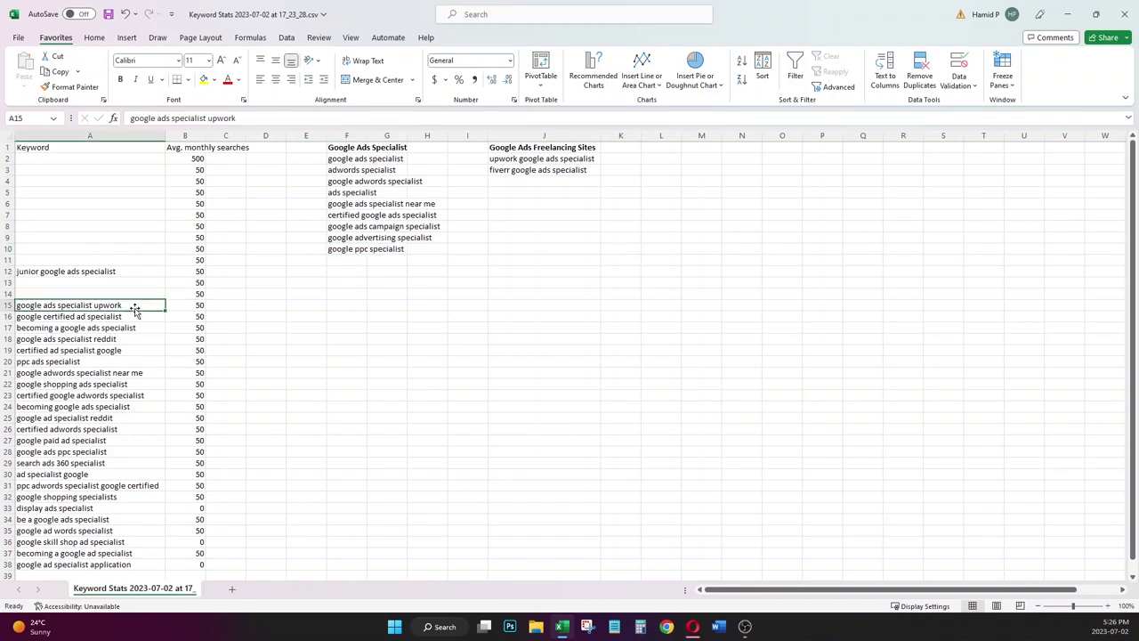
{"action": "left_click", "coordinate": [552, 160]}
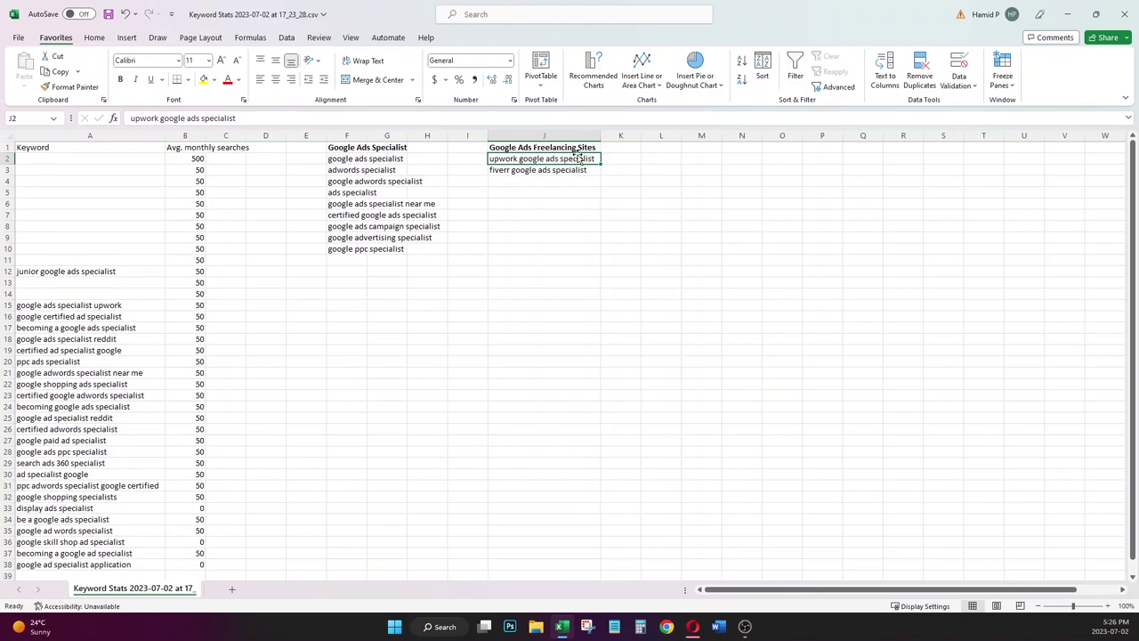
{"action": "left_click", "coordinate": [135, 305]}
{"action": "key", "text": "ctrl+x"}
{"action": "left_click", "coordinate": [116, 282]}
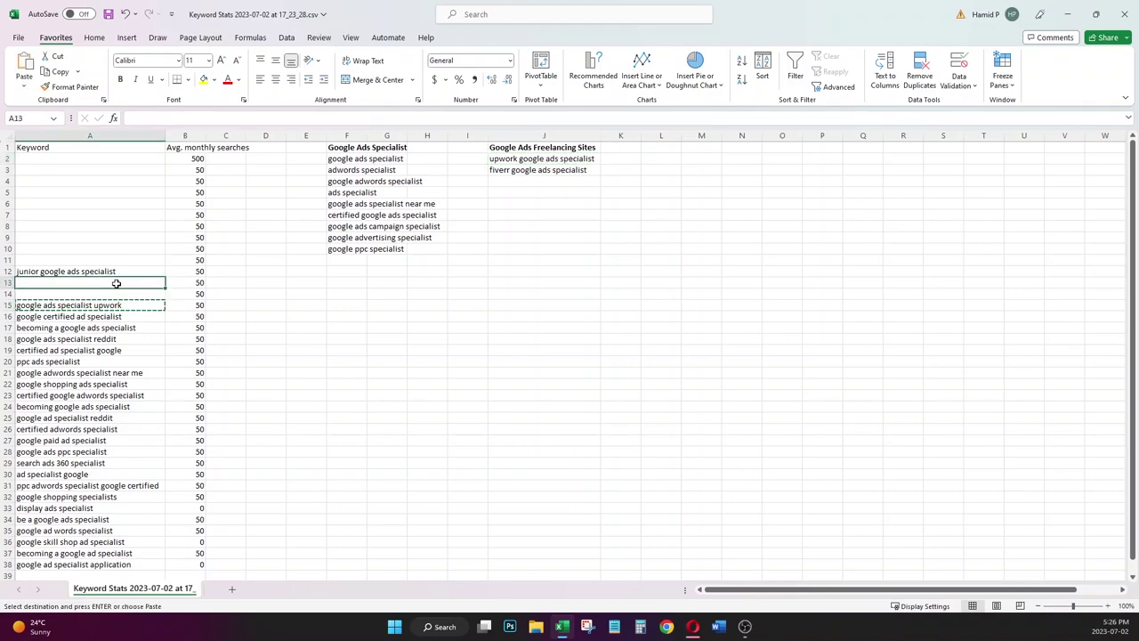
{"action": "key", "text": "ctrl+v"}
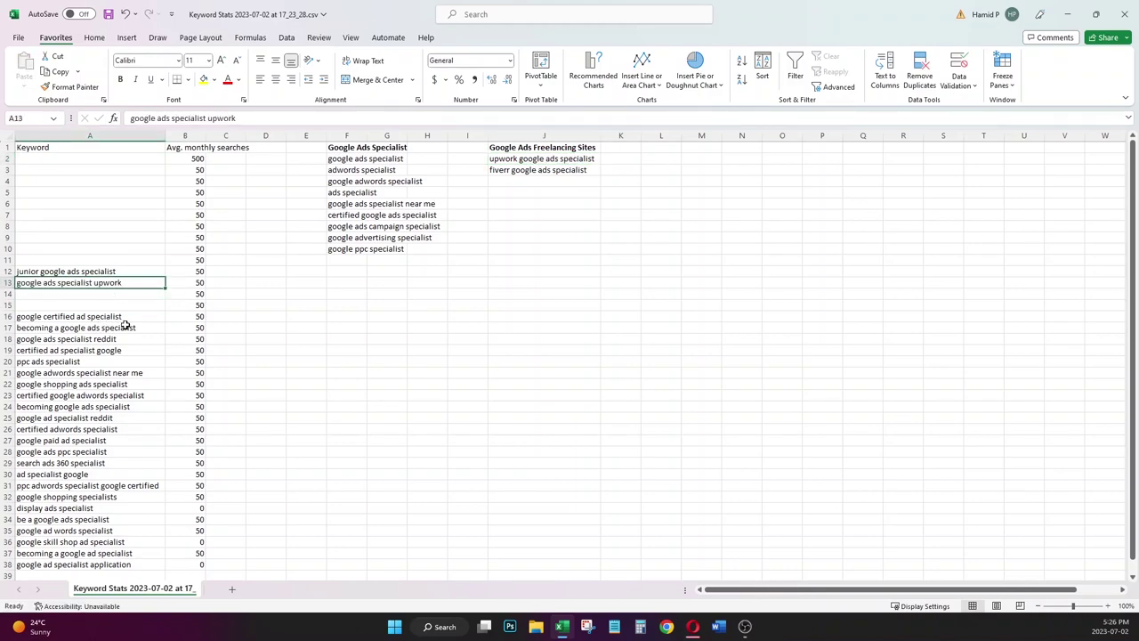
- Move "ppc ads specialist" from the Keyword column to F11 and fit column F to its contents
{"action": "left_click", "coordinate": [131, 327]}
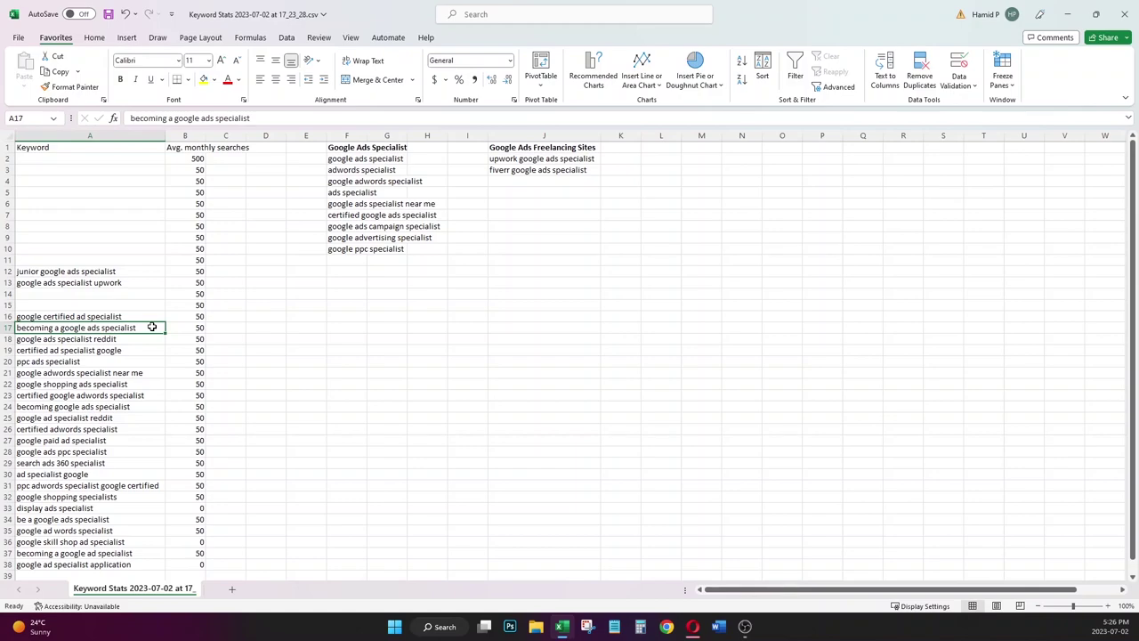
{"action": "left_click", "coordinate": [112, 360]}
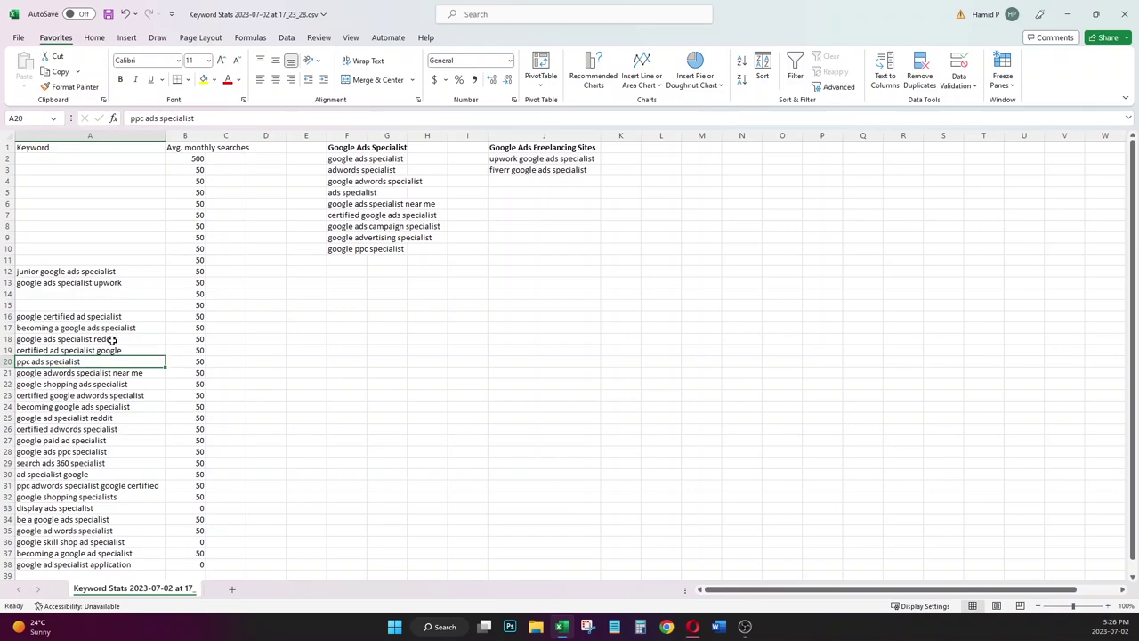
{"action": "key", "text": "ctrl+c"}
{"action": "left_click", "coordinate": [356, 269]}
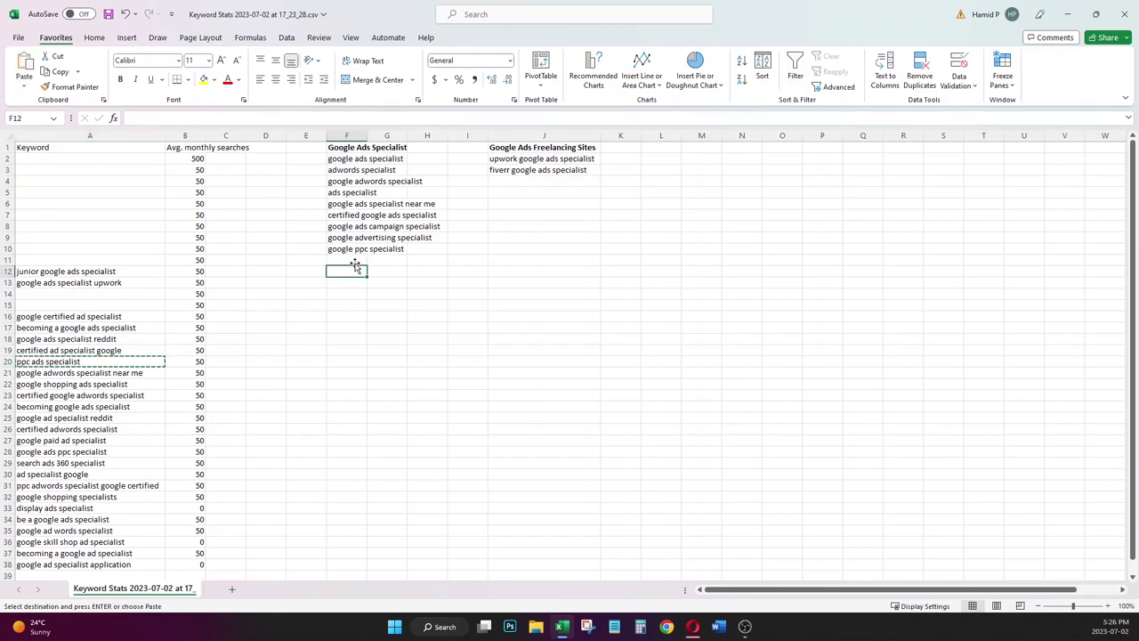
{"action": "left_click", "coordinate": [354, 259]}
{"action": "key", "text": "ctrl+v"}
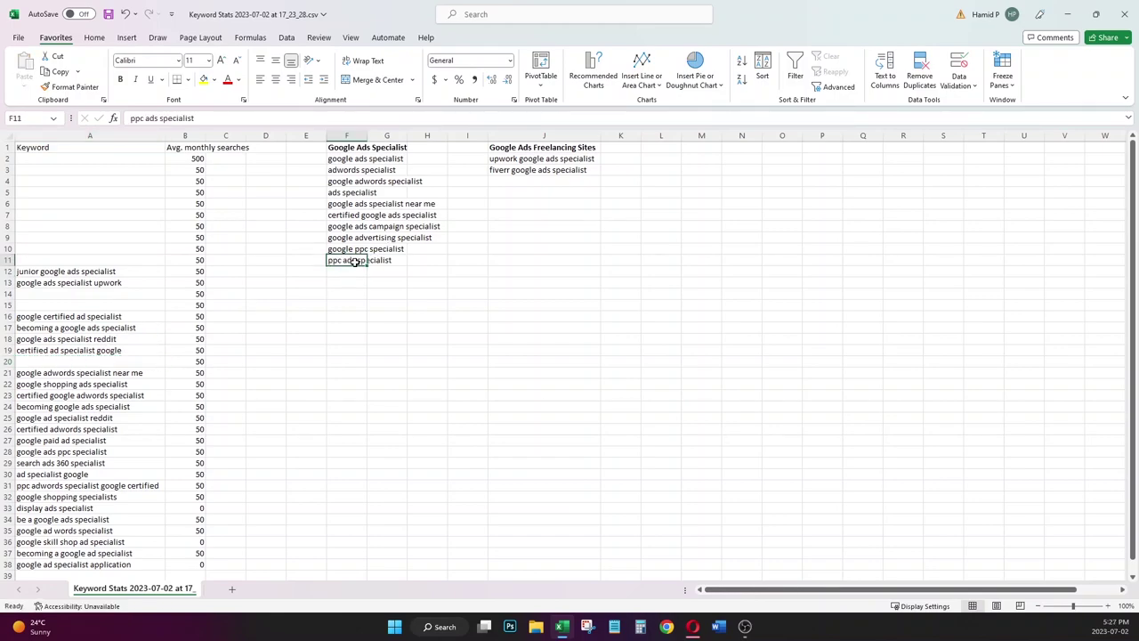
{"action": "double_click", "coordinate": [367, 136]}
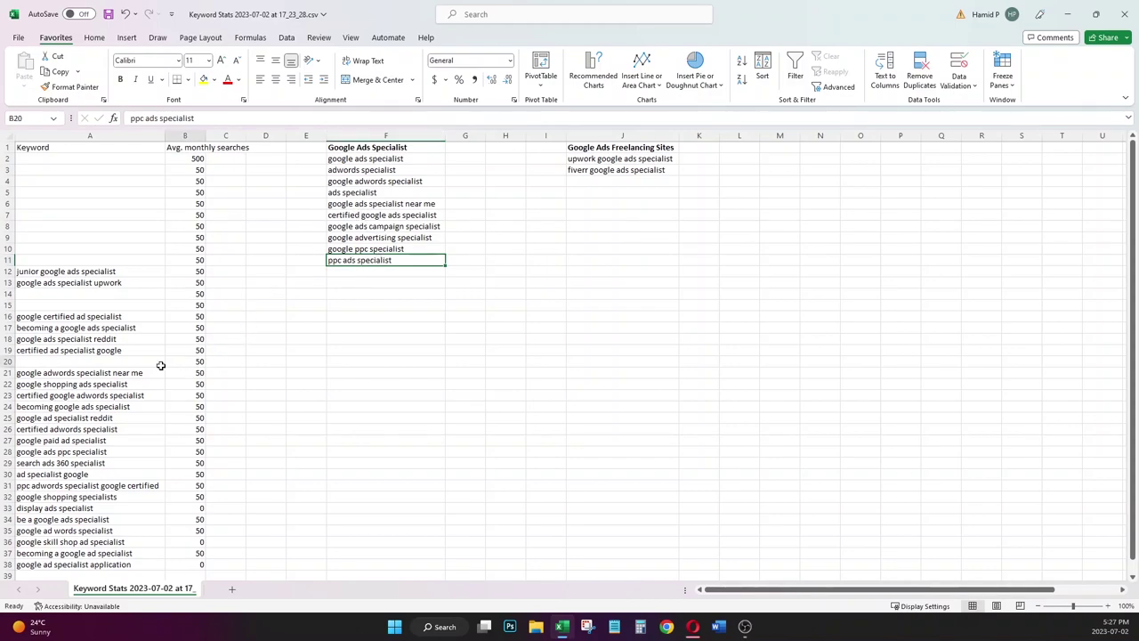
- Delete the Keyword and Avg. monthly searches columns from the sheet
{"action": "left_click_drag", "start_coordinate": [188, 365], "coordinate": [133, 361]}
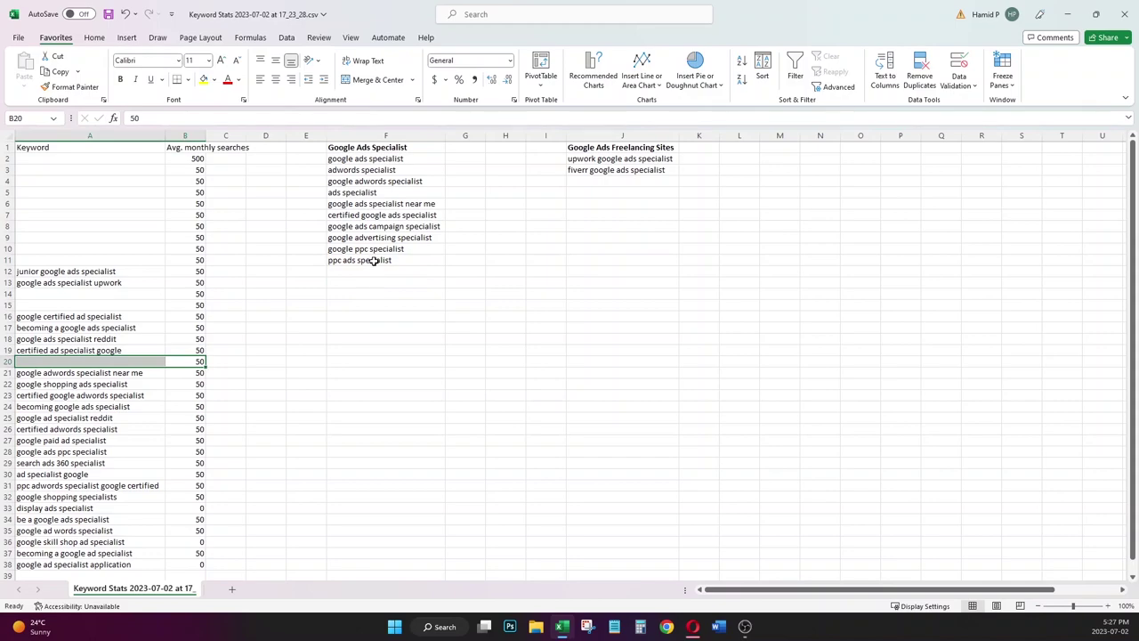
{"action": "left_click", "coordinate": [374, 262]}
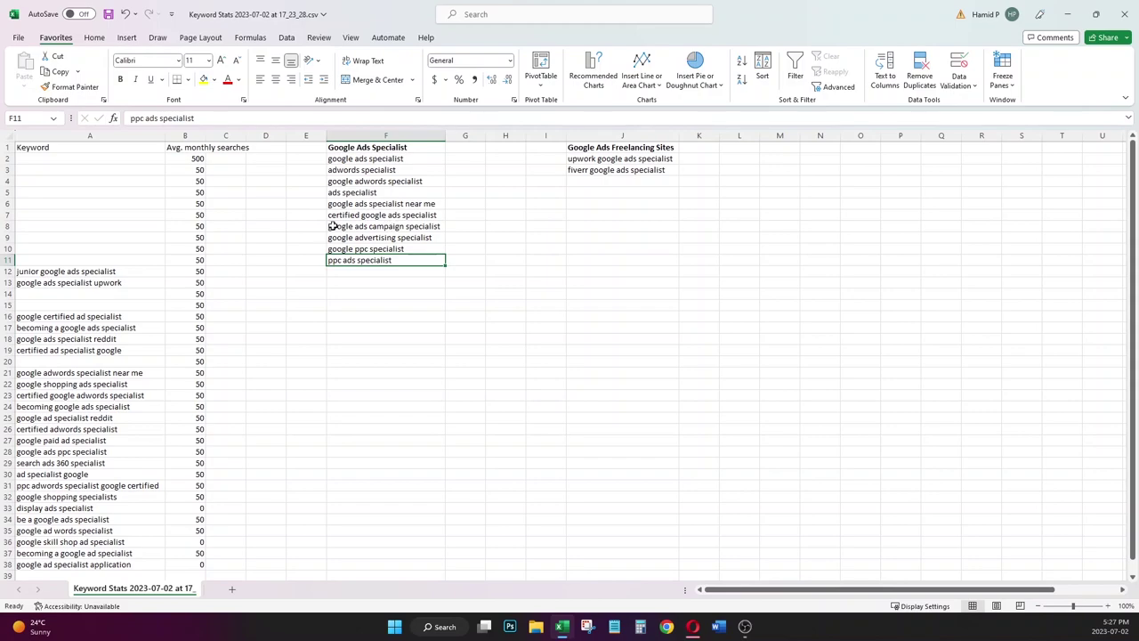
{"action": "left_click", "coordinate": [198, 159]}
{"action": "left_click_drag", "start_coordinate": [196, 135], "coordinate": [84, 133]}
{"action": "right_click", "coordinate": [84, 134]}
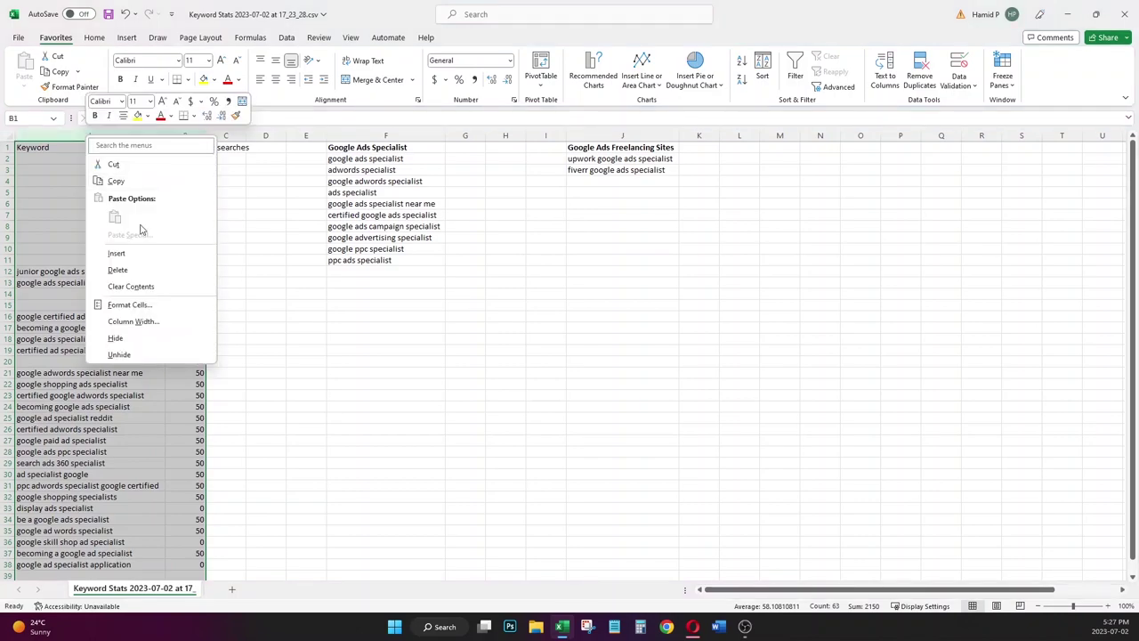
{"action": "left_click", "coordinate": [147, 270]}
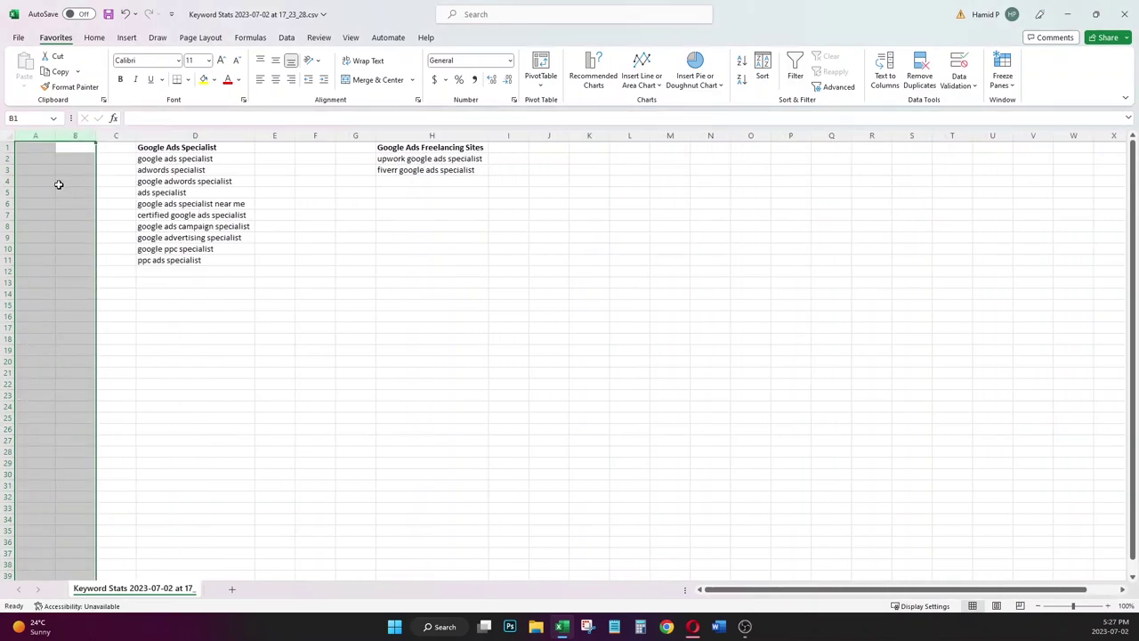
- Delete the three empty columns in front of the Google Ads Specialist group
{"action": "left_click", "coordinate": [107, 133]}
{"action": "left_click_drag", "start_coordinate": [107, 132], "coordinate": [36, 132]}
{"action": "right_click", "coordinate": [40, 134]}
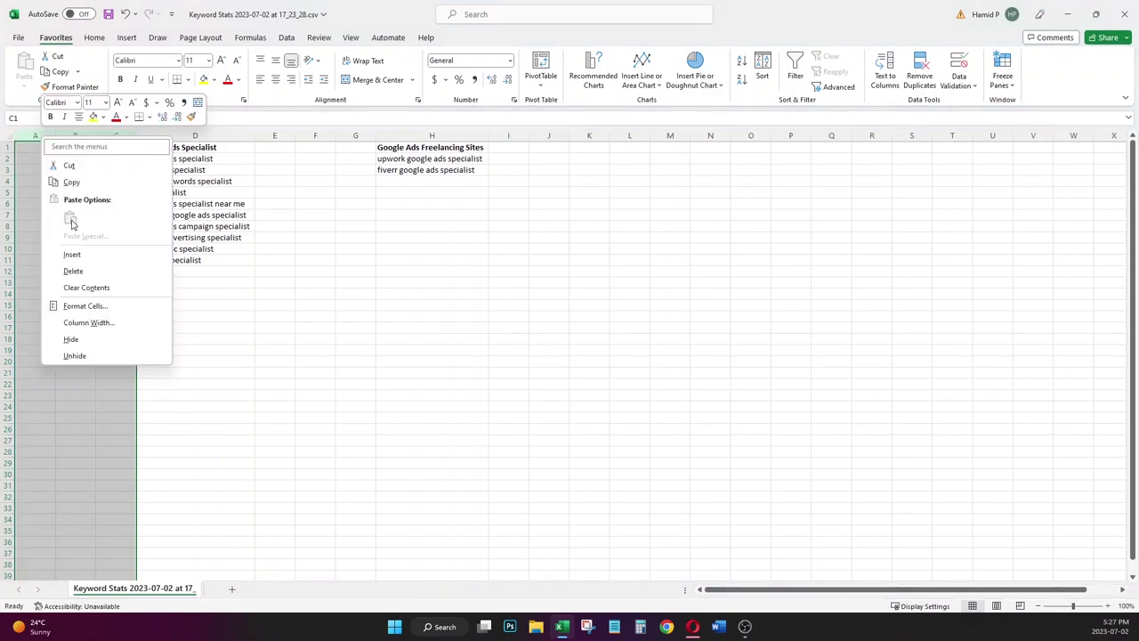
{"action": "left_click", "coordinate": [78, 271]}
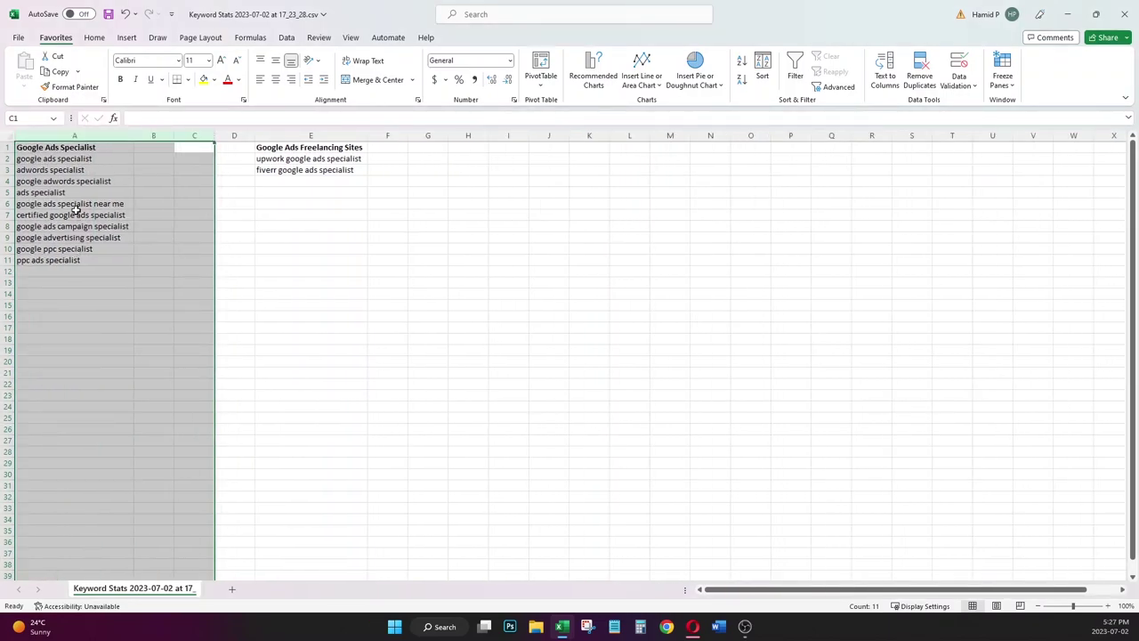
{"action": "left_click", "coordinate": [53, 148]}
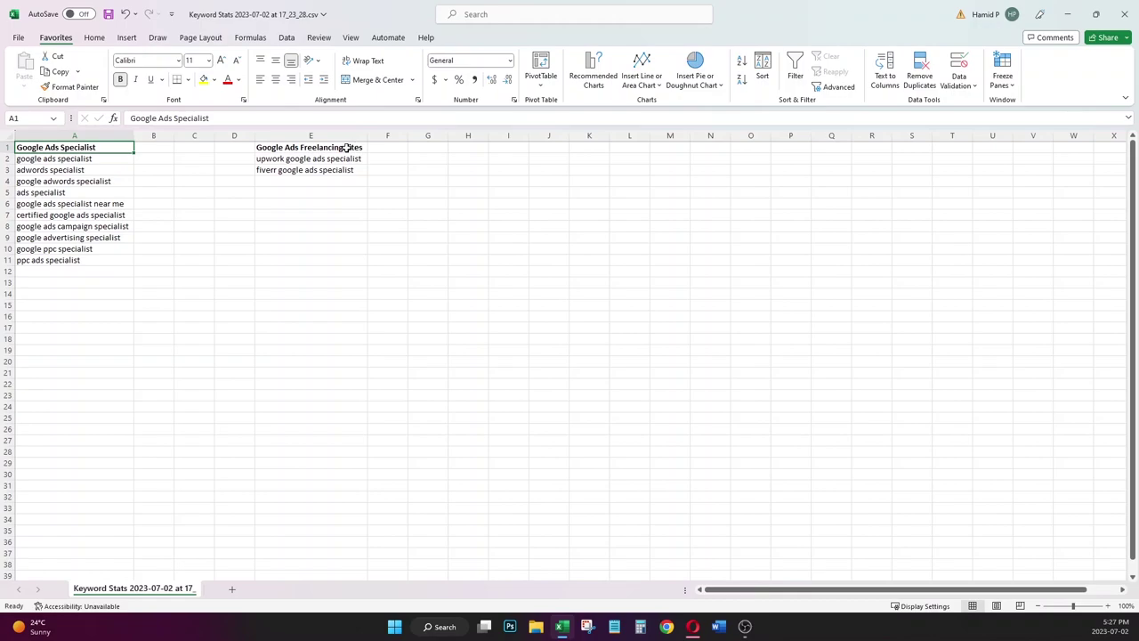
{"action": "left_click", "coordinate": [392, 250]}
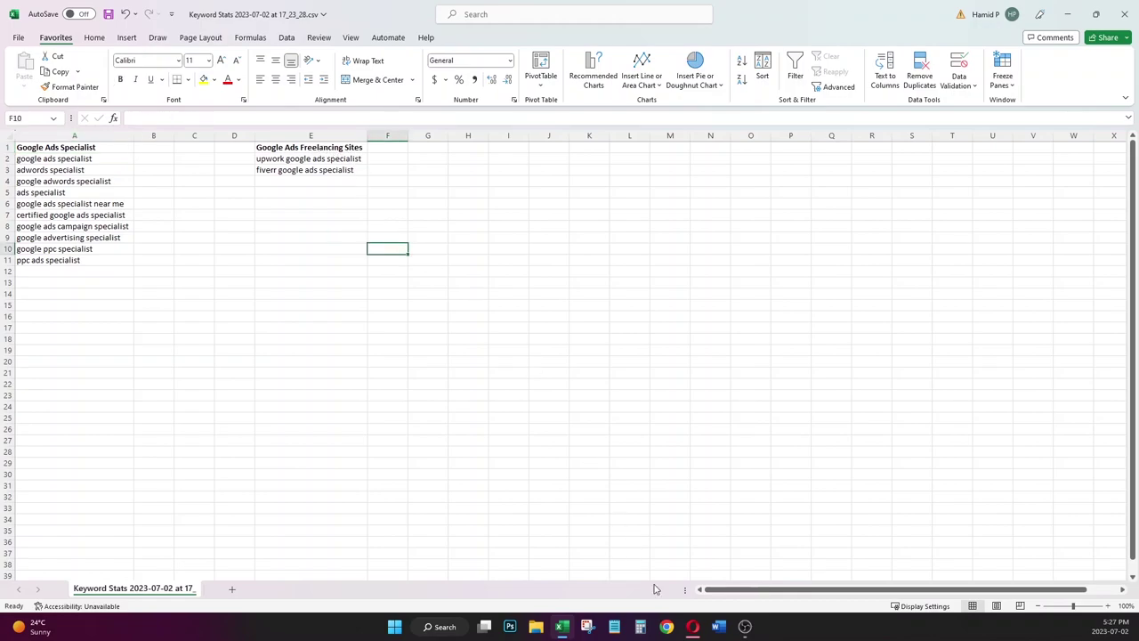
- Switch to Keyword Planner in the browser and get keyword ideas for "google ads freelancer" in place of the previous search term
{"action": "left_click", "coordinate": [691, 626]}
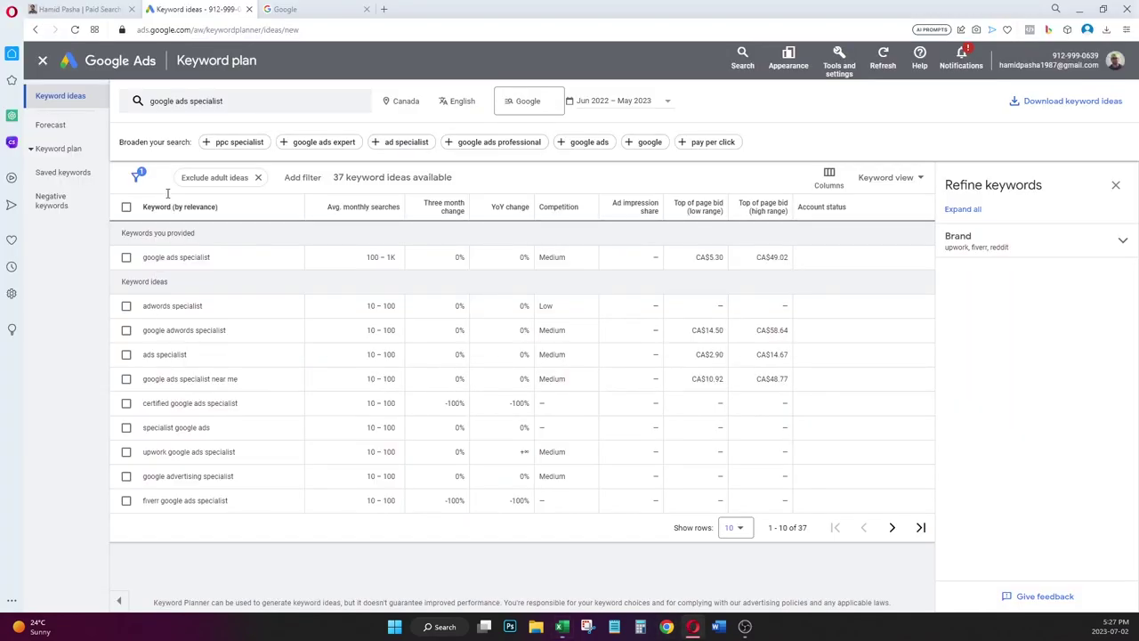
{"action": "left_click", "coordinate": [187, 106]}
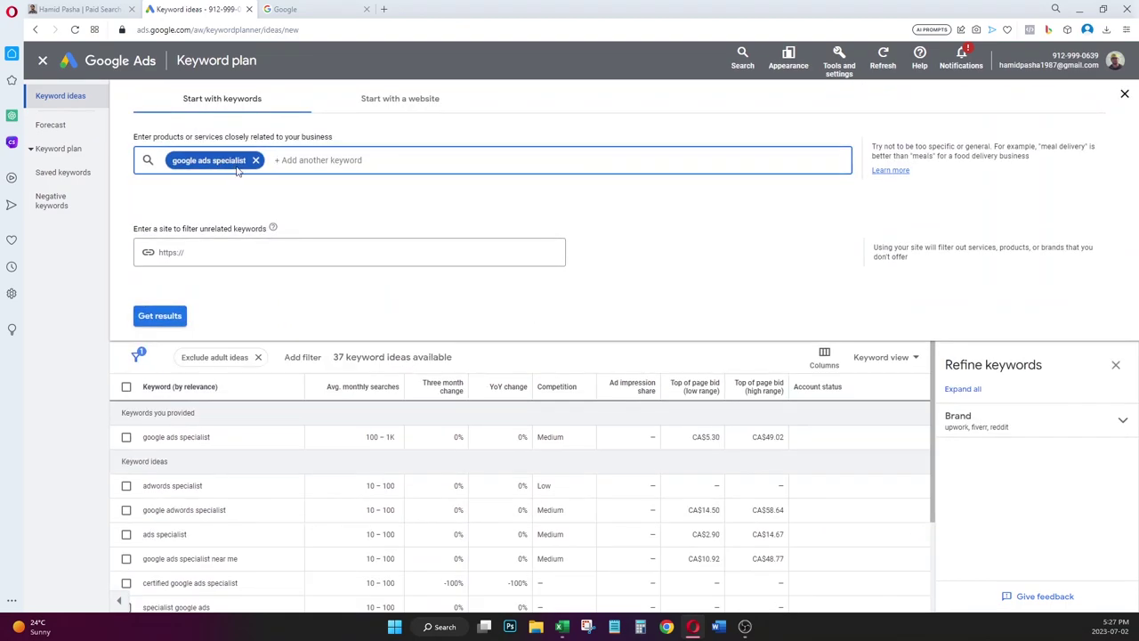
{"action": "double_click", "coordinate": [235, 167]}
{"action": "type", "text": "freelancer"}
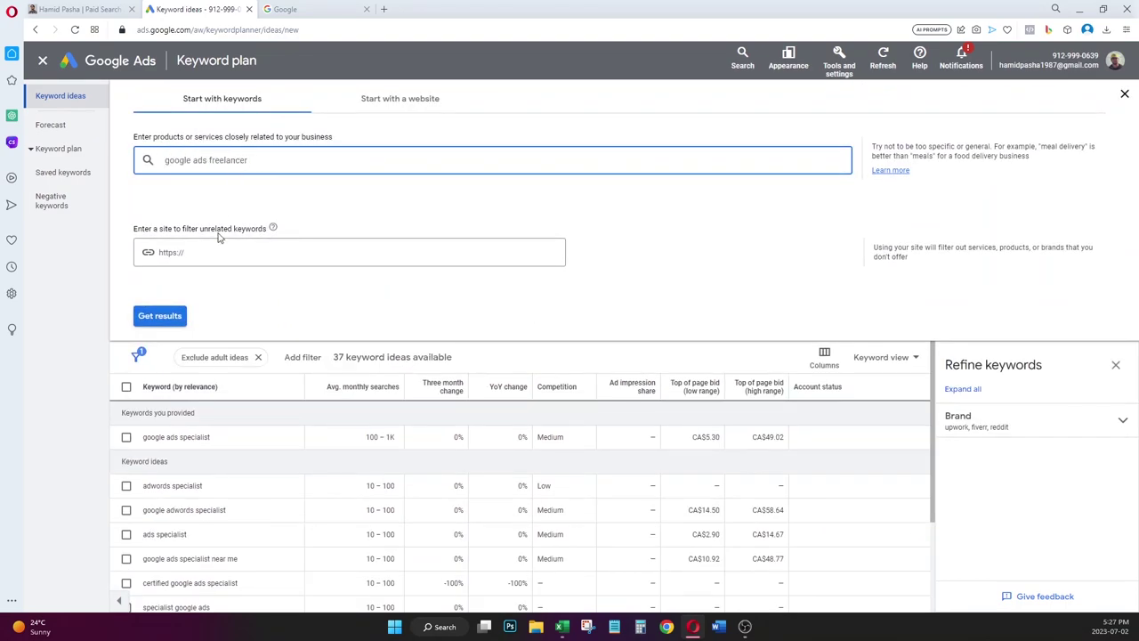
{"action": "left_click", "coordinate": [175, 317]}
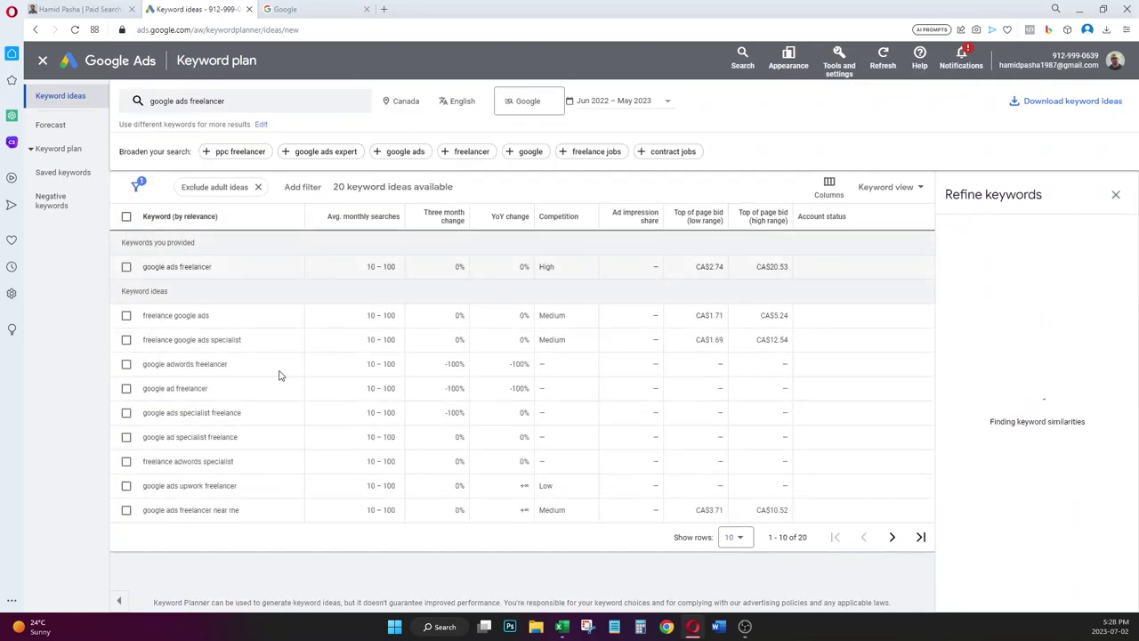
- Download the "google ads freelancer" keyword ideas as a .csv file and open it in Excel
{"action": "left_click", "coordinate": [1036, 105]}
{"action": "left_click", "coordinate": [1036, 121]}
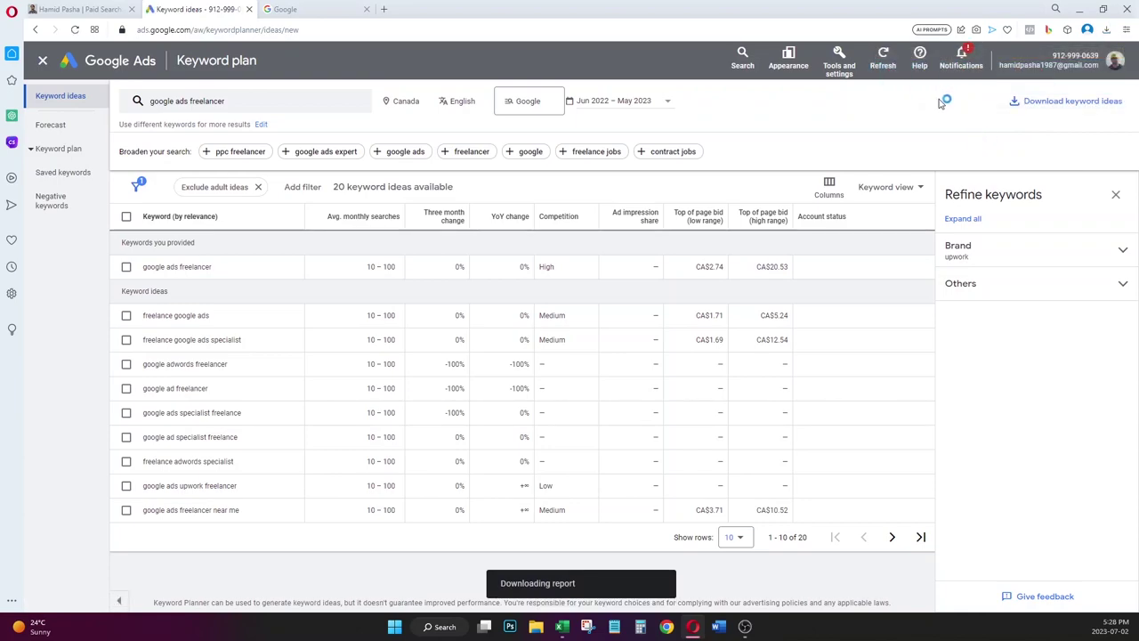
{"action": "key", "text": "alt+Tab"}
{"action": "left_click", "coordinate": [644, 285]}
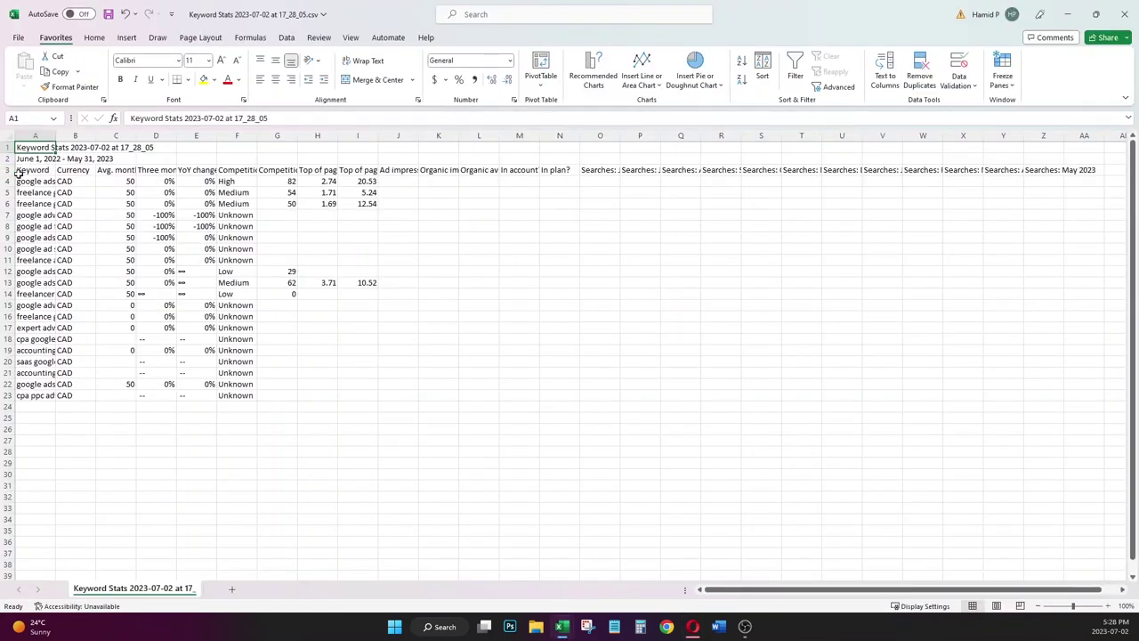
- Copy A3:C23 of the new export into the grouped keywords workbook, starting at H1
{"action": "left_click_drag", "start_coordinate": [19, 171], "coordinate": [105, 397]}
{"action": "key", "text": "ctrl+c"}
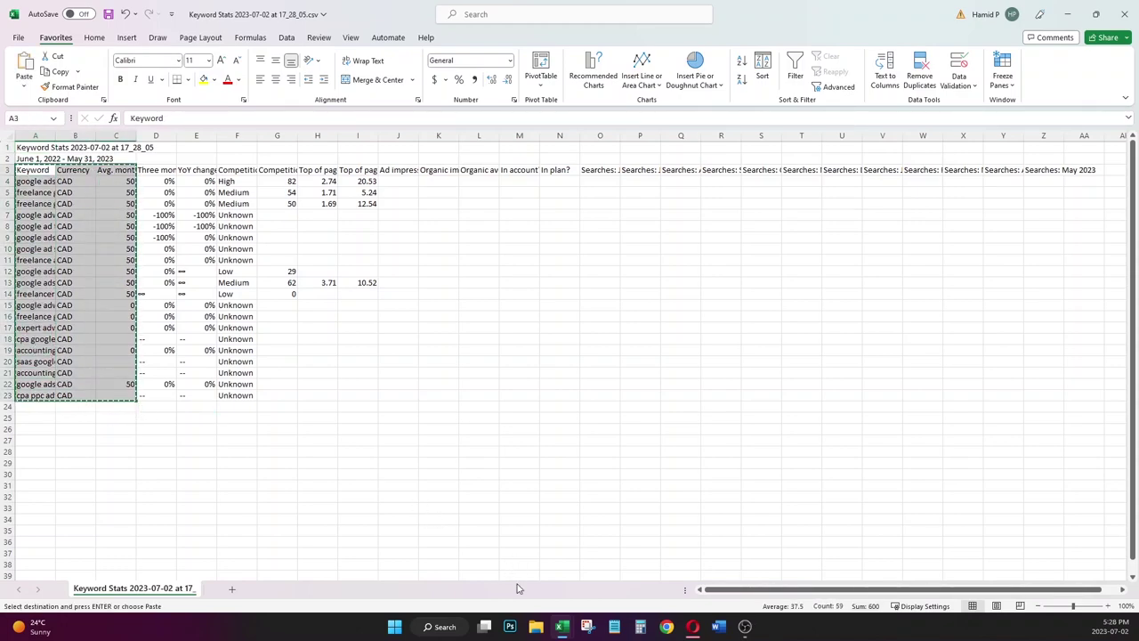
{"action": "mouse_move", "coordinate": [559, 629]}
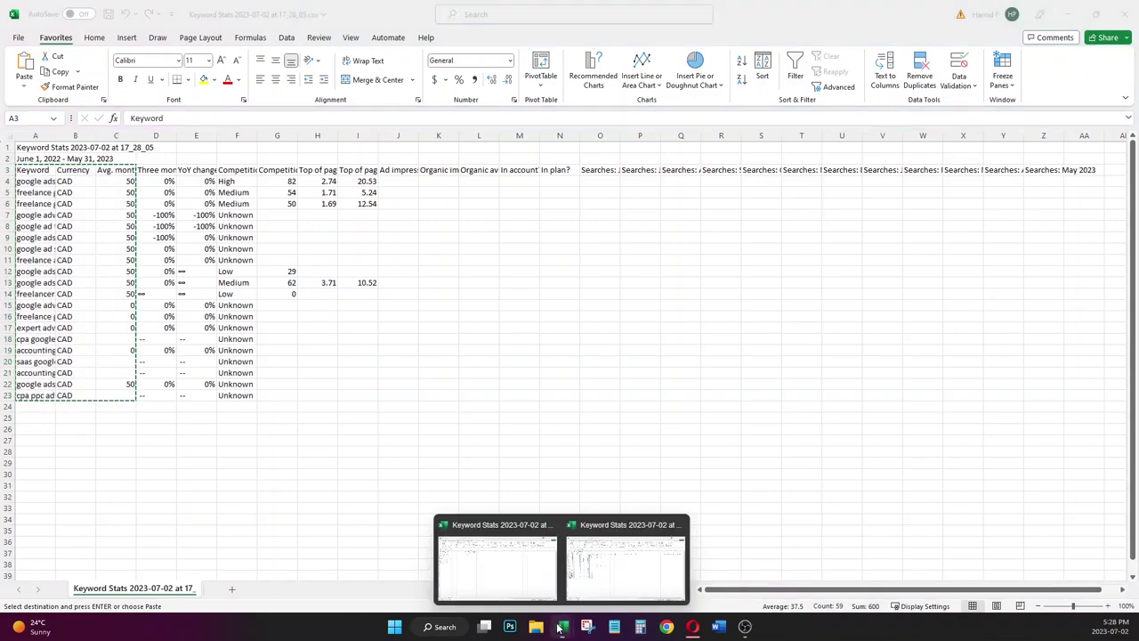
{"action": "left_click", "coordinate": [514, 580]}
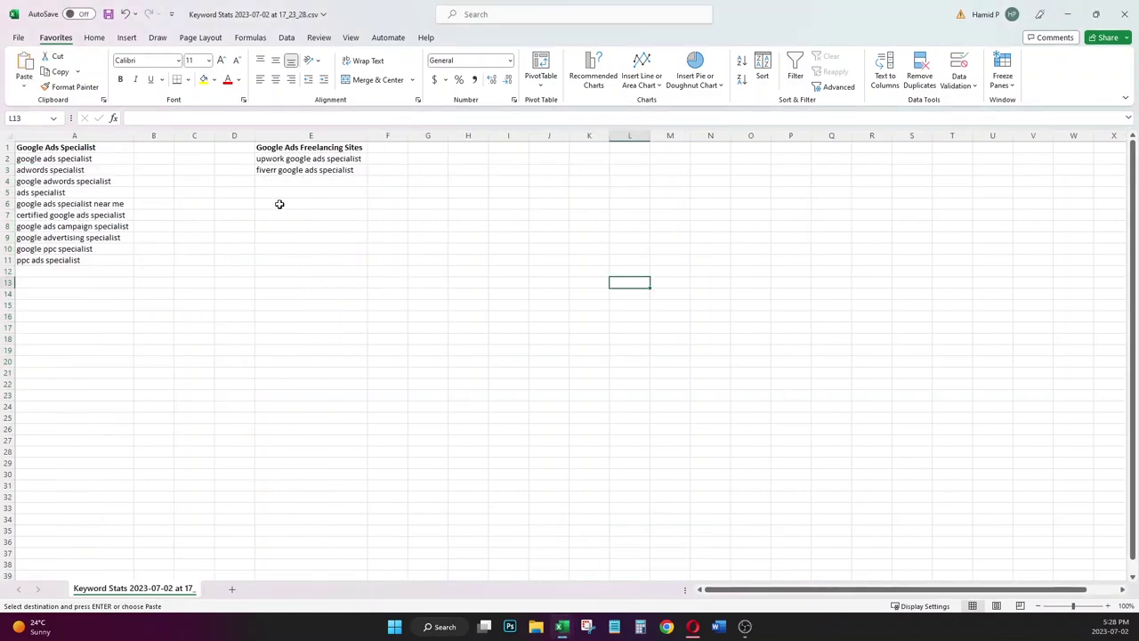
{"action": "left_click", "coordinate": [468, 148]}
{"action": "key", "text": "Return"}
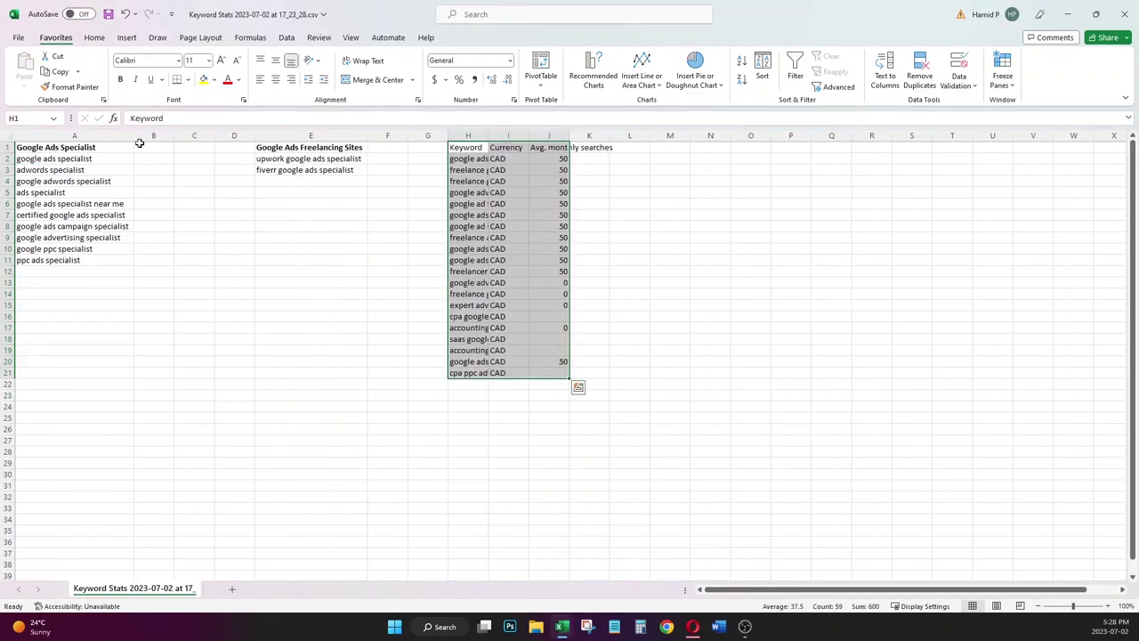
- Insert three columns in front of the Google Ads Specialist group
{"action": "left_click_drag", "start_coordinate": [128, 138], "coordinate": [207, 138]}
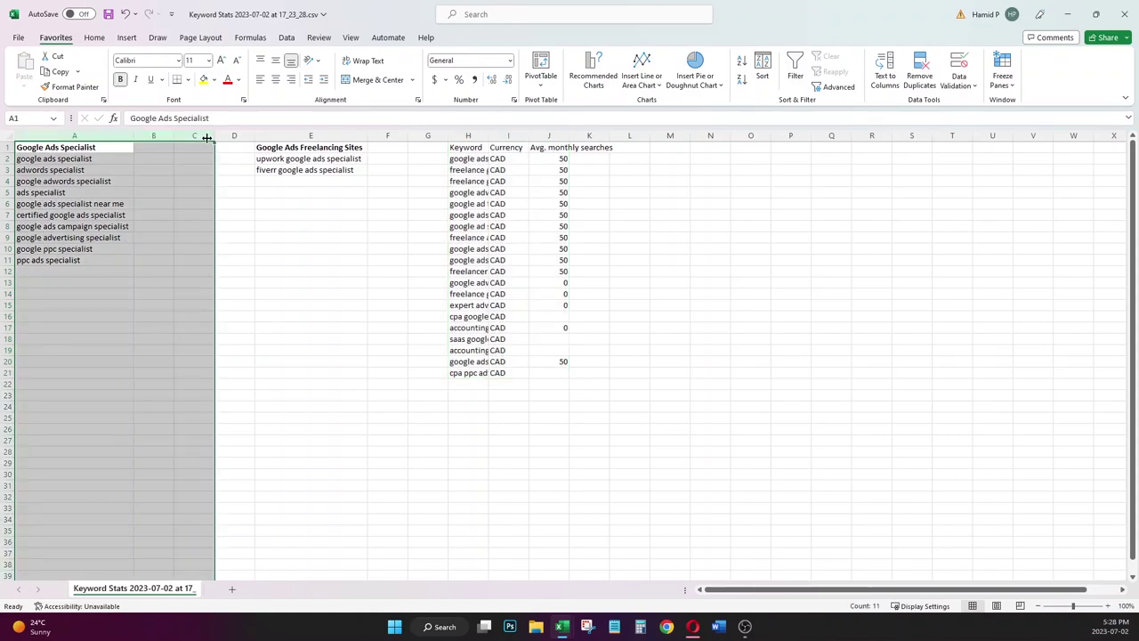
{"action": "right_click", "coordinate": [208, 139]}
{"action": "left_click", "coordinate": [252, 257]}
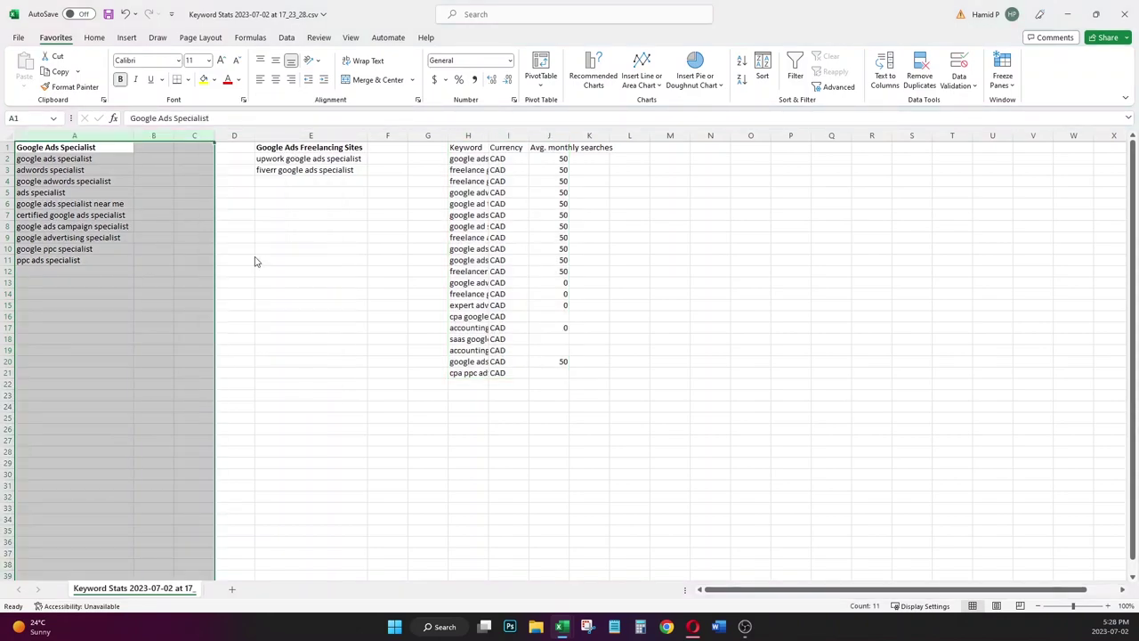
- Move the pasted Keyword column into column A, in front of the Google Ads Specialist group
{"action": "left_click", "coordinate": [576, 179]}
{"action": "left_click", "coordinate": [588, 136]}
{"action": "key", "text": "ctrl+x"}
{"action": "left_click", "coordinate": [39, 149]}
{"action": "key", "text": "ctrl+v"}
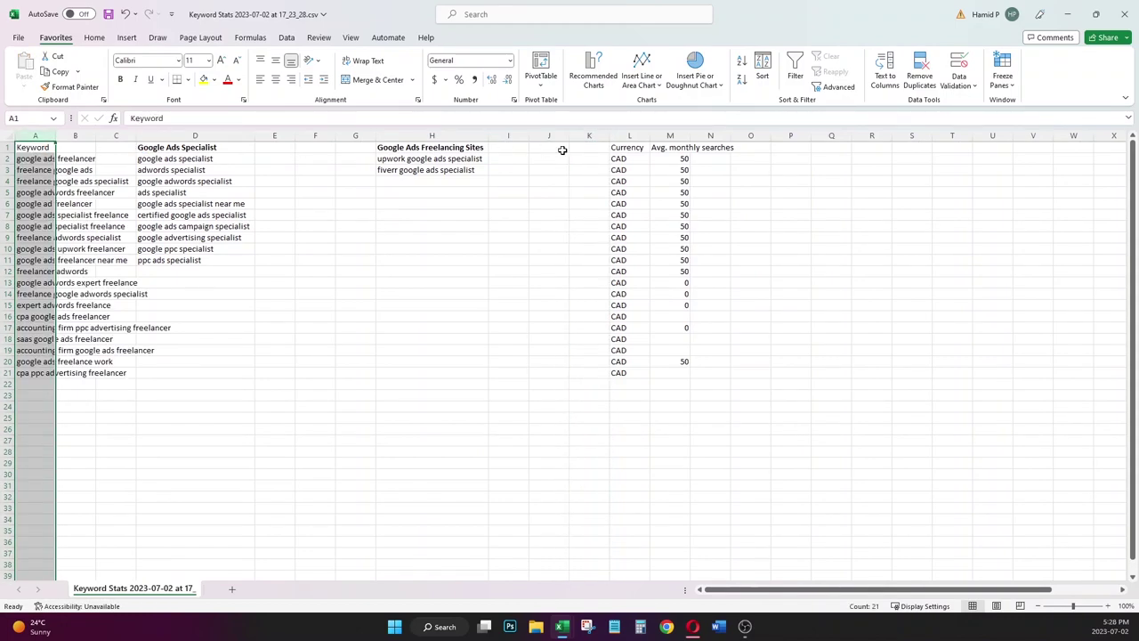
- Move the Avg. monthly searches column into column B and fit column A to its keywords
{"action": "left_click", "coordinate": [663, 135]}
{"action": "key", "text": "ctrl+x"}
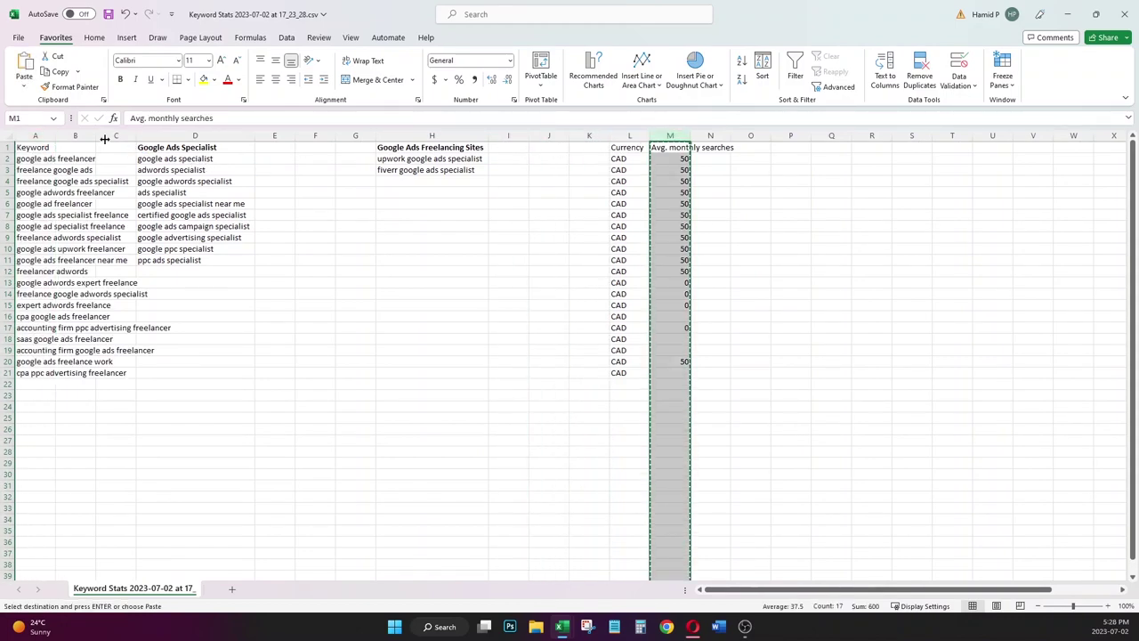
{"action": "left_click", "coordinate": [78, 134]}
{"action": "key", "text": "ctrl+v"}
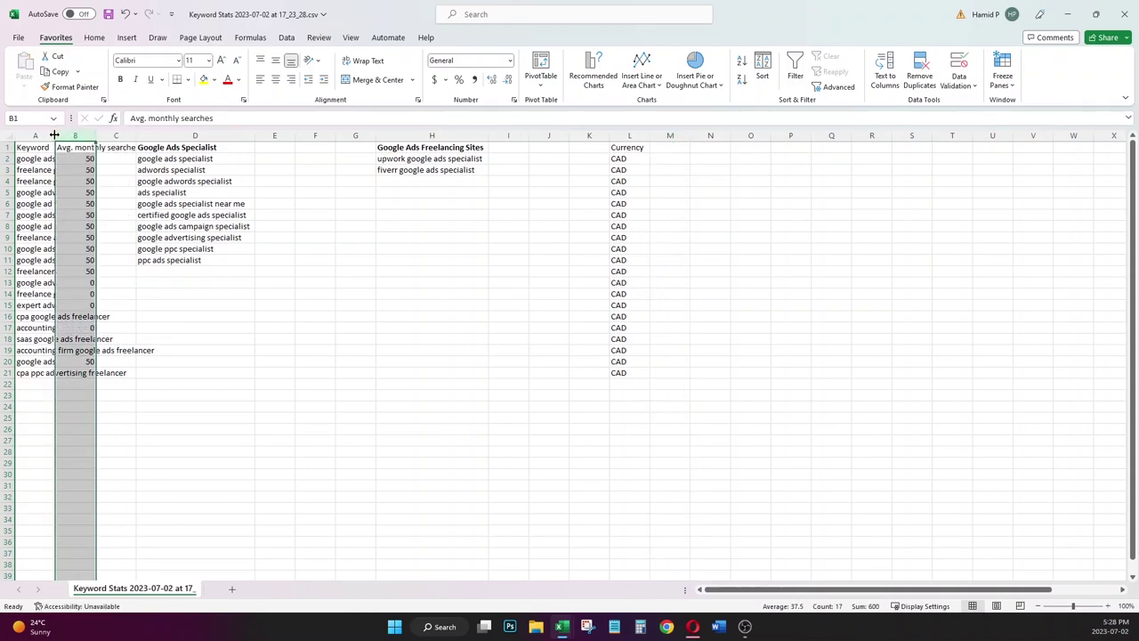
{"action": "double_click", "coordinate": [55, 136]}
- Clear the leftover Currency column and fit column B to the Avg. monthly searches heading
{"action": "left_click", "coordinate": [755, 138]}
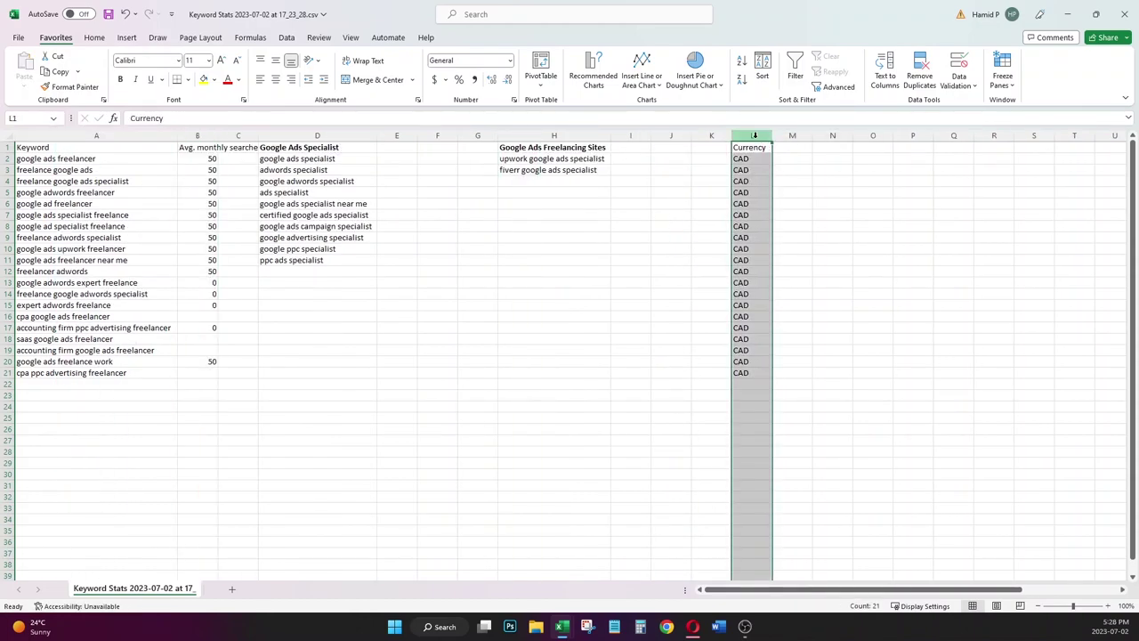
{"action": "right_click", "coordinate": [756, 140]}
{"action": "left_click", "coordinate": [791, 274]}
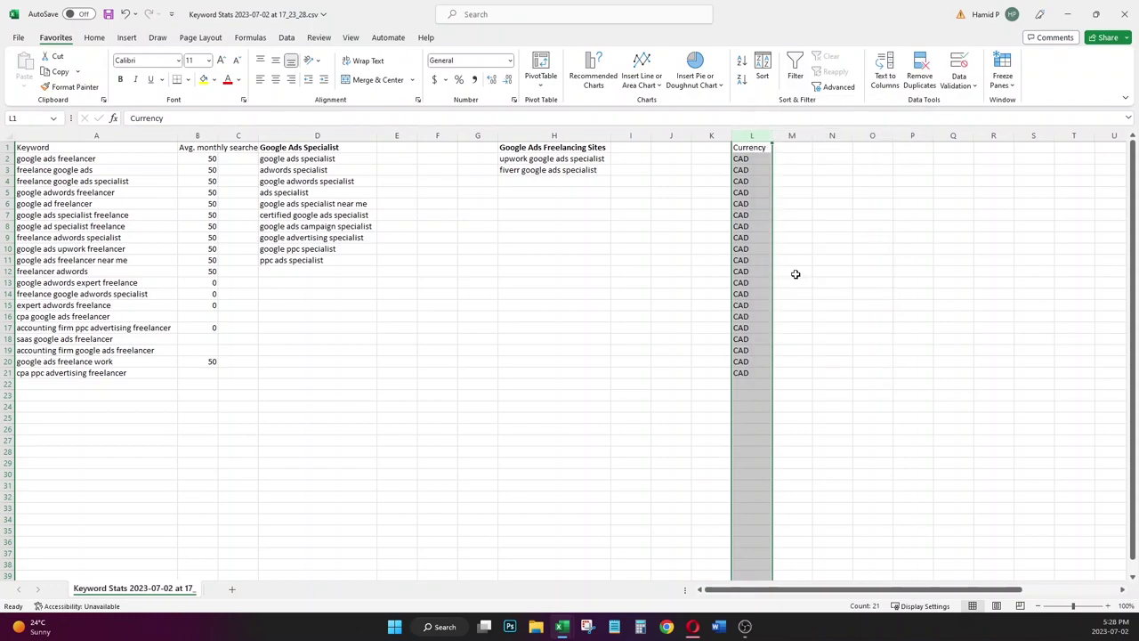
{"action": "double_click", "coordinate": [219, 135]}
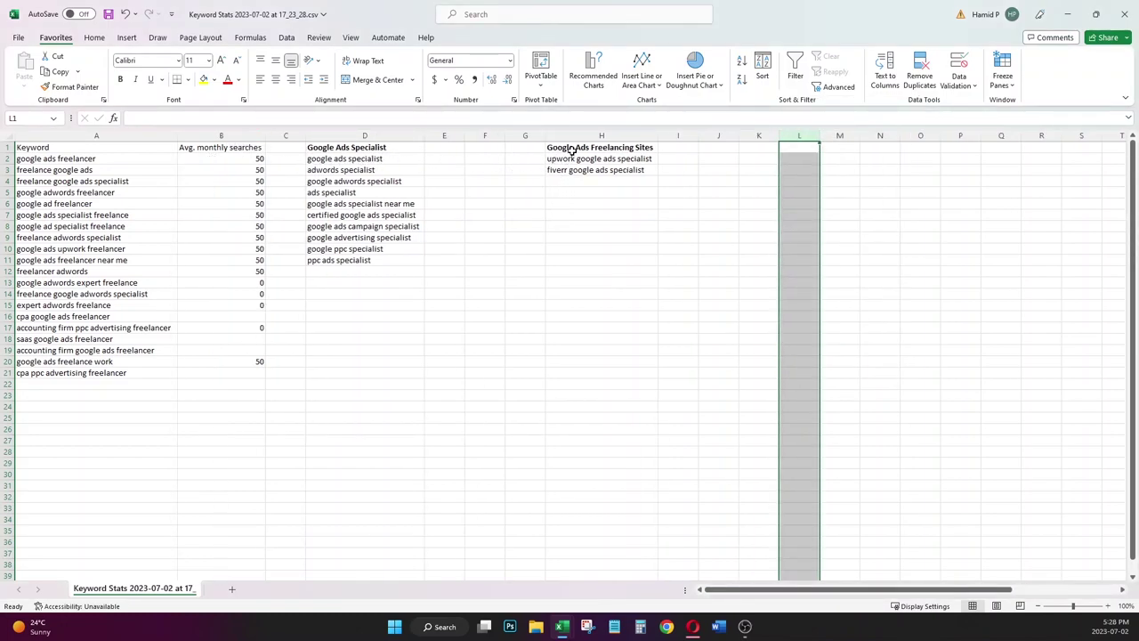
- Move the Google Ads Freelancing Sites group to E1, beside the Google Ads Specialist group, and fit column E to its content
{"action": "left_click_drag", "start_coordinate": [572, 149], "coordinate": [583, 170]}
{"action": "key", "text": "ctrl+c"}
{"action": "left_click", "coordinate": [454, 151]}
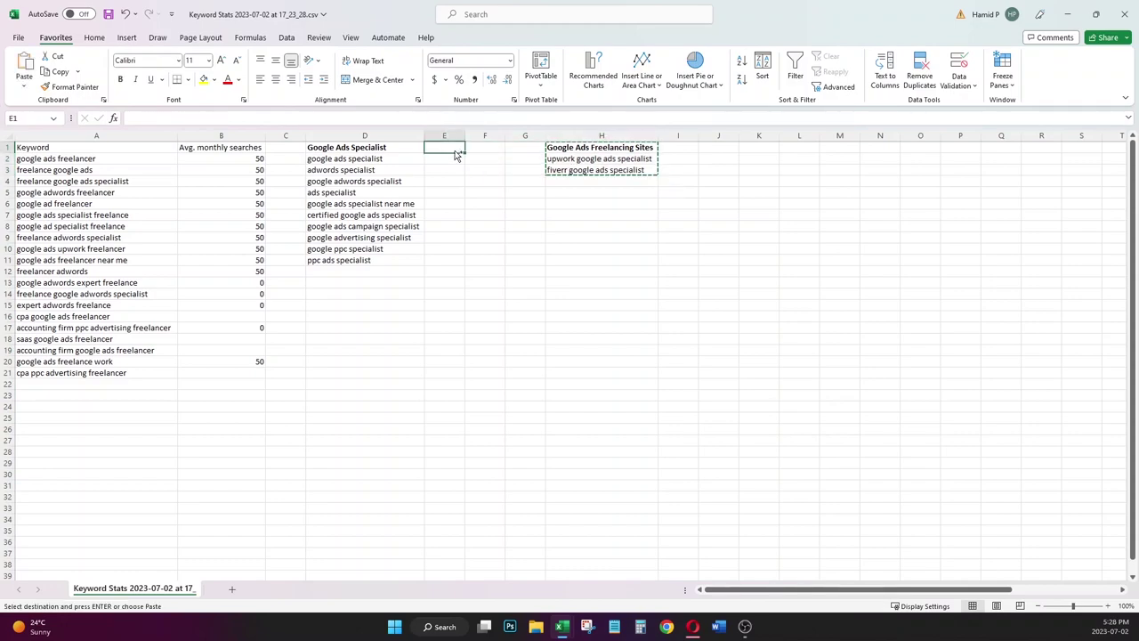
{"action": "key", "text": "ctrl+v"}
{"action": "double_click", "coordinate": [463, 135]}
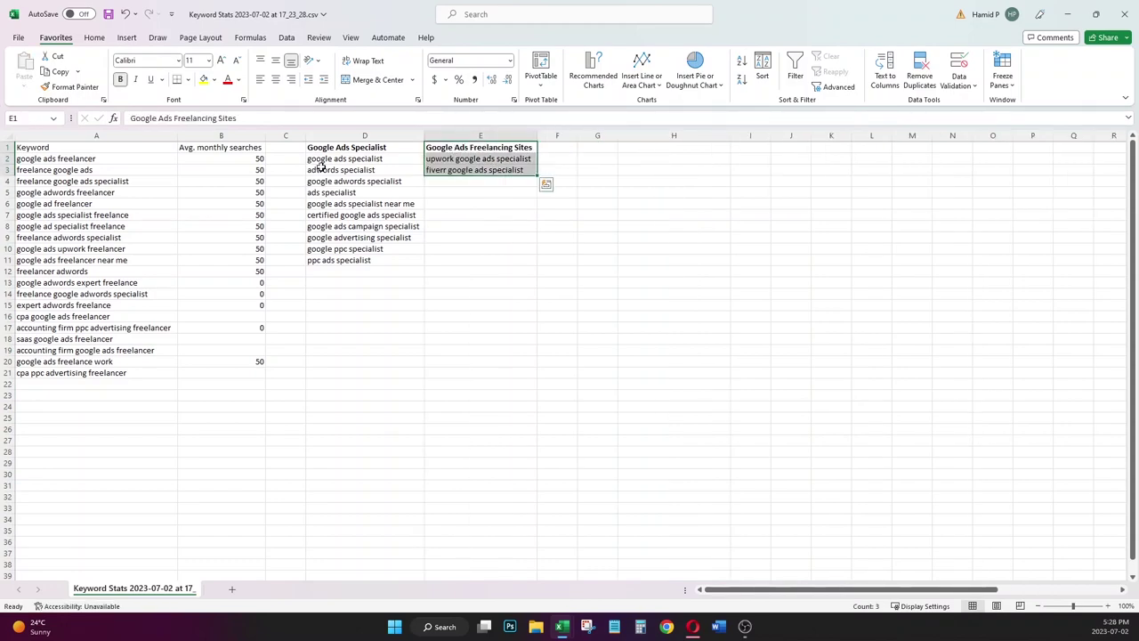
- Add a bold group heading "Google Ads Freelancer" in F1 and fit column F to it
{"action": "left_click", "coordinate": [97, 169]}
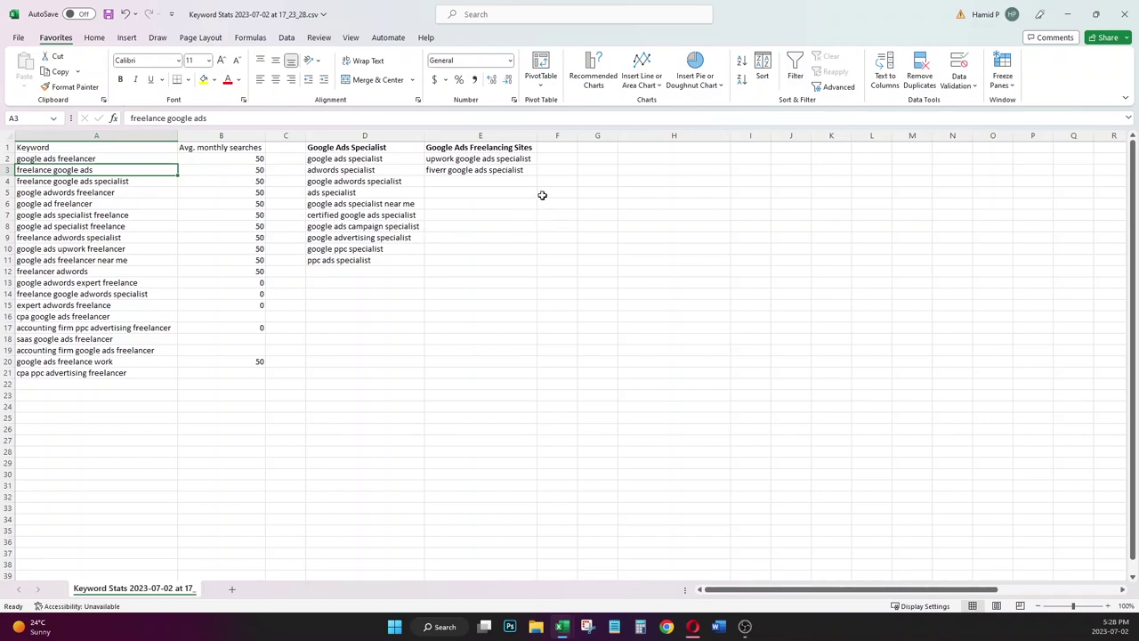
{"action": "left_click", "coordinate": [564, 148]}
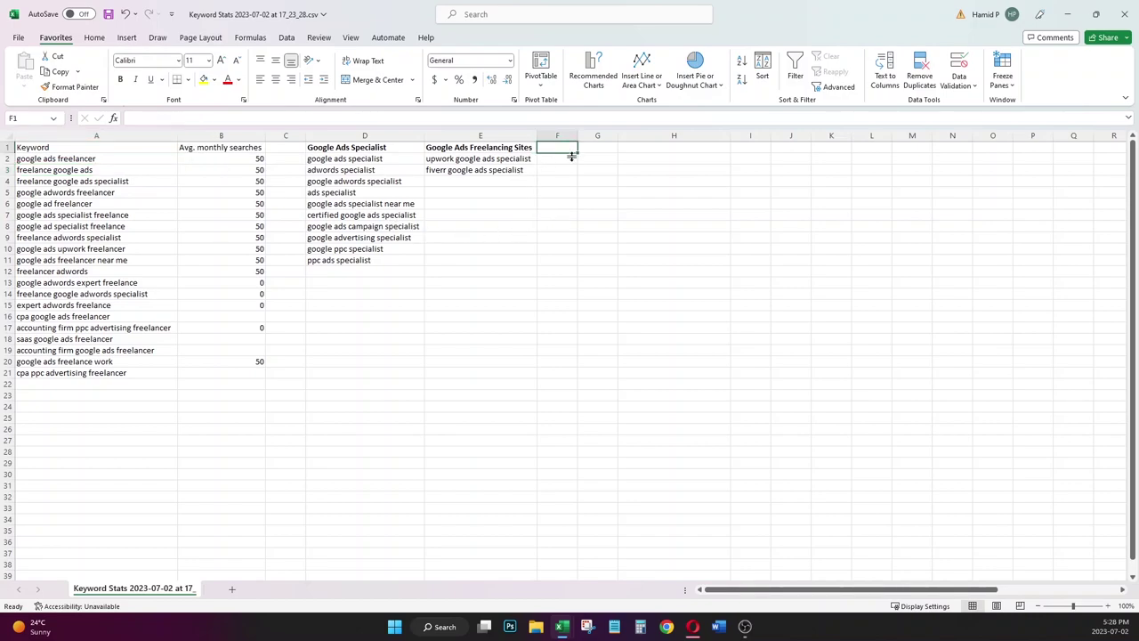
{"action": "type", "text": "Google Ads Freelancer"}
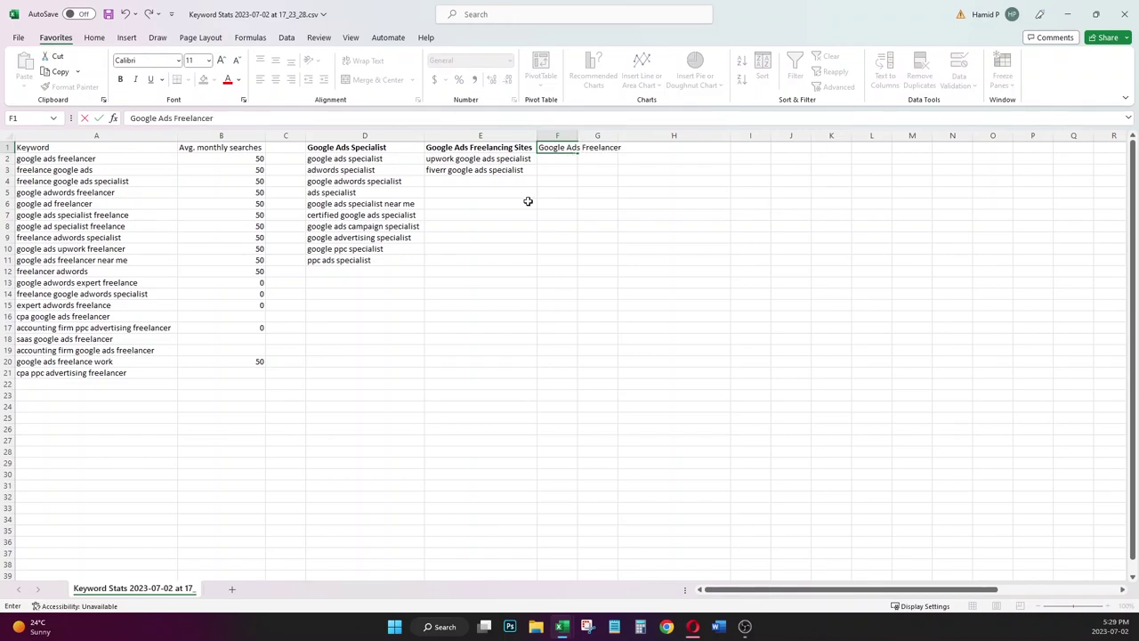
{"action": "left_click", "coordinate": [539, 201]}
{"action": "left_click_drag", "start_coordinate": [539, 198], "coordinate": [557, 170]}
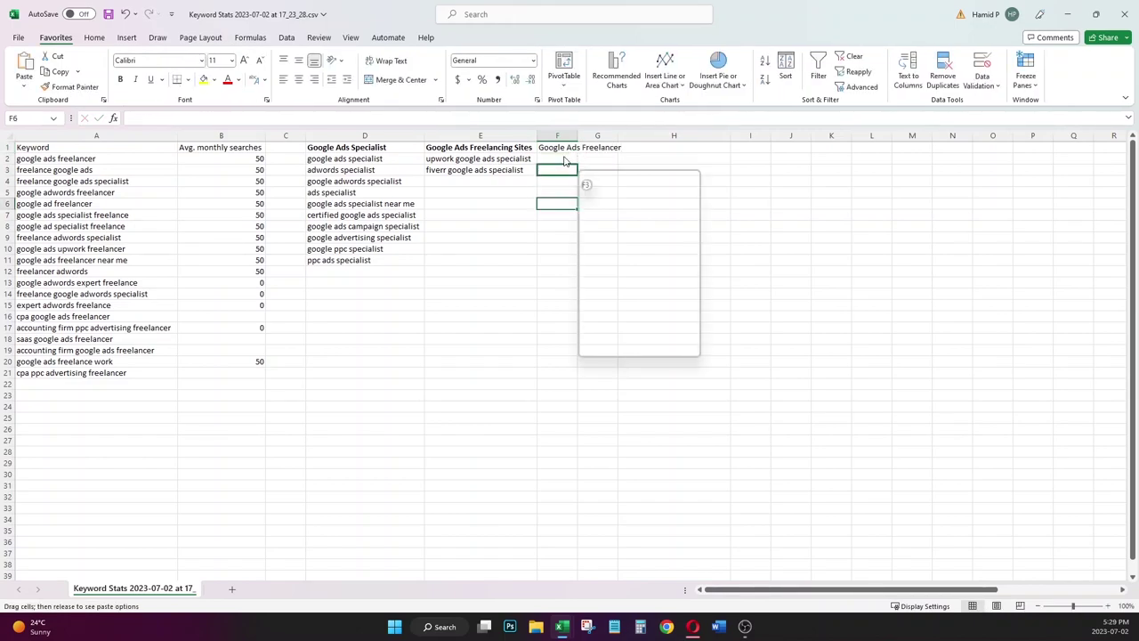
{"action": "key", "text": "Escape"}
{"action": "double_click", "coordinate": [578, 137]}
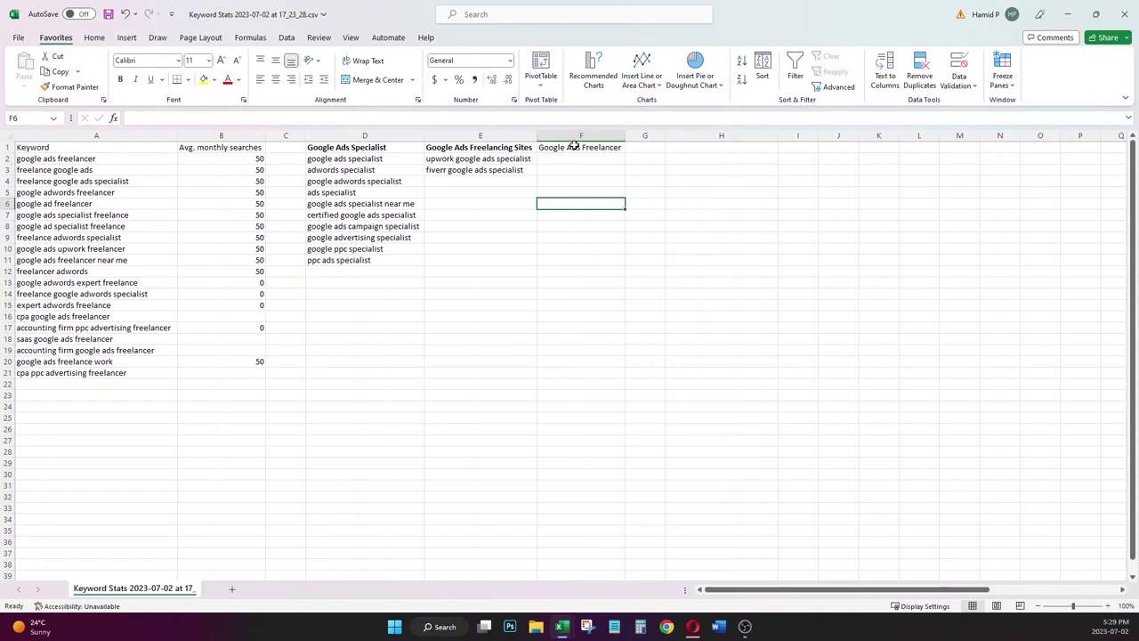
{"action": "left_click", "coordinate": [574, 147]}
{"action": "key", "text": "ctrl+b"}
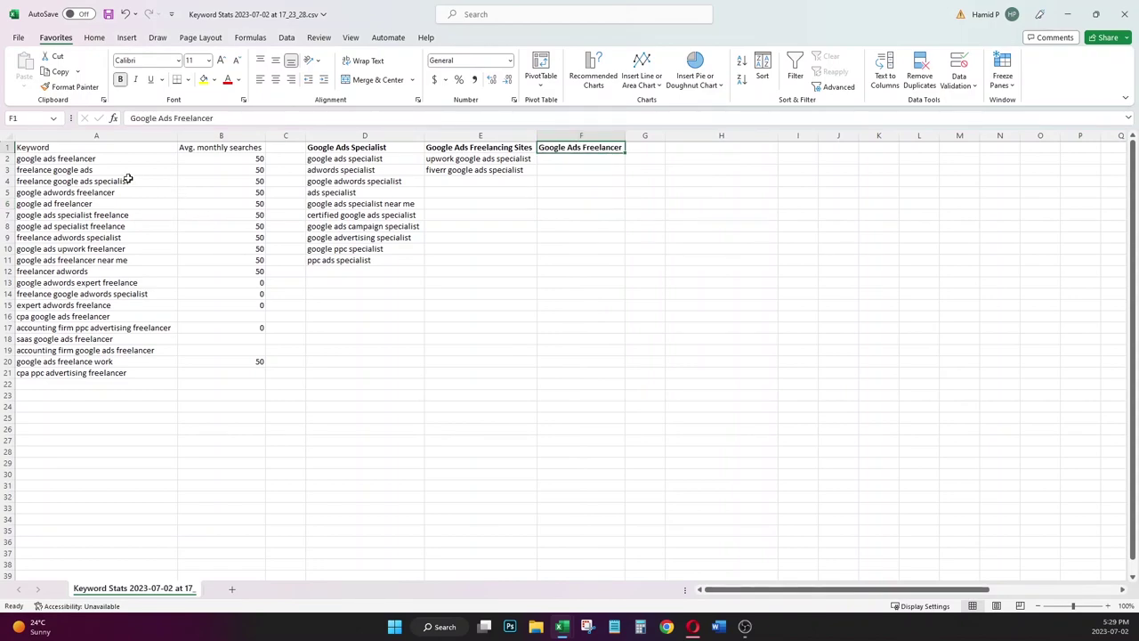
- Move the keywords in A2:A4 under the Google Ads Freelancer heading and widen column F to fit them
{"action": "left_click", "coordinate": [104, 168]}
{"action": "left_click_drag", "start_coordinate": [97, 159], "coordinate": [100, 182]}
{"action": "key", "text": "ctrl+c"}
{"action": "left_click", "coordinate": [559, 162]}
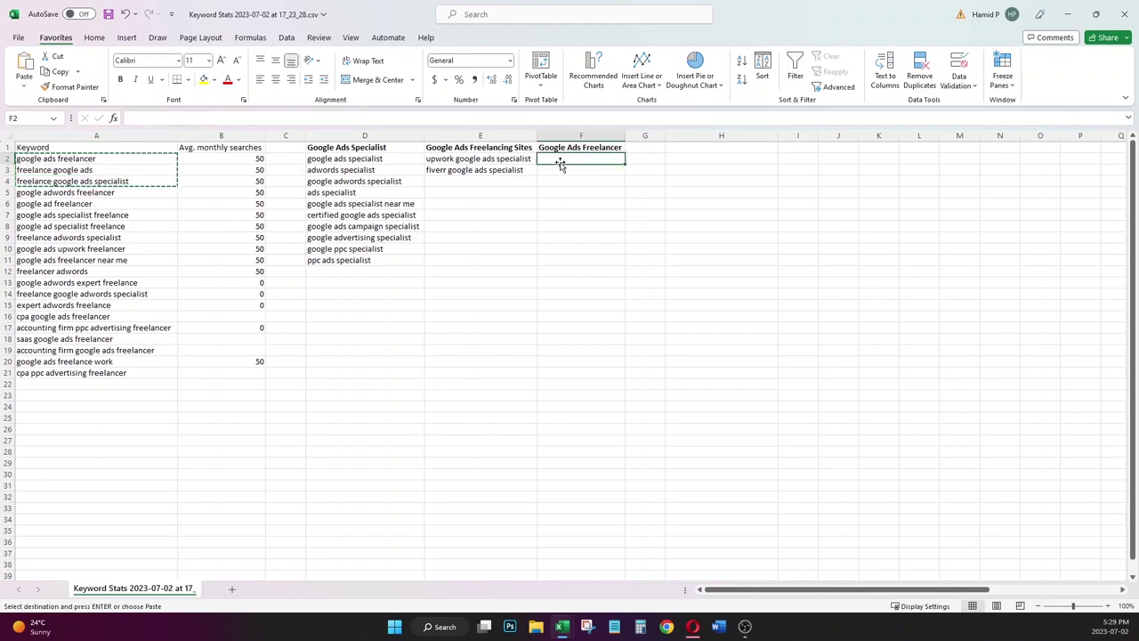
{"action": "key", "text": "ctrl+v"}
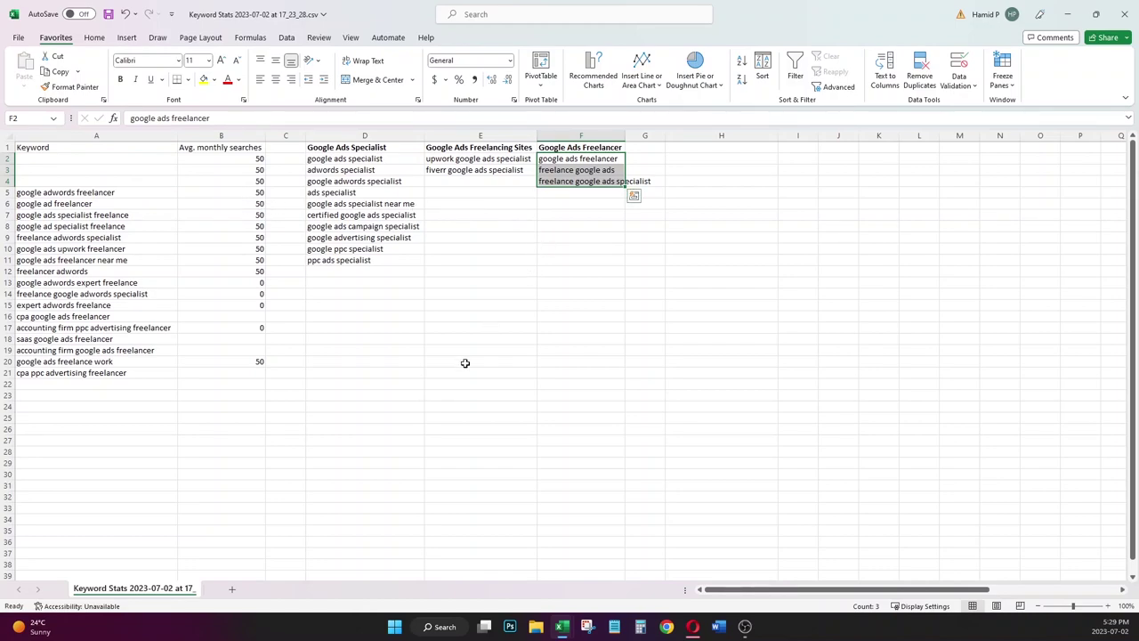
{"action": "left_click", "coordinate": [418, 349]}
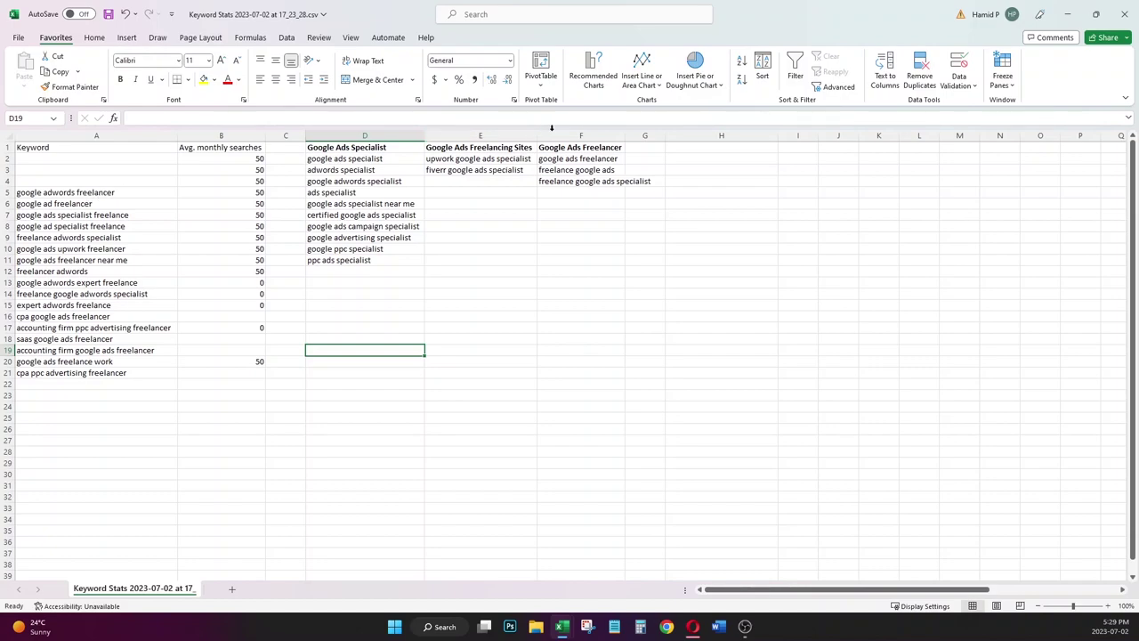
{"action": "double_click", "coordinate": [623, 134]}
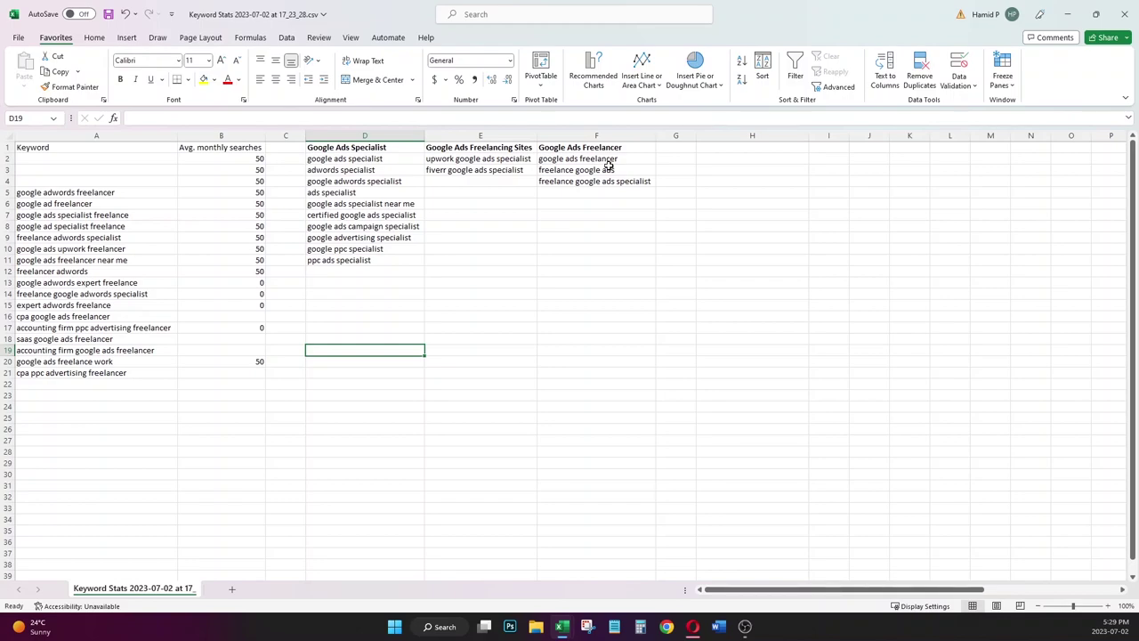
- Move the keywords in A5:A9 to the Google Ads Freelancer group, starting at F5
{"action": "left_click_drag", "start_coordinate": [56, 195], "coordinate": [58, 200]}
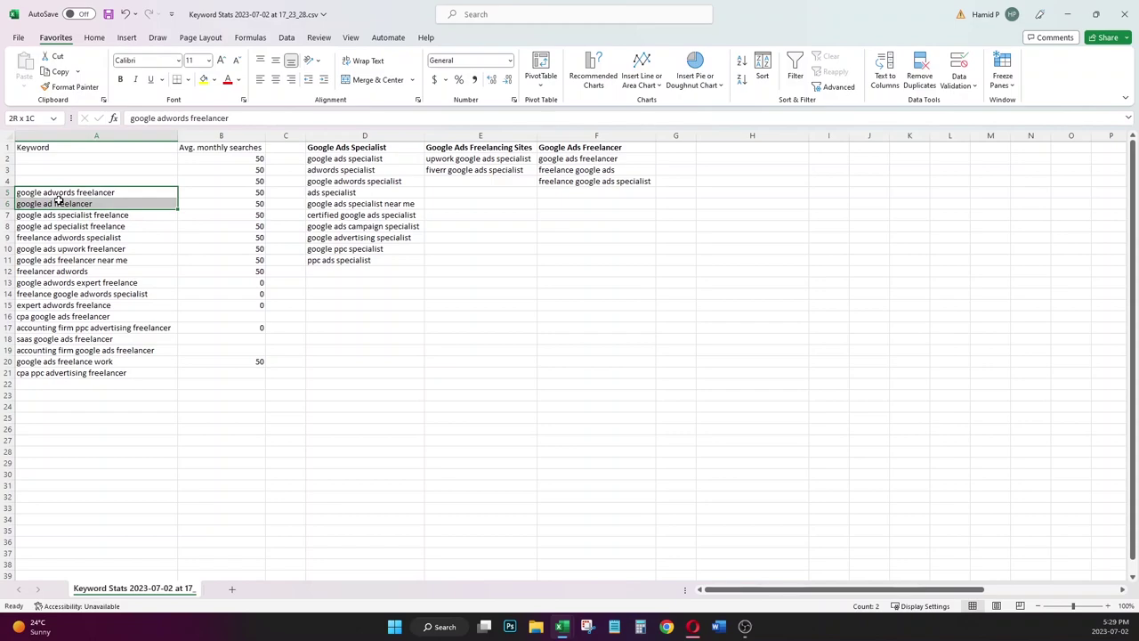
{"action": "left_click", "coordinate": [60, 196]}
{"action": "left_click_drag", "start_coordinate": [60, 195], "coordinate": [103, 233]}
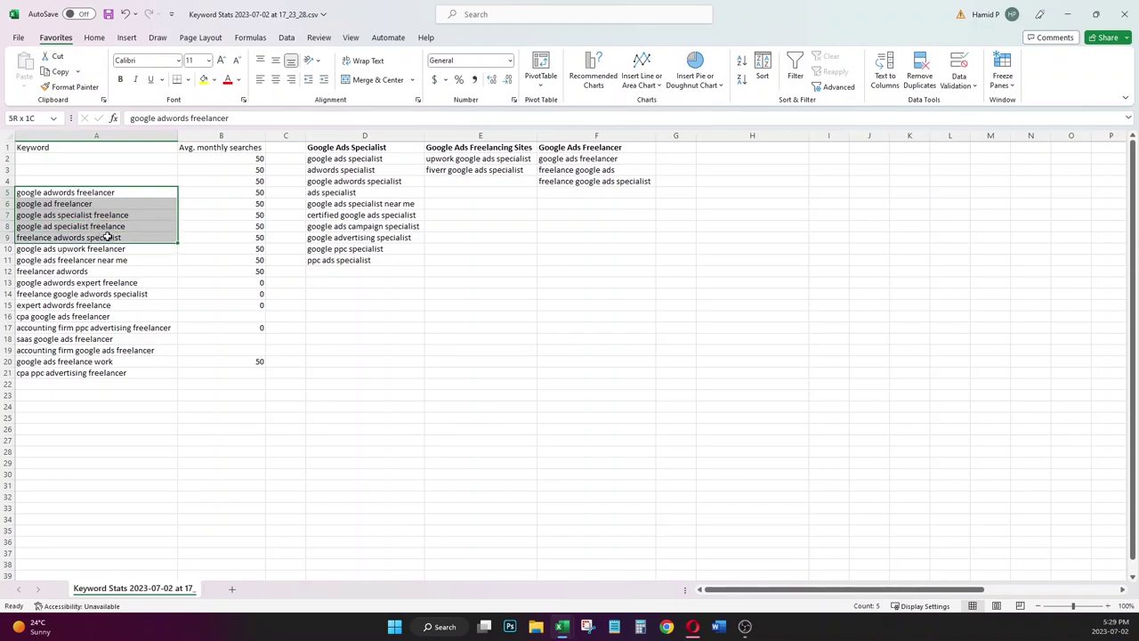
{"action": "key", "text": "ctrl+c"}
{"action": "left_click", "coordinate": [563, 189]}
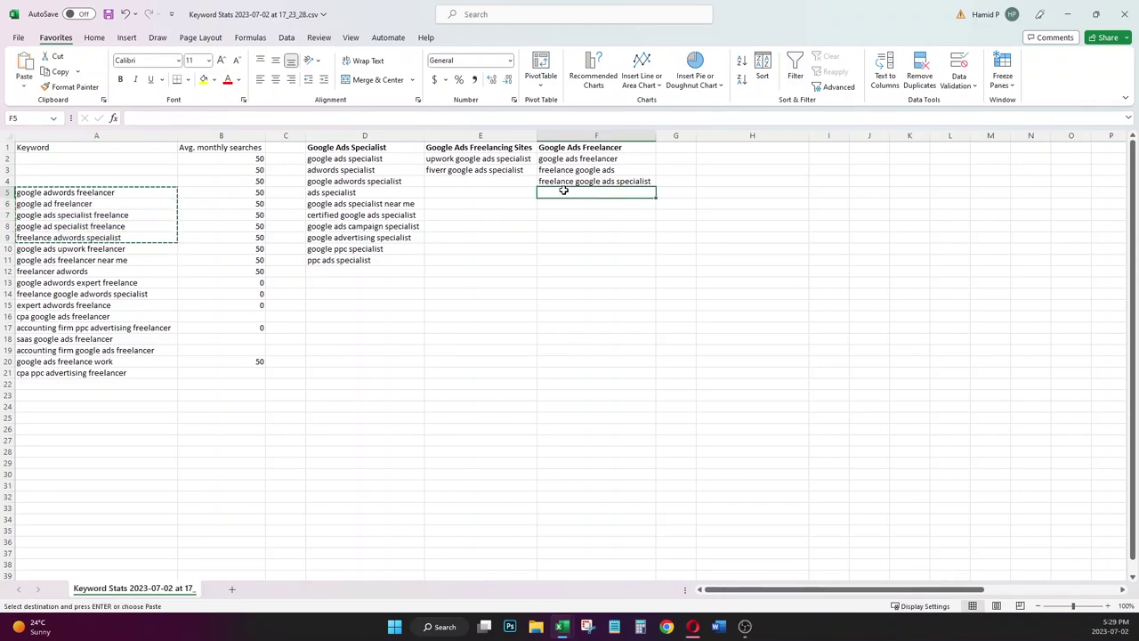
{"action": "key", "text": "ctrl+v"}
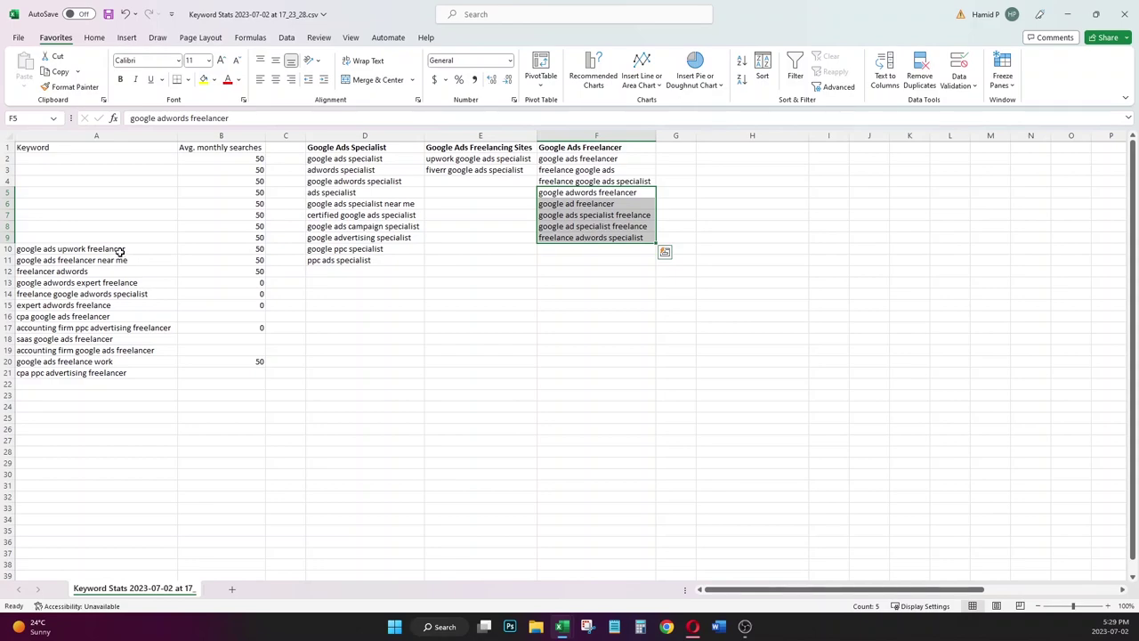
- Move the keyword "google ads upwork freelancer" to G2 and fit column G to it
{"action": "left_click_drag", "start_coordinate": [120, 251], "coordinate": [121, 259]}
{"action": "left_click", "coordinate": [122, 250]}
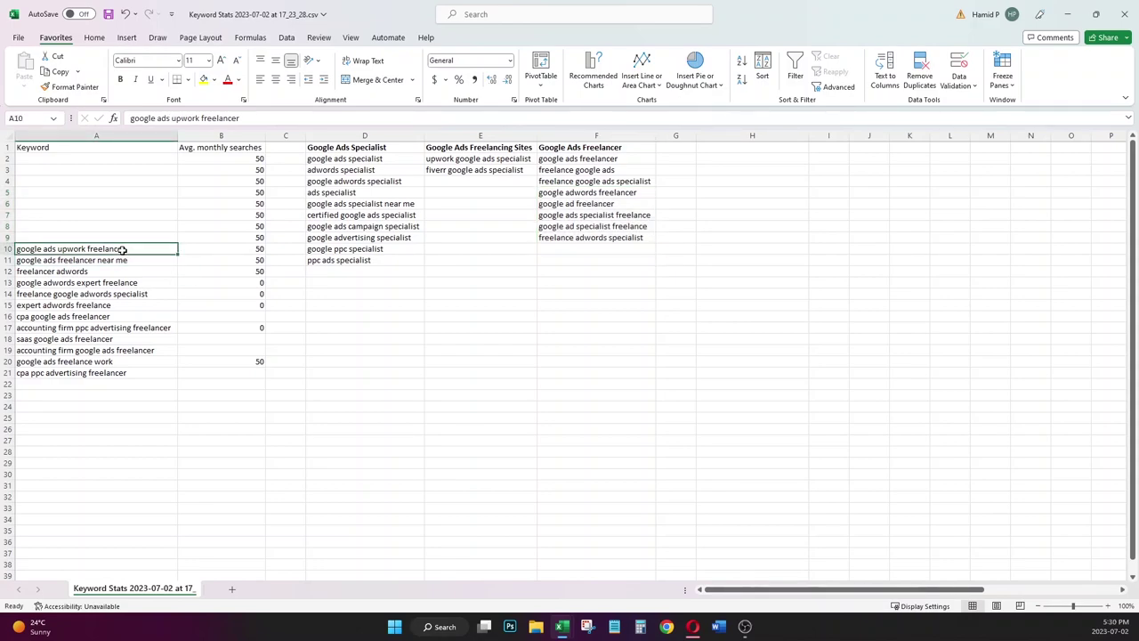
{"action": "key", "text": "ctrl+c"}
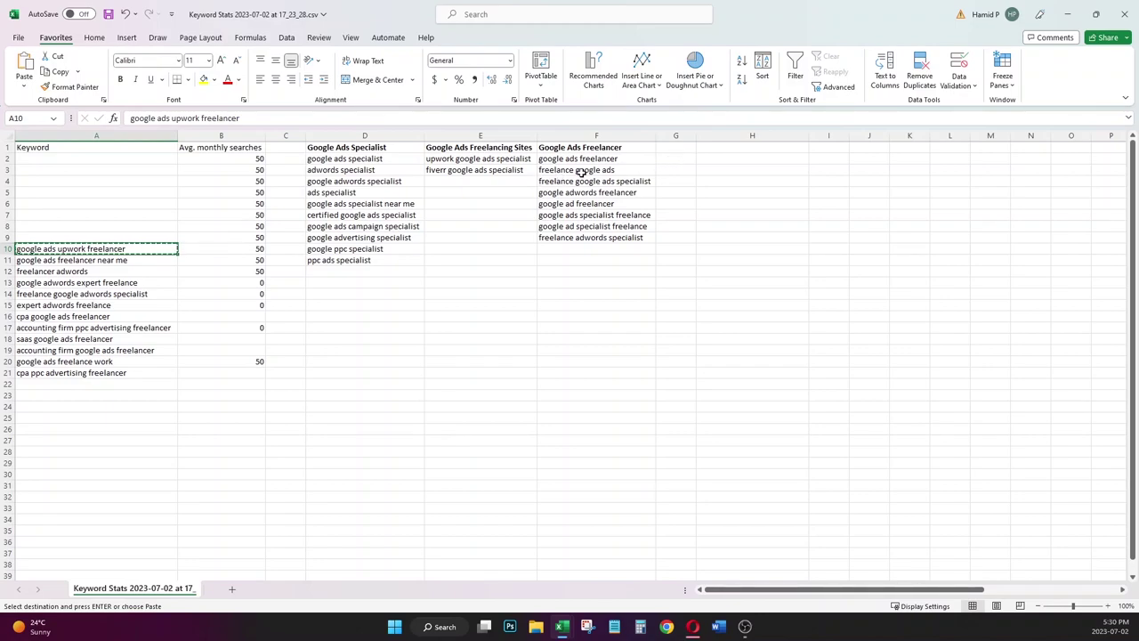
{"action": "left_click", "coordinate": [686, 161]}
{"action": "key", "text": "ctrl+v"}
{"action": "double_click", "coordinate": [695, 143]}
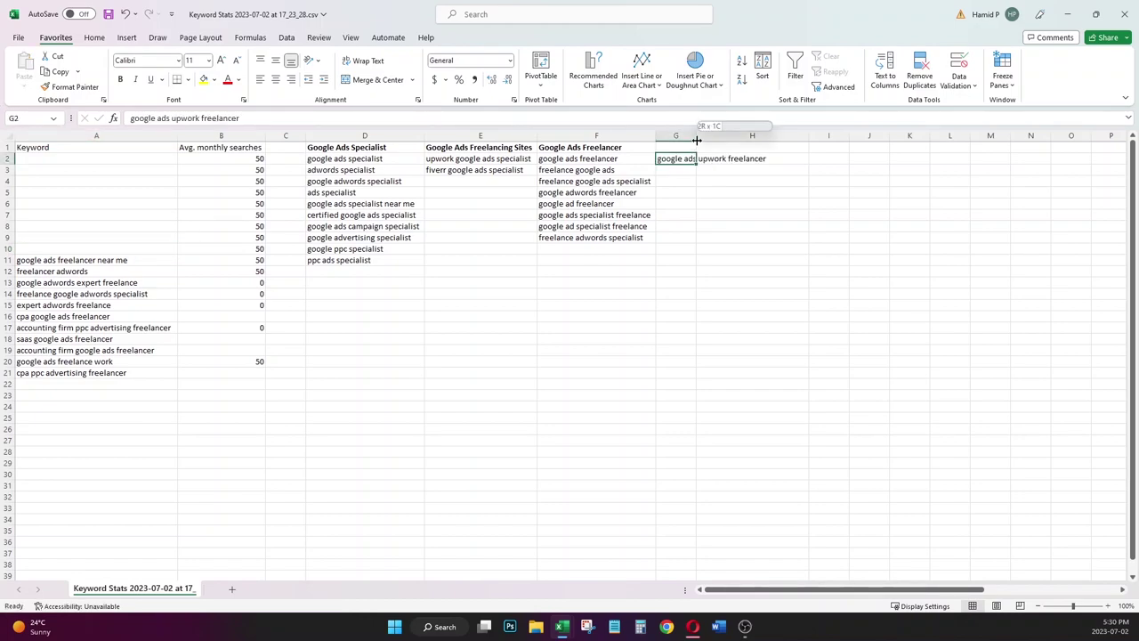
- Copy the Google Ads Freelancing Sites heading from E1 to G1
{"action": "left_click", "coordinate": [499, 149]}
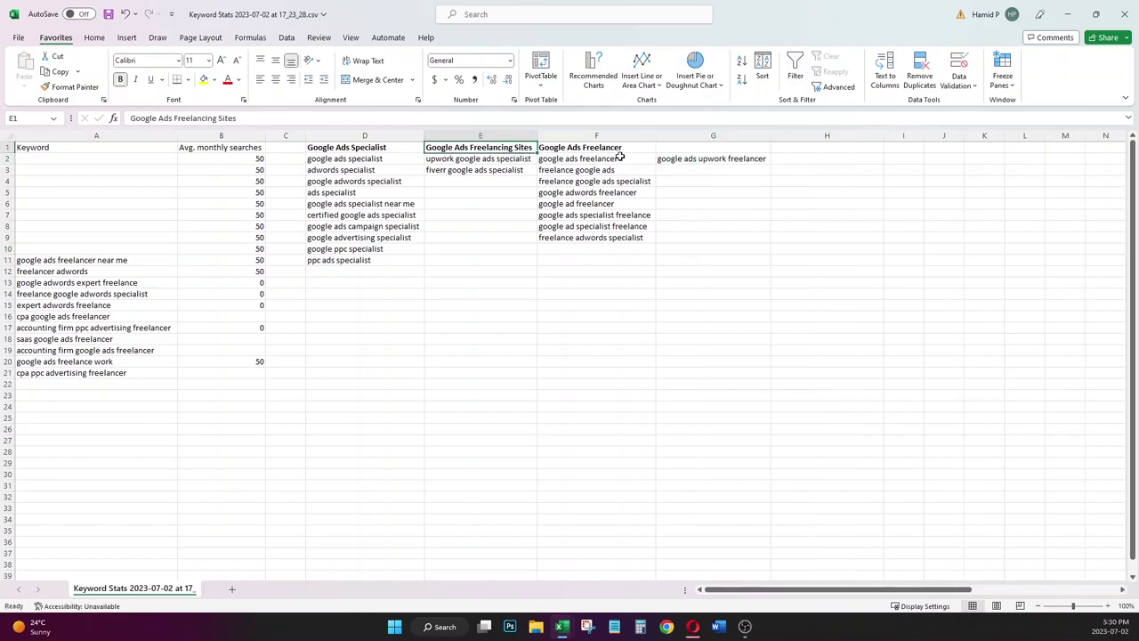
{"action": "key", "text": "ctrl+c"}
{"action": "left_click", "coordinate": [690, 150]}
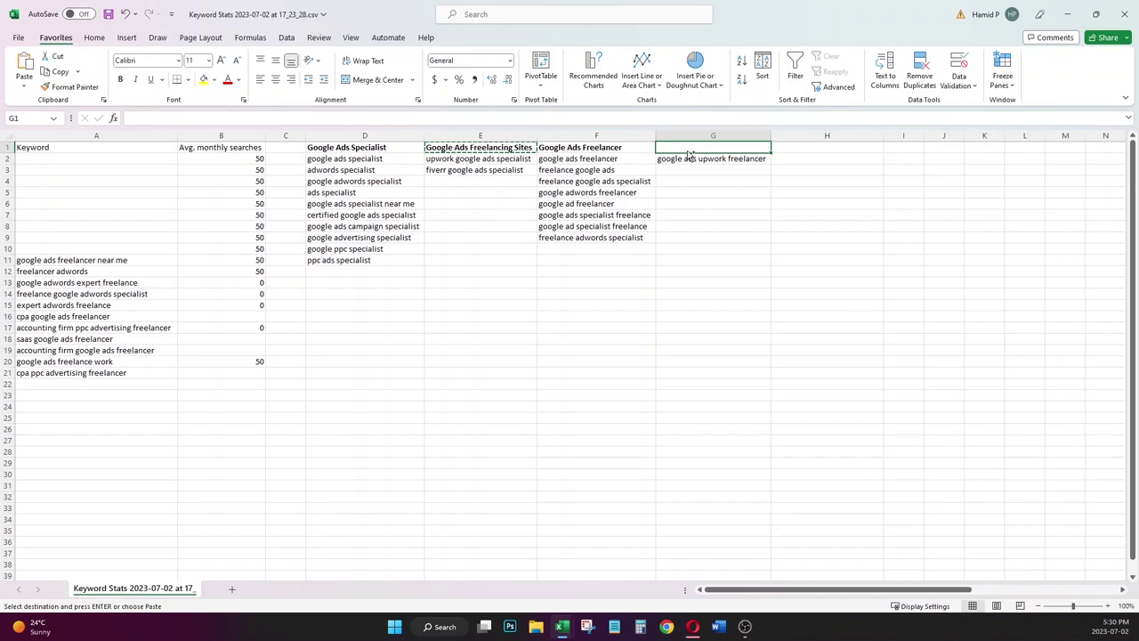
{"action": "key", "text": "ctrl+v"}
{"action": "double_click", "coordinate": [499, 149]}
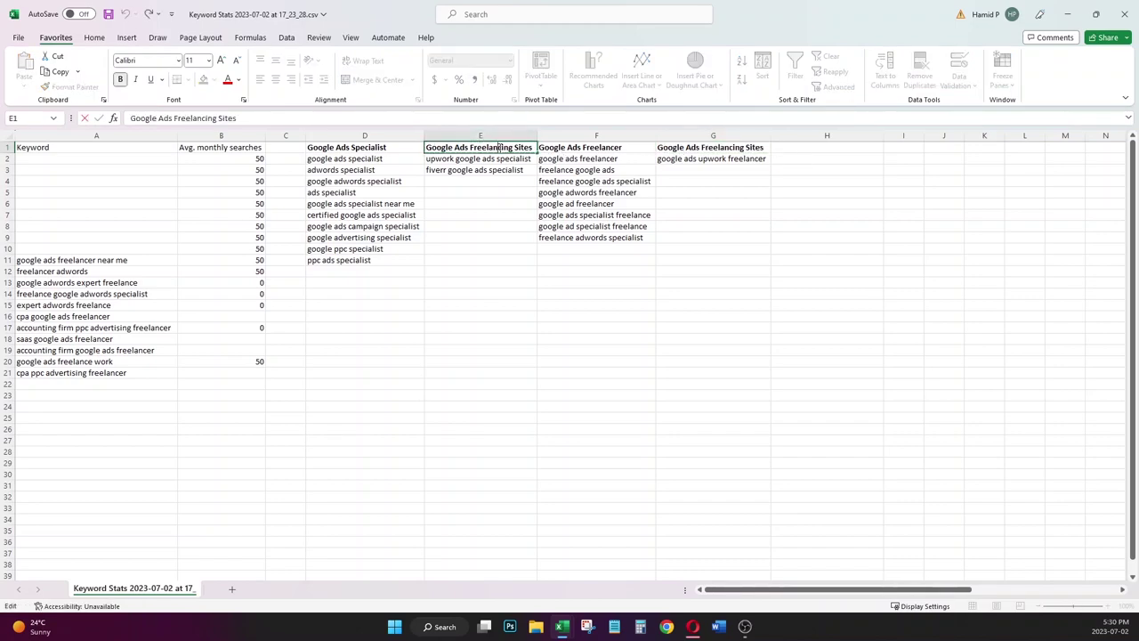
{"action": "double_click", "coordinate": [499, 148]}
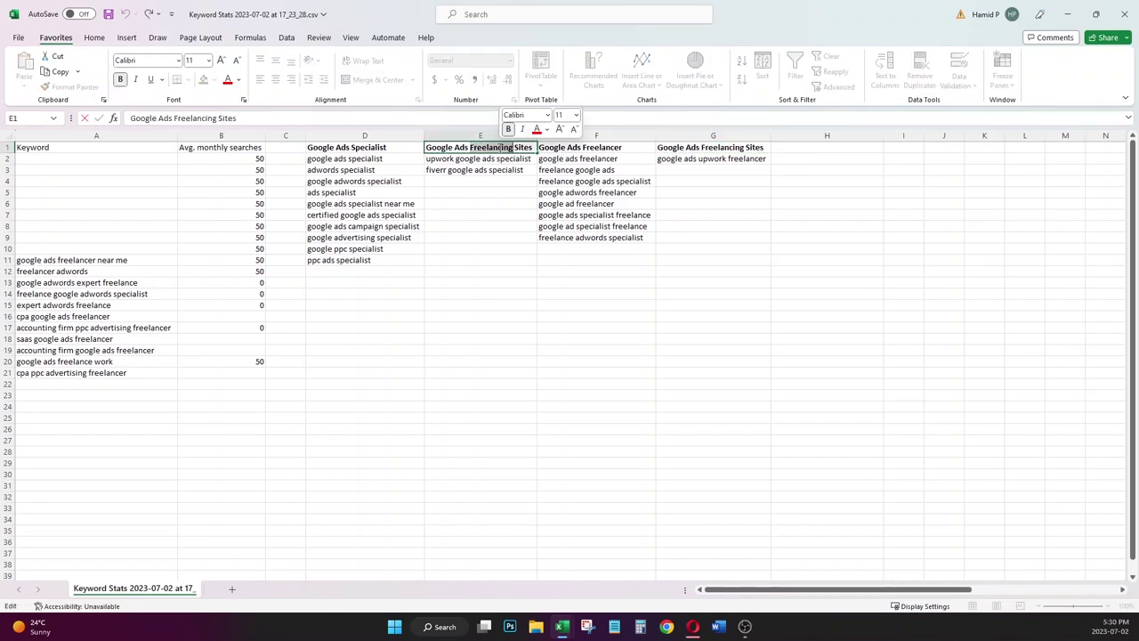
{"action": "left_click", "coordinate": [679, 149]}
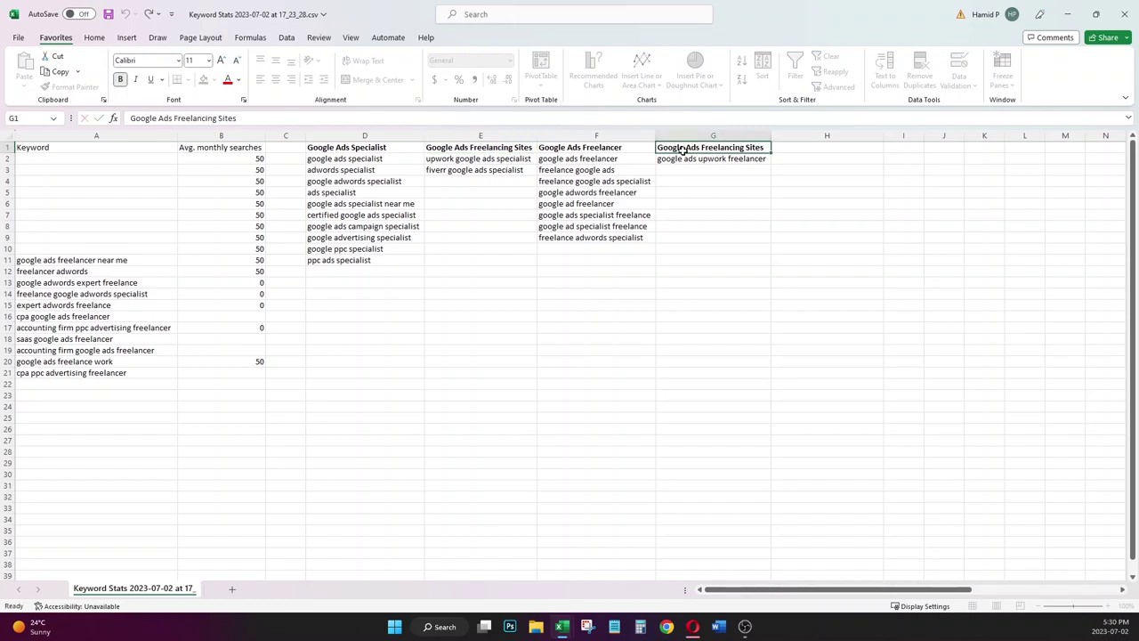
{"action": "left_click_drag", "start_coordinate": [682, 152], "coordinate": [682, 158]}
{"action": "left_click_drag", "start_coordinate": [521, 149], "coordinate": [505, 169]}
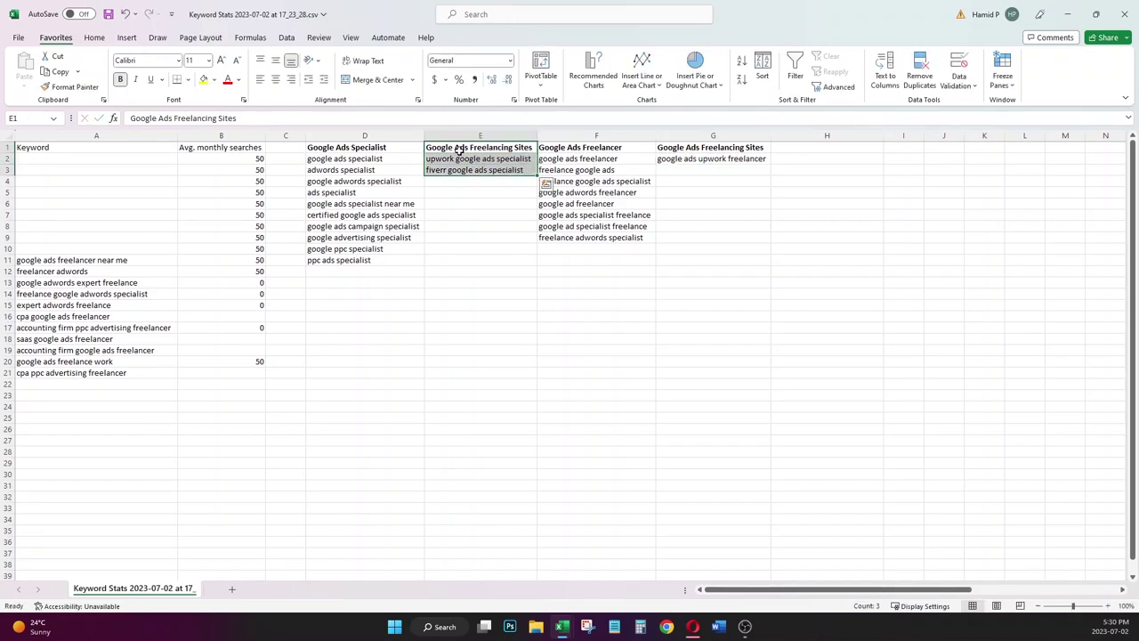
{"action": "left_click", "coordinate": [695, 156]}
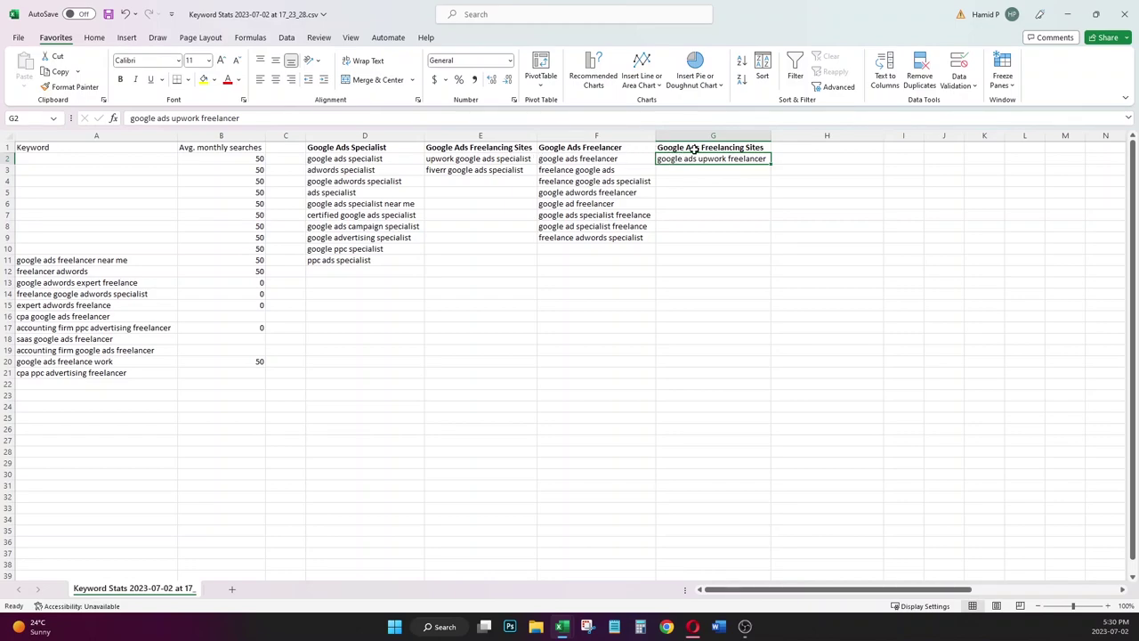
{"action": "double_click", "coordinate": [717, 148]}
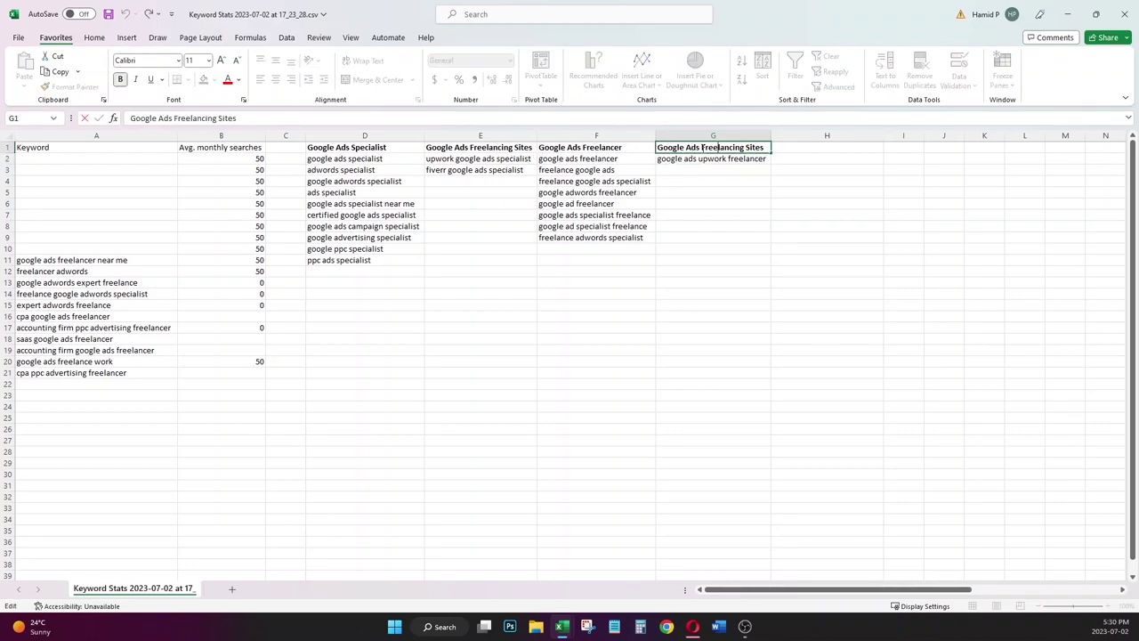
{"action": "left_click_drag", "start_coordinate": [702, 149], "coordinate": [654, 147]}
- Rename the heading in E1 as "Freelancing Sites - Specialist"
{"action": "double_click", "coordinate": [487, 148]}
{"action": "left_click_drag", "start_coordinate": [472, 147], "coordinate": [416, 148]}
{"action": "key", "text": "BackSpace"}
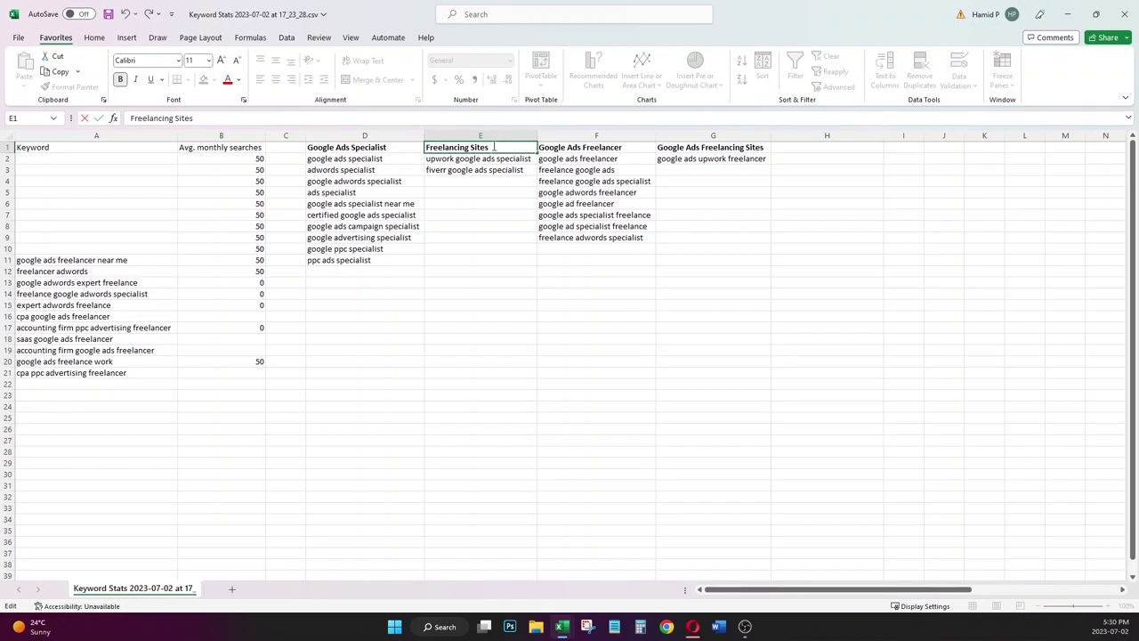
{"action": "type", "text": "- Specialist"}
{"action": "left_click", "coordinate": [554, 170]}
- Copy the "Freelancing Sites - Specialist" heading over the heading in G1
{"action": "left_click", "coordinate": [524, 157]}
{"action": "left_click", "coordinate": [520, 148]}
{"action": "key", "text": "ctrl+c"}
{"action": "left_click", "coordinate": [681, 145]}
{"action": "key", "text": "ctrl+v"}
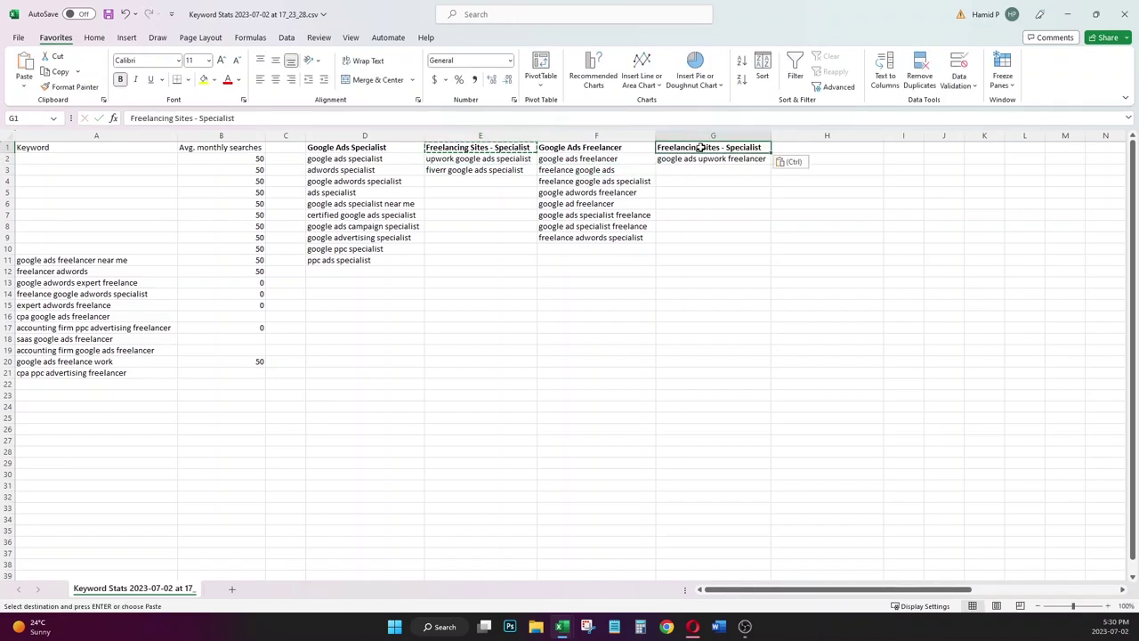
- Rename the heading in G1 as "Freelancing Sites - Freelancer"
{"action": "double_click", "coordinate": [735, 147]}
{"action": "type", "text": "Freelancer"}
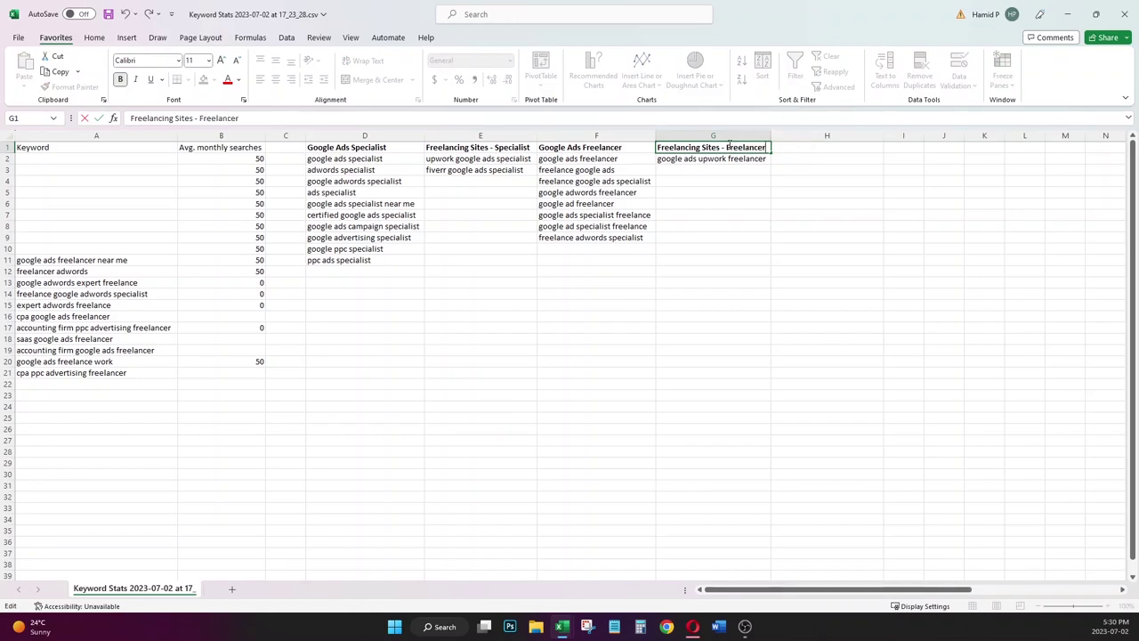
{"action": "key", "text": "Return"}
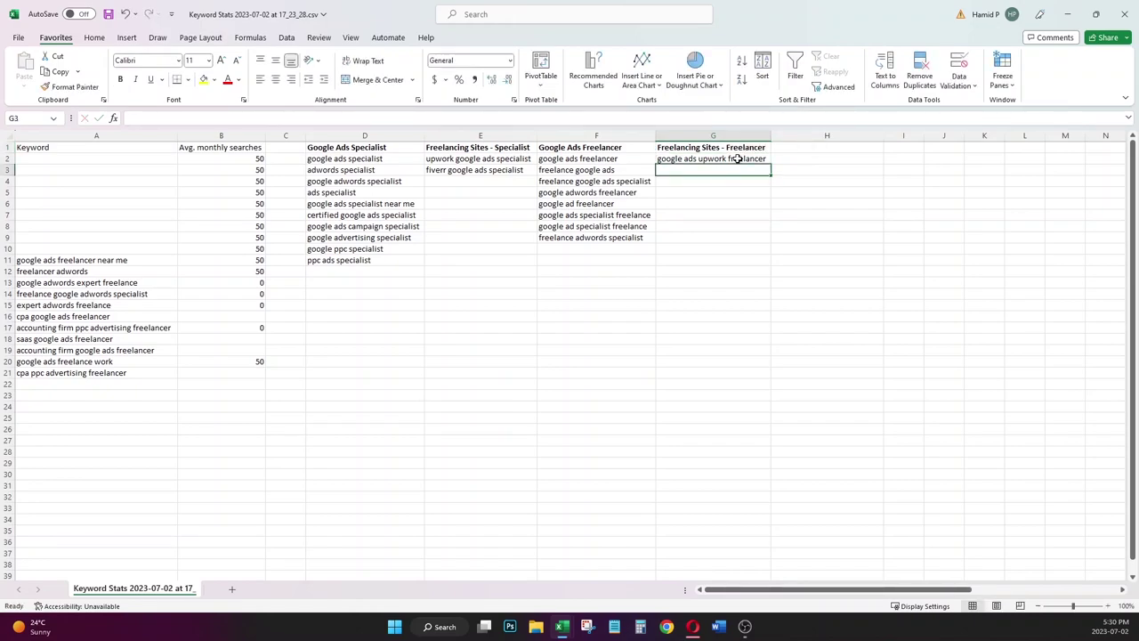
{"action": "left_click_drag", "start_coordinate": [737, 157], "coordinate": [738, 147]}
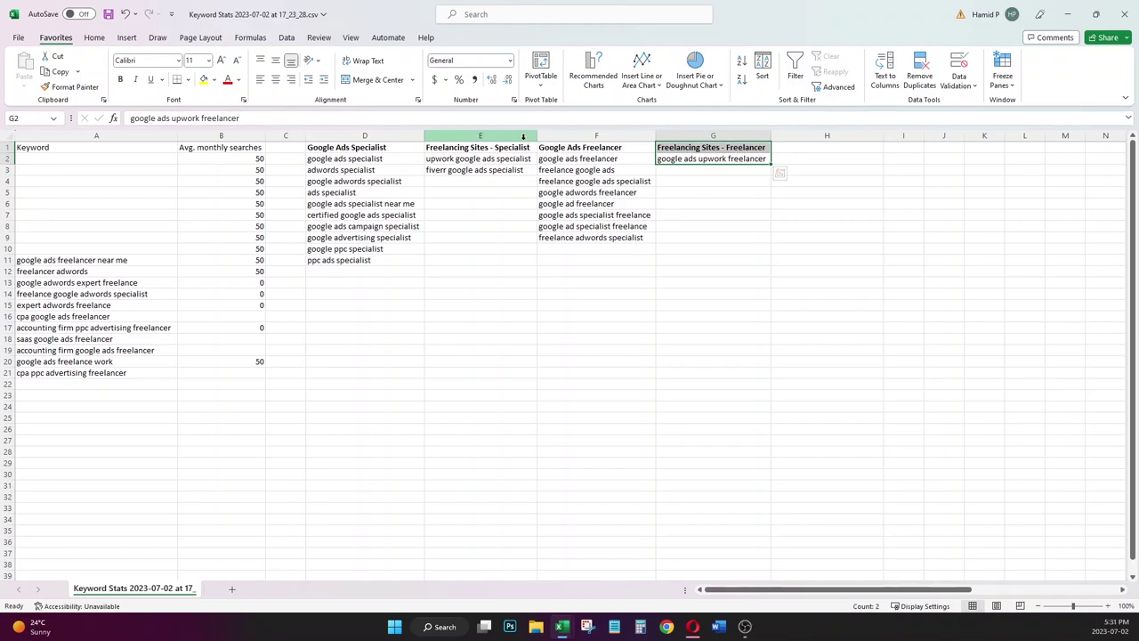
{"action": "left_click", "coordinate": [523, 136]}
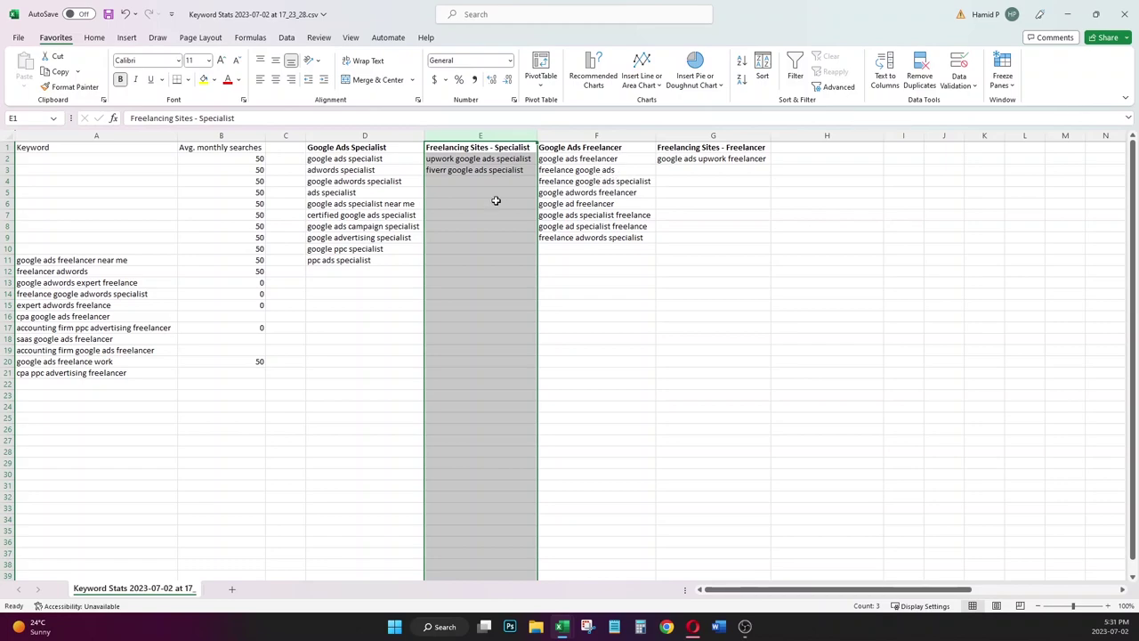
- Duplicate the G2 keyword into G3 and change it to "google ads fiverr freelancer"
{"action": "left_click", "coordinate": [676, 174]}
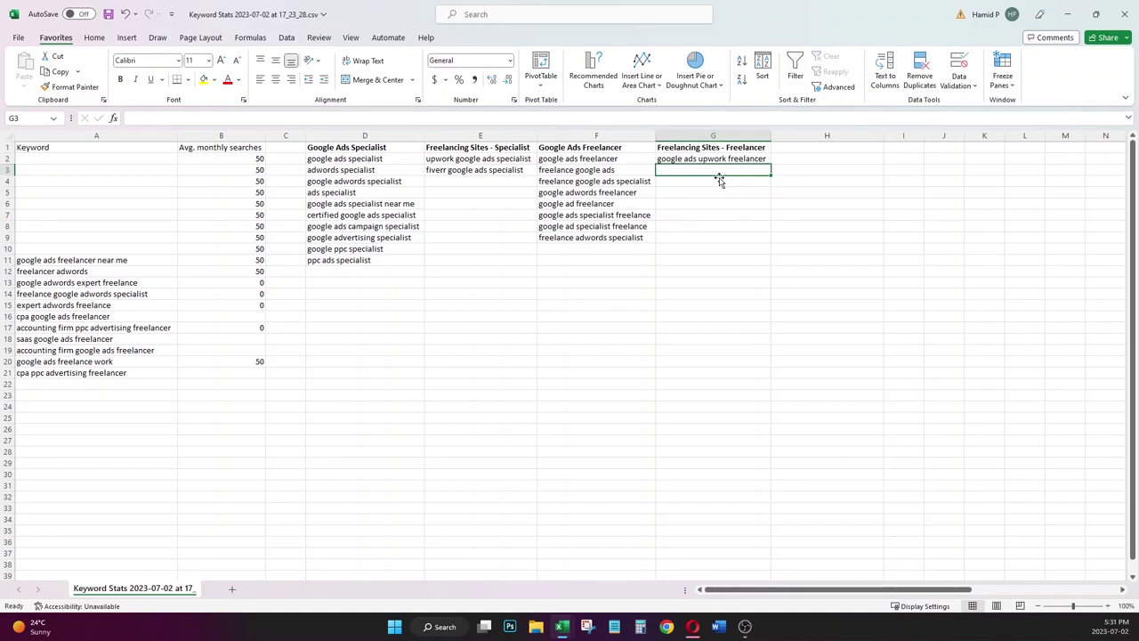
{"action": "key", "text": "ctrl+d"}
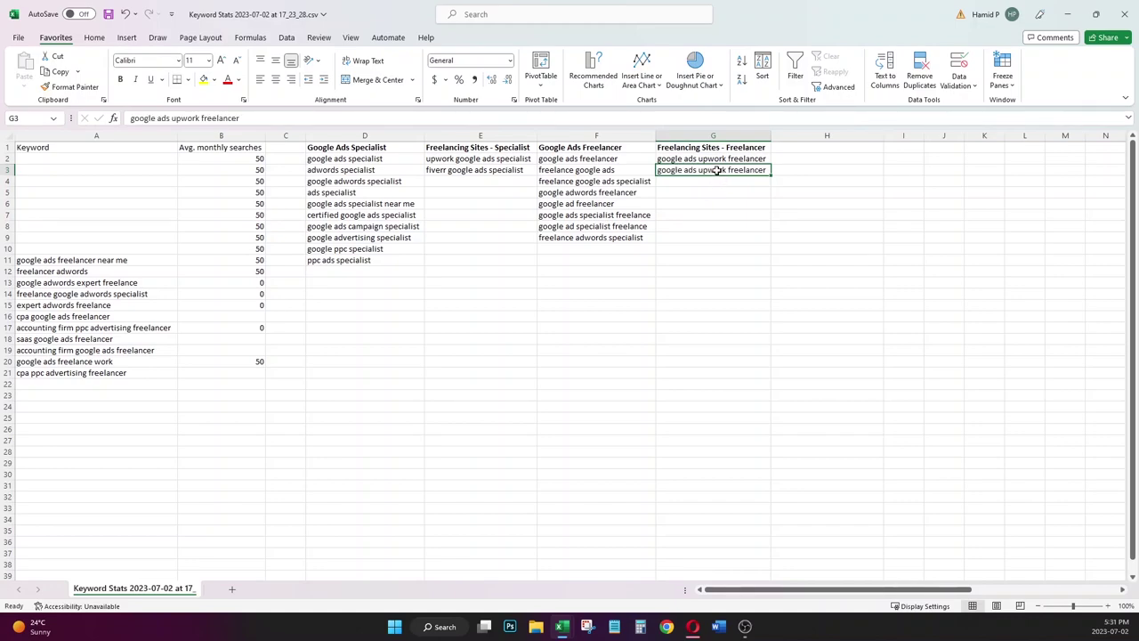
{"action": "double_click", "coordinate": [716, 170]}
{"action": "type", "text": "fiverr"}
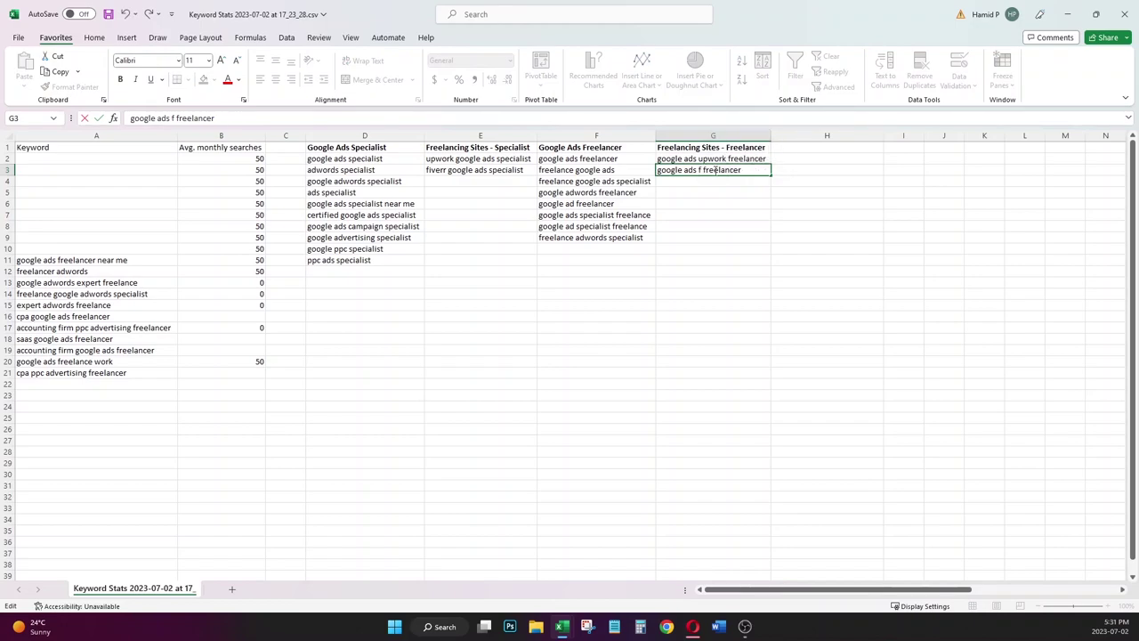
{"action": "left_click", "coordinate": [750, 254]}
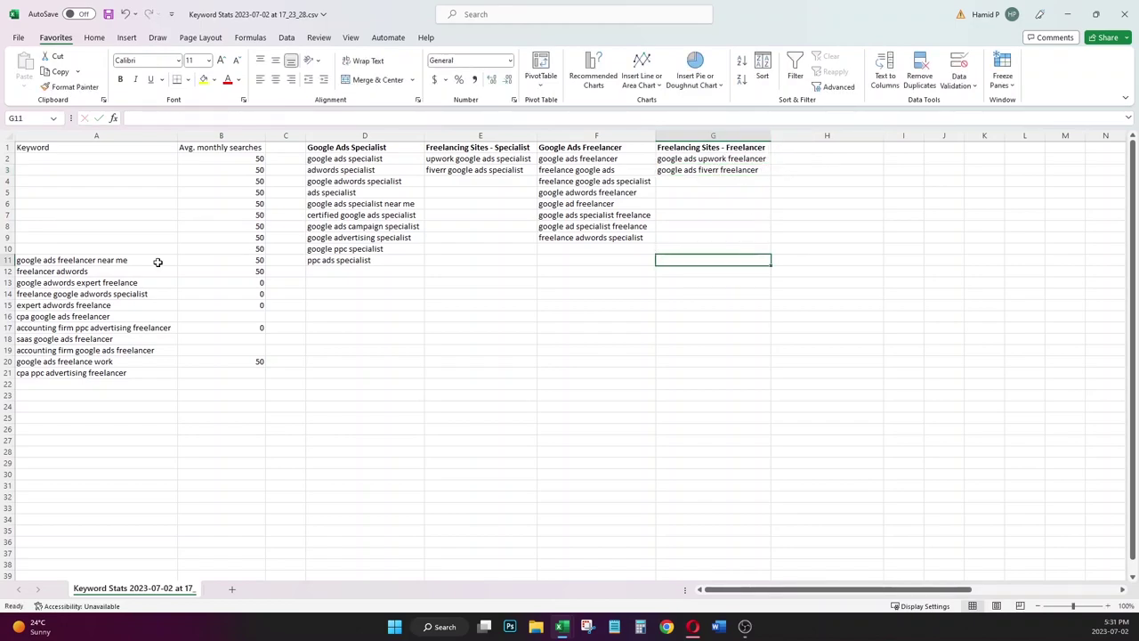
- Move the keywords "google ads freelancer near me" and "freelancer adwords" from column A to F10 and F11
{"action": "left_click", "coordinate": [137, 259]}
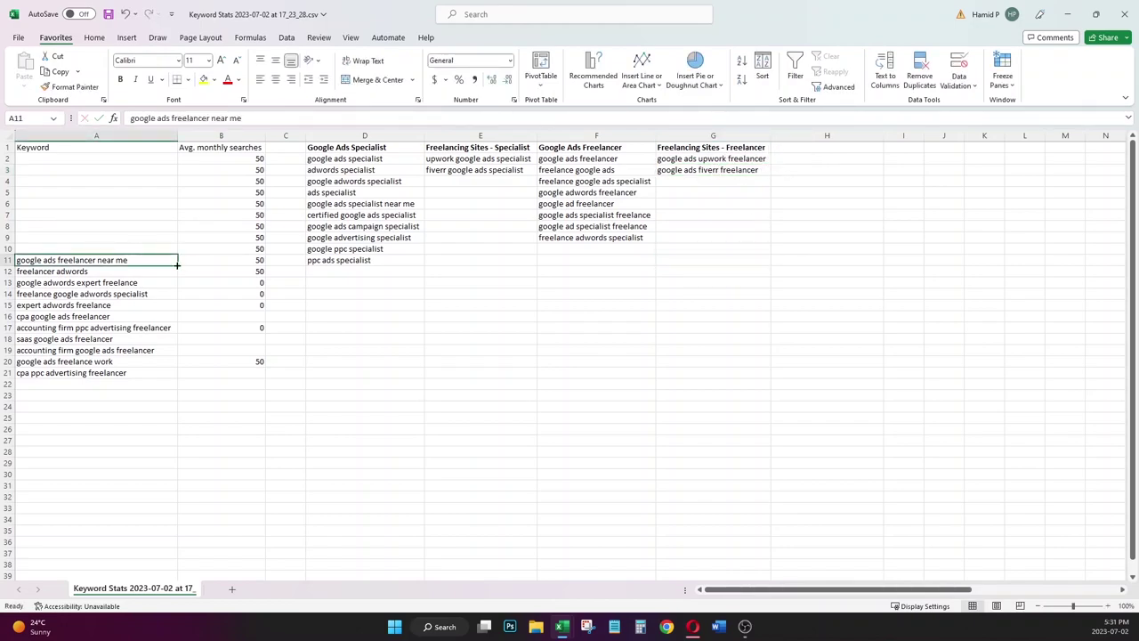
{"action": "key", "text": "ctrl+x"}
{"action": "left_click", "coordinate": [575, 249]}
{"action": "key", "text": "ctrl+v"}
{"action": "left_click", "coordinate": [88, 272]}
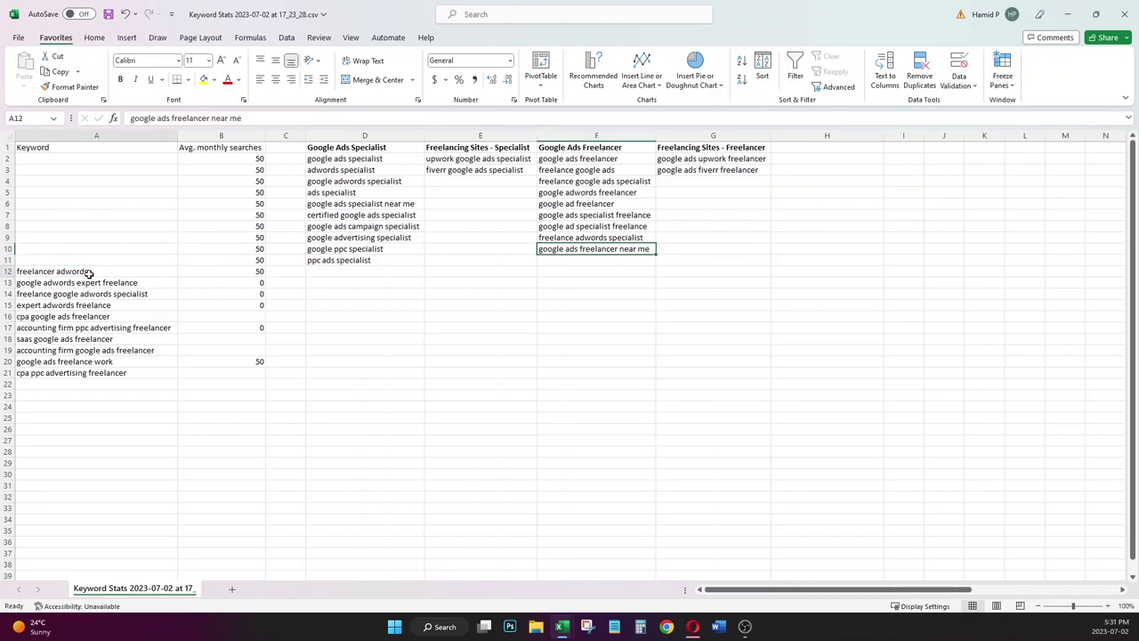
{"action": "key", "text": "ctrl+x"}
{"action": "left_click", "coordinate": [593, 259]}
{"action": "key", "text": "ctrl+v"}
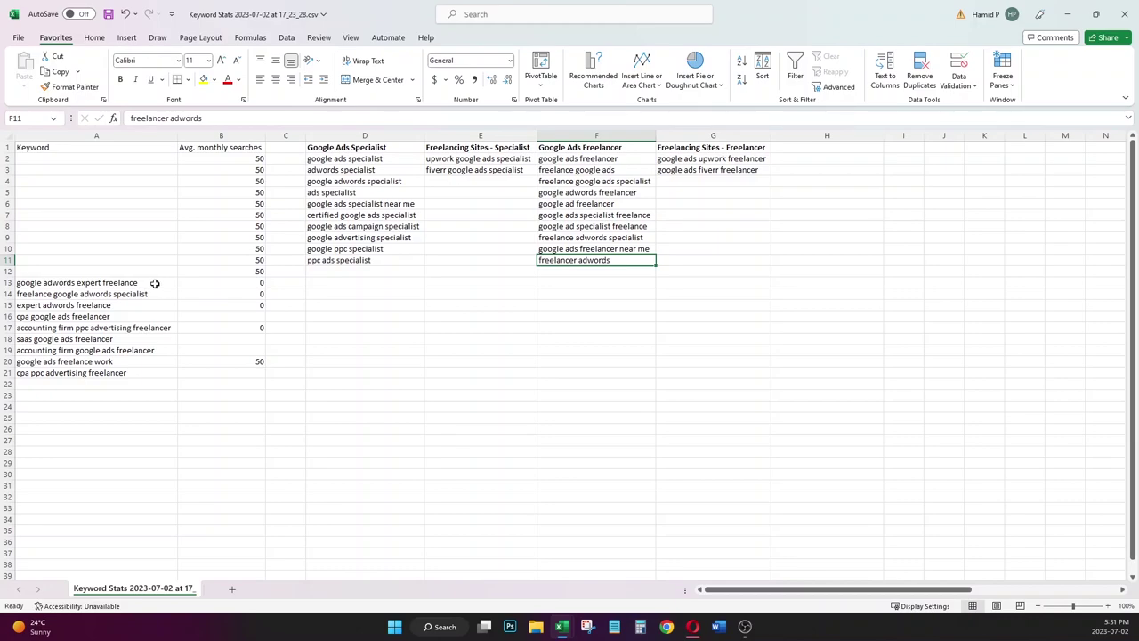
- Move the keywords "expert adwords freelance" and "saas google ads freelancer" from column A to F12 and F13
{"action": "left_click", "coordinate": [93, 304]}
{"action": "key", "text": "ctrl+c"}
{"action": "left_click", "coordinate": [590, 271]}
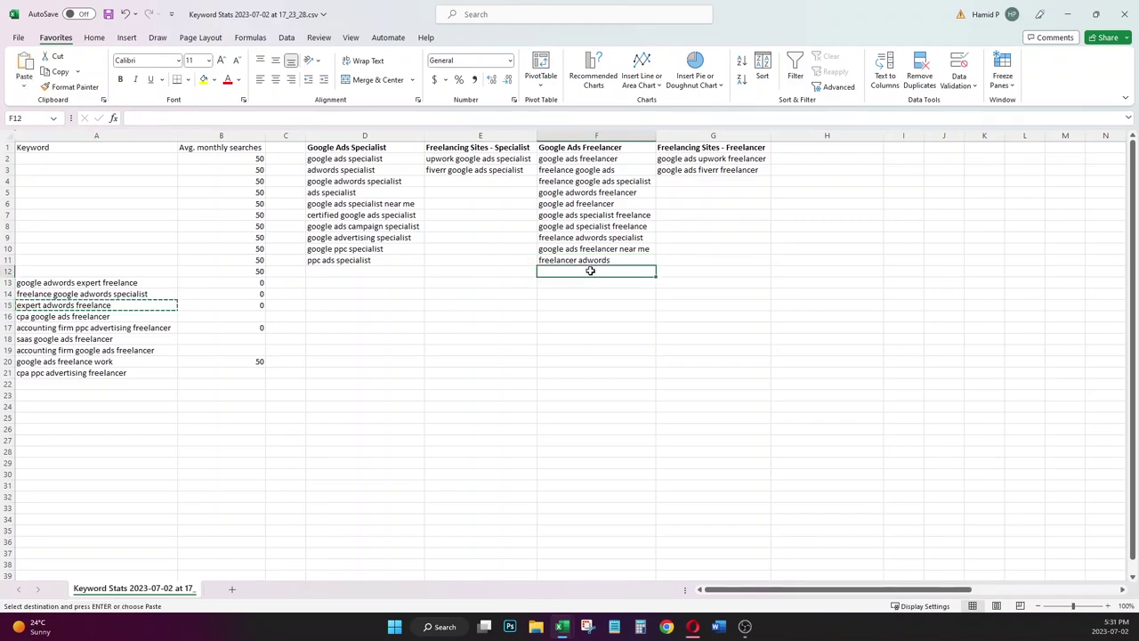
{"action": "key", "text": "ctrl+v"}
{"action": "left_click", "coordinate": [131, 330]}
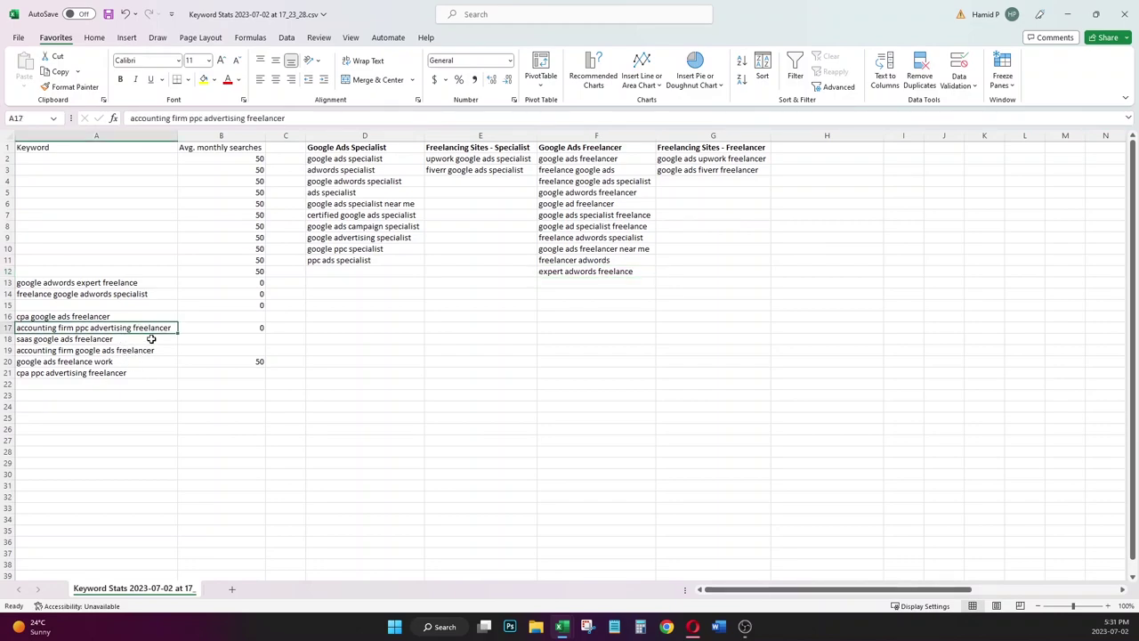
{"action": "left_click", "coordinate": [92, 341]}
{"action": "key", "text": "ctrl+x"}
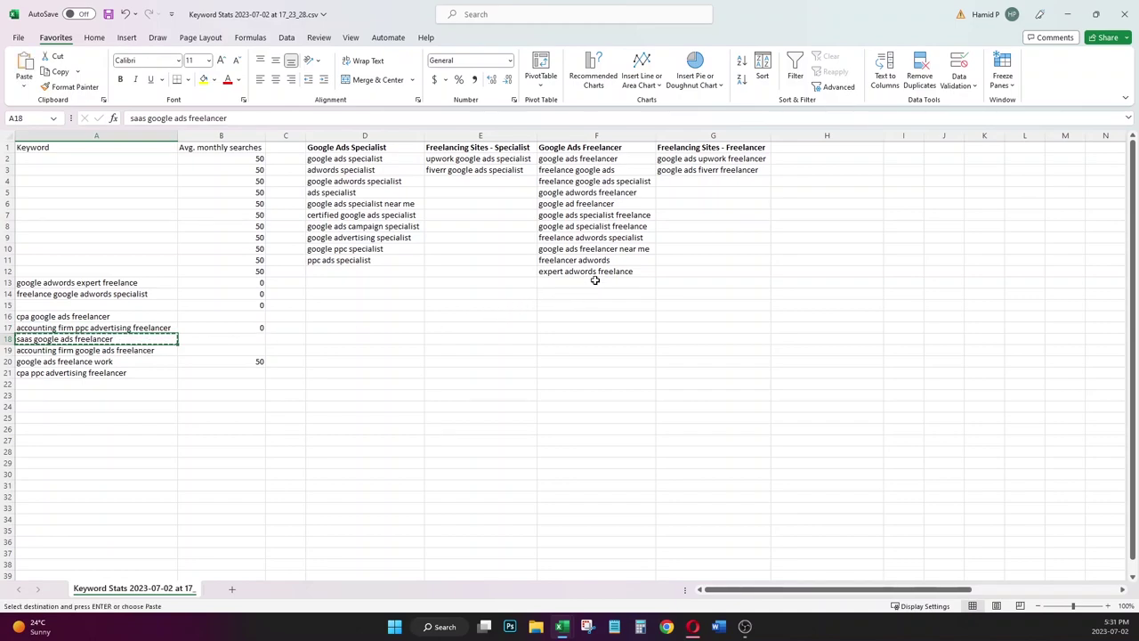
{"action": "left_click", "coordinate": [595, 282]}
{"action": "key", "text": "ctrl+v"}
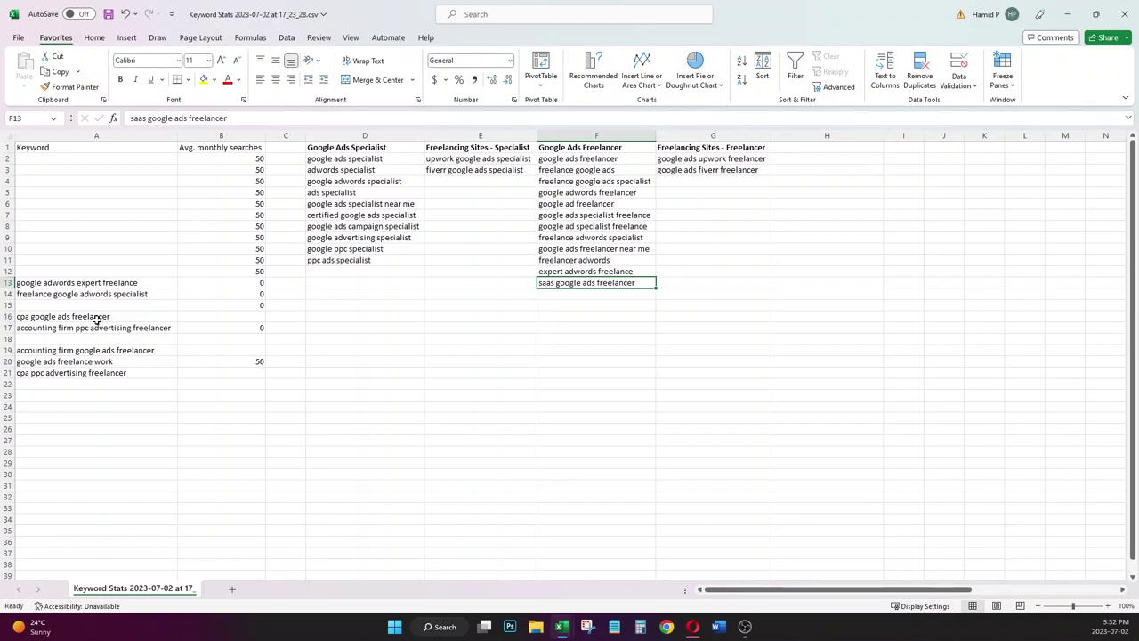
- Clear the leftover keywords from A13 down and all average monthly search values below the column B header
{"action": "left_click", "coordinate": [97, 317]}
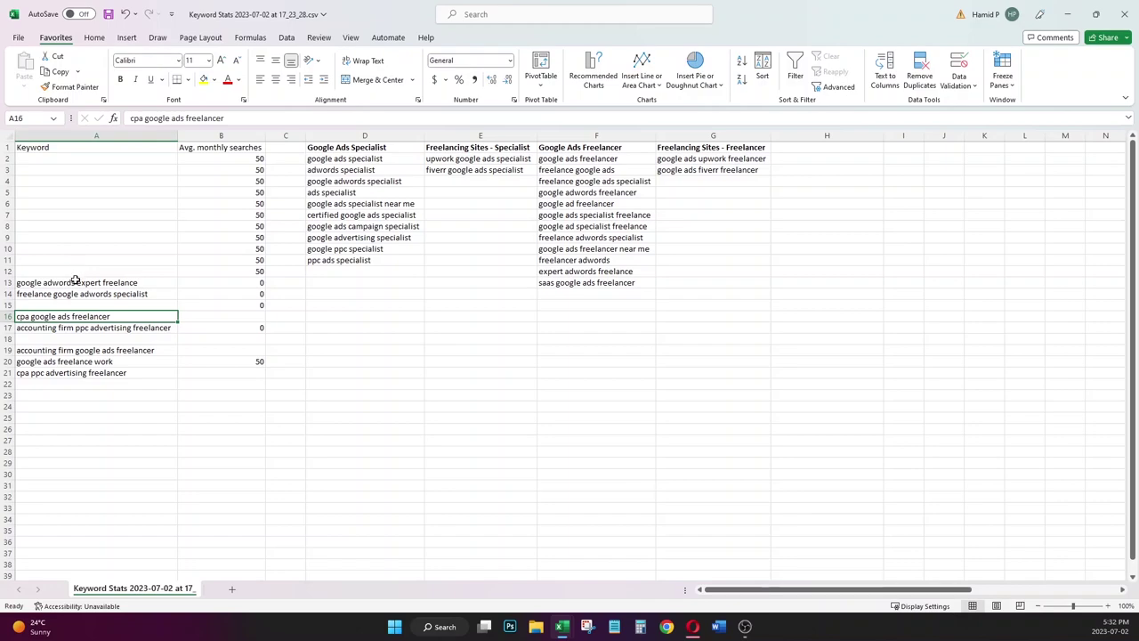
{"action": "left_click_drag", "start_coordinate": [76, 282], "coordinate": [74, 395]}
{"action": "key", "text": "Delete"}
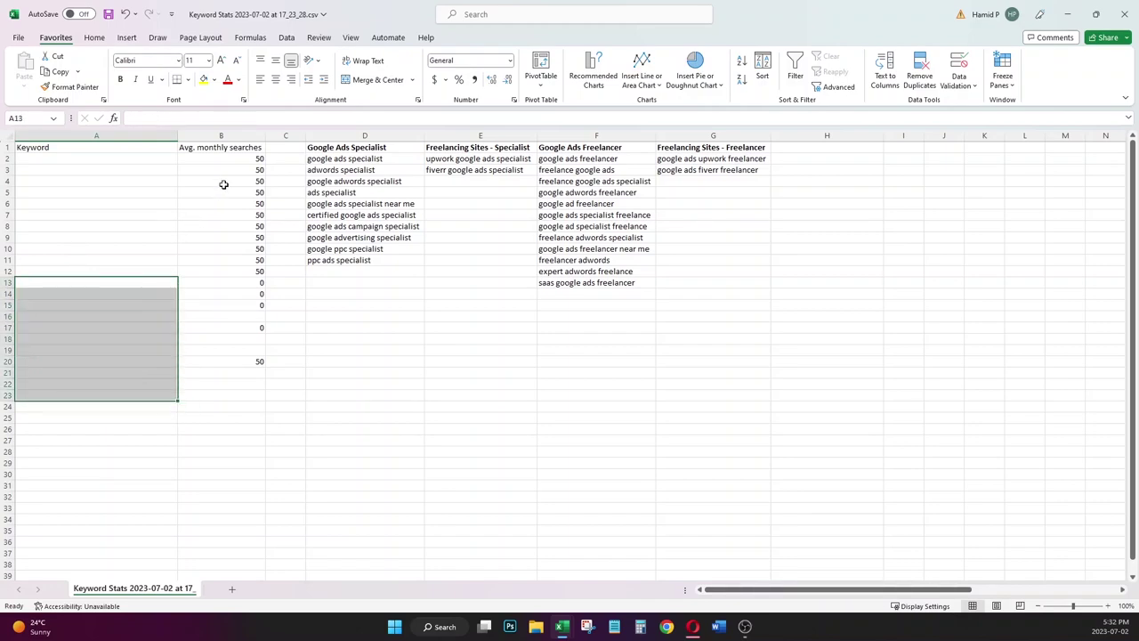
{"action": "left_click_drag", "start_coordinate": [222, 160], "coordinate": [221, 385]}
{"action": "key", "text": "Delete"}
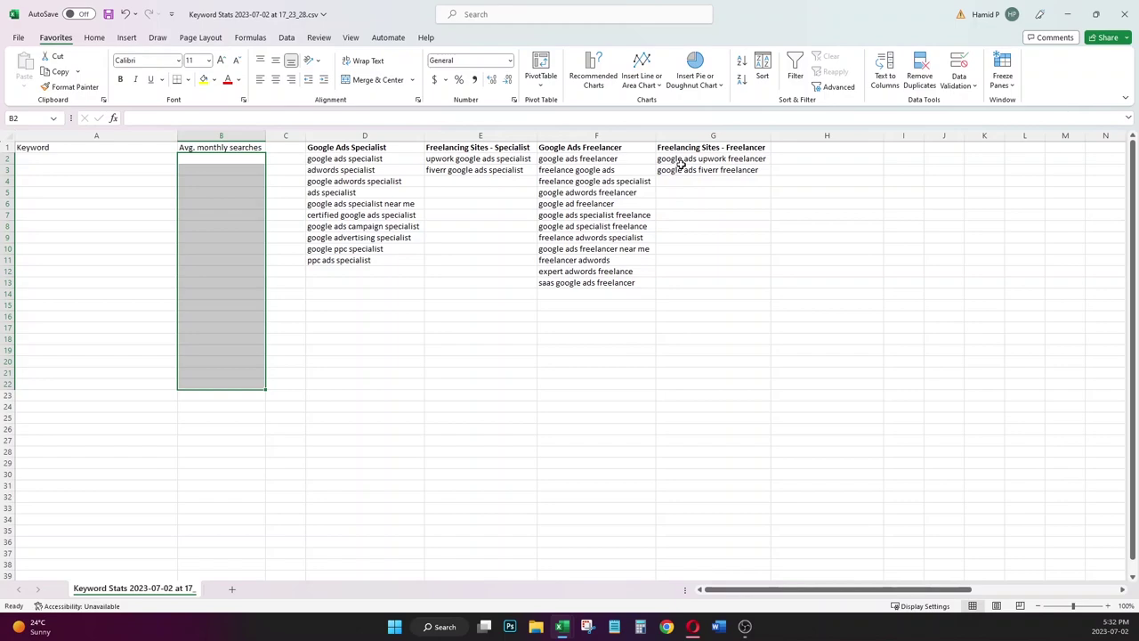
{"action": "left_click", "coordinate": [671, 205]}
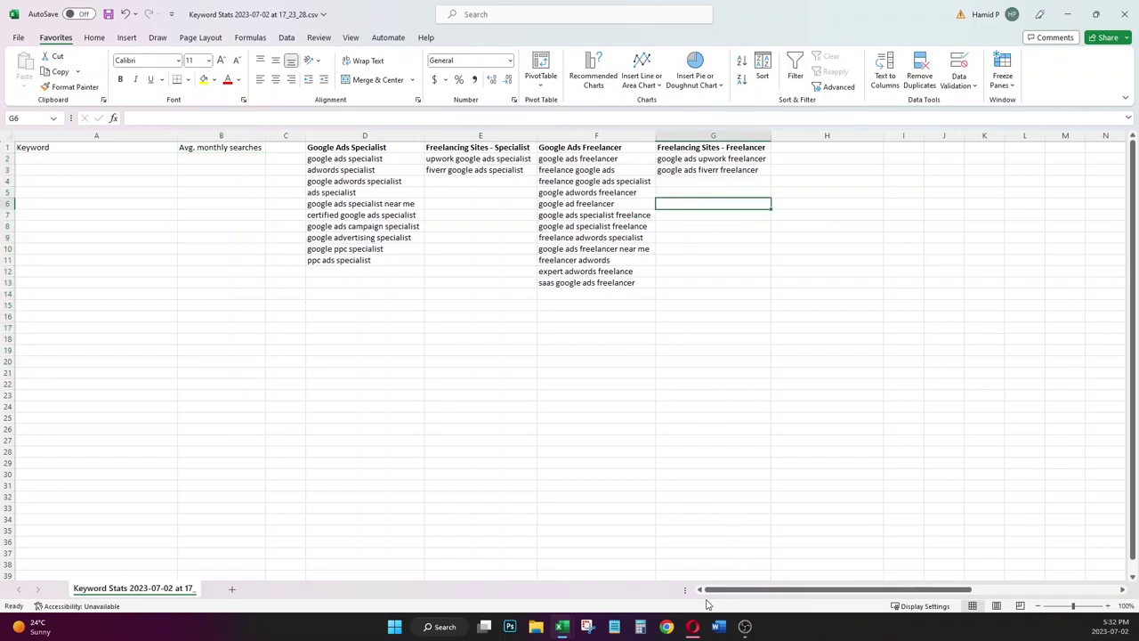
- Switch to Keyword Planner in the Opera browser and get keyword ideas for "digital marketing freelancer"
{"action": "left_click", "coordinate": [693, 627]}
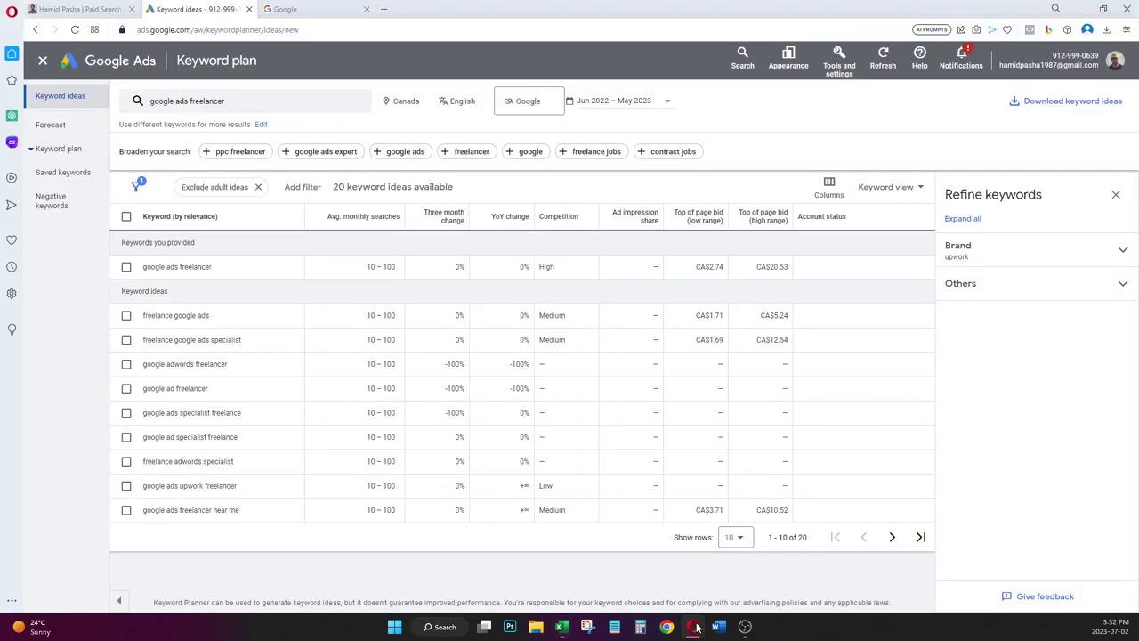
{"action": "left_click", "coordinate": [213, 110]}
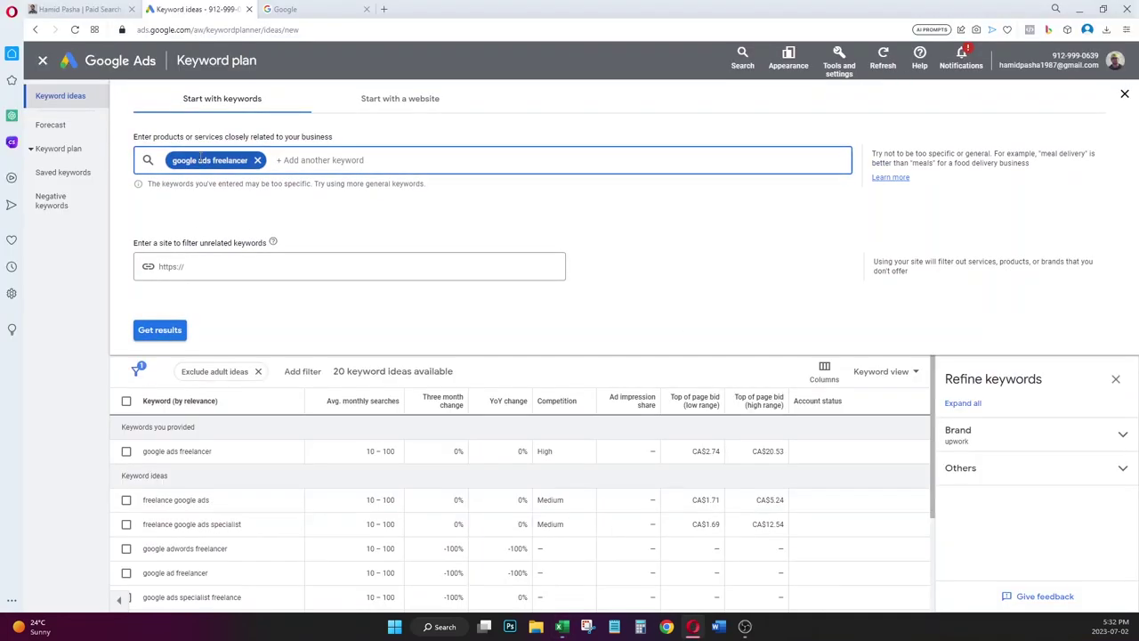
{"action": "left_click_drag", "start_coordinate": [206, 159], "coordinate": [149, 159]}
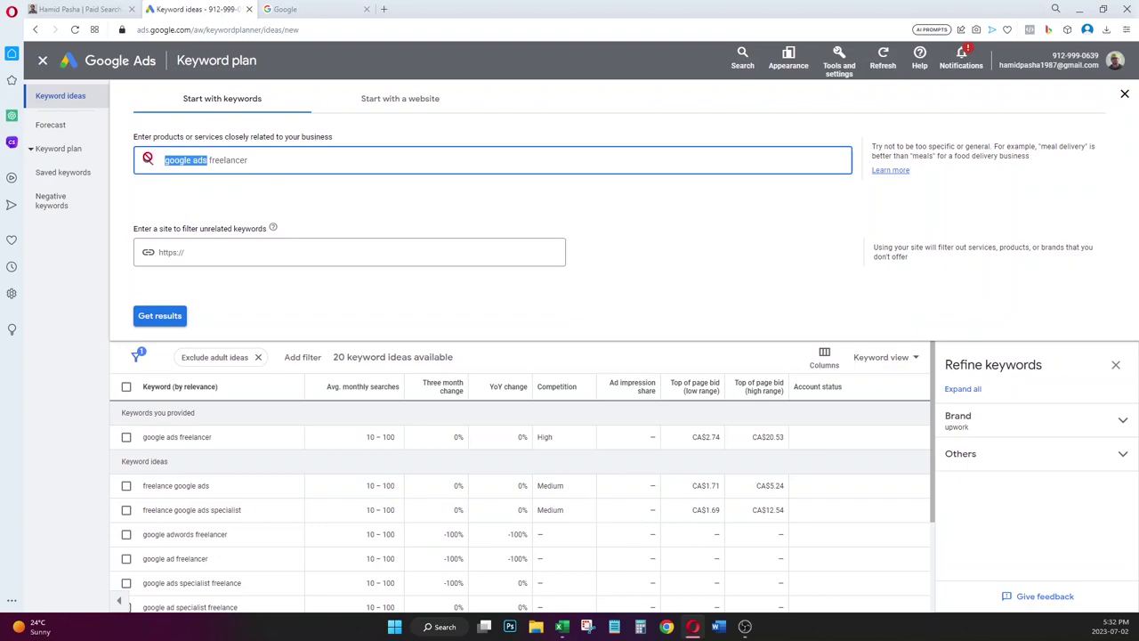
{"action": "type", "text": "digital marketing"}
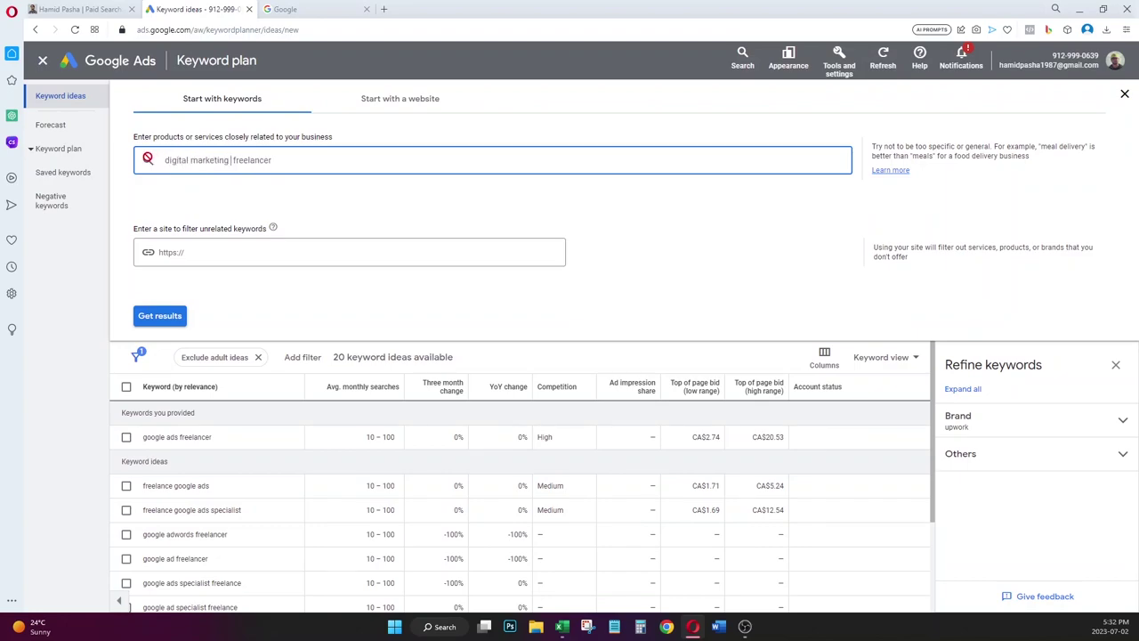
{"action": "key", "text": "Return"}
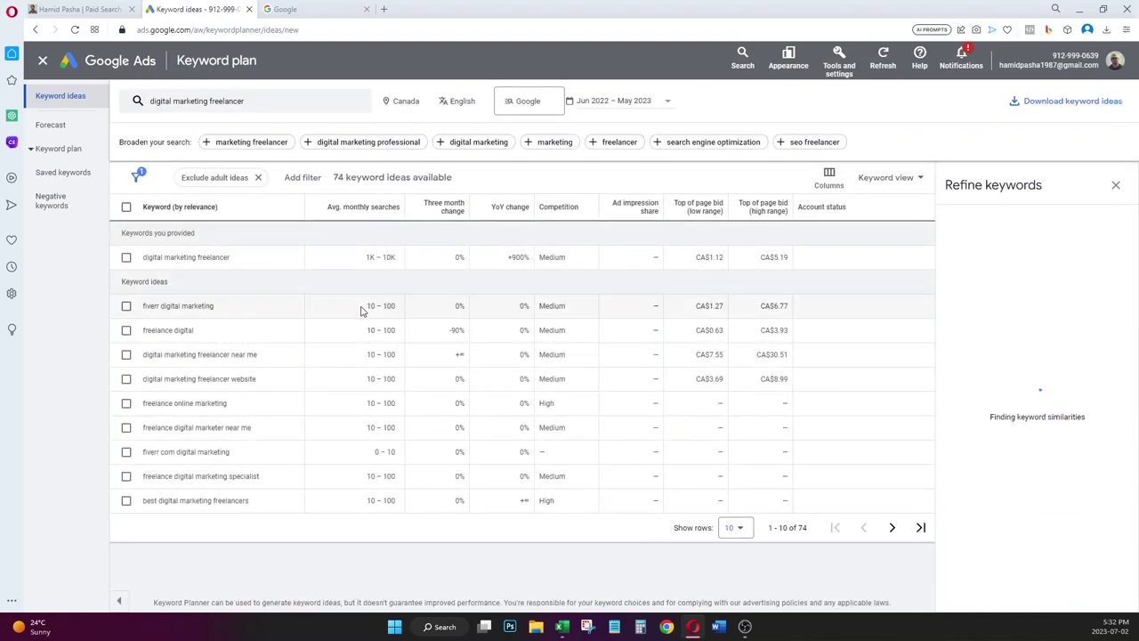
- Download the digital marketing freelancer keyword ideas as a .csv file and open the export in Excel
{"action": "left_click", "coordinate": [1050, 103]}
{"action": "left_click", "coordinate": [1024, 118]}
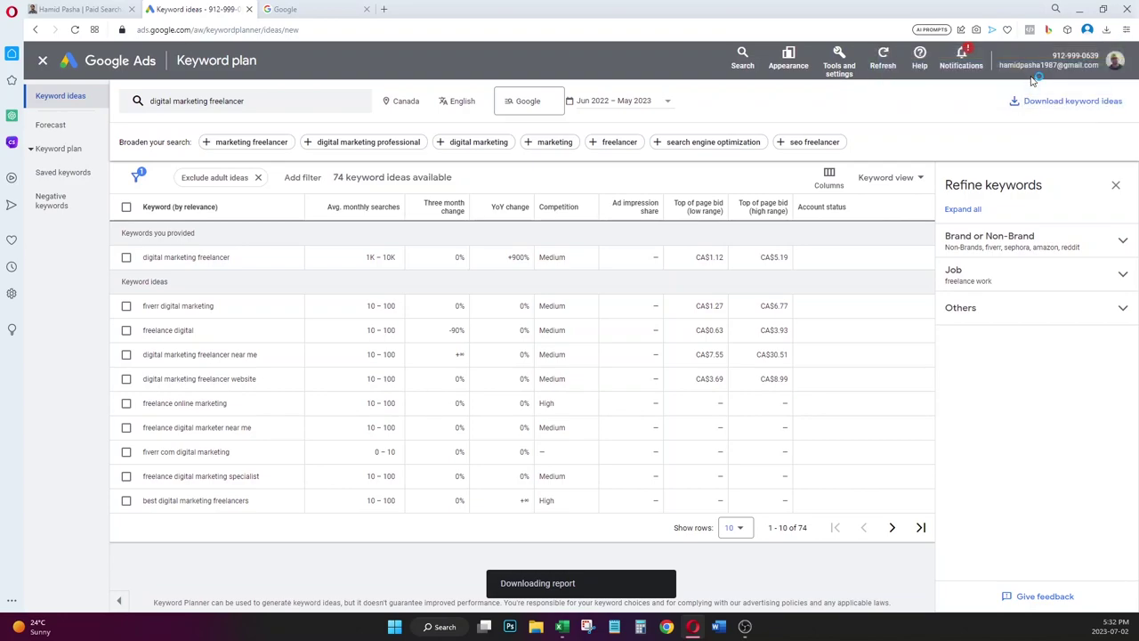
{"action": "key", "text": "alt+Tab"}
{"action": "left_click", "coordinate": [832, 283]}
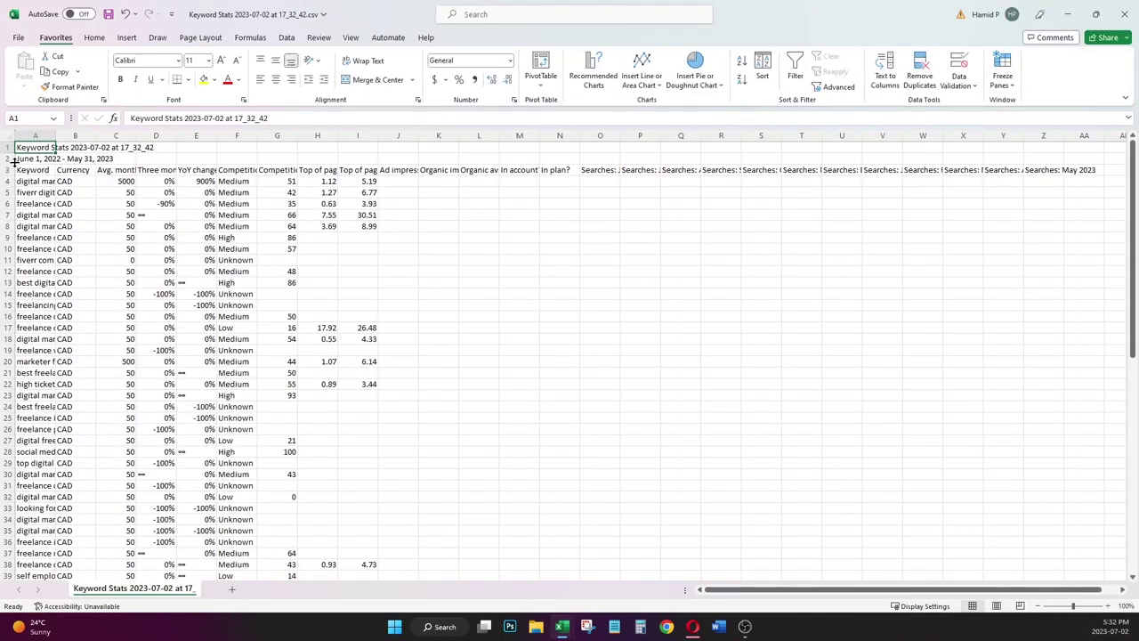
- Delete the two title rows above the headers and the Currency column from the new export
{"action": "left_click_drag", "start_coordinate": [13, 158], "coordinate": [9, 149]}
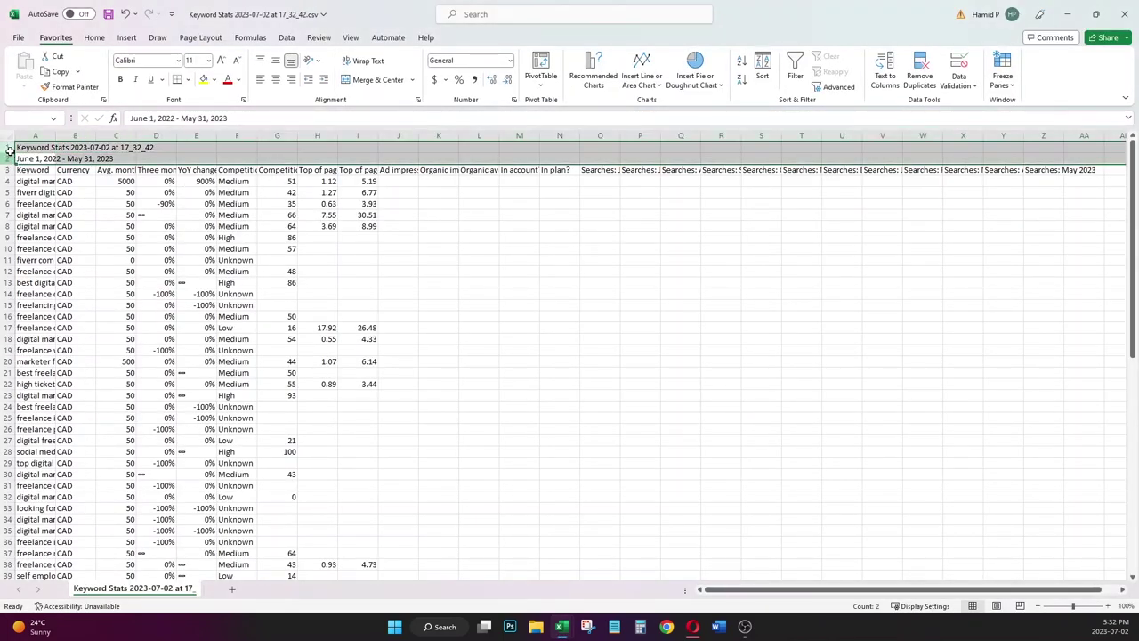
{"action": "right_click", "coordinate": [9, 150]}
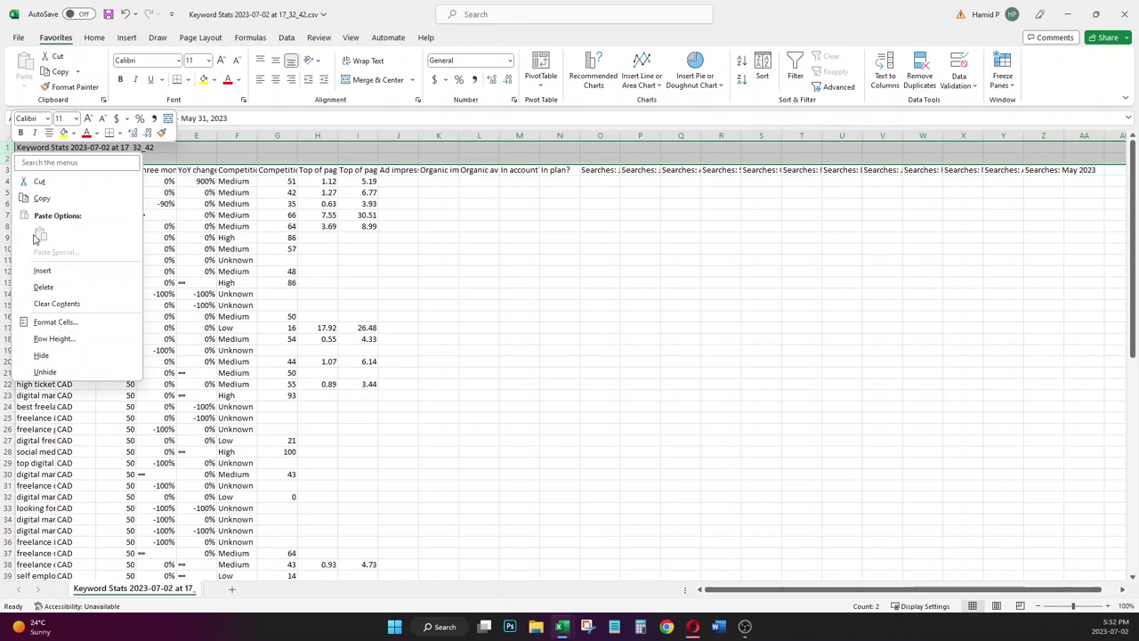
{"action": "left_click", "coordinate": [64, 288]}
{"action": "left_click", "coordinate": [72, 135]}
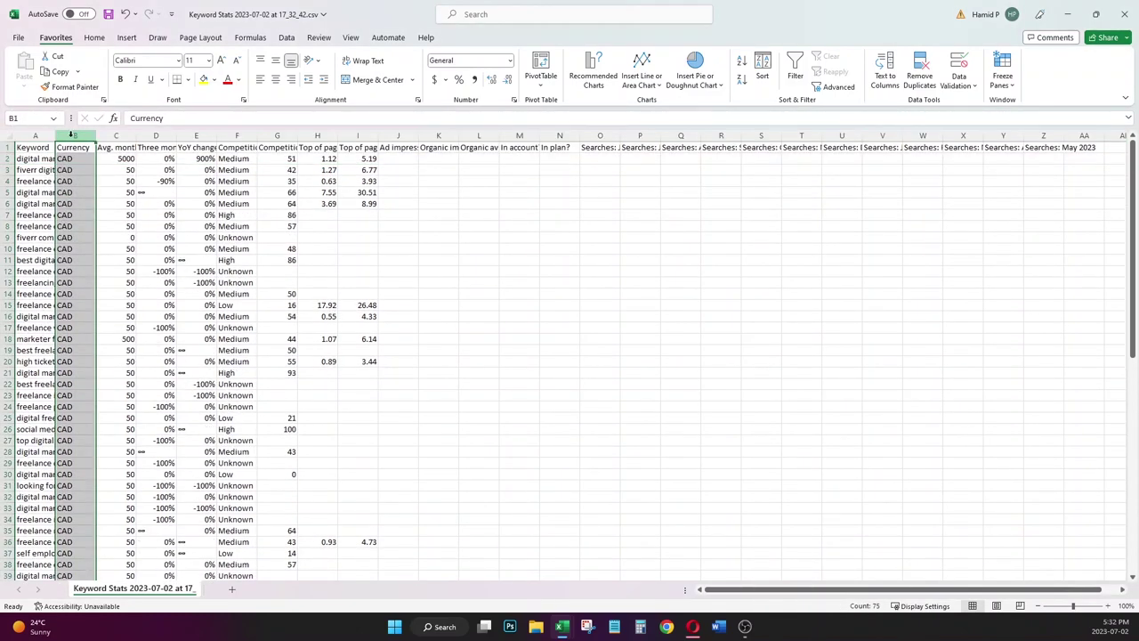
{"action": "right_click", "coordinate": [72, 135]}
{"action": "left_click", "coordinate": [103, 272]}
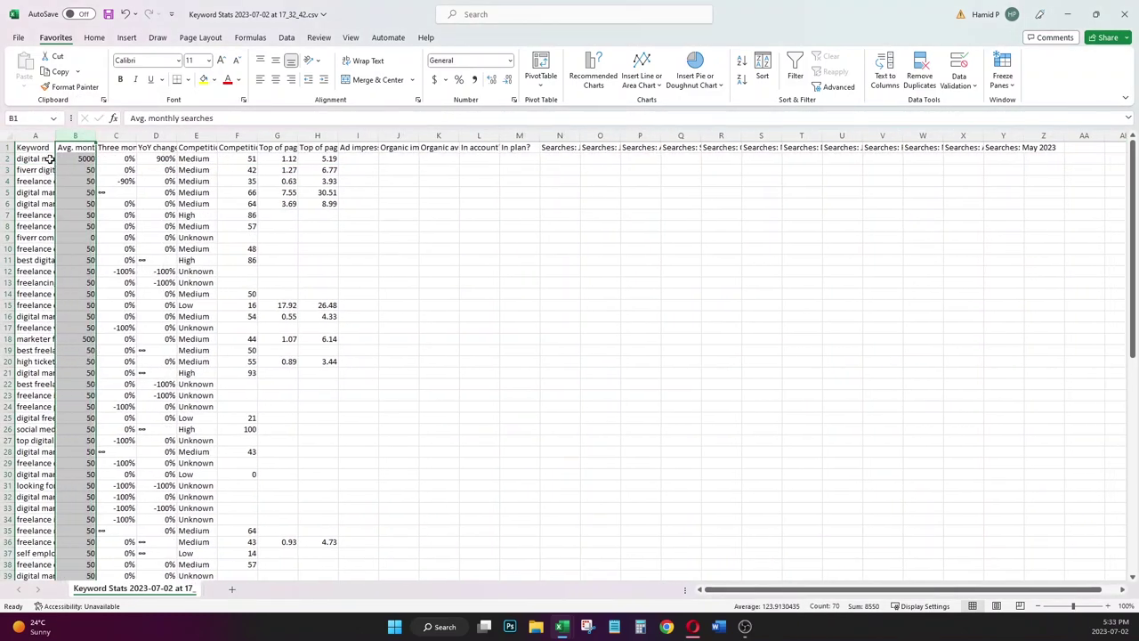
- Copy the full Keyword and Avg. monthly searches columns and switch to the workbook with the keyword groups
{"action": "left_click_drag", "start_coordinate": [43, 147], "coordinate": [64, 145]}
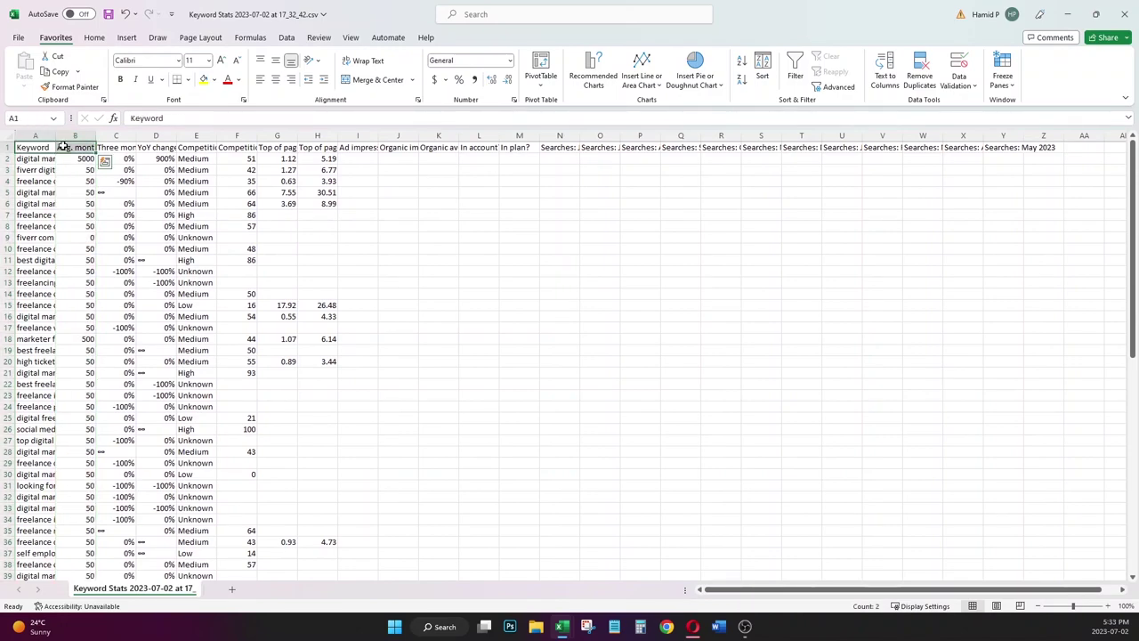
{"action": "key", "text": "ctrl+shift+Down"}
{"action": "key", "text": "ctrl+c"}
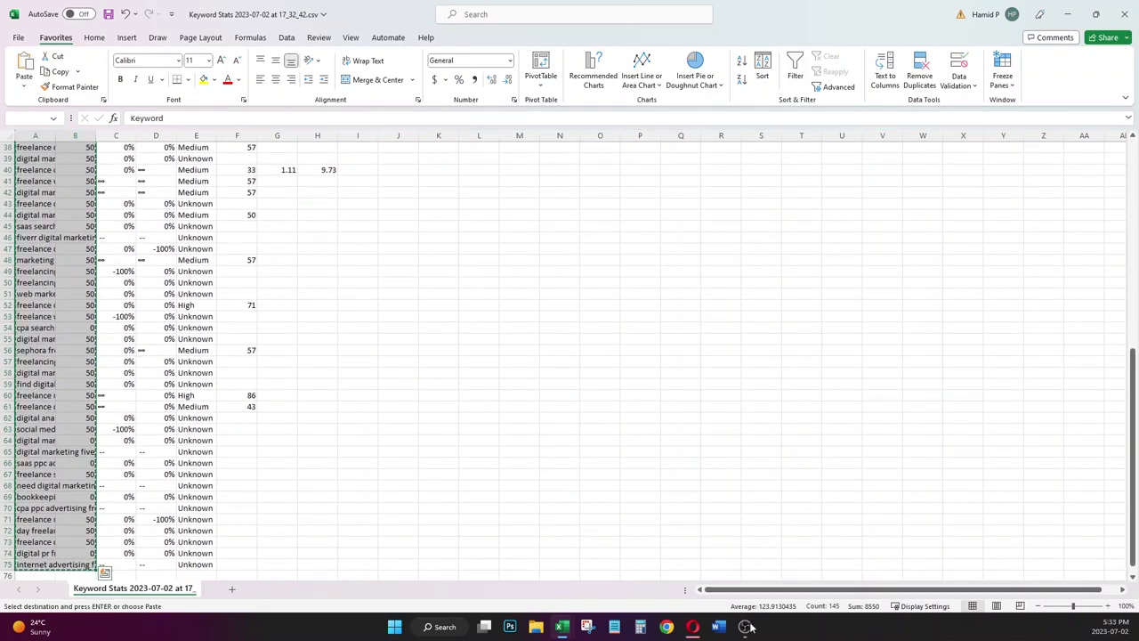
{"action": "left_click", "coordinate": [559, 627]}
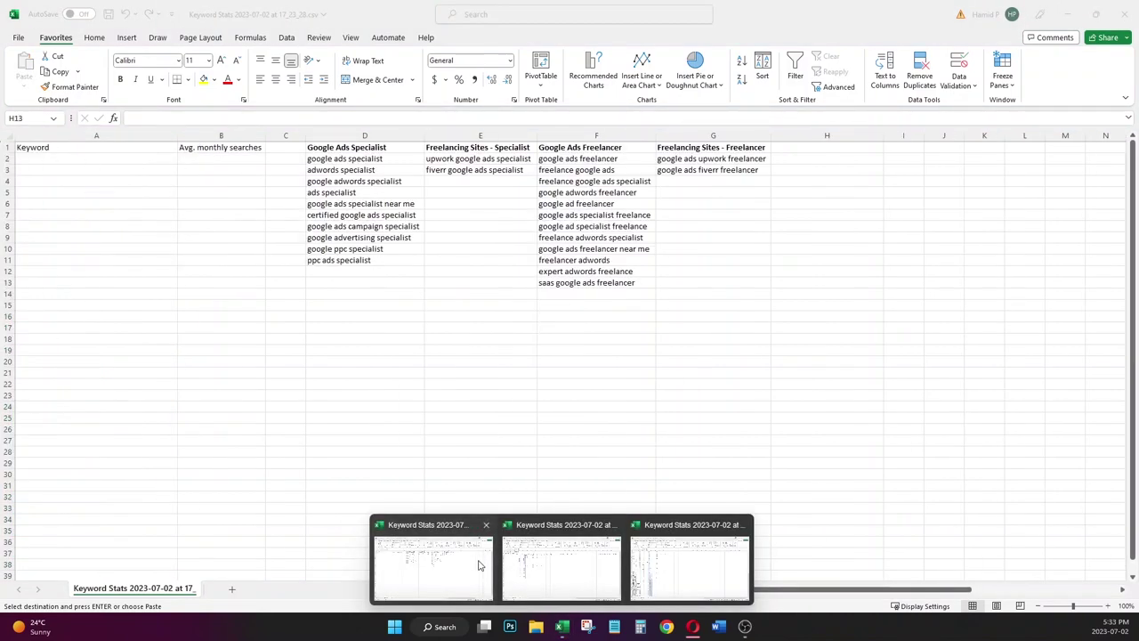
{"action": "left_click", "coordinate": [478, 564]}
- Try pasting the copied keyword data at A2 beneath the existing headers, and remove the pasted cells
{"action": "left_click", "coordinate": [86, 143]}
{"action": "left_click", "coordinate": [87, 158]}
{"action": "key", "text": "ctrl+v"}
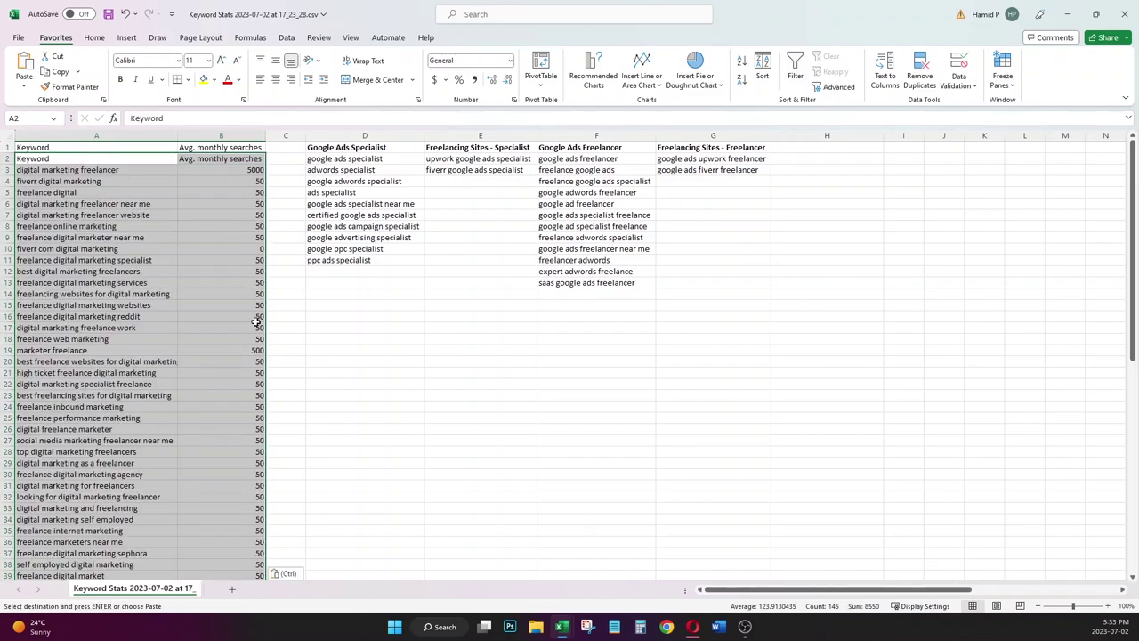
{"action": "key", "text": "Delete"}
- Paste the copied Keyword and Avg. monthly searches data at A1, over the existing headers
{"action": "left_click", "coordinate": [76, 147]}
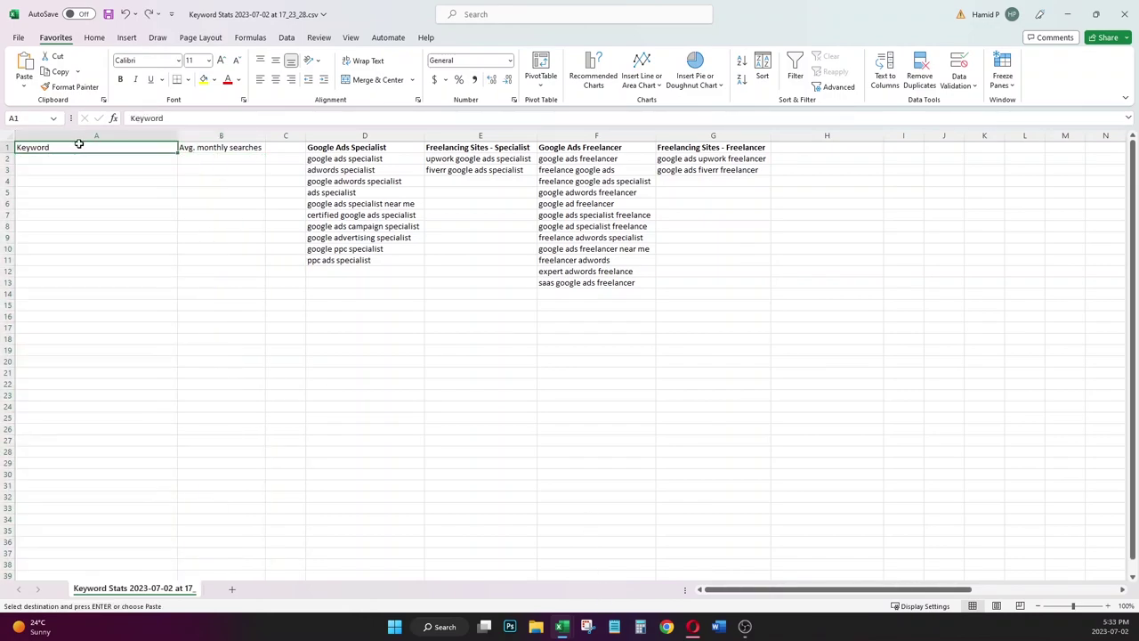
{"action": "key", "text": "ctrl+v"}
- Close the 17_28_05 and 17_32_42 keyword export workbooks without saving, and discard the large clipboard content
{"action": "left_click", "coordinate": [562, 627]}
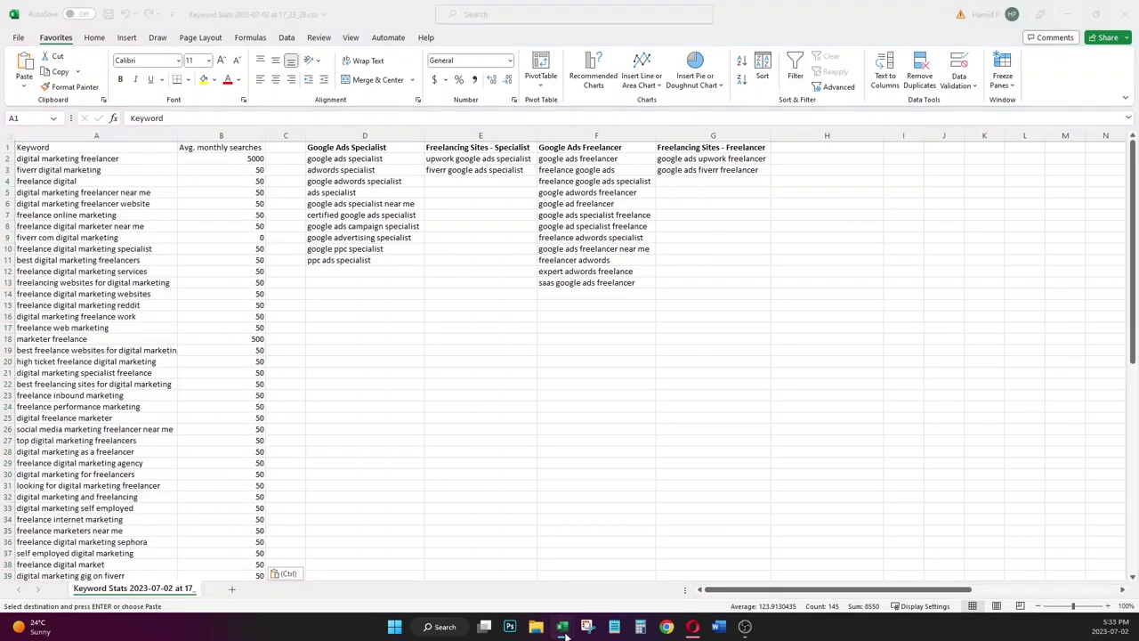
{"action": "mouse_move", "coordinate": [588, 561]}
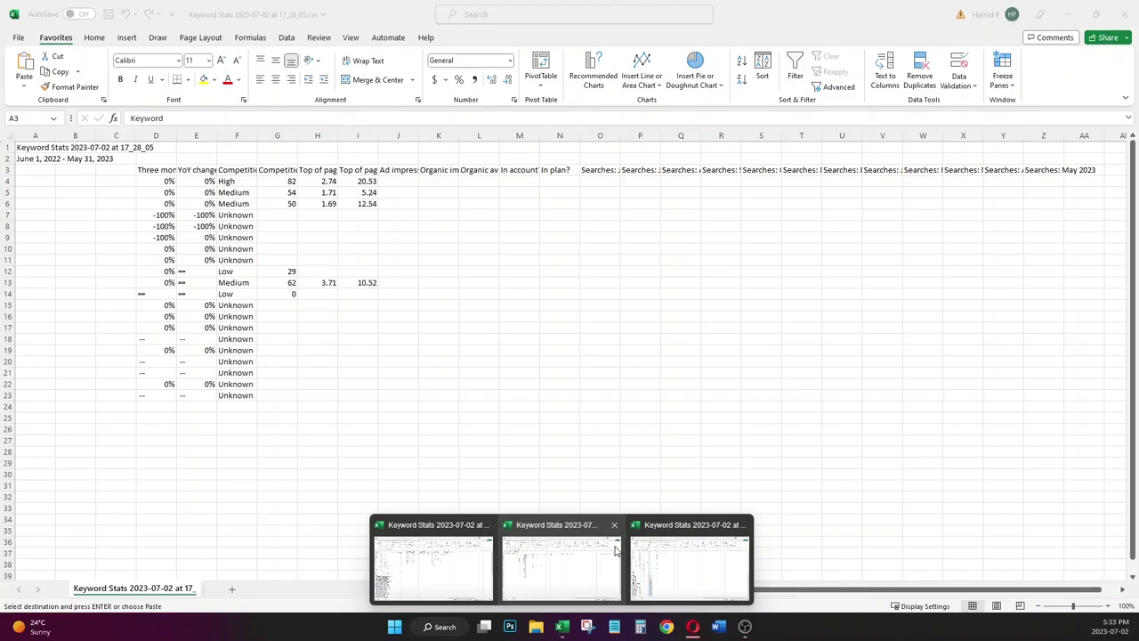
{"action": "mouse_move", "coordinate": [608, 543]}
{"action": "mouse_move", "coordinate": [594, 566]}
{"action": "left_click", "coordinate": [612, 527]}
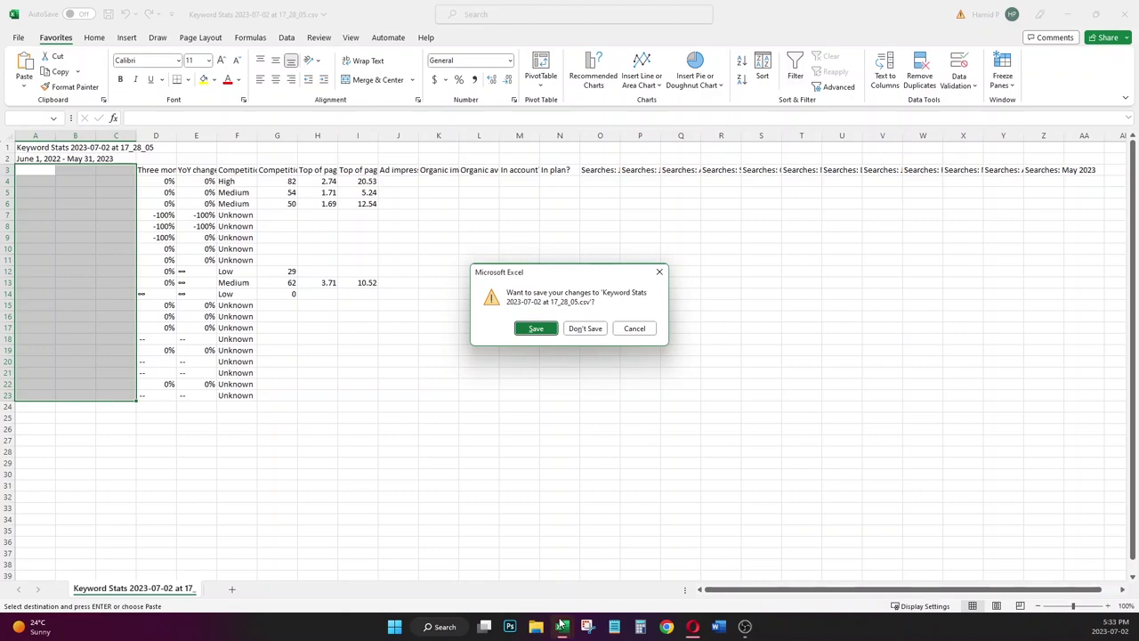
{"action": "left_click", "coordinate": [595, 329]}
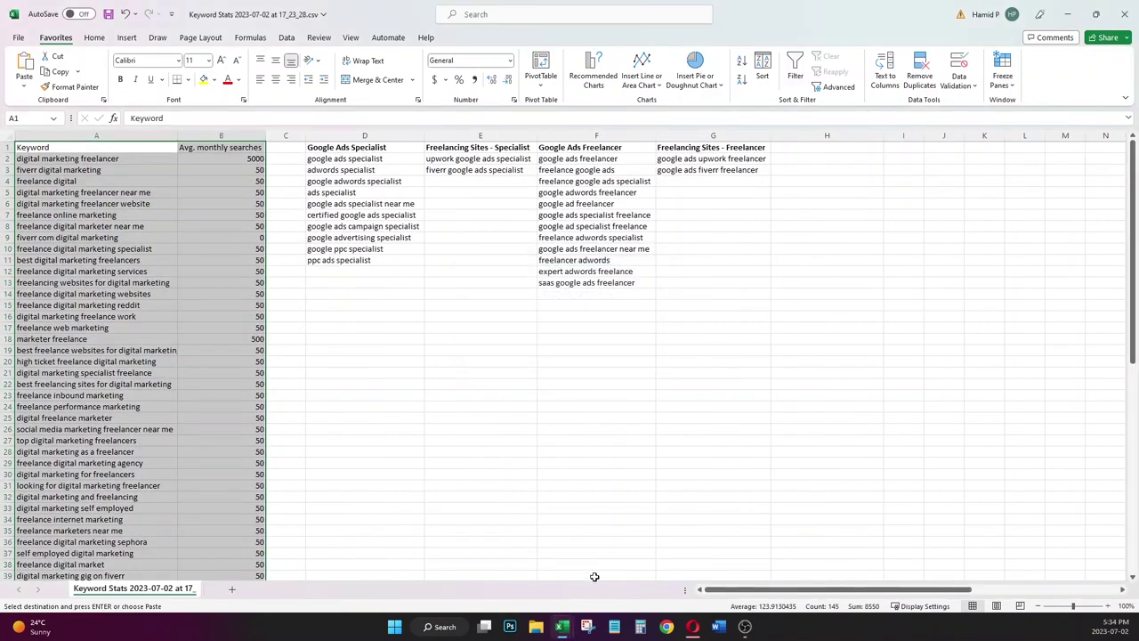
{"action": "left_click", "coordinate": [572, 632]}
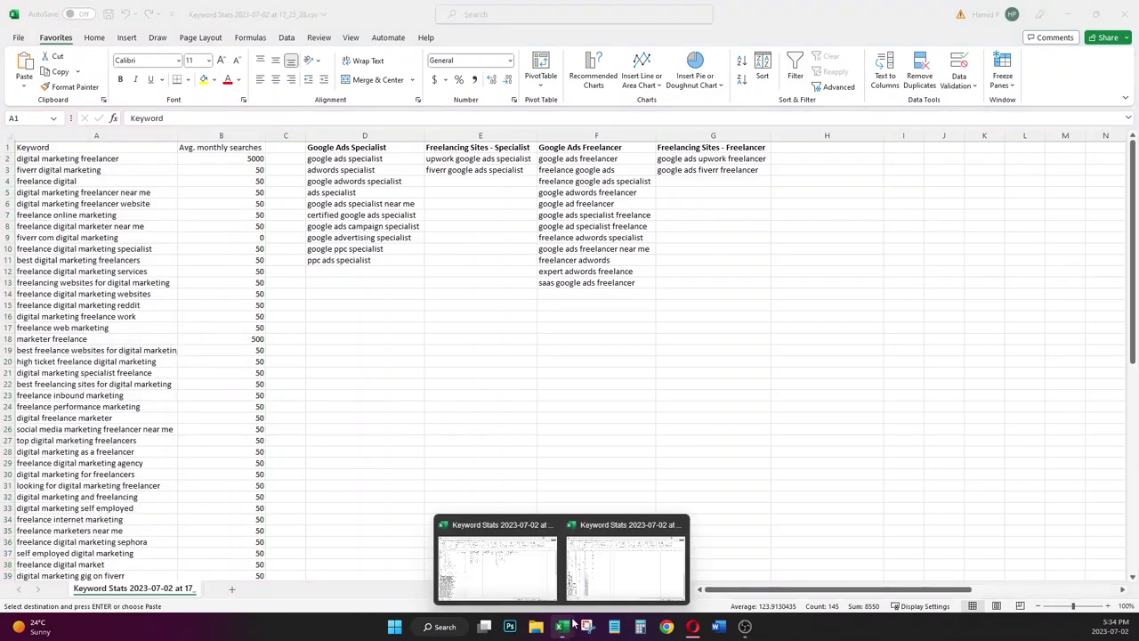
{"action": "left_click", "coordinate": [677, 526]}
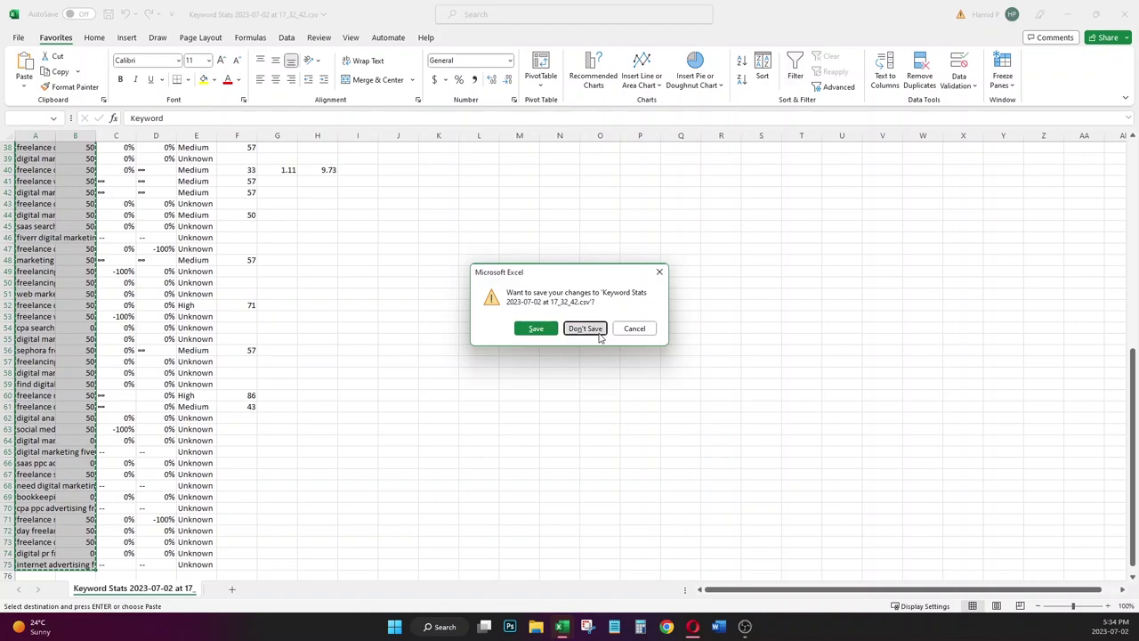
{"action": "left_click", "coordinate": [599, 331]}
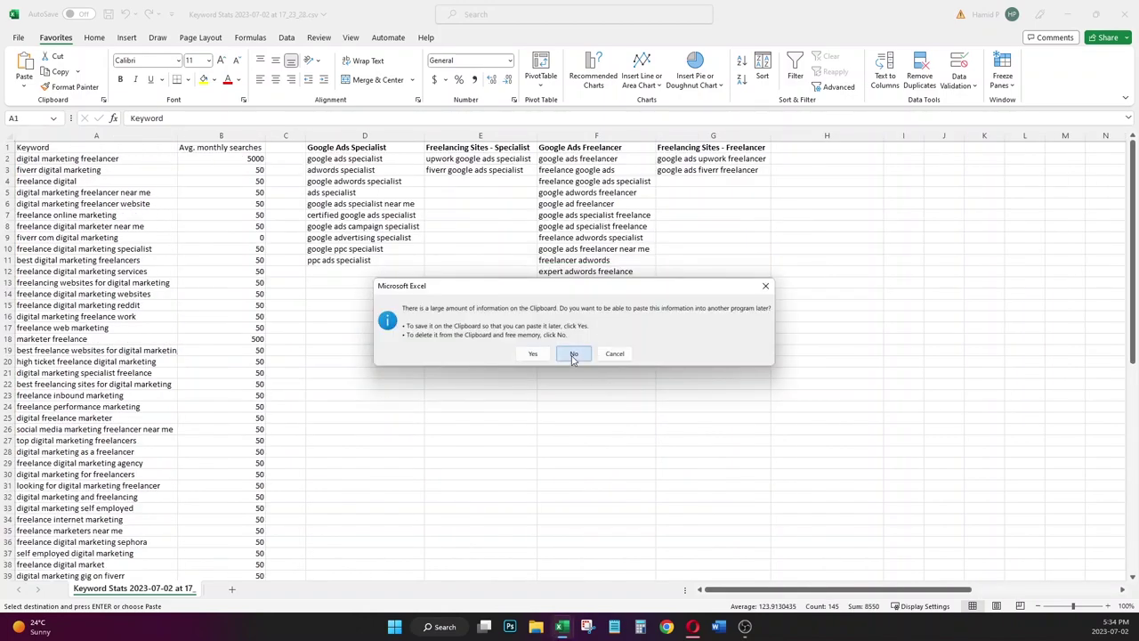
{"action": "left_click", "coordinate": [574, 354]}
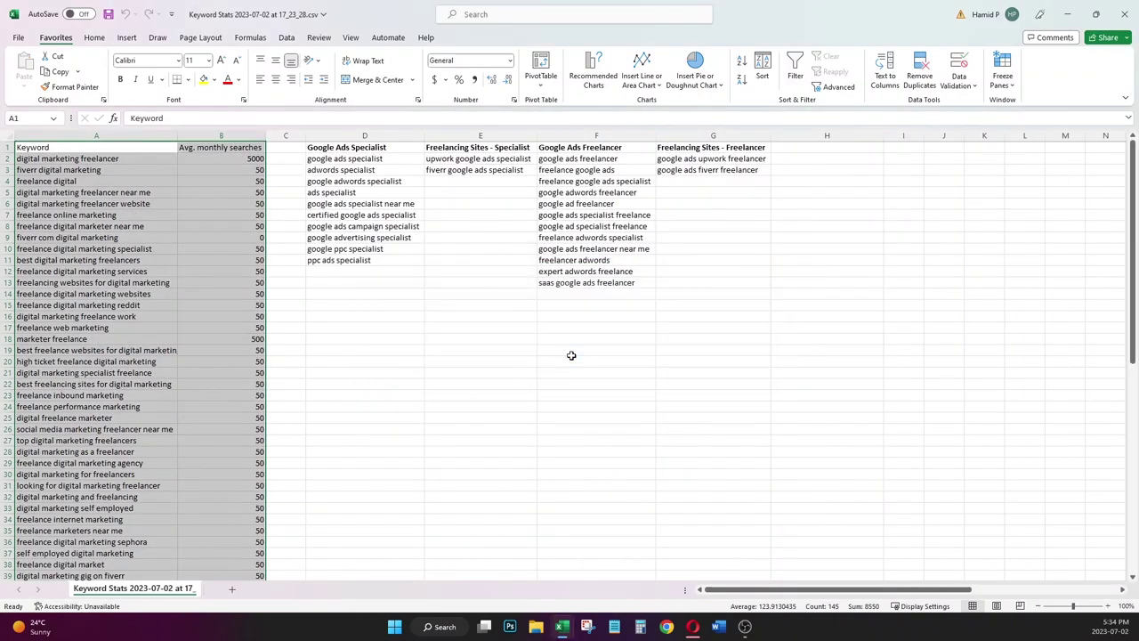
- Move the keyword "digital marketing freelancer" from A2 to H2 and "fiverr digital marketing" from A3 to I2
{"action": "left_click", "coordinate": [219, 227]}
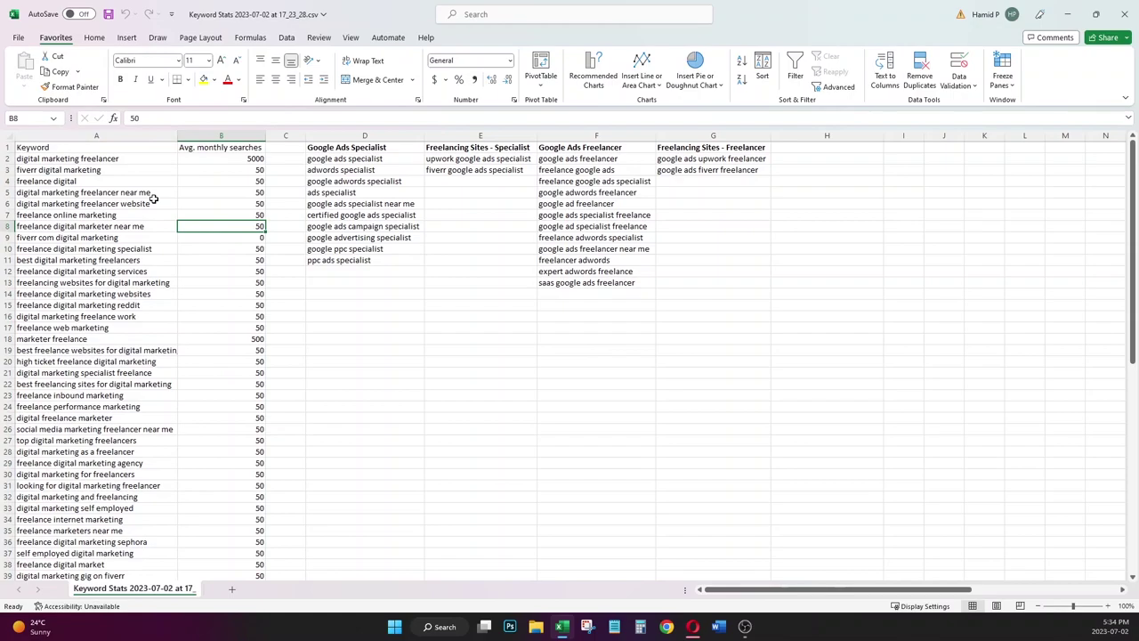
{"action": "left_click", "coordinate": [121, 160]}
{"action": "left_click_drag", "start_coordinate": [121, 160], "coordinate": [790, 160]}
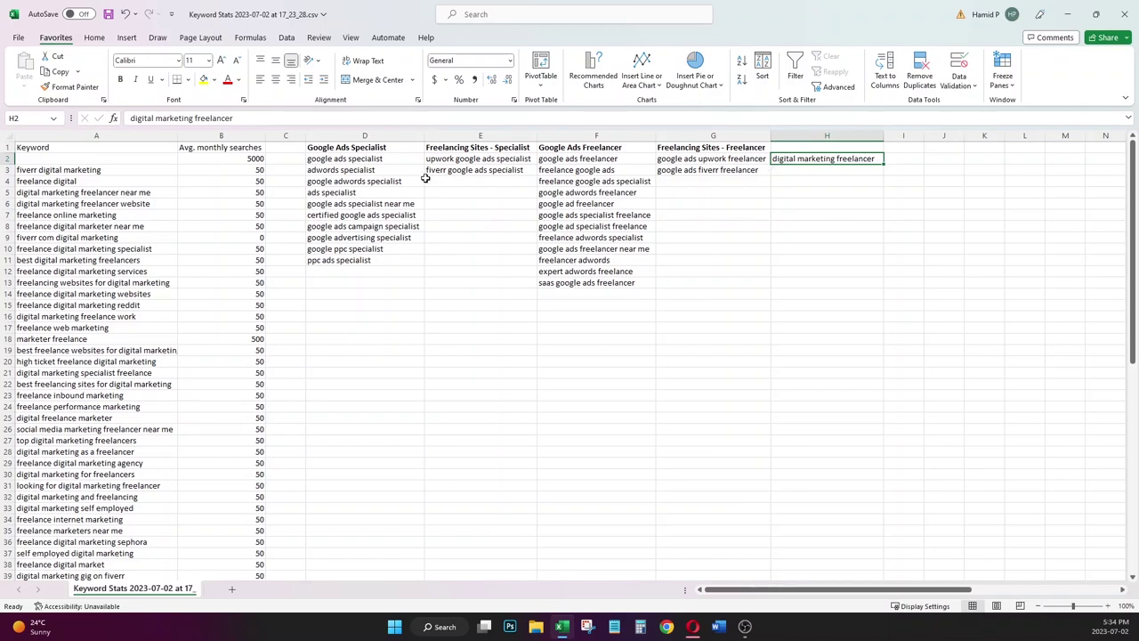
{"action": "left_click", "coordinate": [138, 175]}
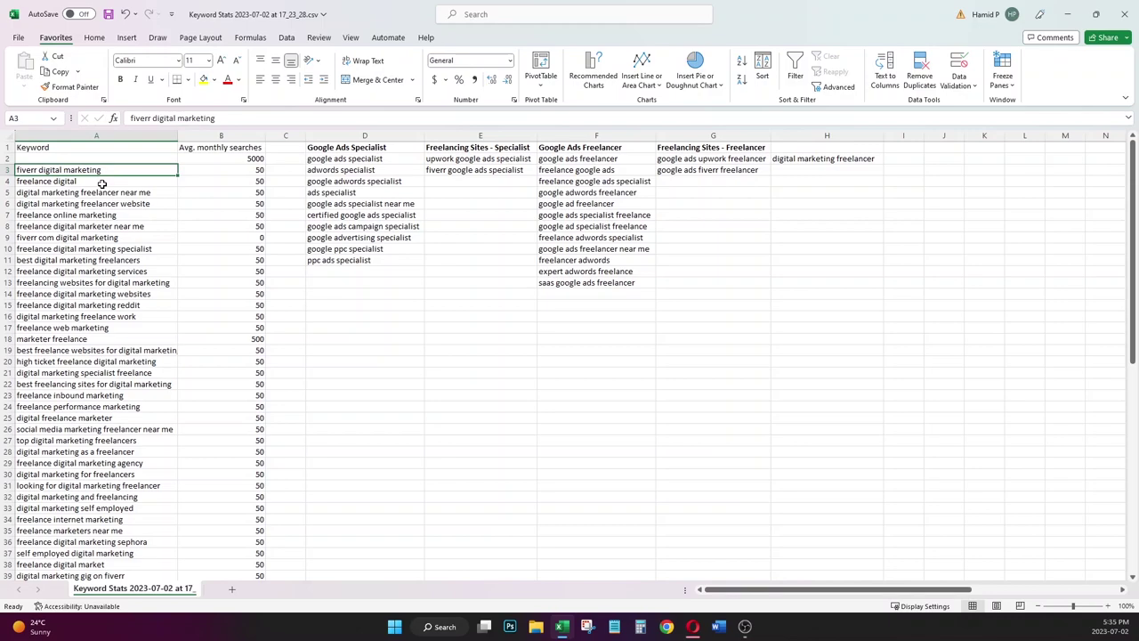
{"action": "key", "text": "ctrl+c"}
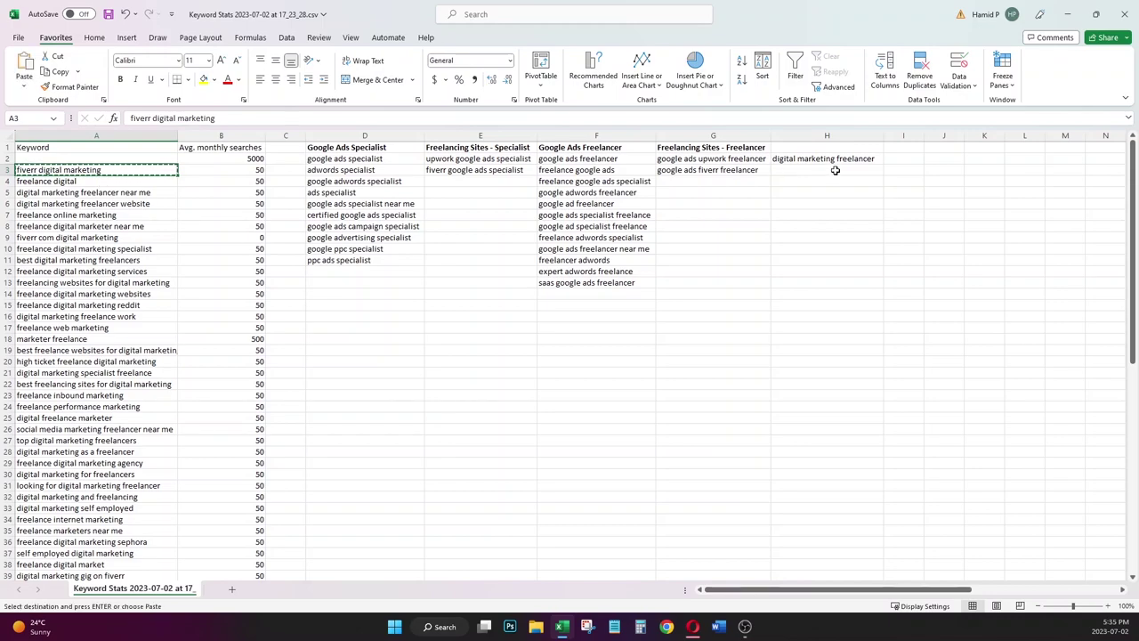
{"action": "left_click", "coordinate": [897, 160]}
{"action": "key", "text": "ctrl+v"}
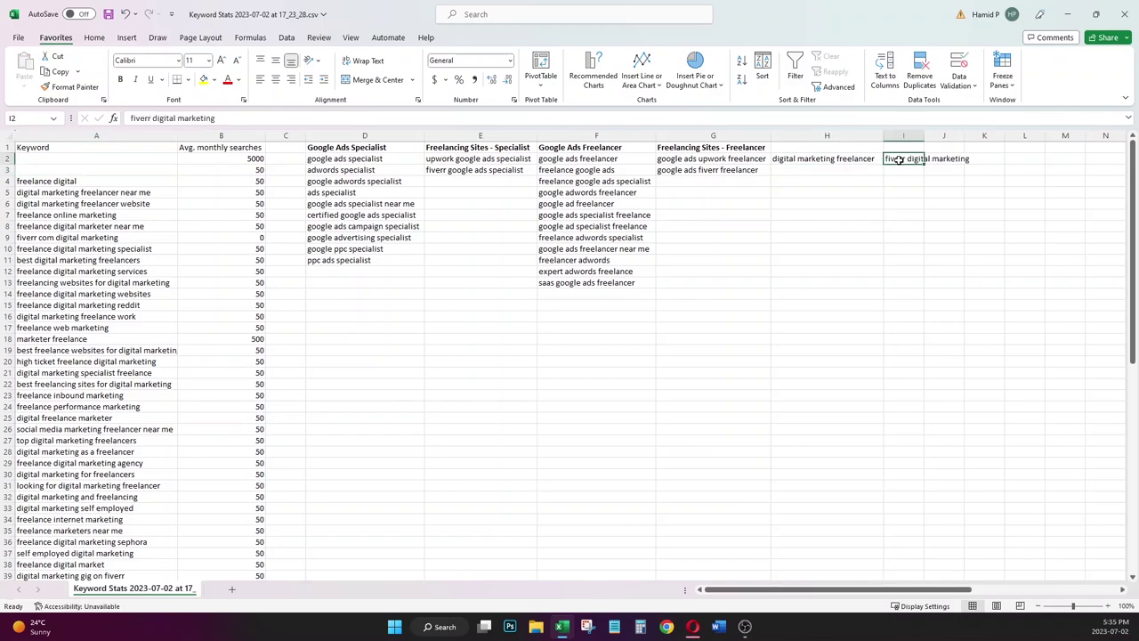
- Fit the width of column I to its keyword text
{"action": "left_click", "coordinate": [814, 149]}
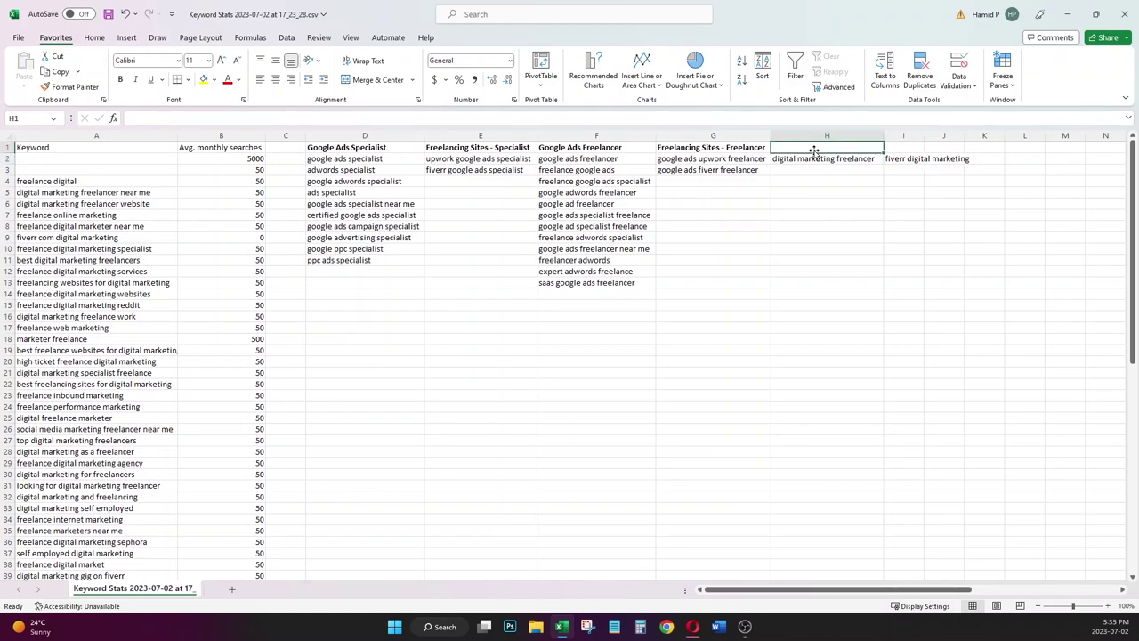
{"action": "left_click", "coordinate": [893, 150]}
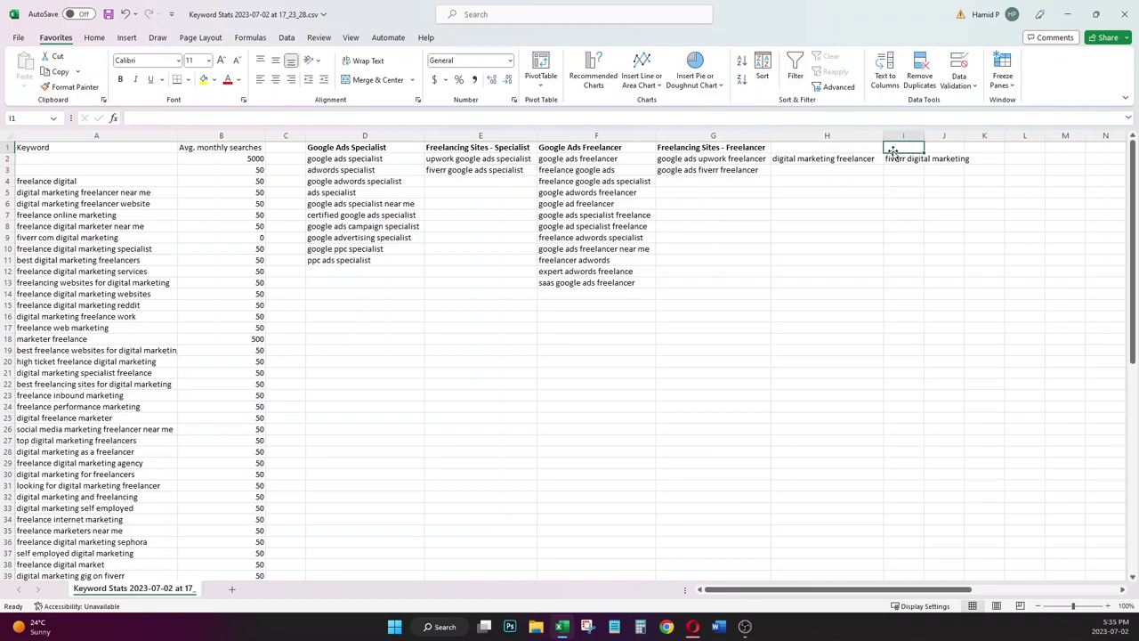
{"action": "double_click", "coordinate": [924, 136]}
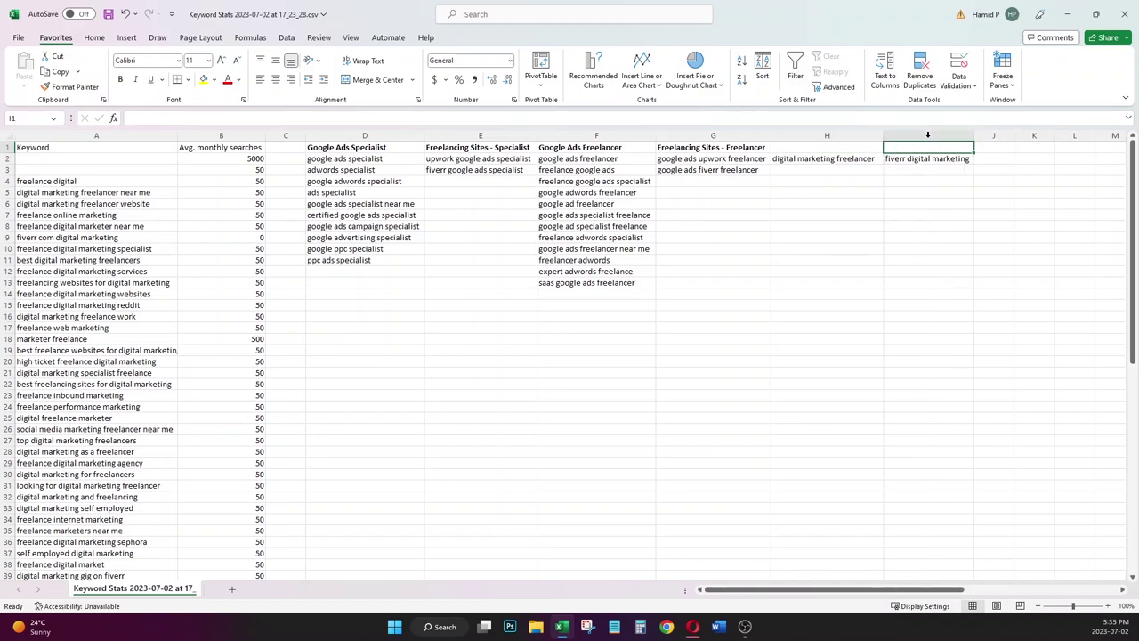
- Move the upwork and fiverr freelancer keywords from G2:G3 to E4:E5 under Freelancing Sites - Specialist
{"action": "left_click_drag", "start_coordinate": [746, 158], "coordinate": [746, 166]}
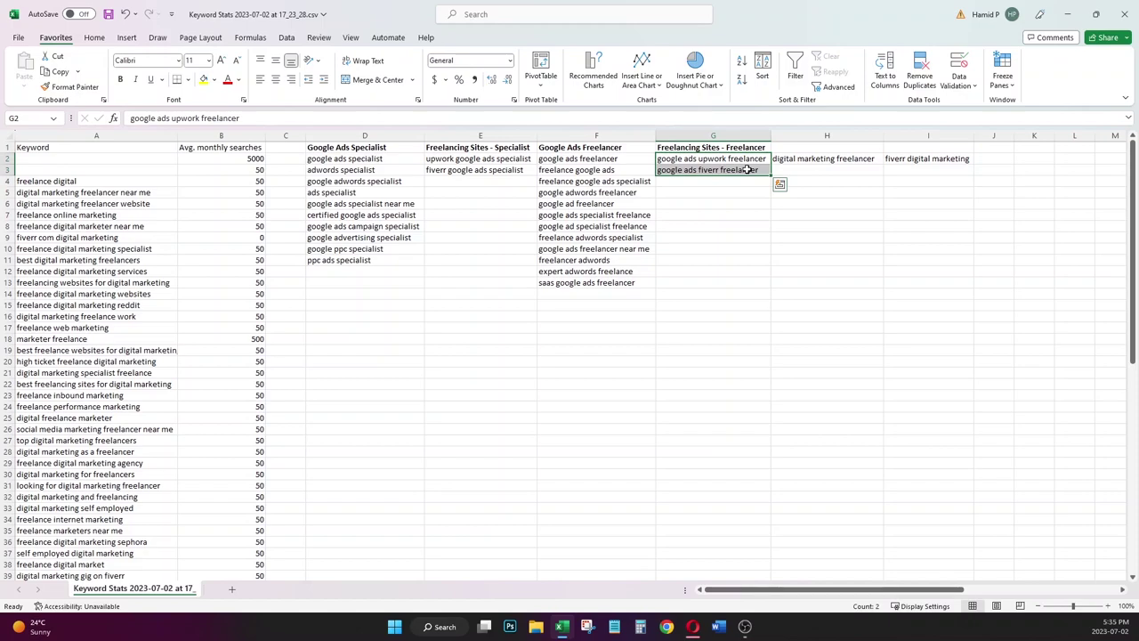
{"action": "key", "text": "ctrl+q"}
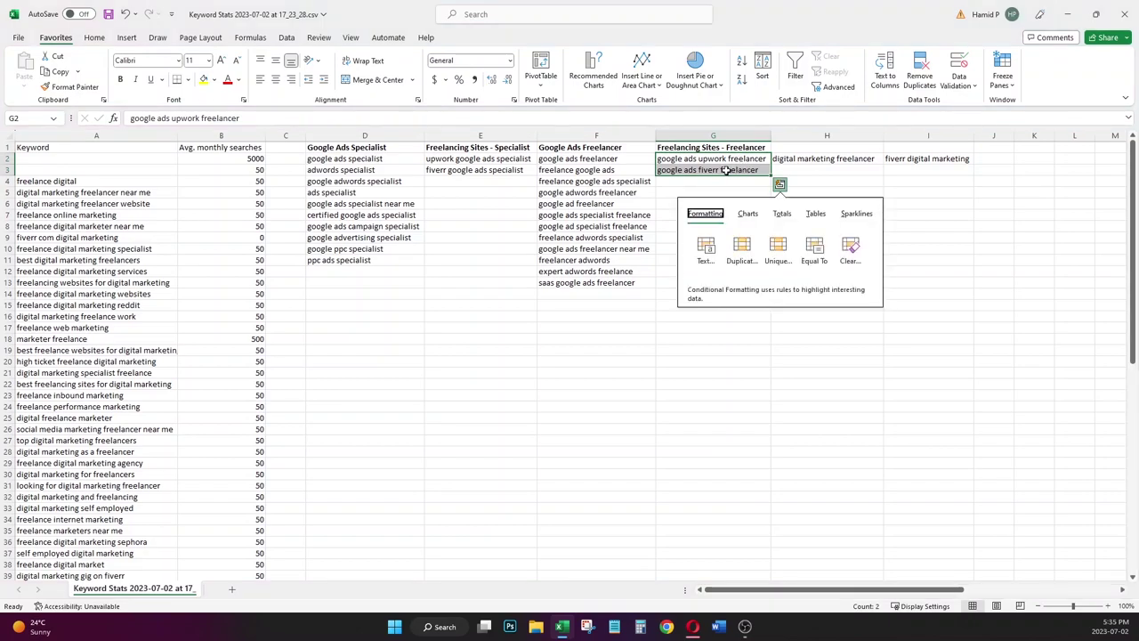
{"action": "left_click", "coordinate": [494, 170]}
{"action": "left_click", "coordinate": [669, 169]}
{"action": "left_click_drag", "start_coordinate": [668, 169], "coordinate": [503, 182]}
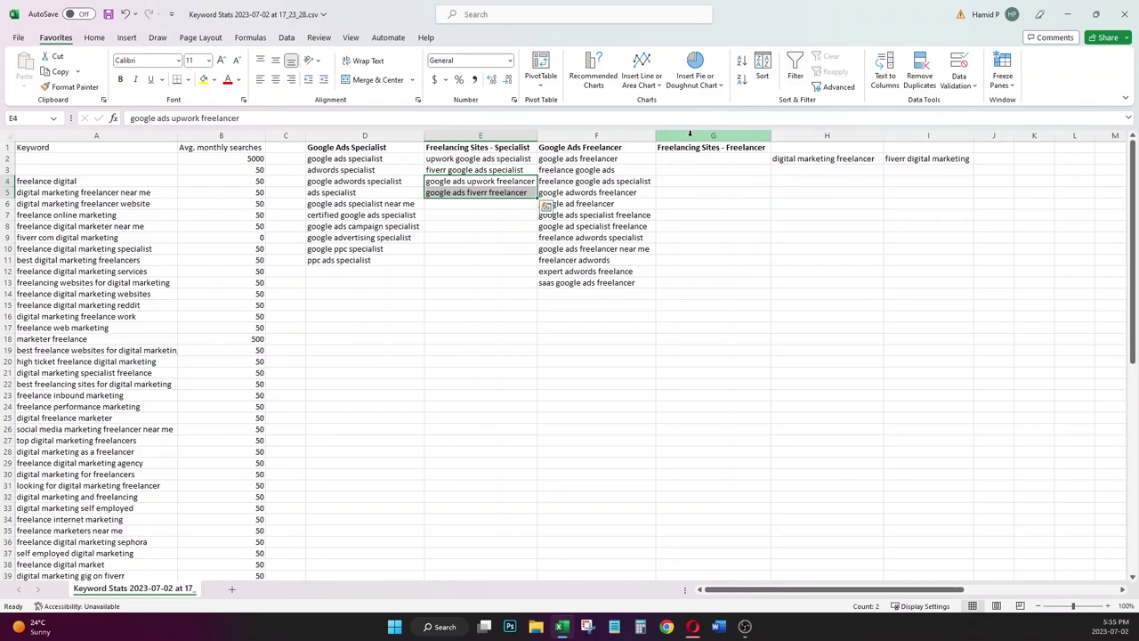
- Move "fiverr digital marketing" from I2 to G2 under the Freelancing Sites - Freelancer header
{"action": "left_click", "coordinate": [846, 157]}
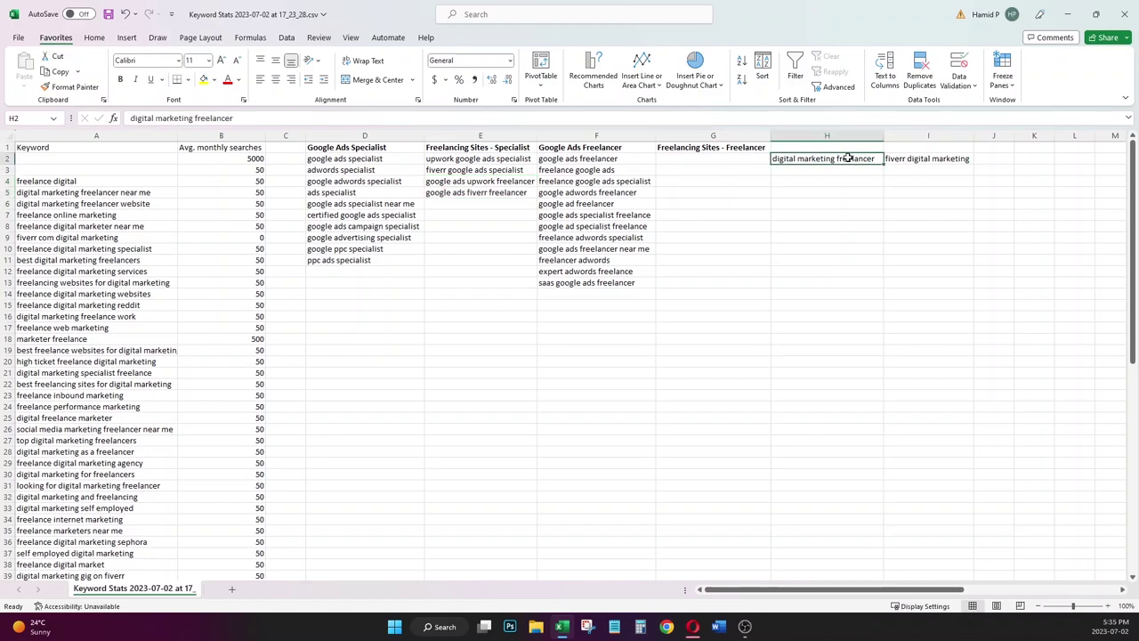
{"action": "key", "text": "ctrl+c"}
{"action": "key", "text": "Right"}
{"action": "key", "text": "ctrl+c"}
{"action": "left_click", "coordinate": [718, 161]}
{"action": "key", "text": "ctrl+v"}
- Duplicate the fiverr keyword into G3 and change it to "Upwork digital marketing"
{"action": "left_click", "coordinate": [709, 170]}
{"action": "key", "text": "ctrl+apostrophe"}
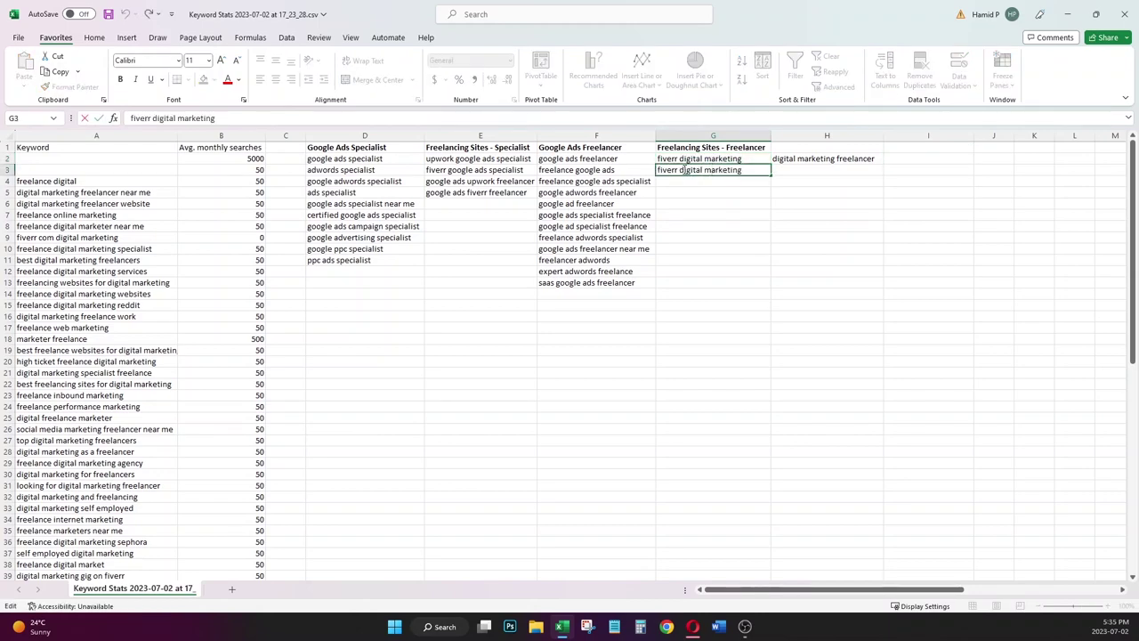
{"action": "left_click_drag", "start_coordinate": [681, 169], "coordinate": [656, 169]}
{"action": "type", "text": "Upwor"}
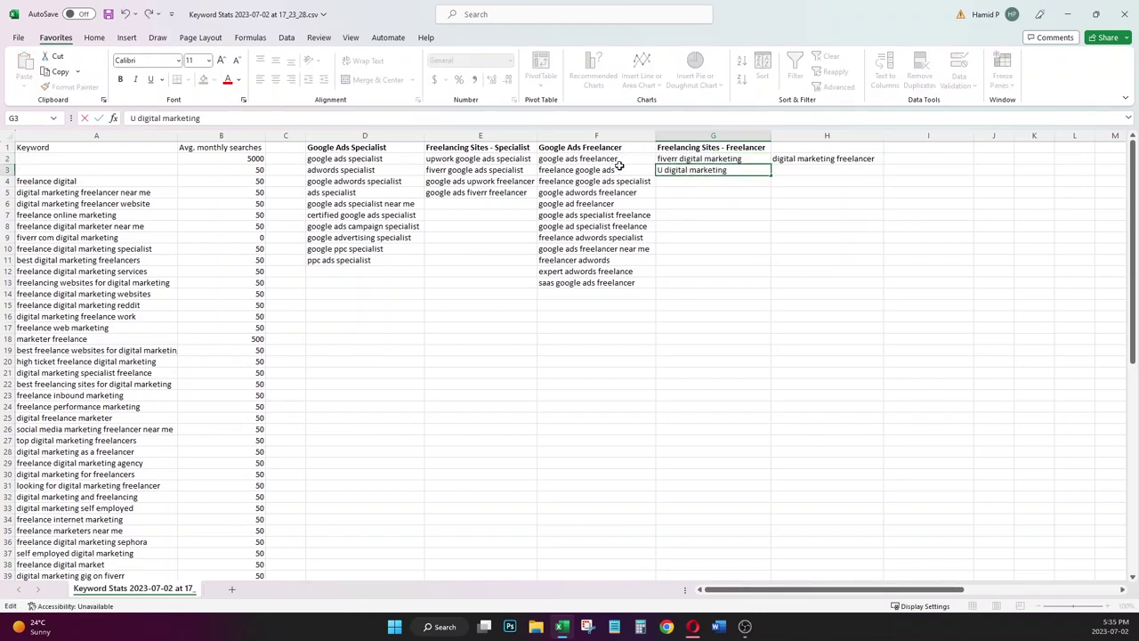
{"action": "type", "text": "k"}
{"action": "left_click", "coordinate": [716, 226]}
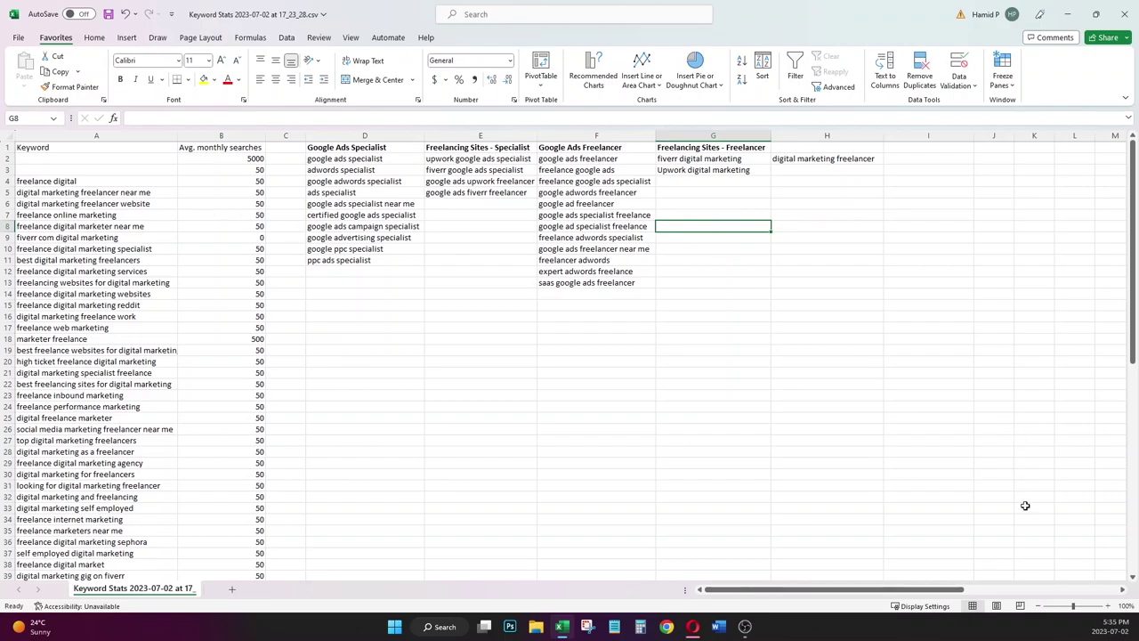
- Enlarge the sheet to 120% and move "freelance online marketing" from A7 to H3
{"action": "left_click", "coordinate": [1107, 606]}
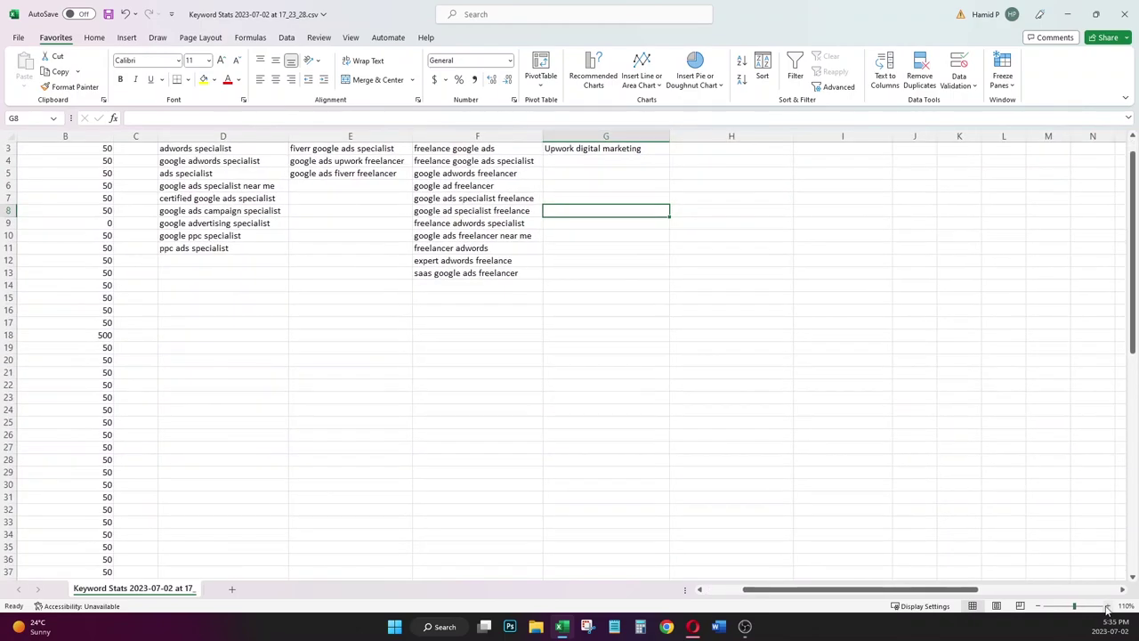
{"action": "left_click", "coordinate": [1107, 606]}
{"action": "left_click_drag", "start_coordinate": [963, 589], "coordinate": [839, 587]}
{"action": "scroll", "coordinate": [839, 588], "scroll_direction": "up", "scroll_amount": 2}
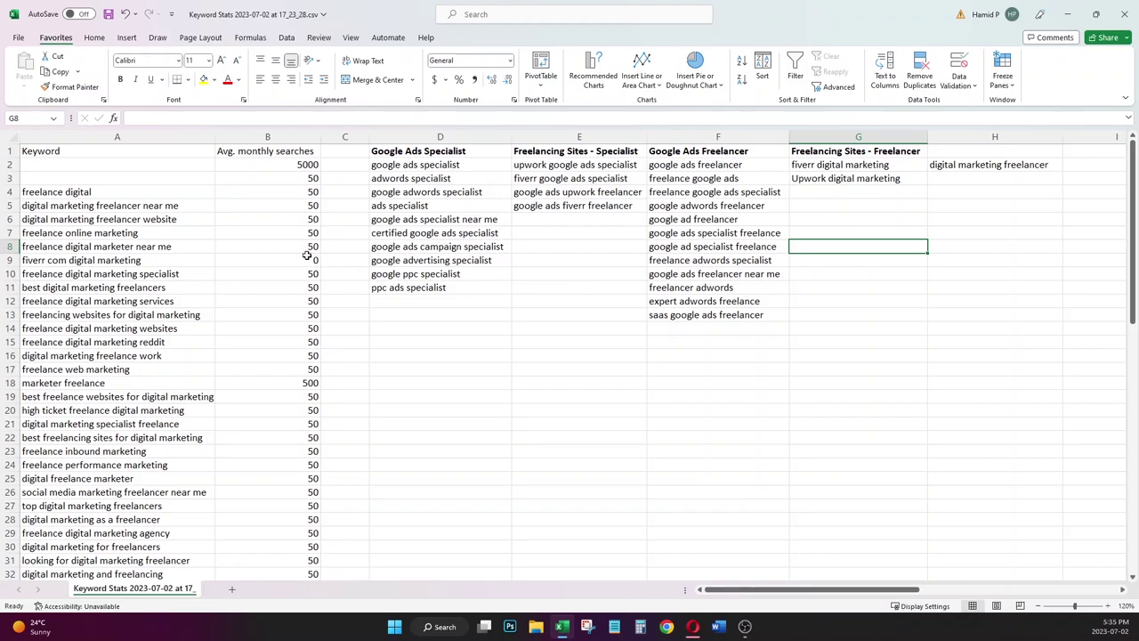
{"action": "left_click", "coordinate": [192, 233]}
{"action": "key", "text": "ctrl+c"}
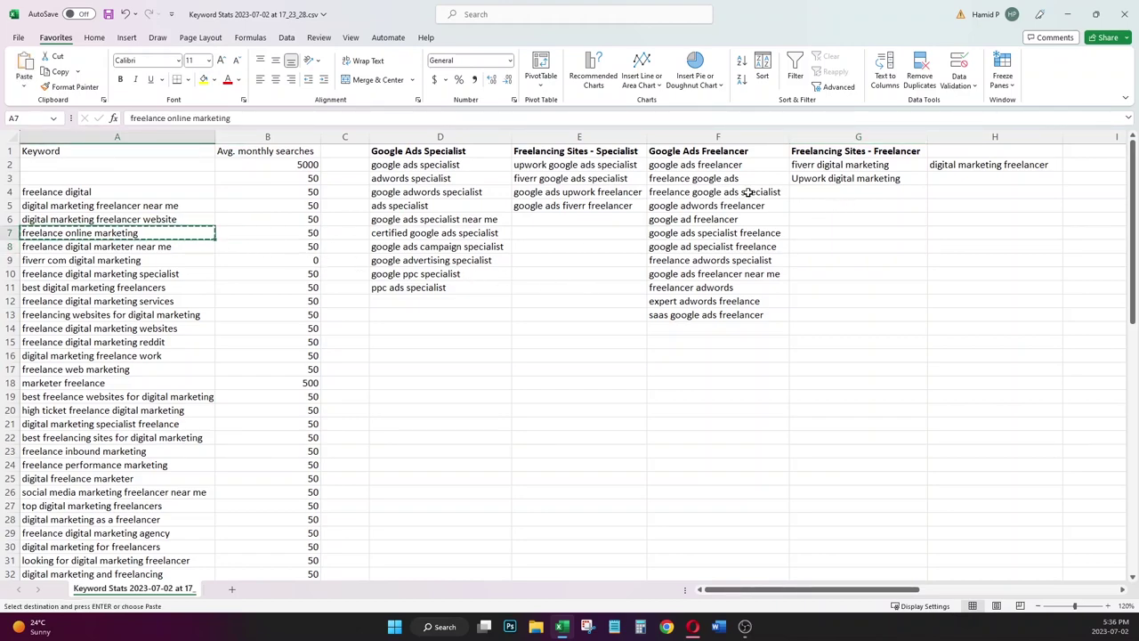
{"action": "left_click", "coordinate": [932, 181]}
{"action": "key", "text": "ctrl+v"}
- Enter the header "Digital Marketing Freelancer" in H1 and make it bold
{"action": "left_click", "coordinate": [973, 157]}
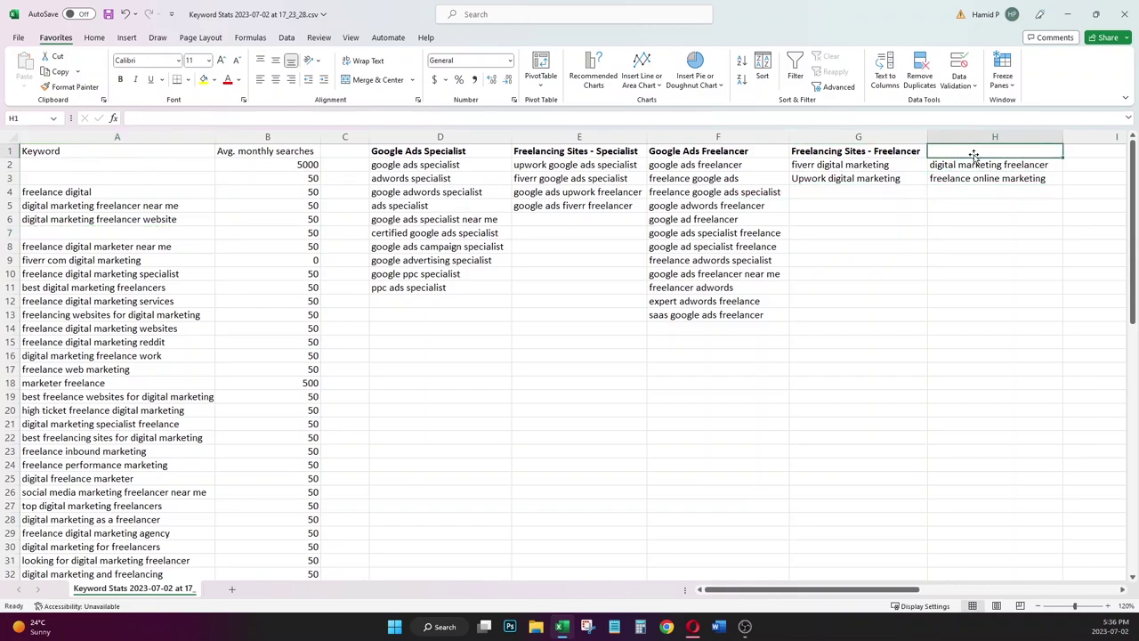
{"action": "type", "text": "Digital MArketi"}
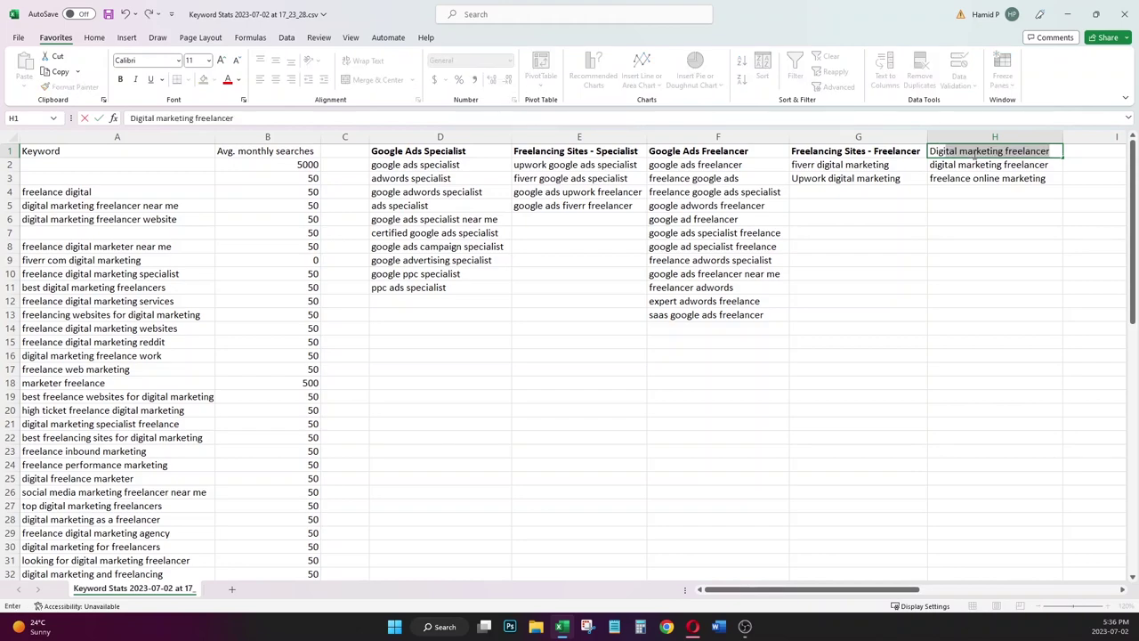
{"action": "key", "text": "BackSpace"}
{"action": "key", "text": "BackSpace"}
{"action": "key", "text": "BackSpace"}
{"action": "key", "text": "BackSpace"}
{"action": "key", "text": "BackSpace"}
{"action": "key", "text": "BackSpace"}
{"action": "key", "text": "BackSpace"}
{"action": "type", "text": "arketing Freelancer"}
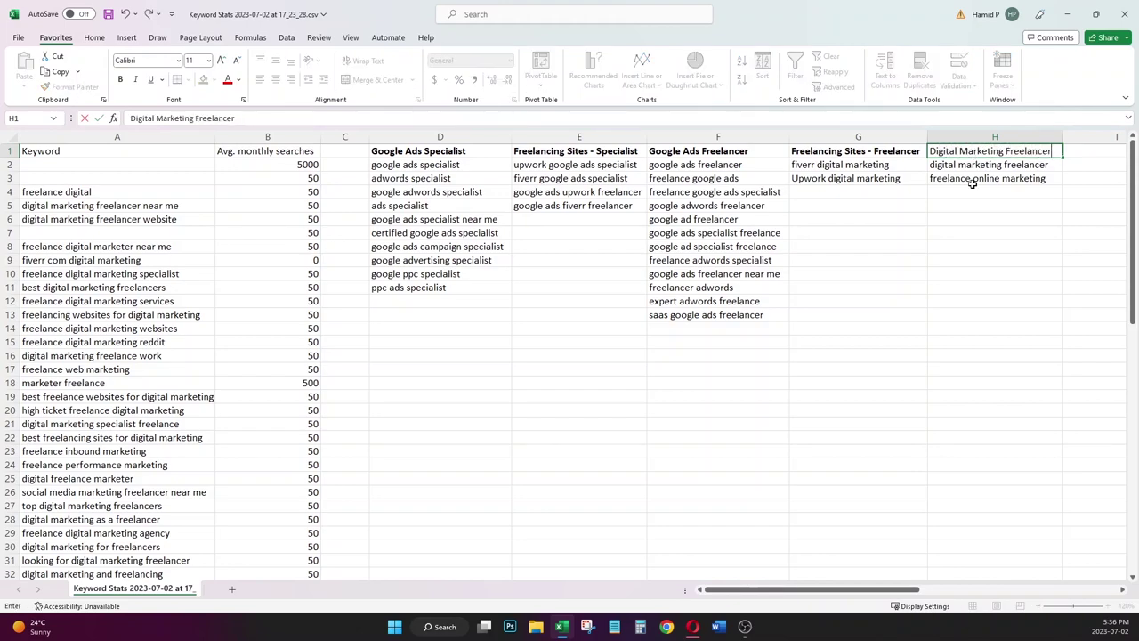
{"action": "left_click", "coordinate": [972, 183]}
{"action": "left_click", "coordinate": [977, 154]}
{"action": "key", "text": "ctrl+b"}
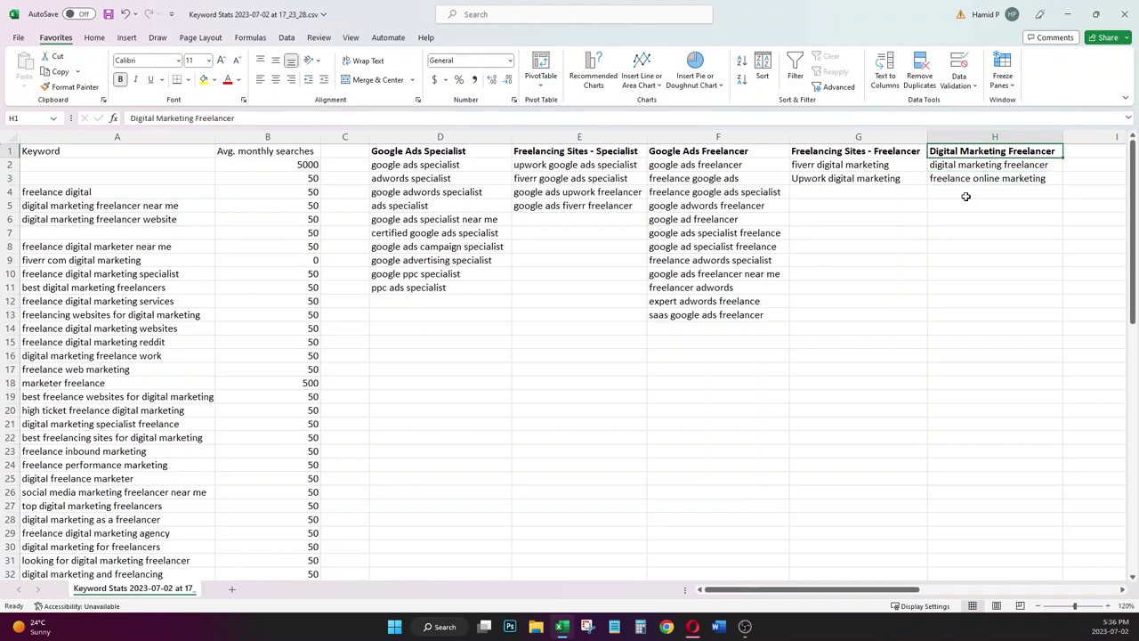
- Move "fiverr com digital marketing" from A9 to G4 under Freelancing Sites - Freelancer
{"action": "left_click", "coordinate": [147, 260]}
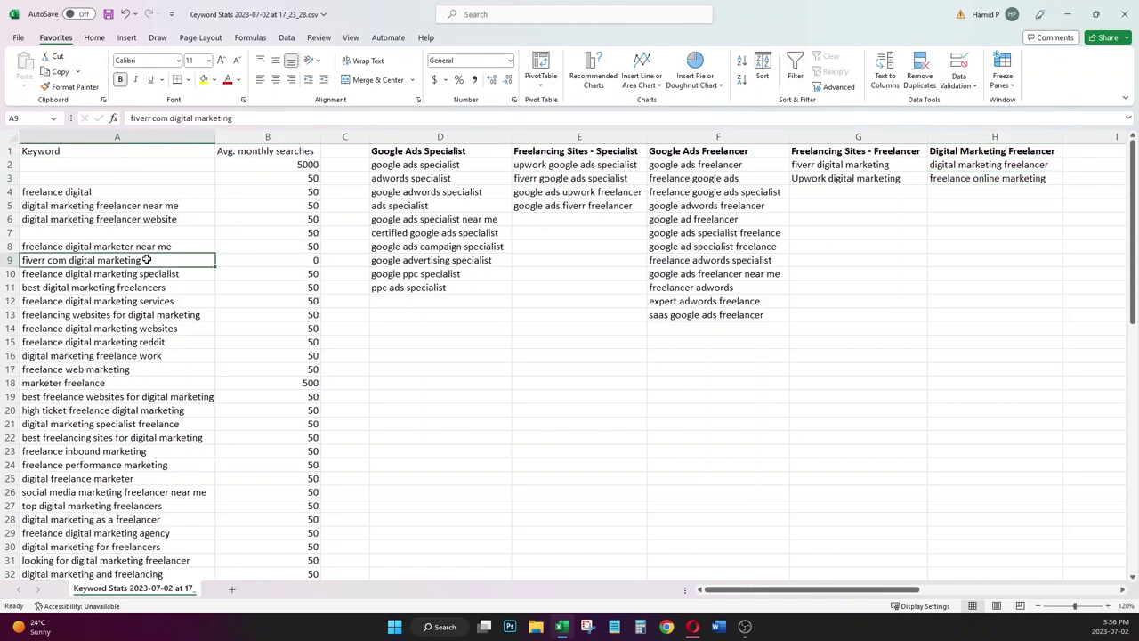
{"action": "key", "text": "ctrl+c"}
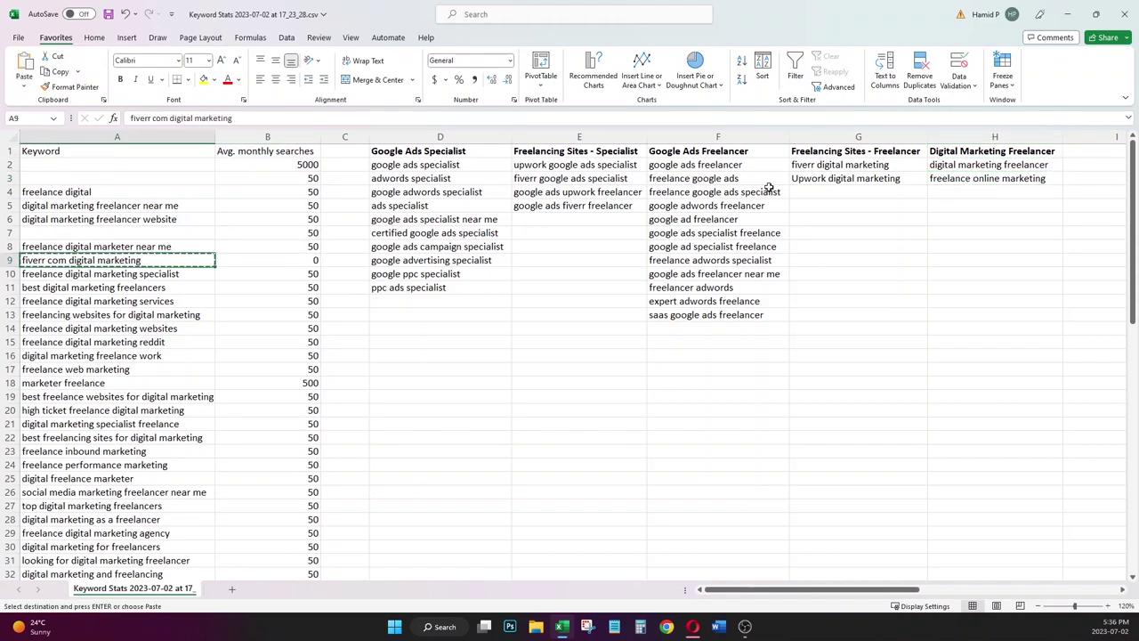
{"action": "left_click", "coordinate": [819, 191]}
{"action": "key", "text": "Return"}
- Select the keyword "freelance digital marketing specialist" in A10
{"action": "left_click", "coordinate": [84, 276]}
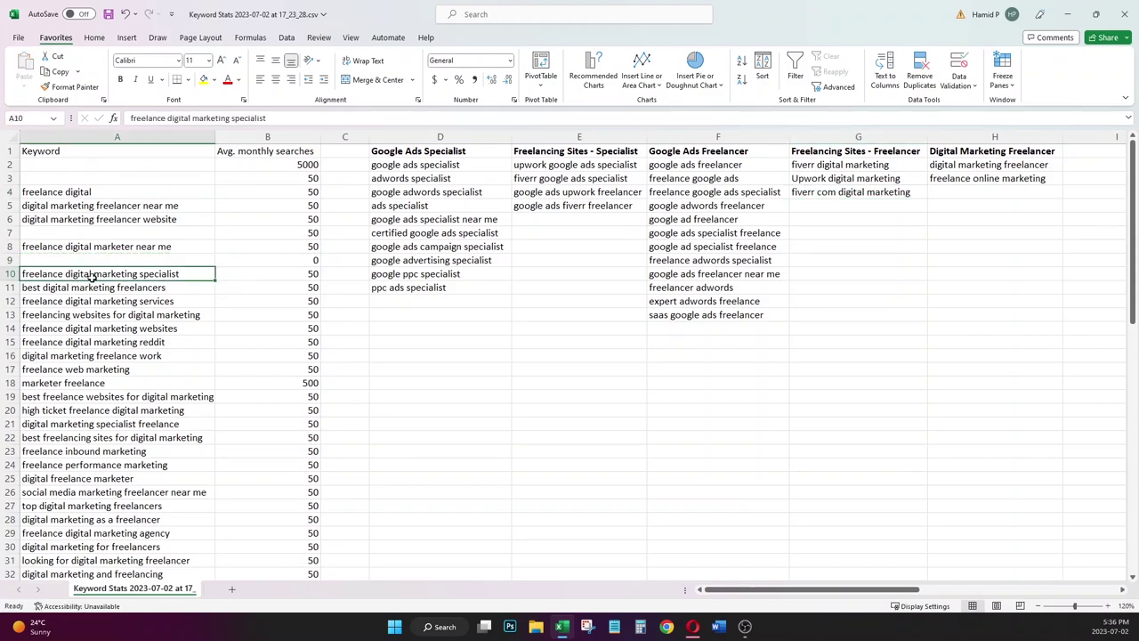
- Move the keywords "freelance digital marketing specialist" and "freelance digital marketer near me" into H4 and H5 under Digital Marketing Freelancer
{"action": "key", "text": "ctrl+c"}
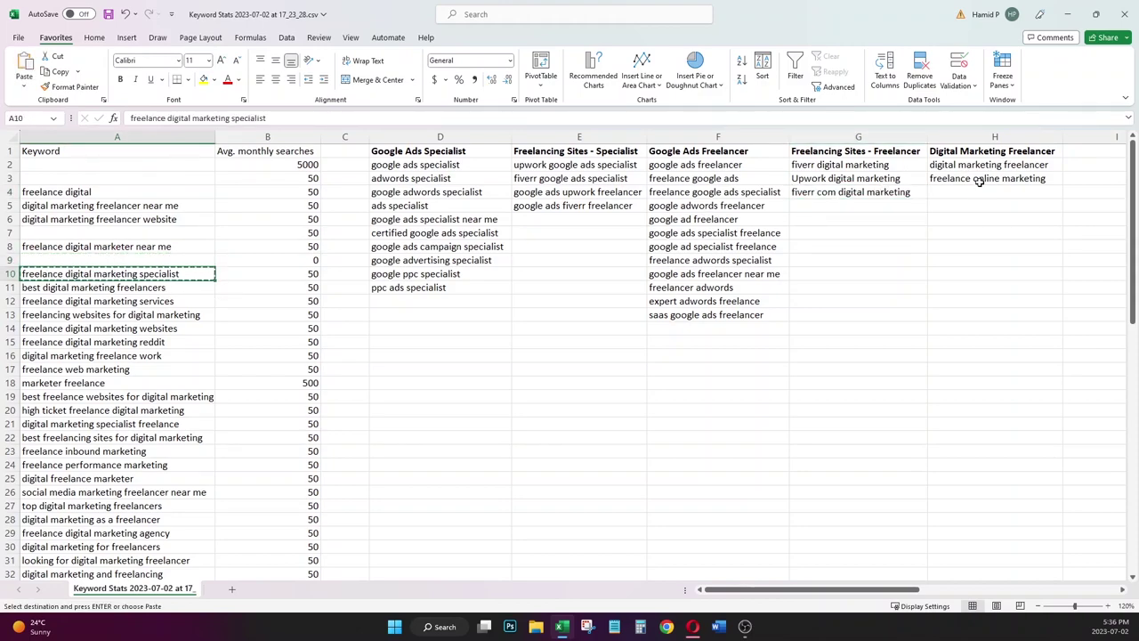
{"action": "left_click", "coordinate": [971, 190]}
{"action": "key", "text": "Return"}
{"action": "left_click", "coordinate": [132, 246]}
{"action": "key", "text": "ctrl+x"}
{"action": "left_click", "coordinate": [958, 206]}
{"action": "key", "text": "Return"}
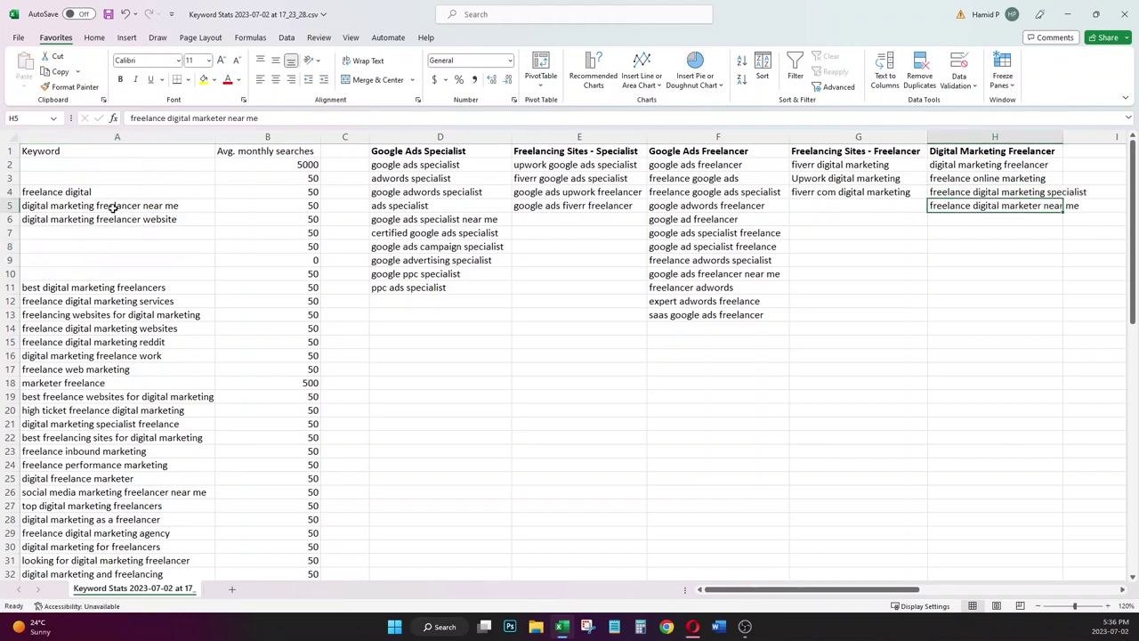
- Move the keyword "digital marketing freelancer near me" from A5 to H6 under Digital Marketing Freelancer
{"action": "left_click", "coordinate": [114, 204]}
{"action": "left_click_drag", "start_coordinate": [114, 200], "coordinate": [114, 196]}
{"action": "left_click", "coordinate": [114, 202]}
{"action": "key", "text": "ctrl+x"}
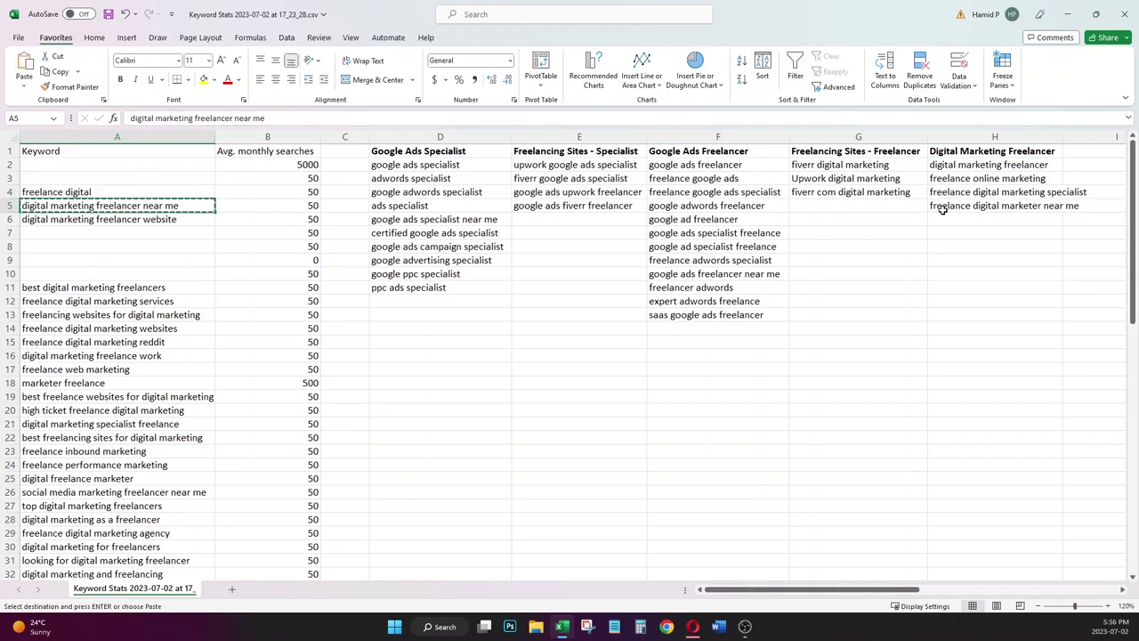
{"action": "left_click", "coordinate": [944, 219]}
{"action": "key", "text": "Return"}
- Move "best digital marketing freelancers" and "freelance digital marketing services" from the Keyword column to H7:H8
{"action": "left_click", "coordinate": [138, 290]}
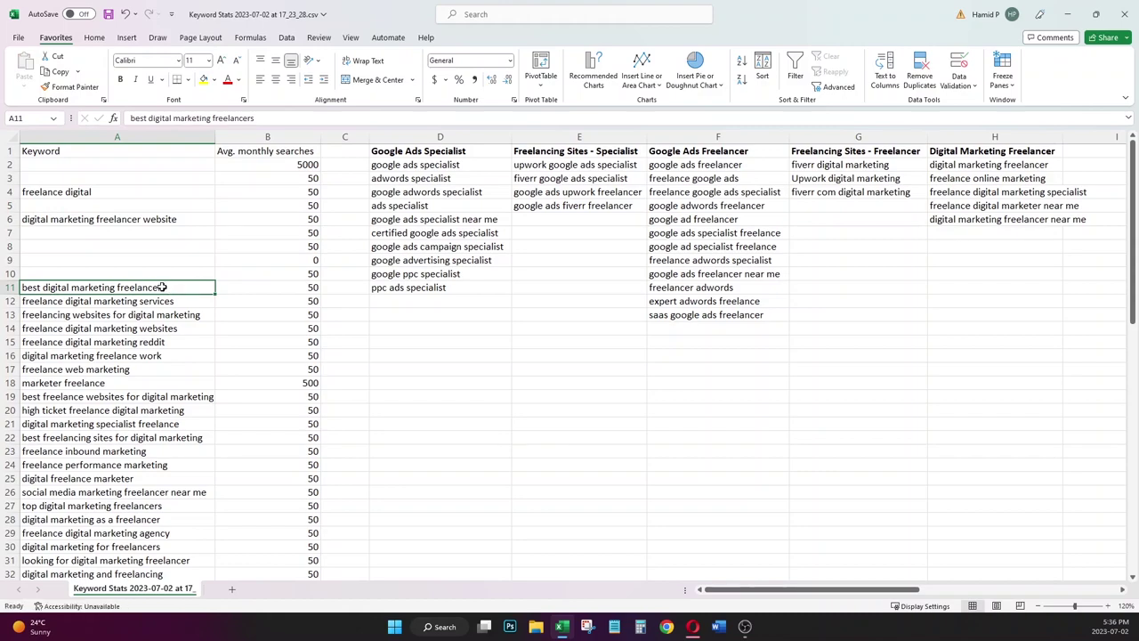
{"action": "left_click_drag", "start_coordinate": [165, 287], "coordinate": [165, 300]}
{"action": "key", "text": "ctrl+x"}
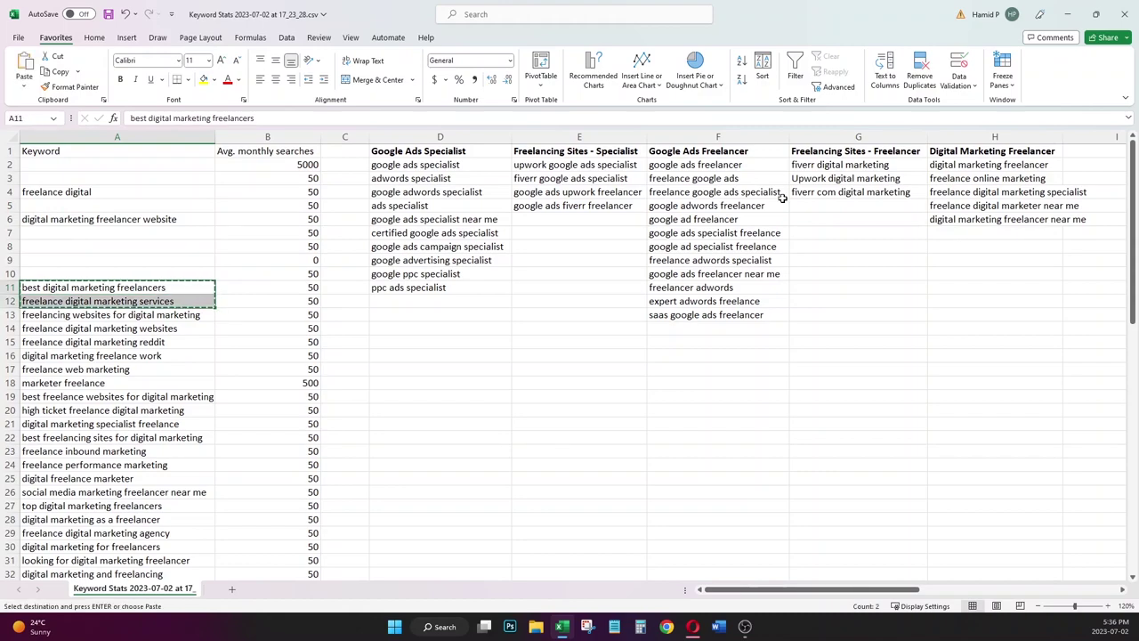
{"action": "left_click", "coordinate": [936, 233]}
{"action": "key", "text": "Return"}
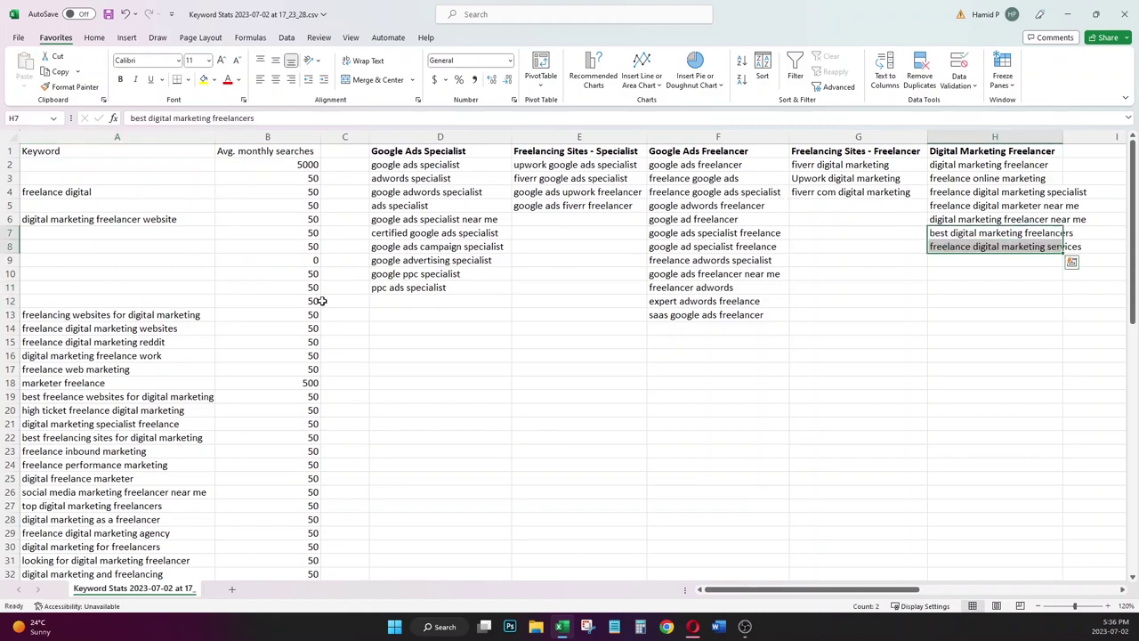
{"action": "left_click", "coordinate": [121, 315]}
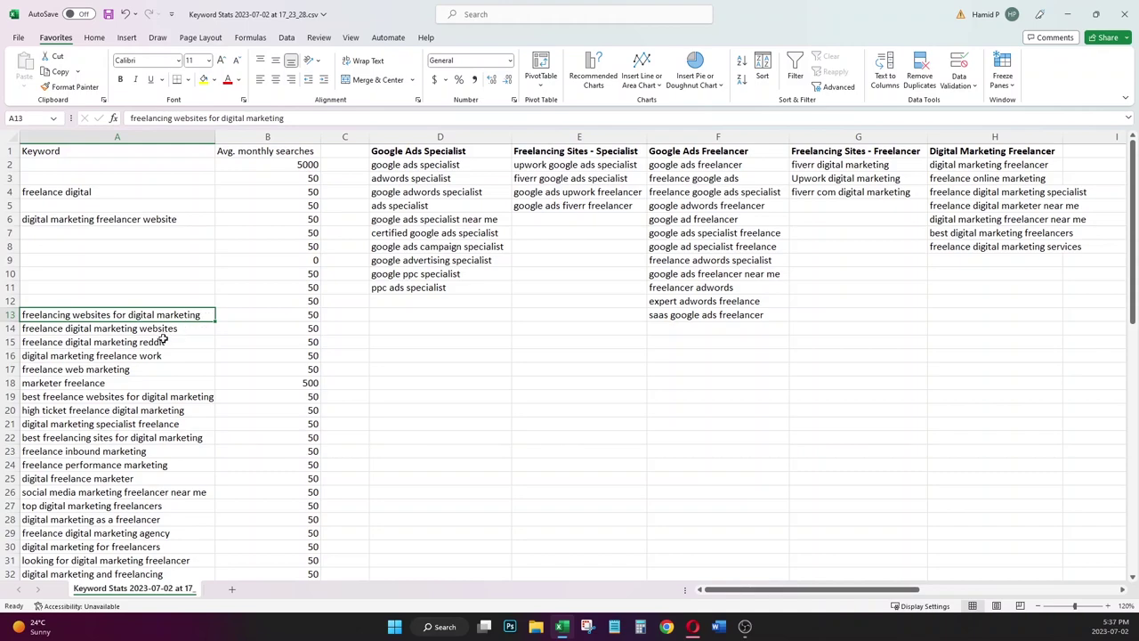
{"action": "left_click", "coordinate": [163, 356]}
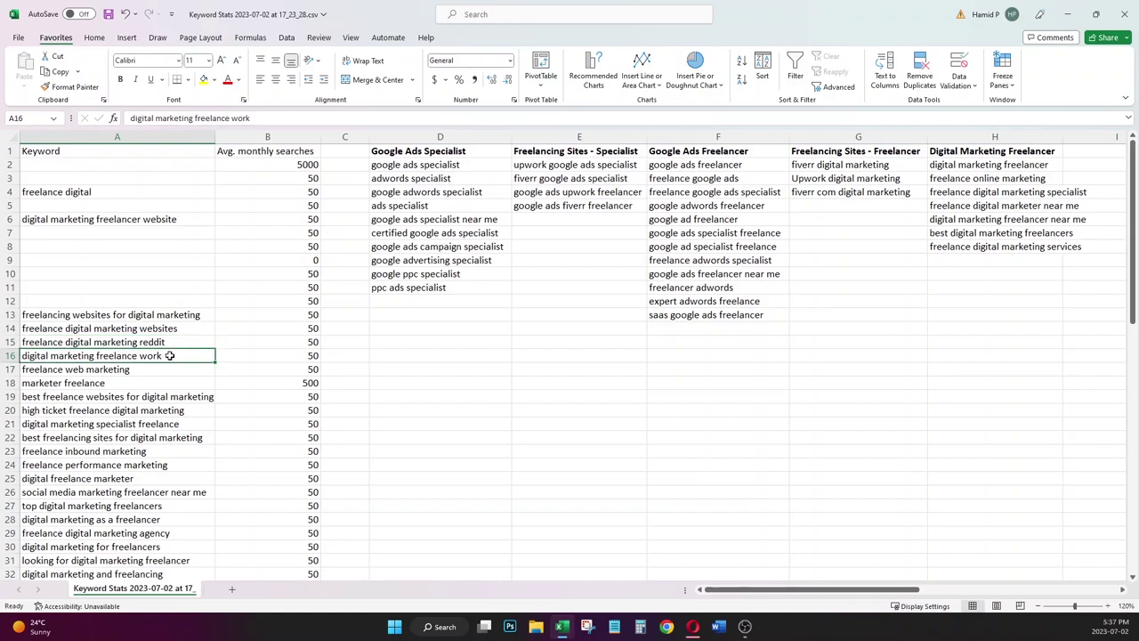
{"action": "left_click", "coordinate": [146, 370]}
{"action": "left_click", "coordinate": [142, 385]}
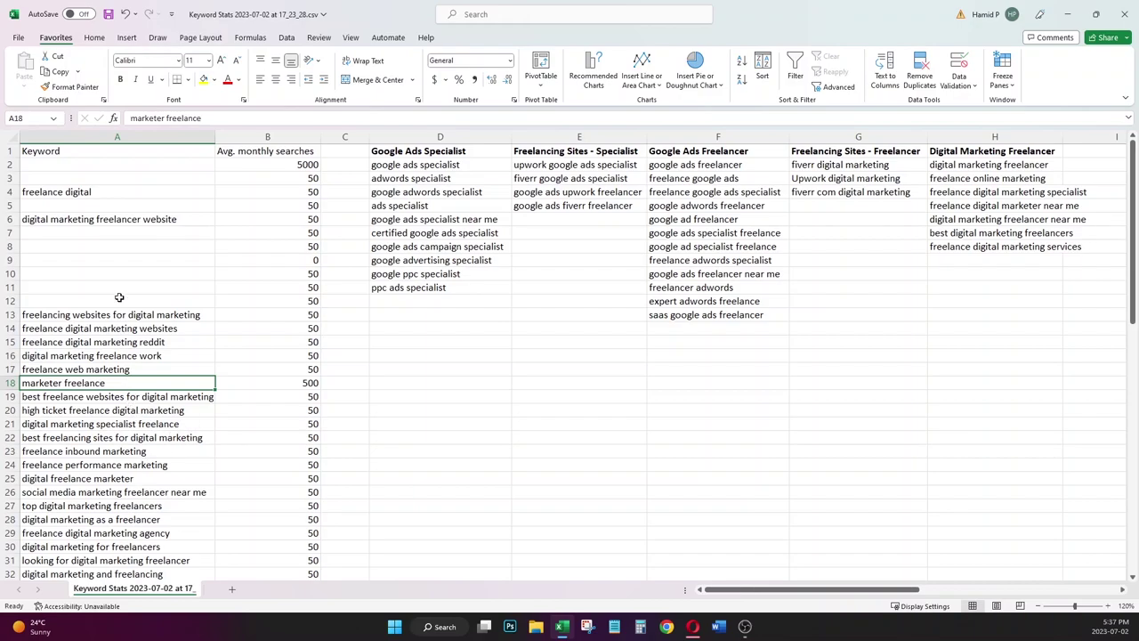
- Delete the Keyword column, the Avg. monthly searches column and the blank column before Google Ads Specialist
{"action": "left_click", "coordinate": [100, 137]}
{"action": "right_click", "coordinate": [101, 136]}
{"action": "left_click", "coordinate": [147, 267]}
{"action": "right_click", "coordinate": [82, 138]}
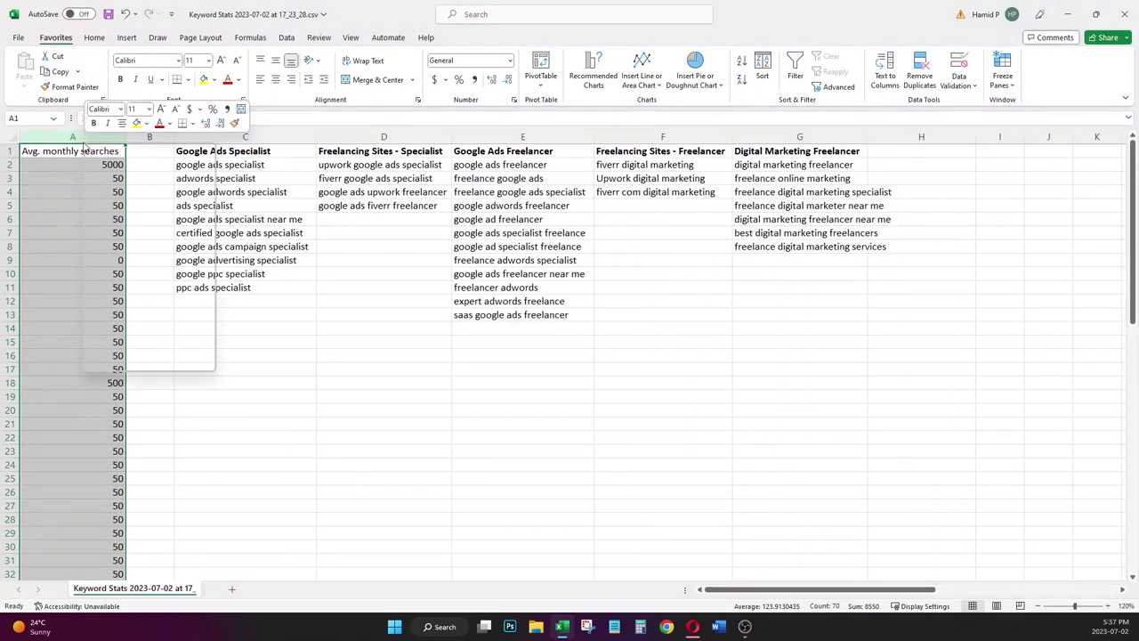
{"action": "left_click", "coordinate": [127, 273]}
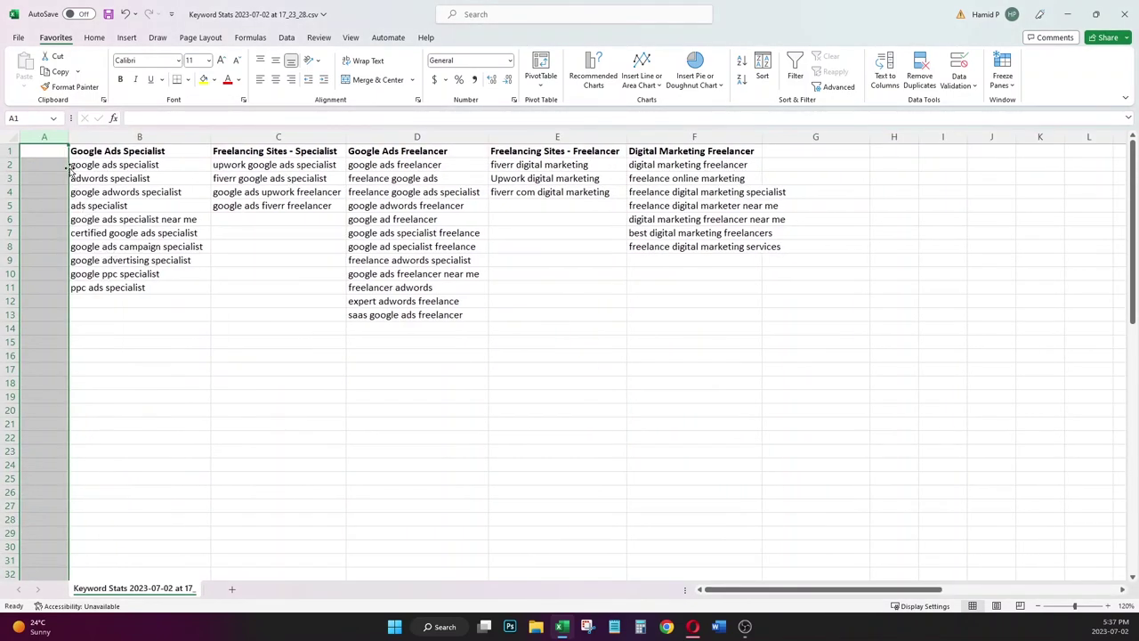
{"action": "right_click", "coordinate": [55, 139]}
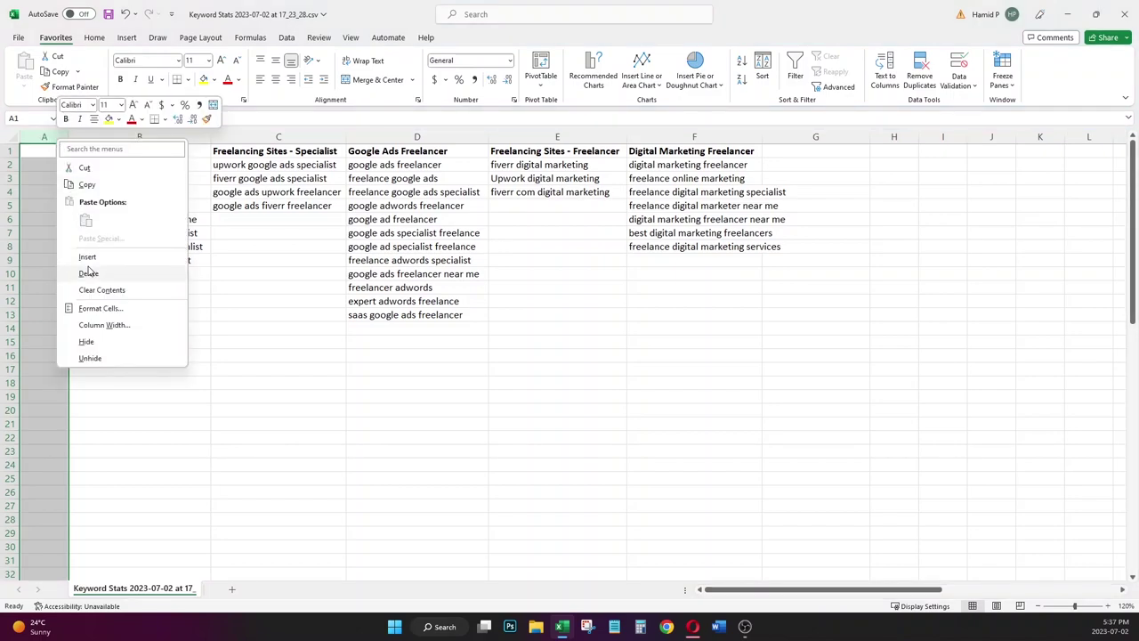
{"action": "left_click", "coordinate": [88, 272]}
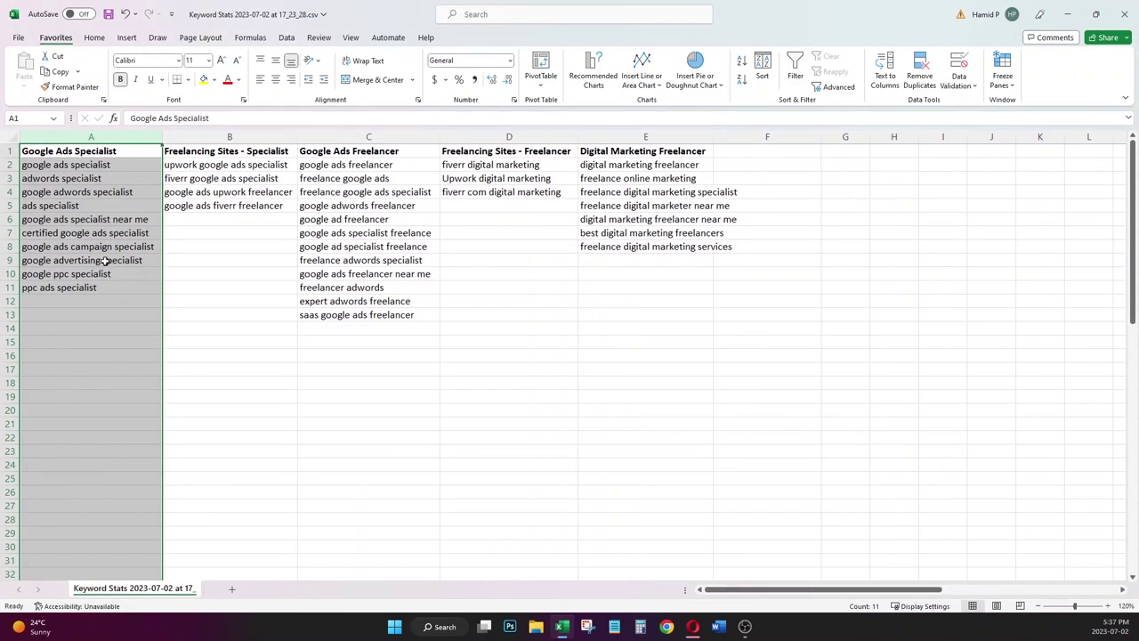
- Switch to the Opera browser, search Google for "google ads specialist" and examine the related searches for keyword ideas
{"action": "left_click", "coordinate": [692, 629]}
{"action": "left_click", "coordinate": [261, 9]}
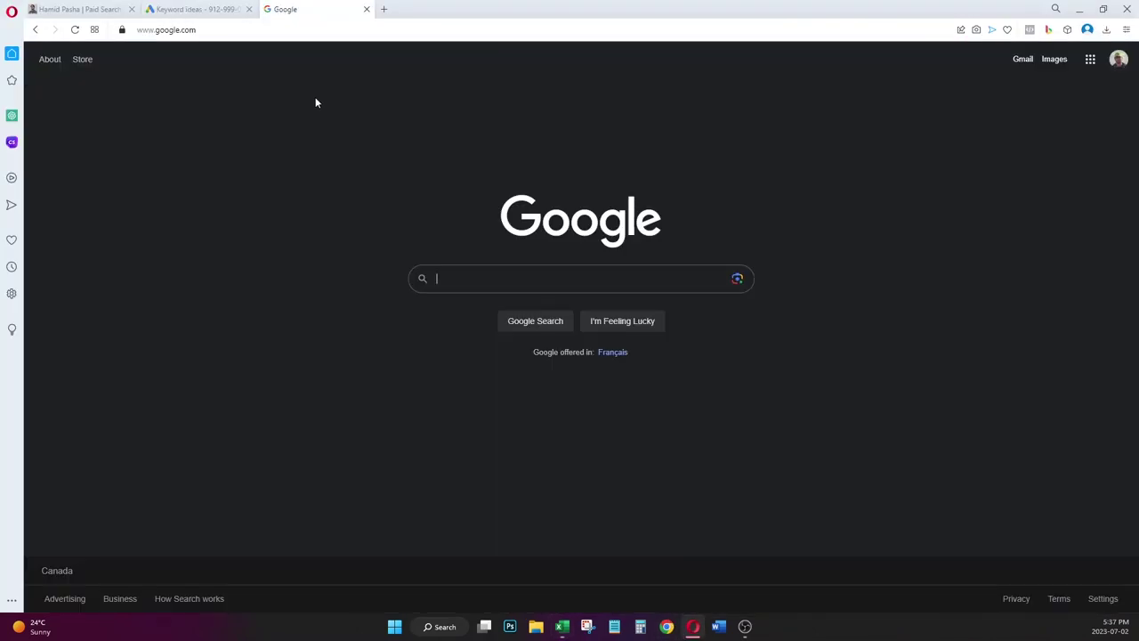
{"action": "left_click", "coordinate": [457, 279]}
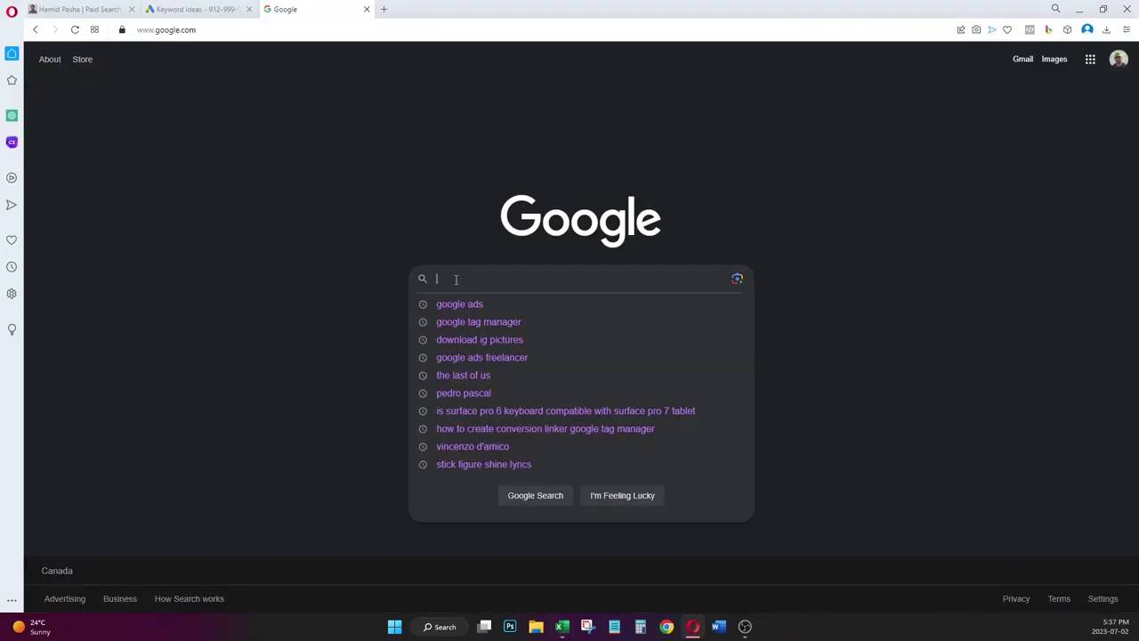
{"action": "type", "text": "google ads spec"}
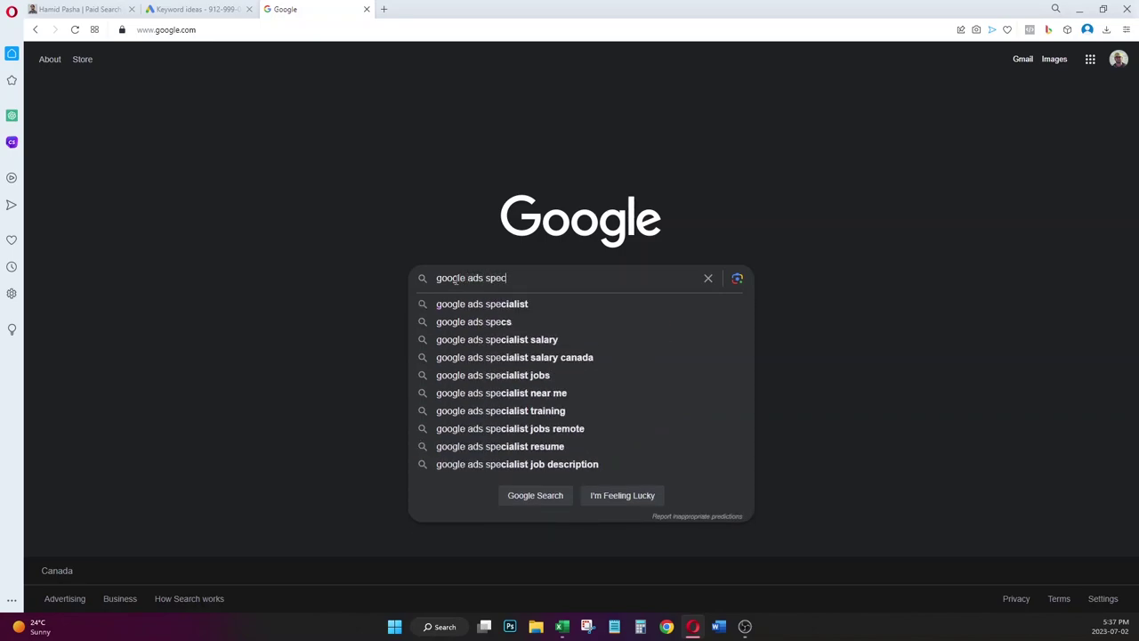
{"action": "left_click", "coordinate": [476, 305]}
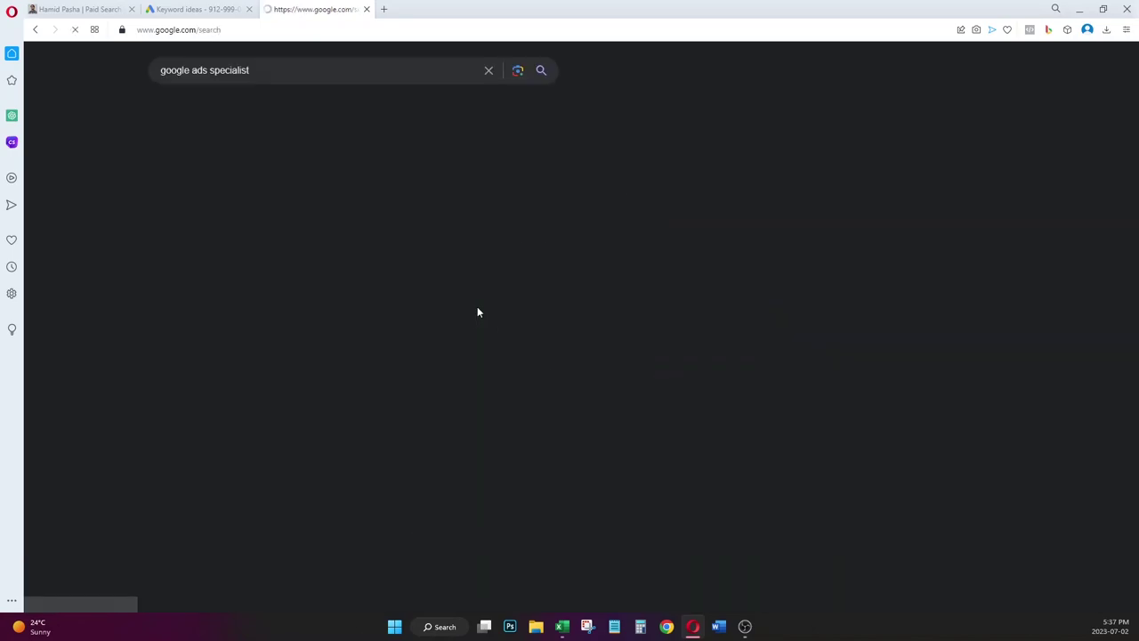
{"action": "scroll", "coordinate": [465, 295], "scroll_direction": "down", "scroll_amount": 12}
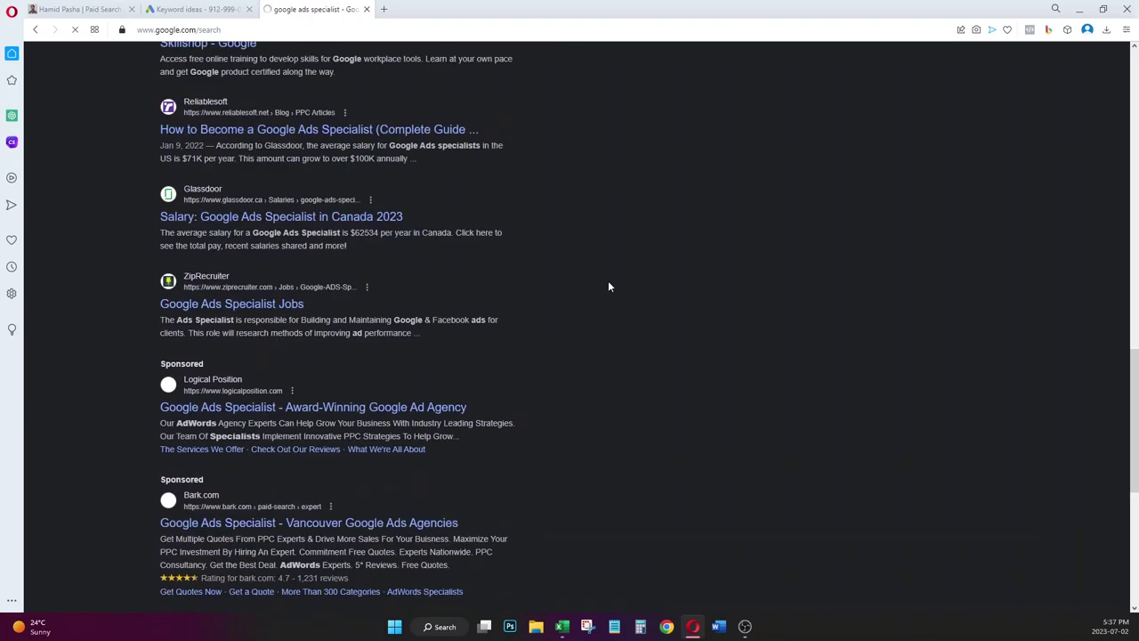
{"action": "scroll", "coordinate": [608, 287], "scroll_direction": "down", "scroll_amount": 5}
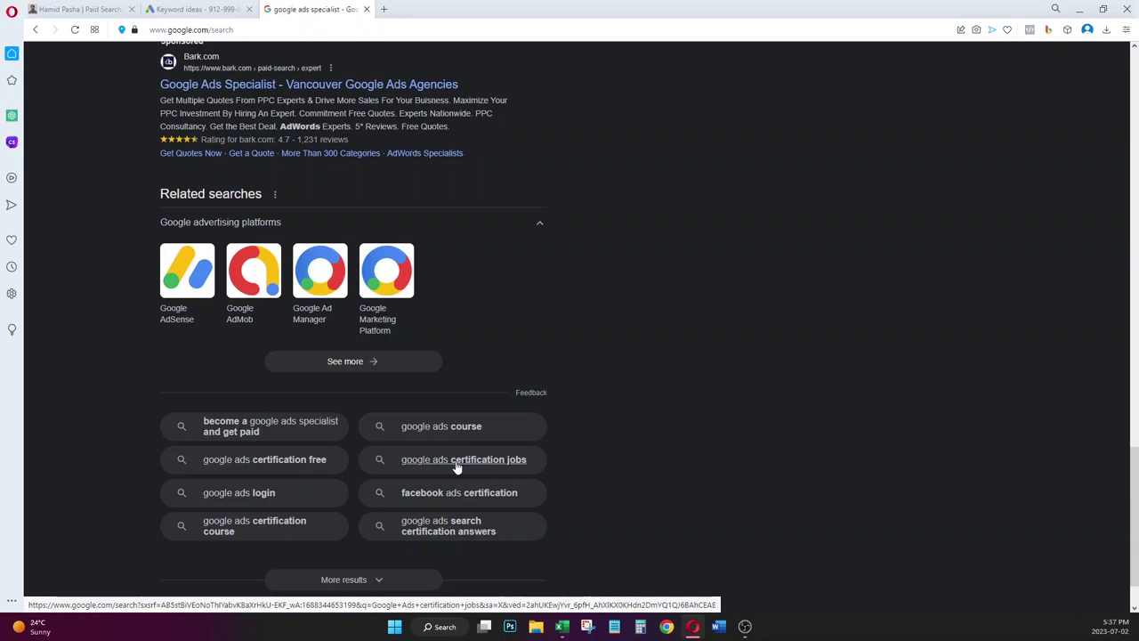
- Search Google for "google ads freelancer" and examine the related searches below the results
{"action": "scroll", "coordinate": [570, 450], "scroll_direction": "up", "scroll_amount": 15}
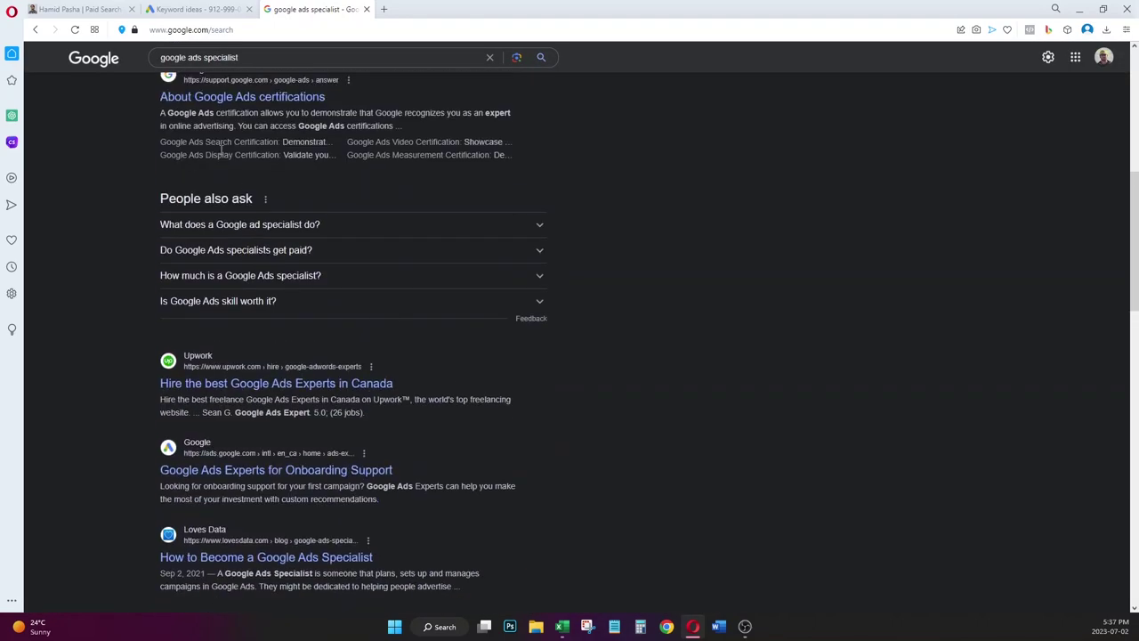
{"action": "double_click", "coordinate": [220, 57]}
{"action": "type", "text": "free"}
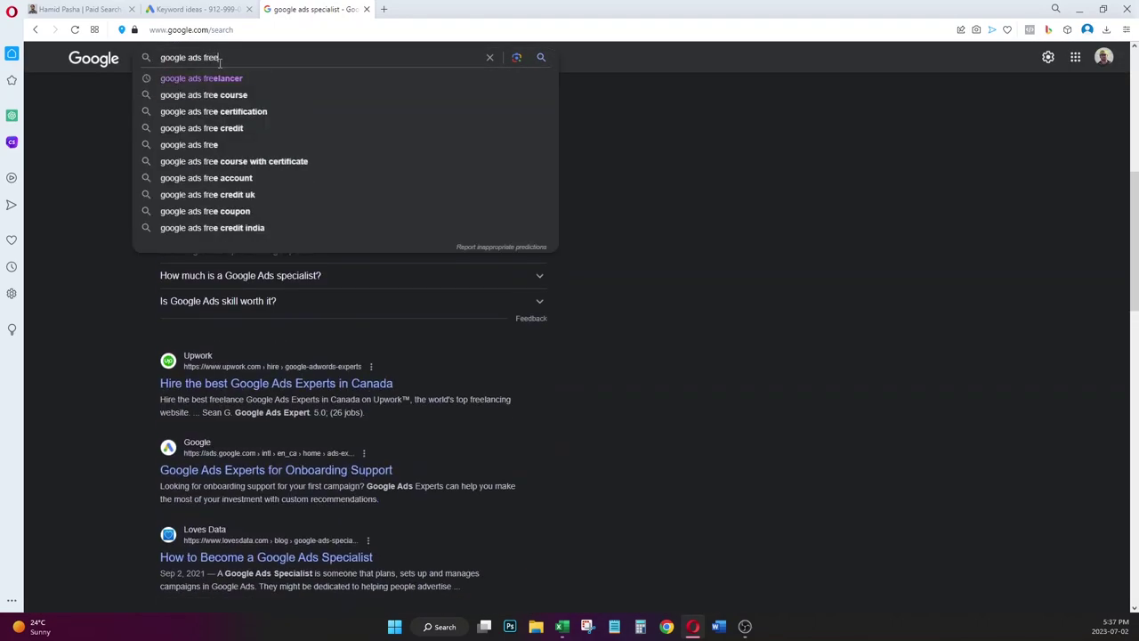
{"action": "left_click", "coordinate": [211, 78]}
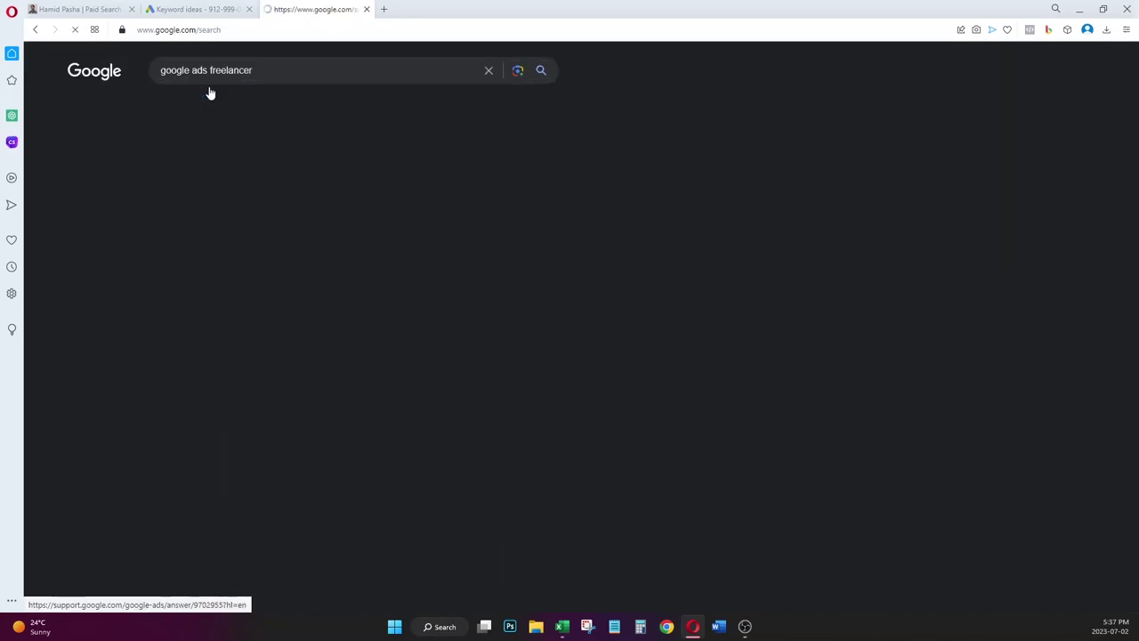
{"action": "scroll", "coordinate": [605, 242], "scroll_direction": "down", "scroll_amount": 8}
{"action": "scroll", "coordinate": [606, 244], "scroll_direction": "down", "scroll_amount": 15}
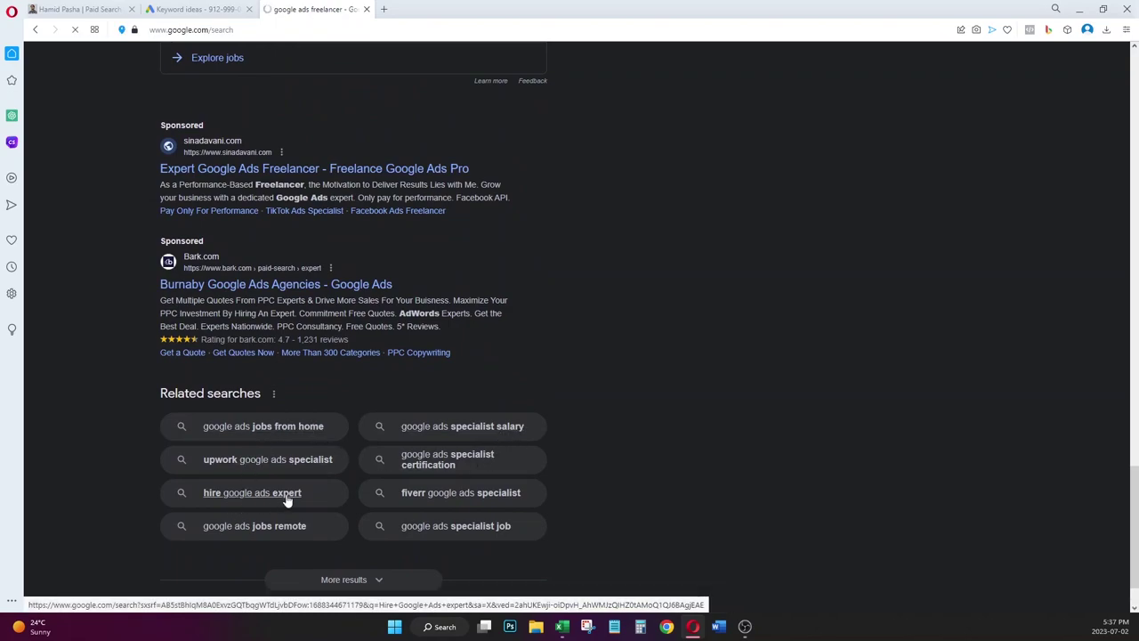
- Copy the related search "hire google ads expert" into cell A12 of the Excel sheet, under Google Ads Specialist
{"action": "left_click_drag", "start_coordinate": [303, 503], "coordinate": [204, 500]}
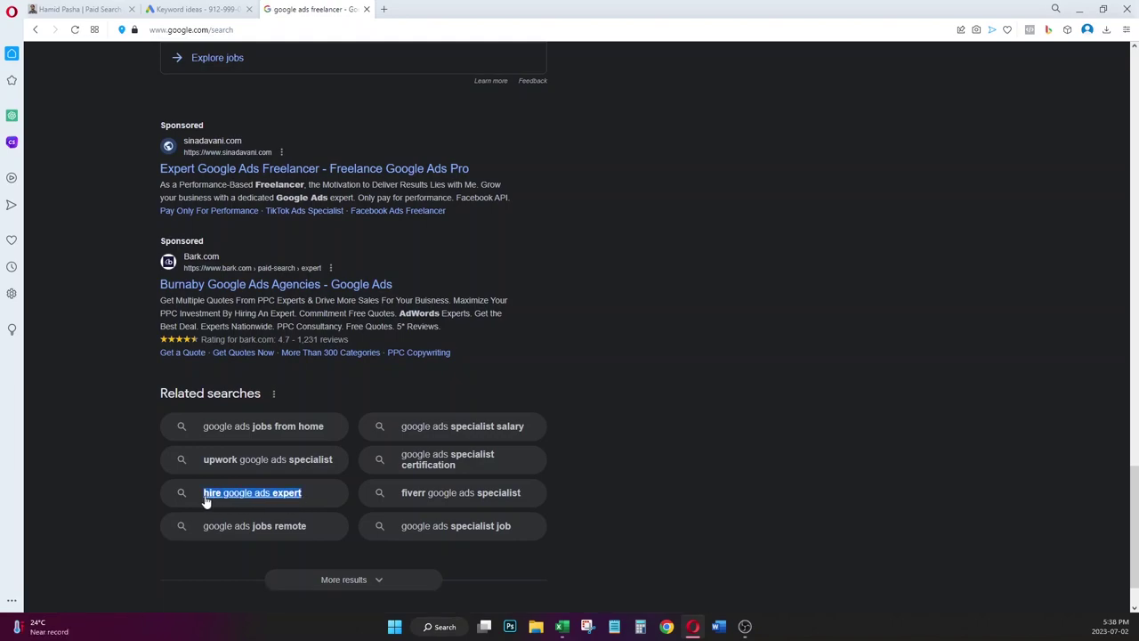
{"action": "left_click", "coordinate": [104, 489]}
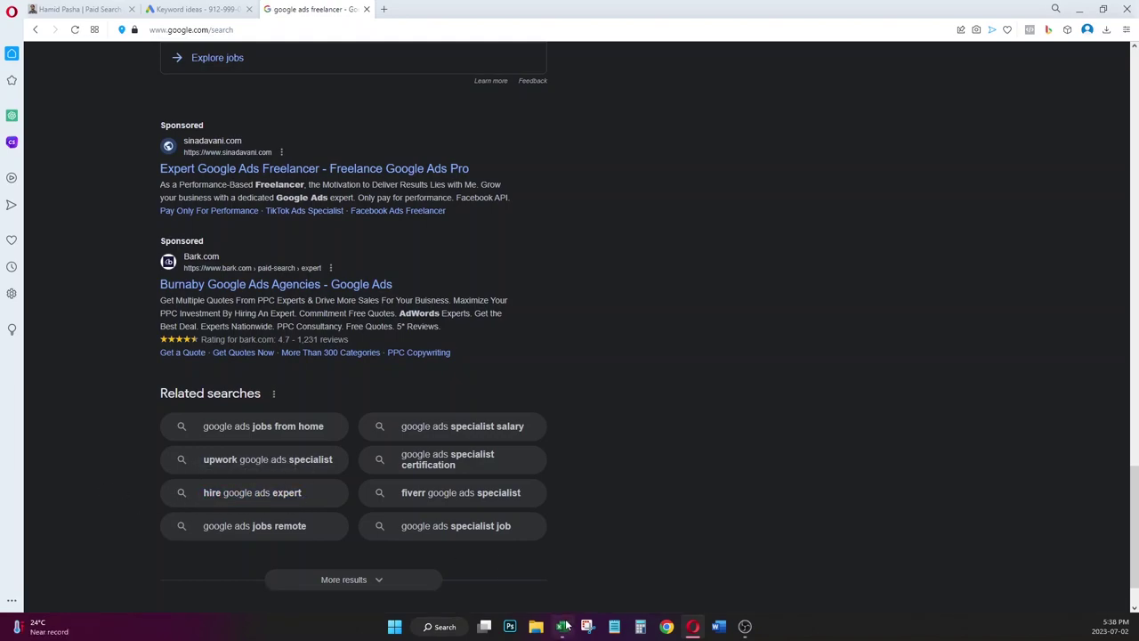
{"action": "left_click", "coordinate": [565, 626]}
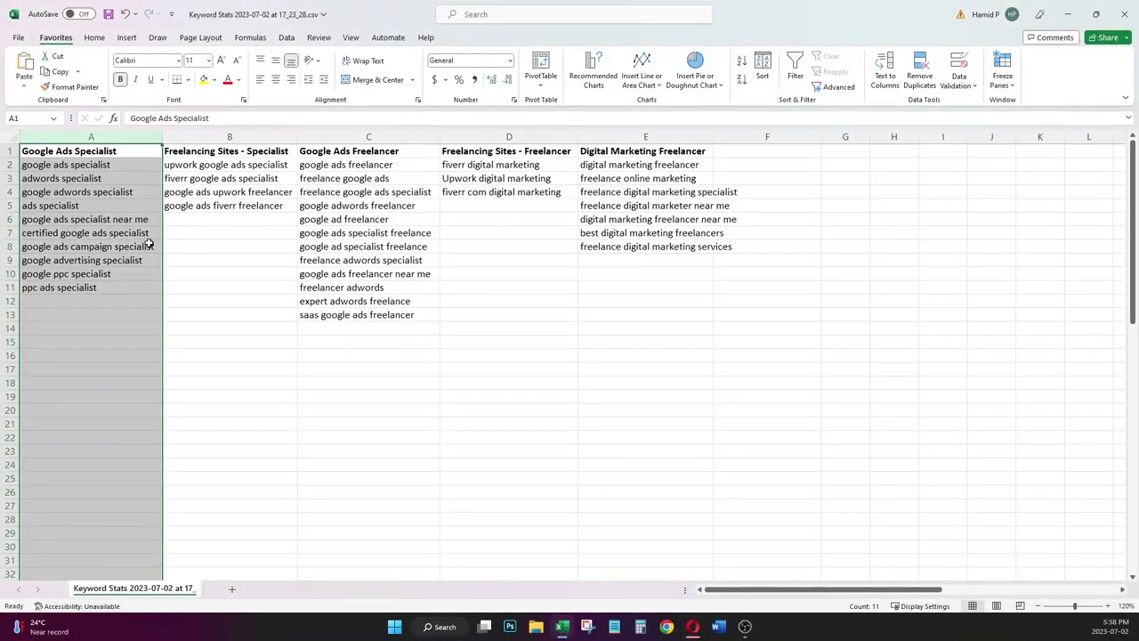
{"action": "left_click", "coordinate": [98, 302]}
{"action": "type", "text": "hire google ads expert"}
{"action": "left_click", "coordinate": [103, 315]}
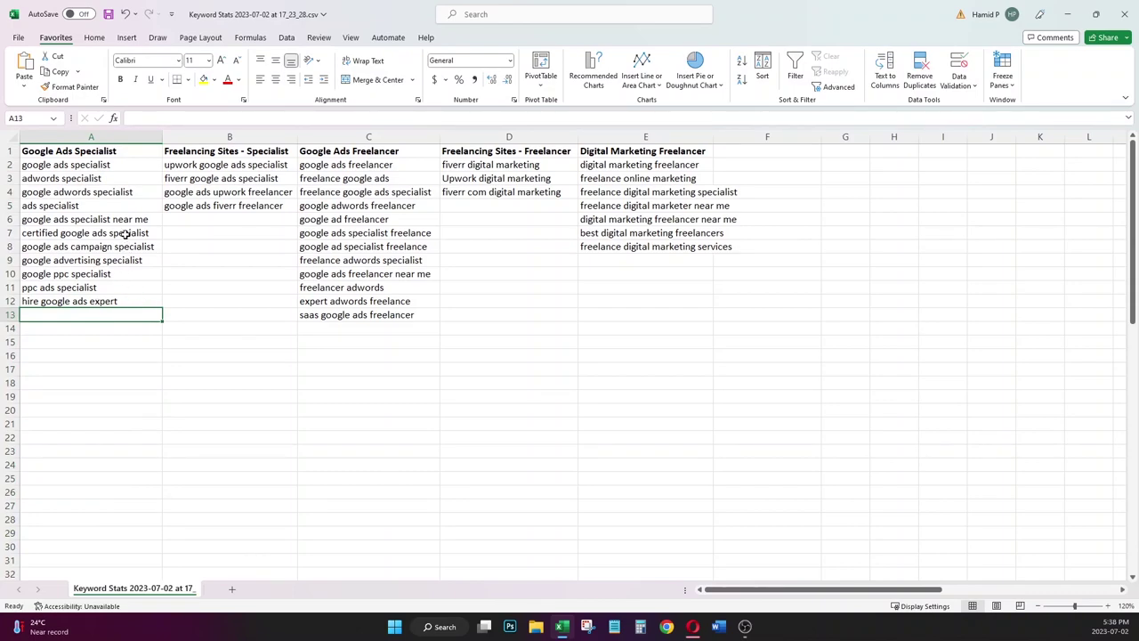
{"action": "left_click", "coordinate": [103, 302]}
- Compare Google's related searches, including "fiverr google ads specialist", with the sheet's keyword groups, and select the grouped keywords in A2:E13
{"action": "left_click_drag", "start_coordinate": [80, 165], "coordinate": [80, 283]}
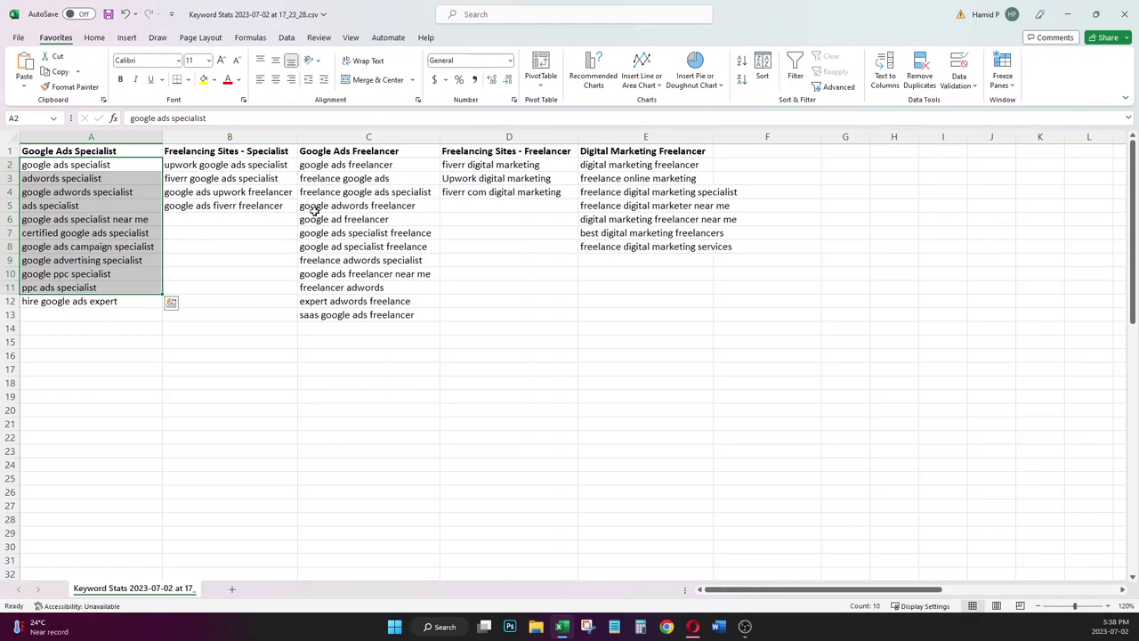
{"action": "left_click", "coordinate": [103, 301]}
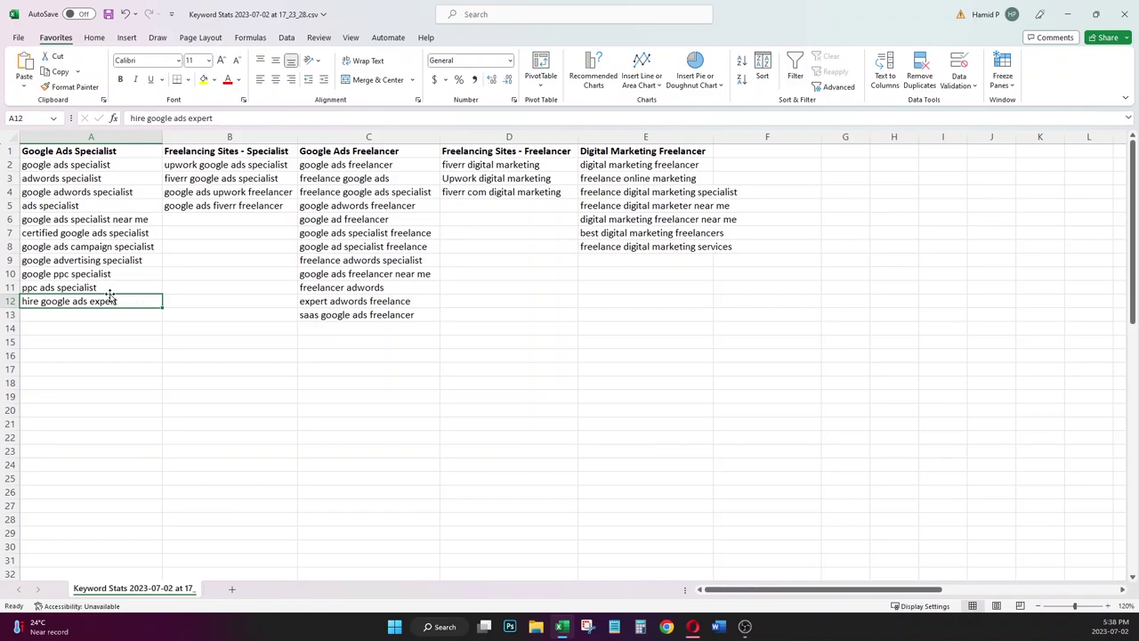
{"action": "left_click", "coordinate": [692, 627]}
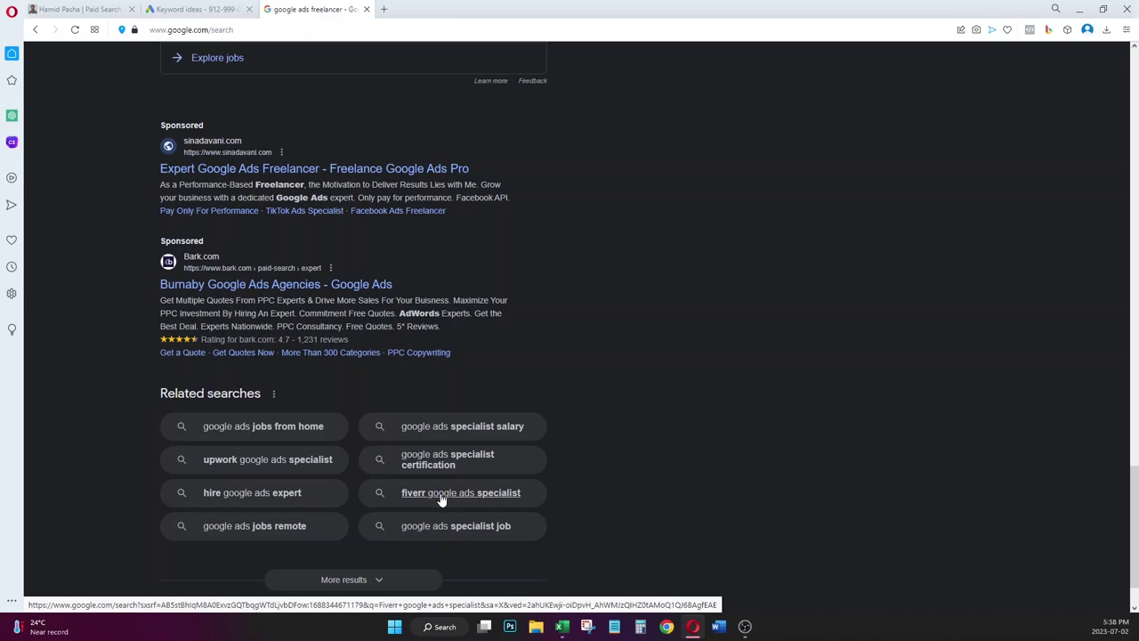
{"action": "left_click", "coordinate": [561, 627]}
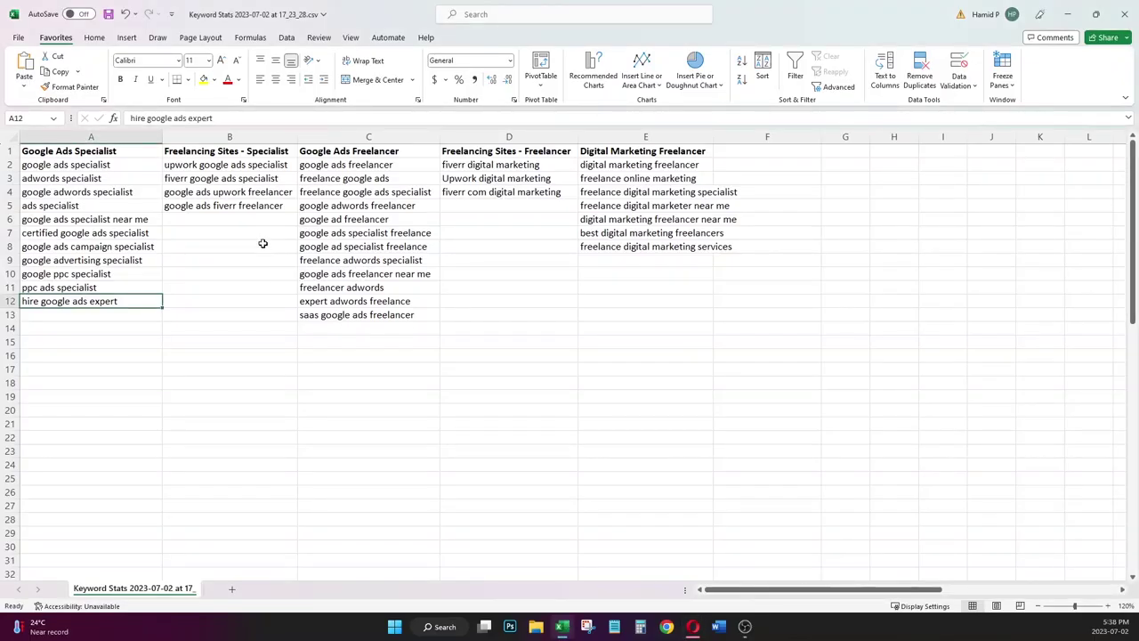
{"action": "left_click", "coordinate": [235, 183]}
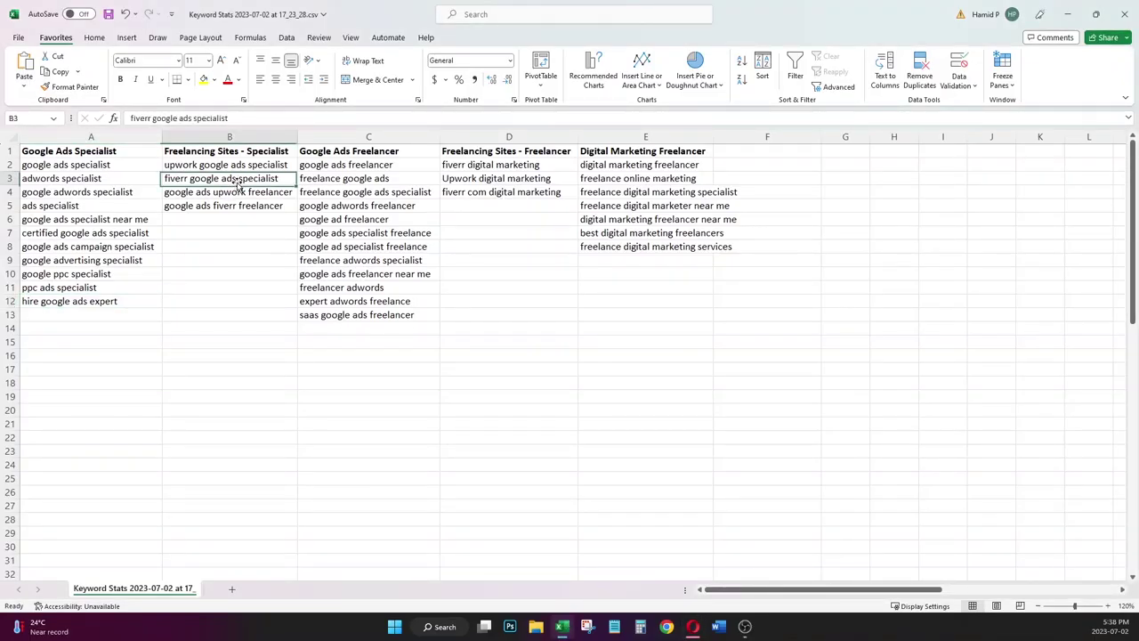
{"action": "left_click", "coordinate": [692, 626]}
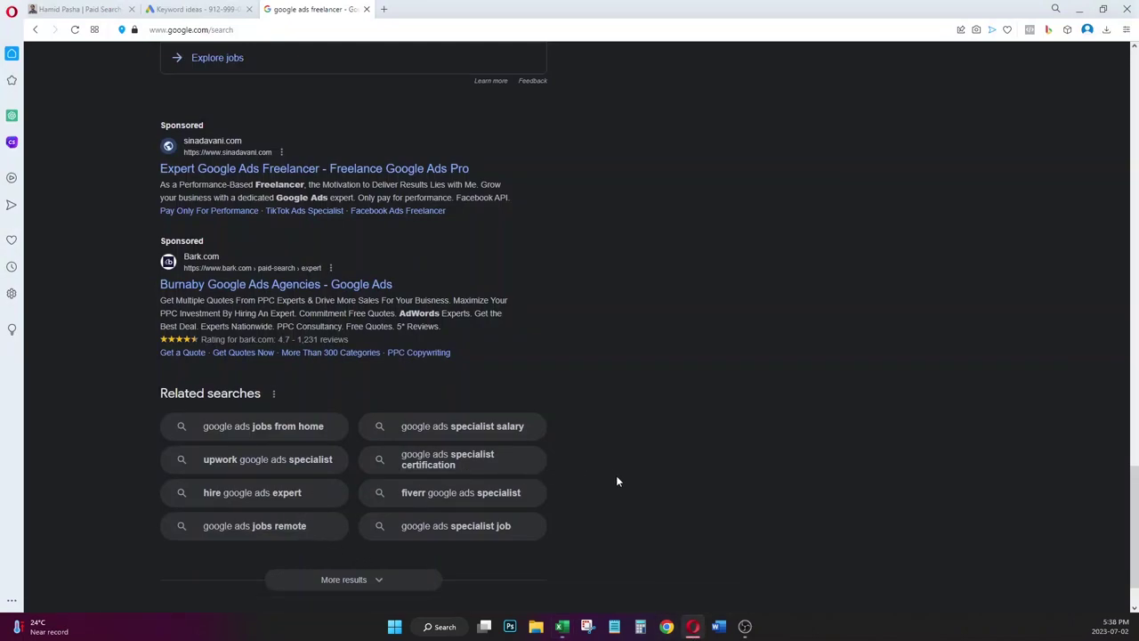
{"action": "left_click", "coordinate": [562, 626]}
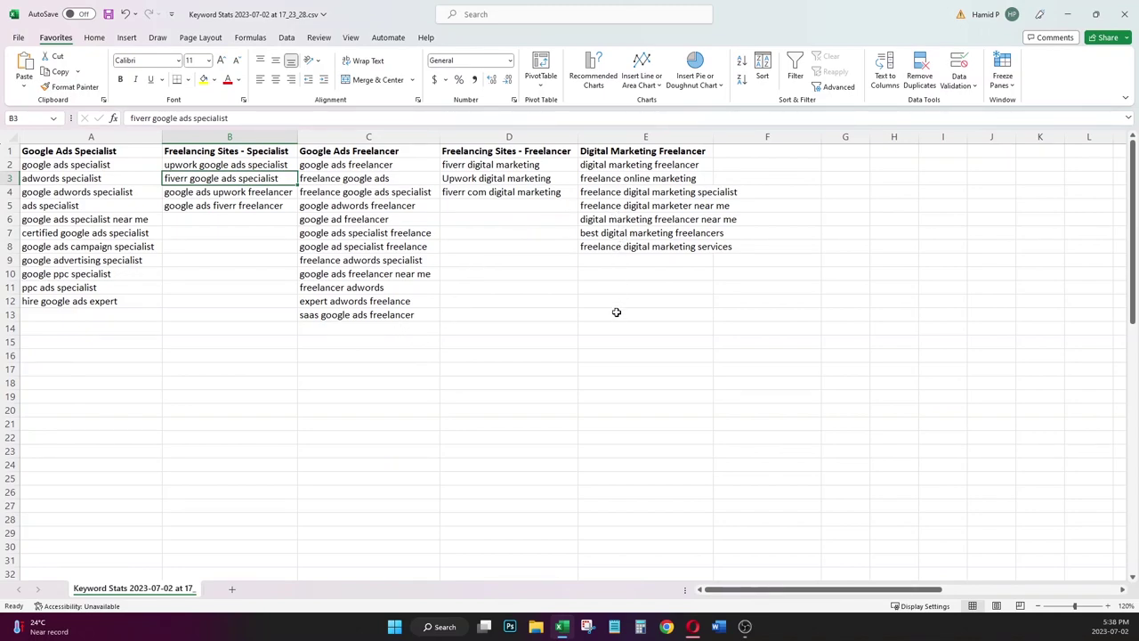
{"action": "left_click_drag", "start_coordinate": [650, 315], "coordinate": [127, 169]}
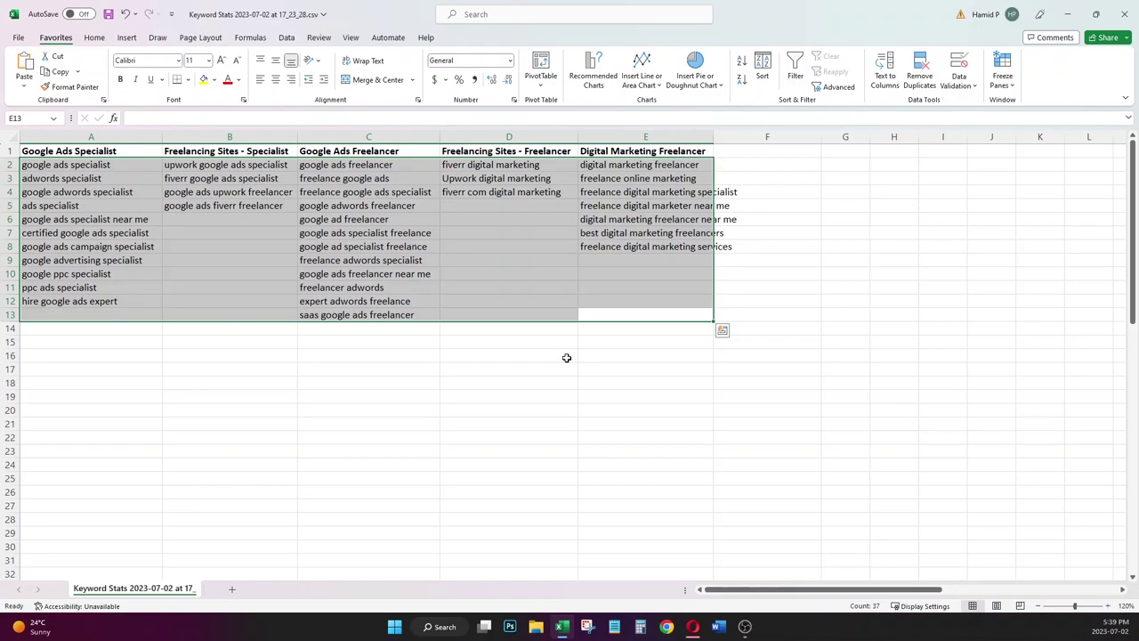
{"action": "left_click", "coordinate": [572, 387]}
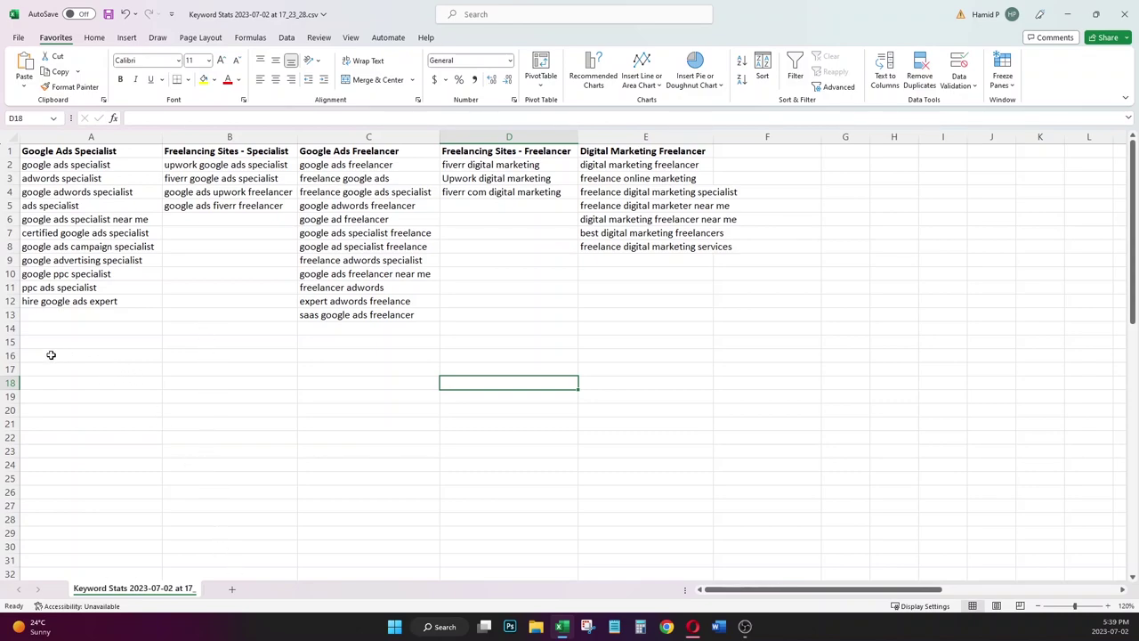
{"action": "left_click", "coordinate": [13, 355]}
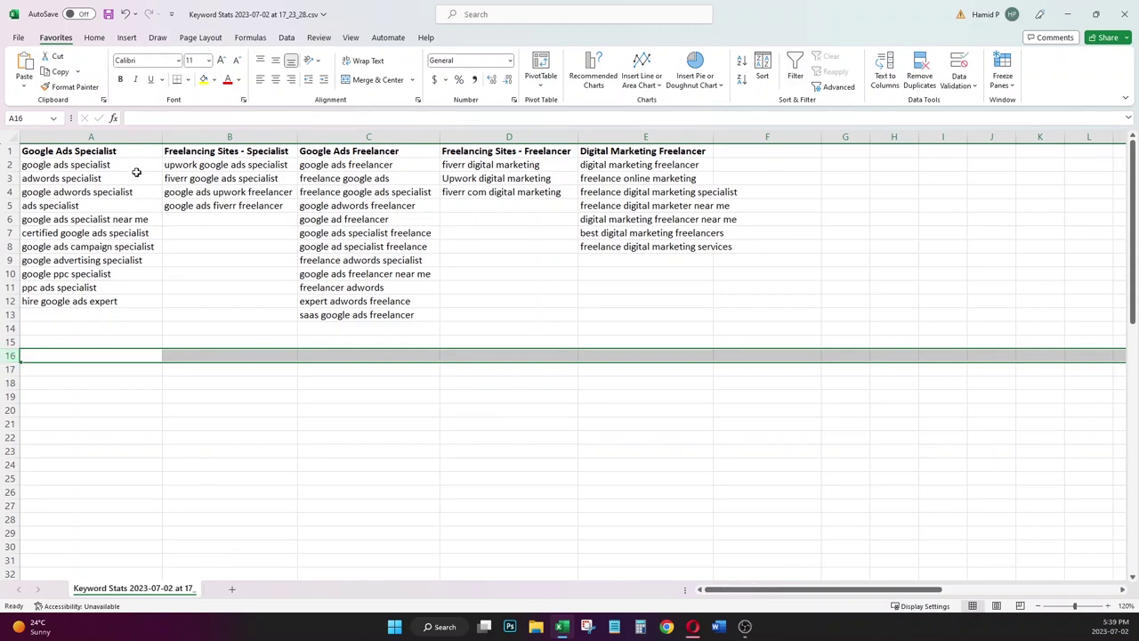
{"action": "left_click", "coordinate": [114, 356]}
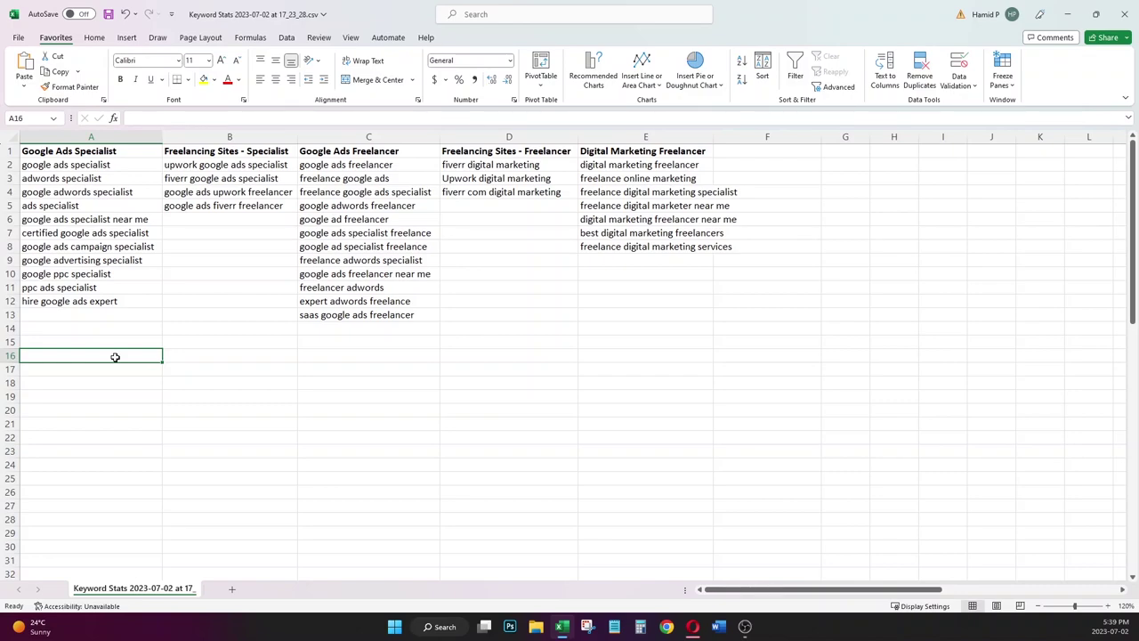
{"action": "left_click_drag", "start_coordinate": [106, 164], "coordinate": [114, 220]}
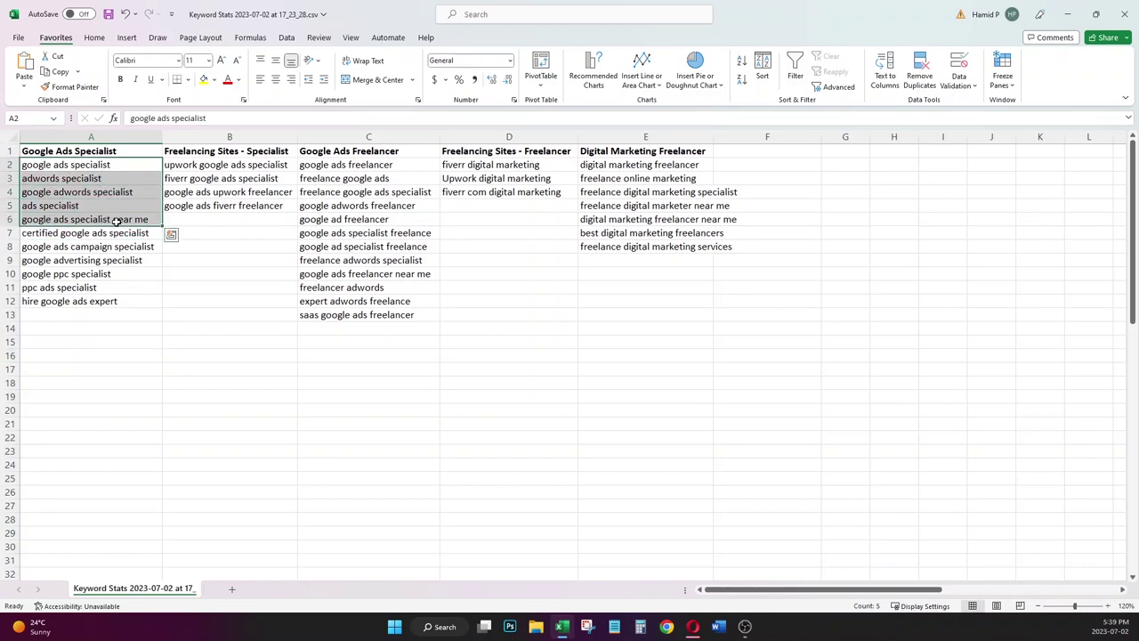
{"action": "left_click", "coordinate": [127, 355]}
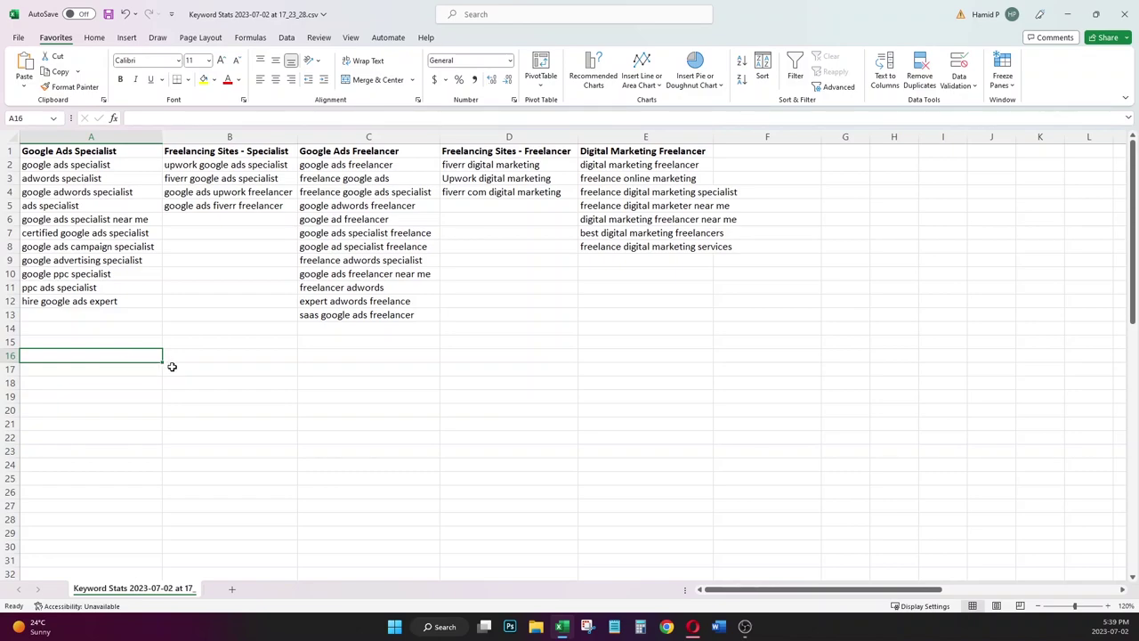
- Label cell A18, below the keyword groups, as "KW-Related"
{"action": "left_click", "coordinate": [132, 372]}
{"action": "left_click", "coordinate": [125, 382]}
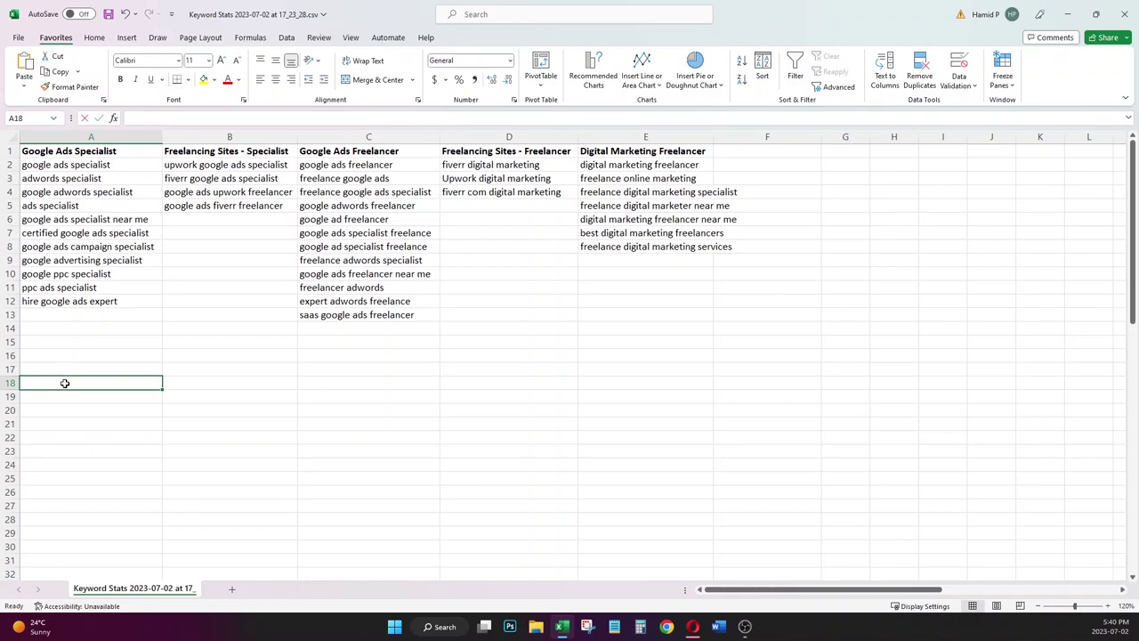
{"action": "type", "text": "KW-Related"}
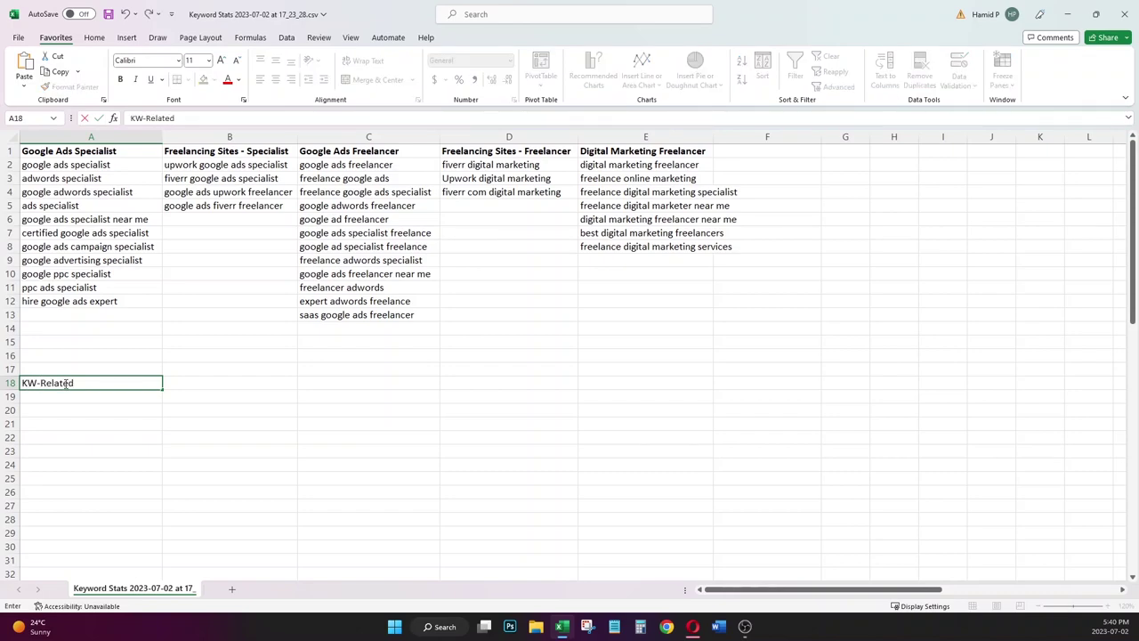
- Enter a LEN formula in cell B17 that counts the characters of cell B18
{"action": "left_click", "coordinate": [190, 370]}
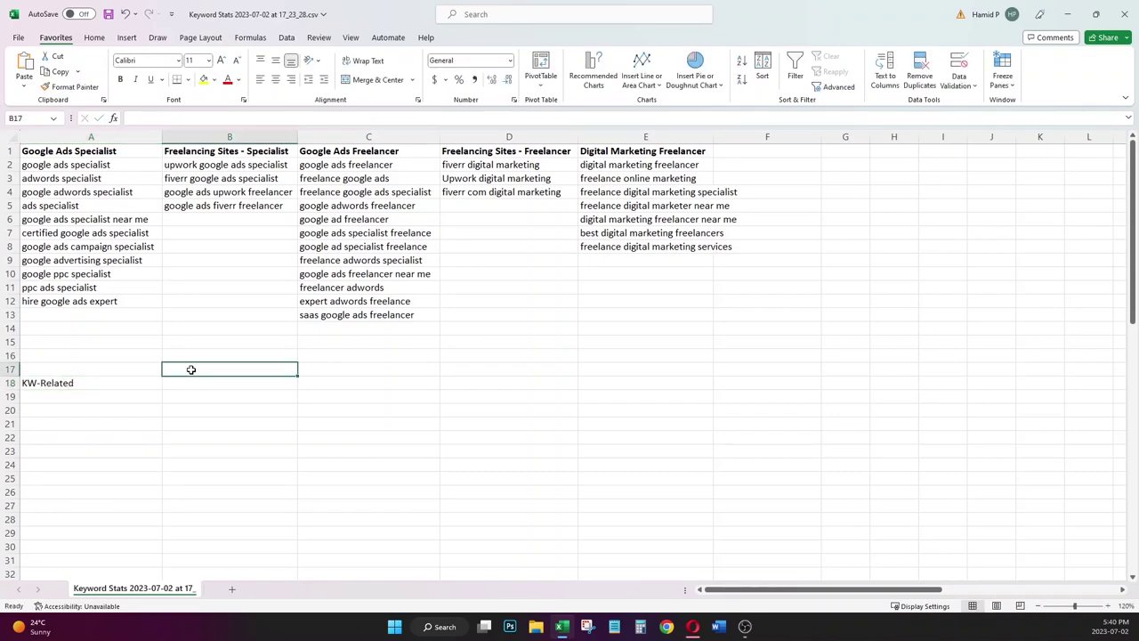
{"action": "type", "text": "=l3n"}
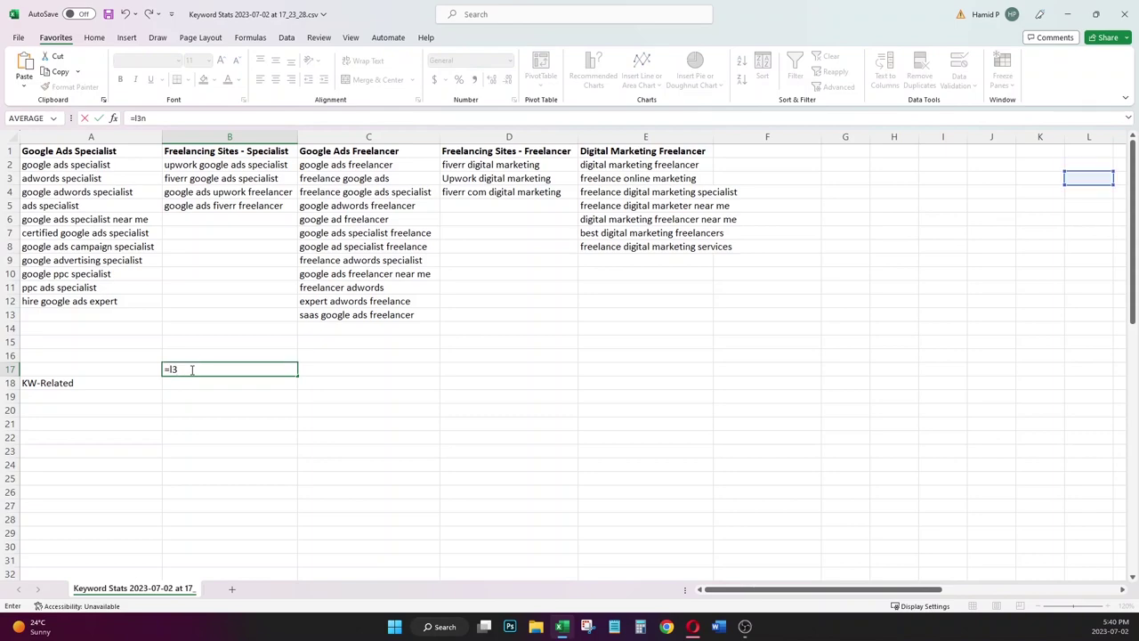
{"action": "key", "text": "BackSpace"}
{"action": "key", "text": "BackSpace"}
{"action": "type", "text": "en"}
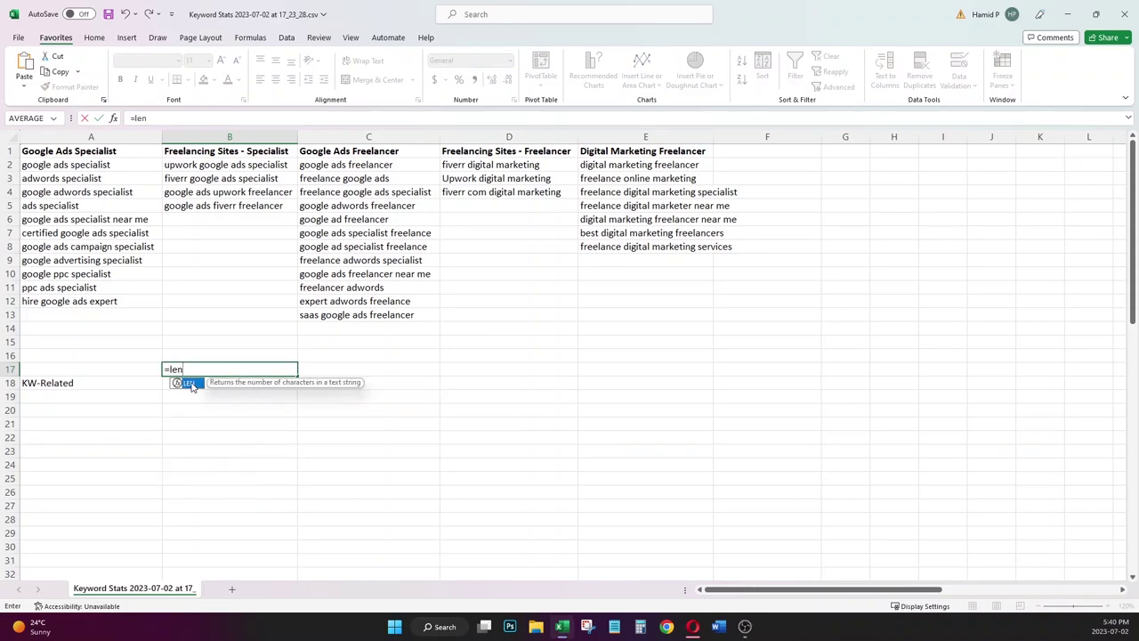
{"action": "double_click", "coordinate": [189, 384]}
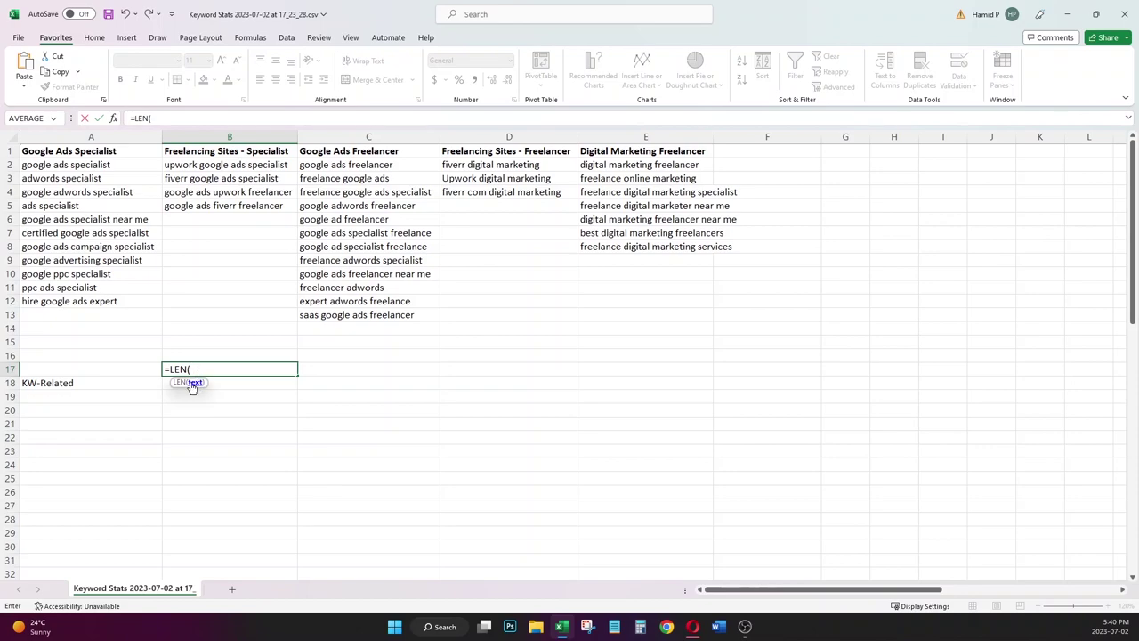
{"action": "left_click", "coordinate": [228, 385]}
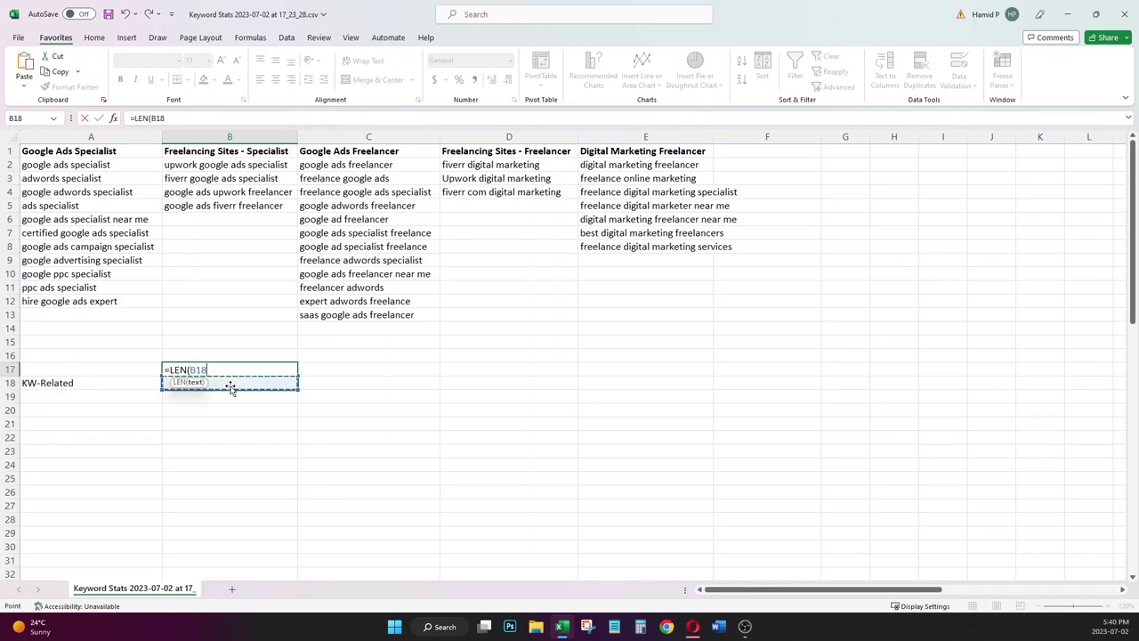
{"action": "key", "text": "Return"}
- Copy the character-count formula from B17 across cells C17 to G17
{"action": "left_click", "coordinate": [219, 367]}
{"action": "key", "text": "ctrl+c"}
{"action": "left_click_drag", "start_coordinate": [291, 369], "coordinate": [828, 367]}
{"action": "key", "text": "ctrl+v"}
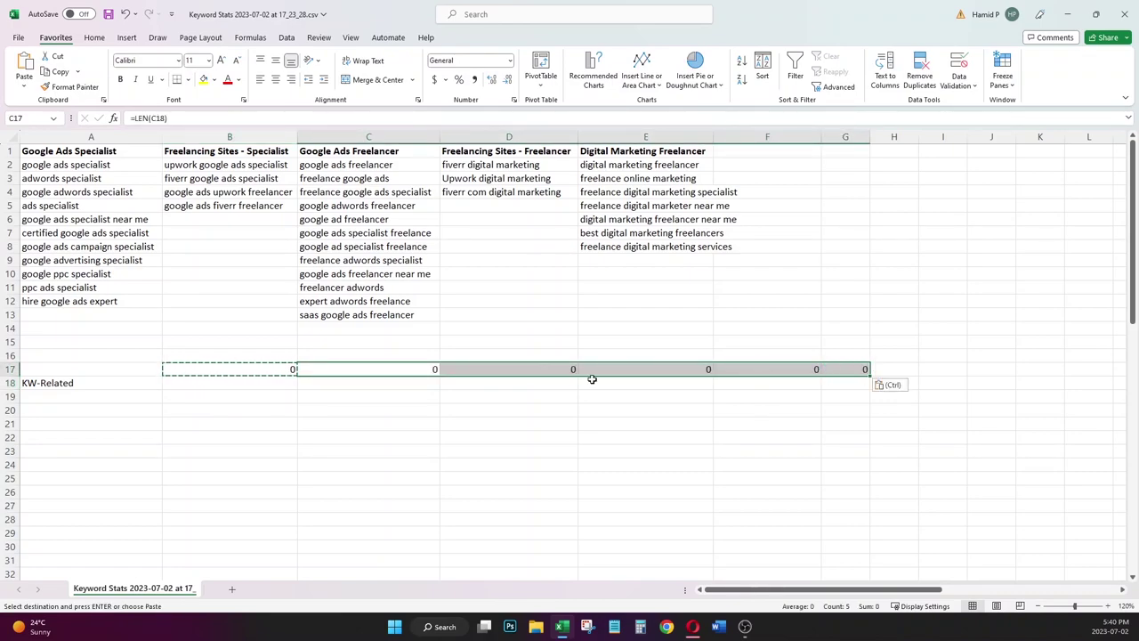
- Enter the headline "Google Ads Specialist" in cell B18, beside the KW-Related label
{"action": "left_click", "coordinate": [111, 168]}
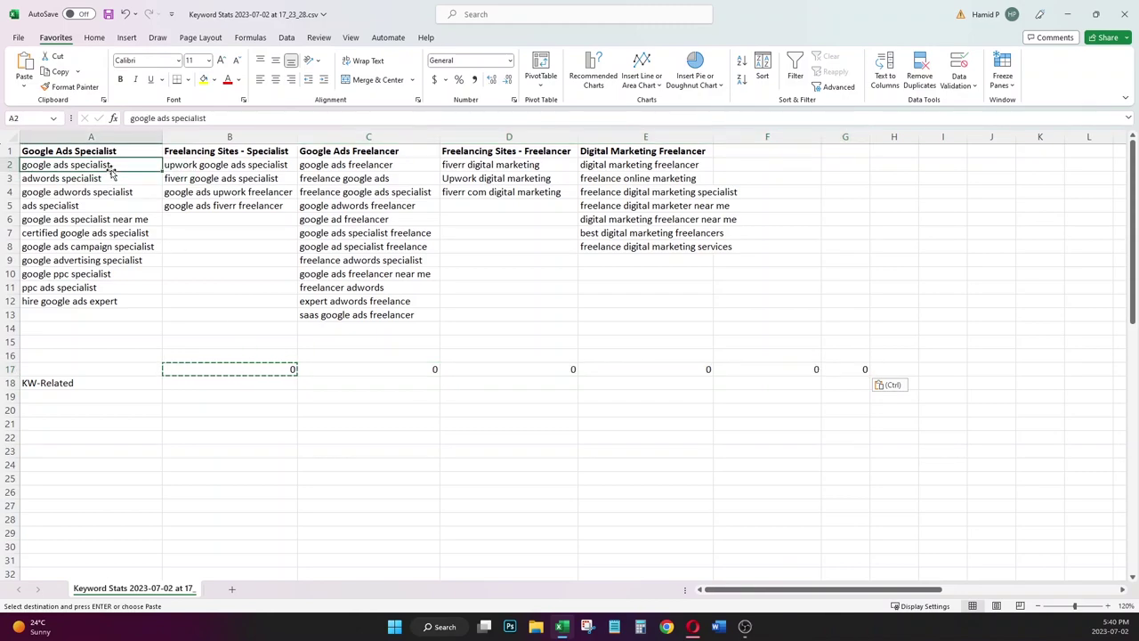
{"action": "left_click", "coordinate": [249, 389]}
{"action": "type", "text": "Google Ads Speci"}
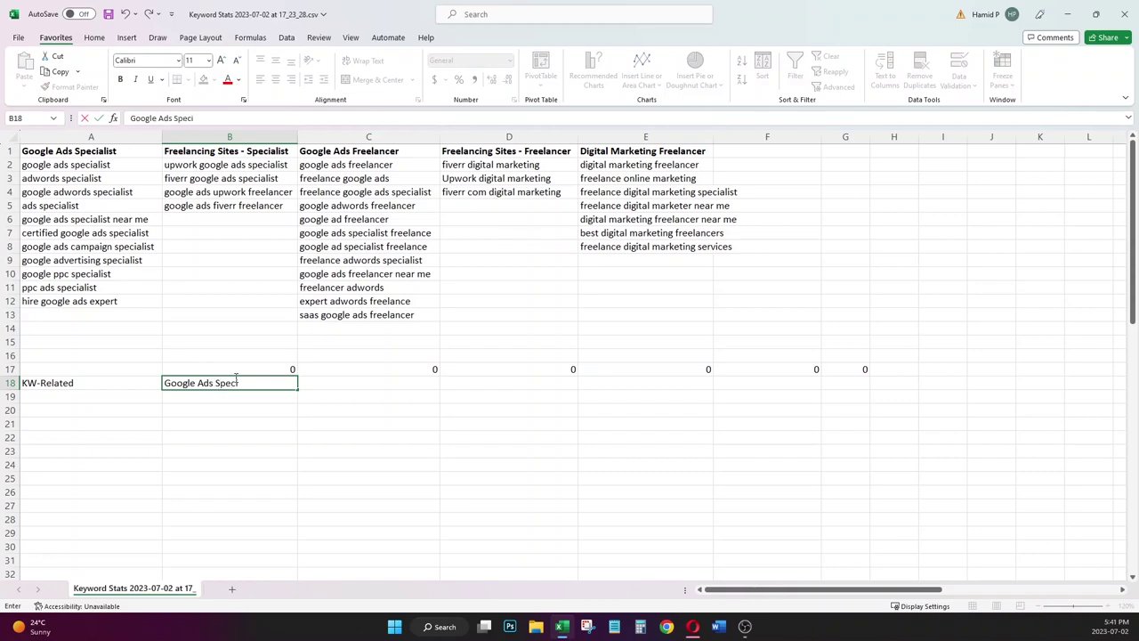
{"action": "type", "text": "alits"}
{"action": "double_click", "coordinate": [236, 383]}
{"action": "type", "text": "Specialist"}
{"action": "left_click", "coordinate": [257, 410]}
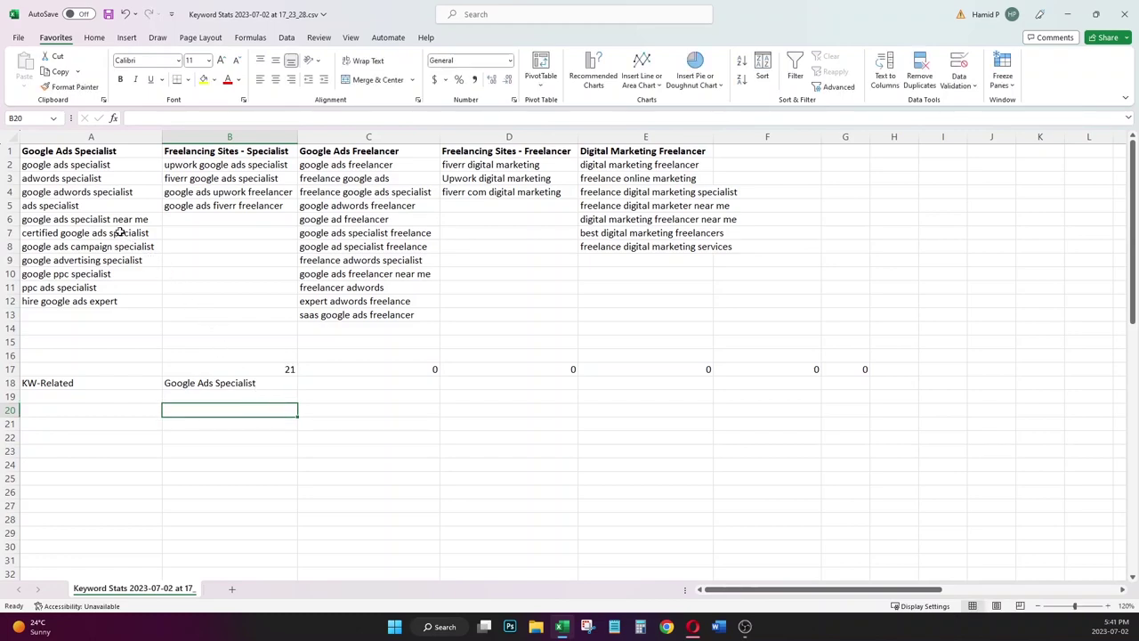
- Add "Certified" in front of the headline in B18 so it reads "Certified Google Ads Specialist"
{"action": "left_click", "coordinate": [77, 210]}
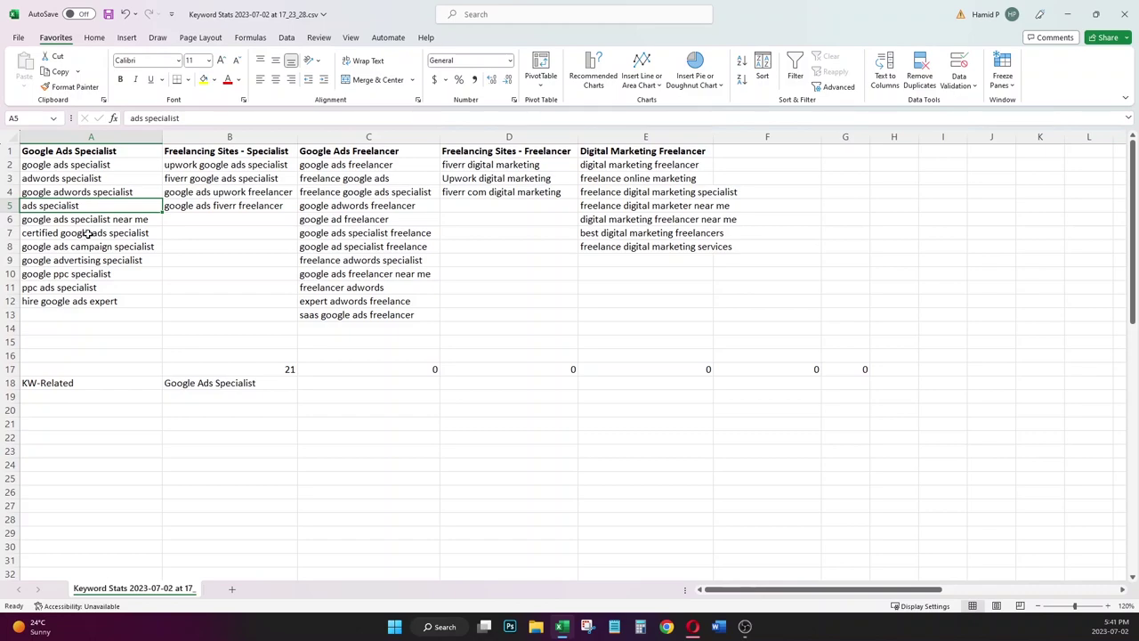
{"action": "left_click", "coordinate": [197, 373]}
{"action": "double_click", "coordinate": [198, 383]}
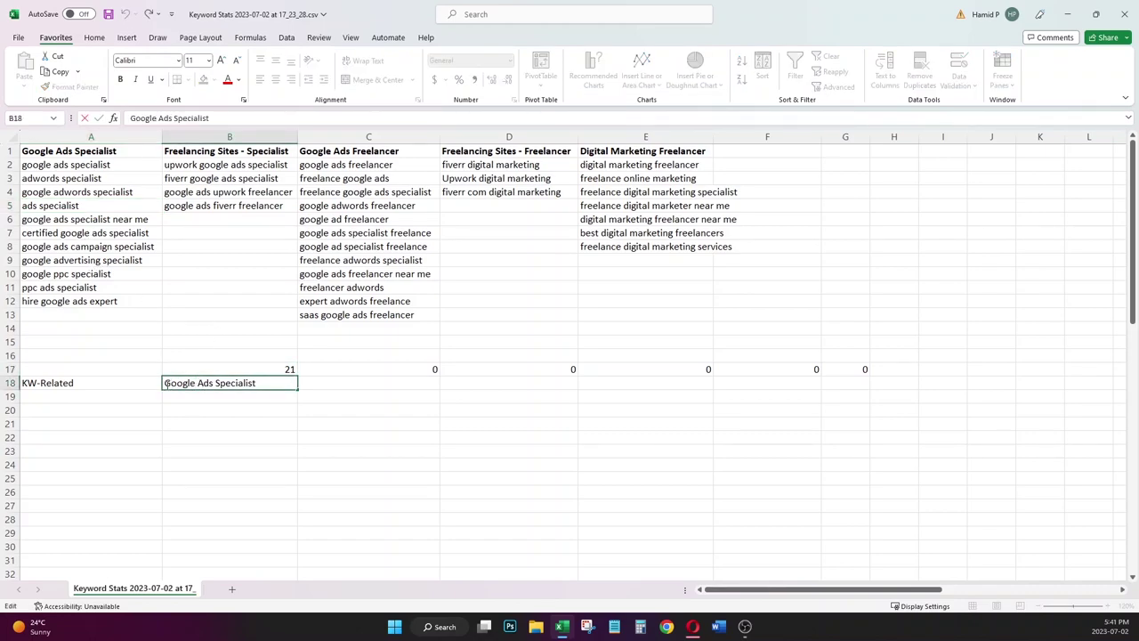
{"action": "type", "text": "Certifie"}
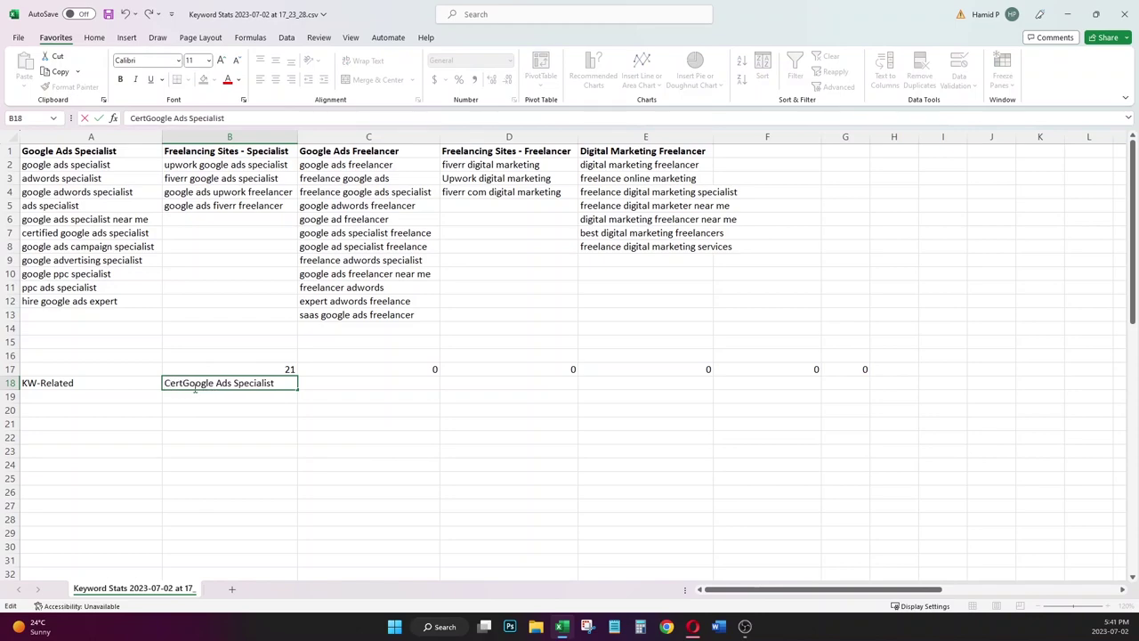
{"action": "type", "text": "d"}
{"action": "left_click", "coordinate": [229, 423]}
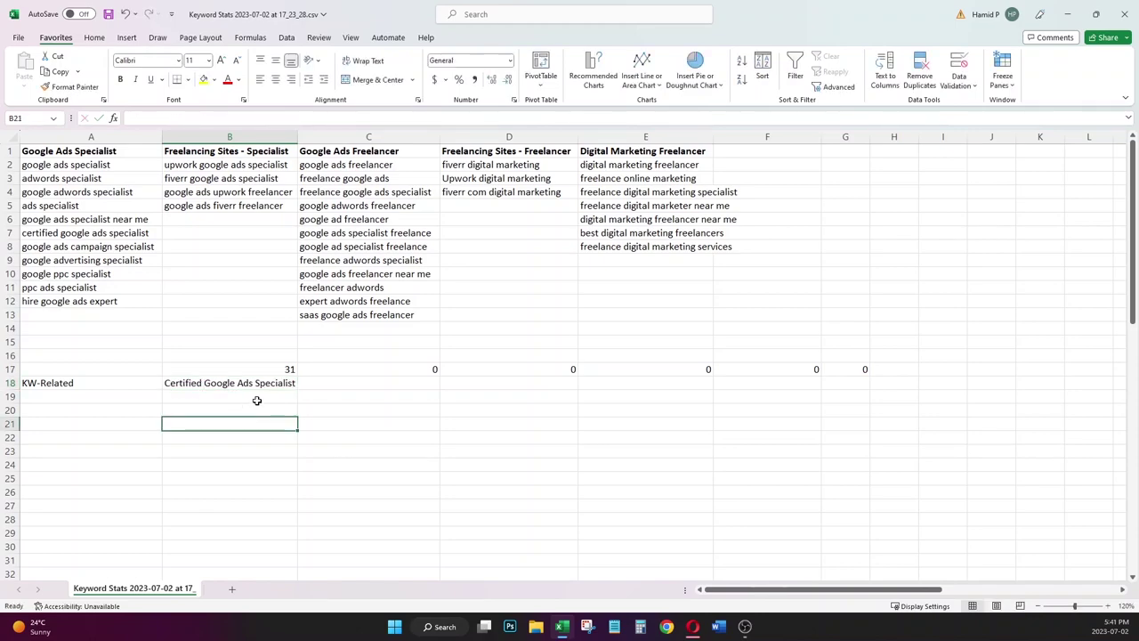
{"action": "left_click_drag", "start_coordinate": [78, 165], "coordinate": [86, 302]}
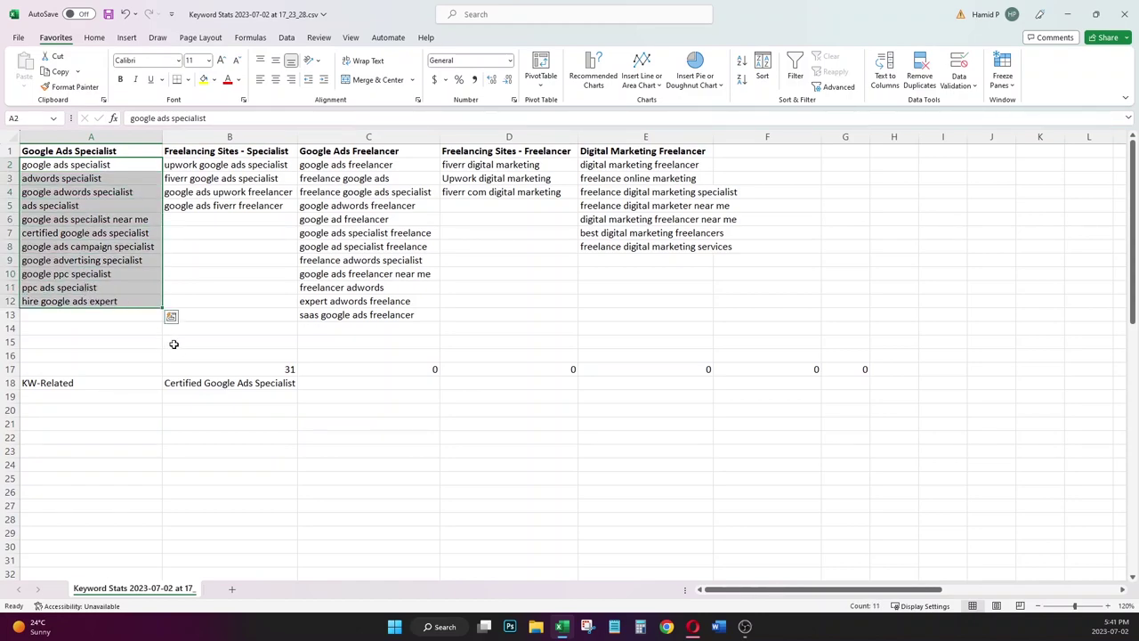
{"action": "double_click", "coordinate": [281, 383]}
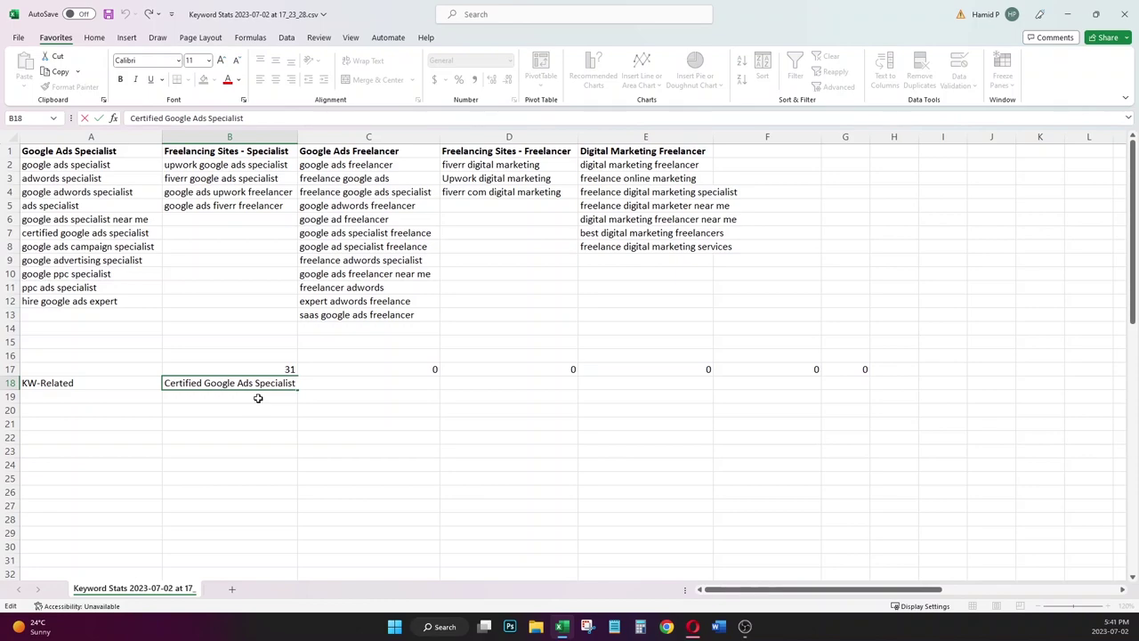
{"action": "left_click", "coordinate": [275, 398]}
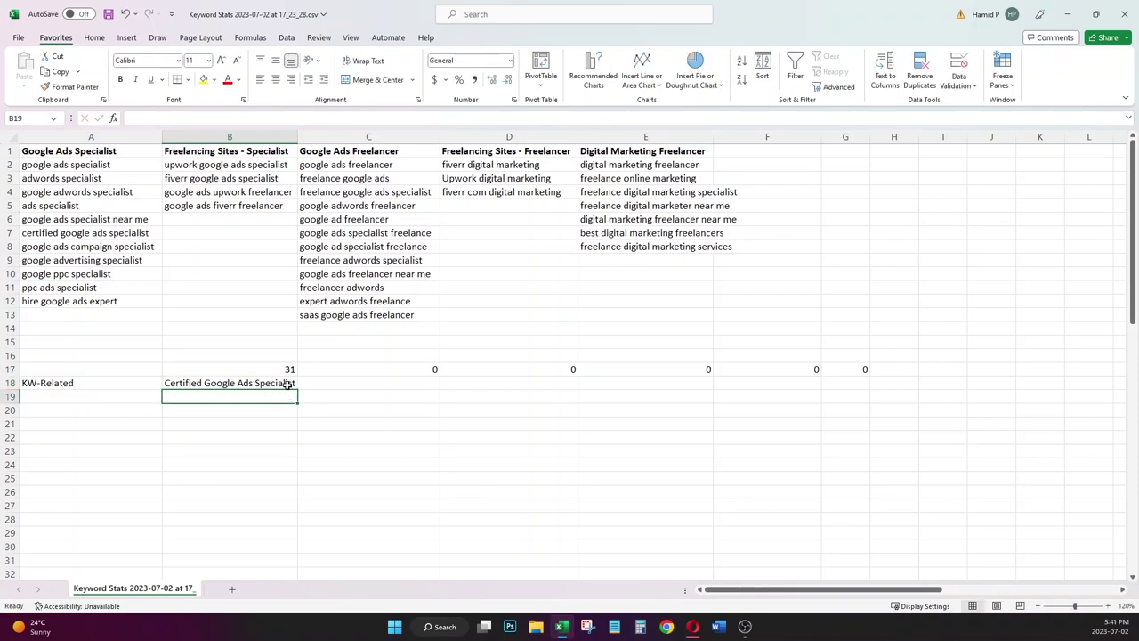
{"action": "double_click", "coordinate": [289, 383]}
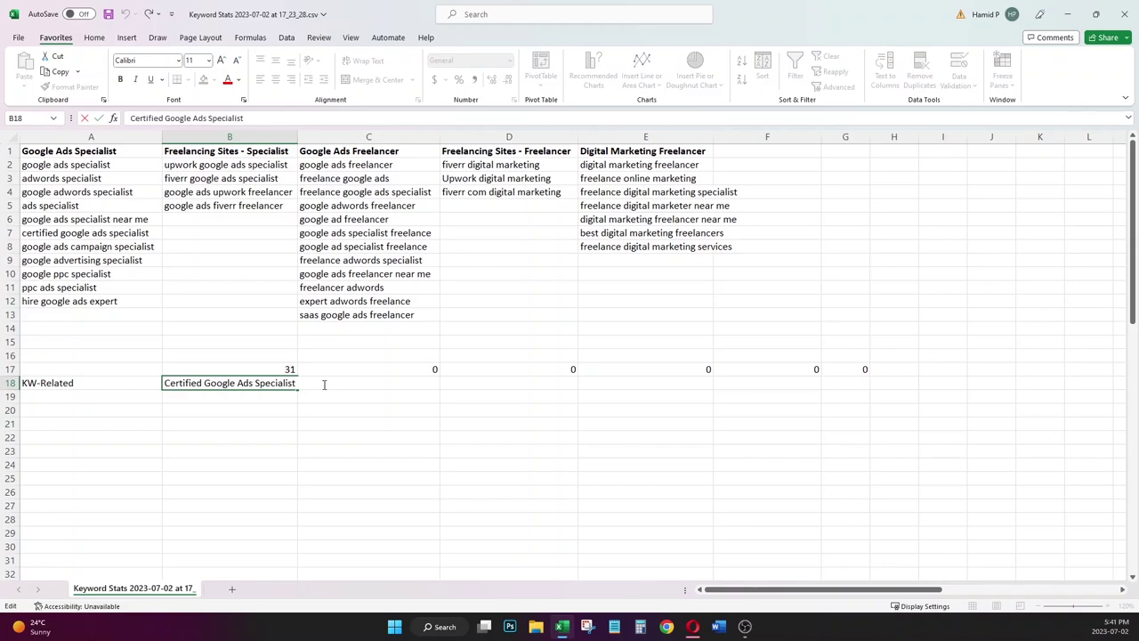
{"action": "left_click", "coordinate": [283, 399]}
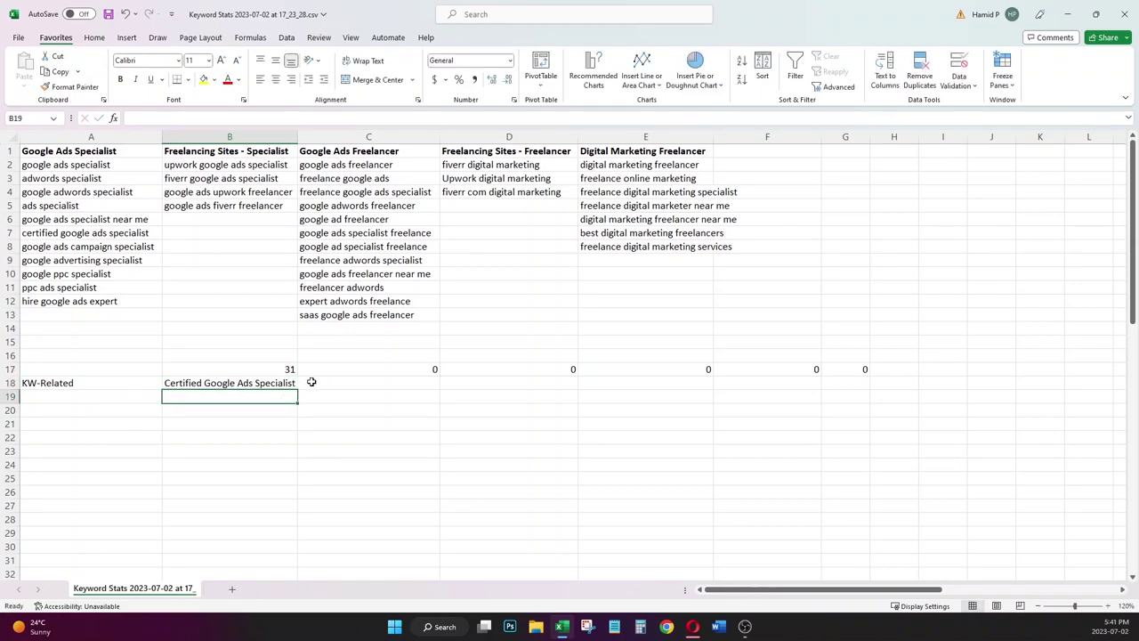
{"action": "left_click", "coordinate": [312, 381]}
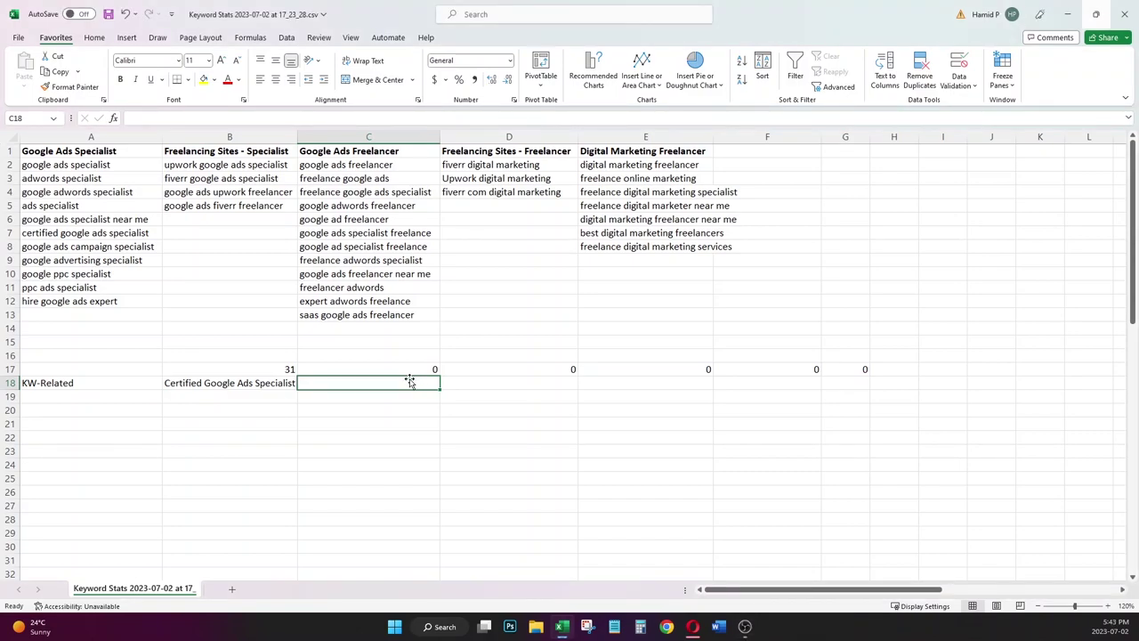
- Replace "Specialist" with "Expert" in the B18 headline so it reads "Certified Google Ads Expert"
{"action": "double_click", "coordinate": [286, 383]}
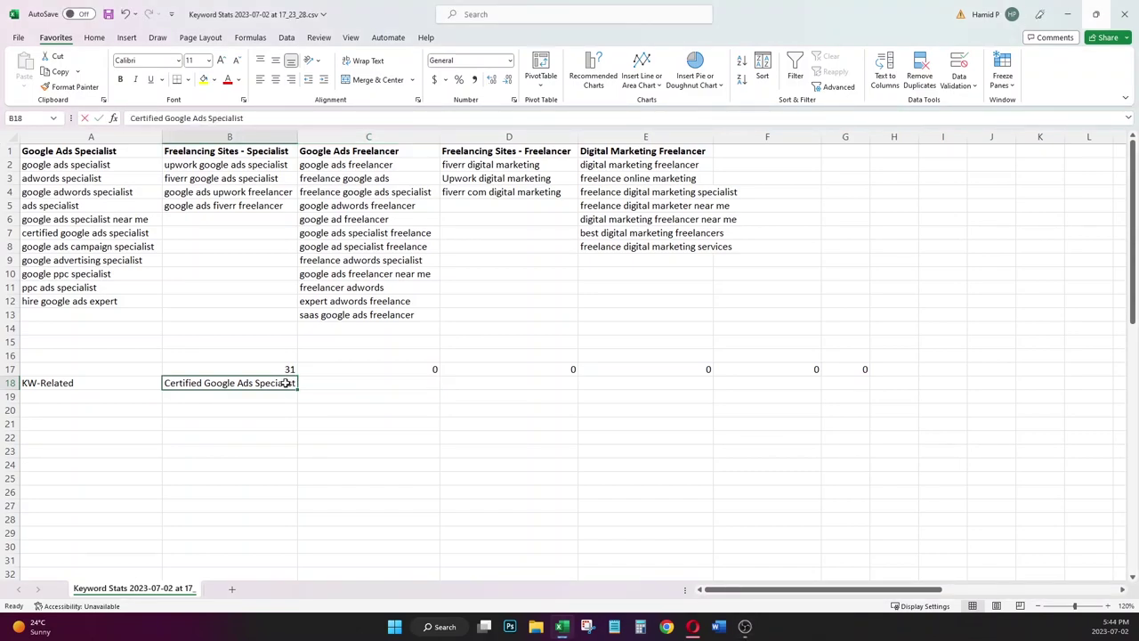
{"action": "double_click", "coordinate": [285, 383]}
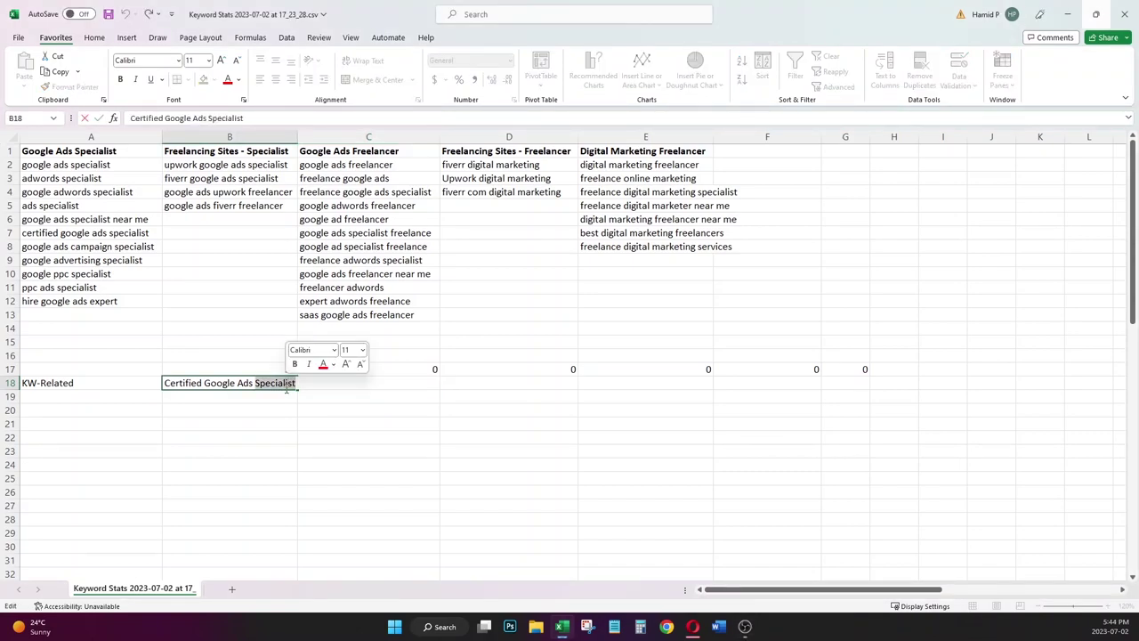
{"action": "type", "text": "Expert"}
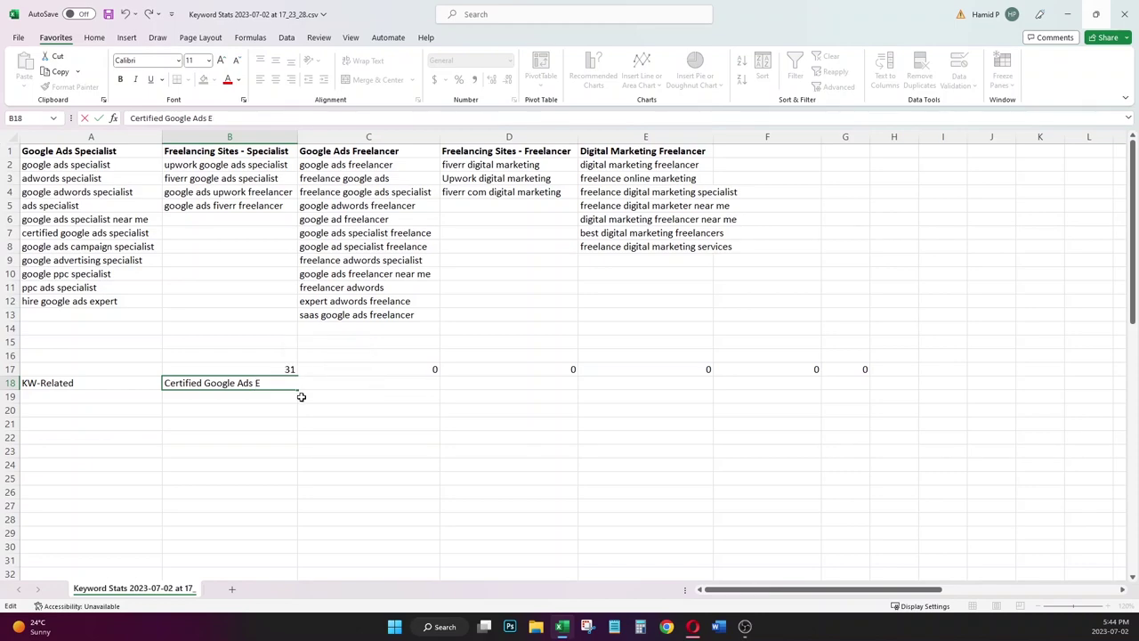
- Enter a second headline in cell C18 made of the specialist's full name followed by " | Ads Specialist"
{"action": "left_click", "coordinate": [333, 384]}
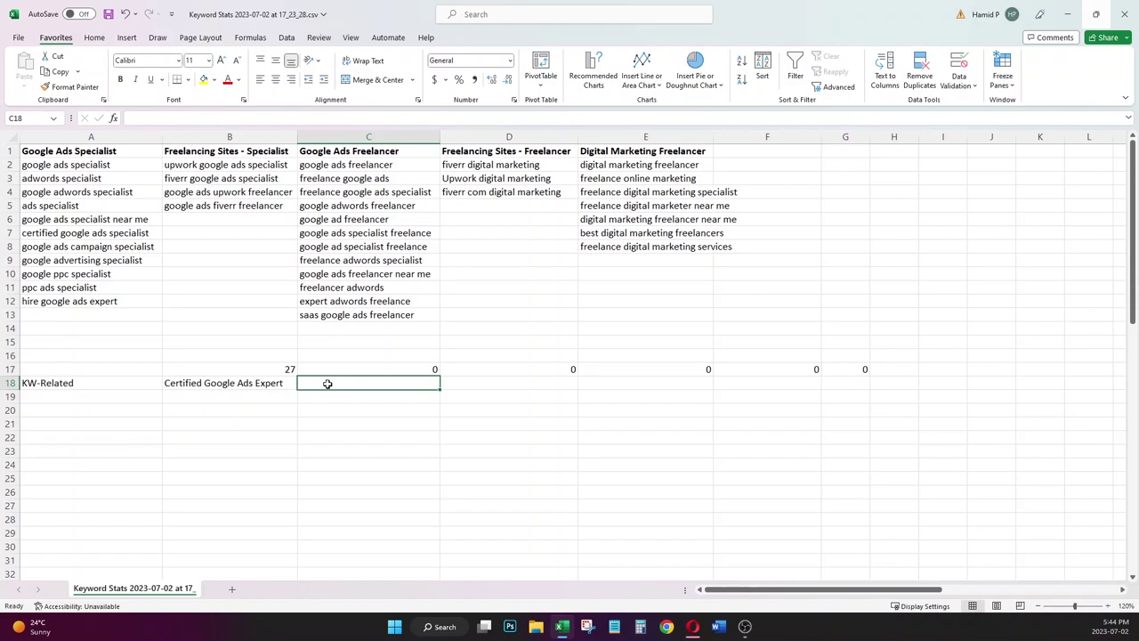
{"action": "type", "text": "Hamid Pasha"}
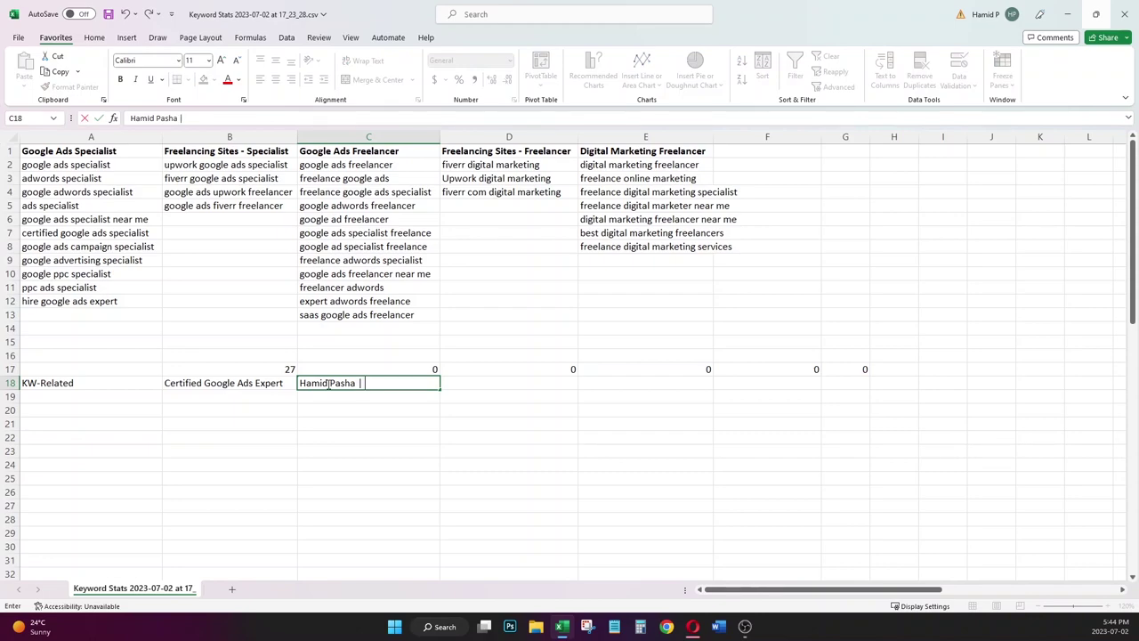
{"action": "type", "text": " | Ads Specialist"}
{"action": "left_click", "coordinate": [516, 412]}
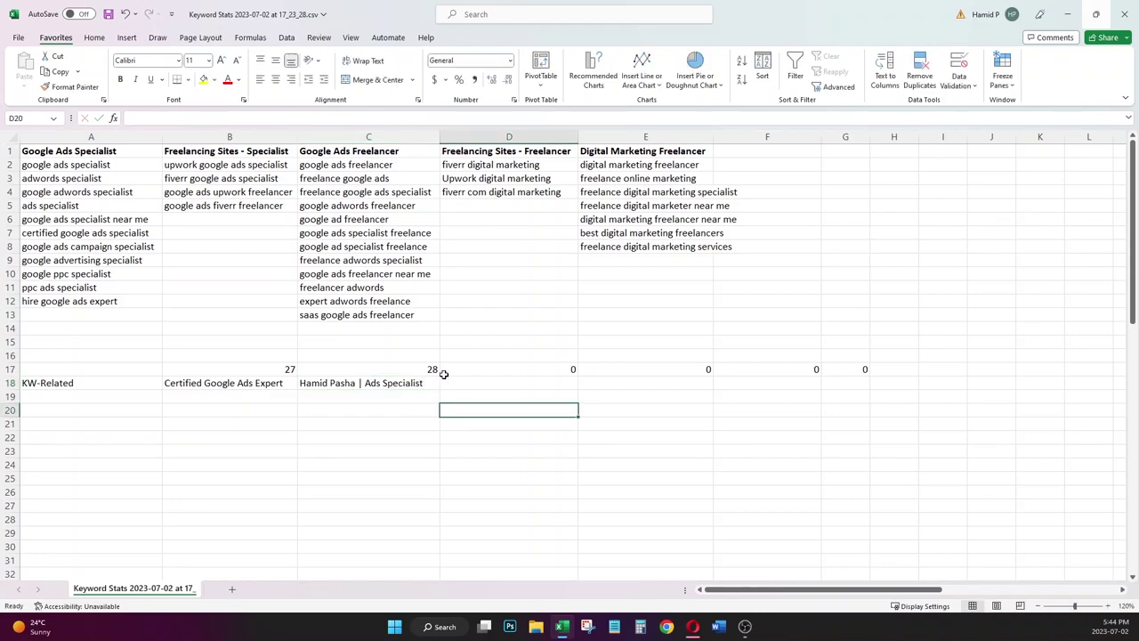
- Enter "GooglePPC Specialist" as the third keyword-related headline in cell D18
{"action": "left_click", "coordinate": [474, 382]}
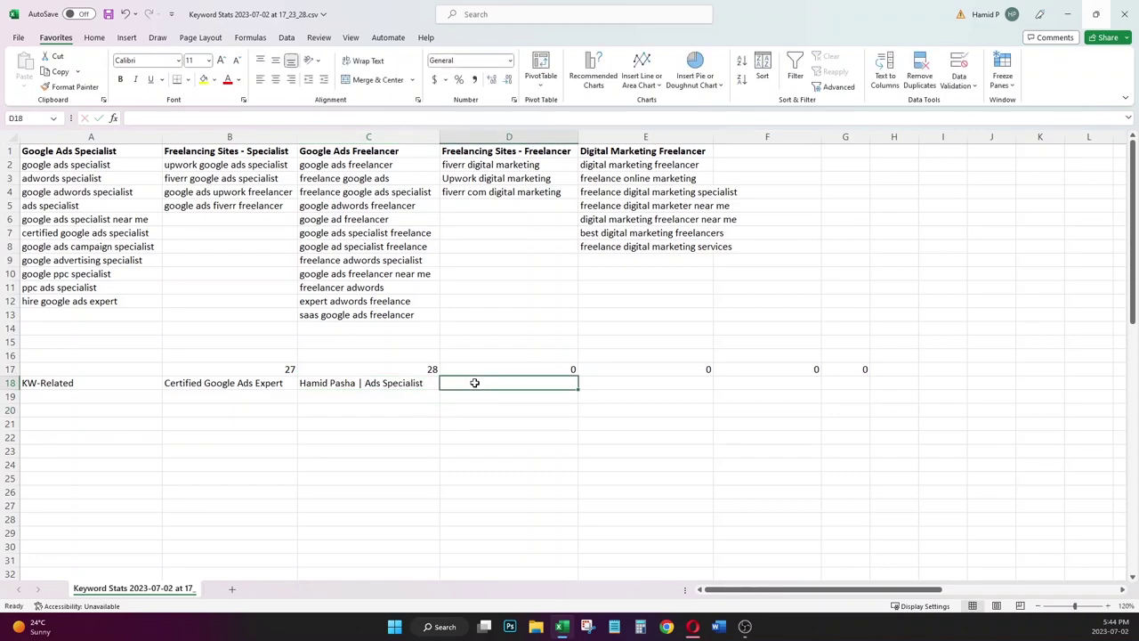
{"action": "type", "text": "Google"}
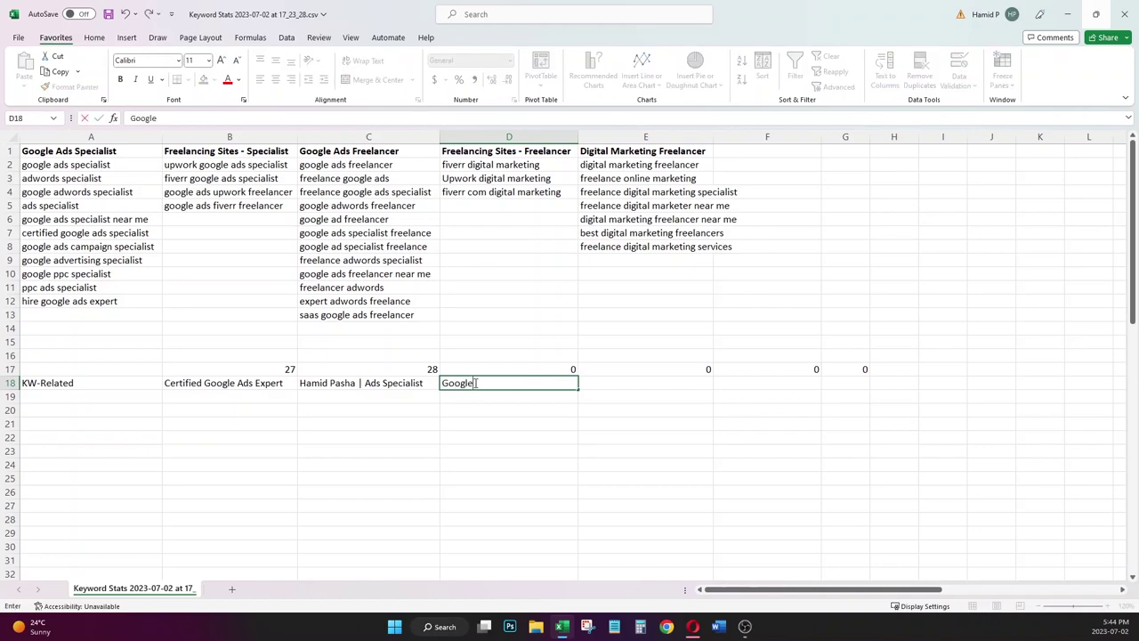
{"action": "type", "text": "PPC Specialist"}
{"action": "key", "text": "Return"}
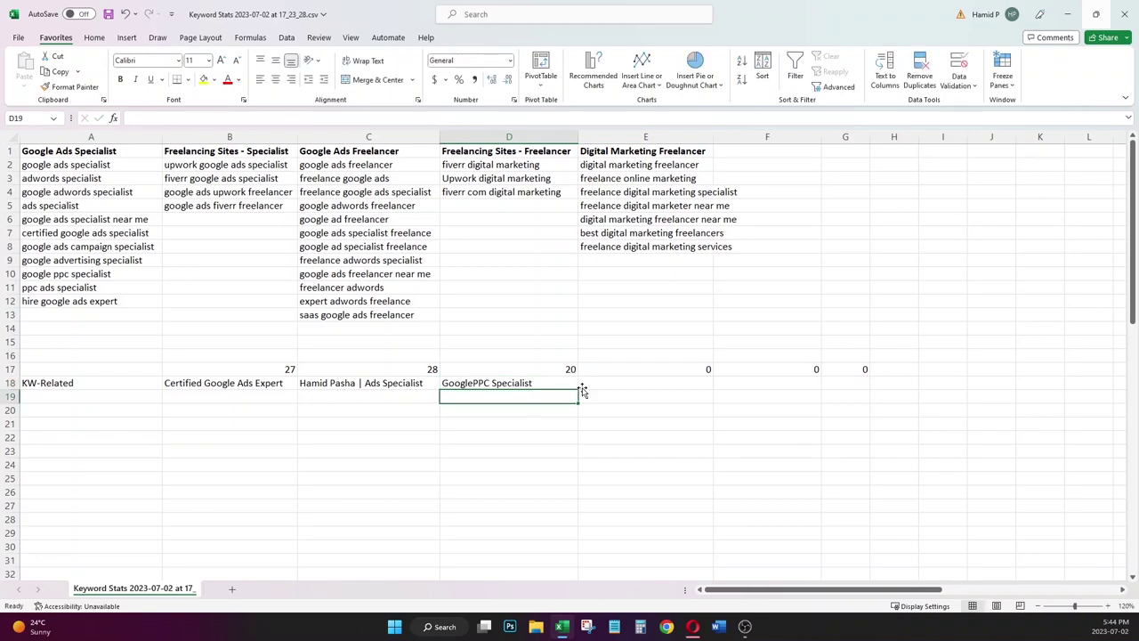
- Enter "Google Paid Ads Specialist" as the fourth keyword-related headline in cell E18
{"action": "left_click", "coordinate": [590, 383]}
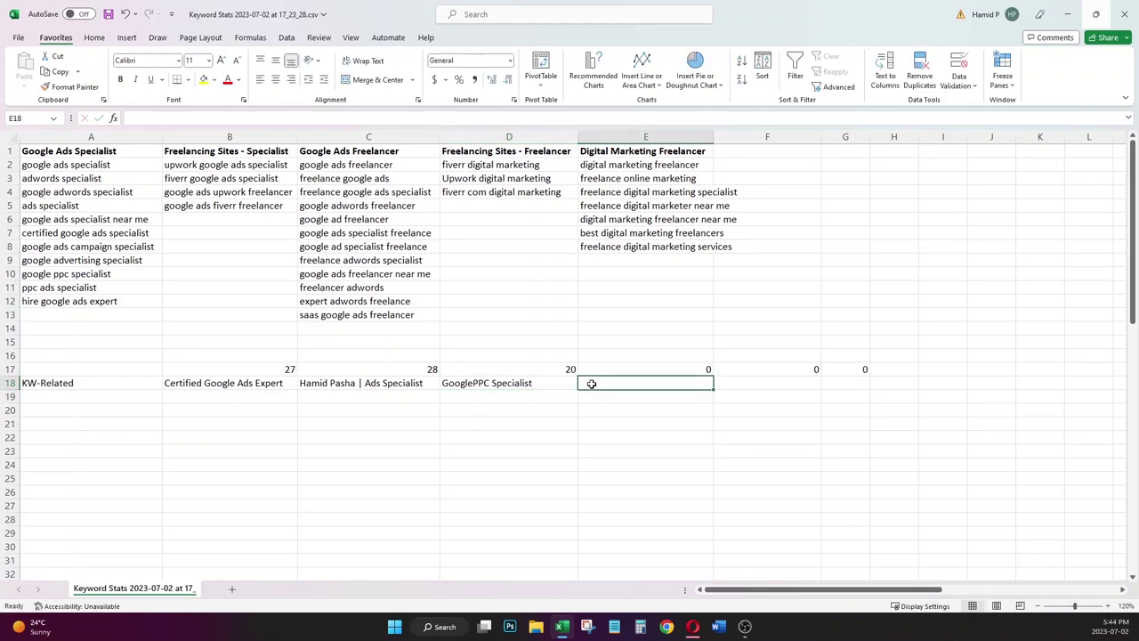
{"action": "type", "text": "Goog"}
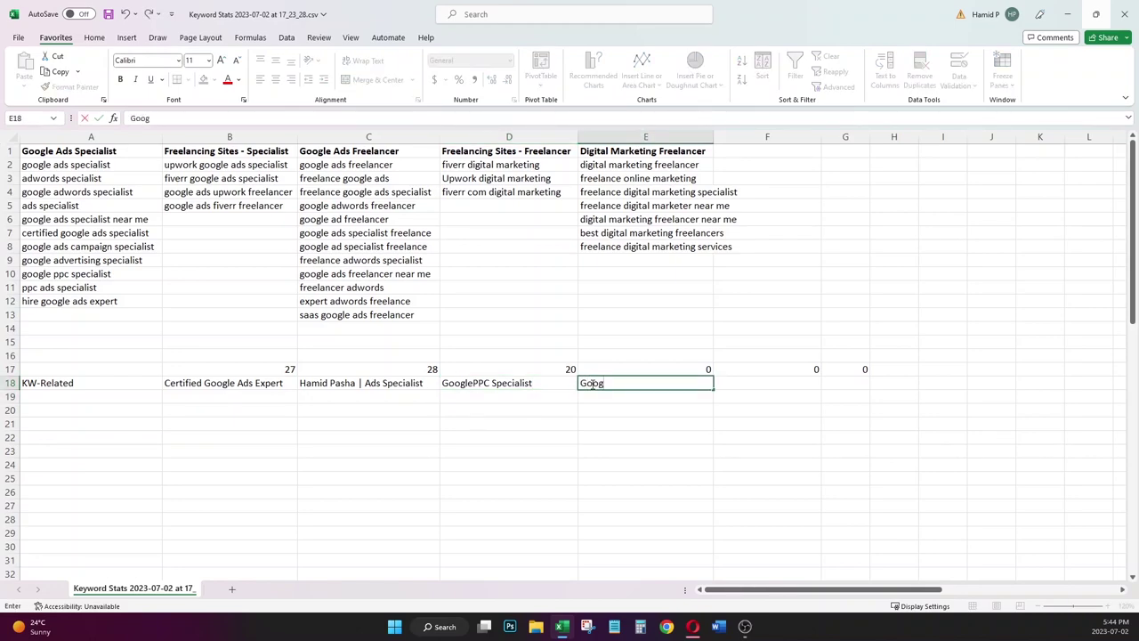
{"action": "type", "text": "le Paid Ads Specialist"}
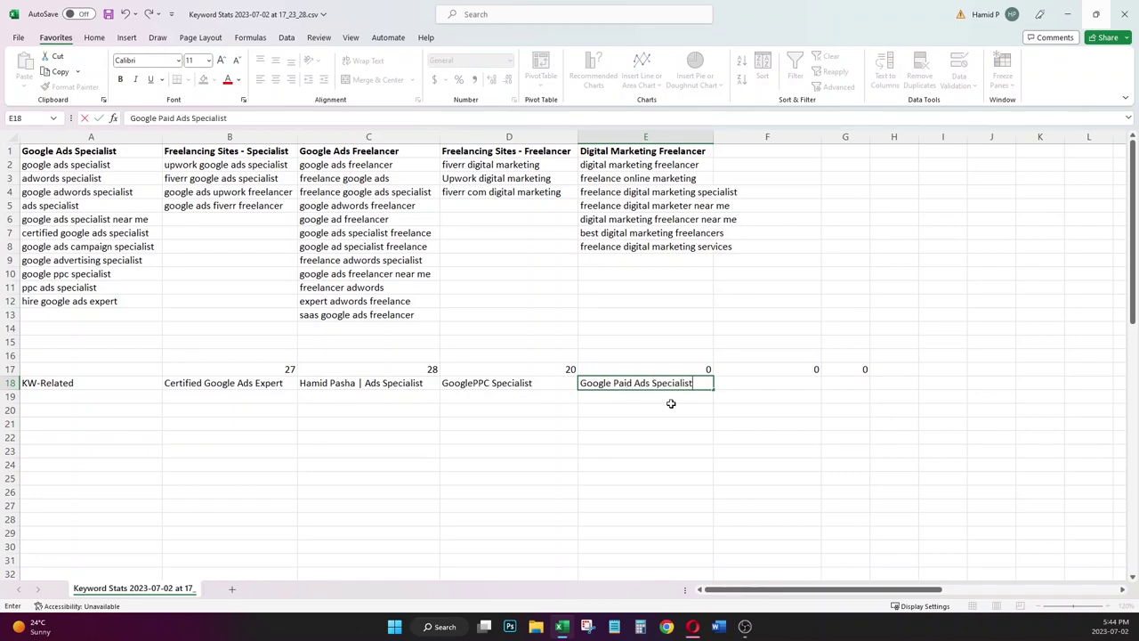
{"action": "key", "text": "Return"}
- Enter "Google Advertising Specialist" as the headline in cell F18 and auto-fit column F to its text
{"action": "left_click", "coordinate": [734, 382]}
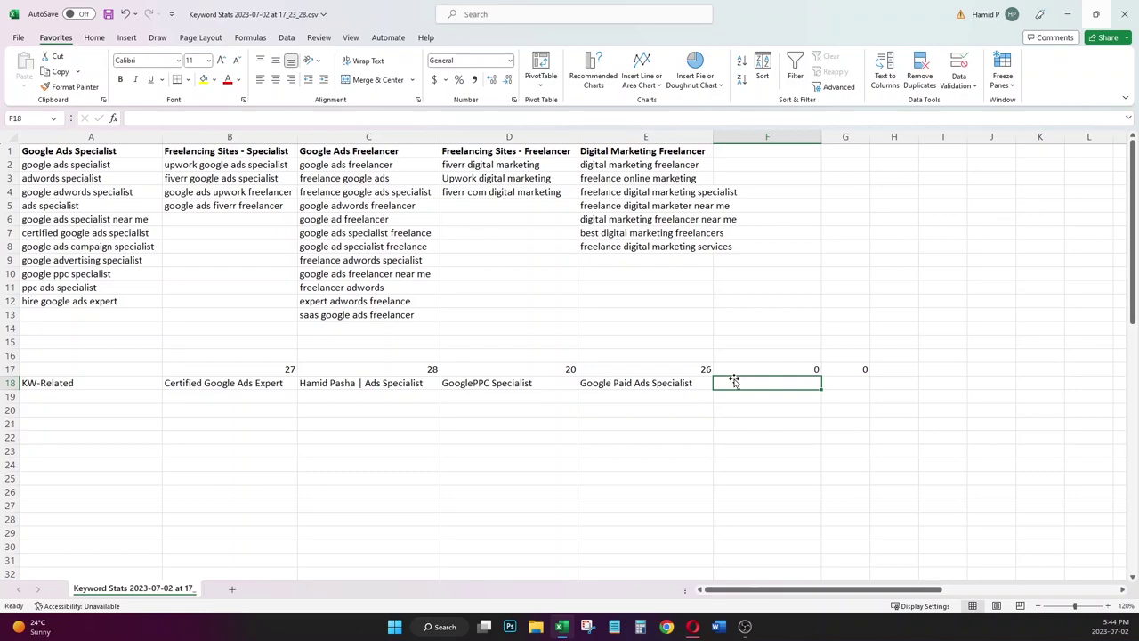
{"action": "type", "text": "Googl"}
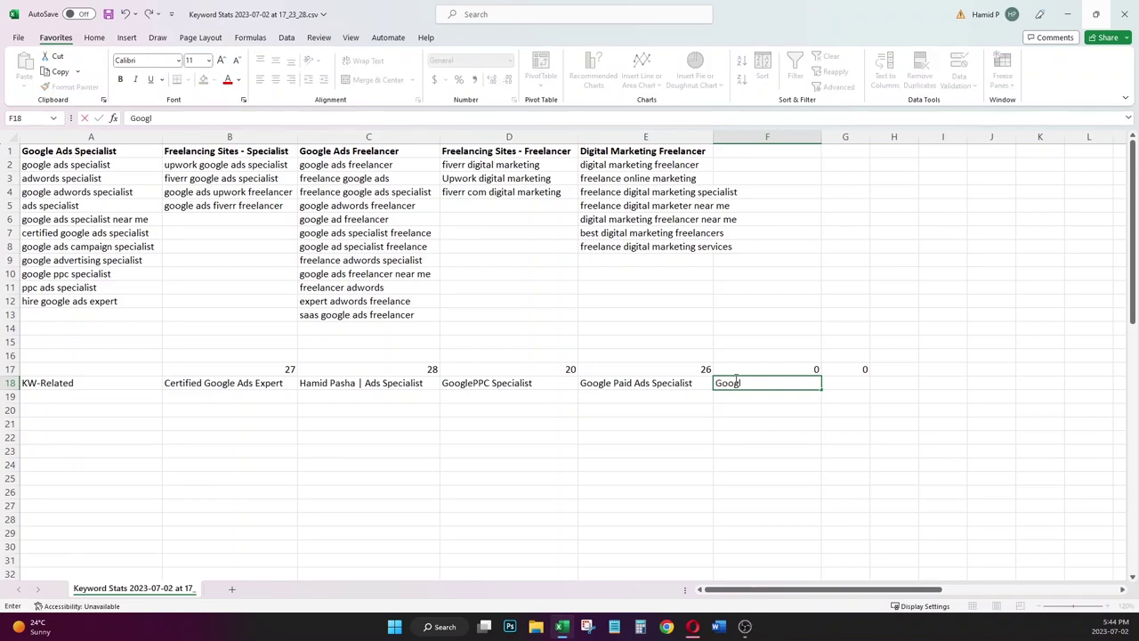
{"action": "type", "text": "e Advertising Specialist"}
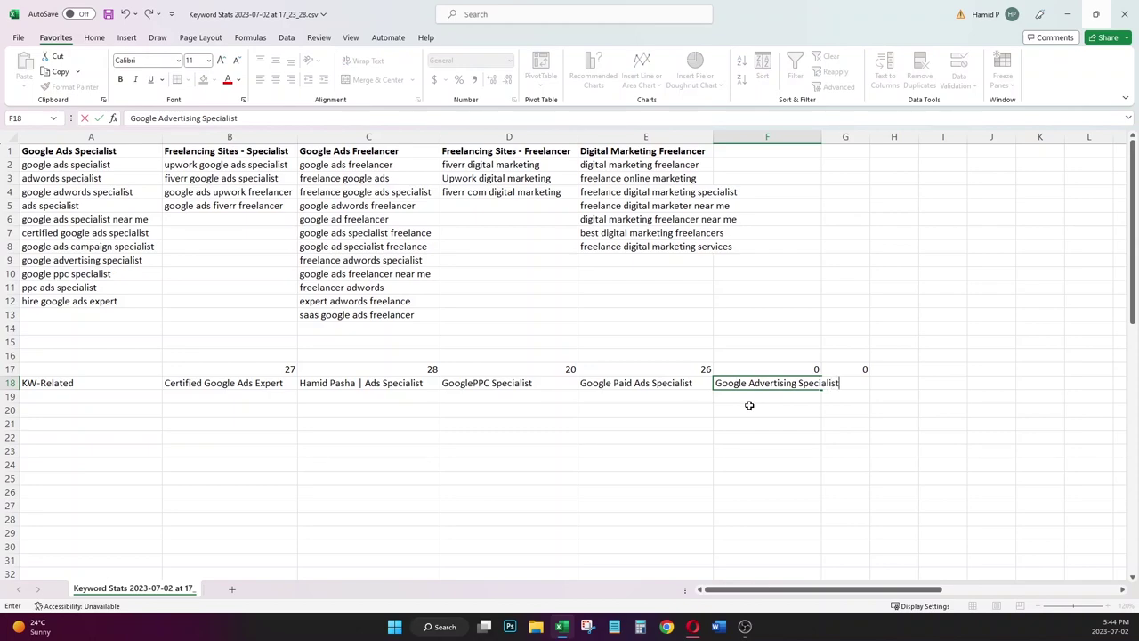
{"action": "left_click", "coordinate": [749, 407]}
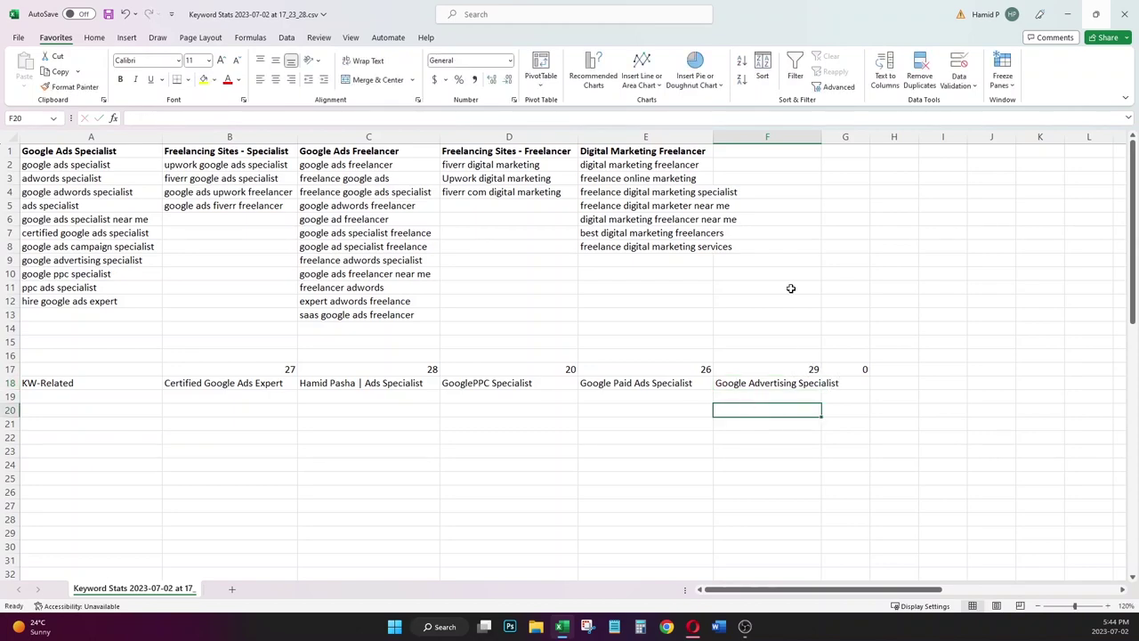
{"action": "double_click", "coordinate": [820, 136]}
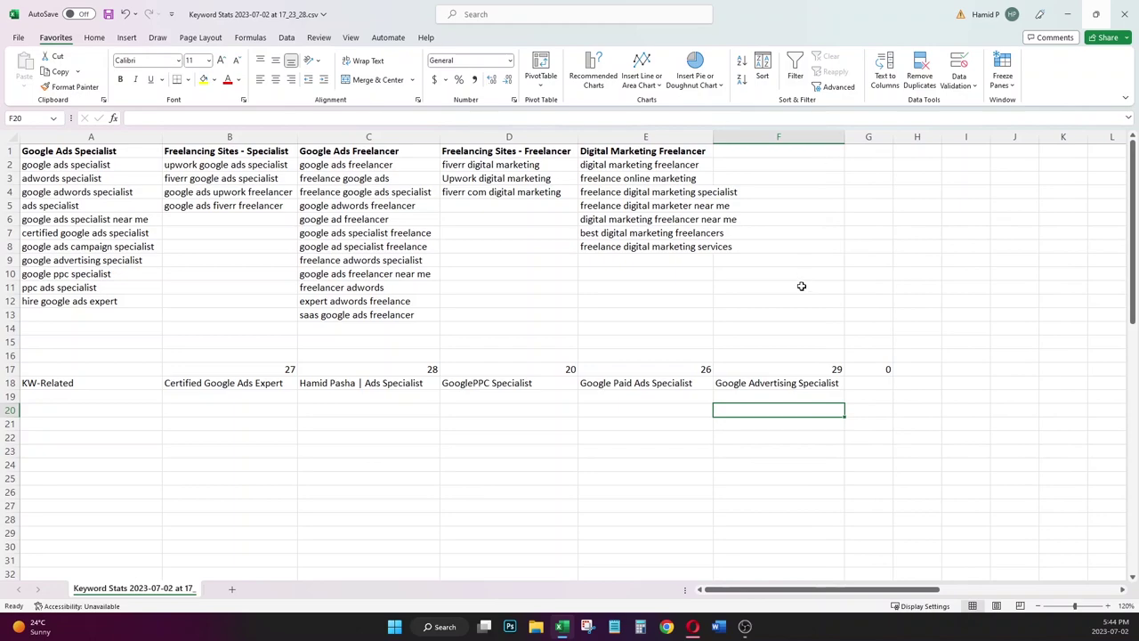
- Insert the missing space in the D18 headline so it reads "Google PPC Specialist"
{"action": "left_click_drag", "start_coordinate": [286, 384], "coordinate": [789, 384]}
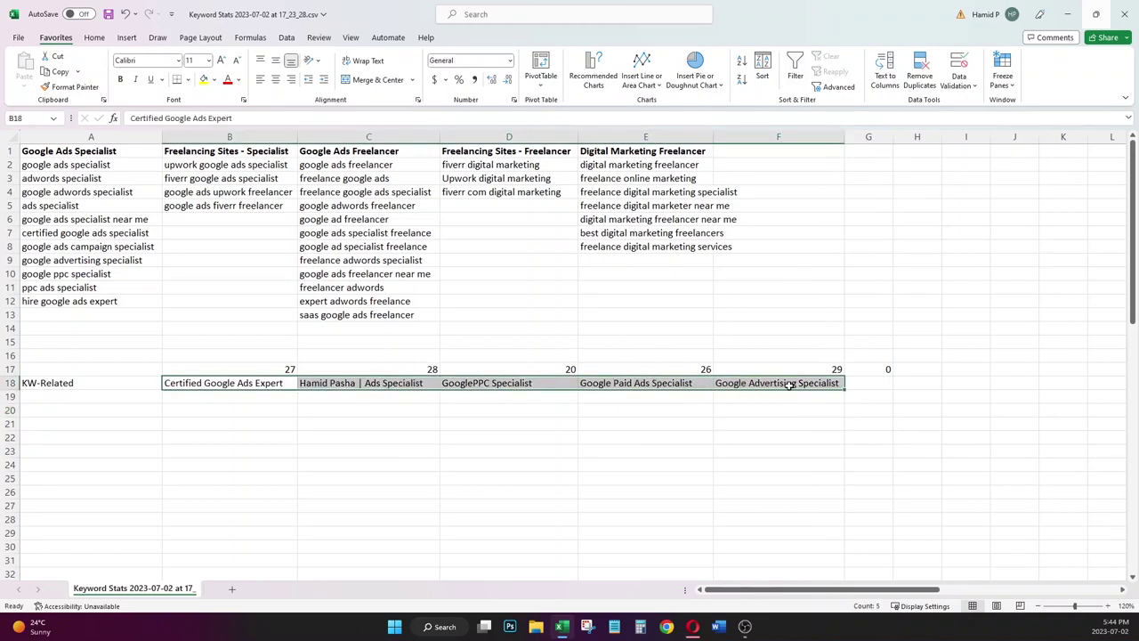
{"action": "double_click", "coordinate": [618, 382]}
{"action": "left_click_drag", "start_coordinate": [617, 383], "coordinate": [649, 383]}
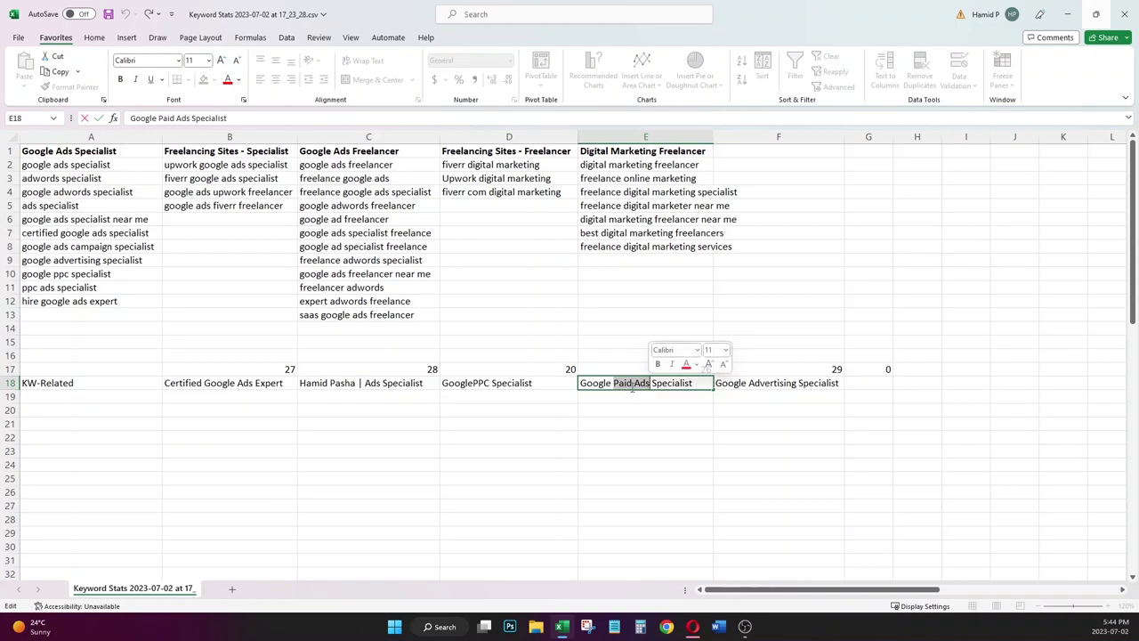
{"action": "double_click", "coordinate": [471, 382]}
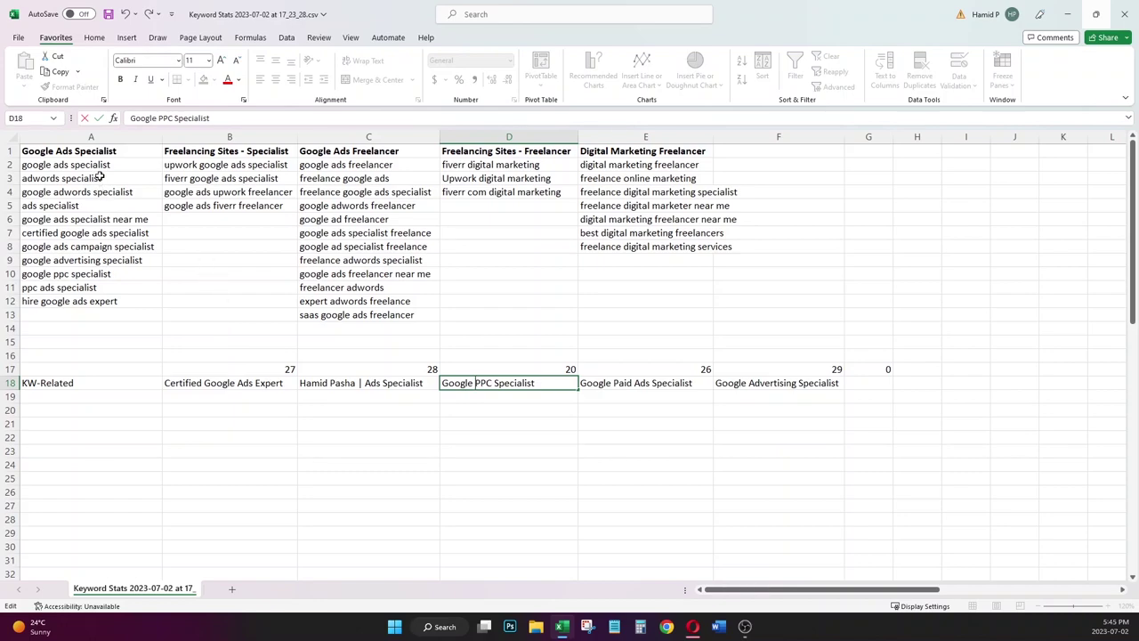
{"action": "left_click_drag", "start_coordinate": [102, 167], "coordinate": [108, 302]}
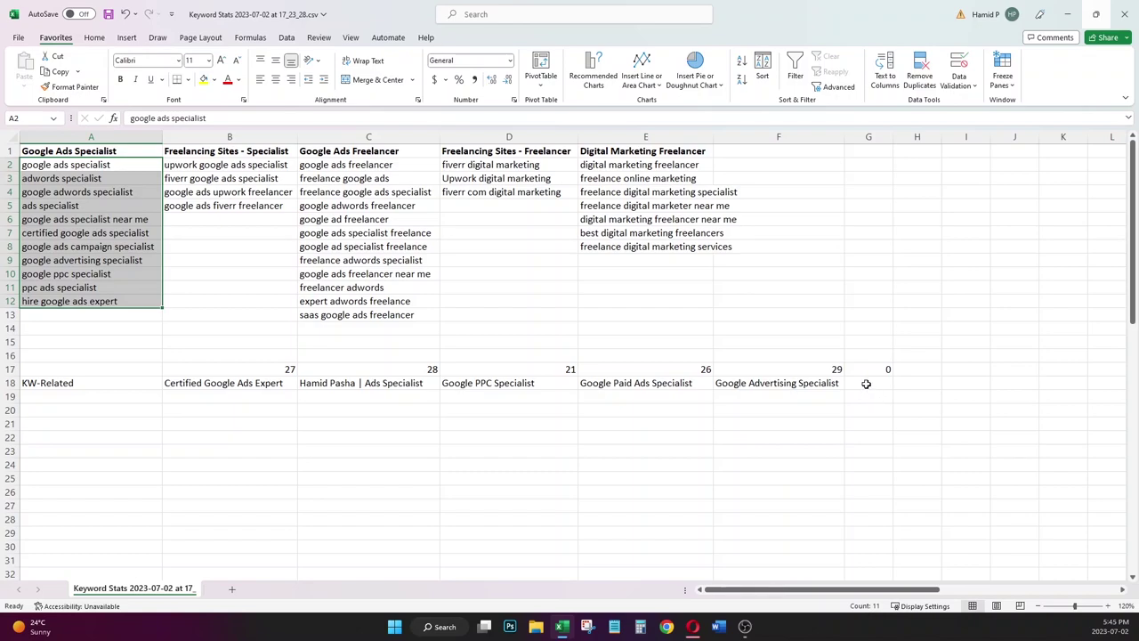
- Enter "Google Ads Campaign Specialist" as the headline in cell G18 and auto-fit column G to its text
{"action": "left_click", "coordinate": [866, 384]}
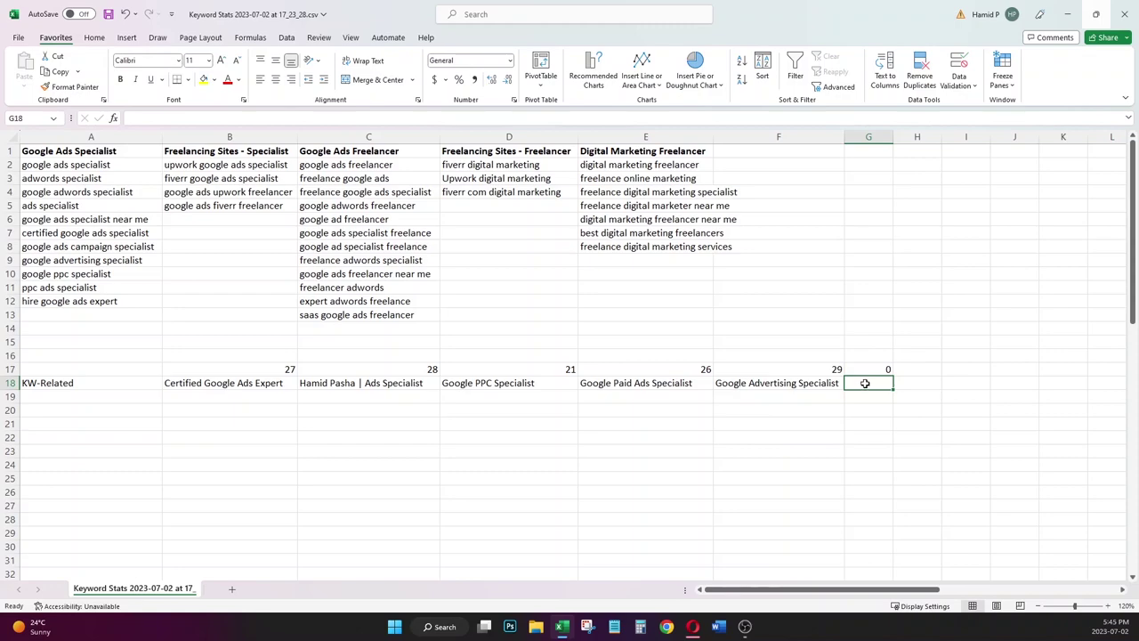
{"action": "type", "text": "Goog"}
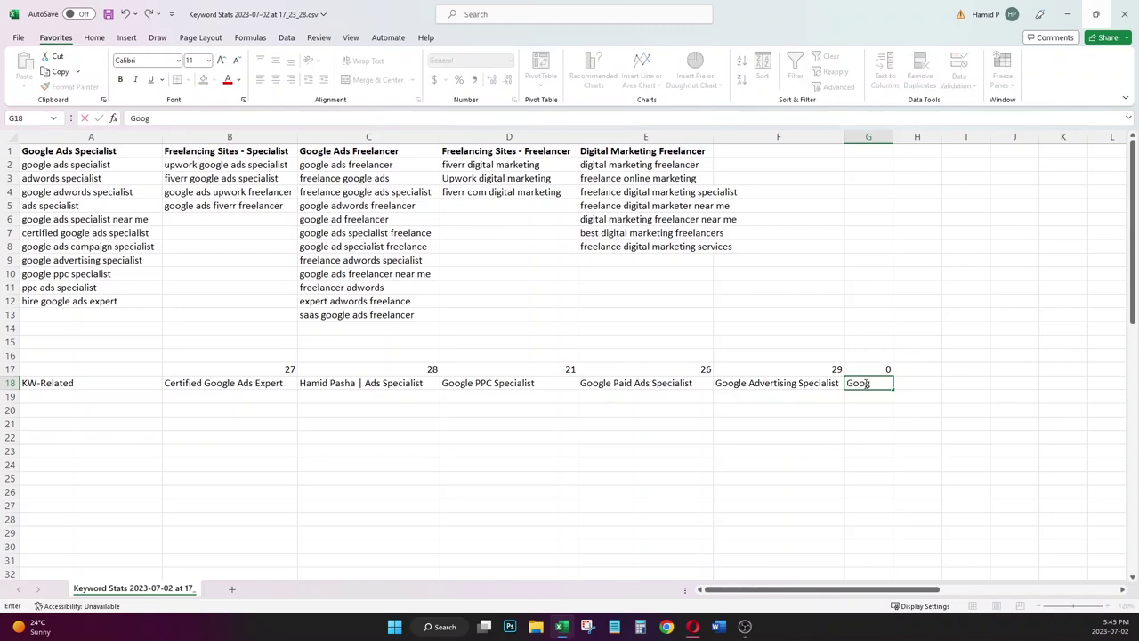
{"action": "type", "text": "le Ads Campaign Specialist"}
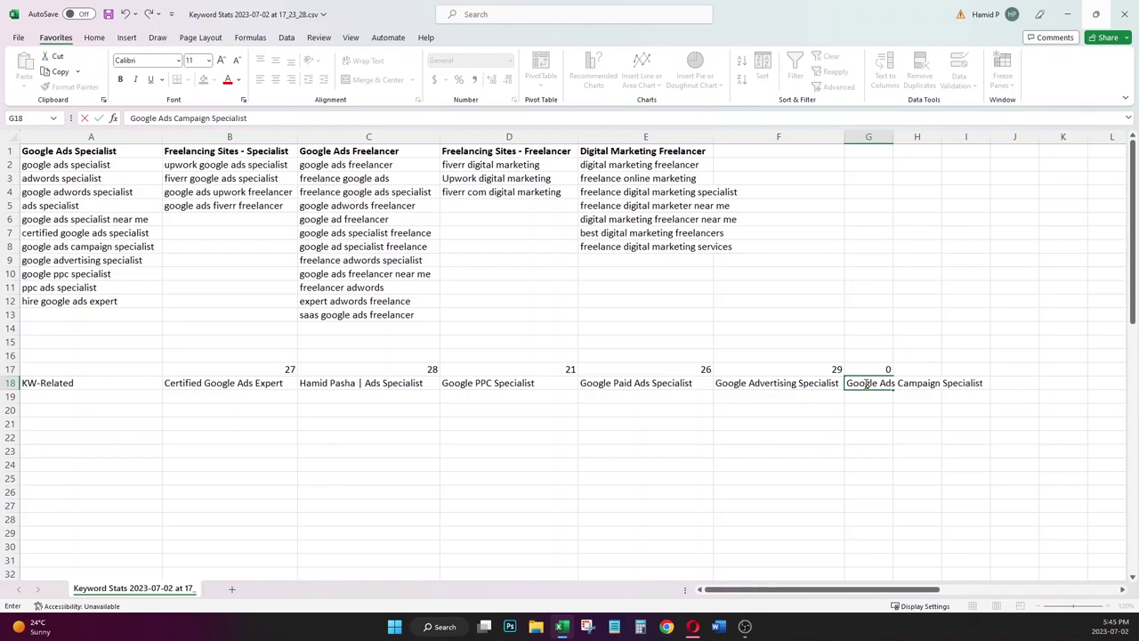
{"action": "left_click", "coordinate": [870, 421]}
{"action": "left_click", "coordinate": [887, 370]}
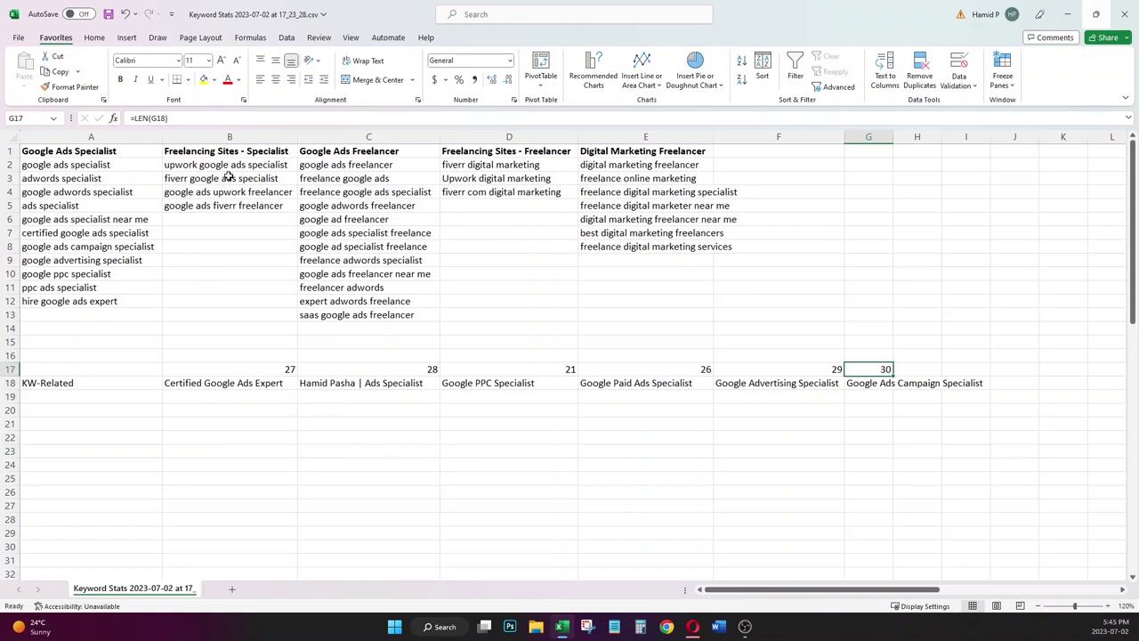
{"action": "double_click", "coordinate": [889, 138]}
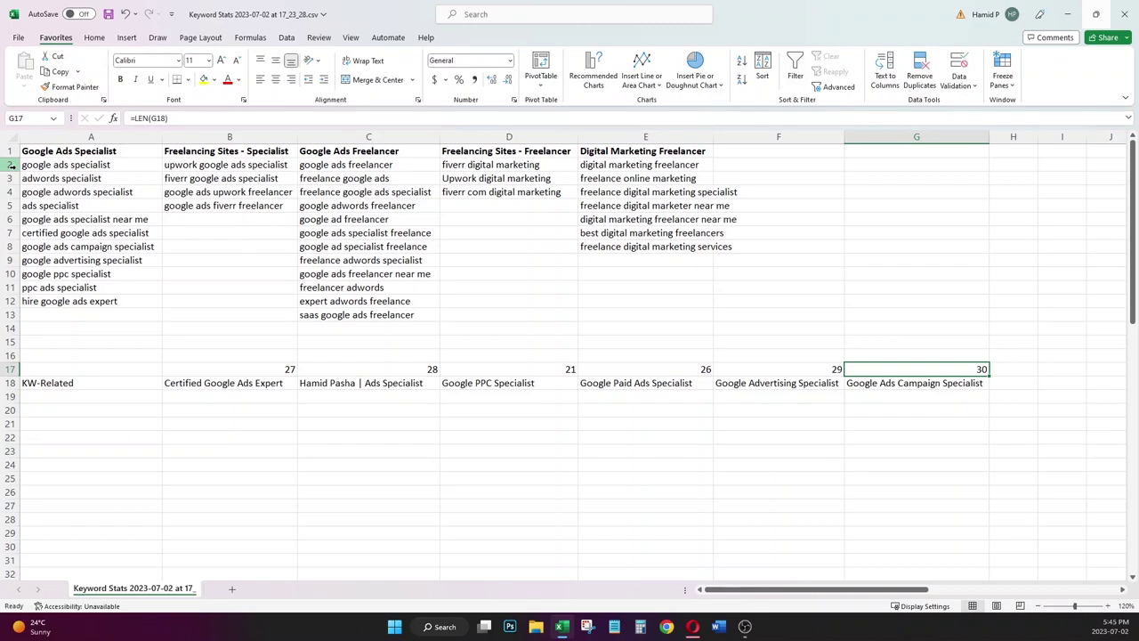
- Enter "Expert Google Ads Freelancer" as the next keyword-related headline in cell H18
{"action": "left_click_drag", "start_coordinate": [189, 167], "coordinate": [102, 300]}
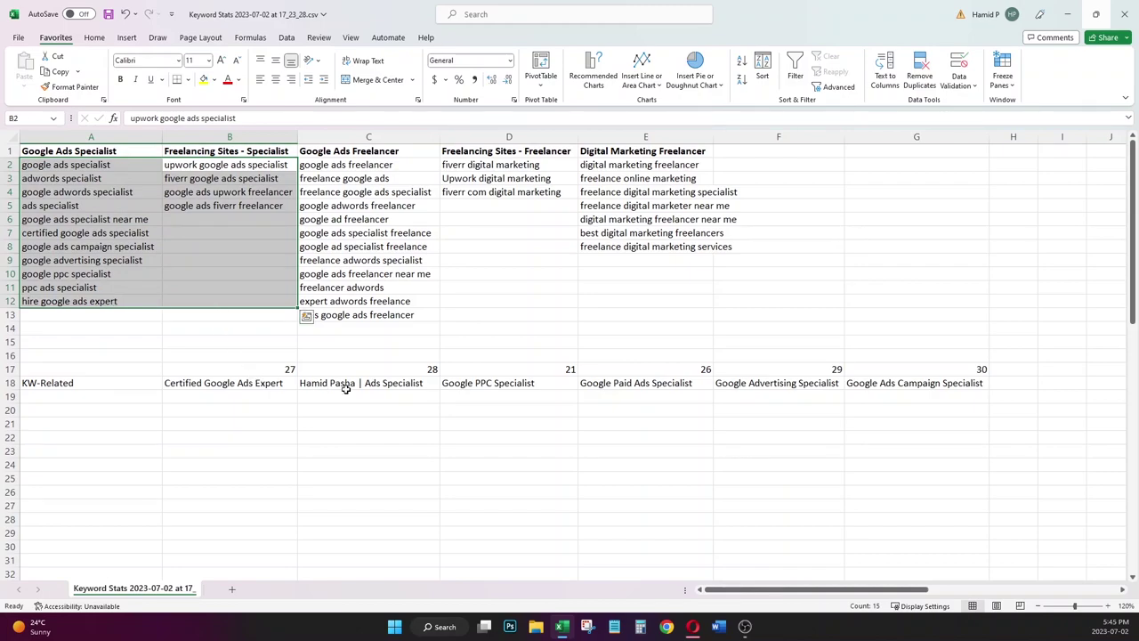
{"action": "left_click", "coordinate": [1009, 383]}
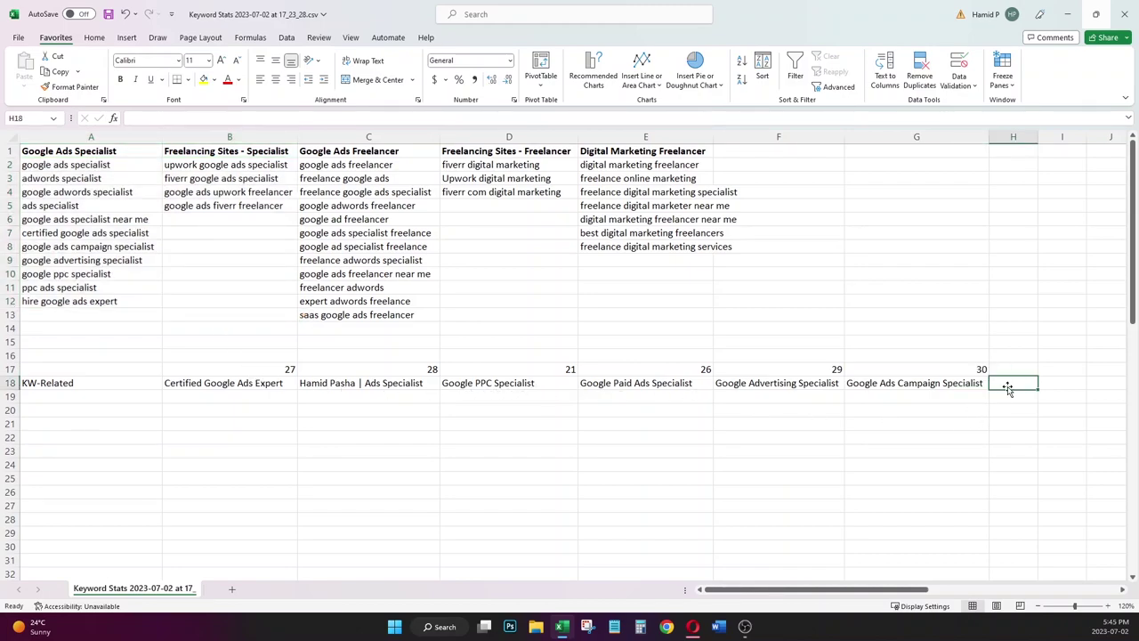
{"action": "left_click", "coordinate": [953, 385]}
{"action": "left_click", "coordinate": [1005, 384]}
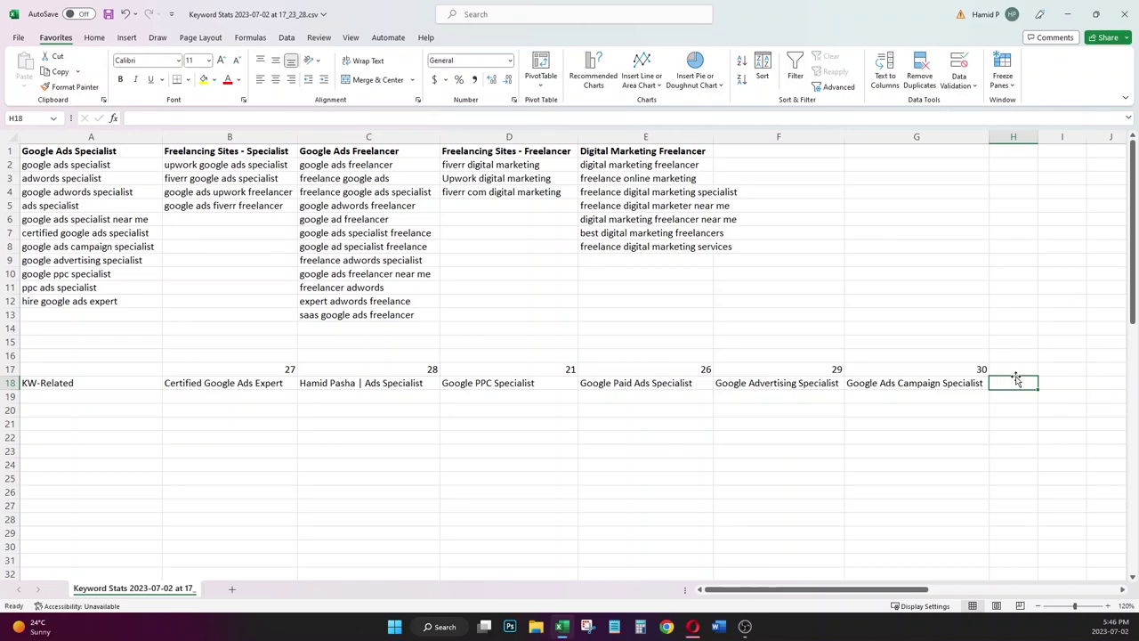
{"action": "type", "text": "Google"}
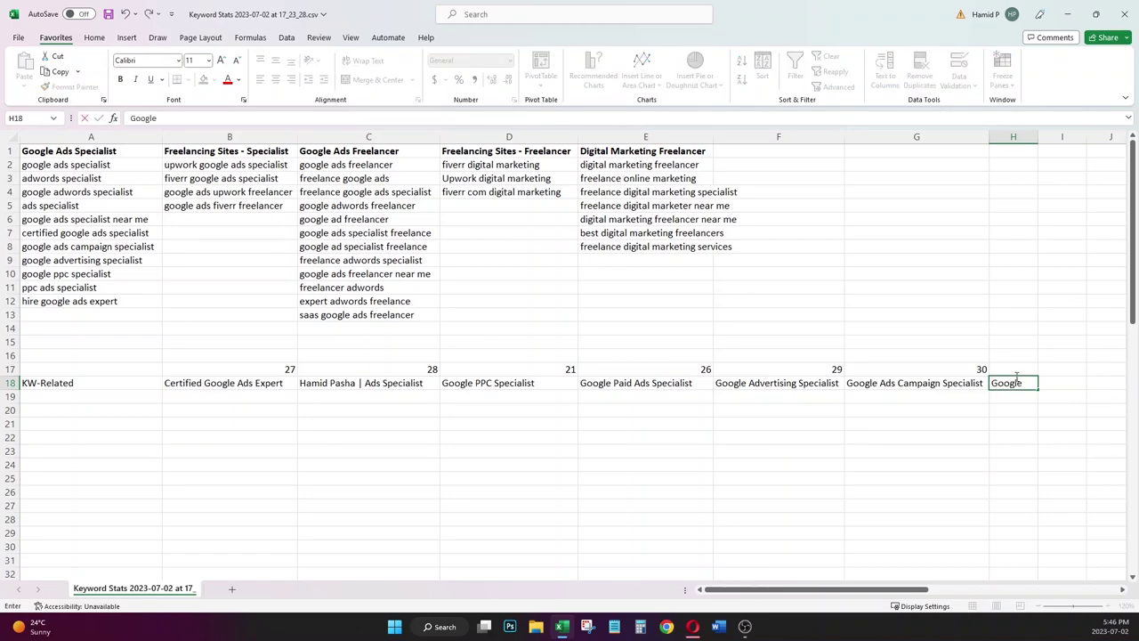
{"action": "double_click", "coordinate": [1016, 375]}
{"action": "type", "text": "Expert Google Ads Freelancer"}
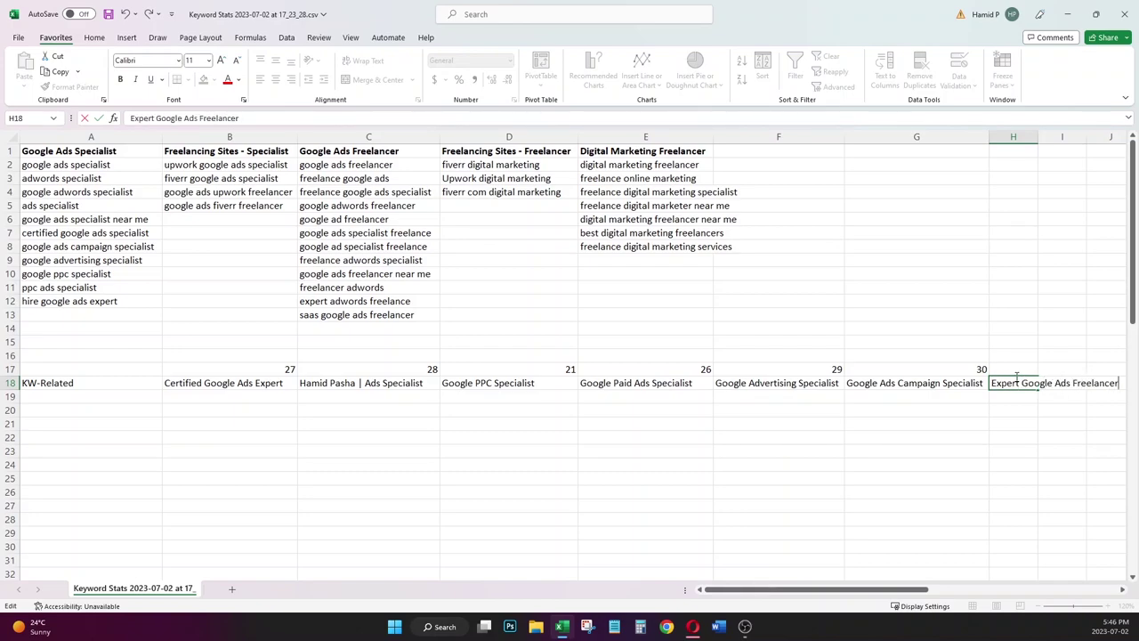
{"action": "left_click", "coordinate": [1024, 420]}
- Copy the LEN character-count formula from G17 into H17 above the new headline
{"action": "left_click", "coordinate": [964, 370]}
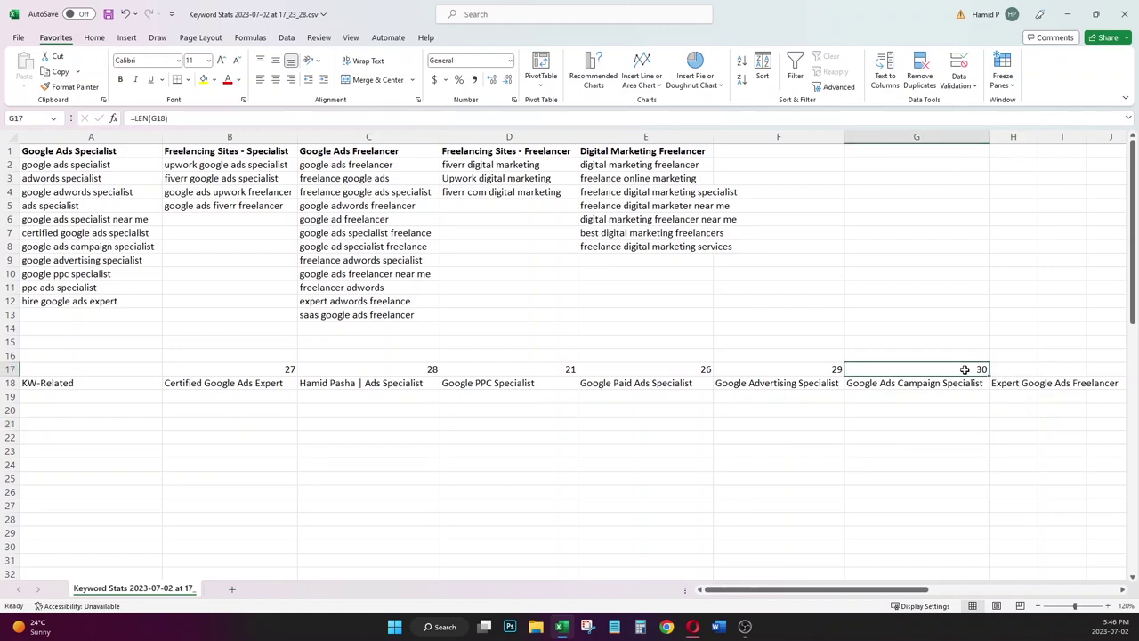
{"action": "key", "text": "ctrl+c"}
{"action": "left_click", "coordinate": [1009, 370]}
{"action": "key", "text": "ctrl+v"}
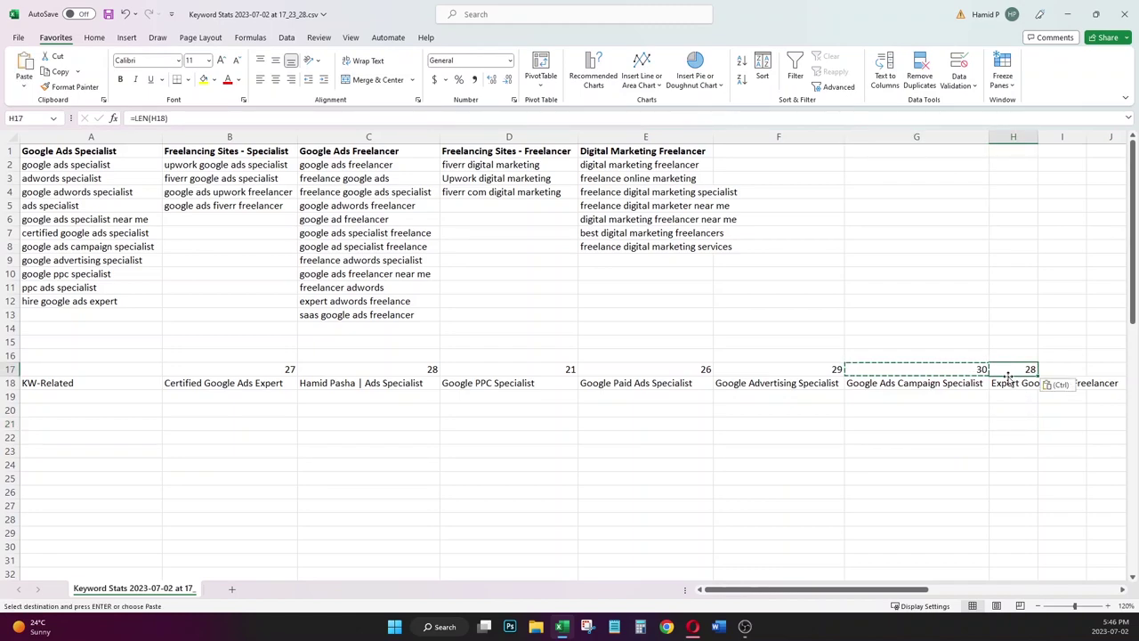
{"action": "left_click", "coordinate": [869, 412]}
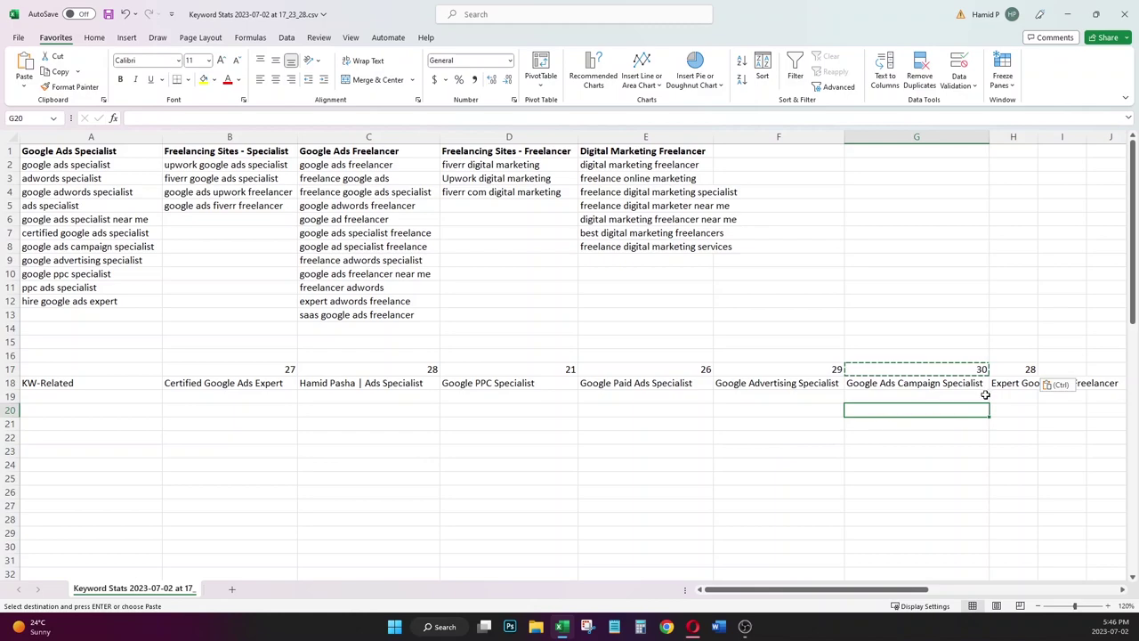
{"action": "key", "text": "Escape"}
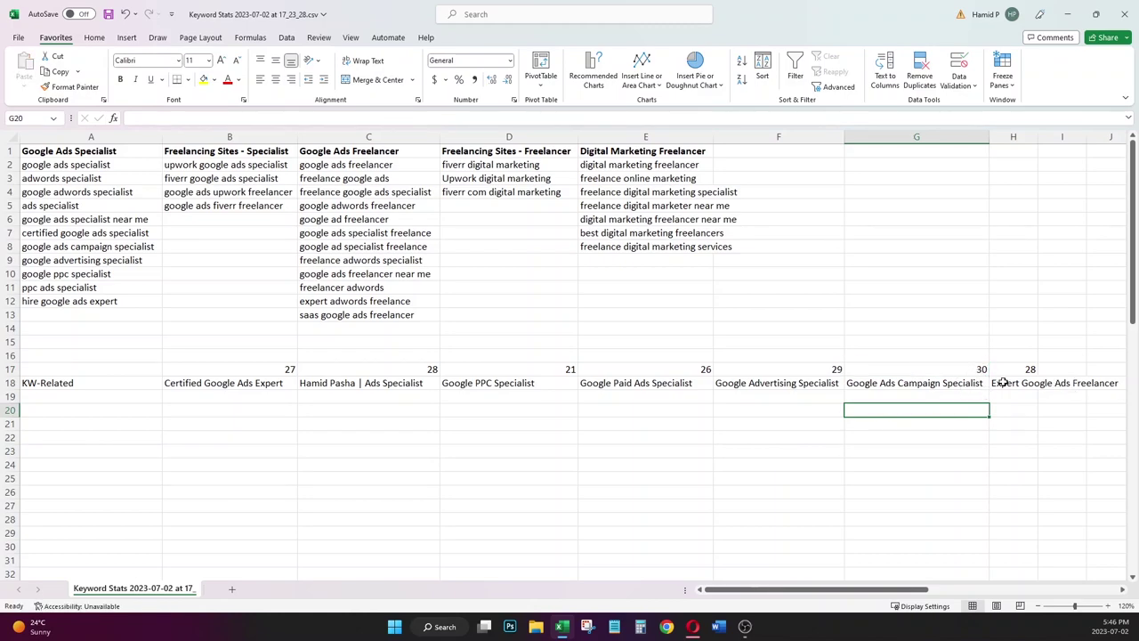
- Review the keyword-related headlines in row 18 against the Google Ads Freelancer and Freelancing Sites - Specialist keyword groups
{"action": "left_click", "coordinate": [1001, 382]}
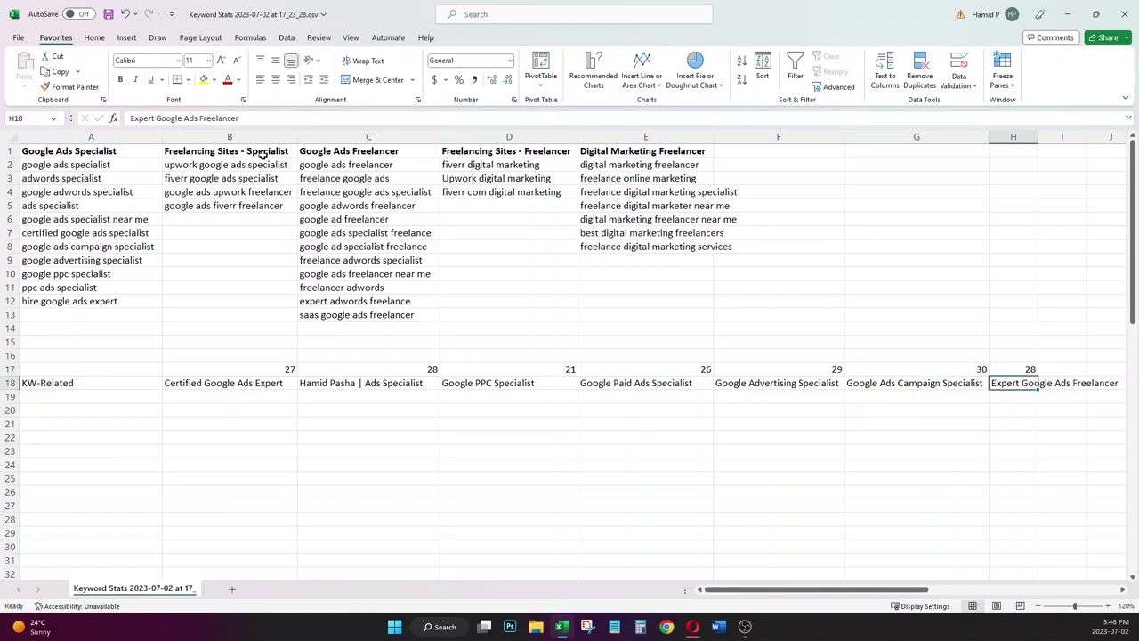
{"action": "left_click_drag", "start_coordinate": [356, 153], "coordinate": [376, 313]}
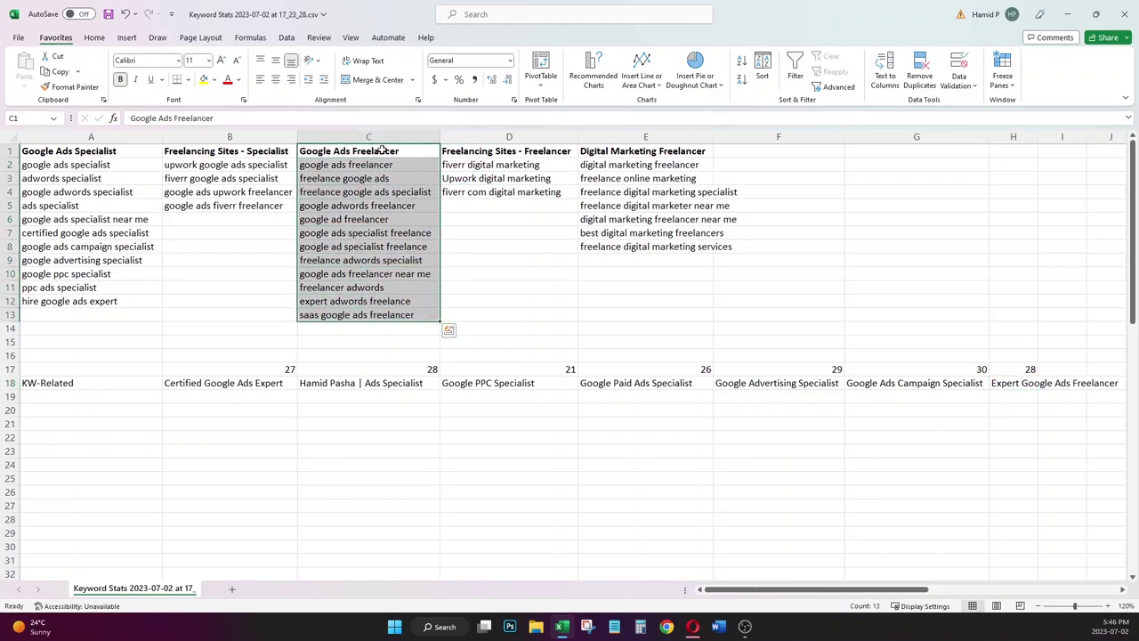
{"action": "left_click_drag", "start_coordinate": [957, 381], "coordinate": [283, 383]}
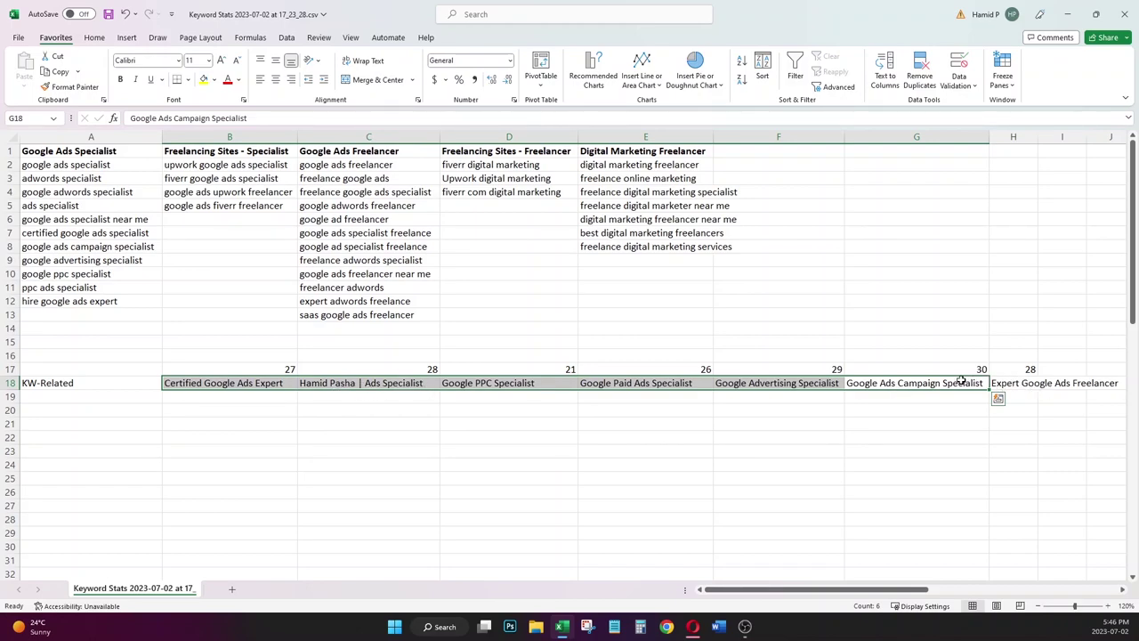
{"action": "left_click_drag", "start_coordinate": [957, 383], "coordinate": [803, 384]}
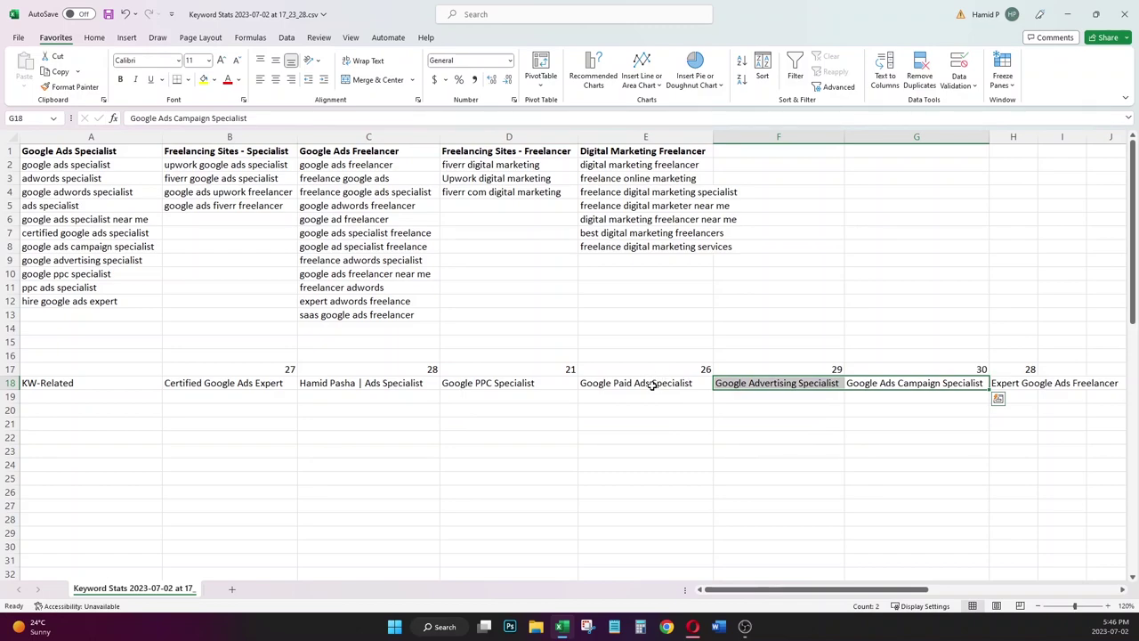
{"action": "left_click", "coordinate": [627, 435]}
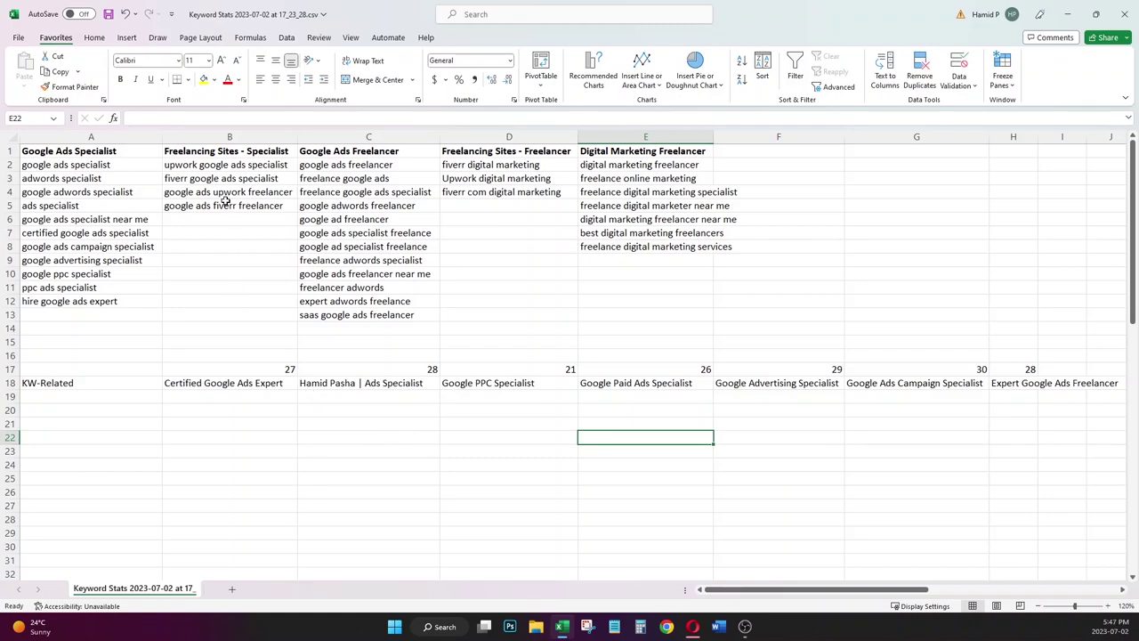
{"action": "left_click", "coordinate": [224, 168]}
{"action": "left_click_drag", "start_coordinate": [224, 167], "coordinate": [224, 206]}
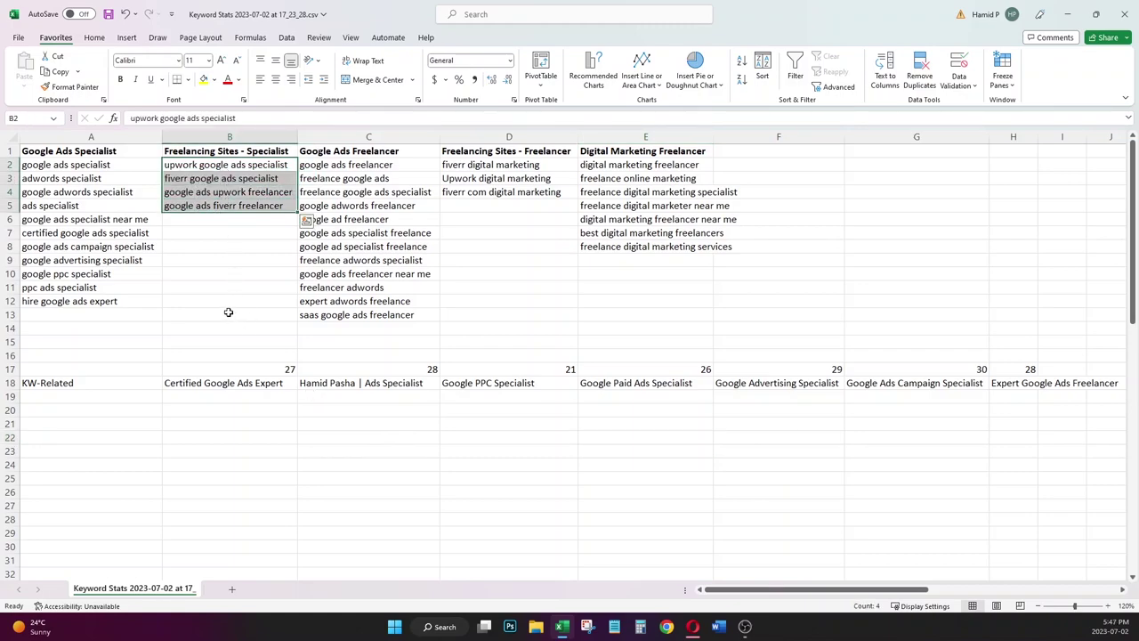
{"action": "left_click_drag", "start_coordinate": [240, 383], "coordinate": [974, 396]}
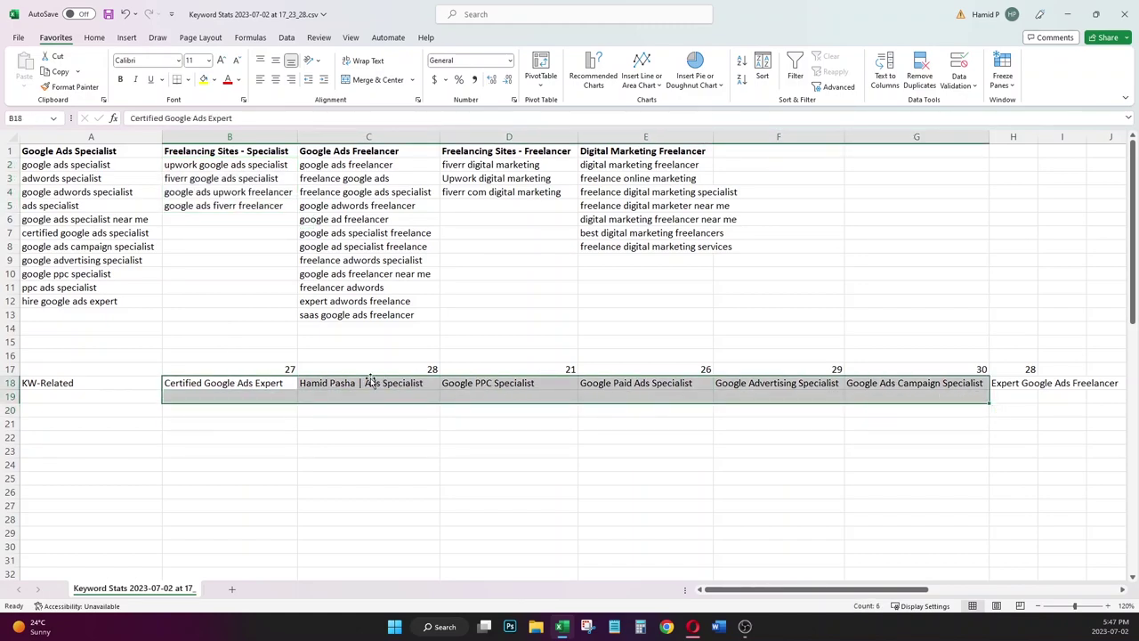
{"action": "left_click", "coordinate": [199, 407]}
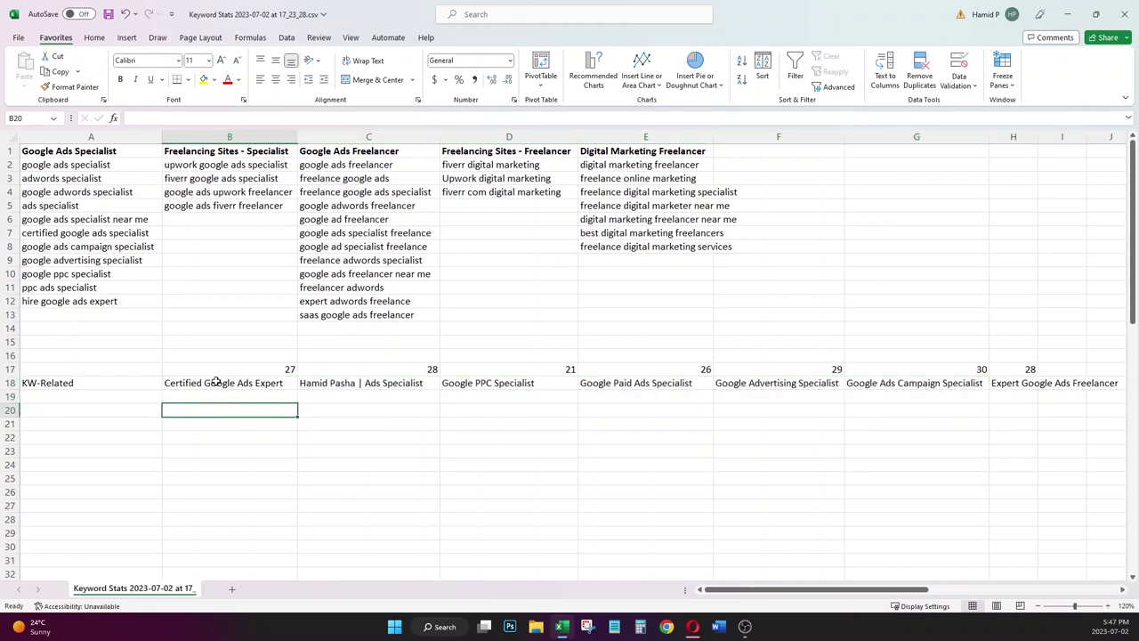
- Examine the phrase "Google Ads" inside the B18 headline, then look over the headlines in B18 through G18
{"action": "double_click", "coordinate": [211, 383]}
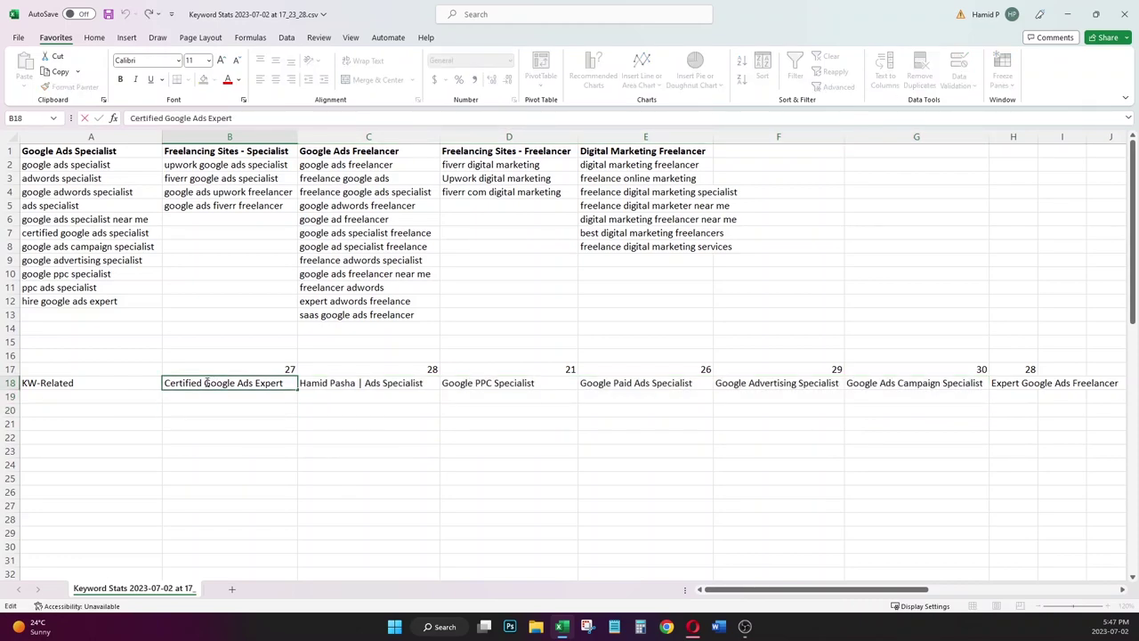
{"action": "left_click_drag", "start_coordinate": [216, 385], "coordinate": [256, 385]}
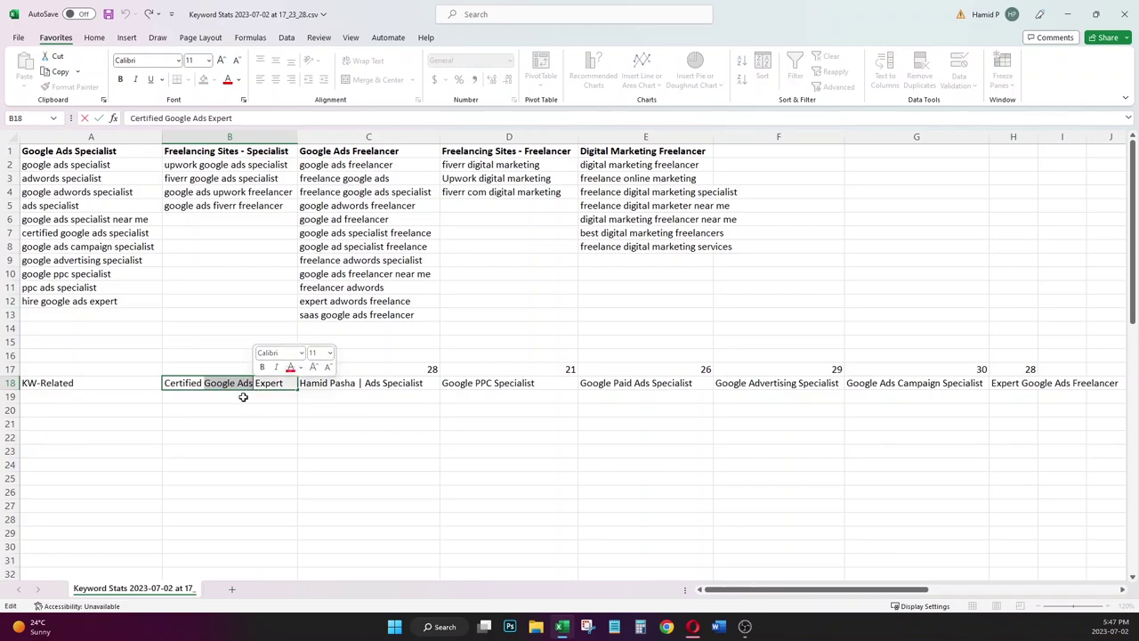
{"action": "left_click", "coordinate": [243, 397]}
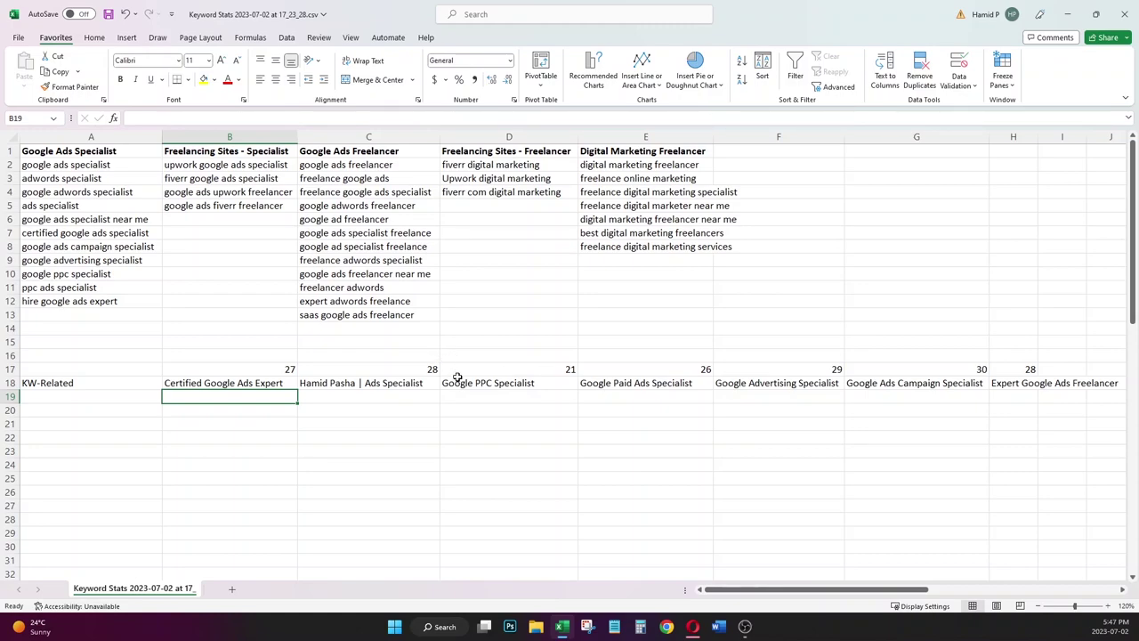
{"action": "left_click", "coordinate": [208, 382]}
{"action": "left_click_drag", "start_coordinate": [205, 383], "coordinate": [254, 384]}
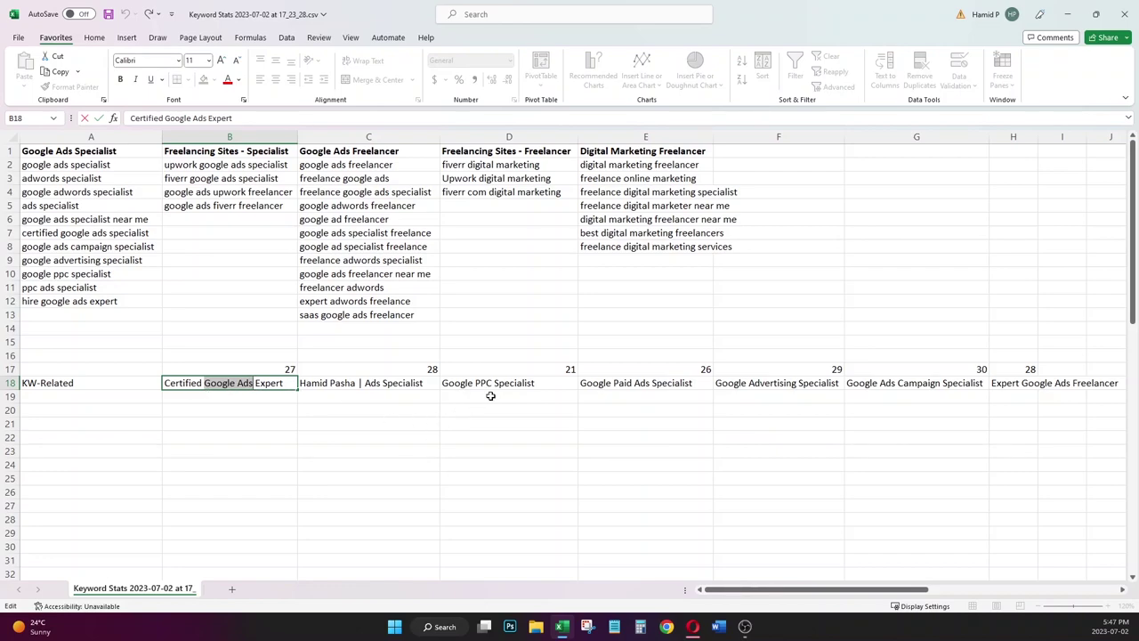
{"action": "left_click", "coordinate": [276, 395]}
{"action": "left_click", "coordinate": [143, 396]}
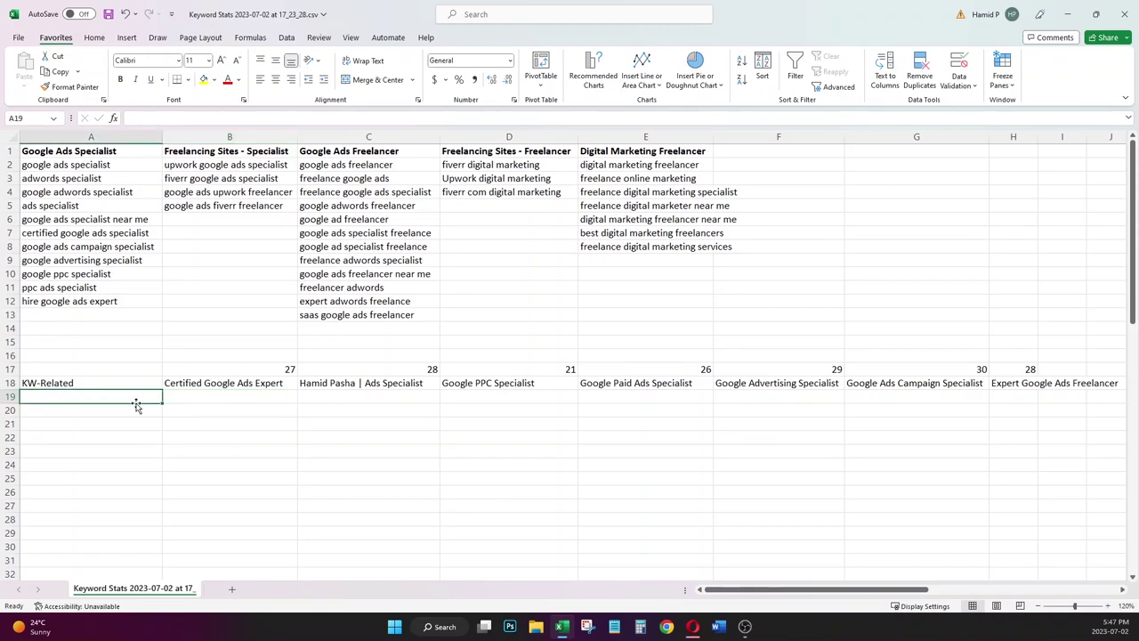
{"action": "left_click", "coordinate": [137, 410]}
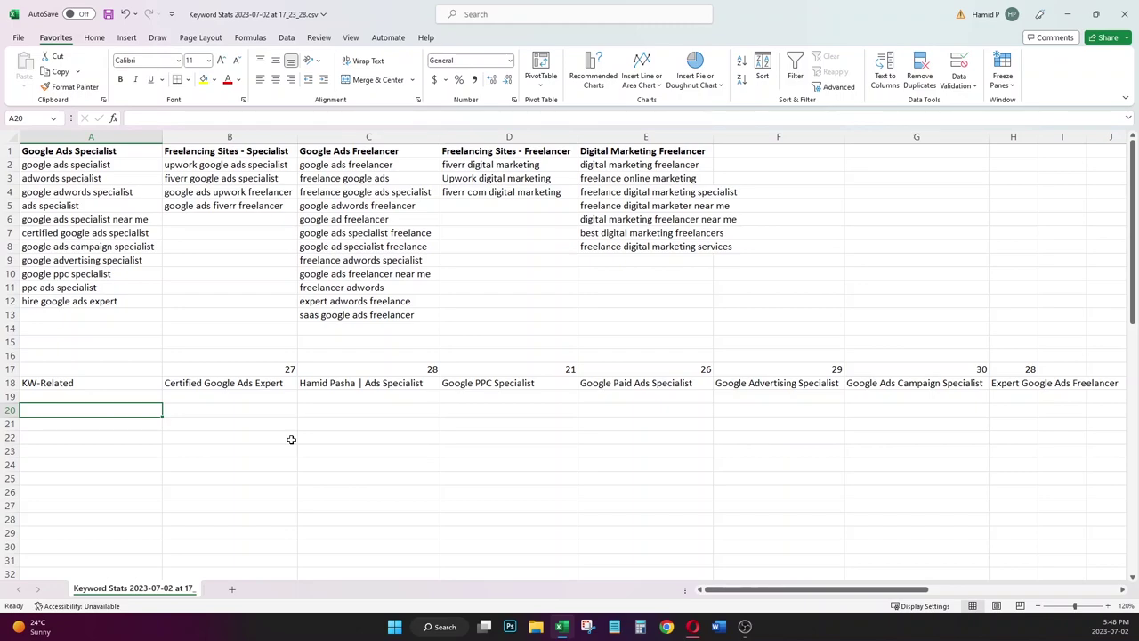
{"action": "left_click_drag", "start_coordinate": [272, 382], "coordinate": [946, 386]}
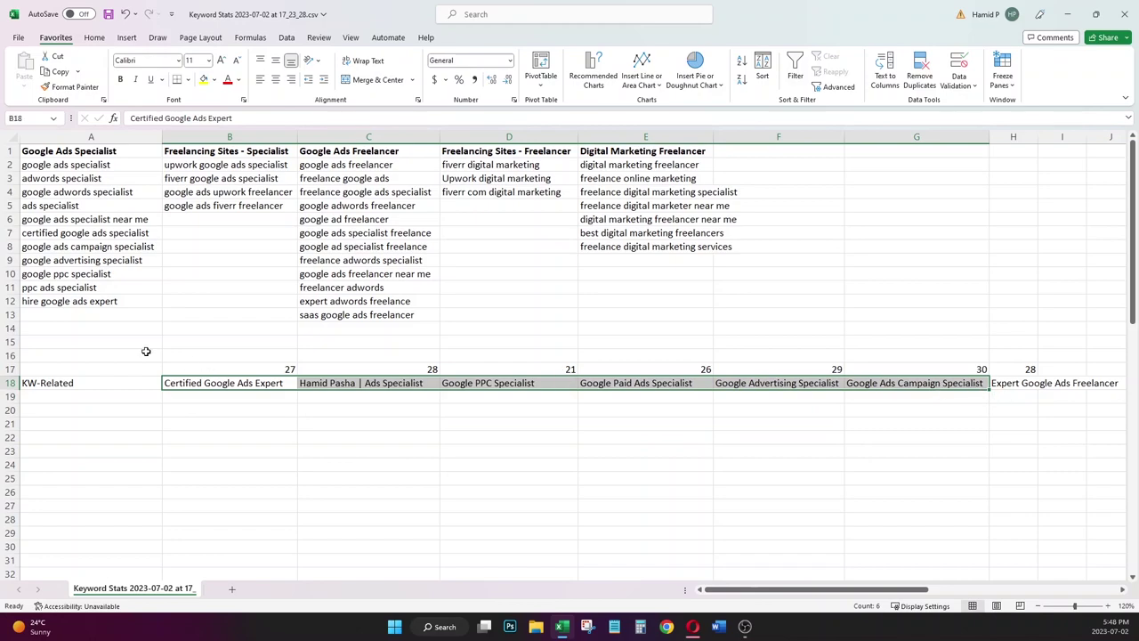
- Label two more headline categories in column A, with "CTA" in A20 and "Value" in A22
{"action": "left_click", "coordinate": [74, 408]}
{"action": "type", "text": "CTA"}
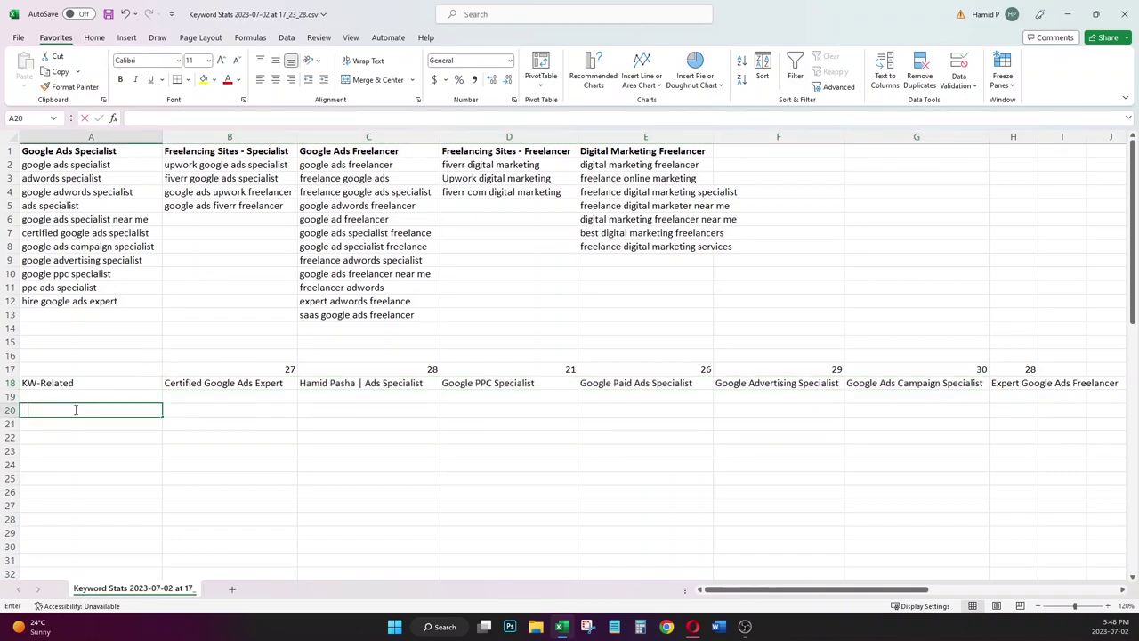
{"action": "left_click", "coordinate": [69, 435]}
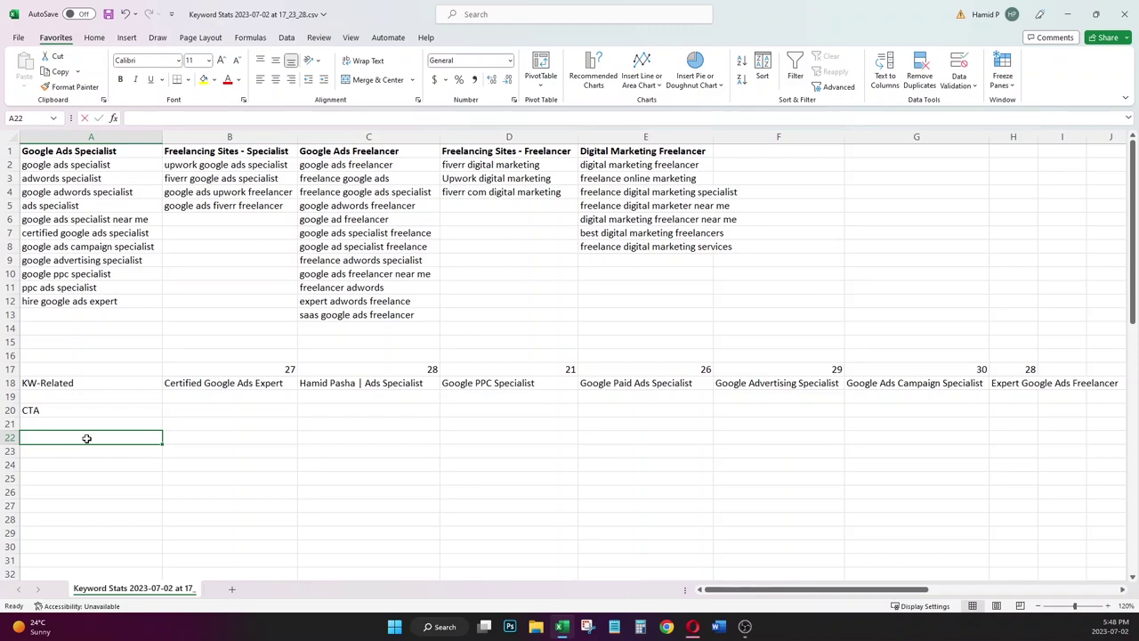
{"action": "type", "text": "Value"}
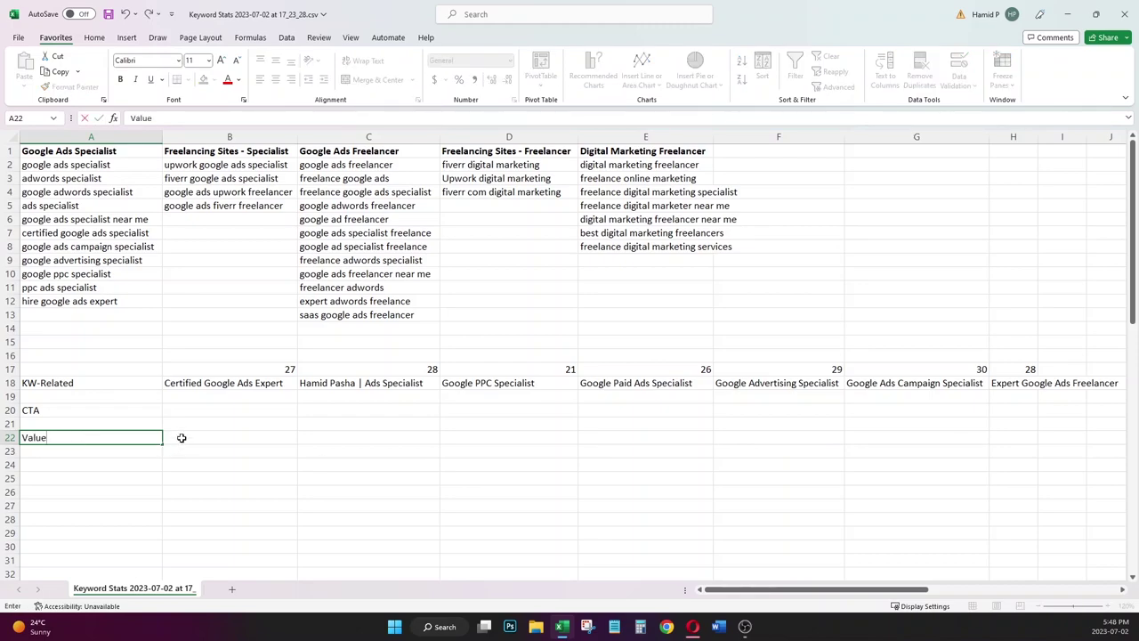
{"action": "left_click", "coordinate": [180, 437]}
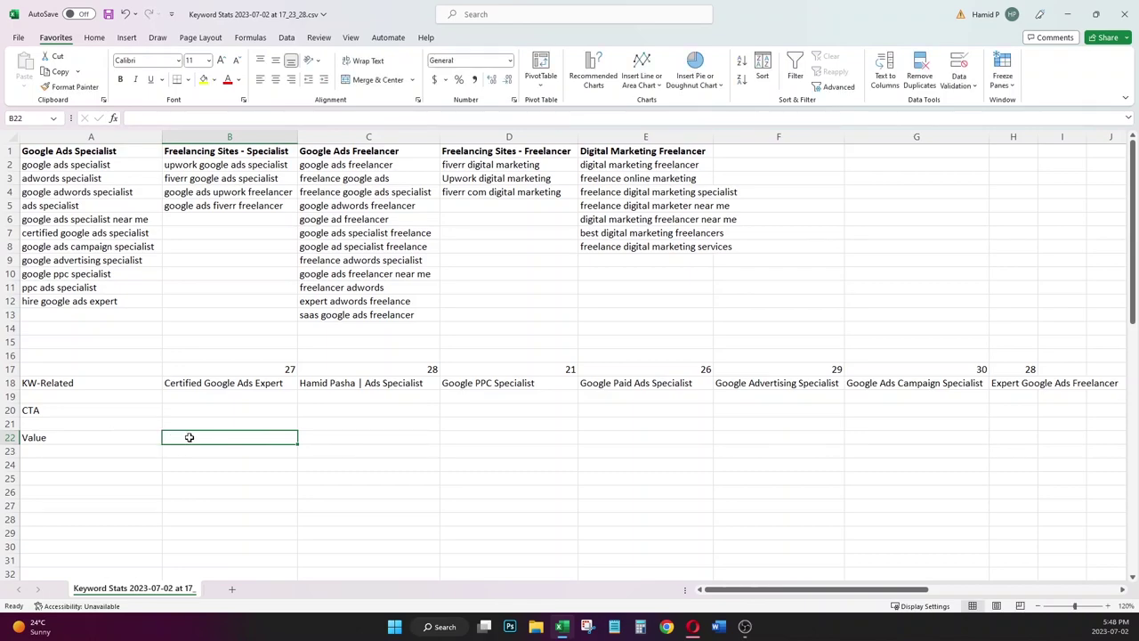
- Copy the LEN character-count formula from B17 into B19 and B21, above the CTA and Value rows
{"action": "left_click", "coordinate": [224, 369]}
{"action": "key", "text": "ctrl+c"}
{"action": "left_click", "coordinate": [219, 397]}
{"action": "key", "text": "ctrl+v"}
{"action": "left_click", "coordinate": [211, 425]}
{"action": "key", "text": "ctrl+v"}
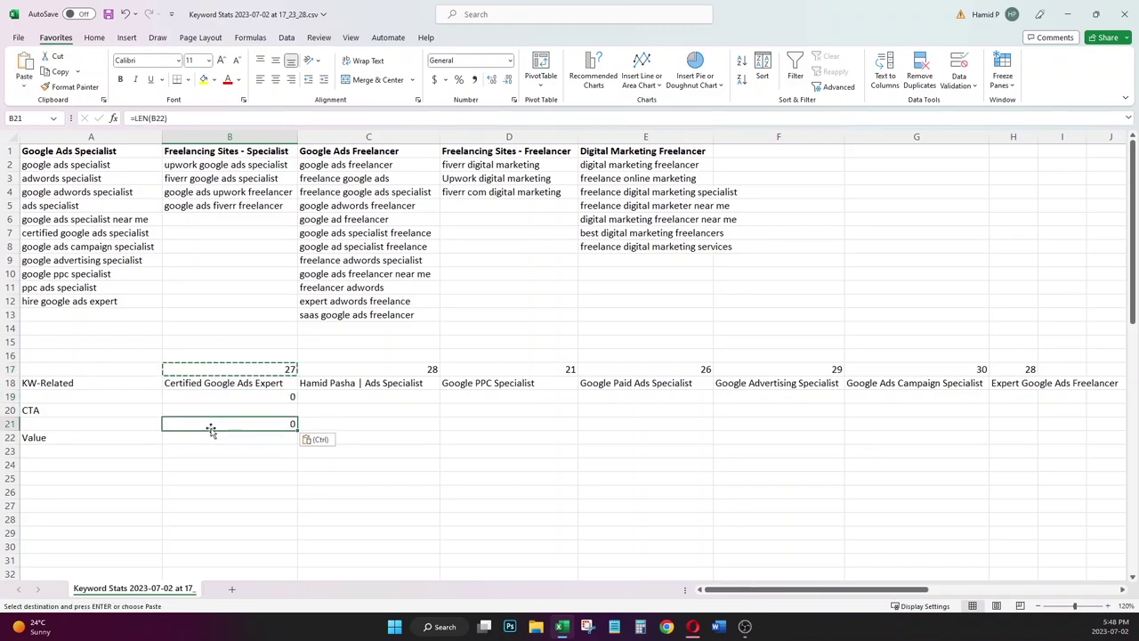
- Enter "Get the Best Results" as the first Value headline in cell B22
{"action": "left_click", "coordinate": [209, 436]}
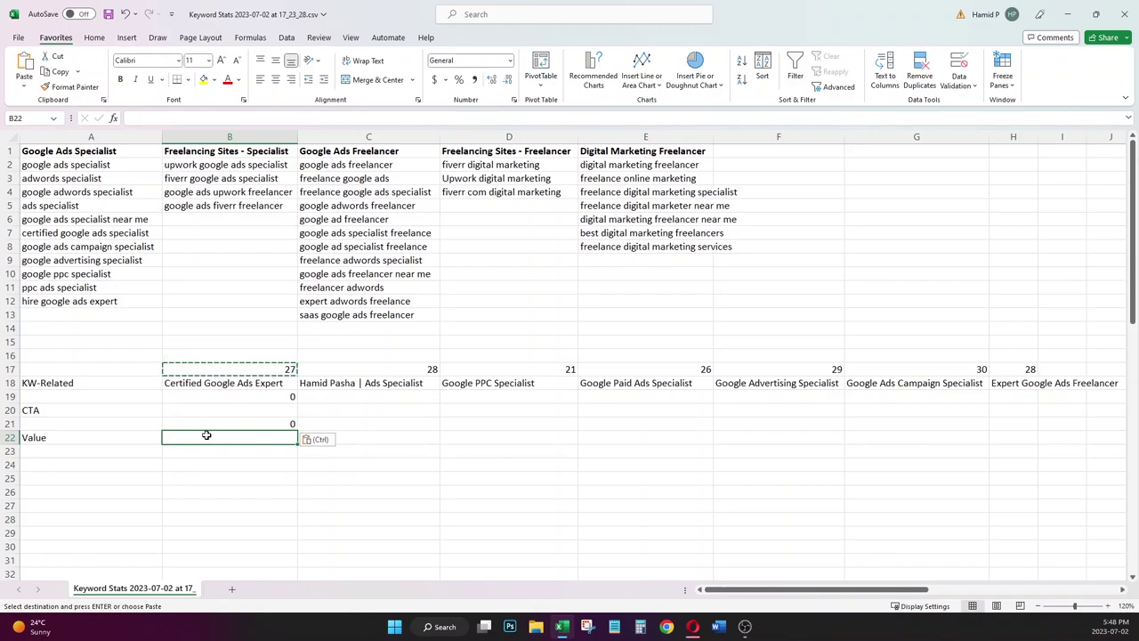
{"action": "type", "text": "Get the B"}
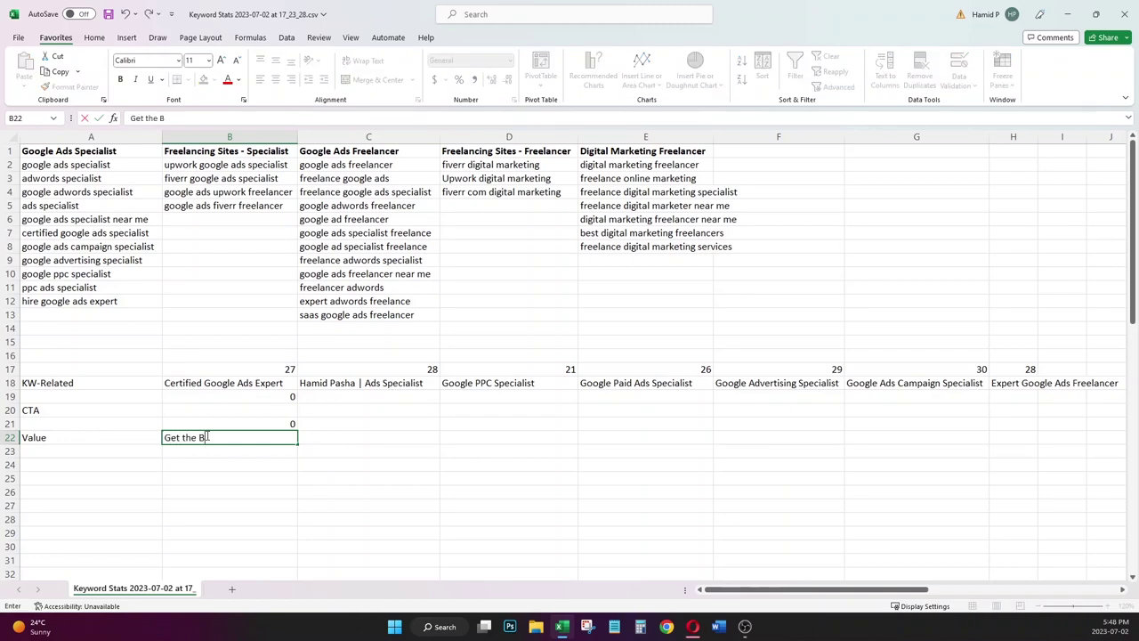
{"action": "type", "text": "est Results"}
{"action": "left_click", "coordinate": [257, 478]}
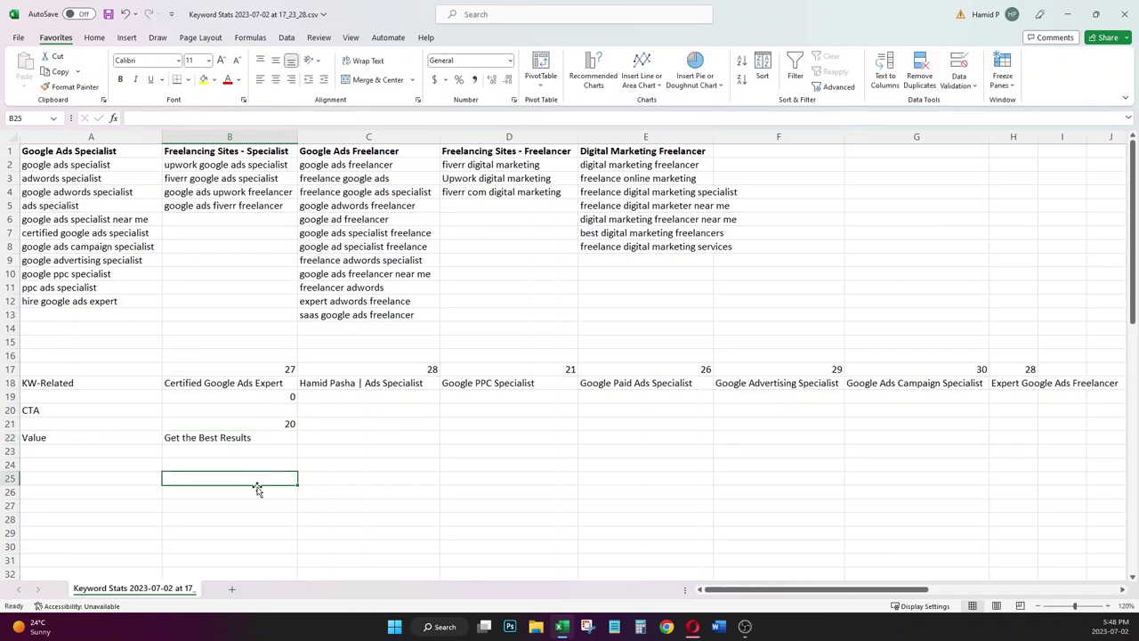
{"action": "left_click", "coordinate": [268, 439]}
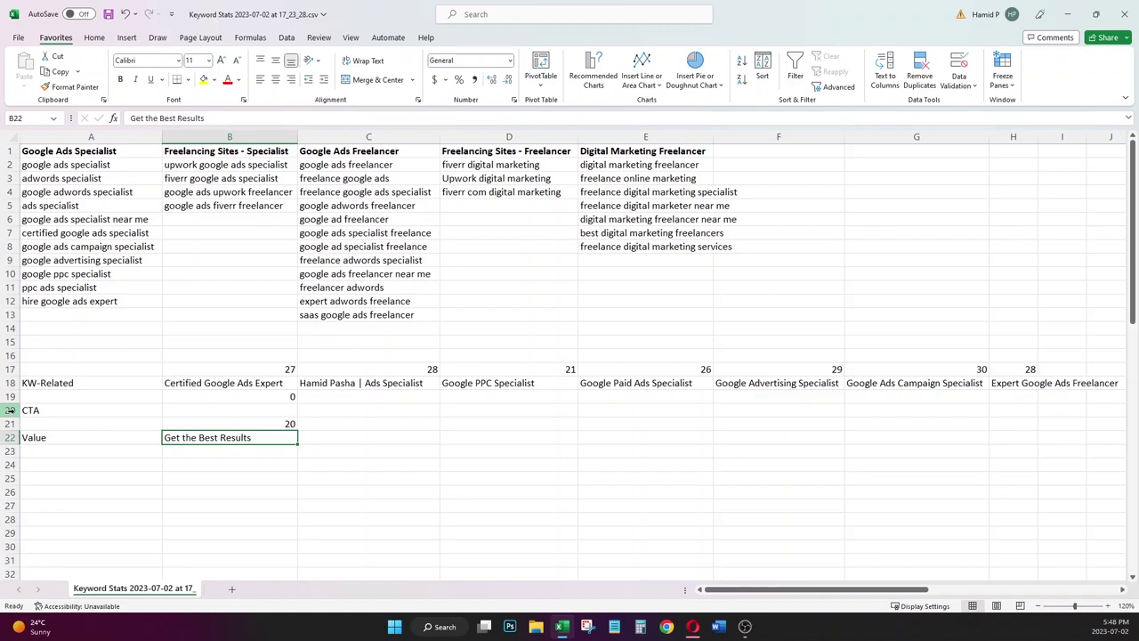
- Delete rows 19 and 20, which hold the CTA label and its character-count formula
{"action": "left_click_drag", "start_coordinate": [11, 410], "coordinate": [13, 401]}
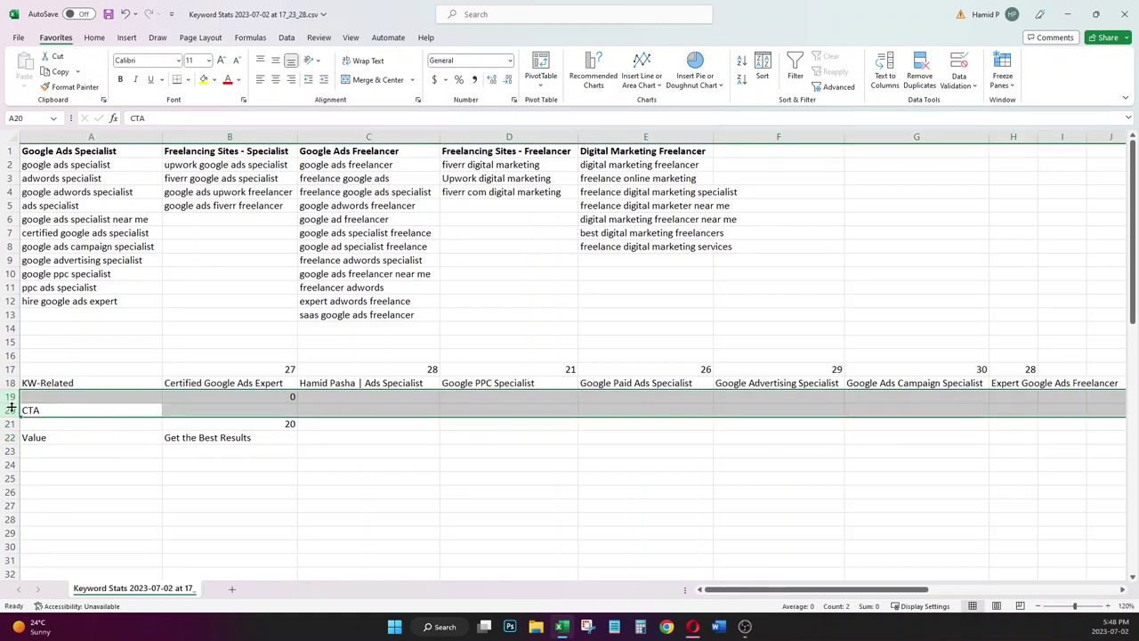
{"action": "right_click", "coordinate": [11, 407]}
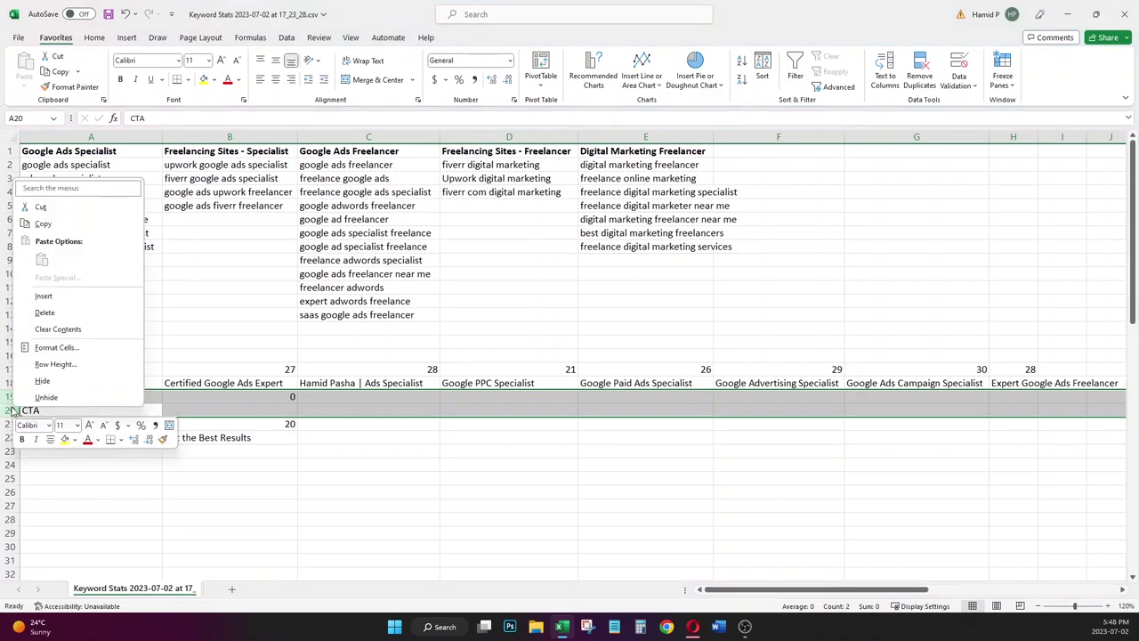
{"action": "left_click", "coordinate": [62, 313]}
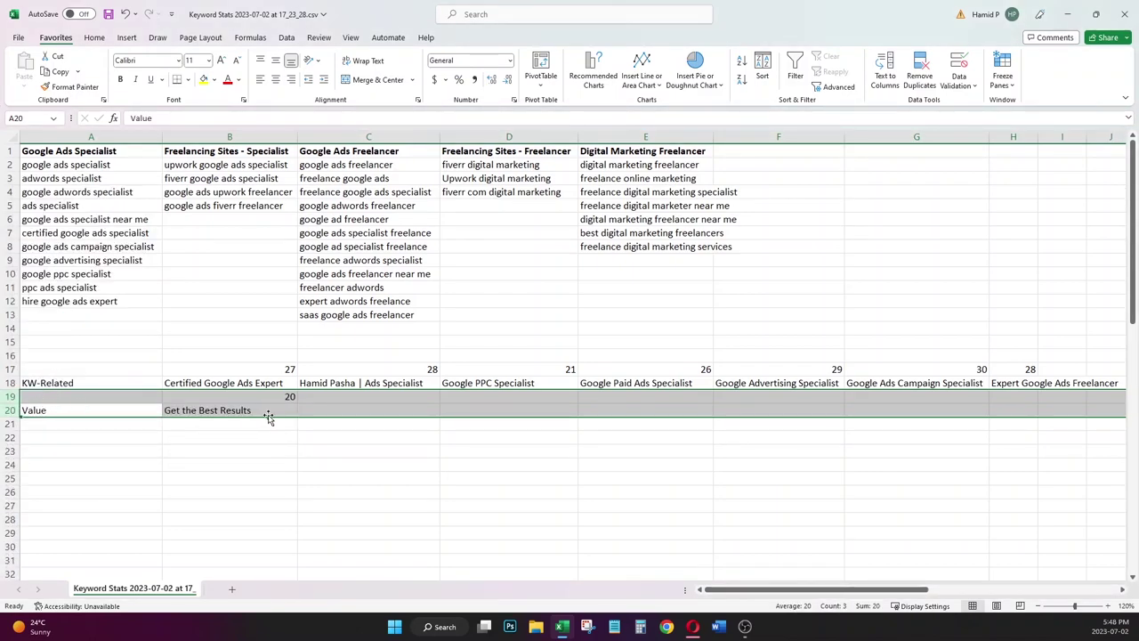
- Copy the LEN character-count formula from B19 across C19 through F19 above the Value row
{"action": "left_click", "coordinate": [321, 410]}
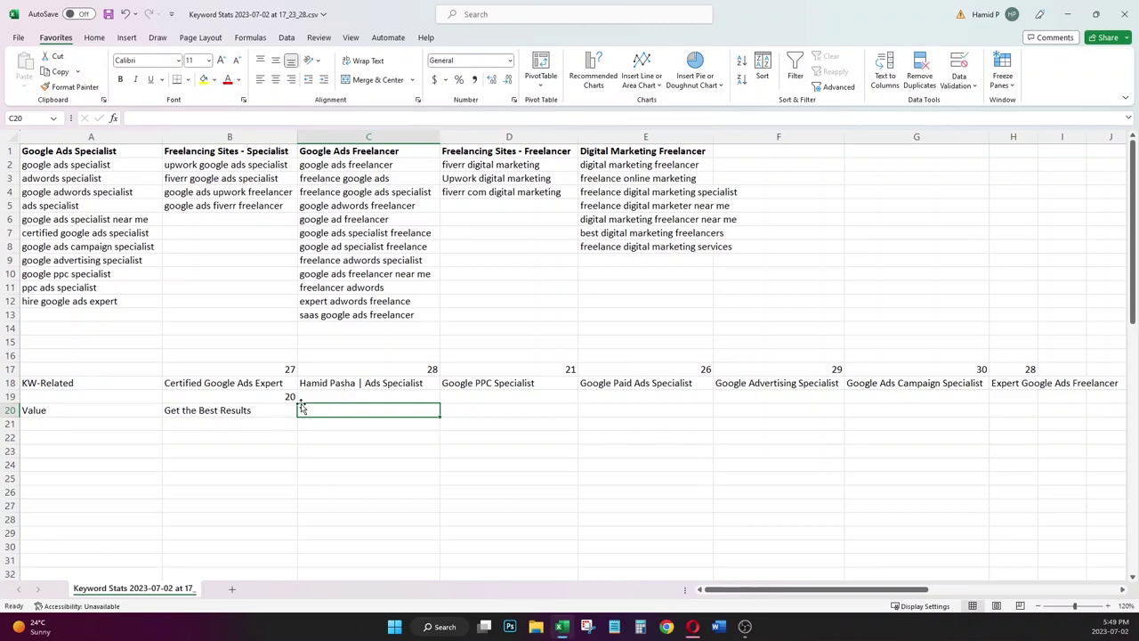
{"action": "left_click", "coordinate": [292, 397]}
{"action": "key", "text": "ctrl+c"}
{"action": "left_click_drag", "start_coordinate": [312, 397], "coordinate": [716, 401]}
{"action": "key", "text": "ctrl+v"}
{"action": "left_click", "coordinate": [314, 410]}
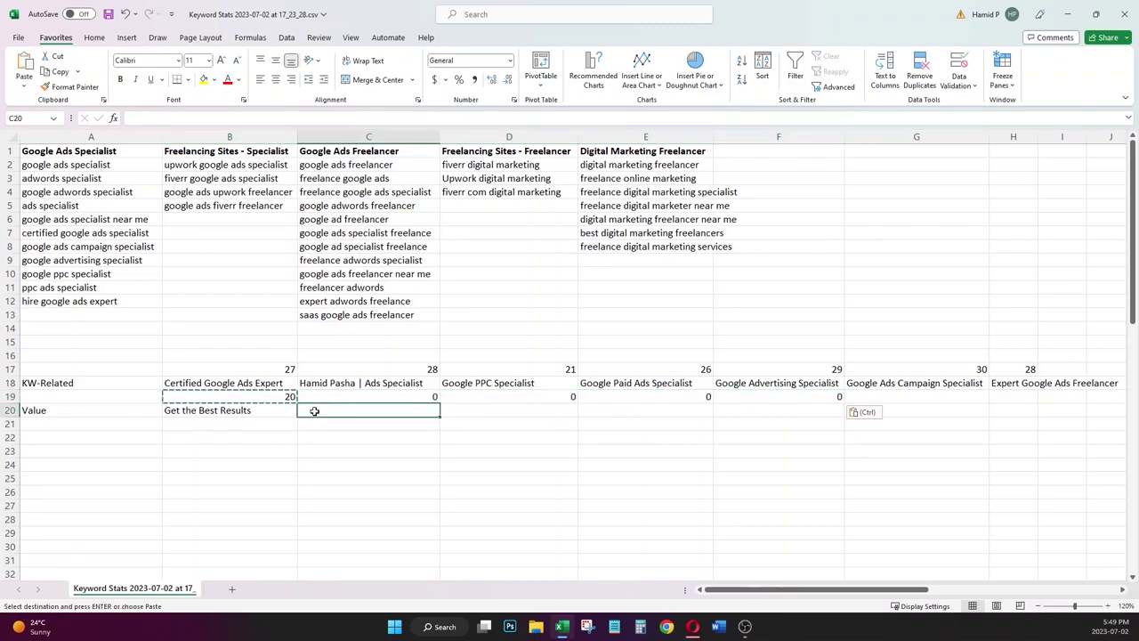
{"action": "key", "text": "Escape"}
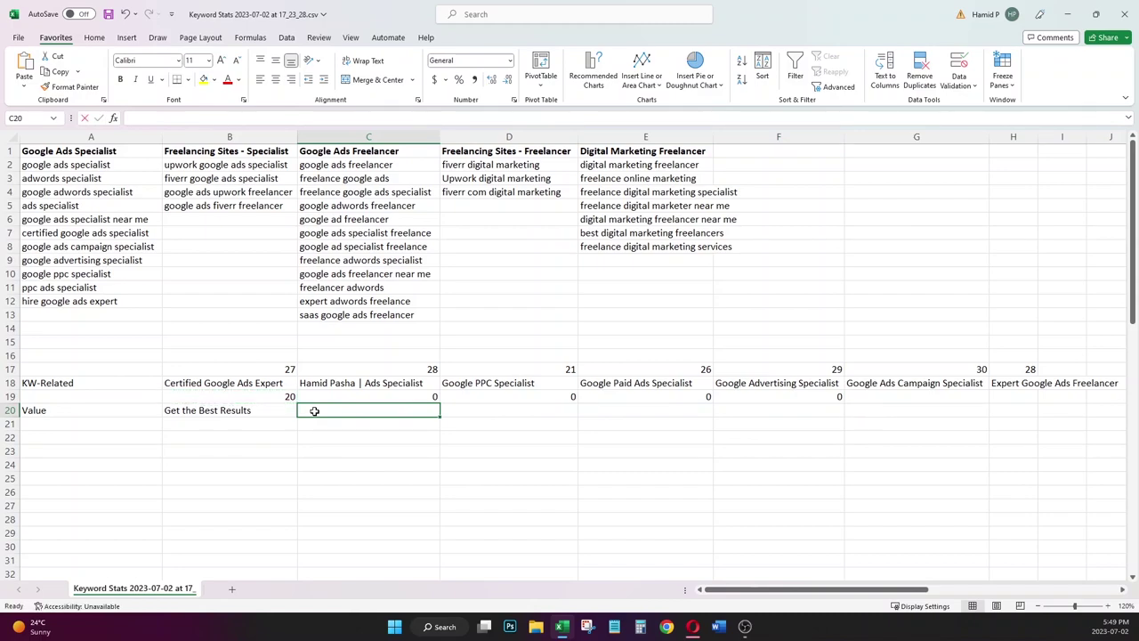
- Enter "Ad Specialist for SMEs" as the second Value headline in cell C20
{"action": "type", "text": "Ad Speci"}
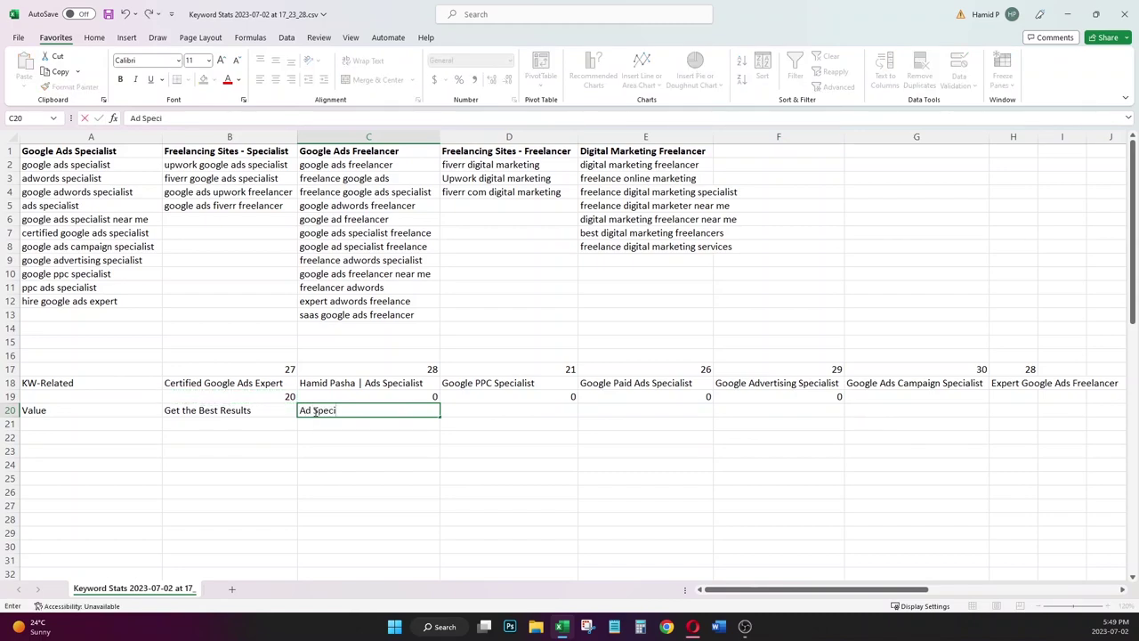
{"action": "type", "text": "alist for SMEs"}
{"action": "left_click", "coordinate": [485, 454]}
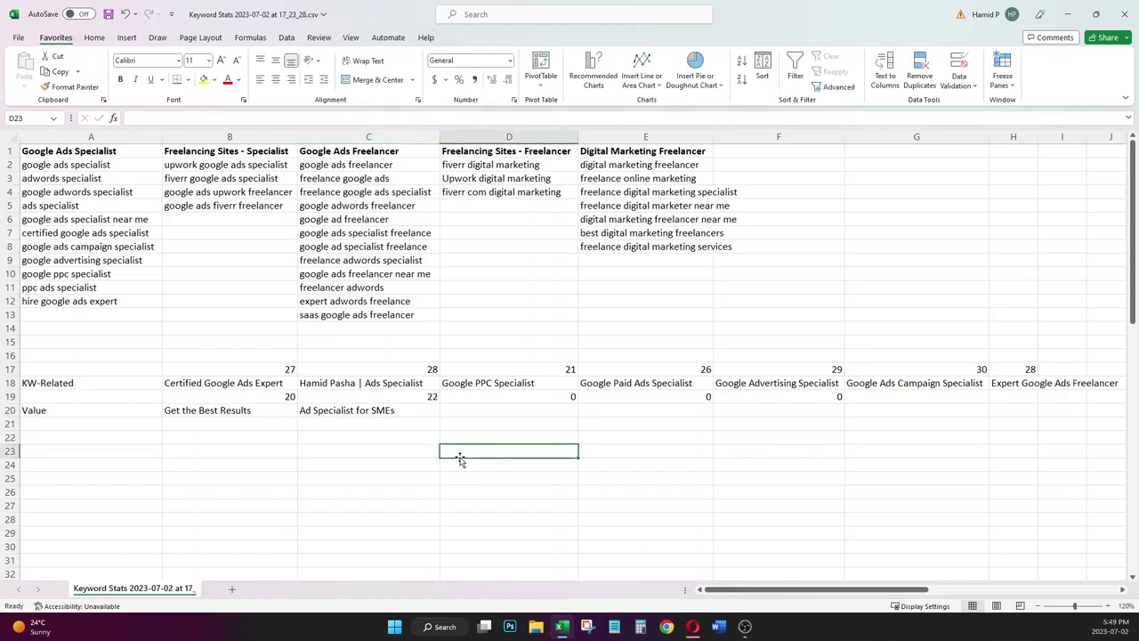
{"action": "left_click", "coordinate": [419, 411]}
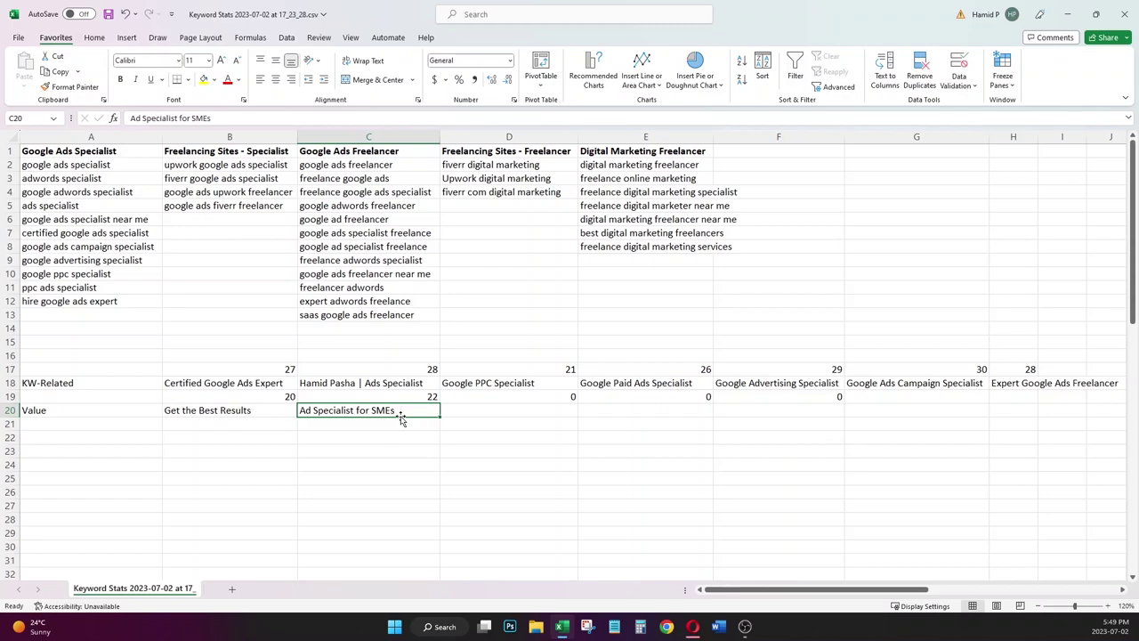
- Enter "Advertise Like a Pro" as the third Value headline in cell D20
{"action": "left_click", "coordinate": [469, 412]}
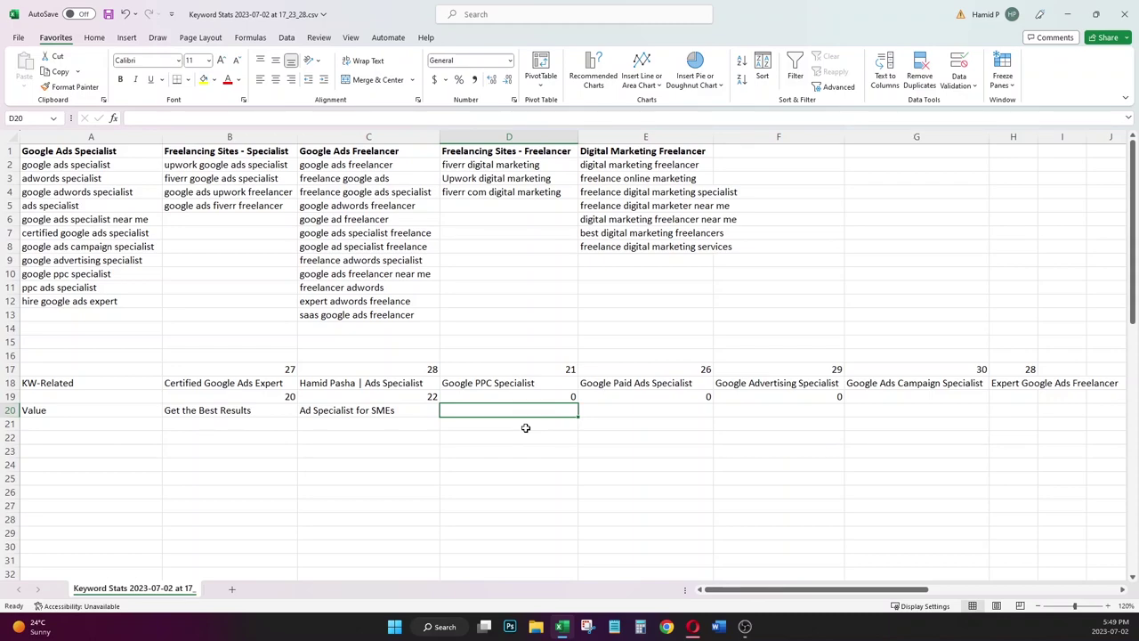
{"action": "type", "text": "Advertise Like"}
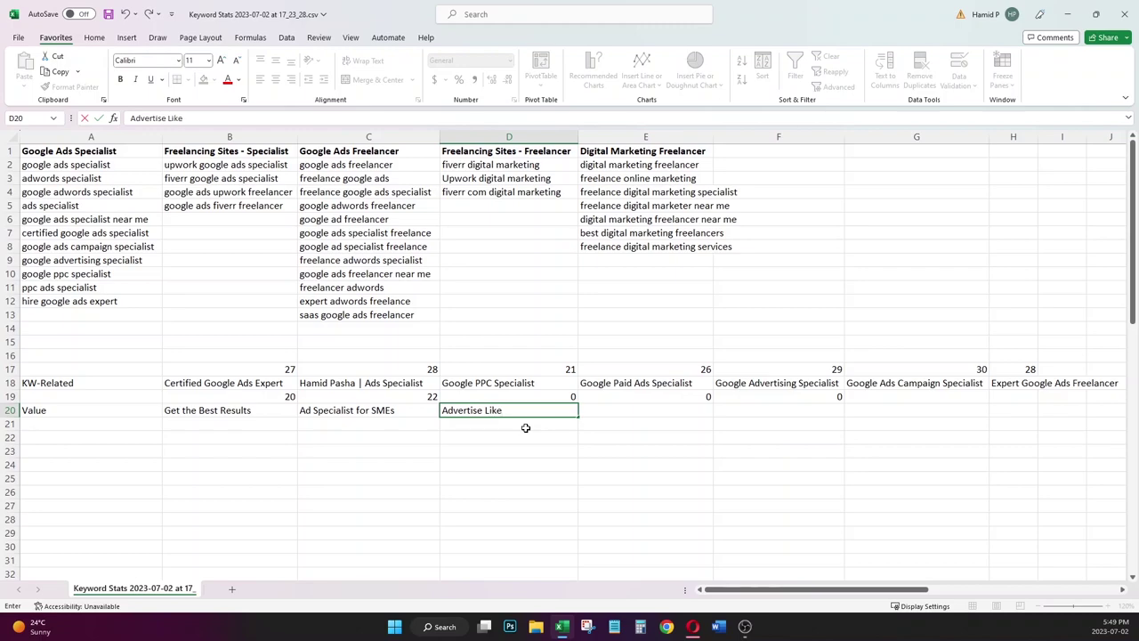
{"action": "type", "text": " a Pro"}
{"action": "key", "text": "Return"}
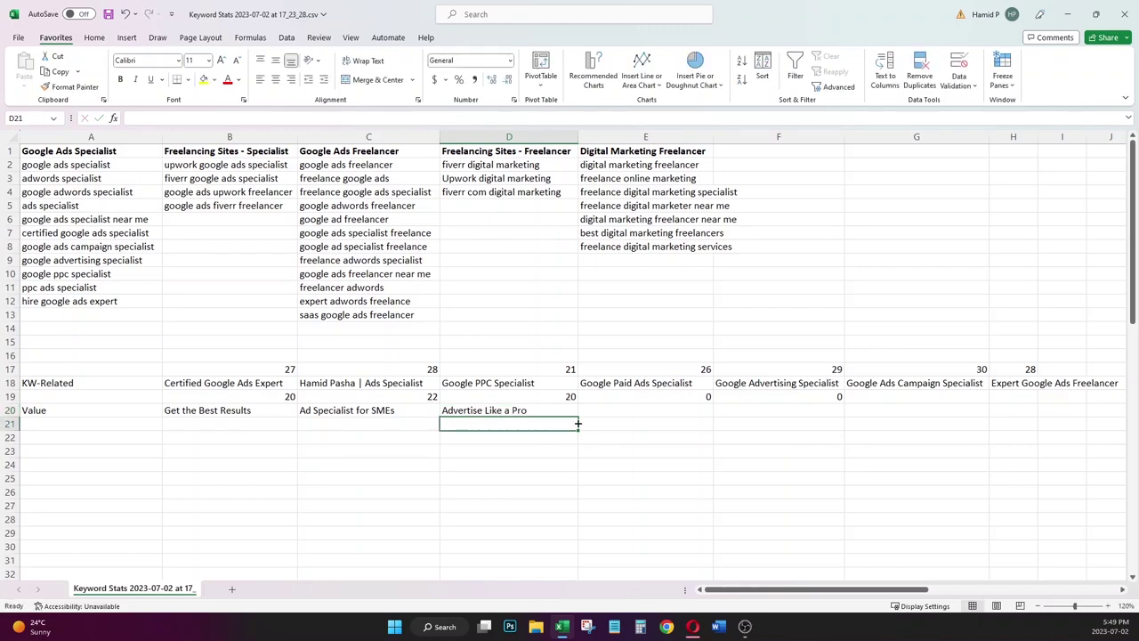
- Switch to the browser and examine the sponsored ad headlines in the "google ads freelancer" search results for ideas
{"action": "left_click", "coordinate": [603, 412]}
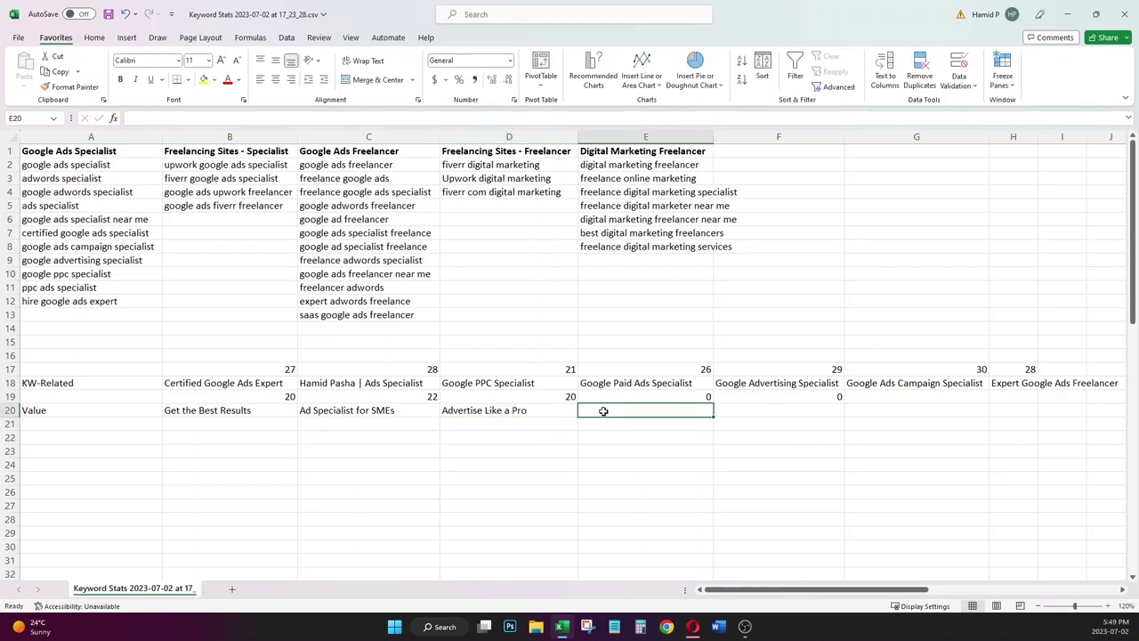
{"action": "left_click", "coordinate": [693, 627]}
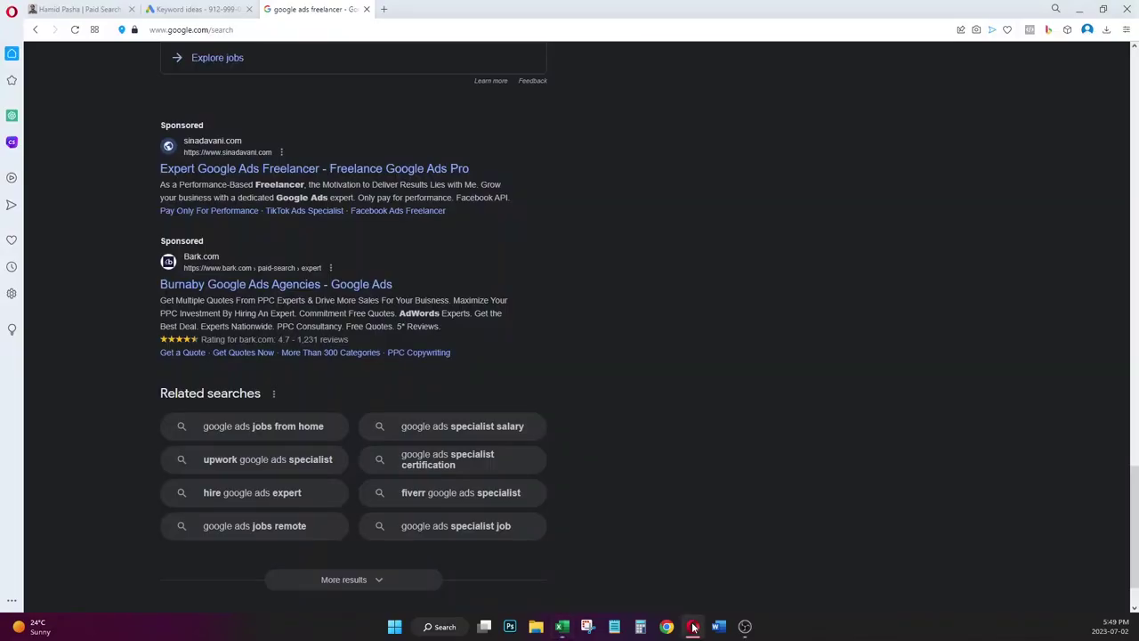
{"action": "scroll", "coordinate": [331, 201], "scroll_direction": "up", "scroll_amount": 20}
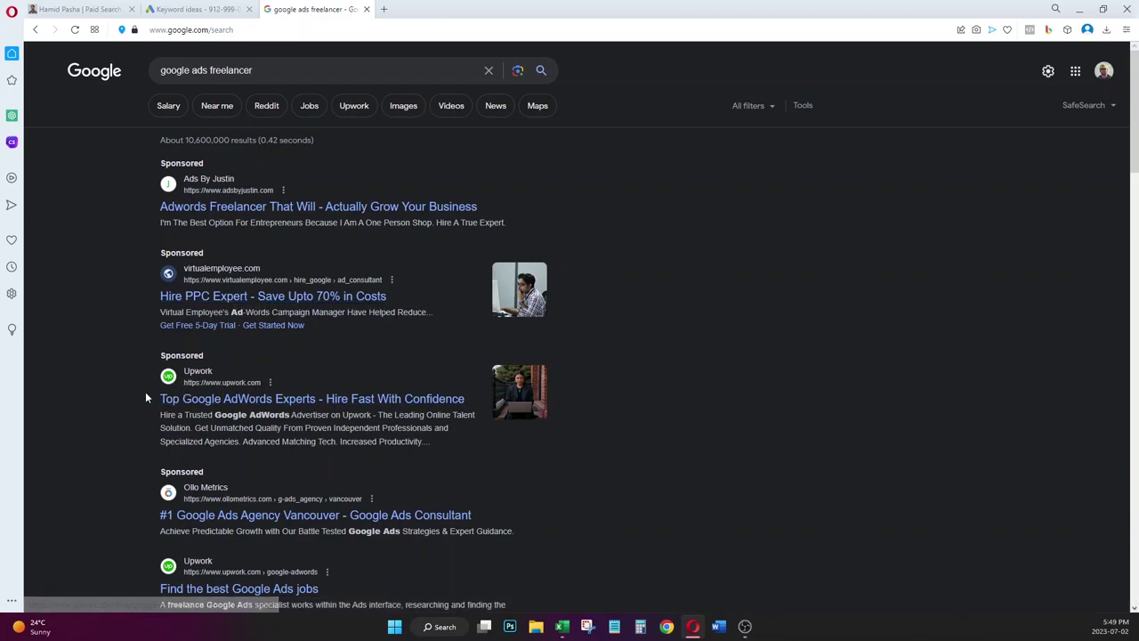
{"action": "left_click_drag", "start_coordinate": [153, 298], "coordinate": [247, 303]}
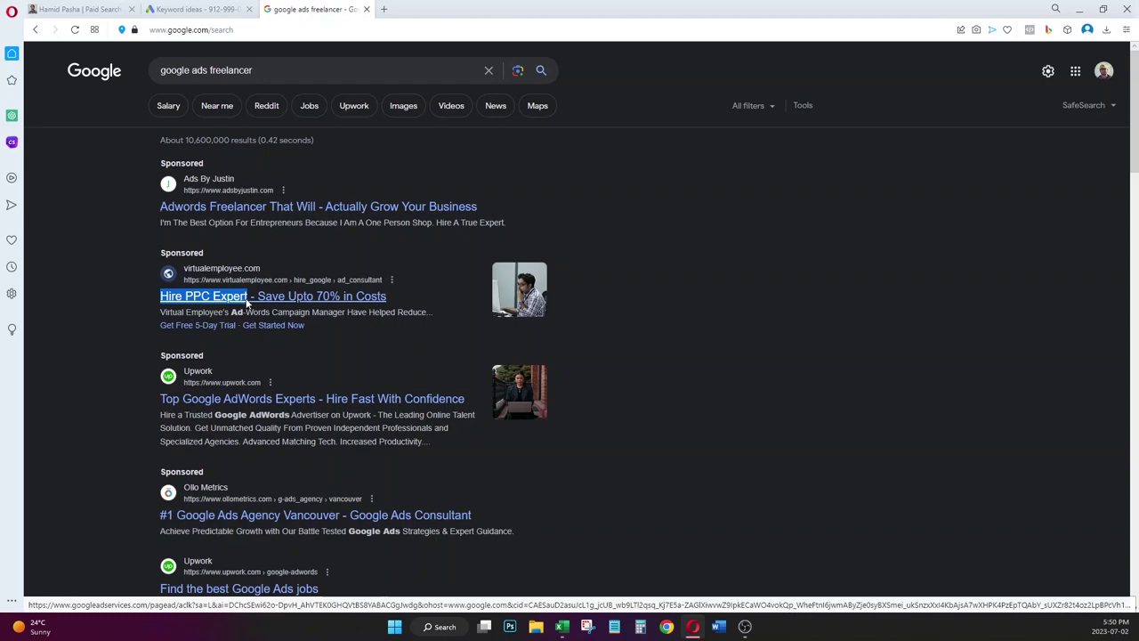
{"action": "left_click", "coordinate": [121, 299]}
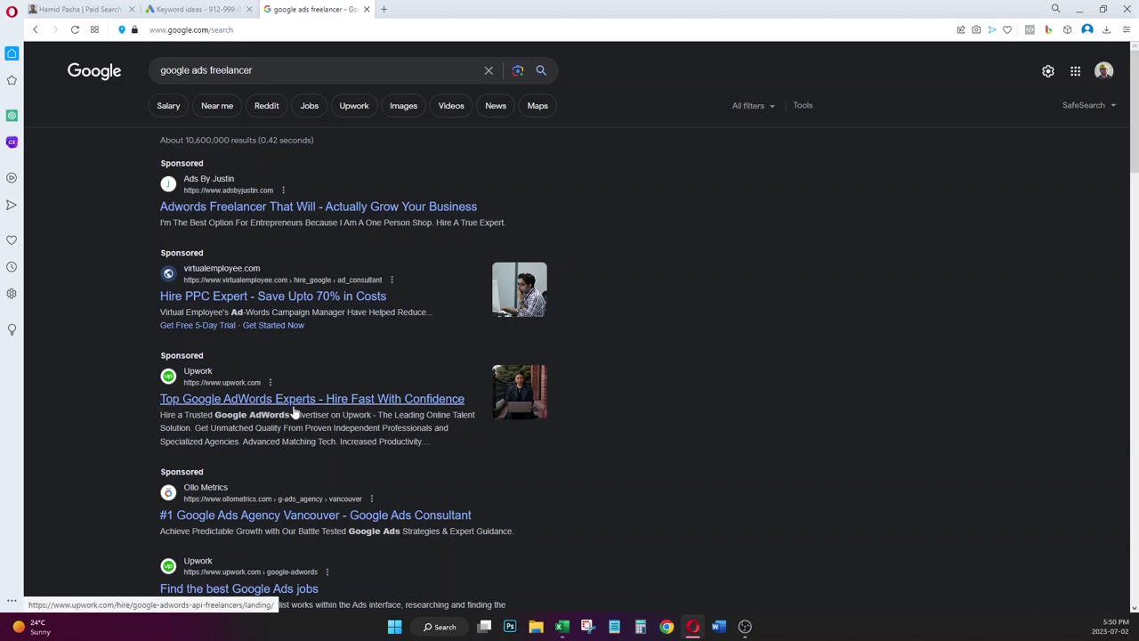
- Search Google for "google ads specialist" and read the headlines and descriptions of the sponsored ads
{"action": "double_click", "coordinate": [227, 71]}
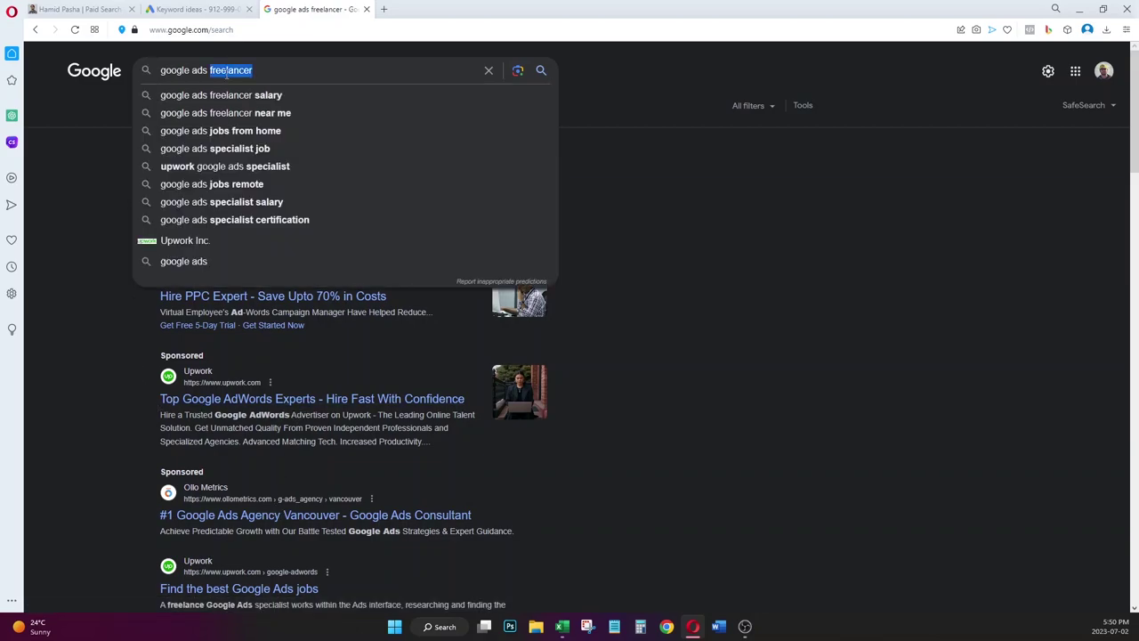
{"action": "type", "text": "specialist"}
{"action": "key", "text": "Return"}
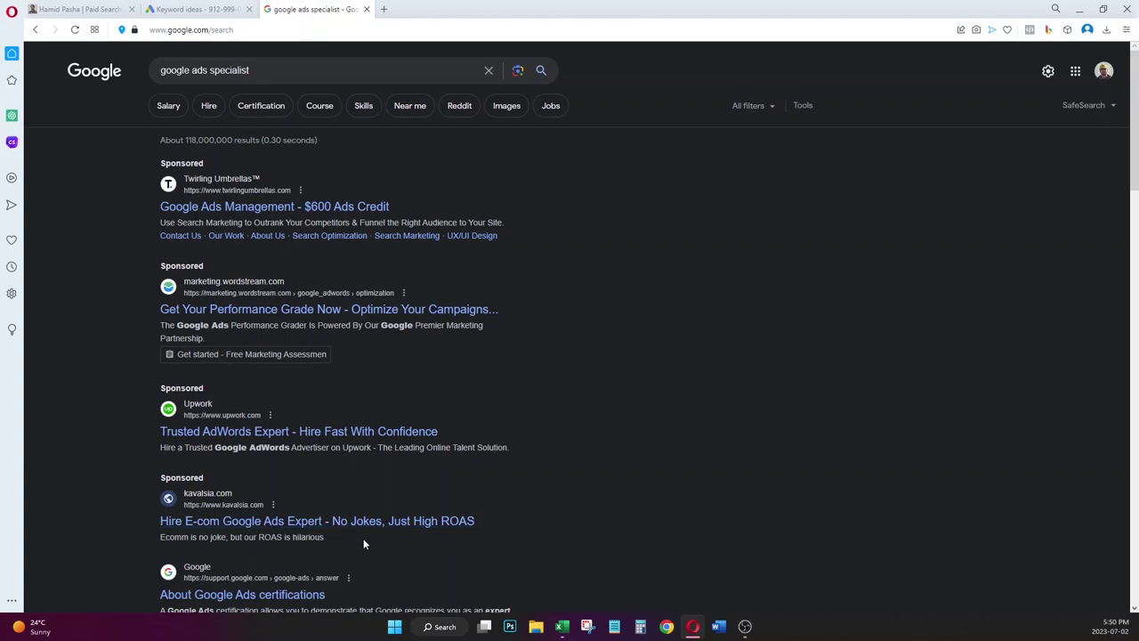
{"action": "scroll", "coordinate": [401, 539], "scroll_direction": "down", "scroll_amount": 1}
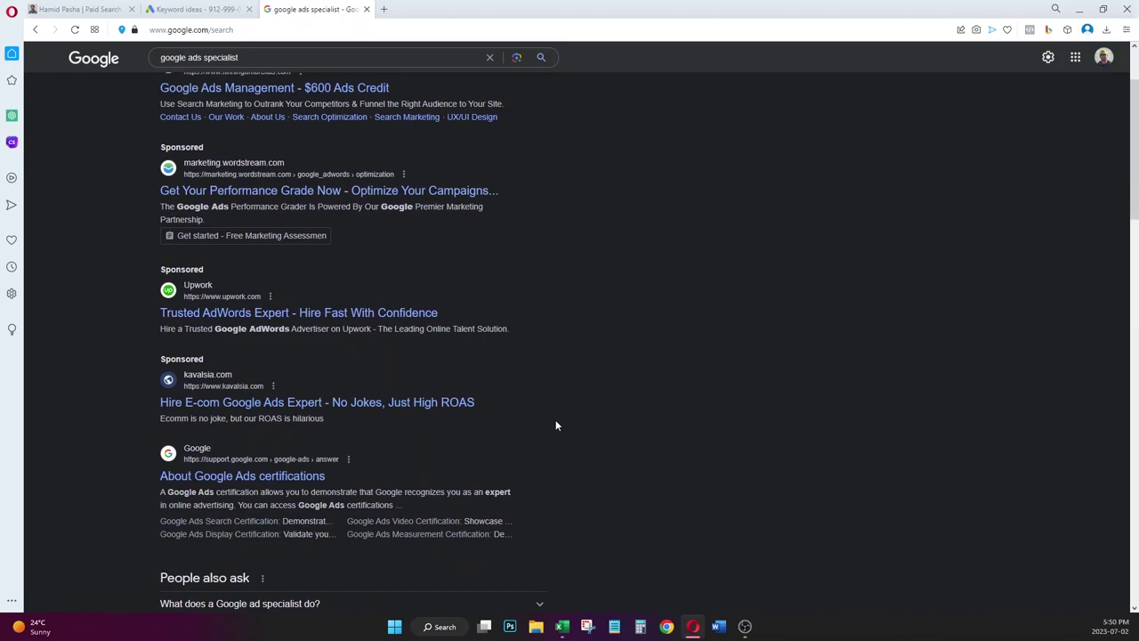
{"action": "left_click_drag", "start_coordinate": [325, 419], "coordinate": [123, 420]}
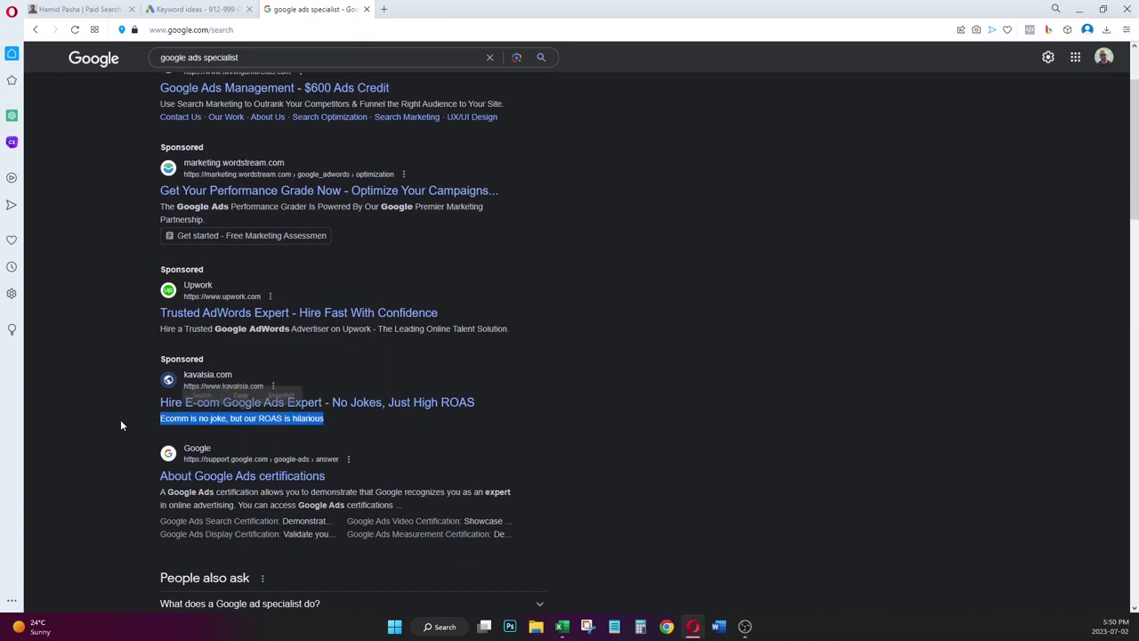
{"action": "left_click", "coordinate": [99, 415]}
{"action": "scroll", "coordinate": [100, 415], "scroll_direction": "up", "scroll_amount": 1}
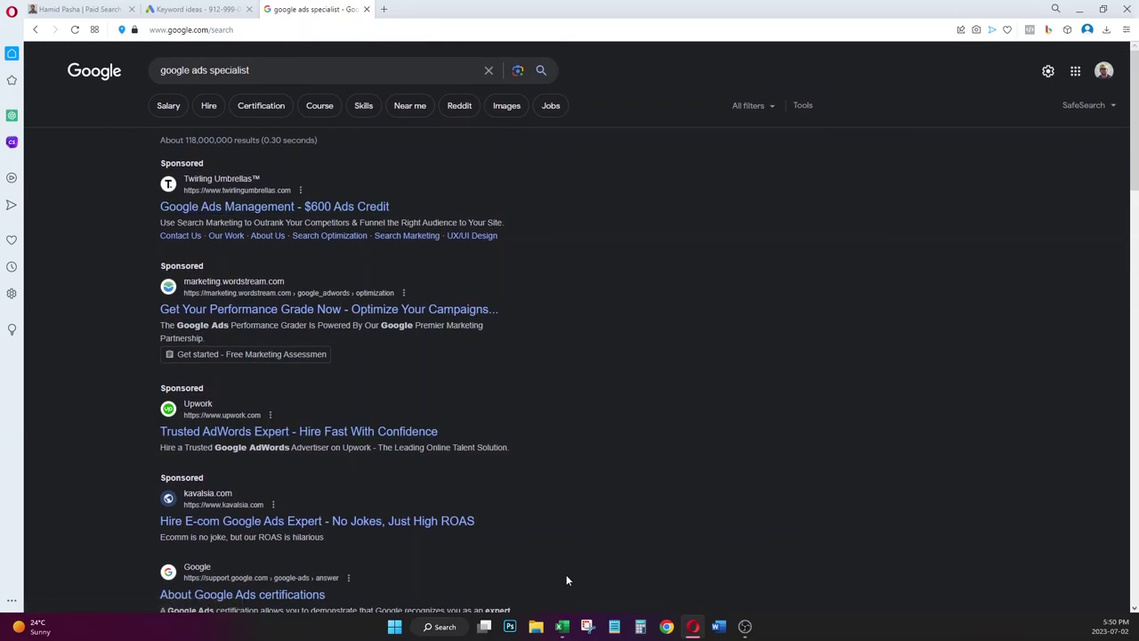
- Switch back to Excel and enter "Get High Quality Leads" as the fourth Value headline in cell E20
{"action": "left_click", "coordinate": [563, 629]}
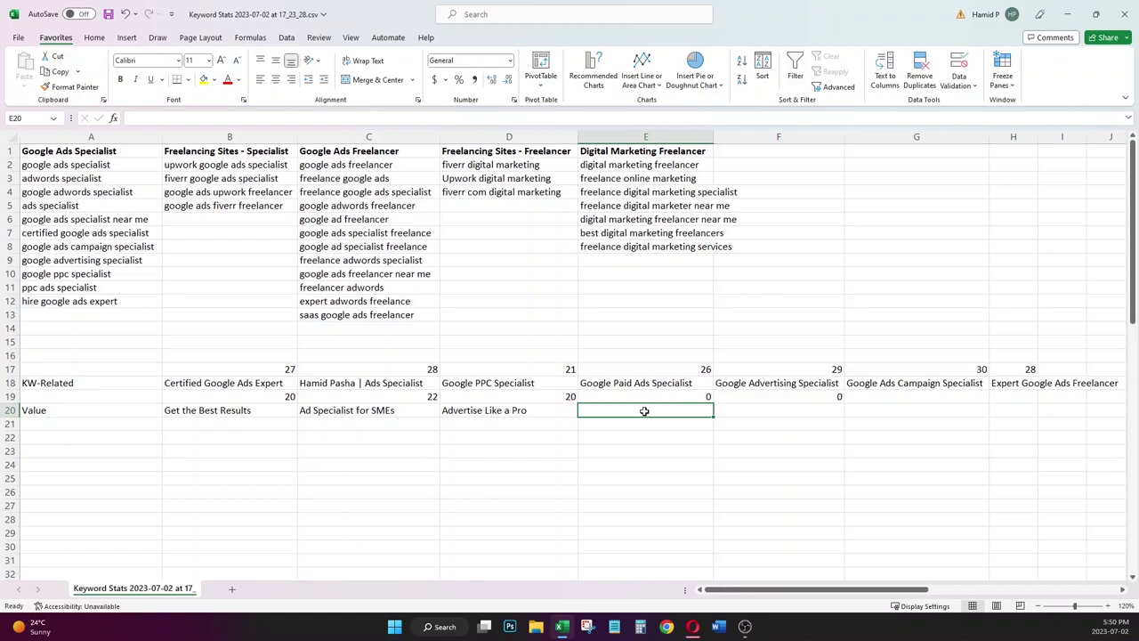
{"action": "type", "text": "Get High Quality Leads"}
{"action": "left_click", "coordinate": [668, 436]}
{"action": "left_click_drag", "start_coordinate": [1011, 383], "coordinate": [598, 412]}
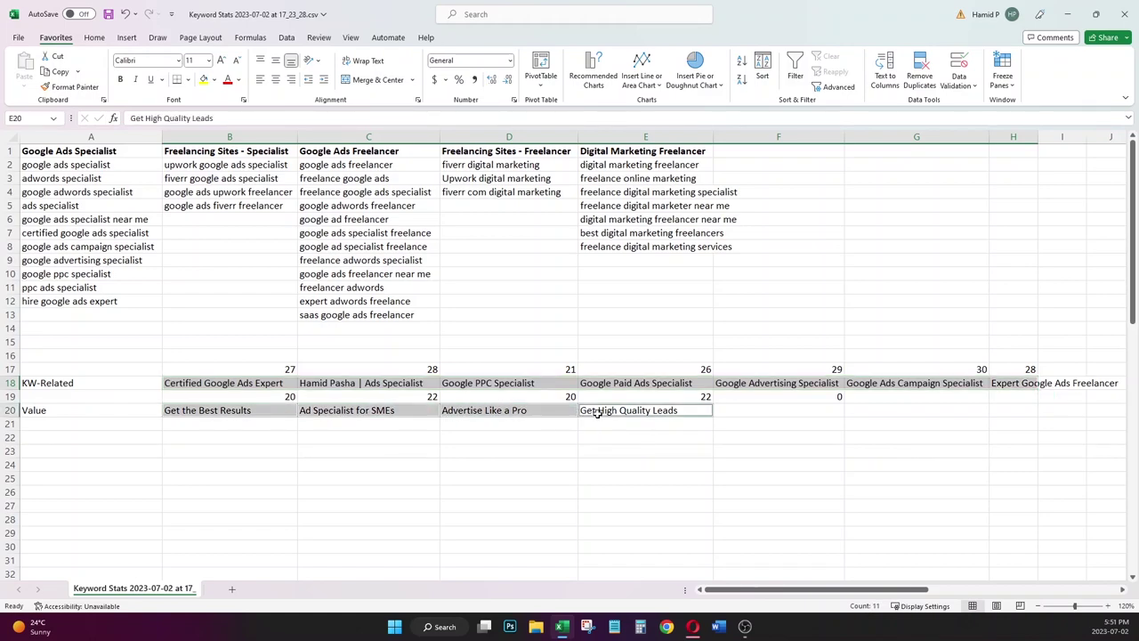
{"action": "left_click", "coordinate": [792, 433]}
- Clear the unused character-count formula from cell F19
{"action": "left_click", "coordinate": [789, 402]}
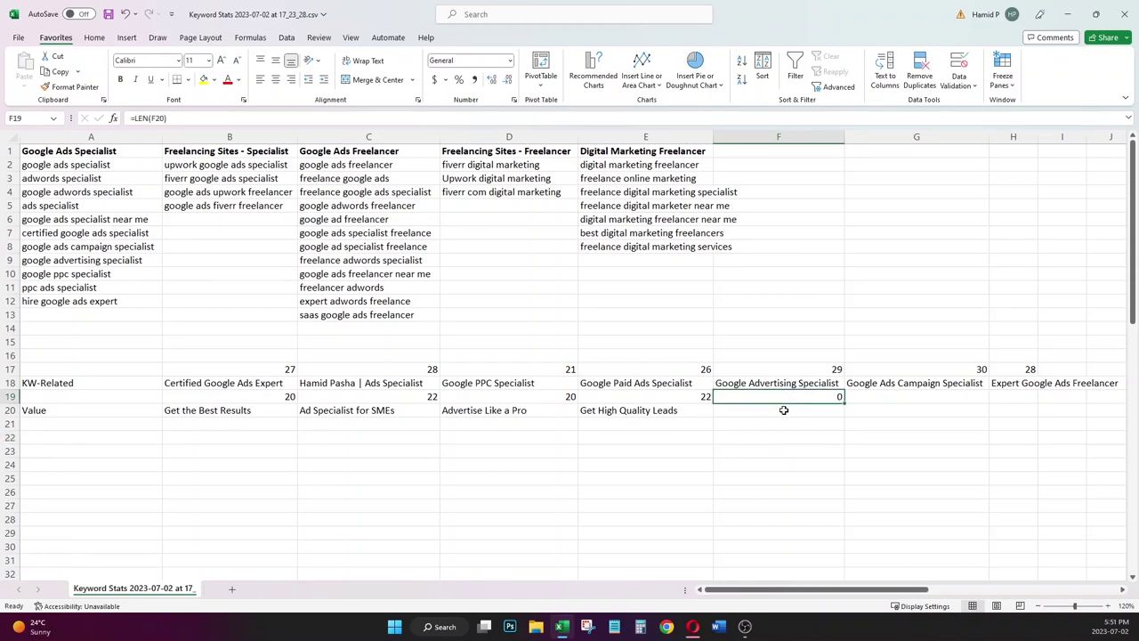
{"action": "key", "text": "Delete"}
{"action": "left_click", "coordinate": [312, 455]}
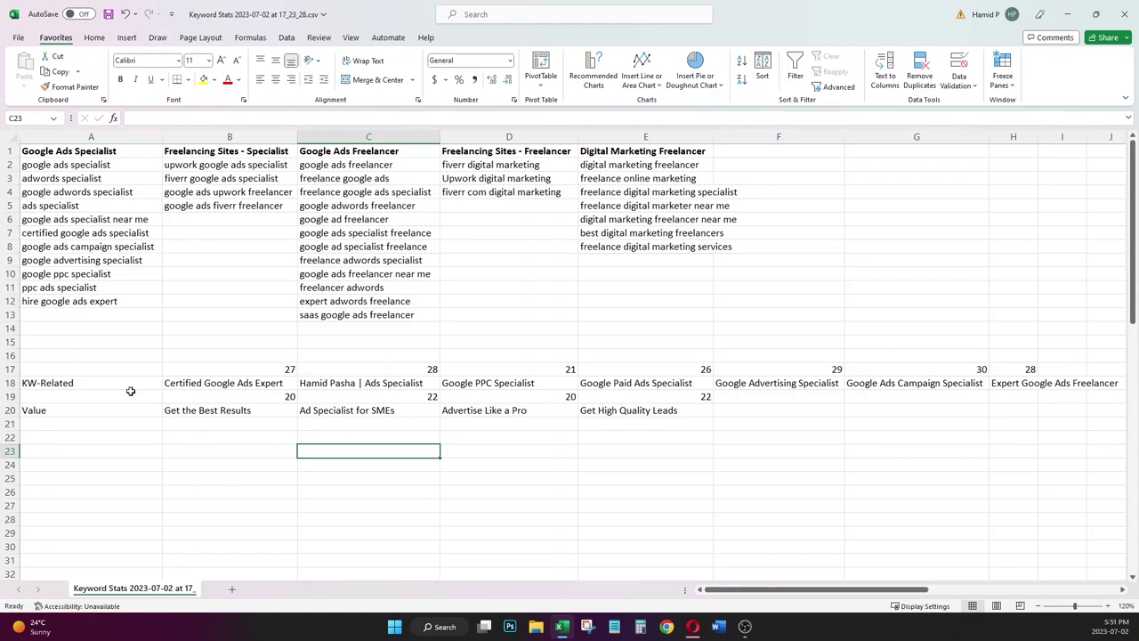
- Make the KW-Related and Value row labels in A18 and A20 bold
{"action": "left_click", "coordinate": [86, 385]}
{"action": "key", "text": "ctrl+b"}
{"action": "left_click", "coordinate": [79, 408]}
{"action": "key", "text": "ctrl+b"}
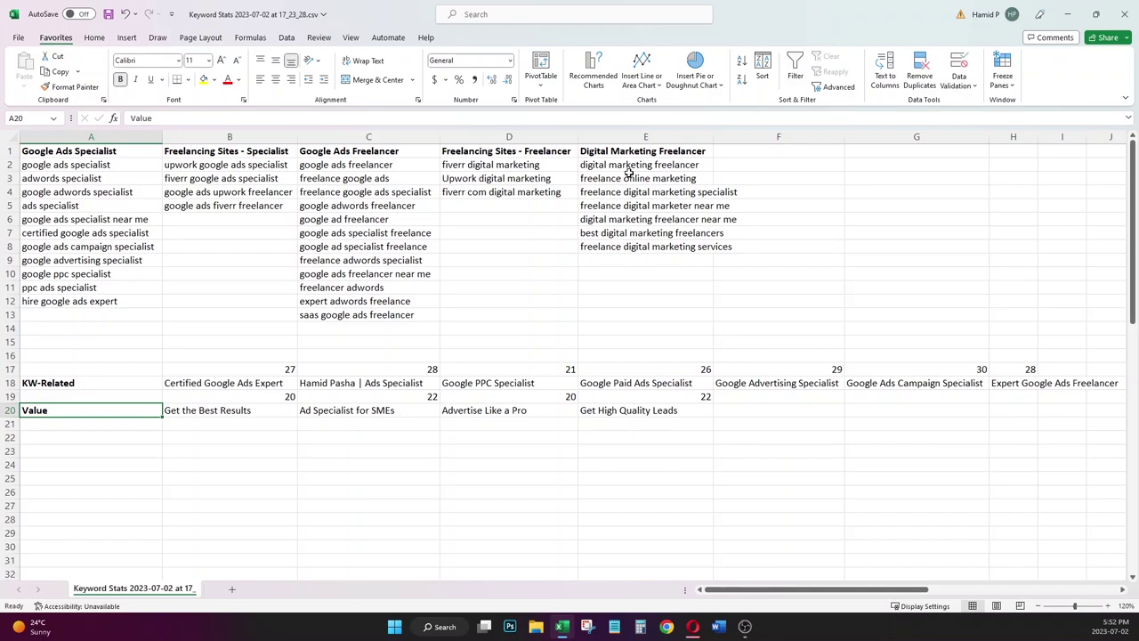
- Switch to Google Ads in the browser, close the open keyword plan and exit Keyword Planner to the campaigns page
{"action": "left_click", "coordinate": [138, 165]}
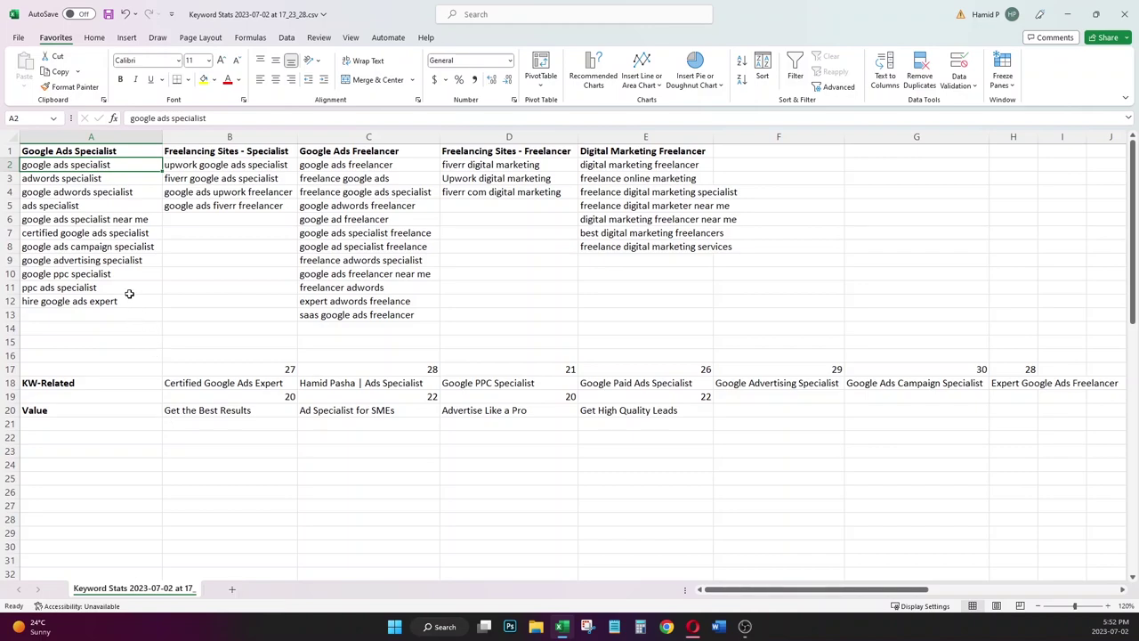
{"action": "left_click", "coordinate": [692, 626]}
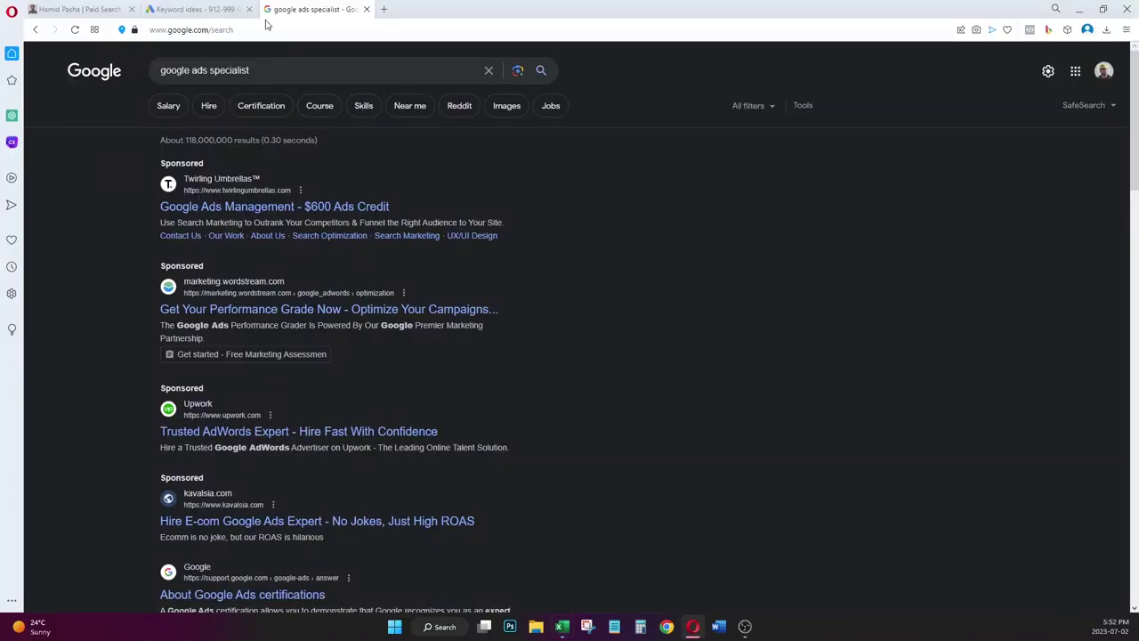
{"action": "left_click", "coordinate": [241, 8]}
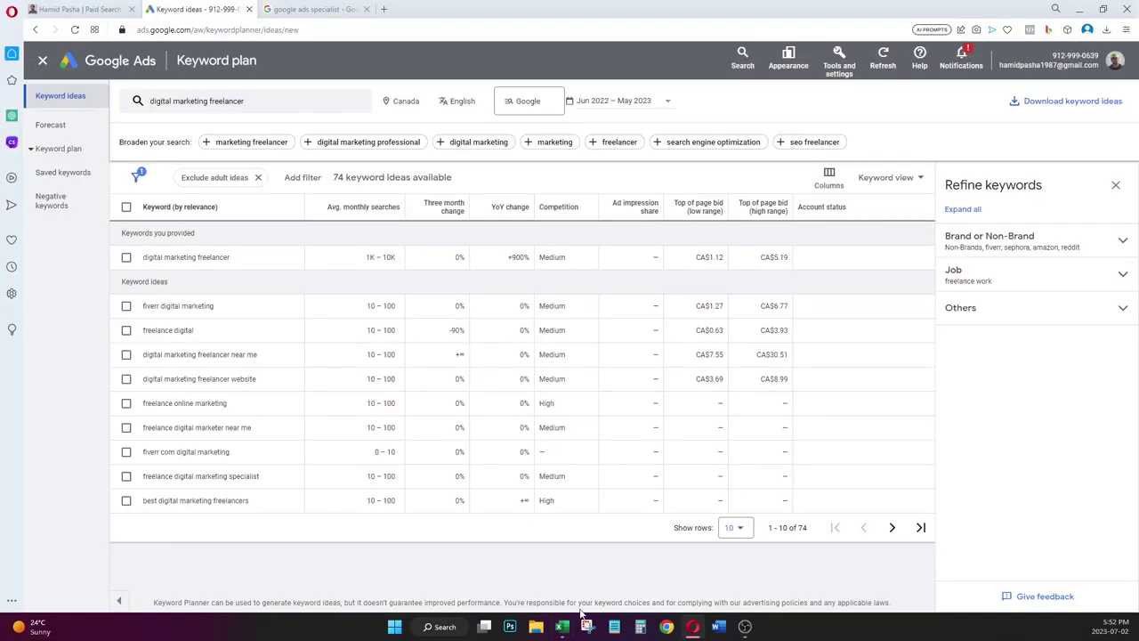
{"action": "left_click", "coordinate": [561, 626]}
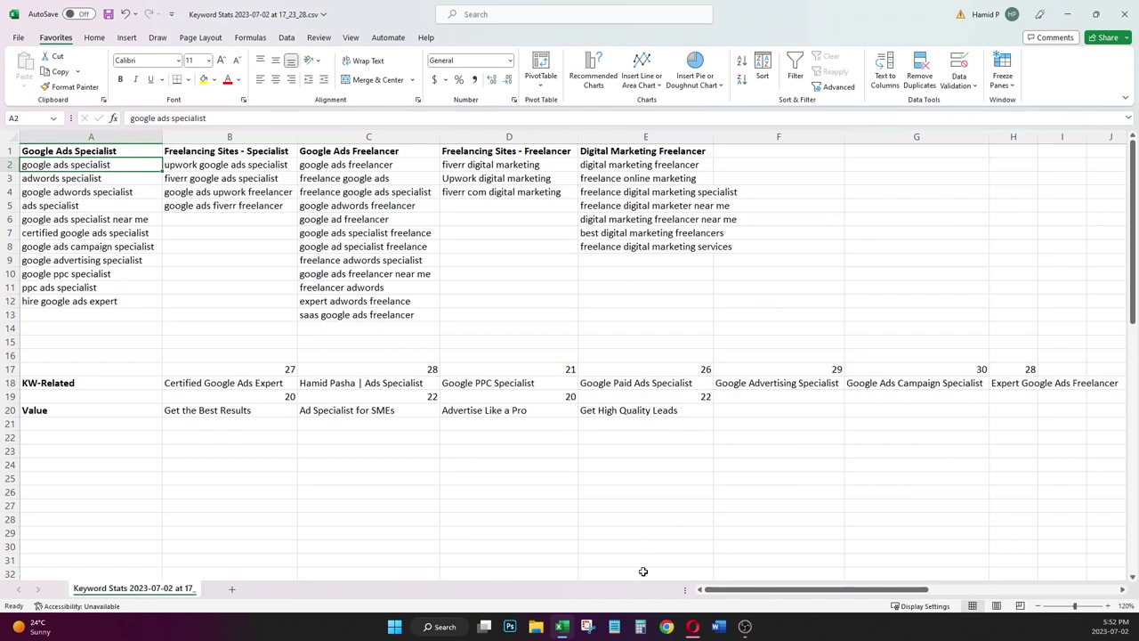
{"action": "left_click", "coordinate": [691, 630]}
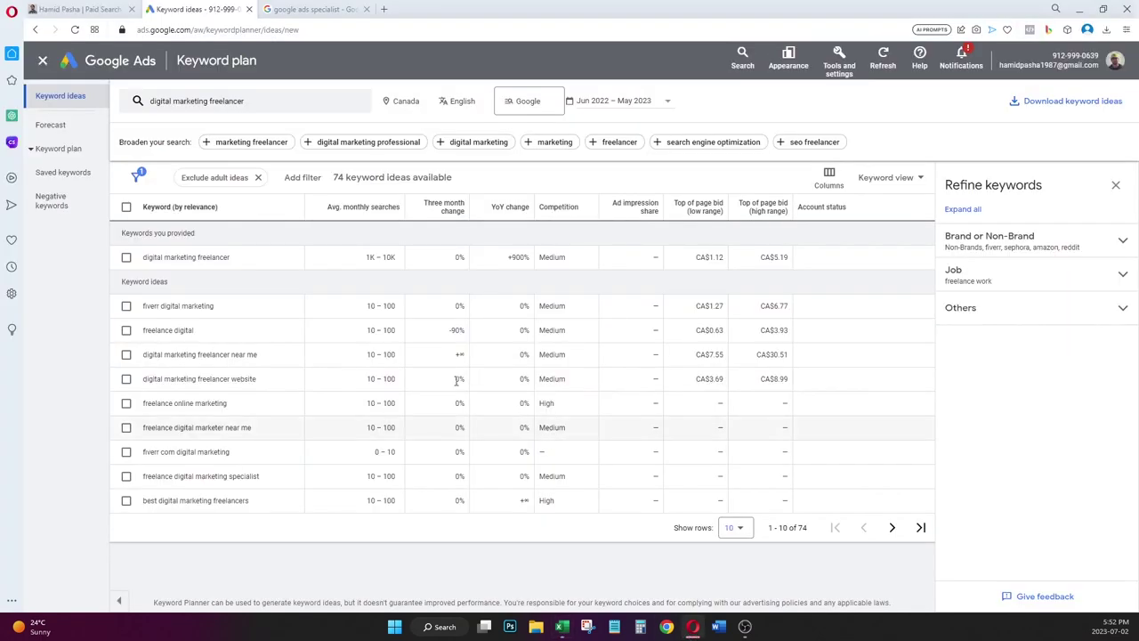
{"action": "left_click", "coordinate": [44, 66]}
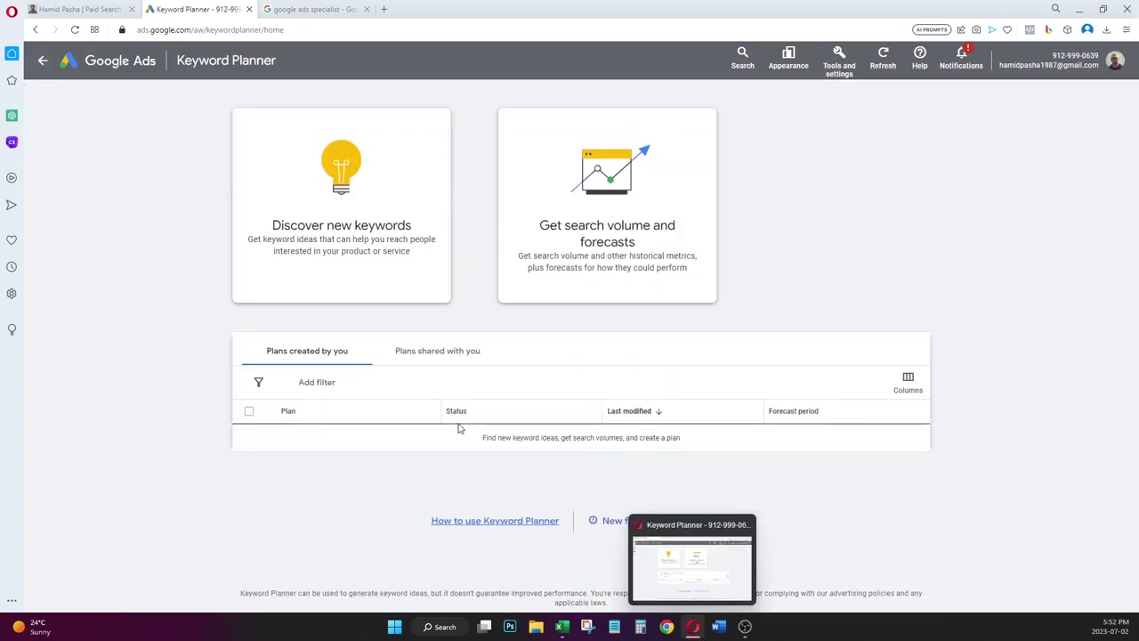
{"action": "left_click", "coordinate": [42, 62]}
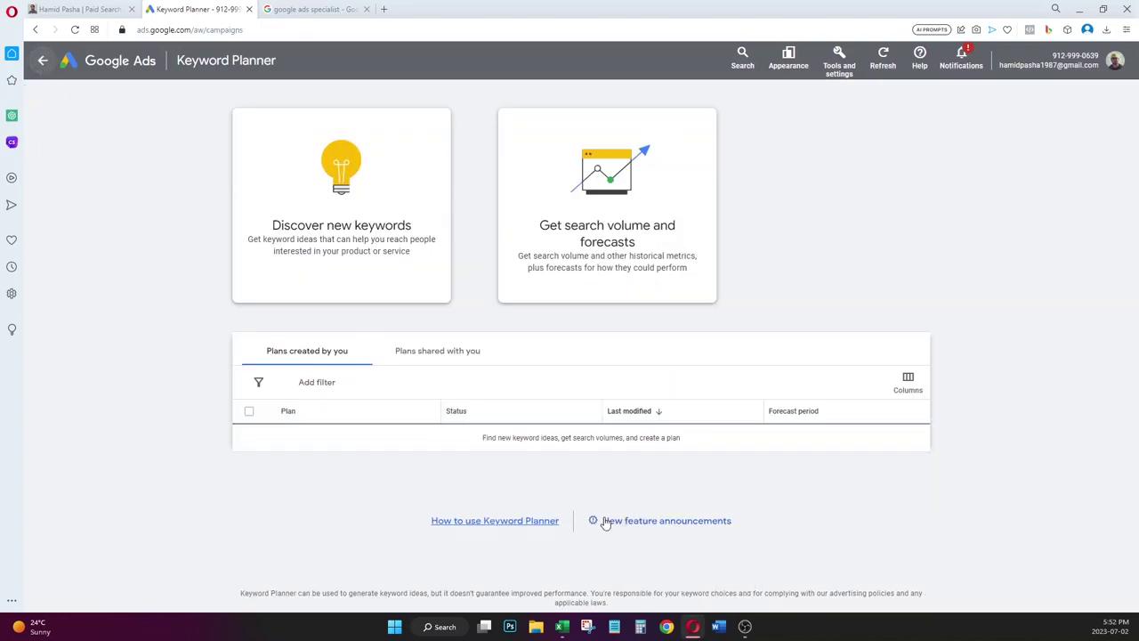
- Return to Excel, add a new worksheet to the keyword workbook and name it "KWs"
{"action": "left_click", "coordinate": [562, 626]}
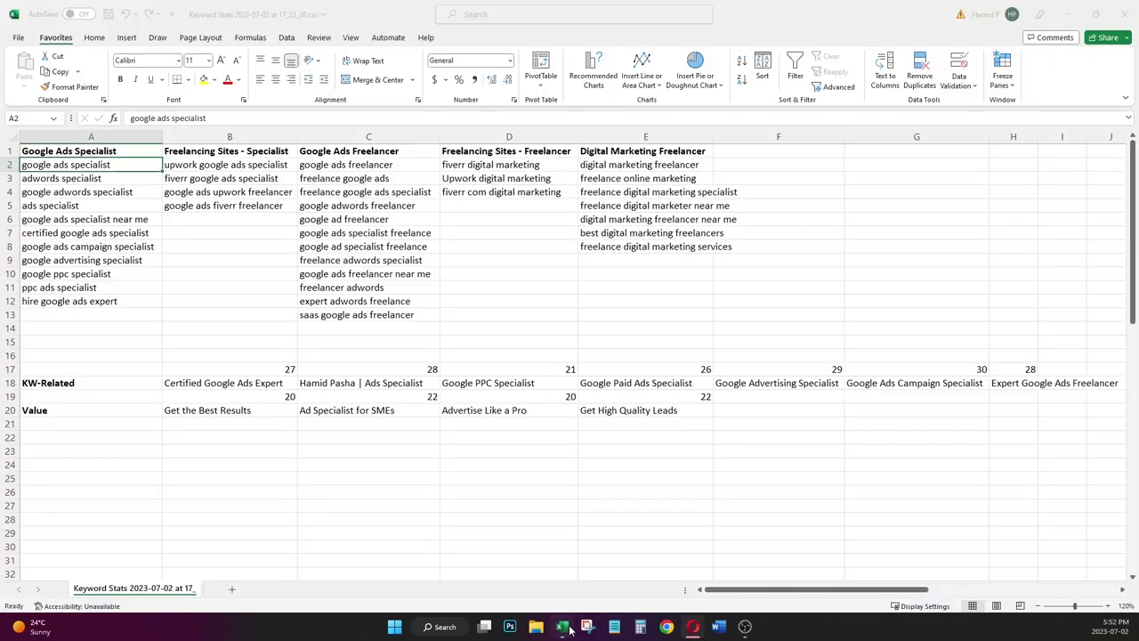
{"action": "left_click", "coordinate": [69, 148]}
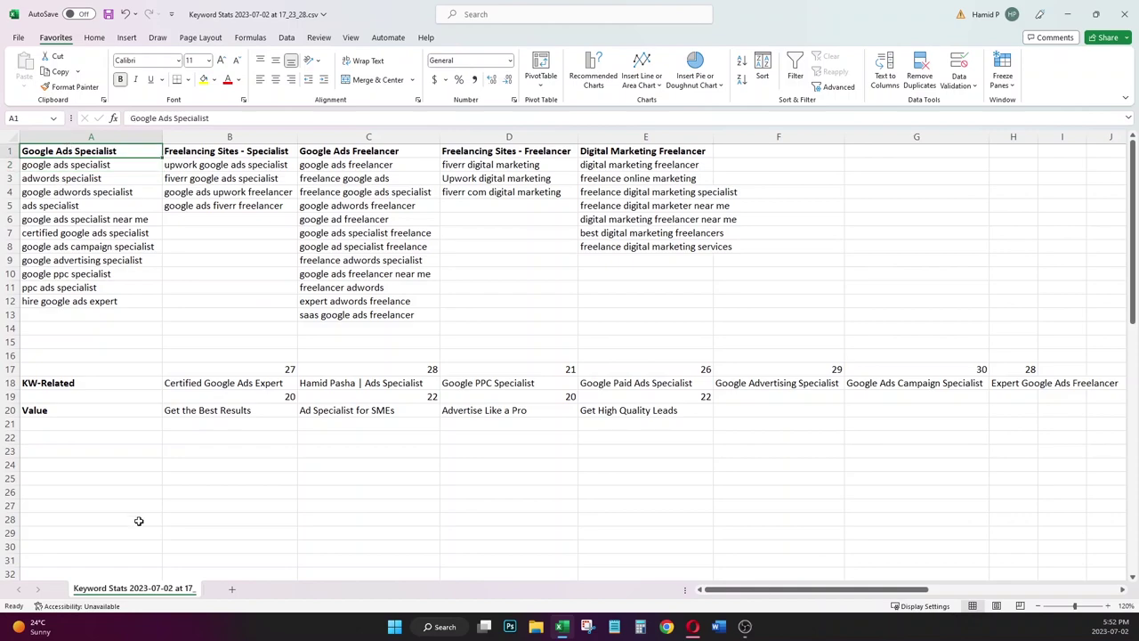
{"action": "left_click", "coordinate": [232, 589]}
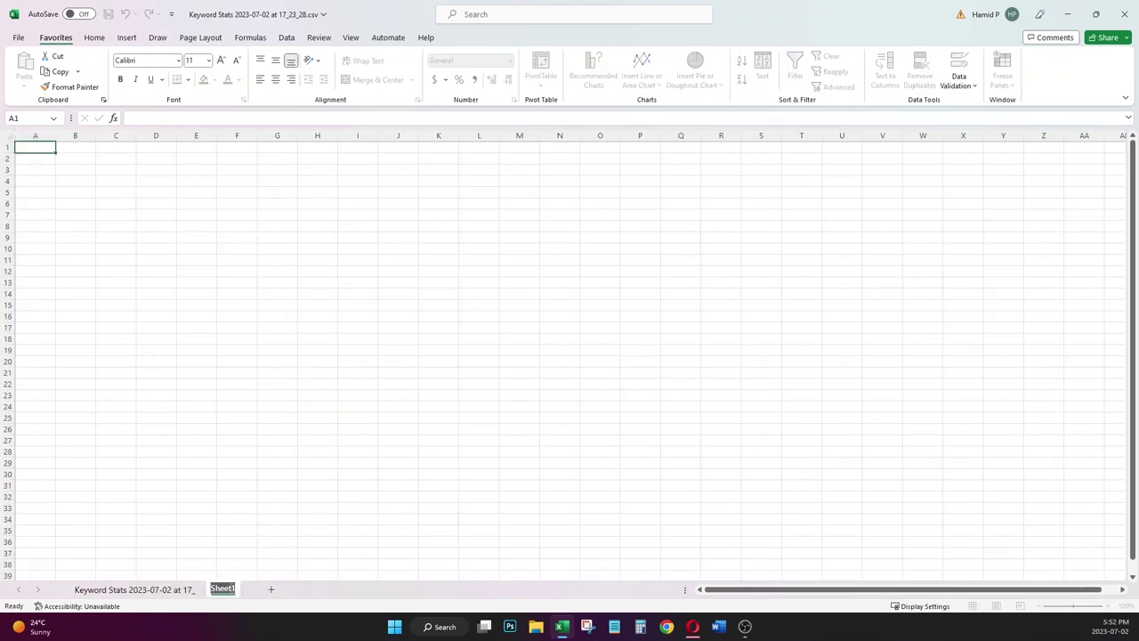
{"action": "type", "text": "KWs"}
{"action": "left_click", "coordinate": [134, 589]}
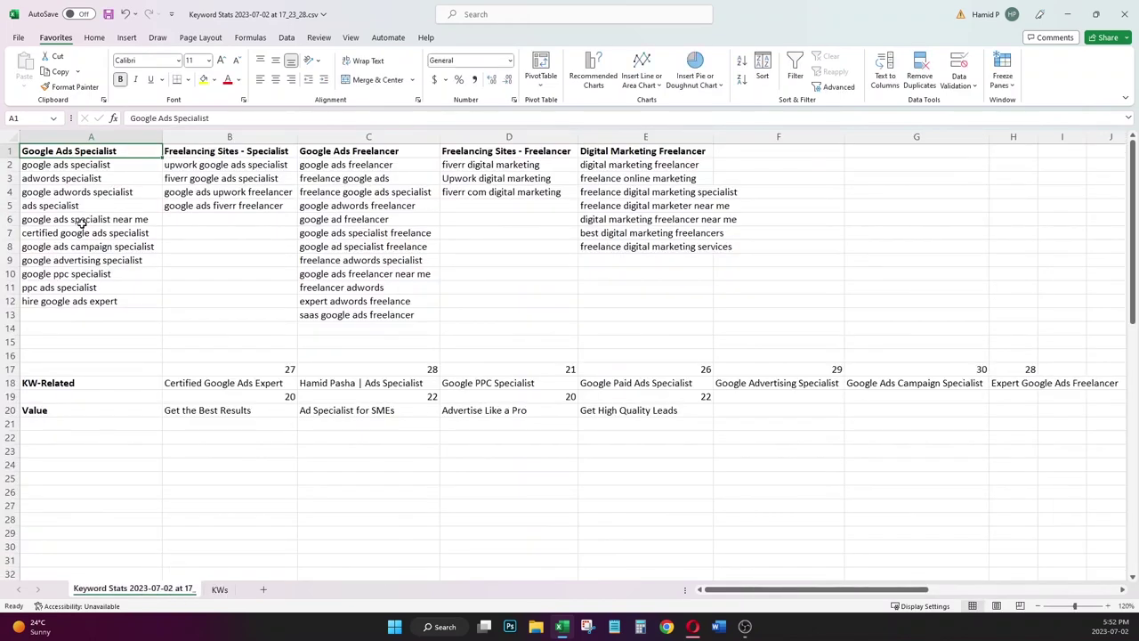
- Enter the headers Campaign, Ad Group, Keyword and Match Type in cells A1 to D1 of the KWs sheet
{"action": "left_click", "coordinate": [220, 589]}
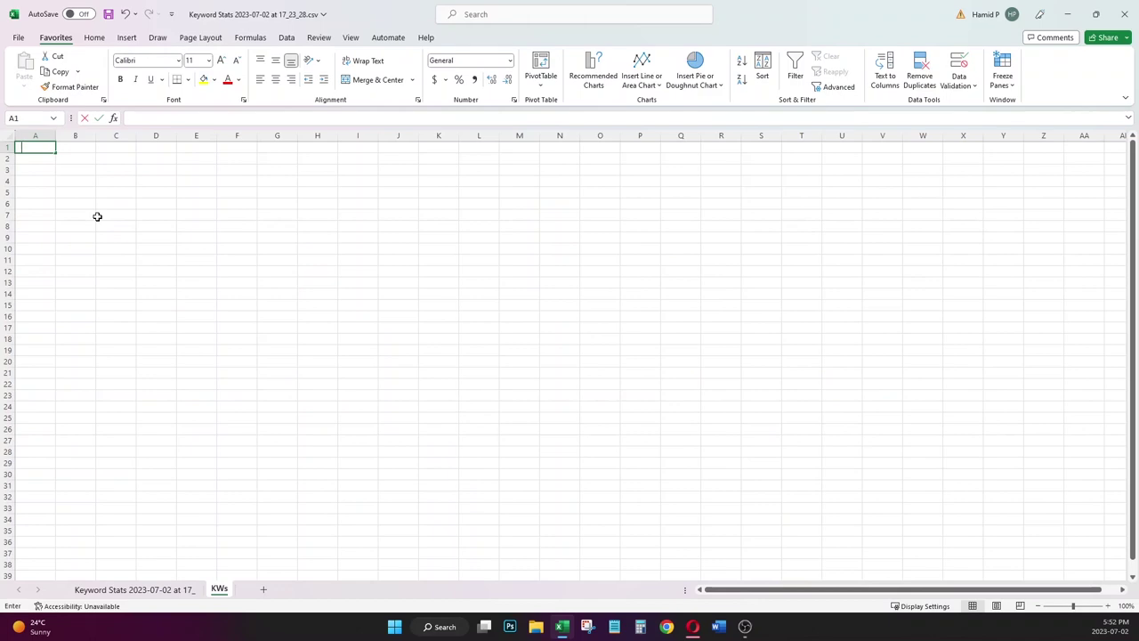
{"action": "type", "text": "Campaign"}
{"action": "key", "text": "Tab"}
{"action": "type", "text": "Ad Gro"}
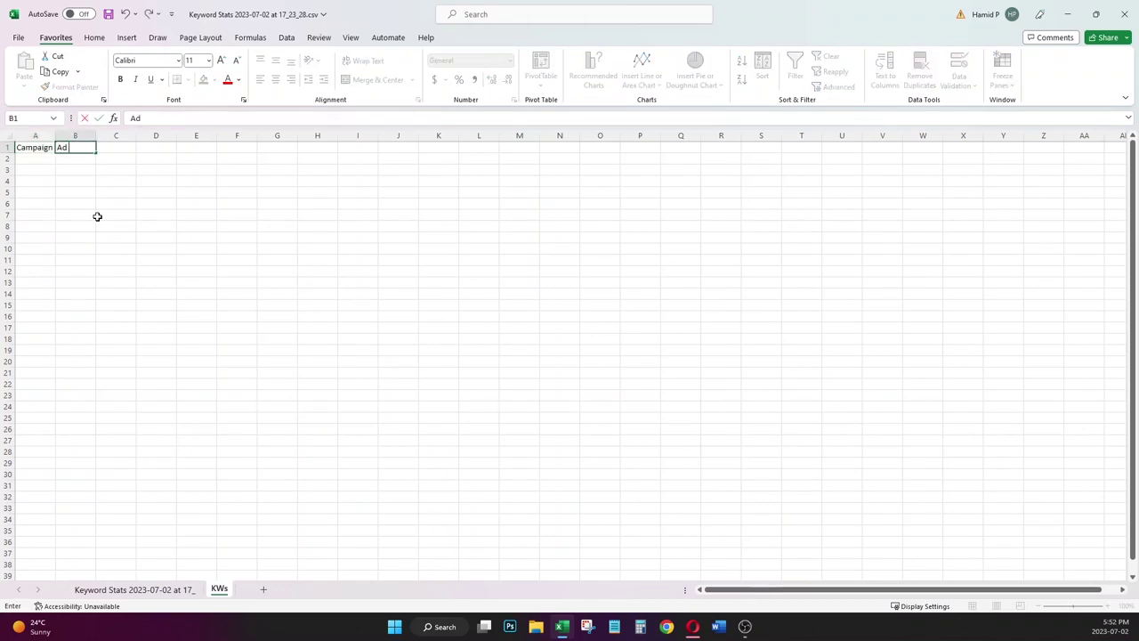
{"action": "key", "text": "Tab"}
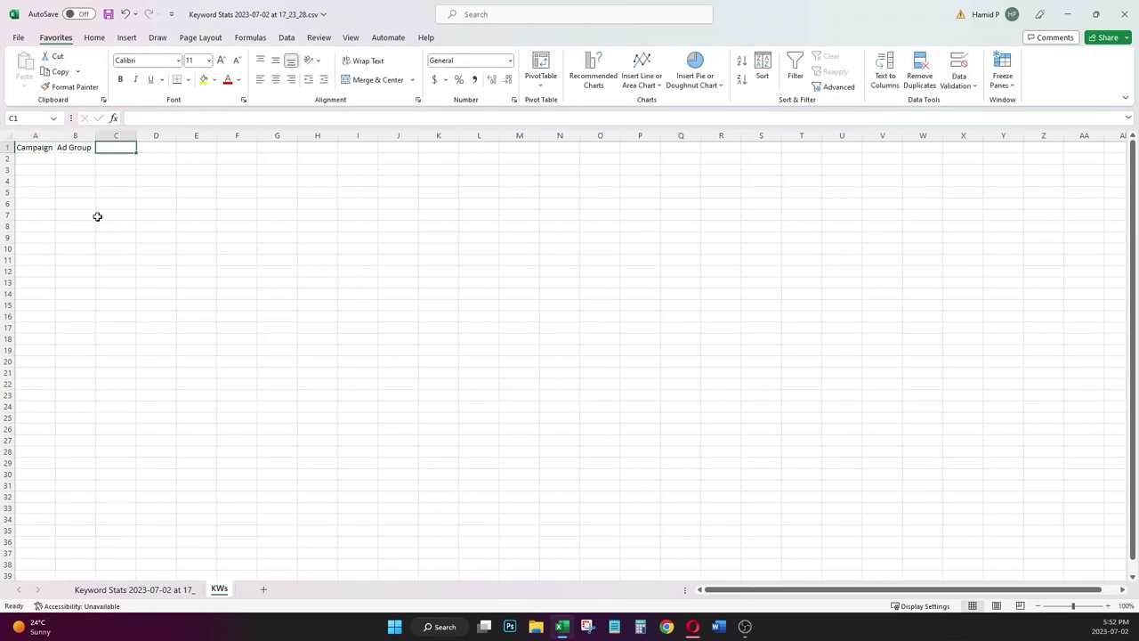
{"action": "type", "text": "Keyword"}
{"action": "key", "text": "Tab"}
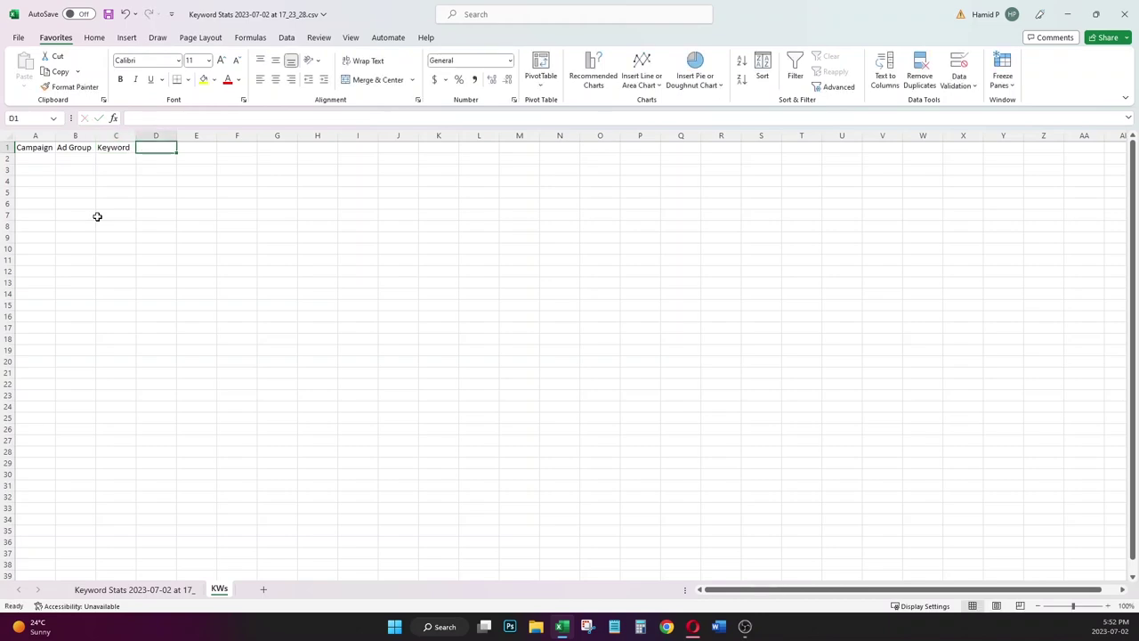
{"action": "type", "text": "Match Type"}
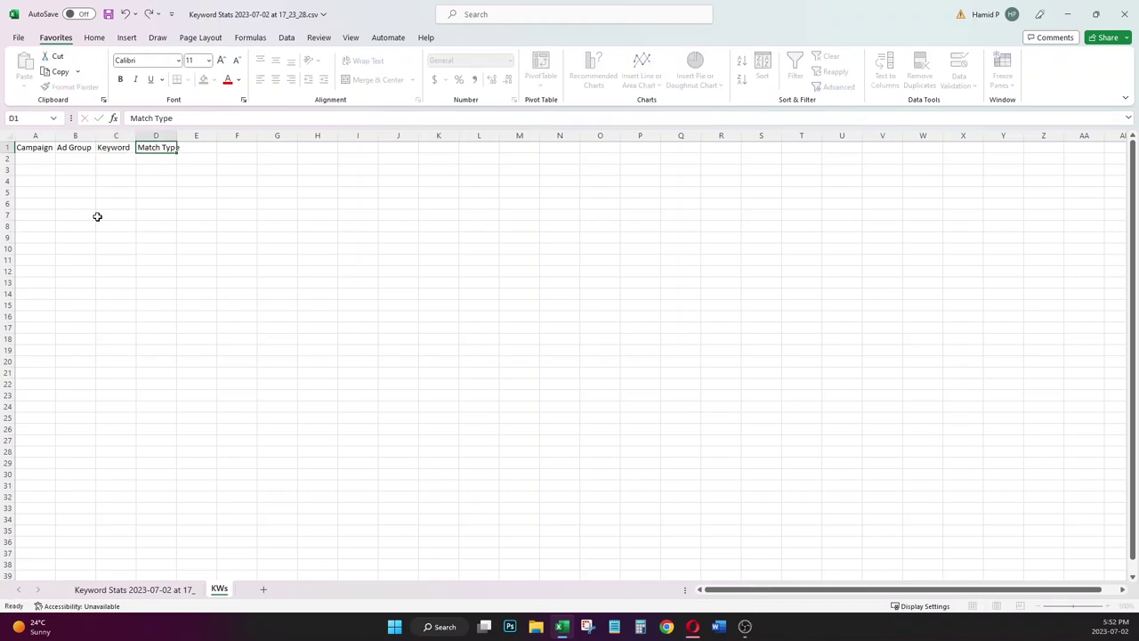
{"action": "key", "text": "Return"}
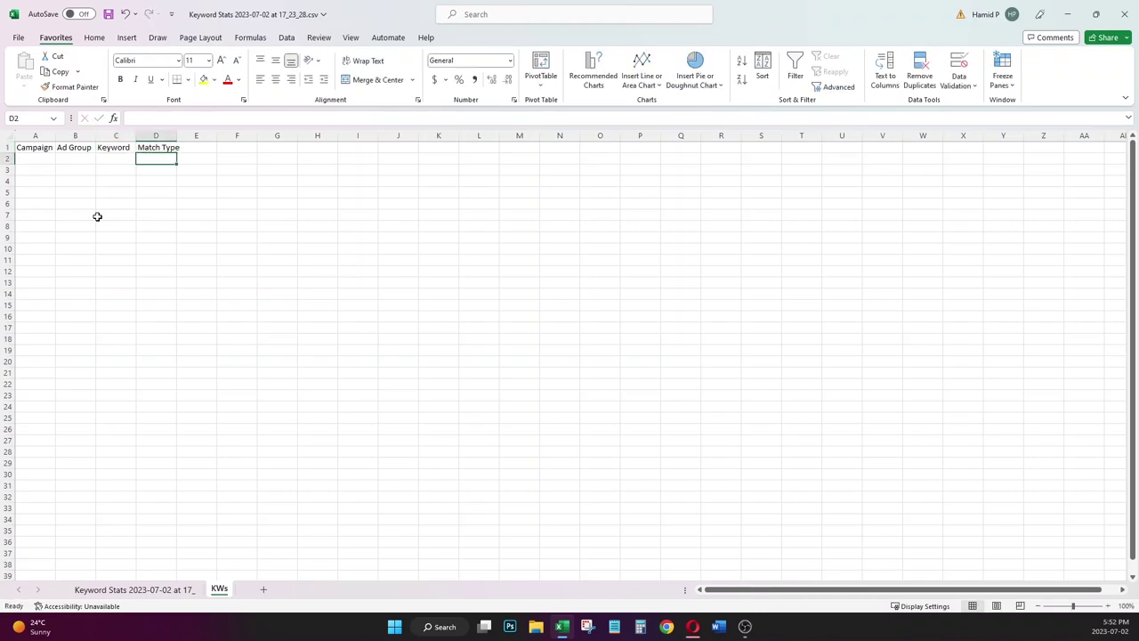
- Widen column A and enter the campaign name in A2 as the website domain followed by "| July | 2023"
{"action": "left_click", "coordinate": [49, 156]}
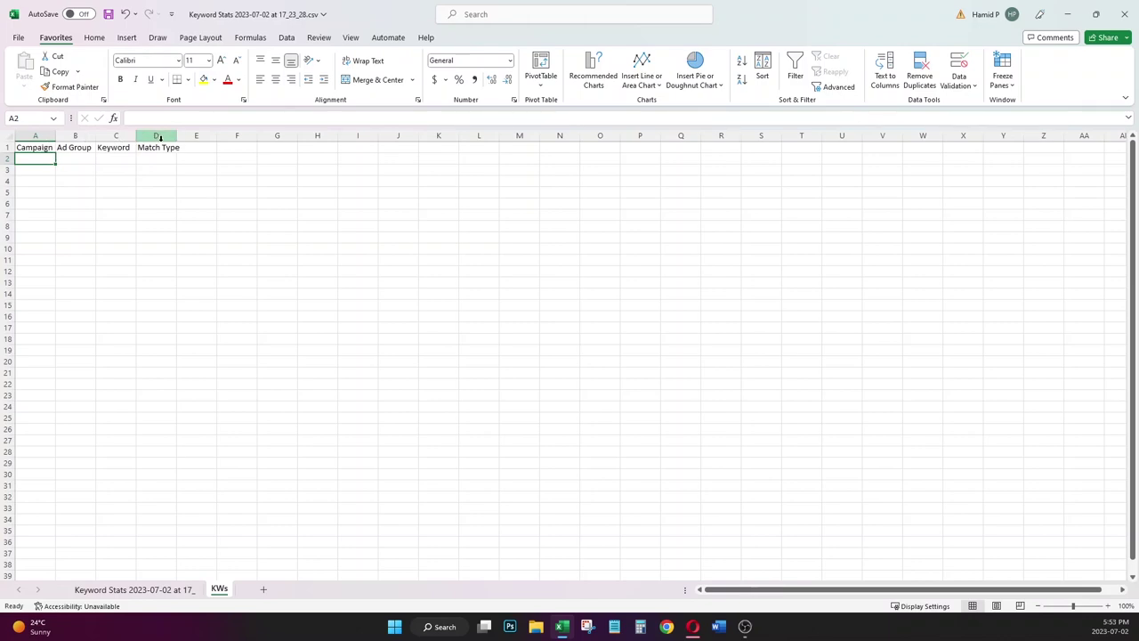
{"action": "left_click_drag", "start_coordinate": [54, 139], "coordinate": [174, 136]}
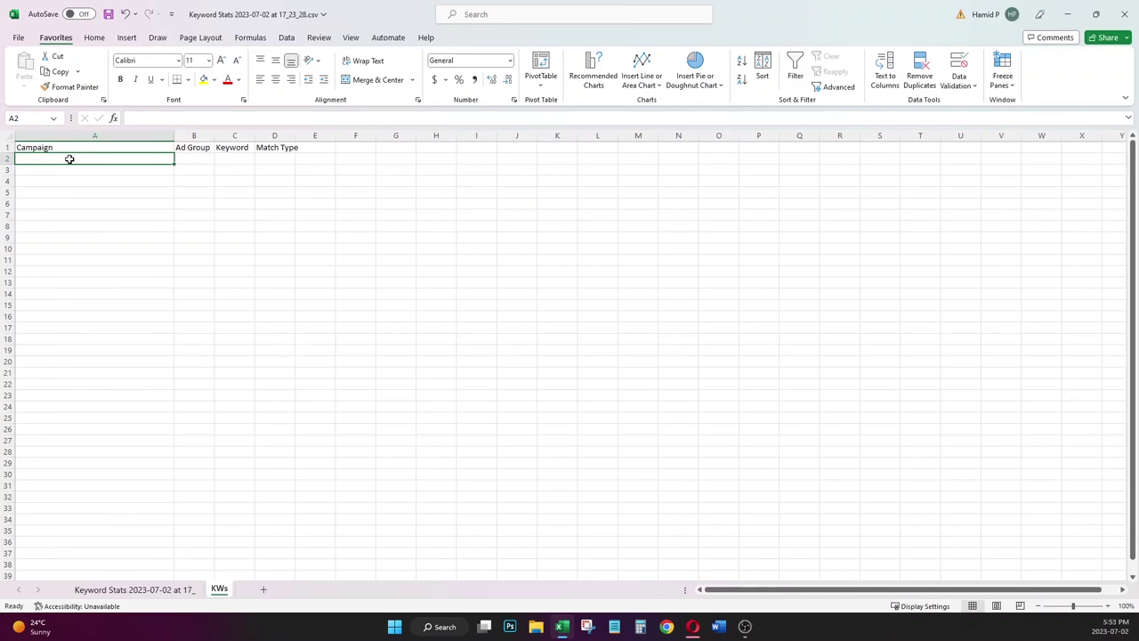
{"action": "type", "text": "hamidpasha.ca | July | 2023"}
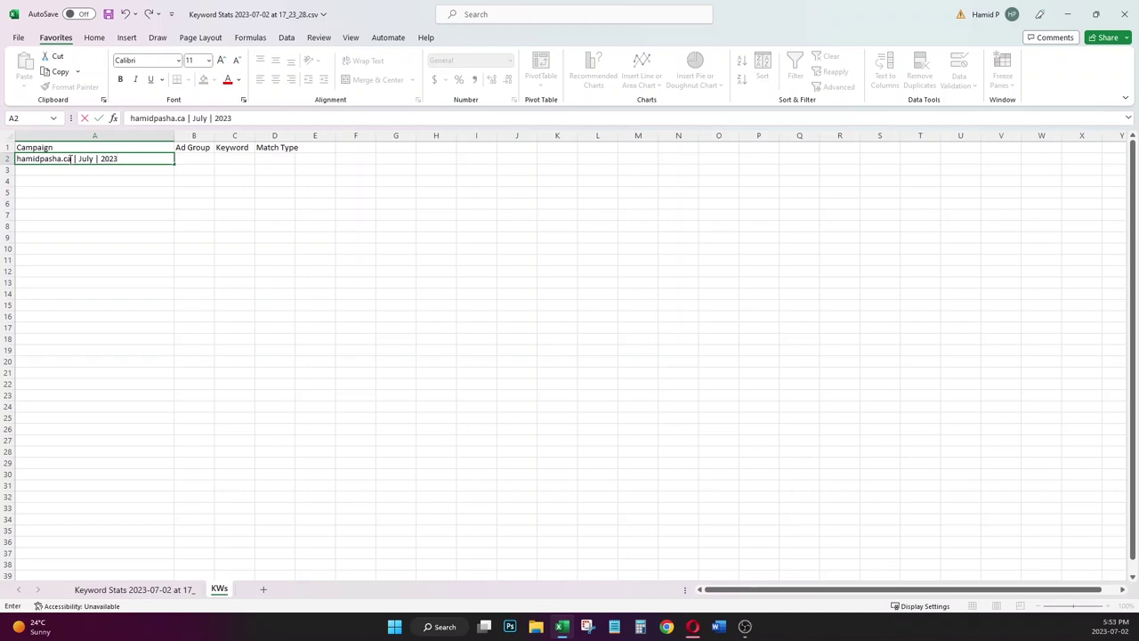
{"action": "left_click", "coordinate": [102, 182]}
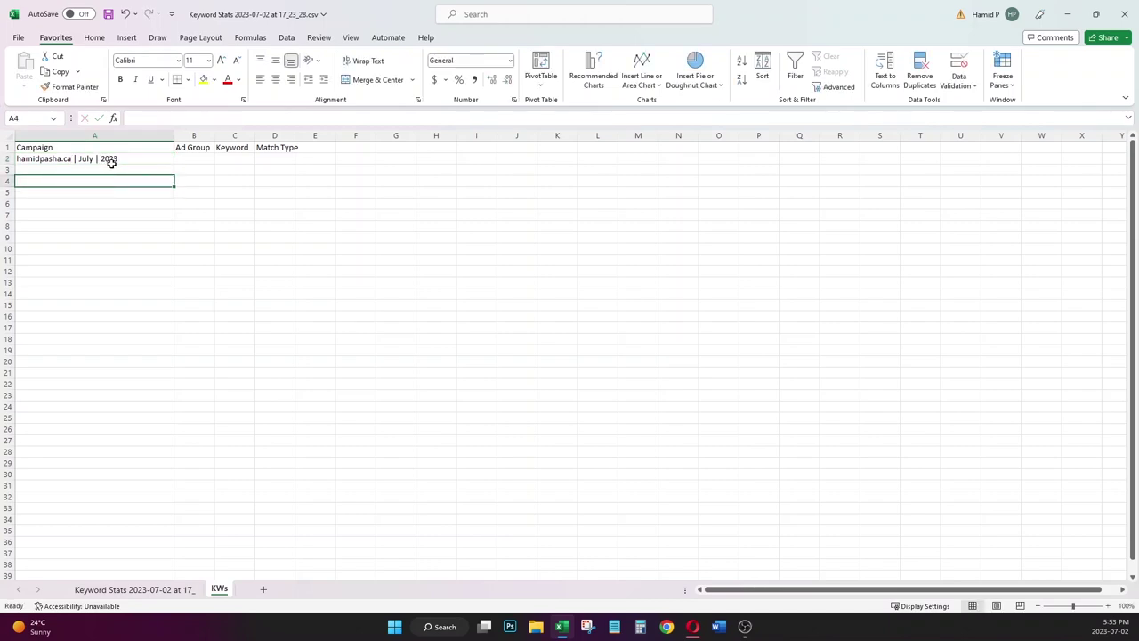
- Edit the campaign name in A2 to read the website domain followed by "| Search | 2023", dropping July
{"action": "left_click", "coordinate": [86, 163]}
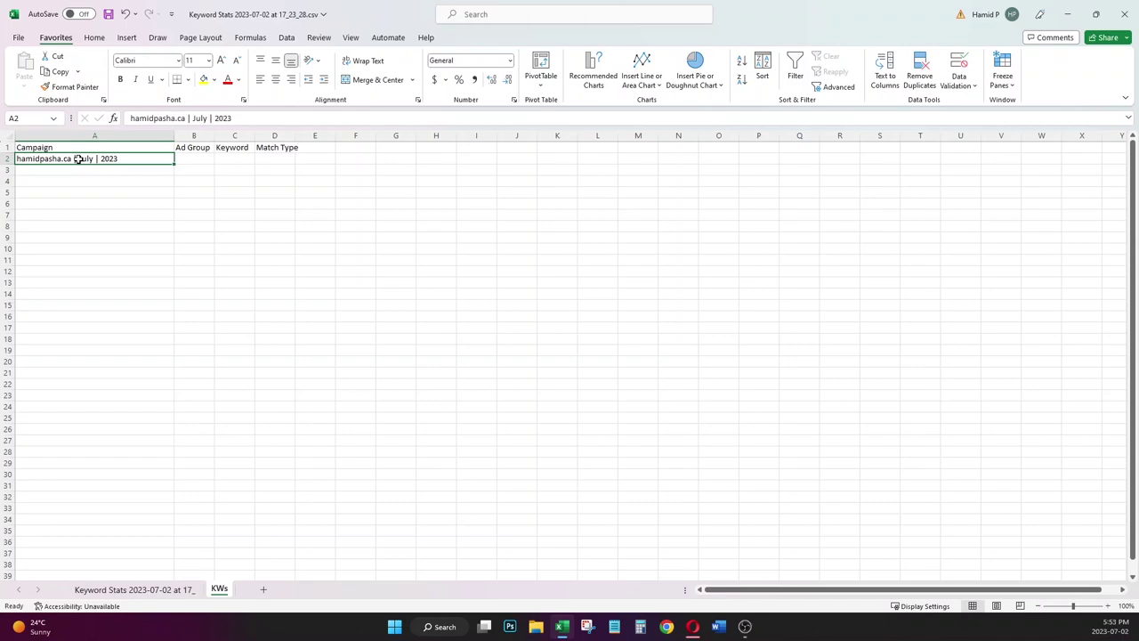
{"action": "double_click", "coordinate": [78, 158]}
{"action": "type", "text": "Search |"}
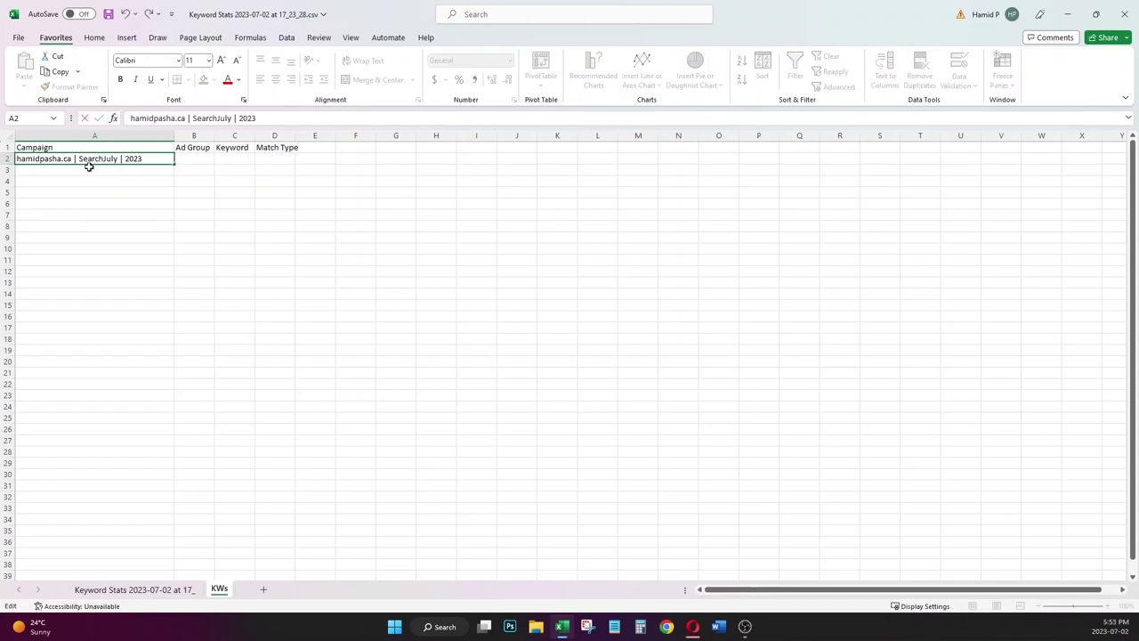
{"action": "left_click", "coordinate": [126, 158]}
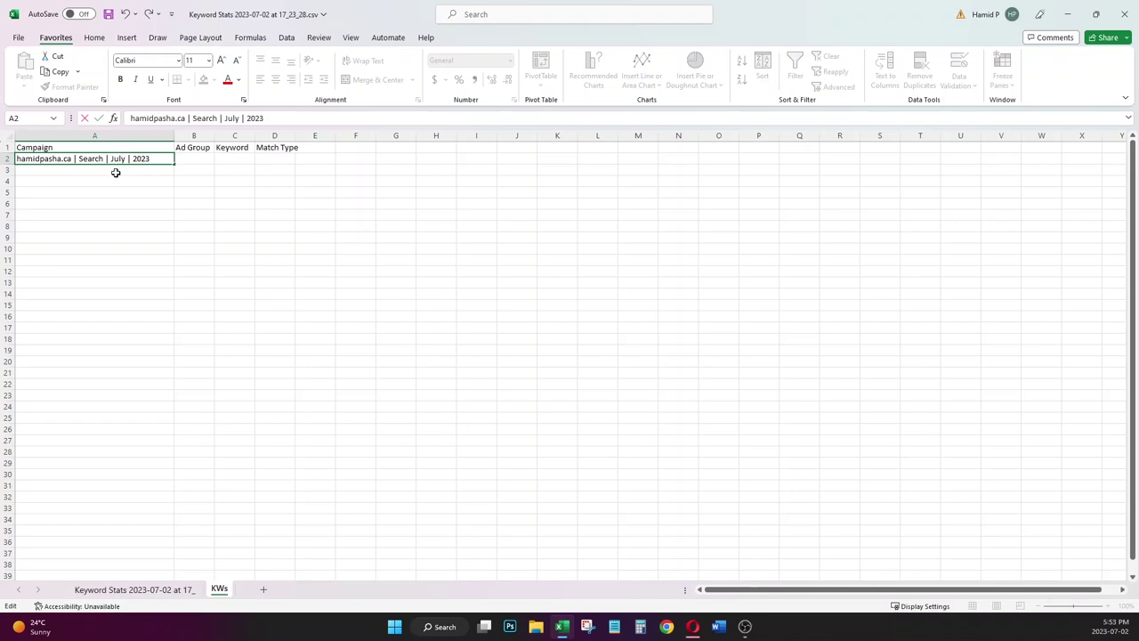
{"action": "double_click", "coordinate": [119, 159]}
{"action": "key", "text": "BackSpace"}
{"action": "key", "text": "BackSpace"}
{"action": "key", "text": "Return"}
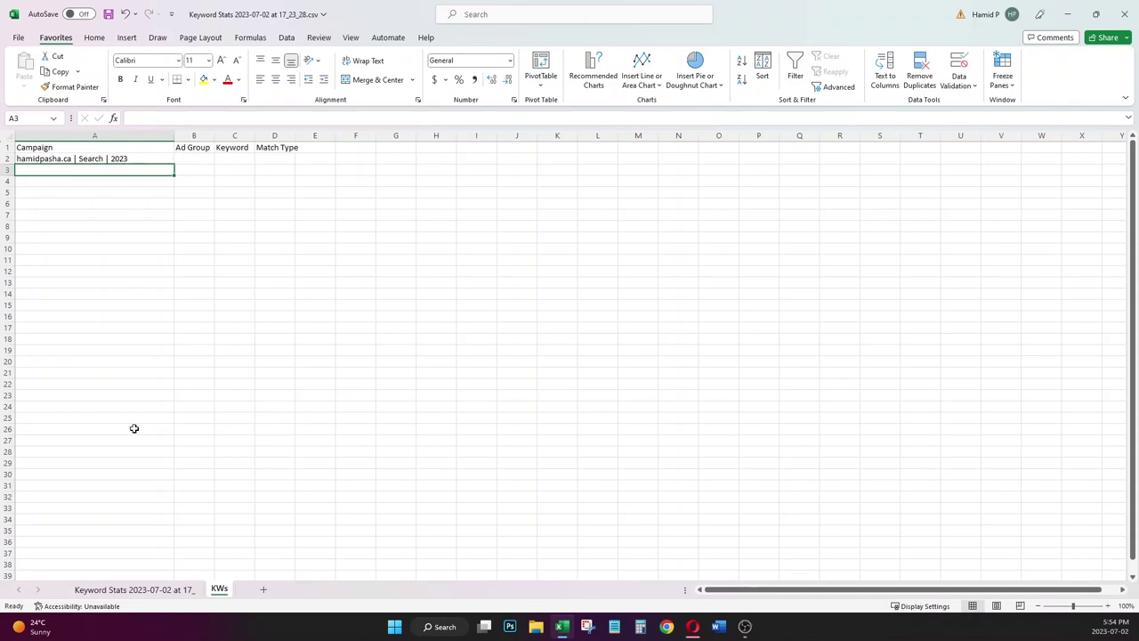
- Copy the Google Ads Specialist heading from the Keyword Stats sheet into B2 of KWs and auto-fit column B
{"action": "left_click", "coordinate": [124, 589]}
{"action": "key", "text": "ctrl+c"}
{"action": "left_click", "coordinate": [220, 589]}
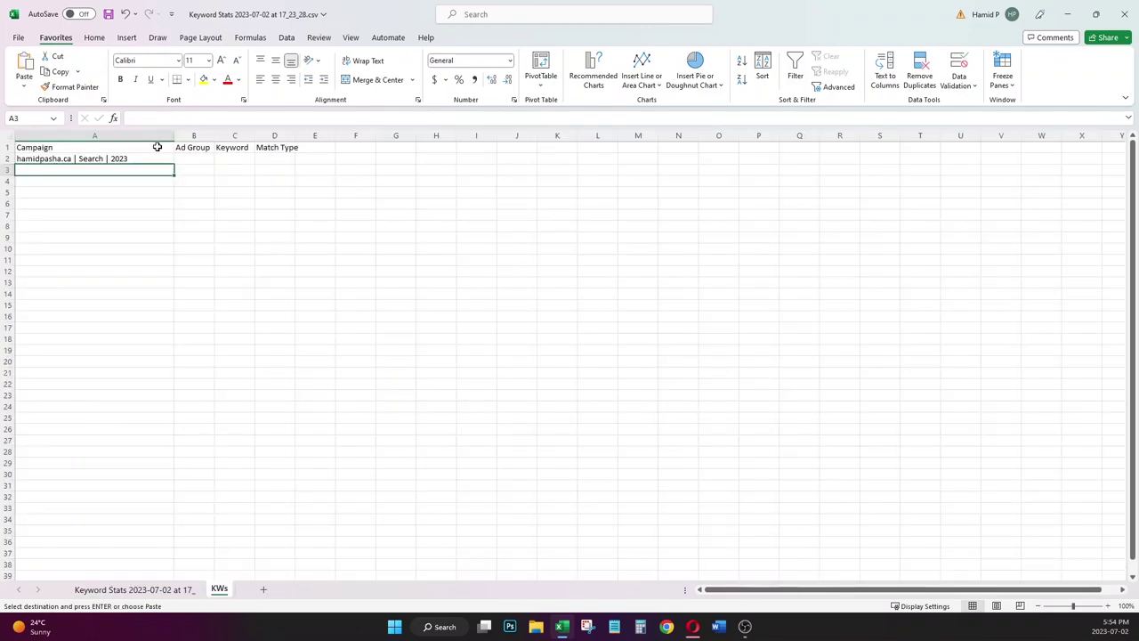
{"action": "left_click", "coordinate": [194, 158]}
{"action": "key", "text": "ctrl+v"}
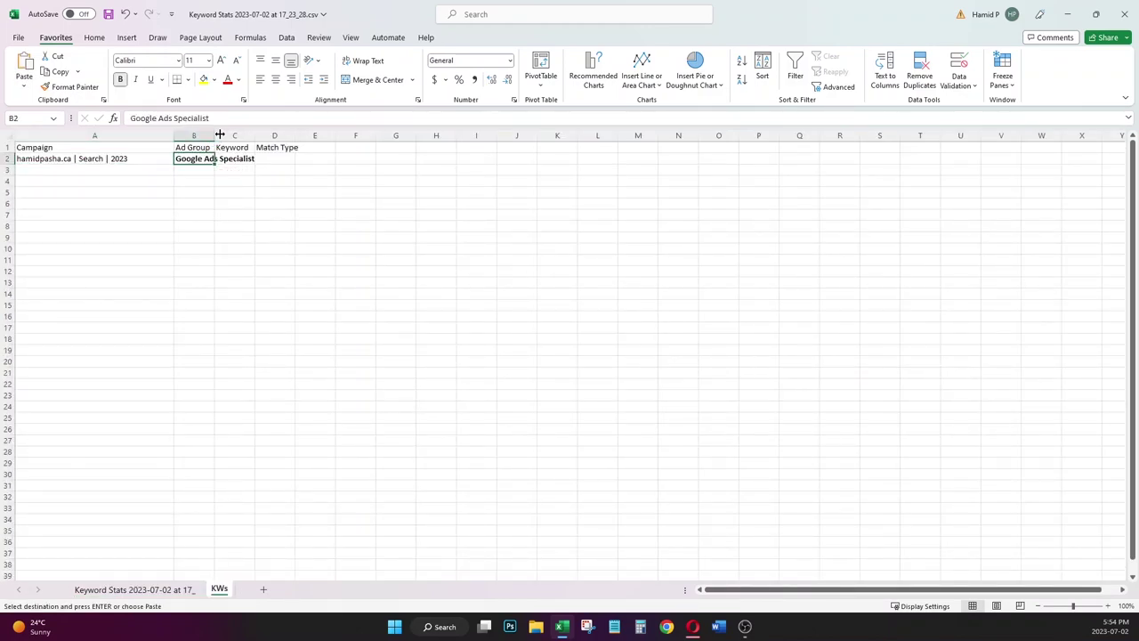
{"action": "double_click", "coordinate": [220, 134]}
- Copy the Google Ads Specialist keywords from Keyword Stats A2:A12 to KWs starting at C2, and fill their ad group down to B12
{"action": "left_click", "coordinate": [158, 589]}
{"action": "left_click_drag", "start_coordinate": [72, 165], "coordinate": [75, 299]}
{"action": "key", "text": "ctrl+c"}
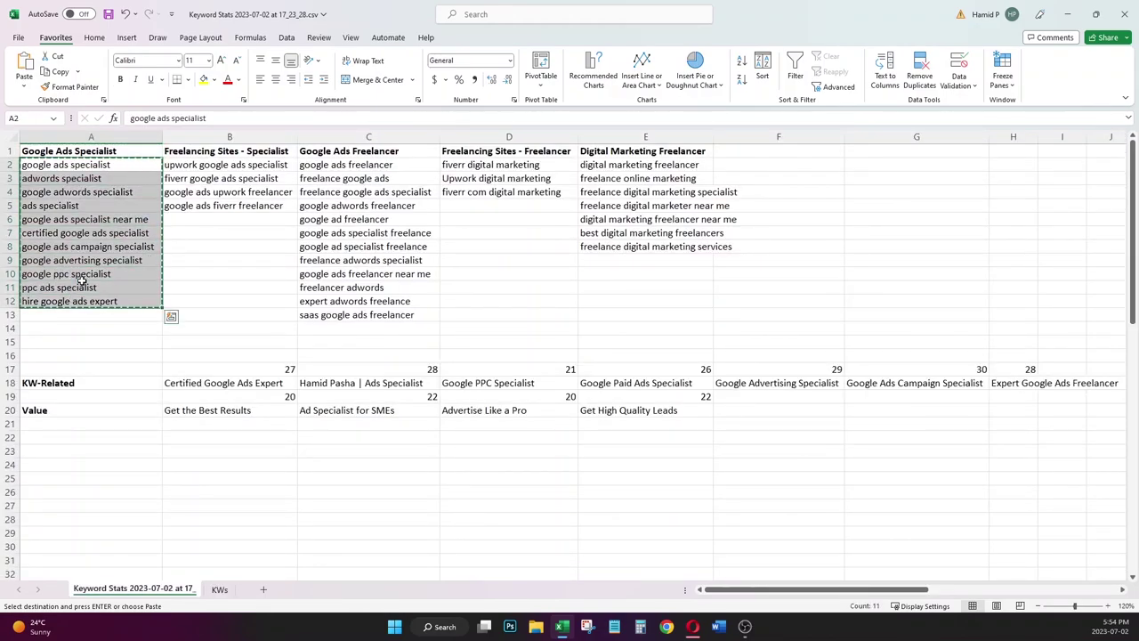
{"action": "left_click", "coordinate": [219, 590]}
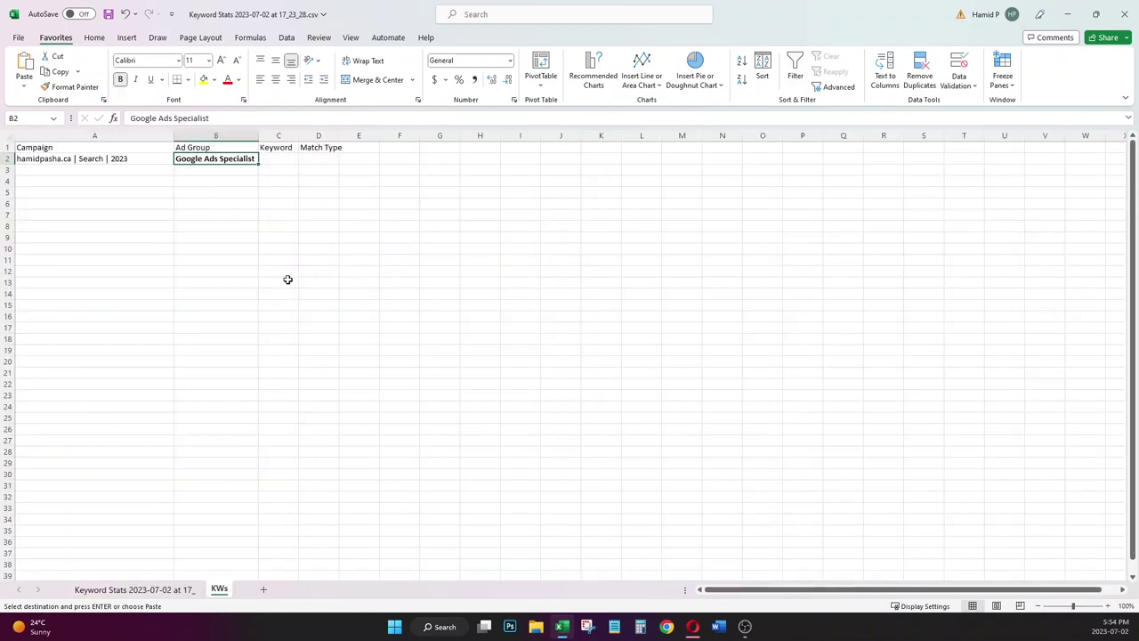
{"action": "left_click", "coordinate": [285, 163]}
{"action": "key", "text": "ctrl+v"}
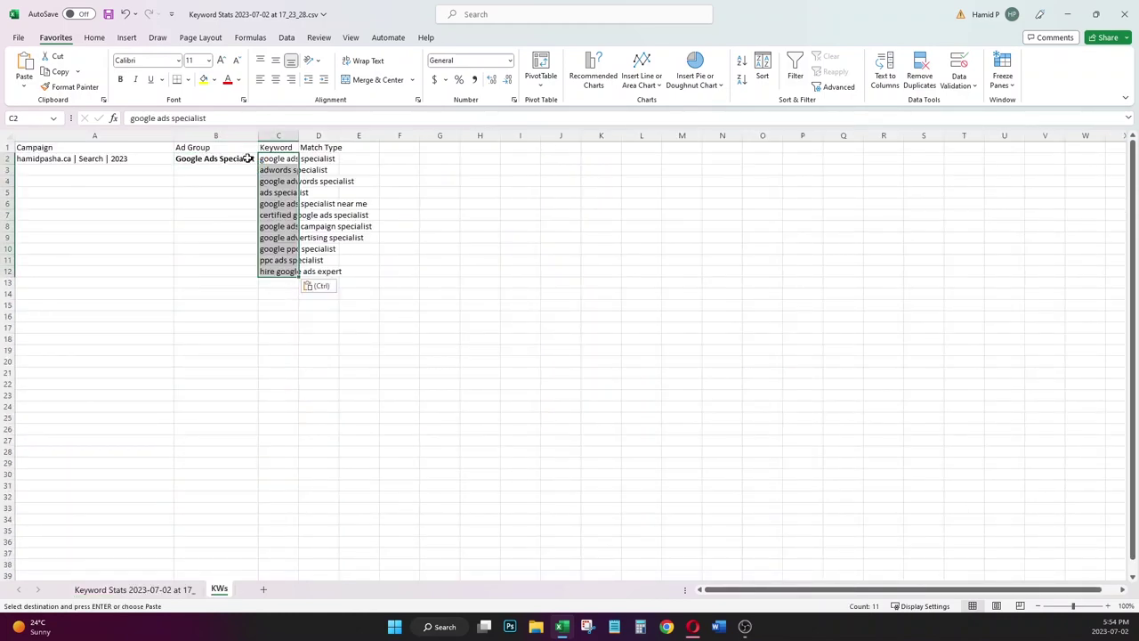
{"action": "left_click", "coordinate": [251, 160]}
{"action": "double_click", "coordinate": [256, 164]}
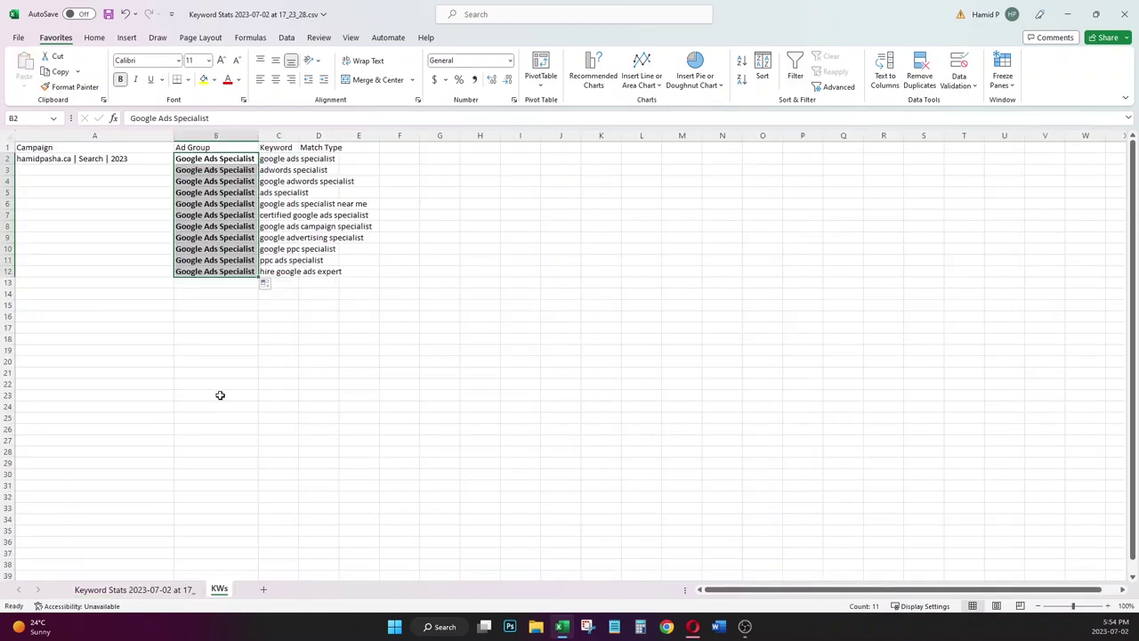
- Auto-fit the Keyword column and fill the campaign name from A2 down to A12
{"action": "left_click", "coordinate": [286, 371]}
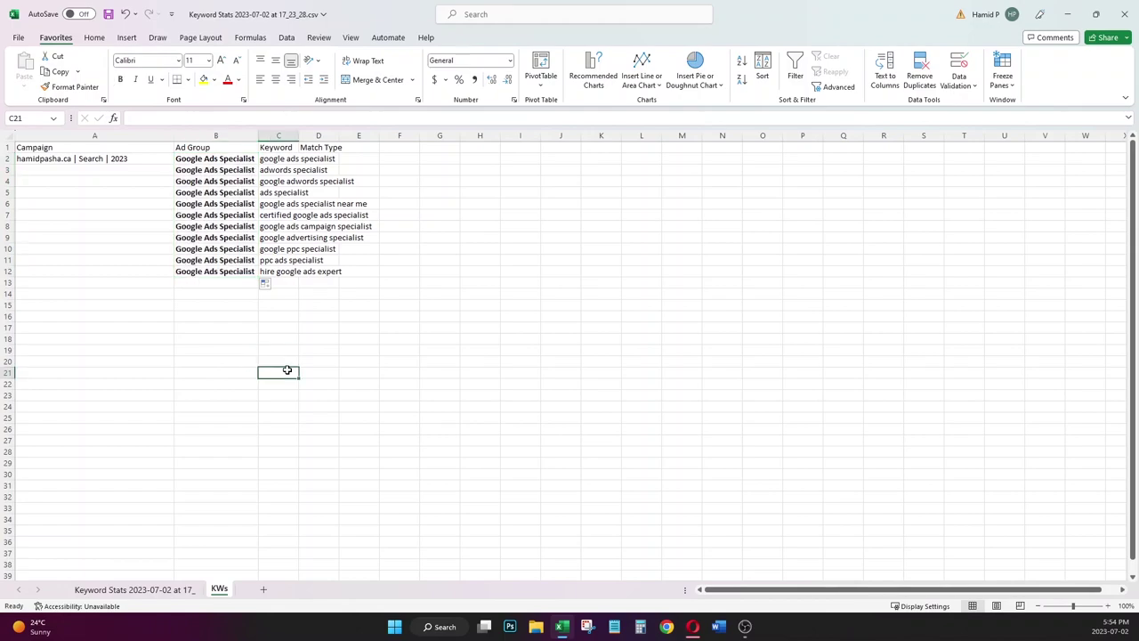
{"action": "double_click", "coordinate": [299, 136]}
{"action": "left_click", "coordinate": [132, 157]}
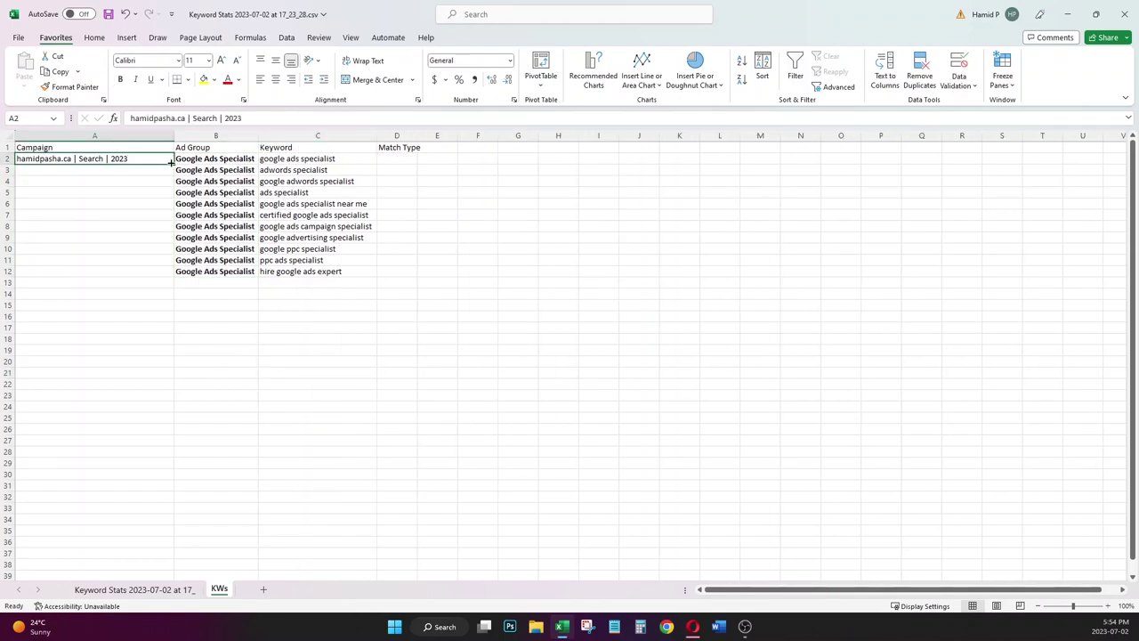
{"action": "double_click", "coordinate": [173, 164]}
- Copy the Freelancing Sites - Specialist heading from the Keyword Stats sheet into B13 of KWs
{"action": "left_click", "coordinate": [150, 589]}
{"action": "left_click", "coordinate": [225, 153]}
{"action": "key", "text": "ctrl+c"}
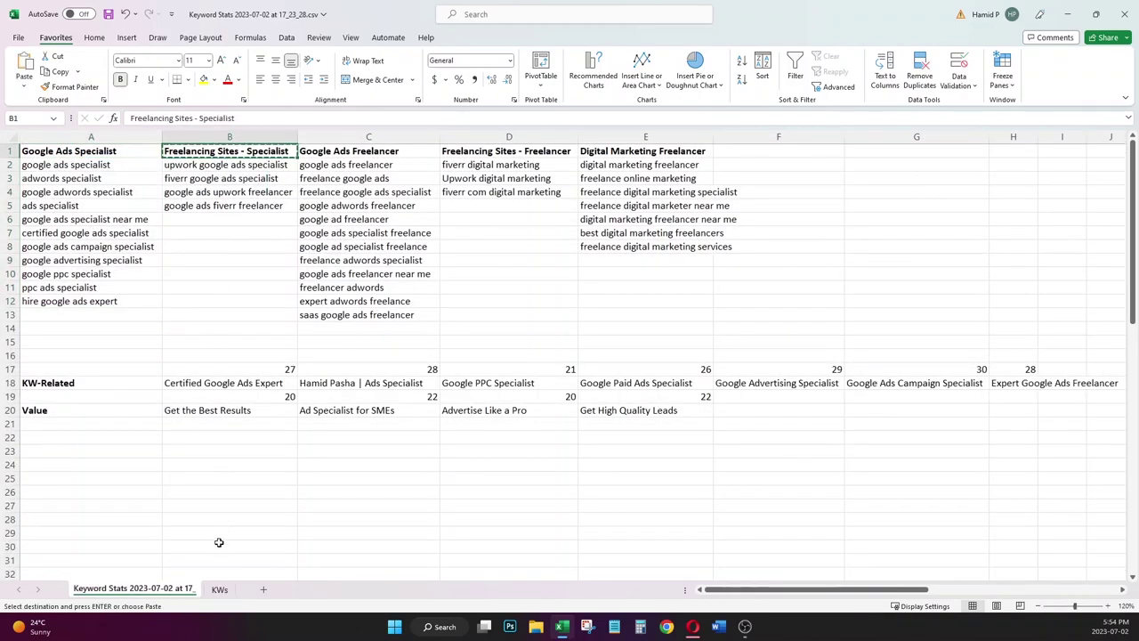
{"action": "left_click", "coordinate": [219, 589]}
{"action": "left_click", "coordinate": [219, 281]}
{"action": "key", "text": "ctrl+v"}
- Copy the Freelancing Sites - Specialist keywords from Keyword Stats B2:B5 to KWs starting at C13
{"action": "left_click", "coordinate": [175, 585]}
{"action": "left_click_drag", "start_coordinate": [258, 166], "coordinate": [256, 200]}
{"action": "key", "text": "ctrl+c"}
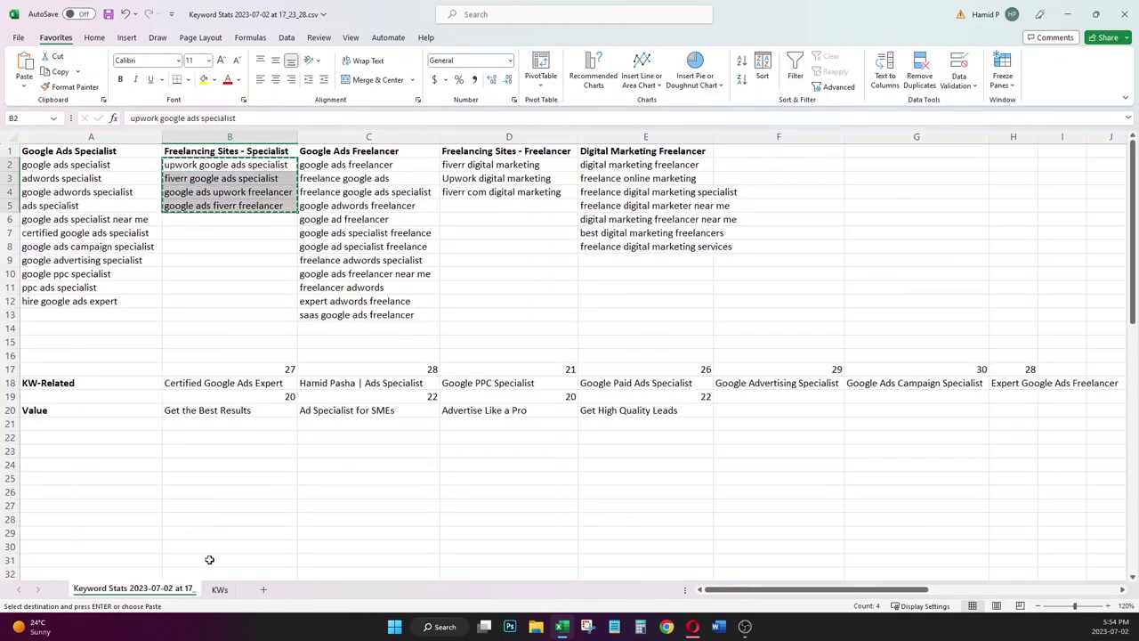
{"action": "left_click", "coordinate": [216, 587]}
{"action": "left_click", "coordinate": [286, 284]}
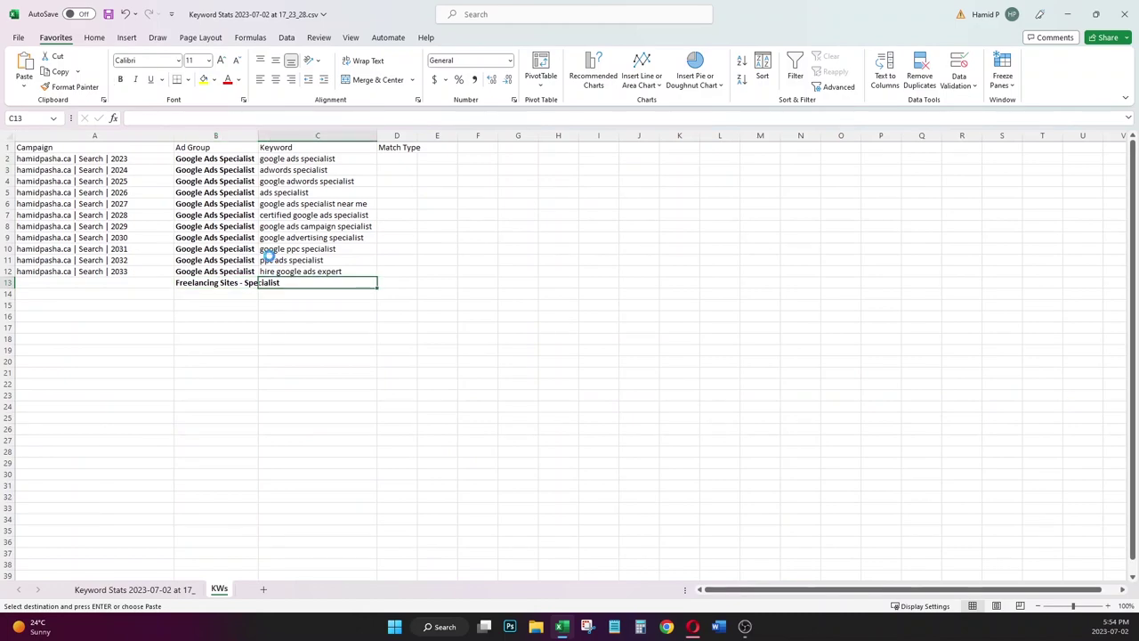
{"action": "key", "text": "ctrl+v"}
- Auto-fit the Ad Group column and fill Freelancing Sites - Specialist from B13 down to B16
{"action": "double_click", "coordinate": [260, 136]}
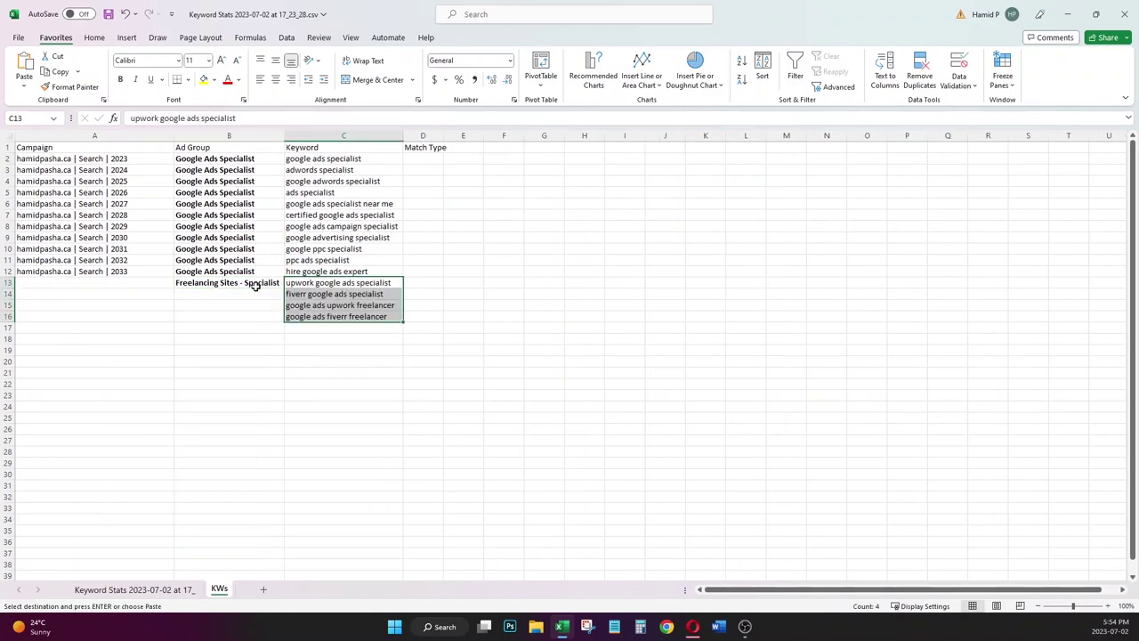
{"action": "left_click", "coordinate": [258, 285]}
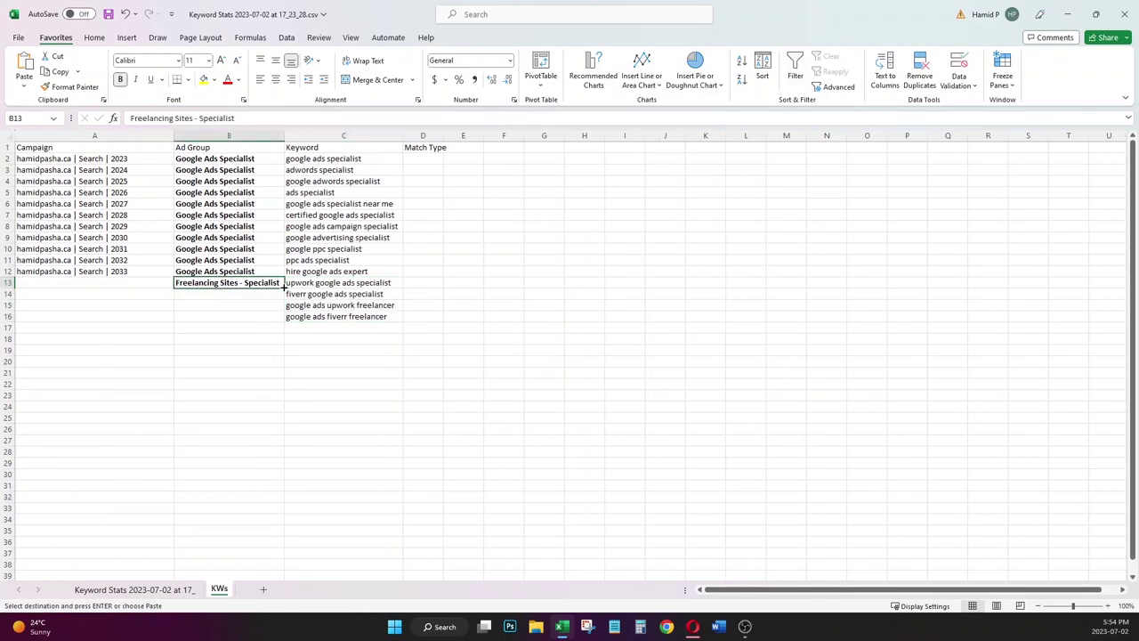
{"action": "left_click_drag", "start_coordinate": [283, 287], "coordinate": [285, 322]}
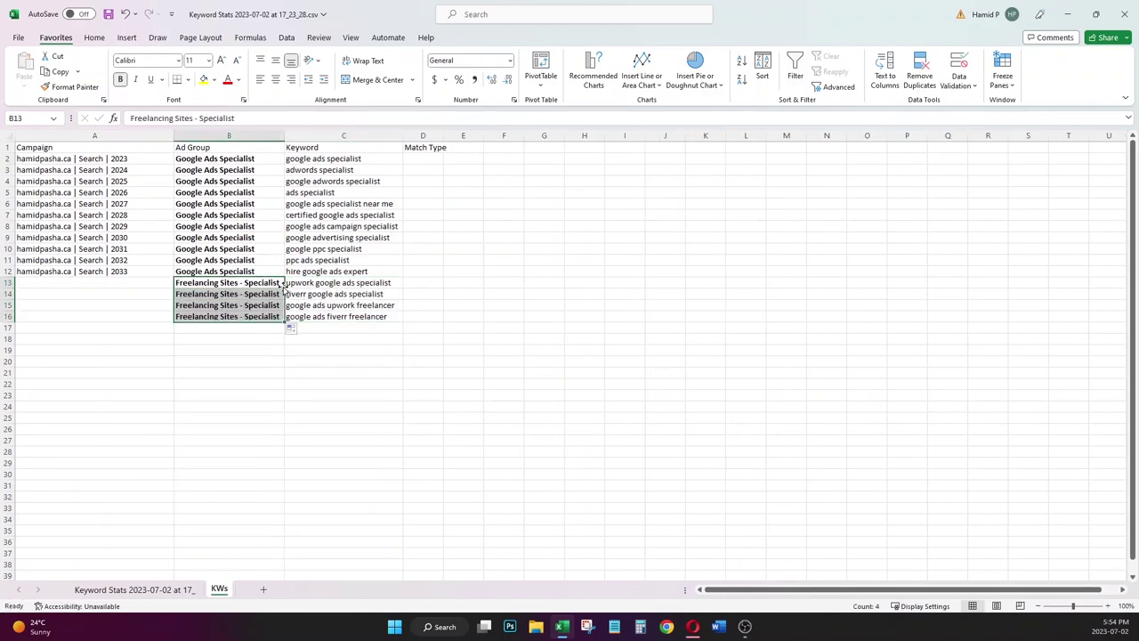
- Copy the Google Ads Freelancer keywords from Keyword Stats C2:C13 to KWs starting at C17
{"action": "left_click", "coordinate": [183, 591]}
{"action": "left_click_drag", "start_coordinate": [331, 162], "coordinate": [353, 317]}
{"action": "key", "text": "ctrl+c"}
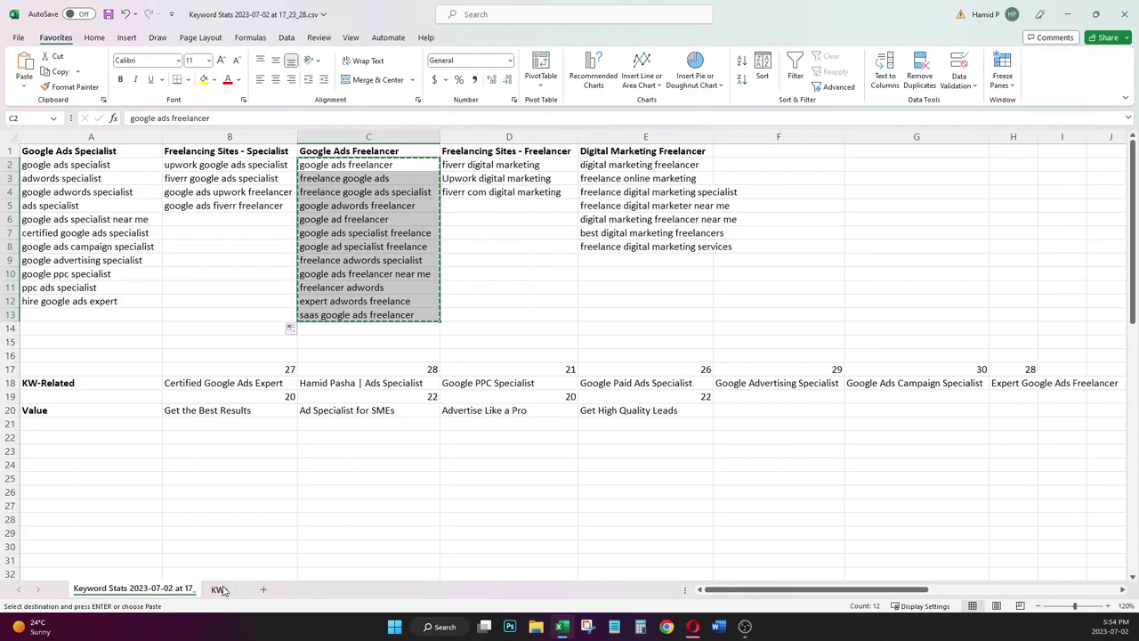
{"action": "left_click", "coordinate": [219, 589]}
{"action": "left_click", "coordinate": [328, 331]}
{"action": "key", "text": "ctrl+v"}
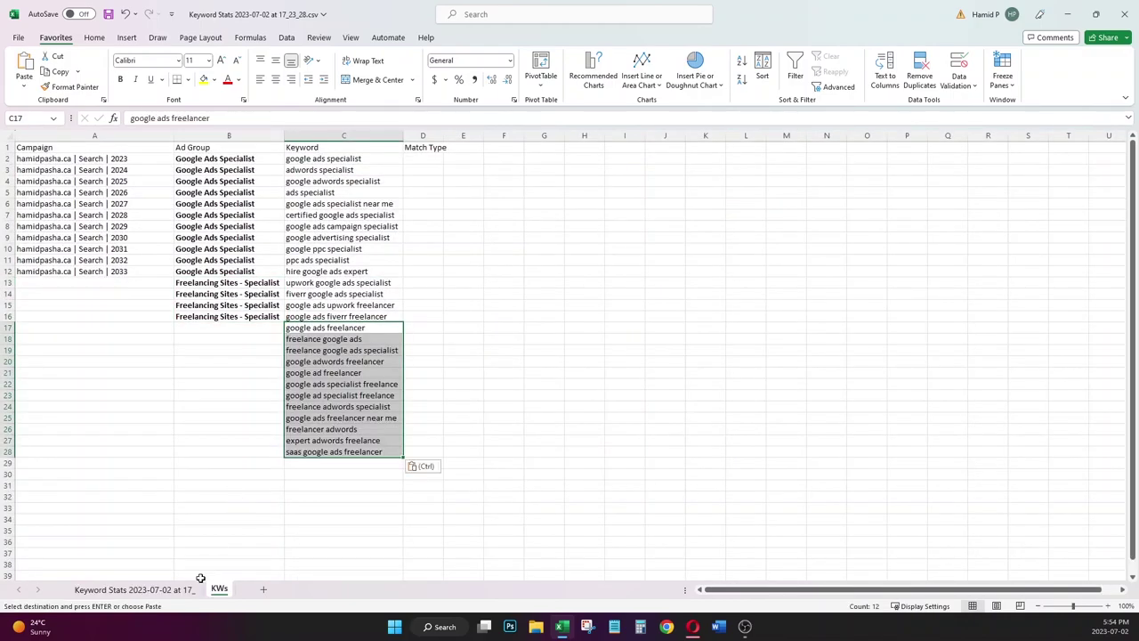
- Copy the Google Ads Freelancer heading into B17 of KWs and fill it down to B28
{"action": "left_click", "coordinate": [190, 589]}
{"action": "left_click", "coordinate": [322, 152]}
{"action": "key", "text": "ctrl+c"}
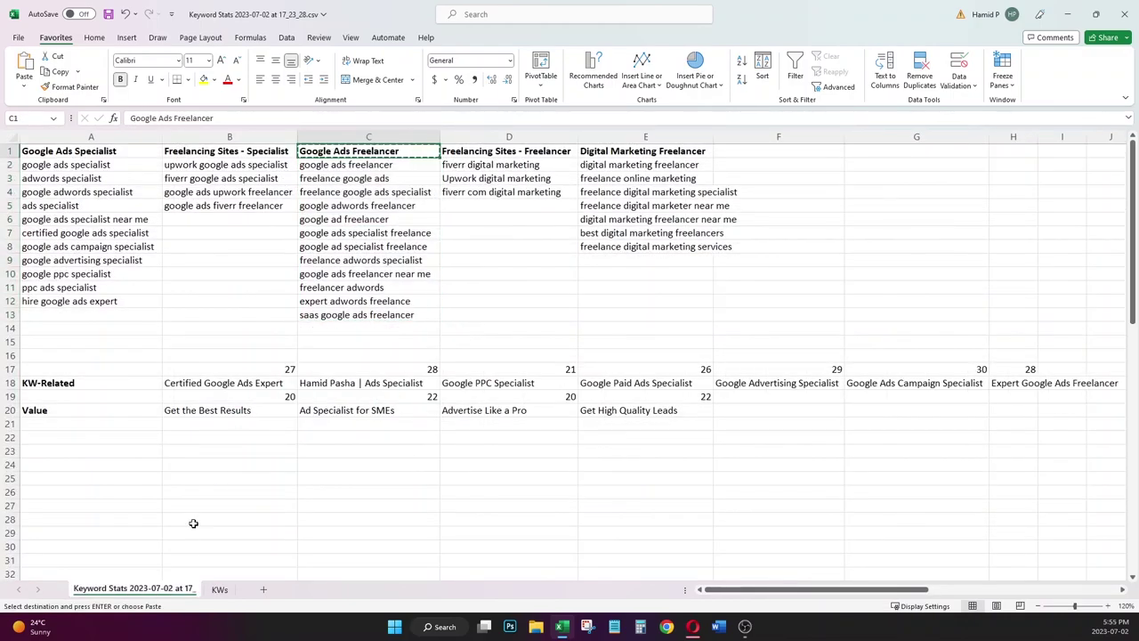
{"action": "left_click", "coordinate": [219, 589]}
{"action": "left_click", "coordinate": [277, 330]}
{"action": "key", "text": "ctrl+v"}
{"action": "left_click_drag", "start_coordinate": [286, 332], "coordinate": [286, 454]}
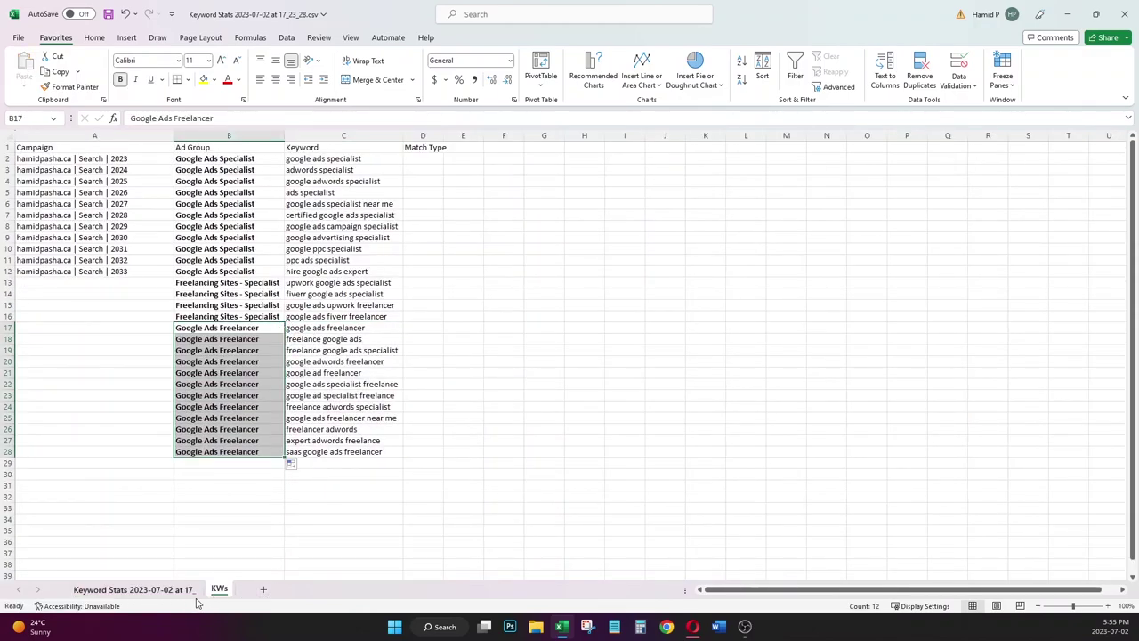
- Copy the Freelancing Sites - Freelancer keywords from Keyword Stats D2:D4 to KWs starting at C29
{"action": "key", "text": "ctrl+Page_Up"}
{"action": "left_click_drag", "start_coordinate": [492, 165], "coordinate": [499, 187]}
{"action": "key", "text": "ctrl+c"}
{"action": "left_click", "coordinate": [219, 589]}
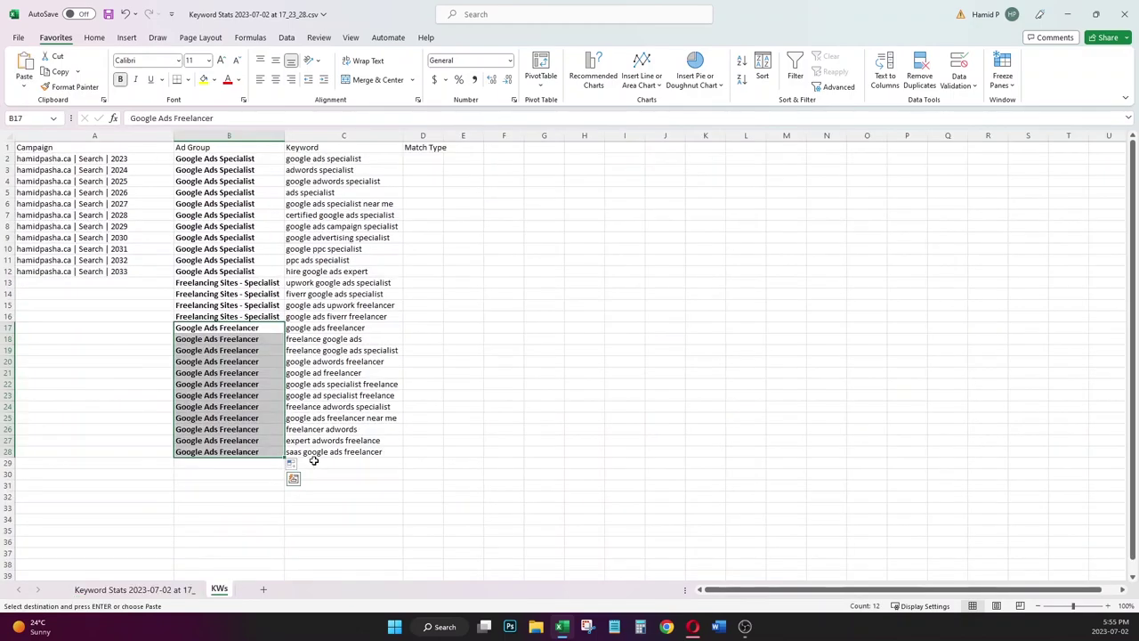
{"action": "left_click", "coordinate": [321, 464]}
{"action": "key", "text": "ctrl+v"}
- Copy the Freelancing Sites - Freelancer heading into B29 of KWs and fill it down to B31
{"action": "left_click", "coordinate": [143, 589]}
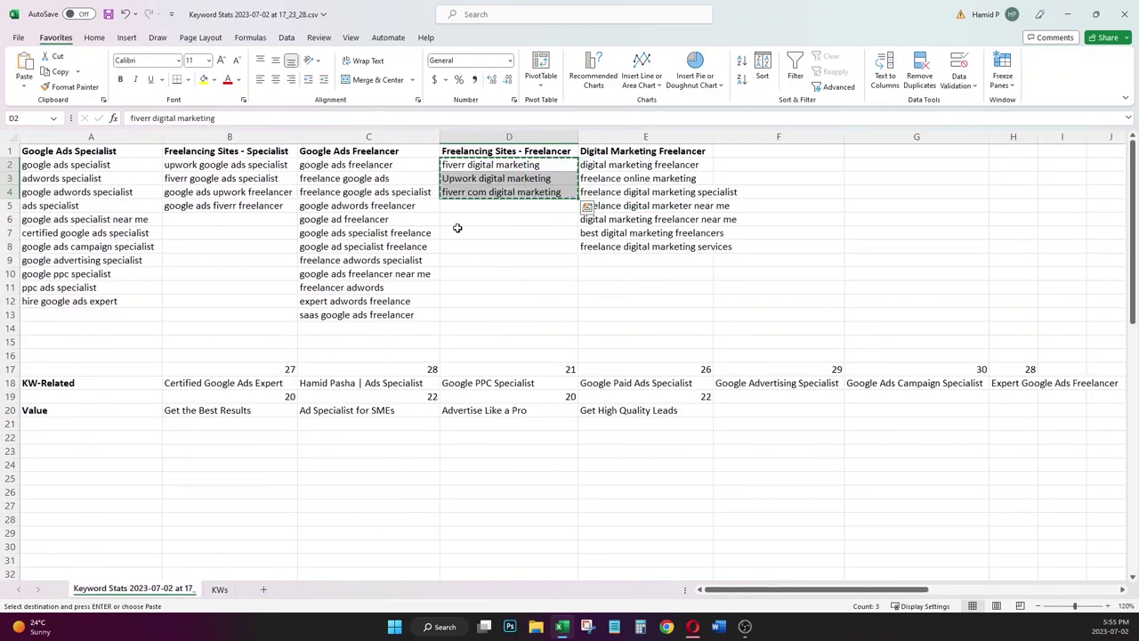
{"action": "left_click", "coordinate": [483, 152]}
{"action": "key", "text": "ctrl+c"}
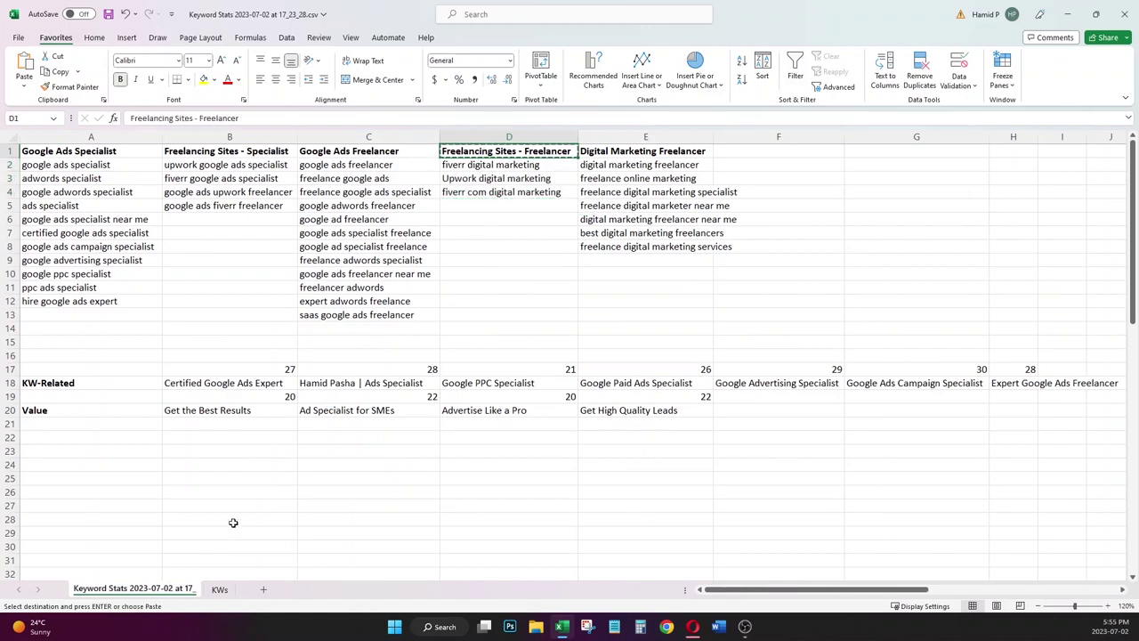
{"action": "left_click", "coordinate": [218, 590]}
{"action": "left_click", "coordinate": [247, 464]}
{"action": "key", "text": "ctrl+v"}
{"action": "left_click_drag", "start_coordinate": [288, 469], "coordinate": [289, 490]}
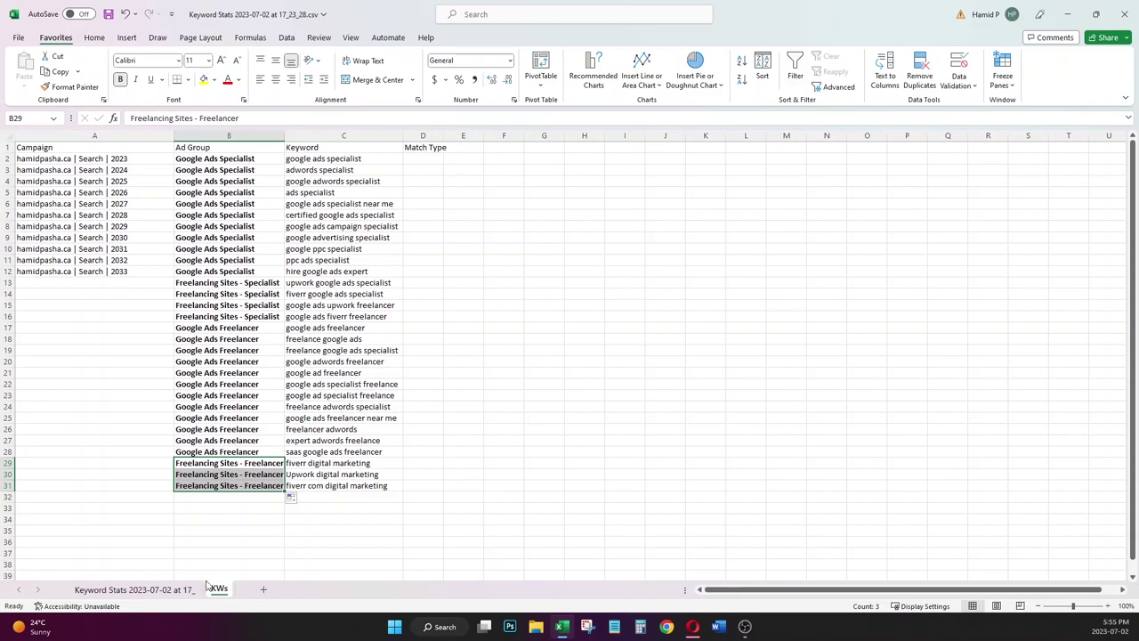
- Copy the Digital Marketing Freelancer keywords from Keyword Stats E2:E8 to KWs starting at C32
{"action": "left_click", "coordinate": [134, 589]}
{"action": "left_click_drag", "start_coordinate": [634, 165], "coordinate": [635, 236]}
{"action": "left_click", "coordinate": [722, 248]}
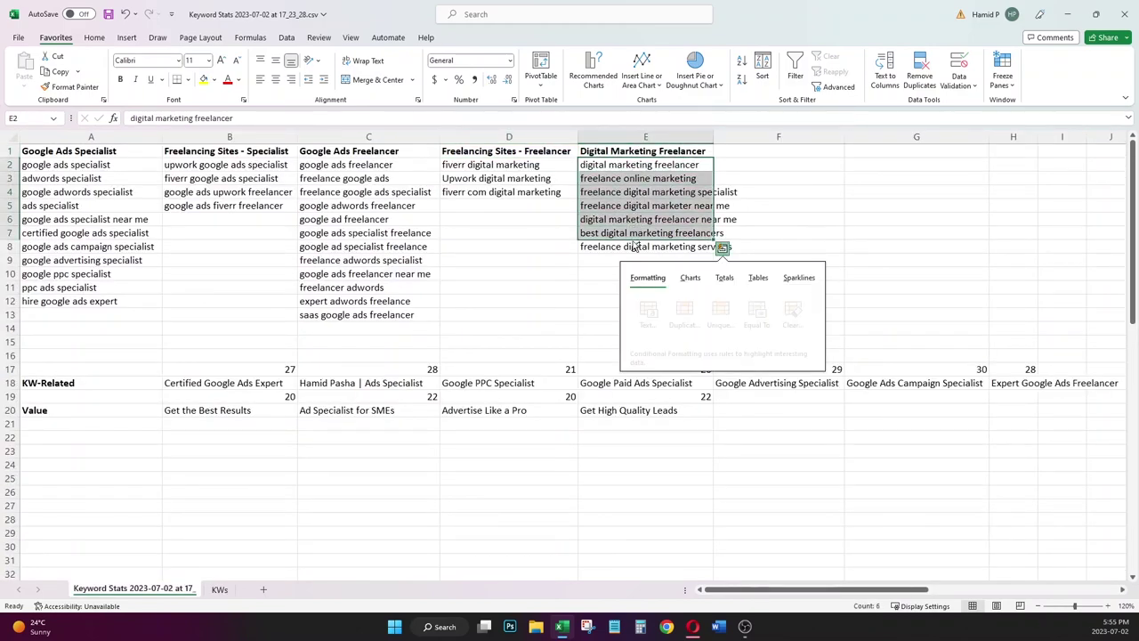
{"action": "left_click", "coordinate": [632, 169]}
{"action": "left_click", "coordinate": [631, 246], "text": "shift"}
{"action": "key", "text": "ctrl+c"}
{"action": "left_click", "coordinate": [219, 589]}
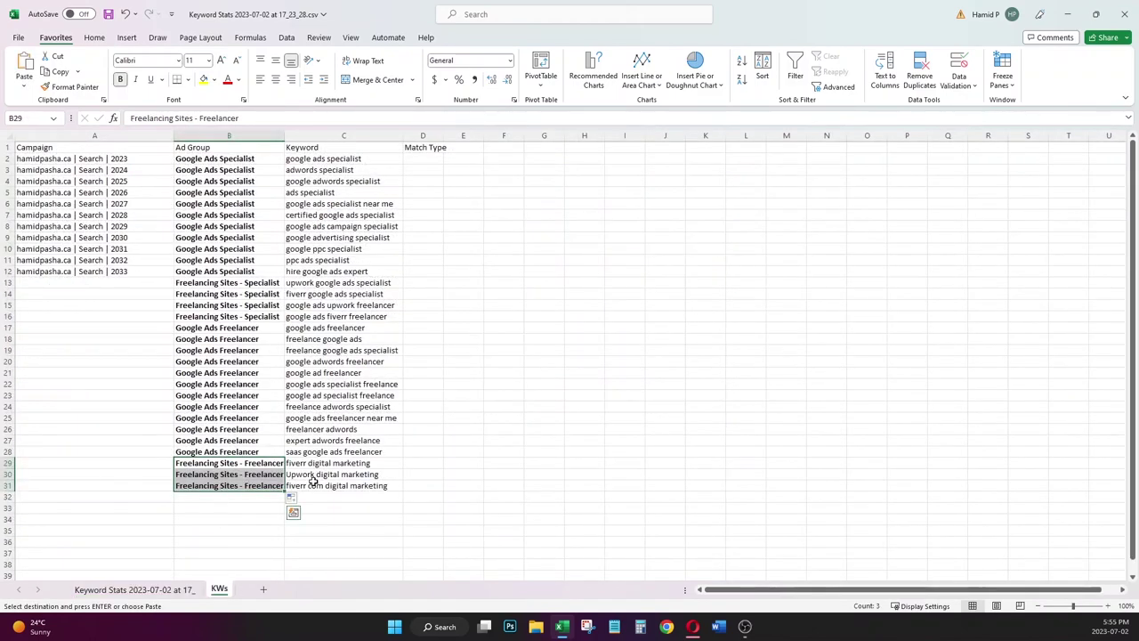
{"action": "left_click", "coordinate": [320, 497]}
{"action": "key", "text": "ctrl+v"}
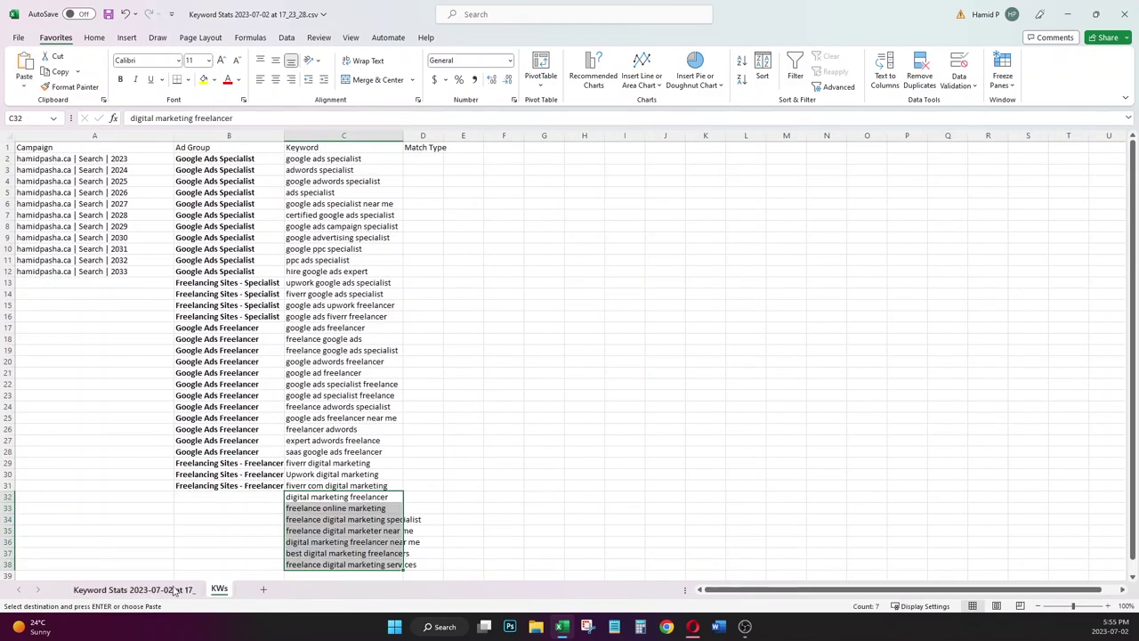
- Put the Digital Marketing Freelancer ad group name in B32 of KWs and fill it down to B38
{"action": "left_click", "coordinate": [165, 589]}
{"action": "left_click", "coordinate": [698, 147]}
{"action": "key", "text": "ctrl+c"}
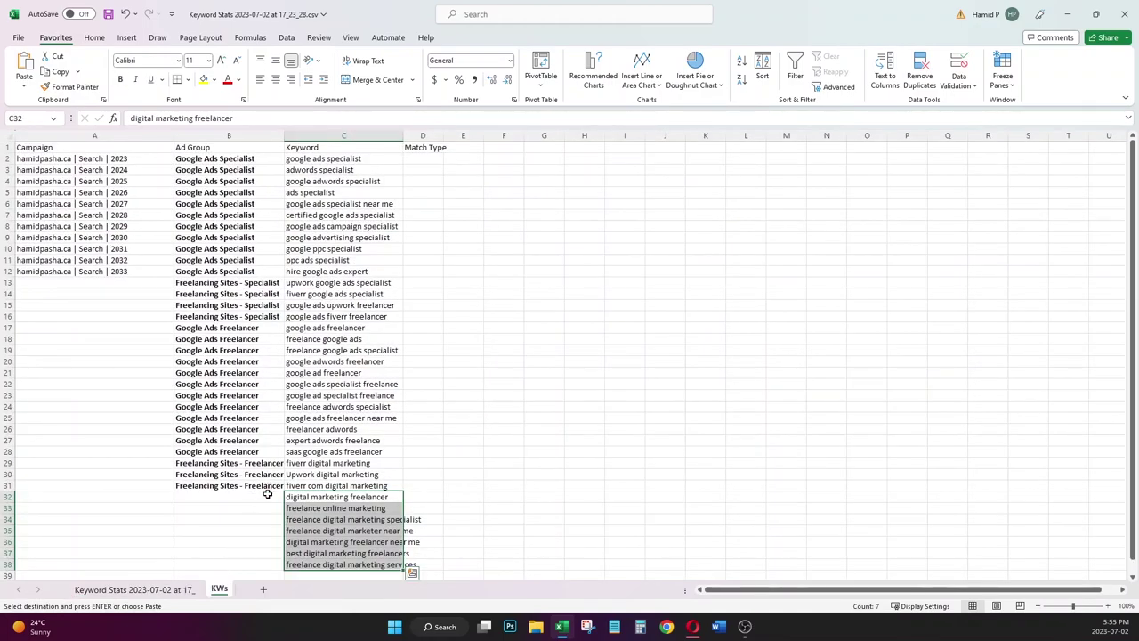
{"action": "left_click", "coordinate": [267, 493]}
{"action": "type", "text": "Digital Marketing Freelancer"}
{"action": "key", "text": "ctrl+Return"}
{"action": "double_click", "coordinate": [284, 501]}
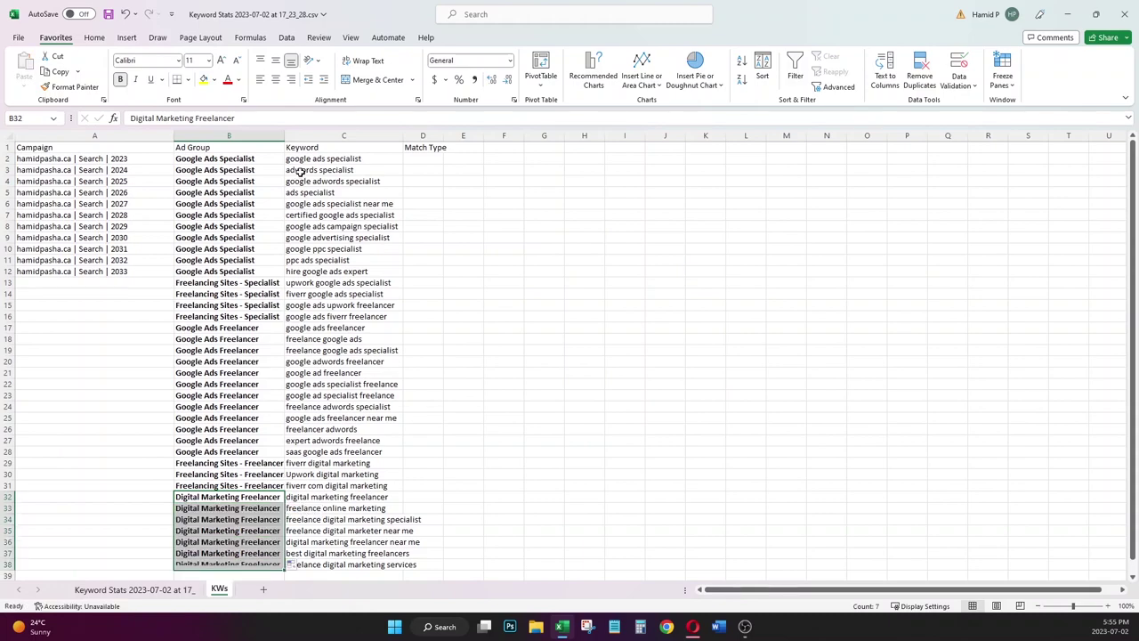
- Autofit the Ad Group column and fill the campaign name from A2 down to A38 as identical copies ending in 2023
{"action": "double_click", "coordinate": [284, 135]}
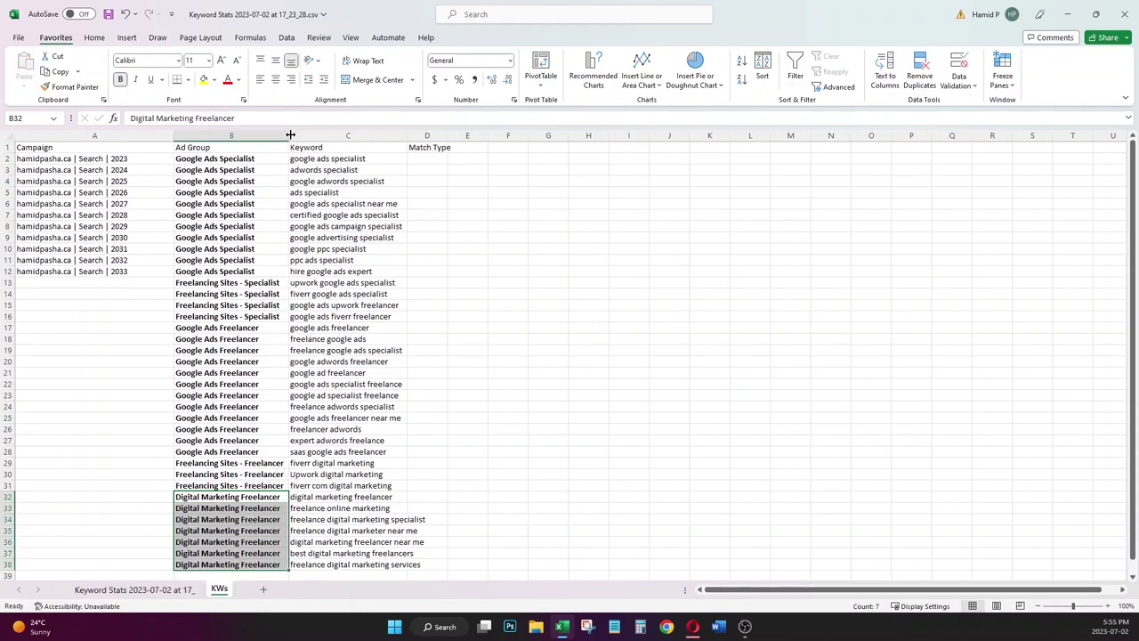
{"action": "left_click", "coordinate": [144, 277]}
{"action": "key", "text": "ctrl+Home"}
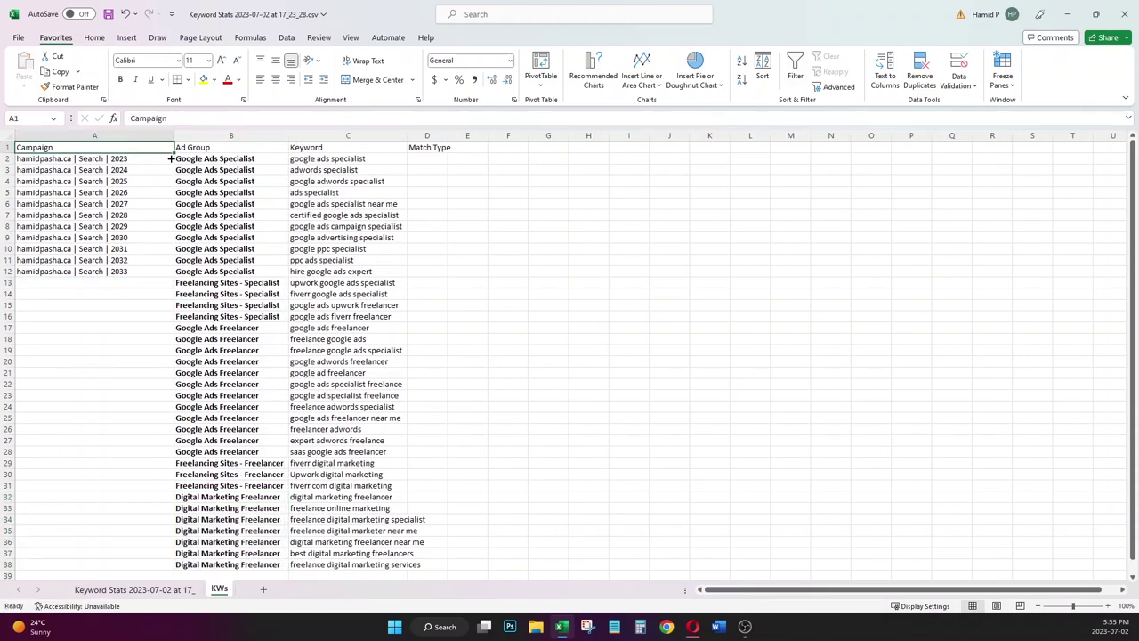
{"action": "left_click", "coordinate": [158, 158]}
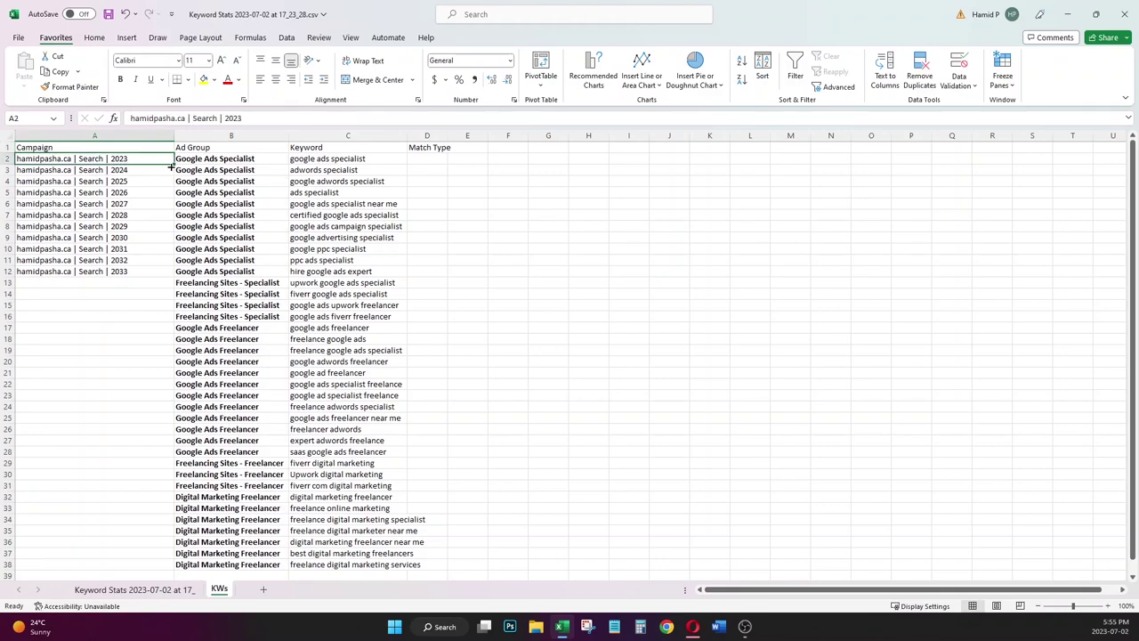
{"action": "left_click_drag", "start_coordinate": [175, 165], "coordinate": [176, 272]}
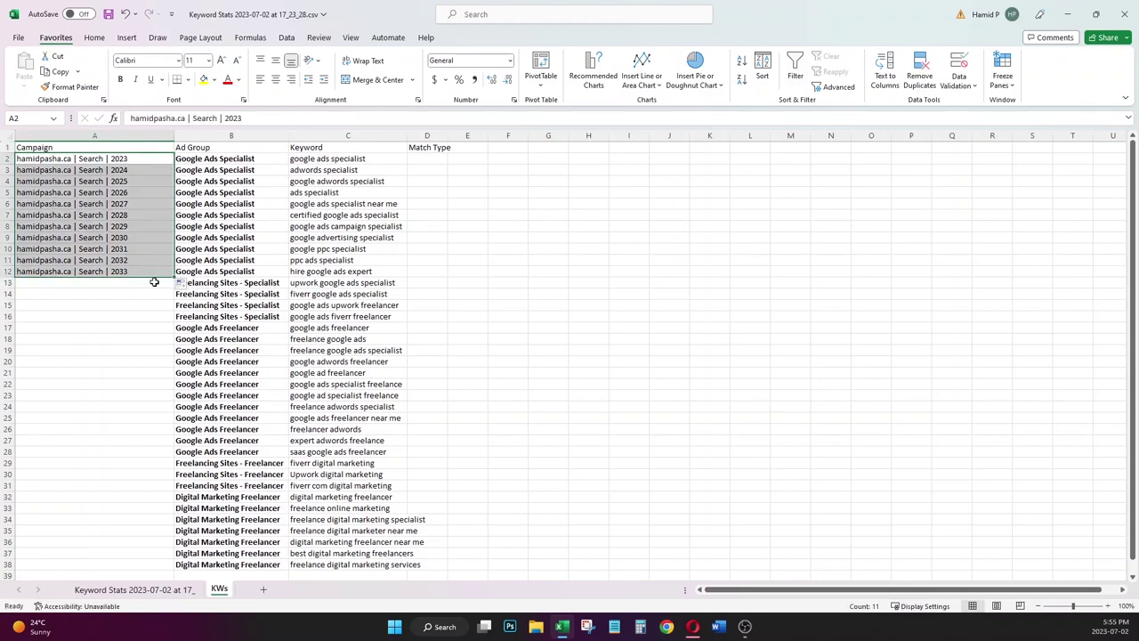
{"action": "left_click", "coordinate": [181, 284]}
{"action": "left_click", "coordinate": [157, 299]}
{"action": "double_click", "coordinate": [174, 277]}
{"action": "left_click", "coordinate": [331, 269]}
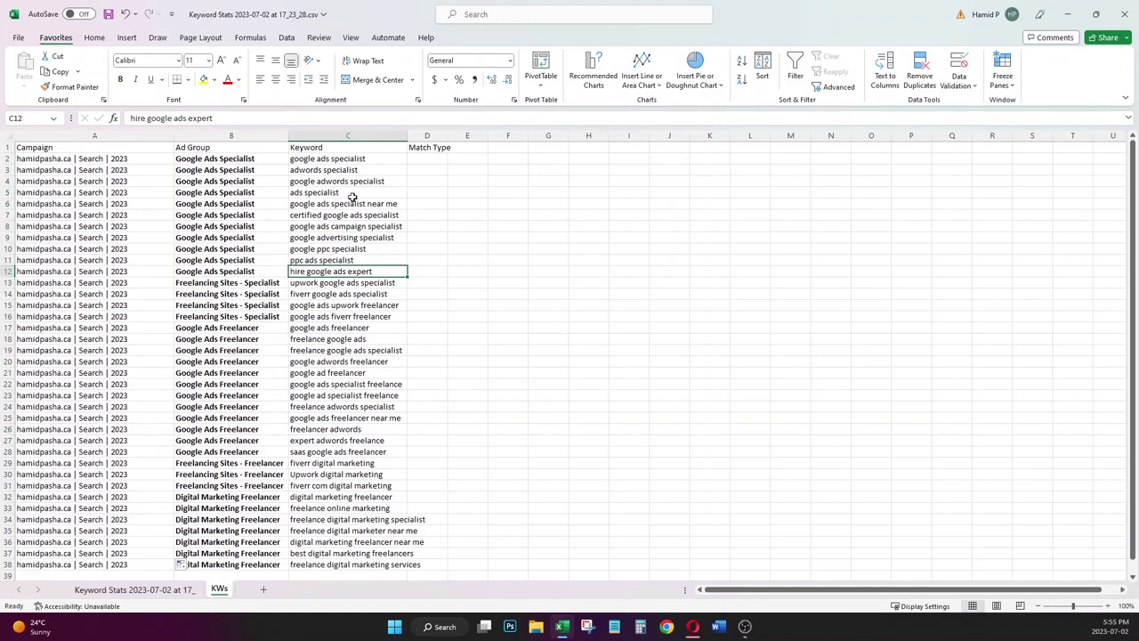
- Set the match type to Exact in D2:D38 and autofit the Keyword and Match Type columns
{"action": "double_click", "coordinate": [408, 133]}
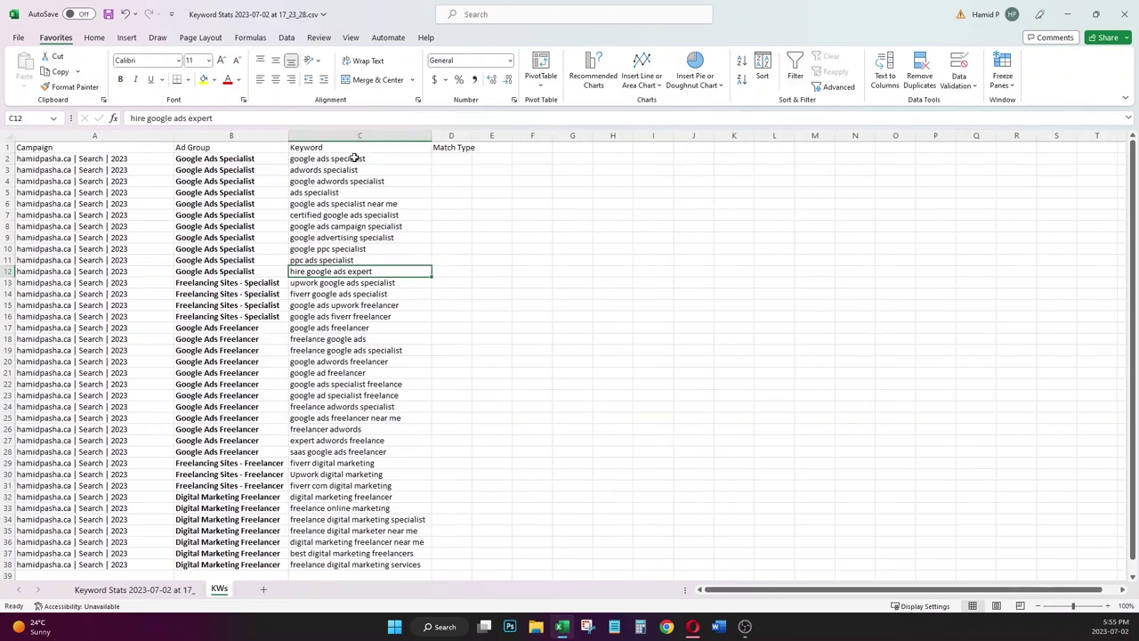
{"action": "left_click_drag", "start_coordinate": [354, 158], "coordinate": [369, 552]}
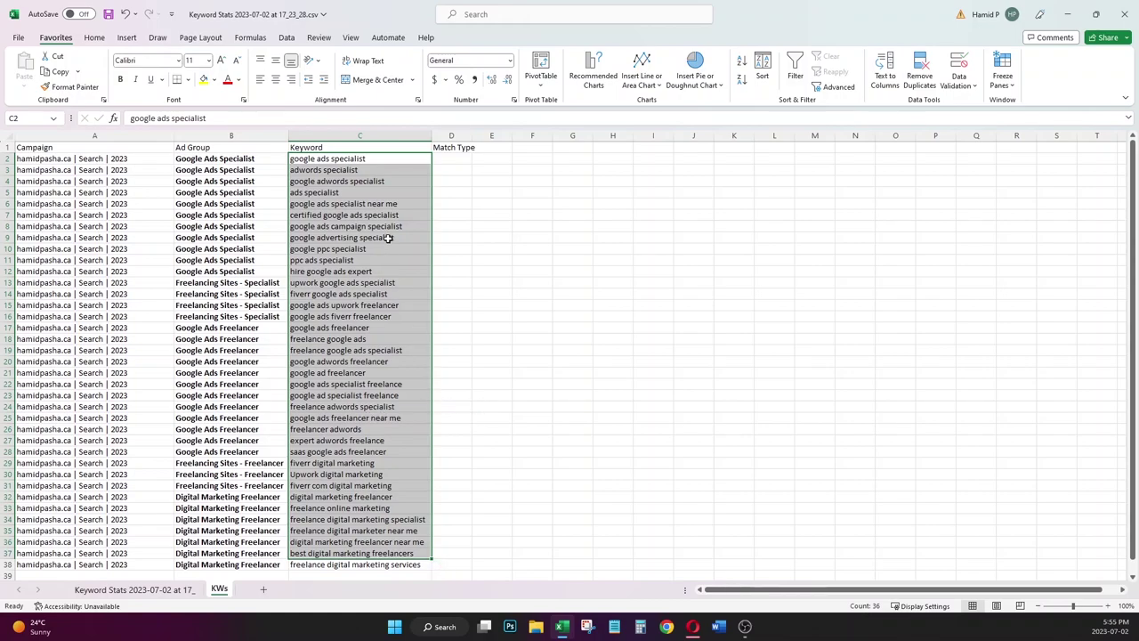
{"action": "left_click_drag", "start_coordinate": [445, 160], "coordinate": [450, 161]}
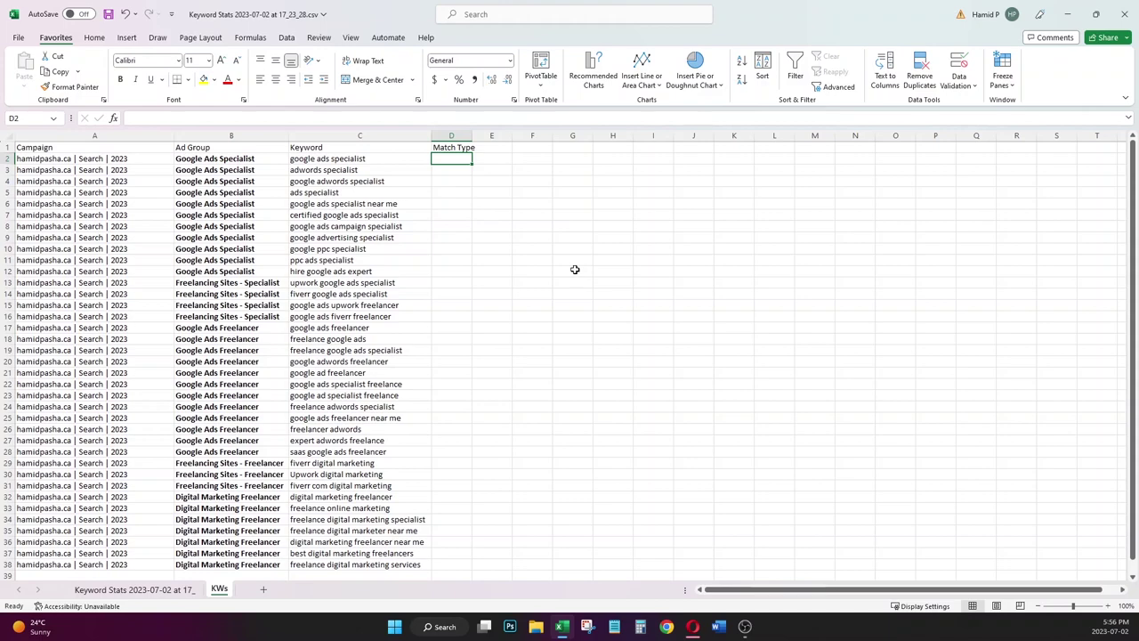
{"action": "type", "text": "Exact"}
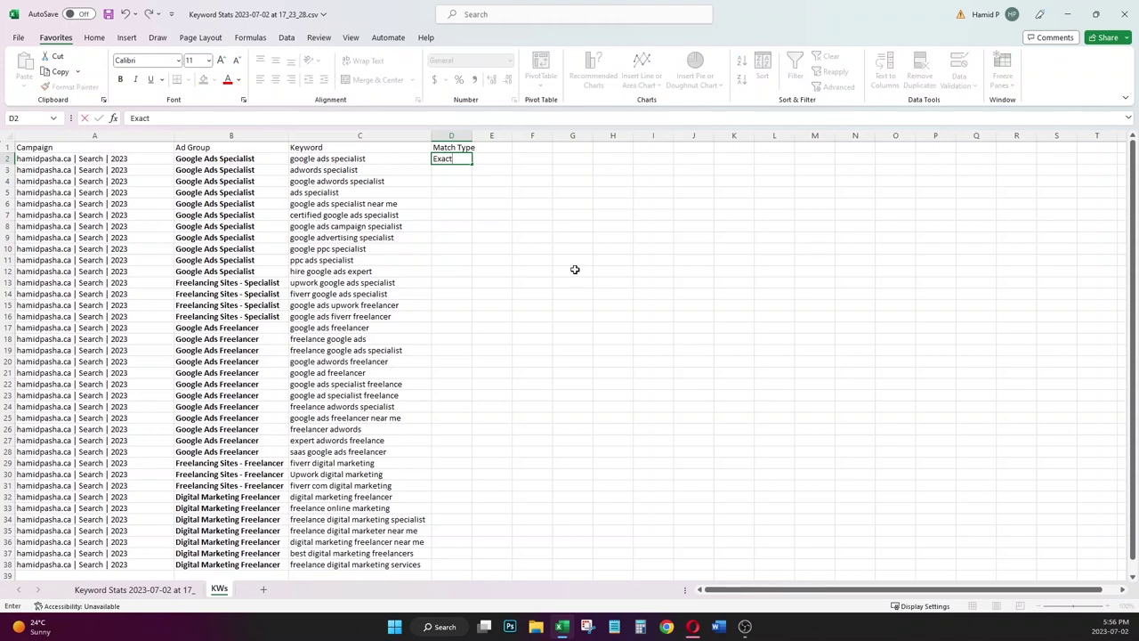
{"action": "key", "text": "Return"}
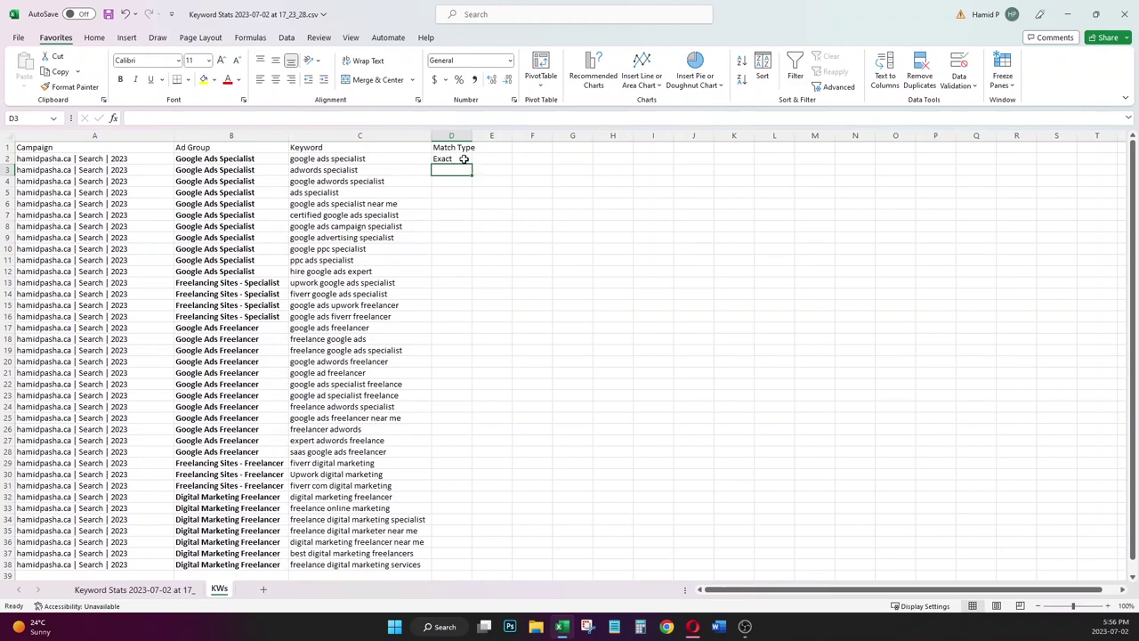
{"action": "left_click", "coordinate": [463, 159]}
{"action": "double_click", "coordinate": [467, 163]}
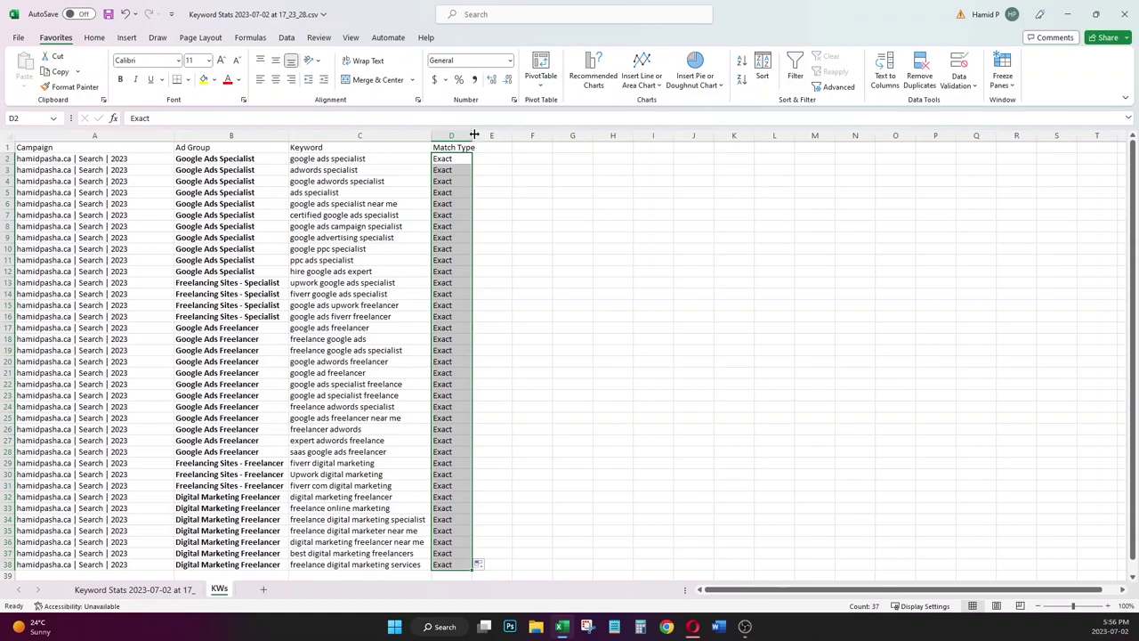
{"action": "double_click", "coordinate": [472, 134]}
{"action": "scroll", "coordinate": [582, 248], "scroll_direction": "down", "scroll_amount": 2}
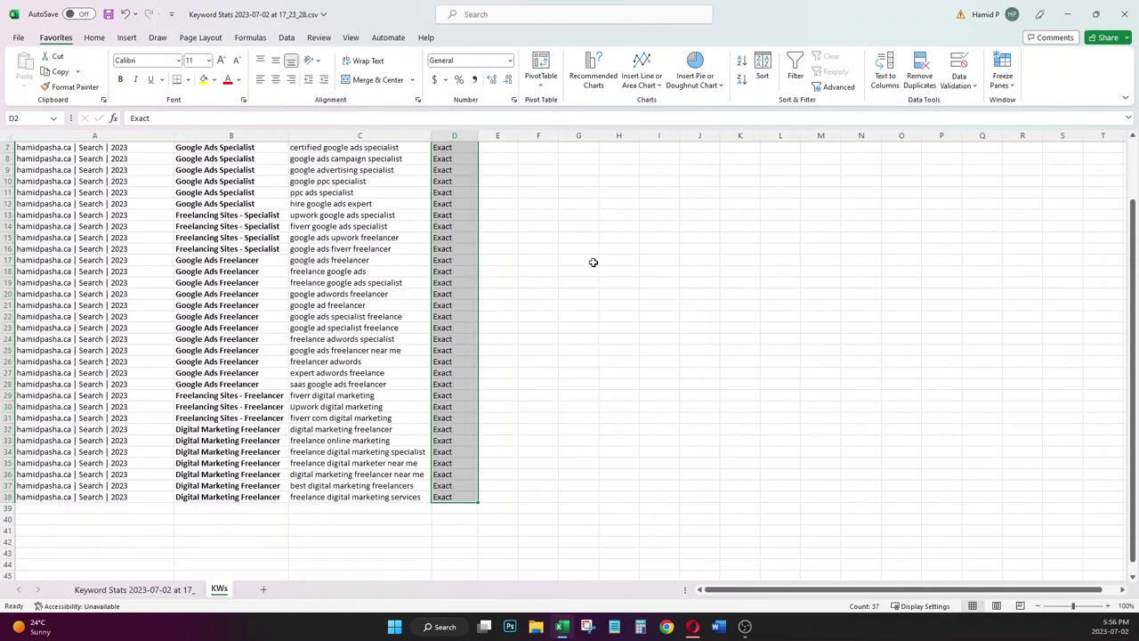
{"action": "scroll", "coordinate": [593, 263], "scroll_direction": "up", "scroll_amount": 2}
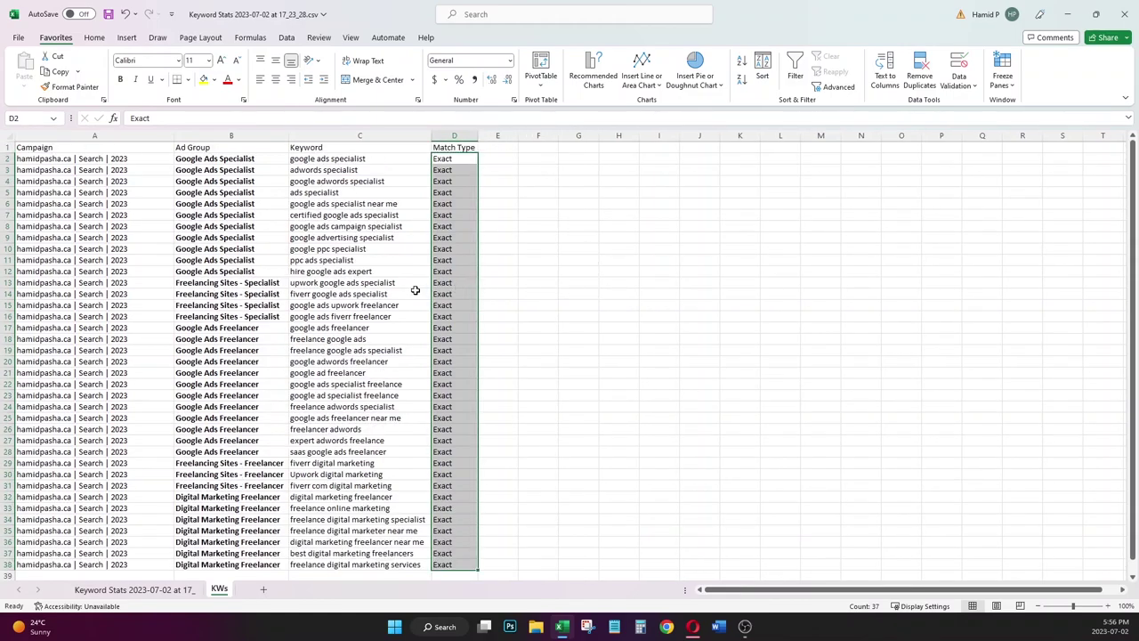
- Duplicate the keyword rows A2:D38 directly below the list, starting at A39
{"action": "left_click", "coordinate": [459, 159]}
{"action": "left_click_drag", "start_coordinate": [112, 158], "coordinate": [437, 564]}
{"action": "key", "text": "ctrl+c"}
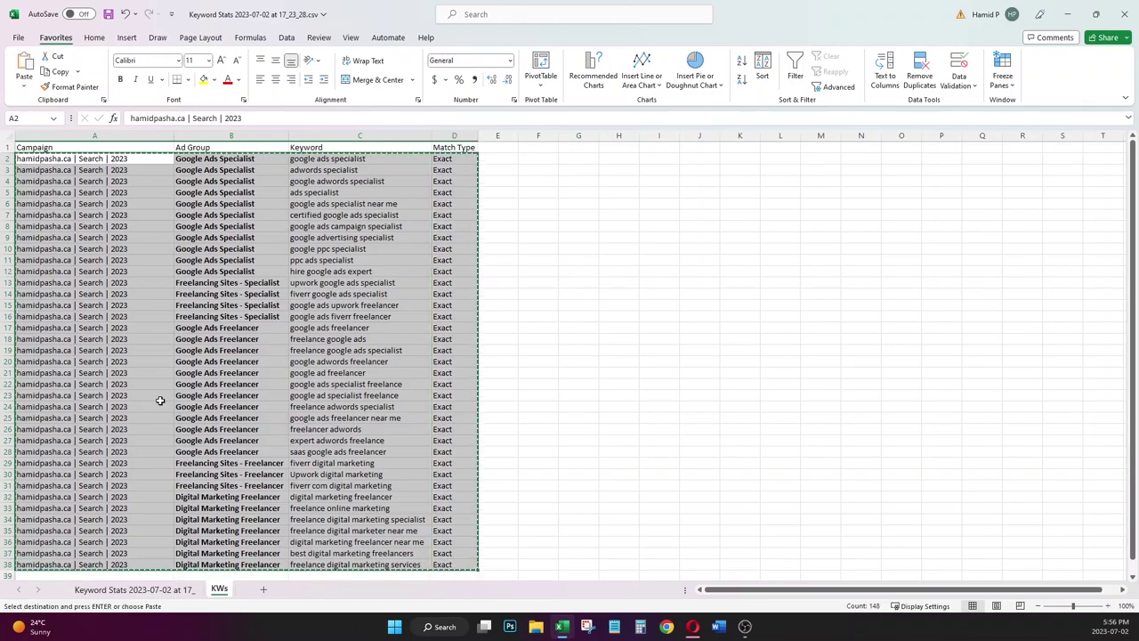
{"action": "scroll", "coordinate": [160, 401], "scroll_direction": "down", "scroll_amount": 5}
{"action": "left_click", "coordinate": [127, 407]}
{"action": "key", "text": "ctrl+v"}
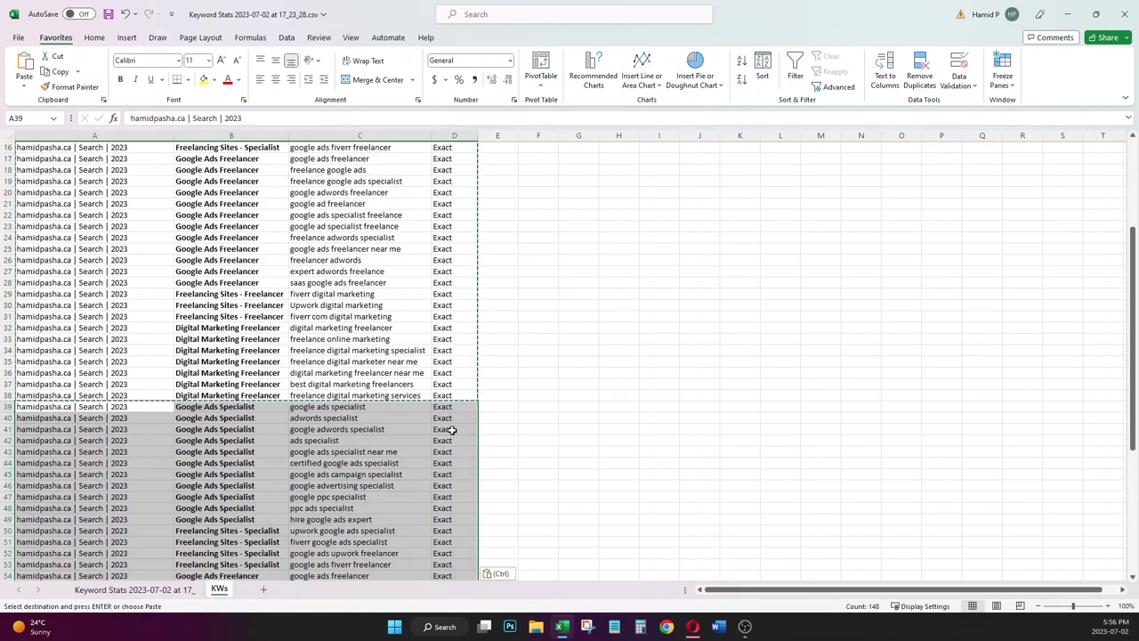
- Replace all occurrences of Exact with Phrase in the match type cells of the duplicated rows, D39:D75
{"action": "left_click", "coordinate": [455, 407]}
{"action": "scroll", "coordinate": [460, 414], "scroll_direction": "down", "scroll_amount": 6}
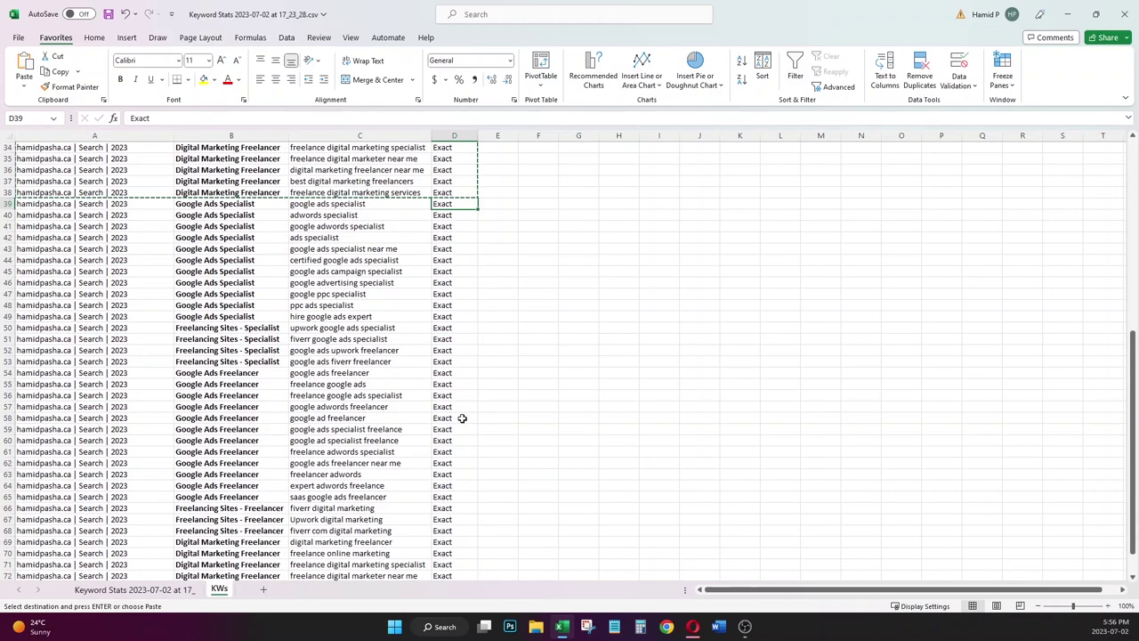
{"action": "scroll", "coordinate": [462, 418], "scroll_direction": "down", "scroll_amount": 3}
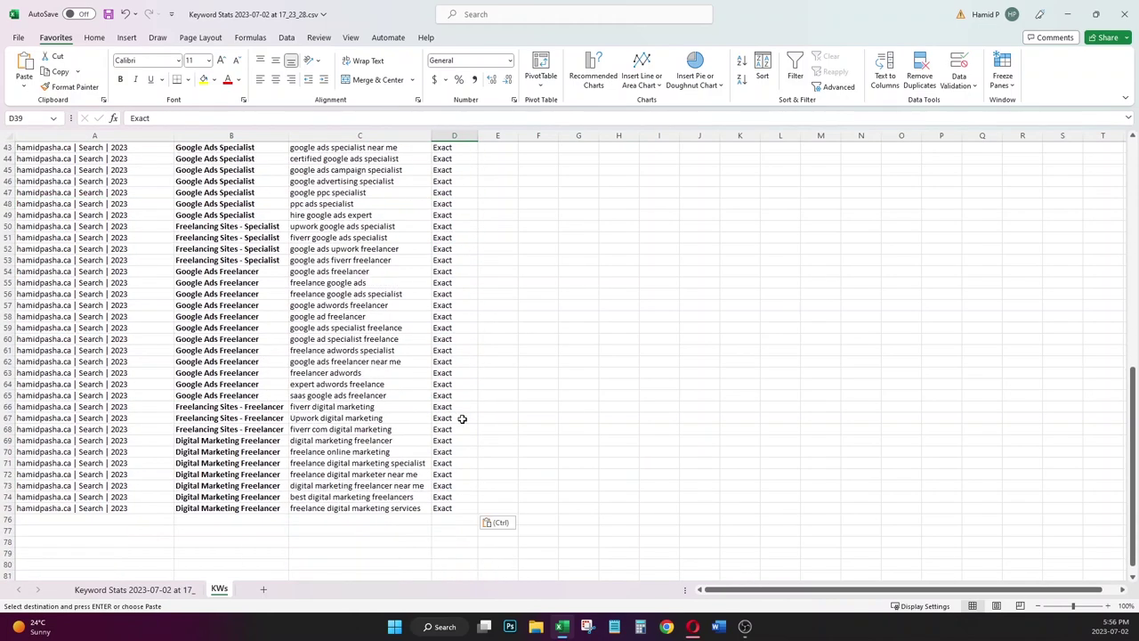
{"action": "left_click", "coordinate": [440, 507], "text": "shift"}
{"action": "scroll", "coordinate": [469, 430], "scroll_direction": "up", "scroll_amount": 3}
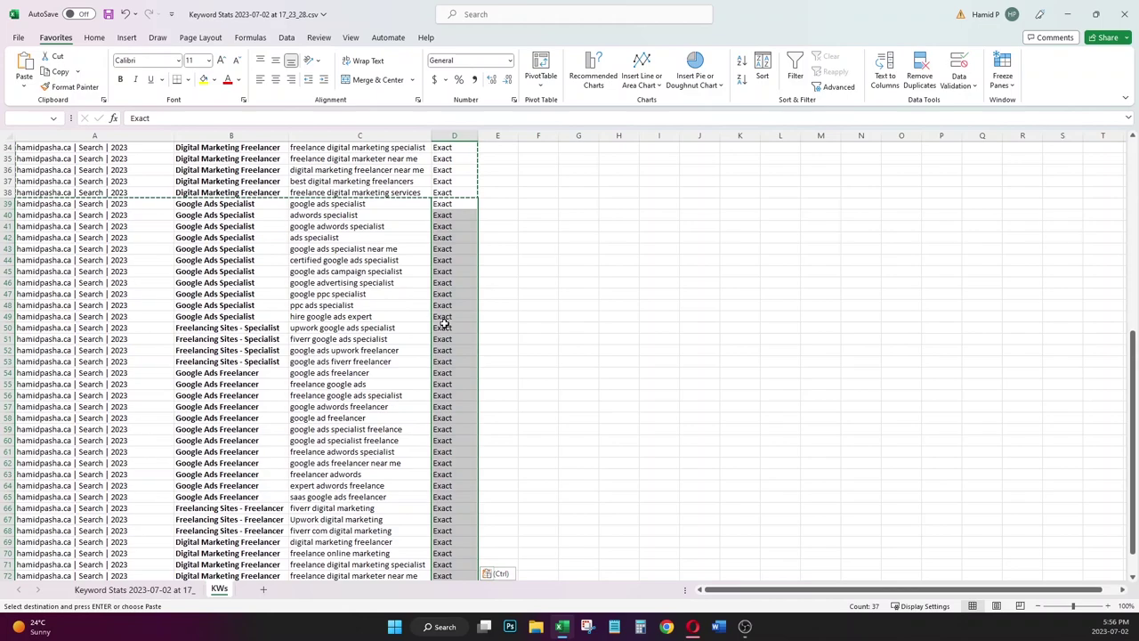
{"action": "key", "text": "ctrl+h"}
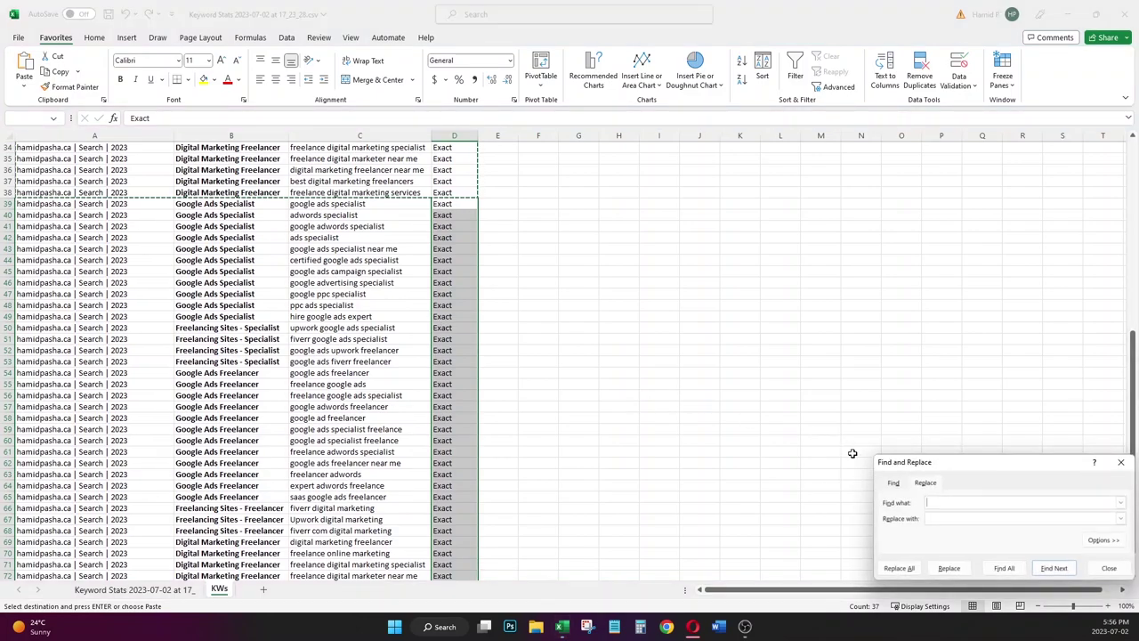
{"action": "type", "text": "Exact"}
{"action": "key", "text": "Tab"}
{"action": "type", "text": "Phrase"}
{"action": "left_click", "coordinate": [898, 568]}
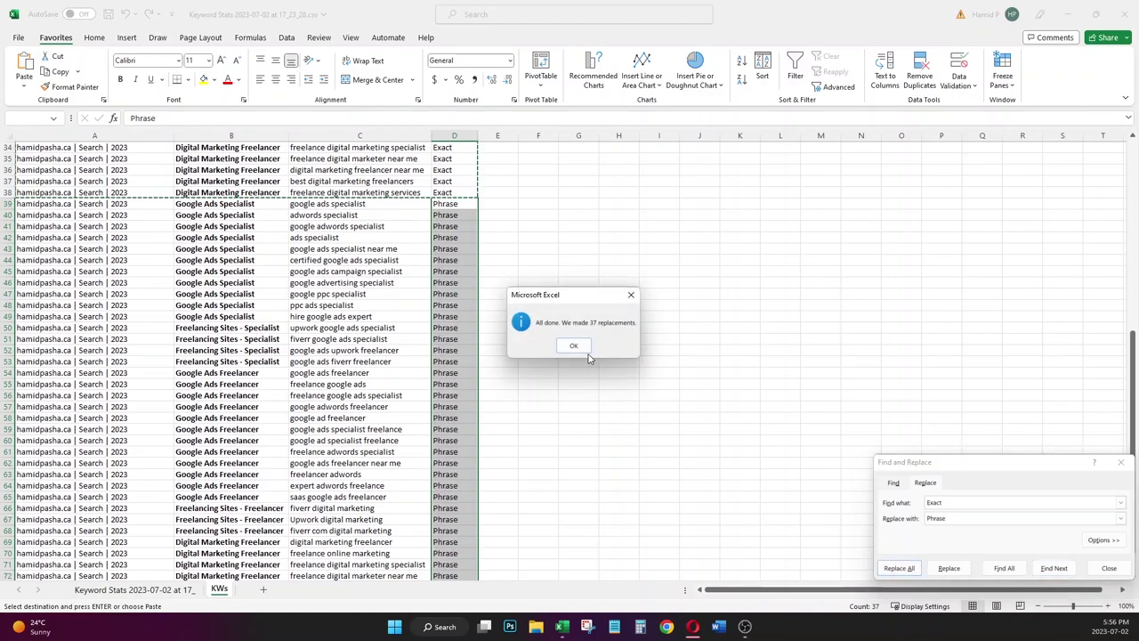
{"action": "left_click", "coordinate": [576, 346]}
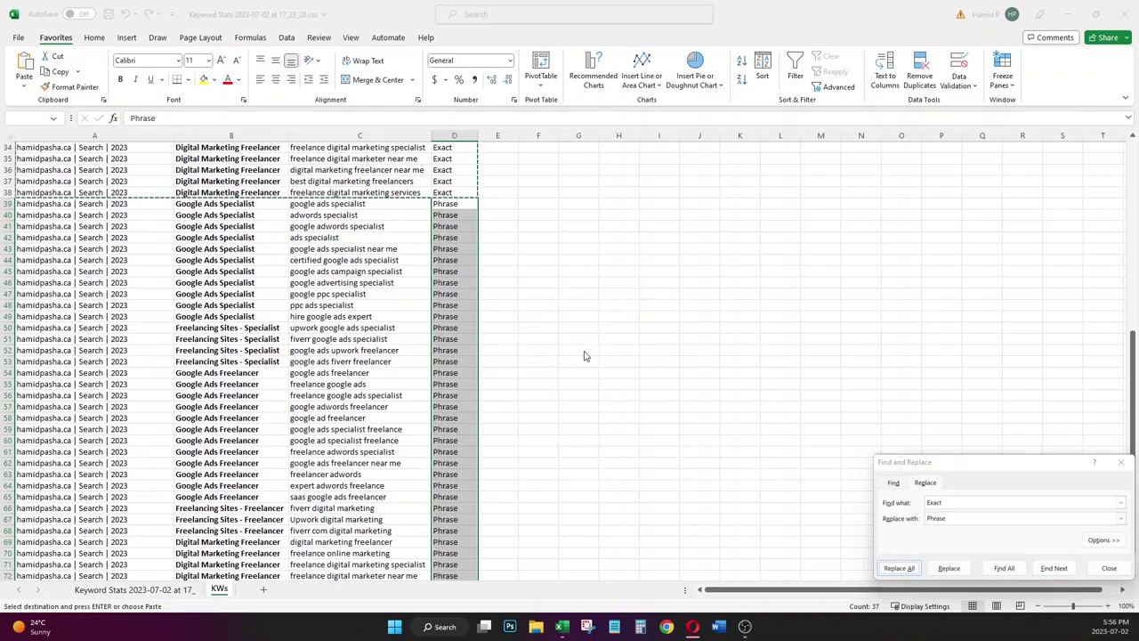
{"action": "left_click", "coordinate": [1109, 568]}
- Review the match types of the original and duplicated keyword rows in the KWs sheet
{"action": "scroll", "coordinate": [350, 334], "scroll_direction": "up", "scroll_amount": 6}
{"action": "scroll", "coordinate": [349, 333], "scroll_direction": "up", "scroll_amount": 5}
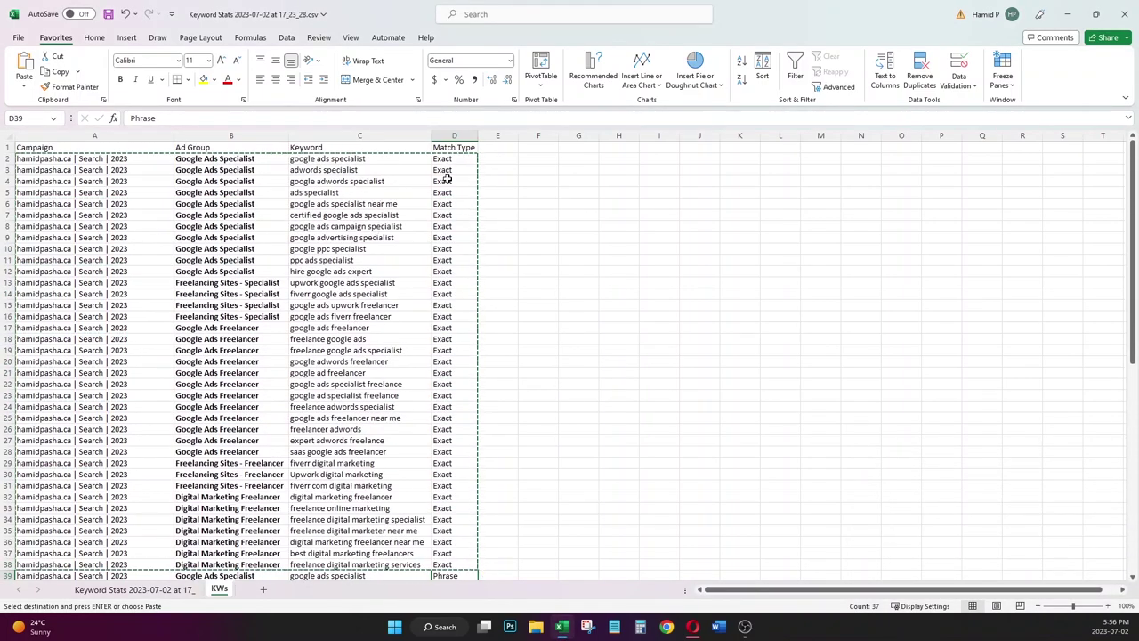
{"action": "scroll", "coordinate": [418, 209], "scroll_direction": "down", "scroll_amount": 8}
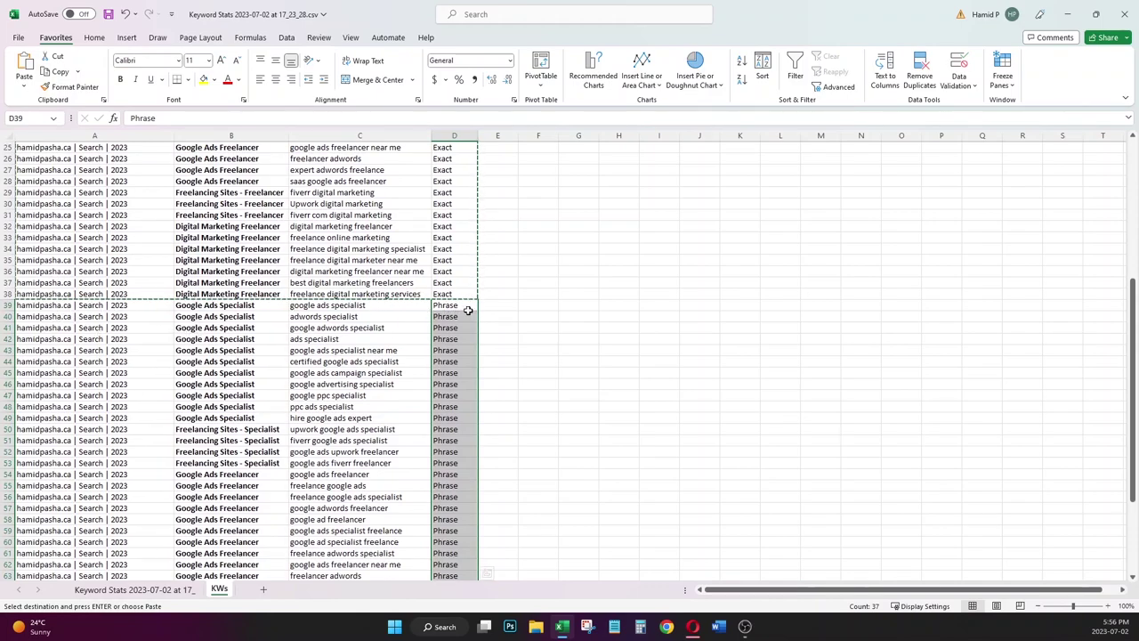
{"action": "scroll", "coordinate": [476, 289], "scroll_direction": "up", "scroll_amount": 8}
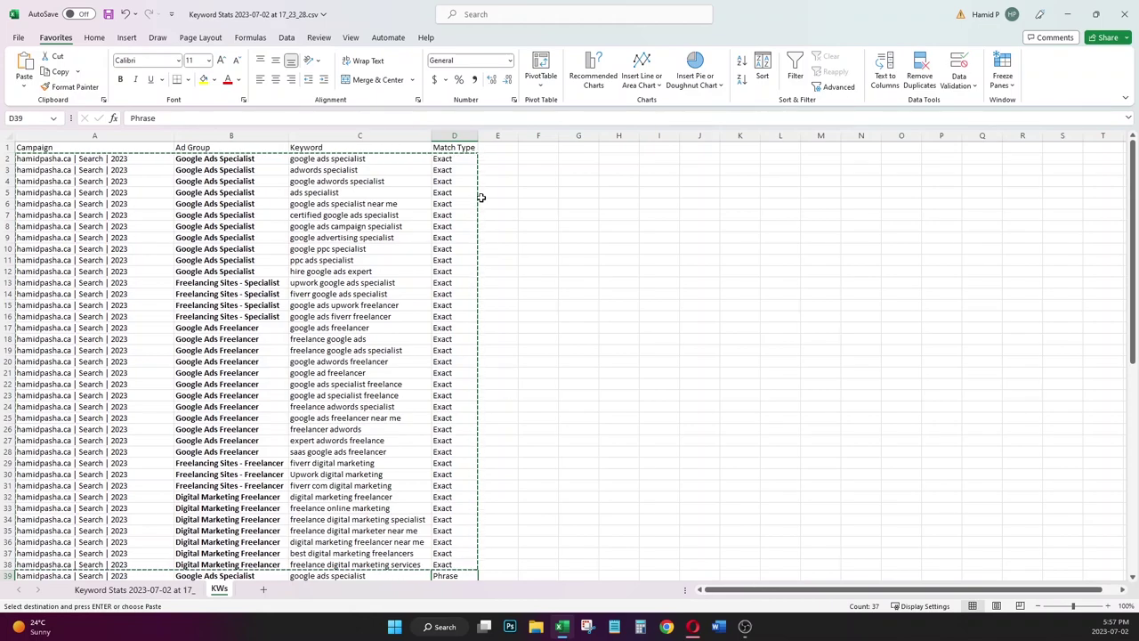
{"action": "scroll", "coordinate": [480, 197], "scroll_direction": "down", "scroll_amount": 9}
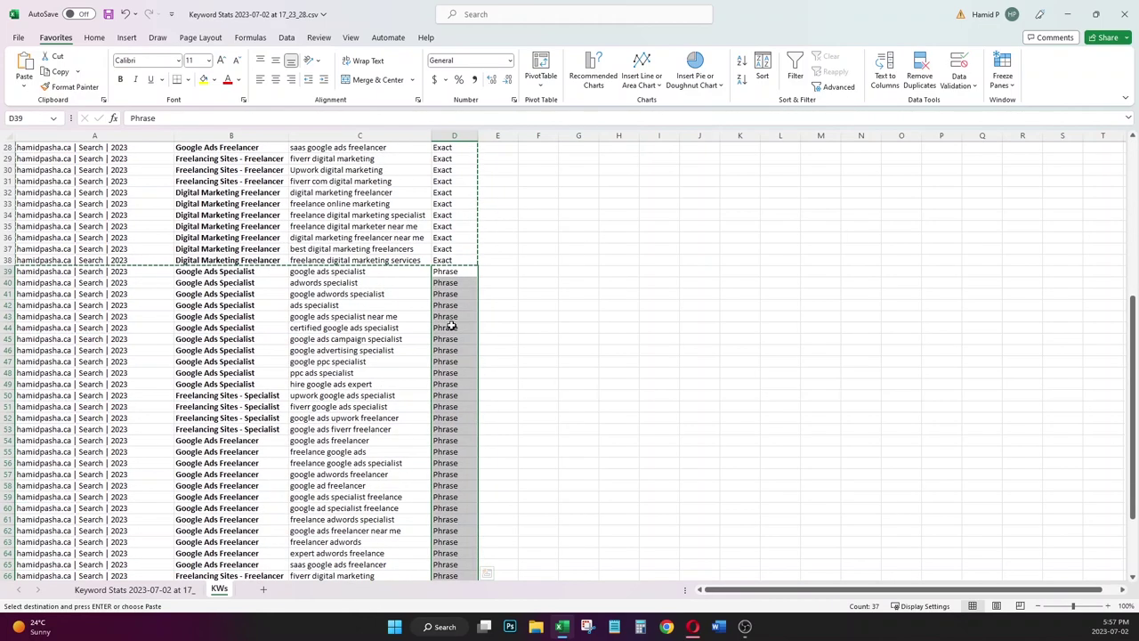
{"action": "scroll", "coordinate": [452, 326], "scroll_direction": "up", "scroll_amount": 9}
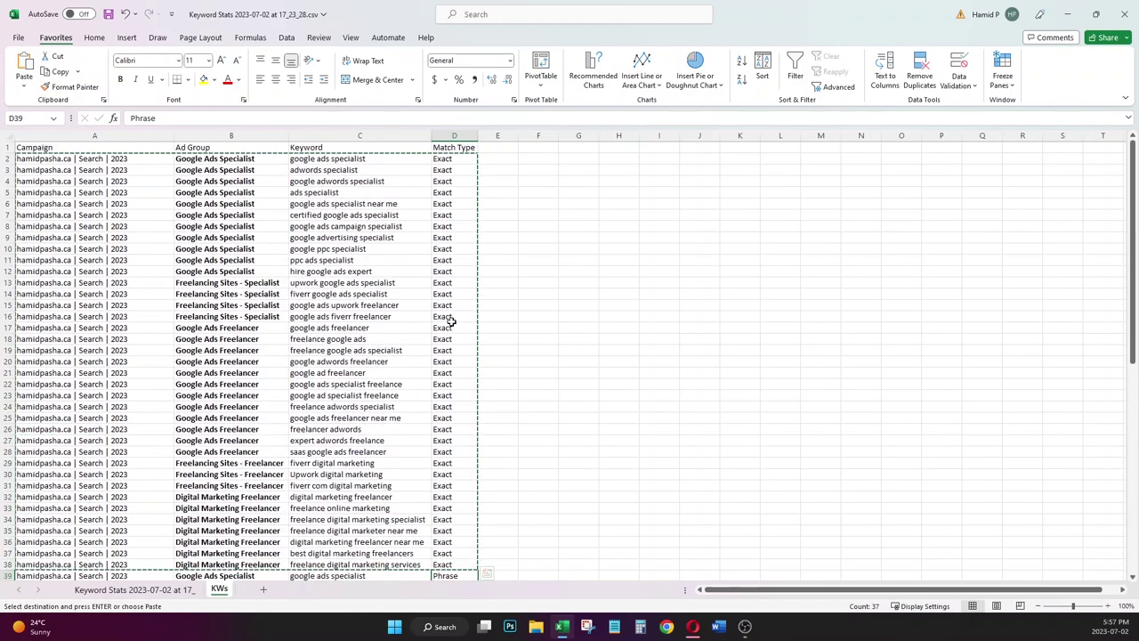
{"action": "left_click", "coordinate": [409, 238]}
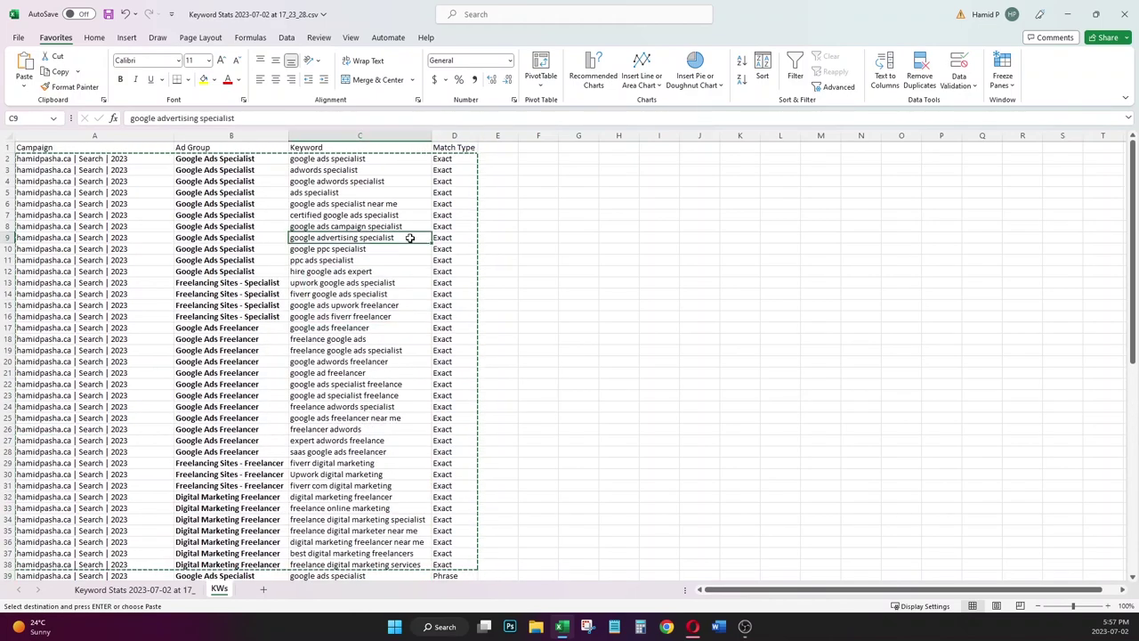
- Clear the copy marquee and make the header row of the KWs sheet bold
{"action": "left_click", "coordinate": [508, 398]}
{"action": "key", "text": "Escape"}
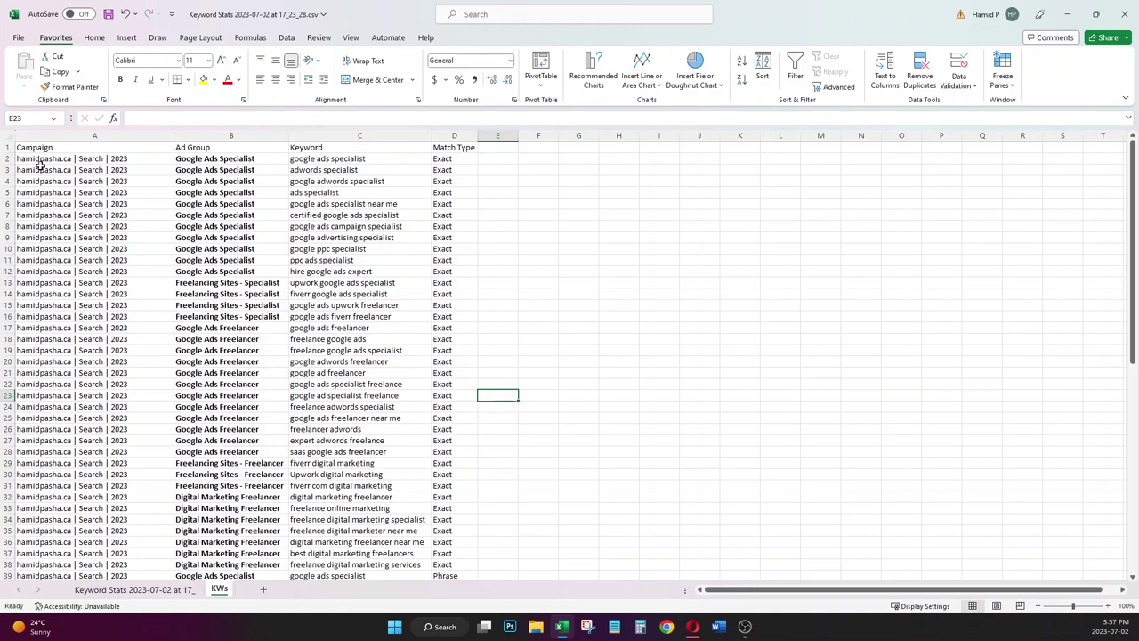
{"action": "left_click", "coordinate": [7, 147]}
{"action": "key", "text": "ctrl+b"}
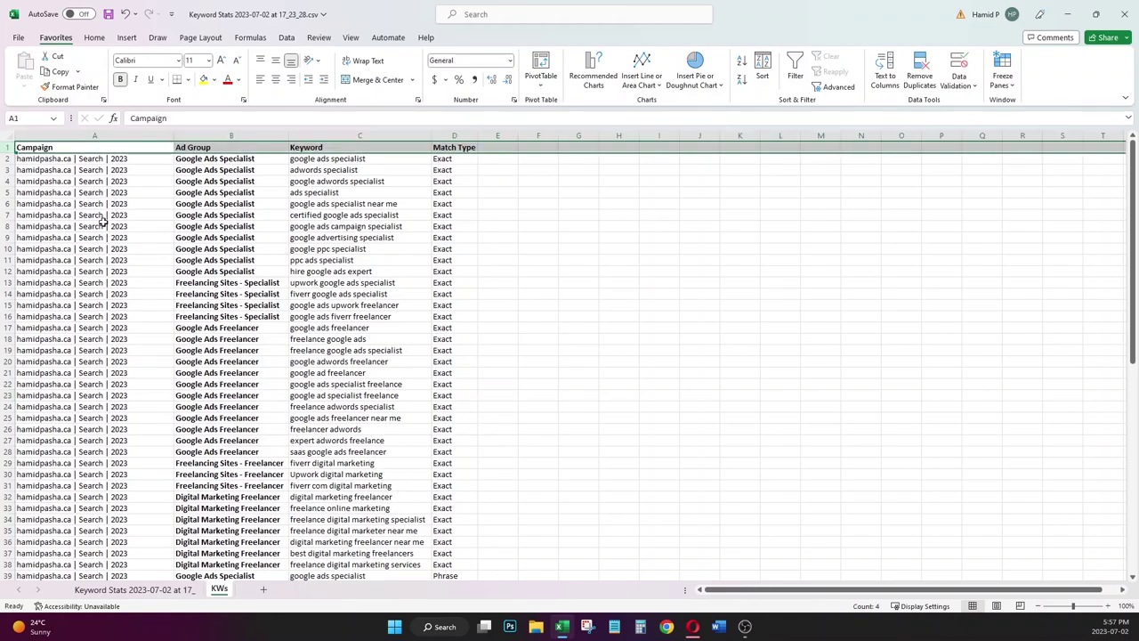
- Add a new sheet after KWs and name it RSAs
{"action": "left_click", "coordinate": [264, 589]}
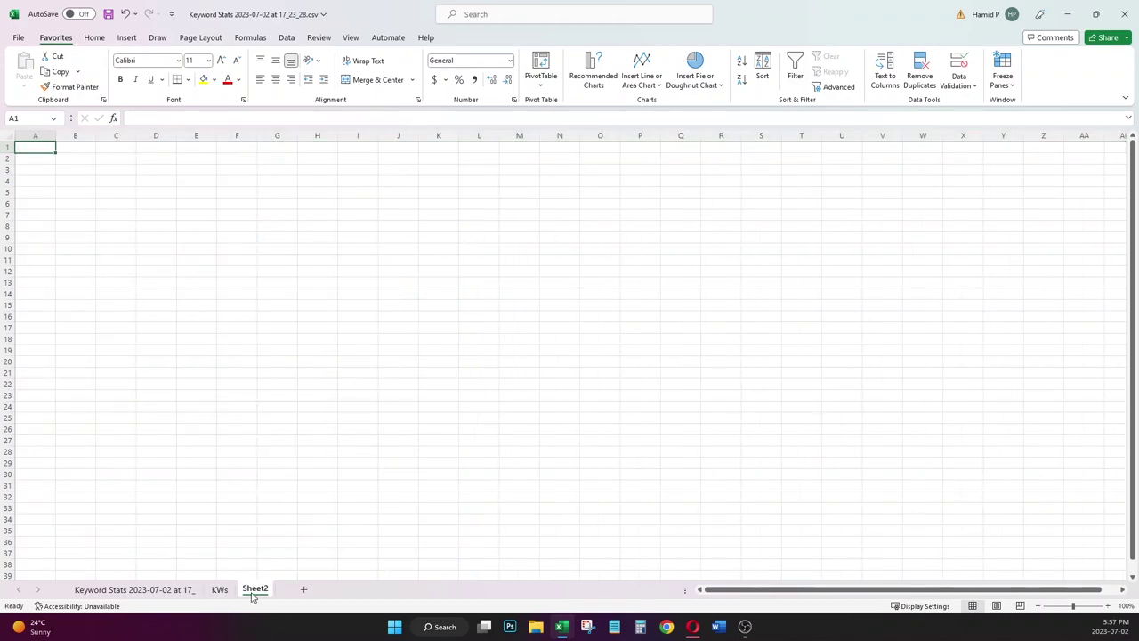
{"action": "double_click", "coordinate": [253, 593]}
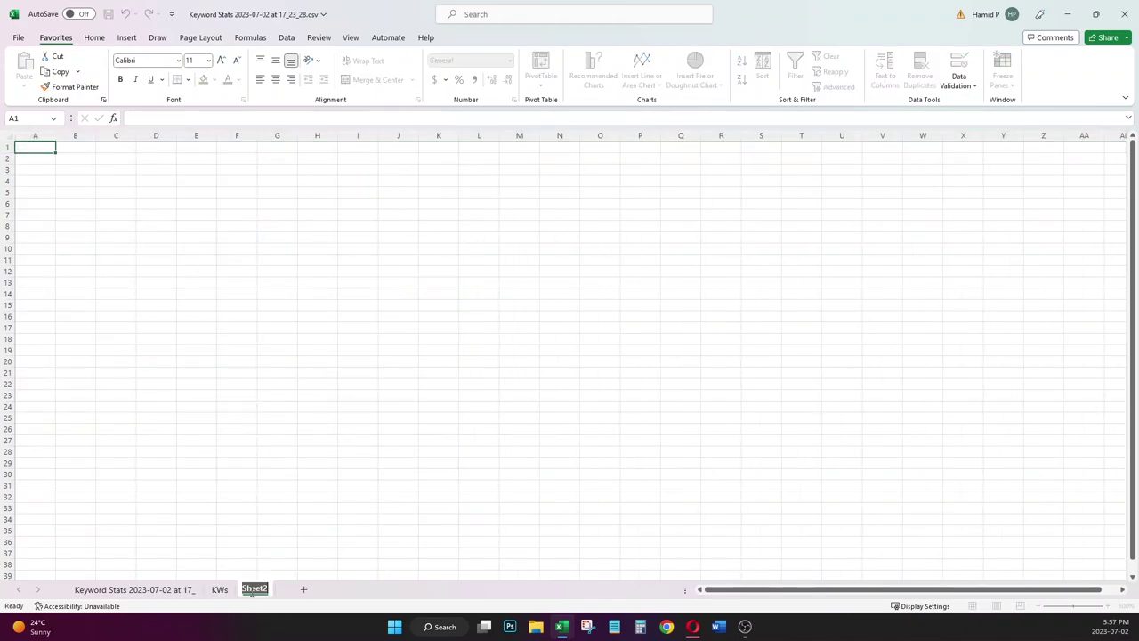
{"action": "type", "text": "RSAs"}
{"action": "key", "text": "Return"}
- Enter the column headers Campaign, Ad Group and Headline 1 in cells A1 to C1 of the RSAs sheet
{"action": "left_click", "coordinate": [39, 148]}
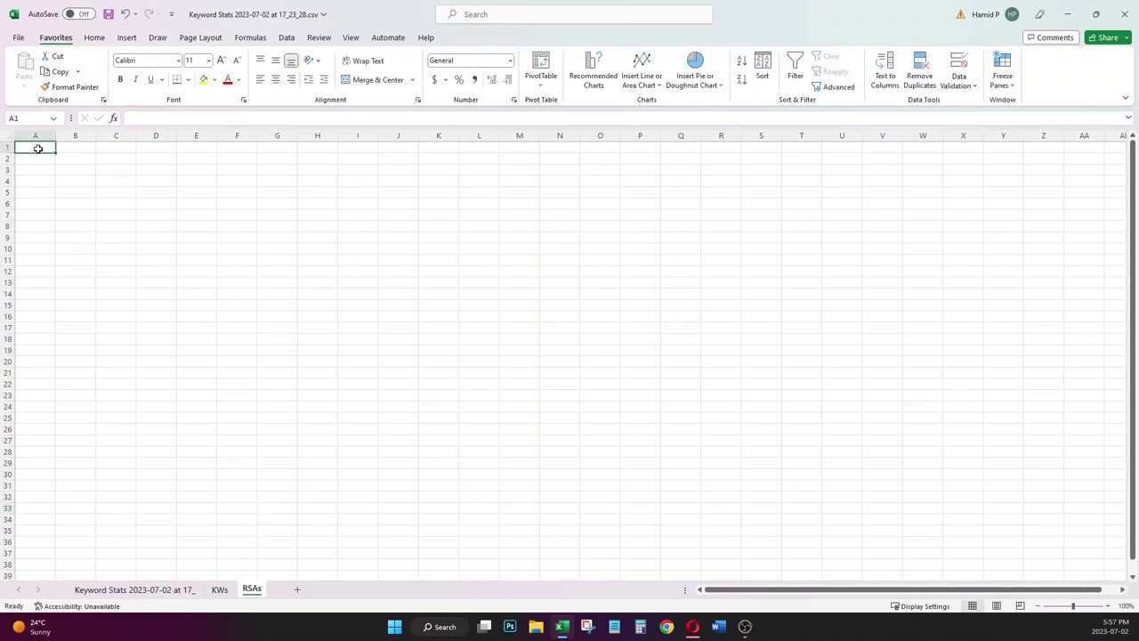
{"action": "type", "text": "Campaign"}
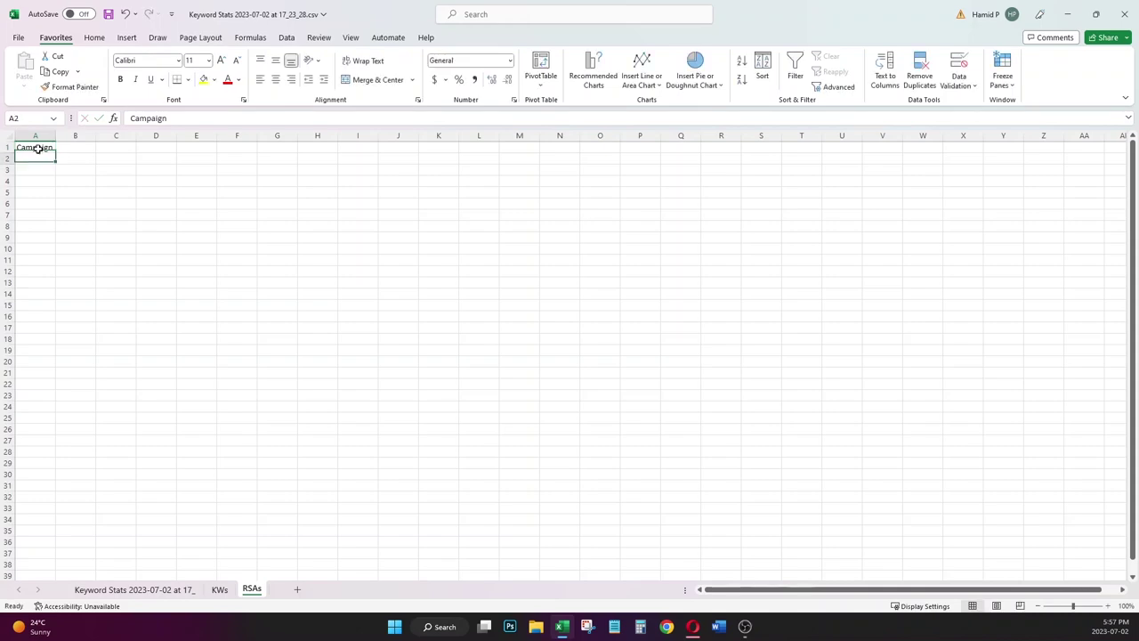
{"action": "left_click", "coordinate": [65, 147]}
{"action": "type", "text": "Ad Group"}
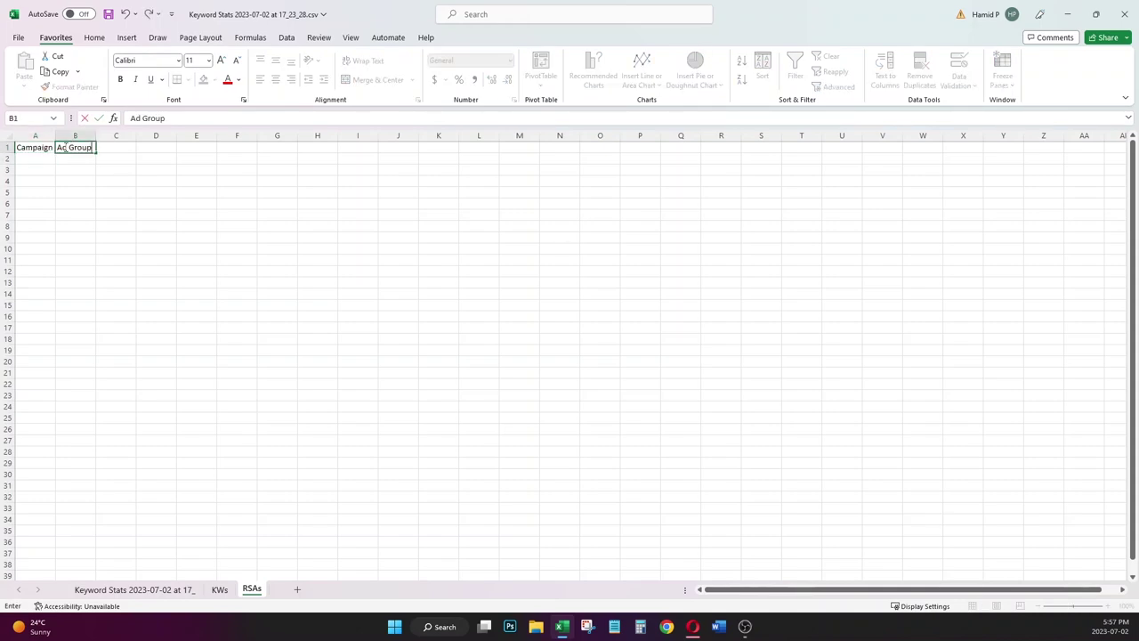
{"action": "left_click", "coordinate": [64, 145]}
{"action": "left_click", "coordinate": [119, 145]}
{"action": "type", "text": "Hed"}
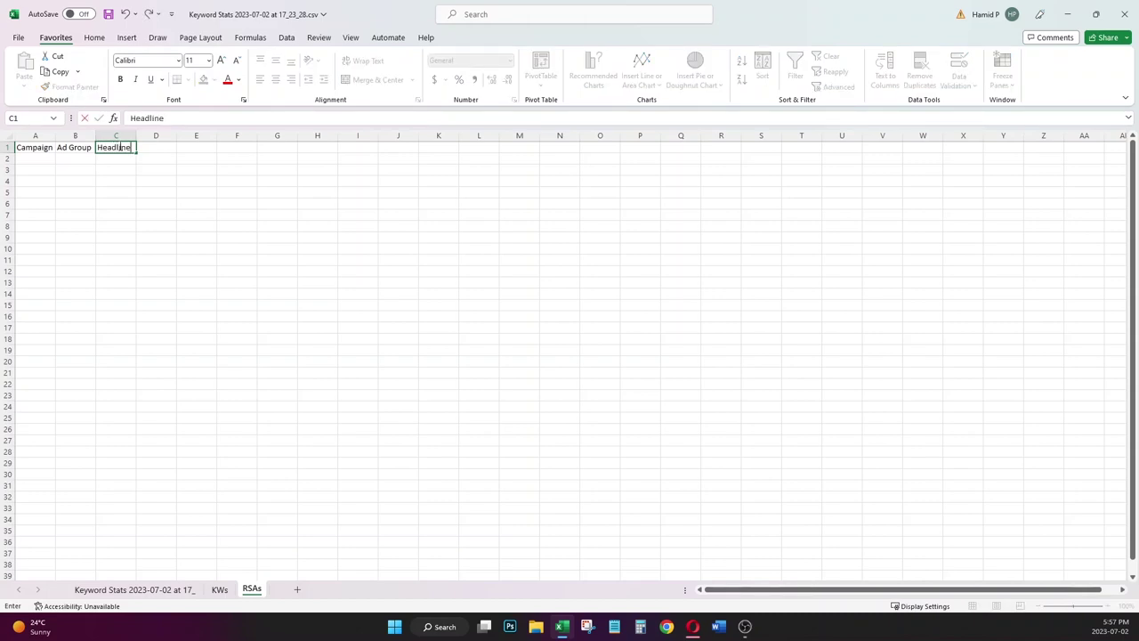
{"action": "key", "text": "Return"}
- Copy the Headline 1 header into cells D1 and E1
{"action": "left_click", "coordinate": [129, 147]}
{"action": "key", "text": "ctrl+c"}
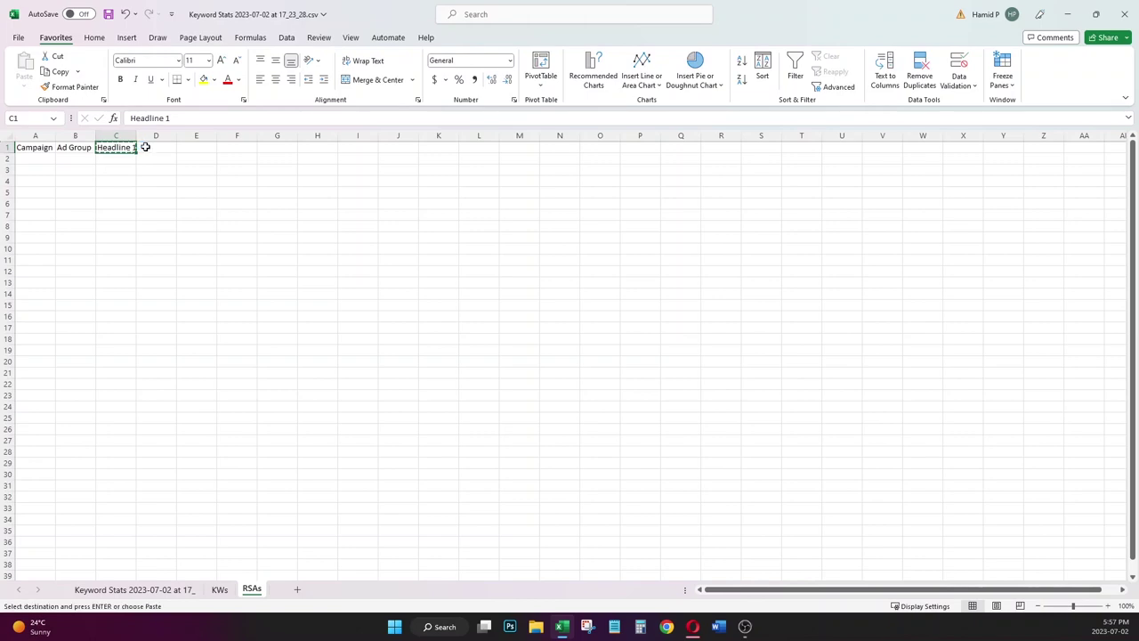
{"action": "left_click", "coordinate": [156, 147]}
{"action": "key", "text": "ctrl+v"}
{"action": "left_click", "coordinate": [189, 146]}
{"action": "key", "text": "ctrl+v"}
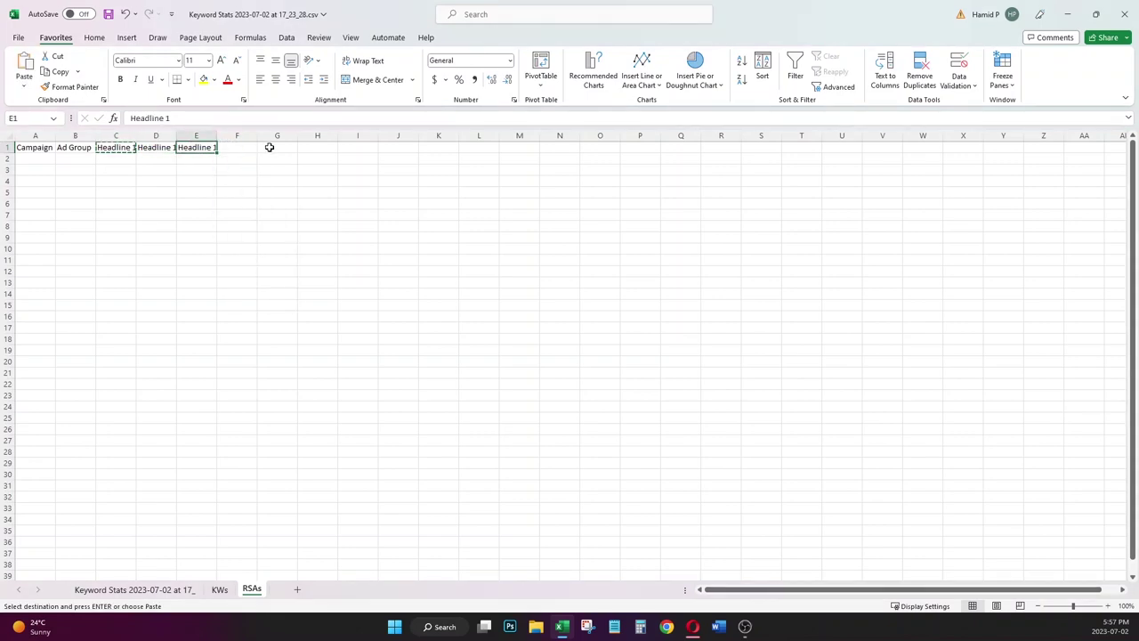
- Fill the headline headers as a series from C1 up to Headline 15 in Q1 and autofit all column widths
{"action": "left_click", "coordinate": [115, 147]}
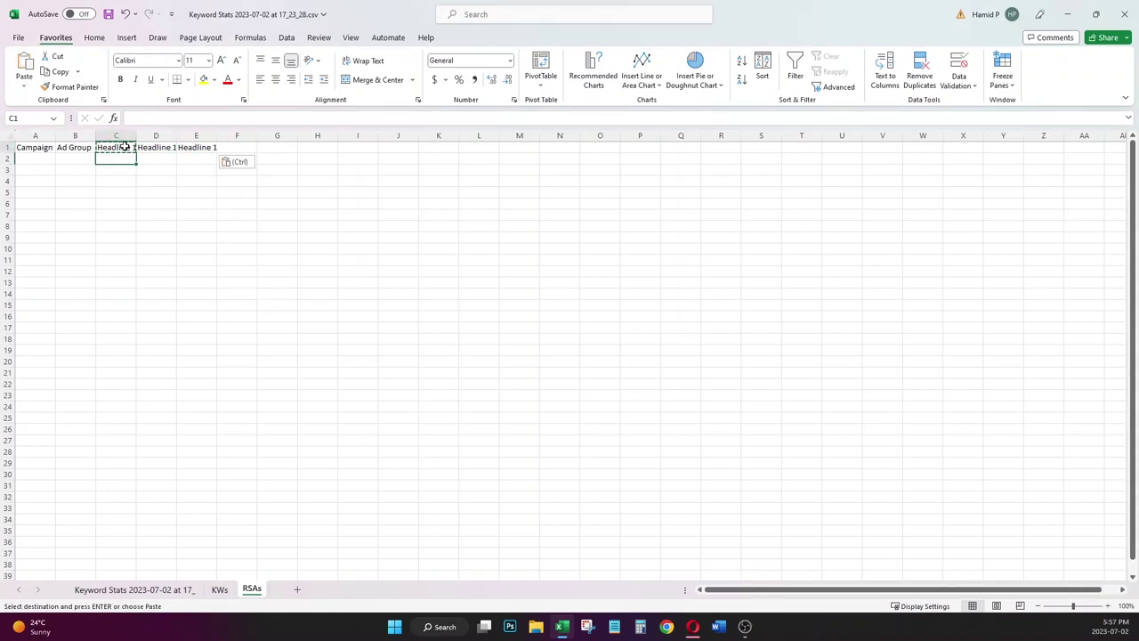
{"action": "left_click_drag", "start_coordinate": [136, 152], "coordinate": [681, 153]}
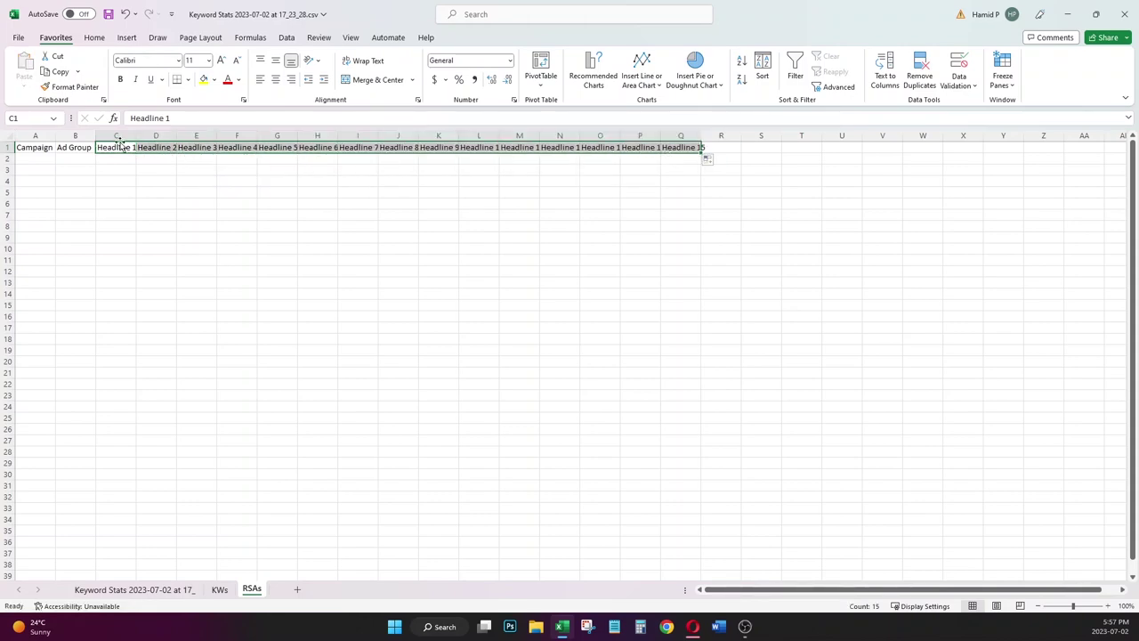
{"action": "left_click", "coordinate": [11, 134]}
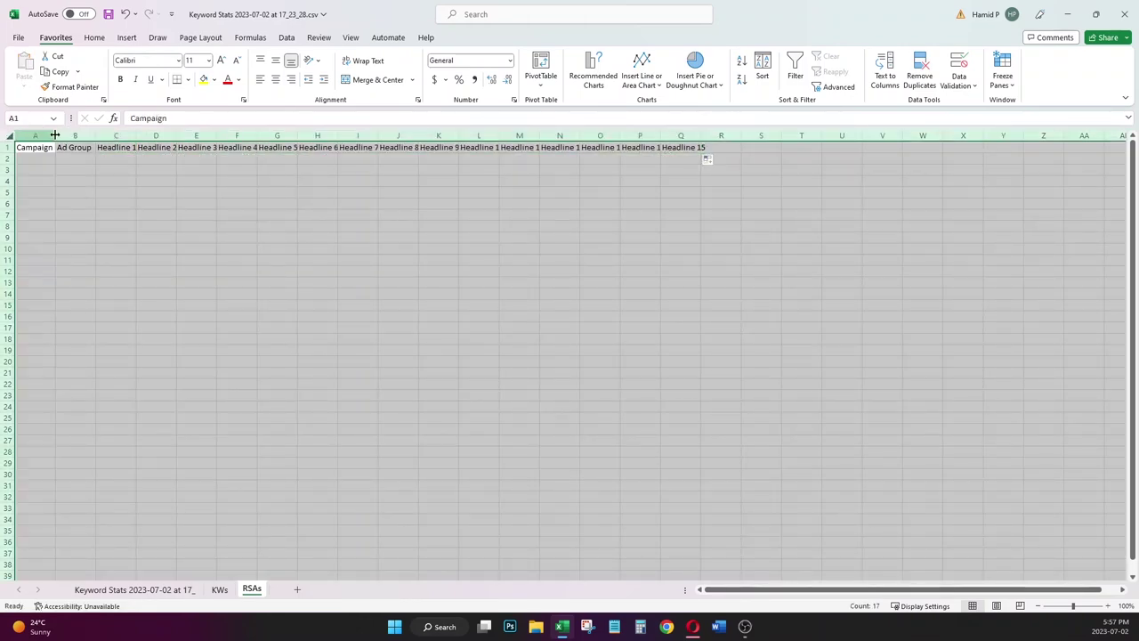
{"action": "double_click", "coordinate": [54, 134]}
{"action": "left_click", "coordinate": [108, 169]}
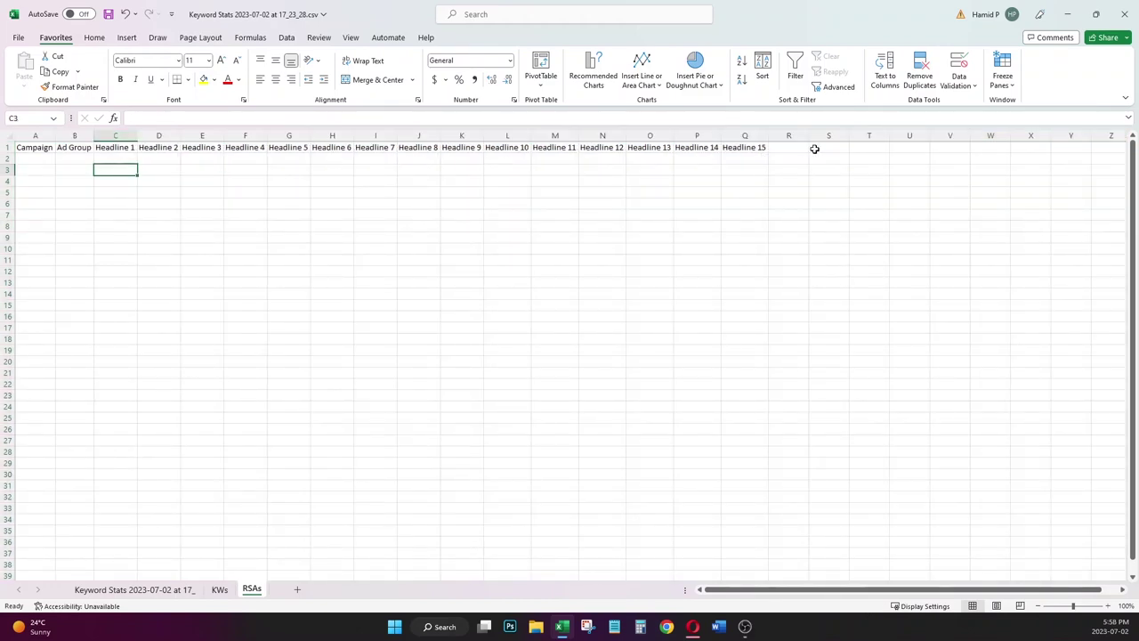
- Clear the Headline 12 to Headline 15 headers from row 1 of the RSAs sheet
{"action": "left_click_drag", "start_coordinate": [594, 148], "coordinate": [773, 149]}
{"action": "key", "text": "Delete"}
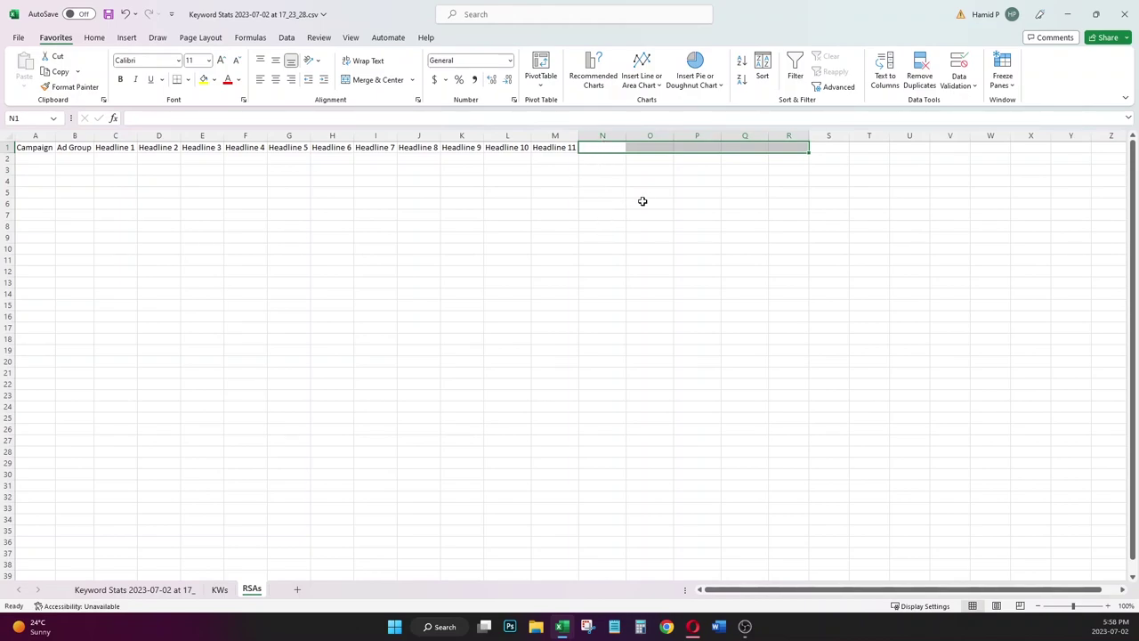
- From the google ads specialist search results in the Opera browser, copy the Twirling Umbrellas ad's description line
{"action": "left_click", "coordinate": [174, 593]}
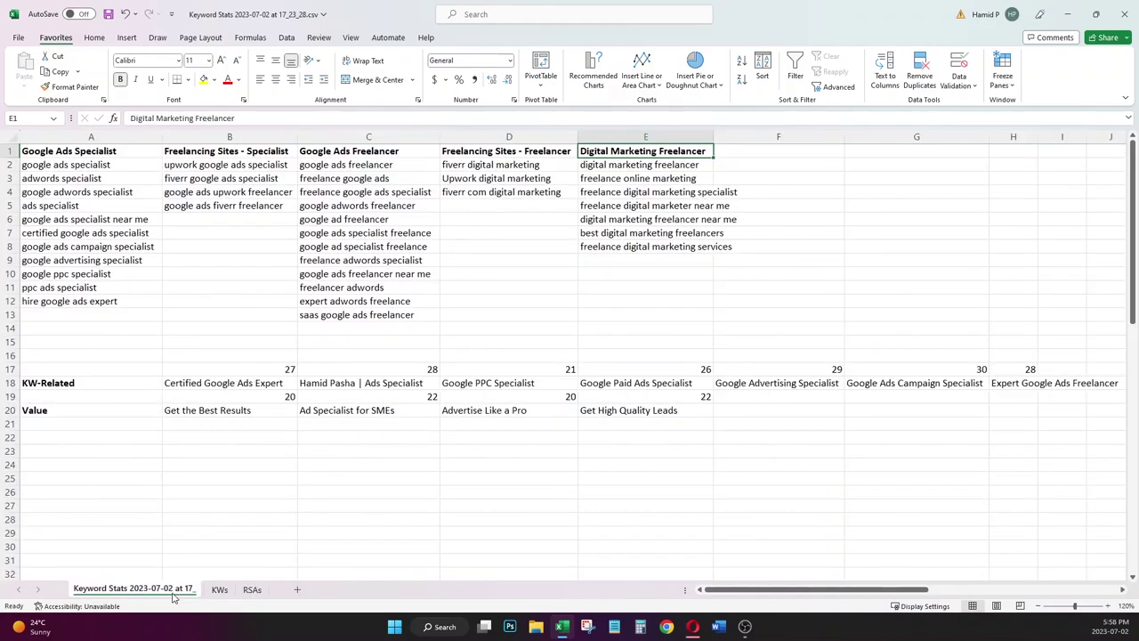
{"action": "left_click", "coordinate": [80, 451]}
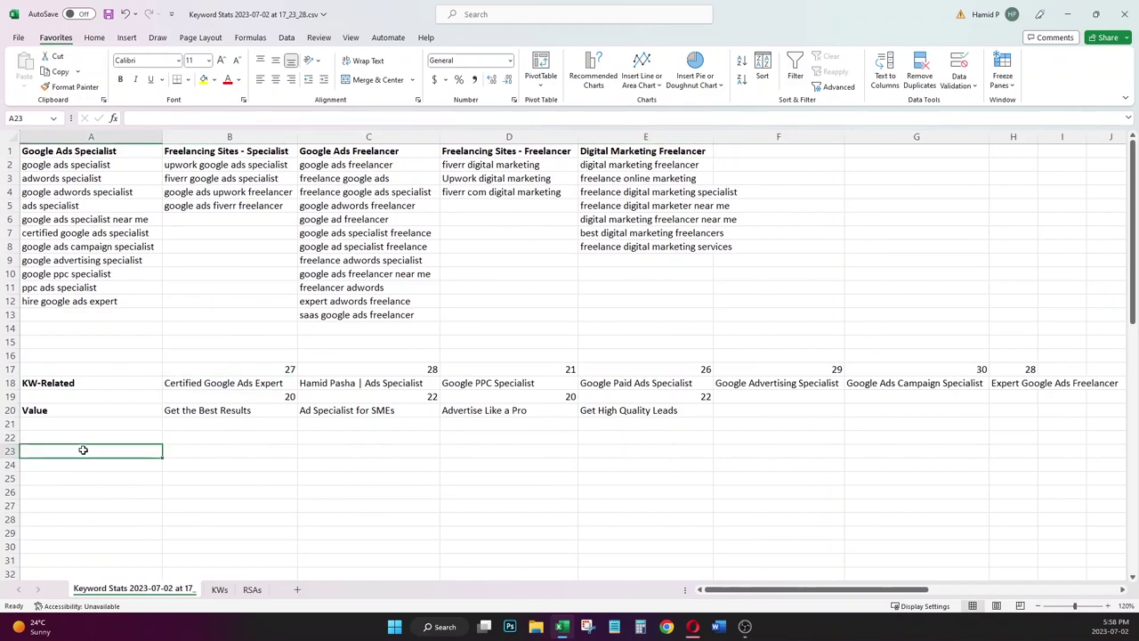
{"action": "left_click", "coordinate": [693, 629]}
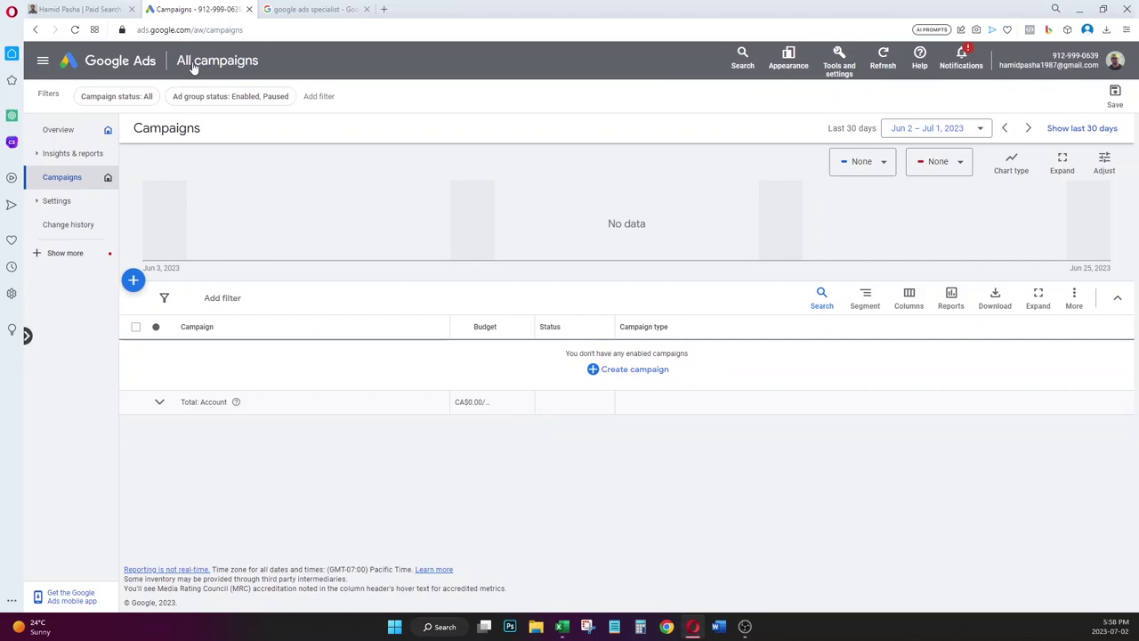
{"action": "left_click", "coordinate": [311, 9]}
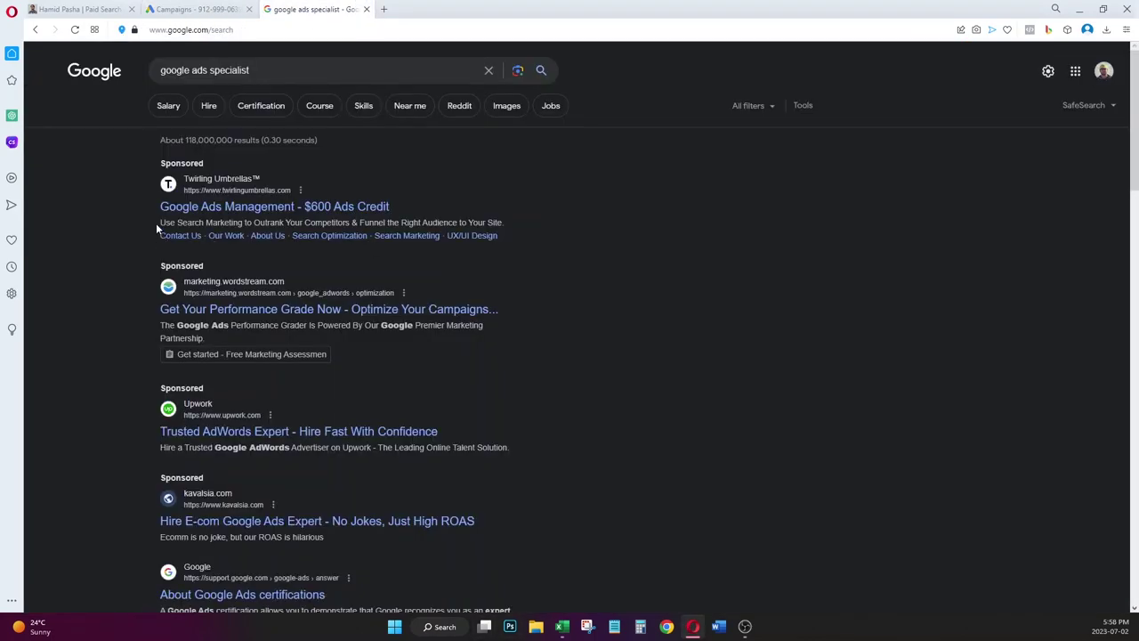
{"action": "left_click_drag", "start_coordinate": [156, 229], "coordinate": [568, 223]}
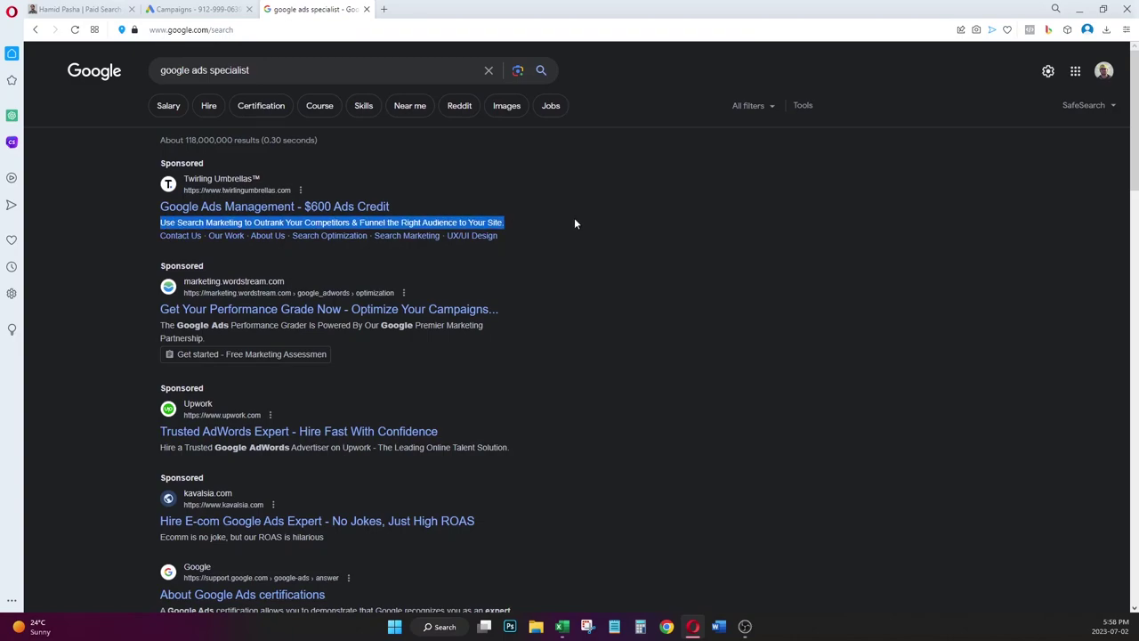
{"action": "left_click", "coordinate": [699, 231]}
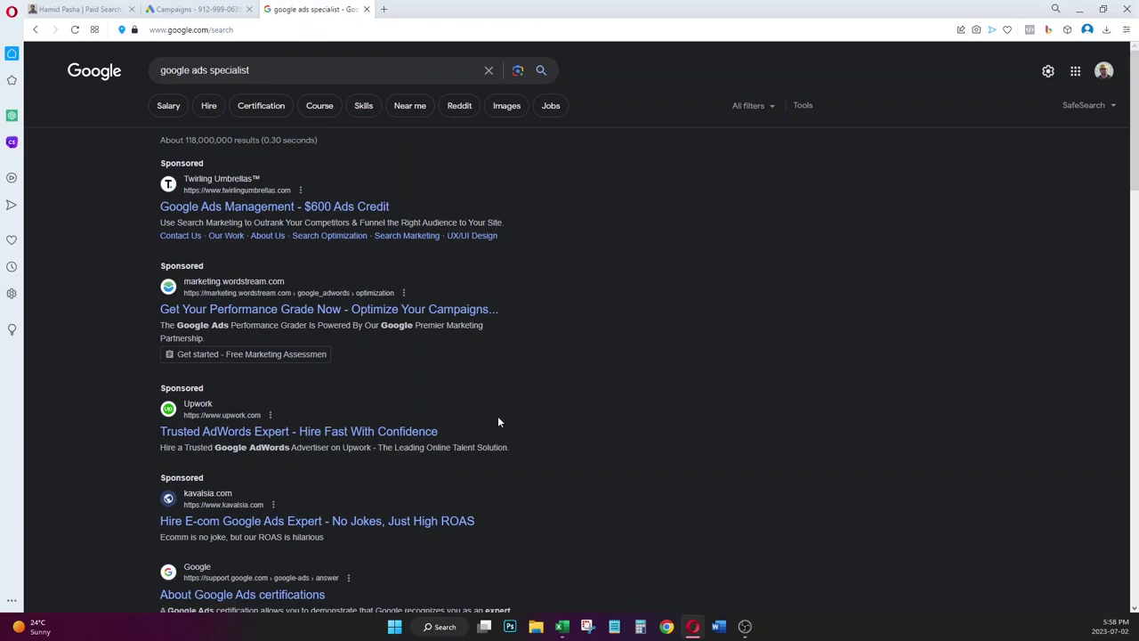
{"action": "left_click_drag", "start_coordinate": [511, 223], "coordinate": [161, 226]}
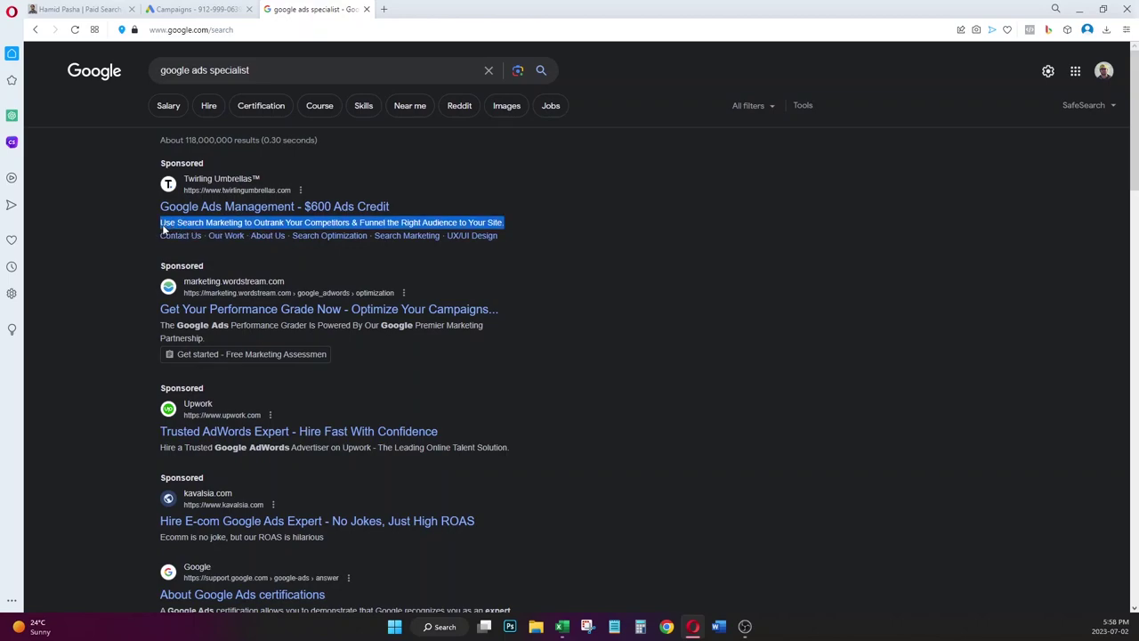
{"action": "left_click", "coordinate": [332, 201]}
{"action": "left_click_drag", "start_coordinate": [515, 228], "coordinate": [163, 232]}
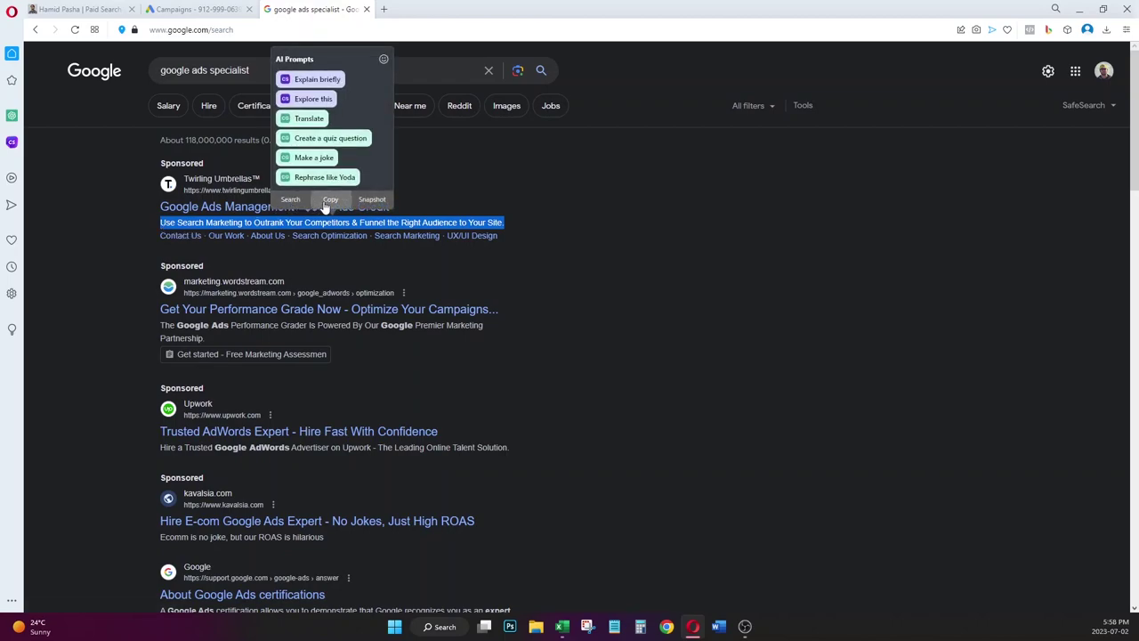
{"action": "left_click", "coordinate": [514, 219]}
{"action": "left_click_drag", "start_coordinate": [505, 225], "coordinate": [150, 221]}
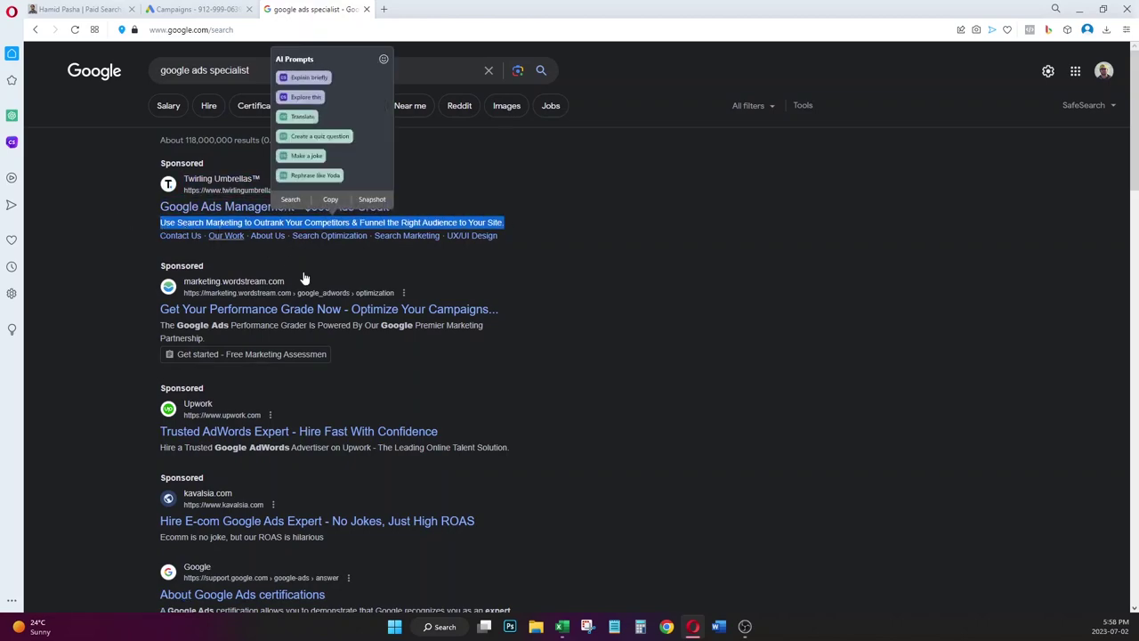
- Switch back to Excel and paste the copied ad description into cell B23 of the Keyword Stats sheet
{"action": "left_click", "coordinate": [562, 627]}
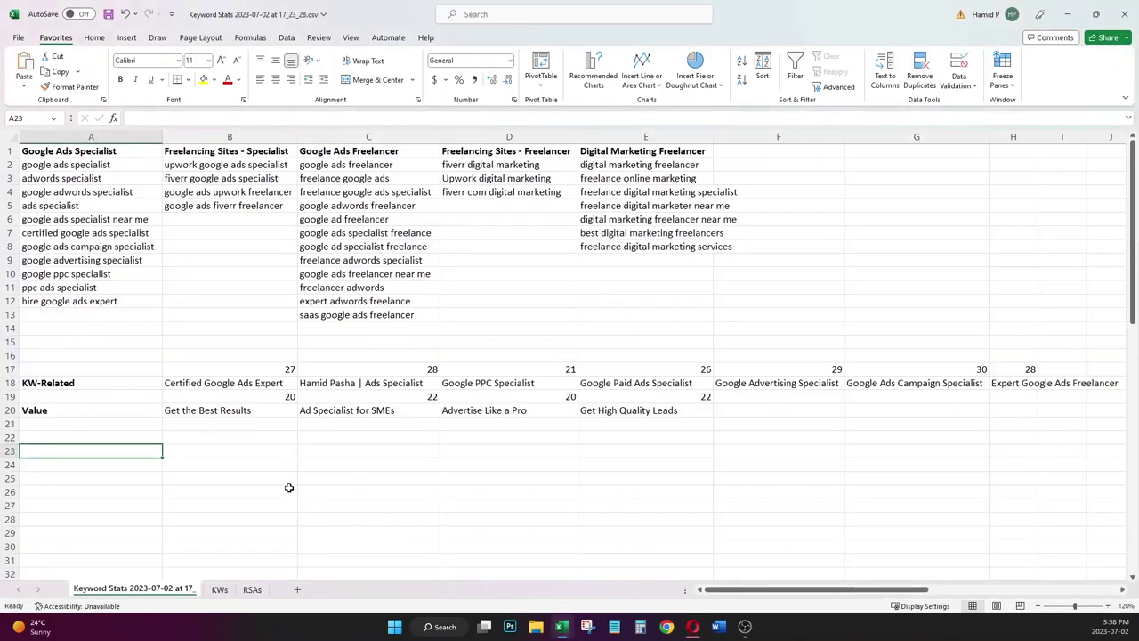
{"action": "double_click", "coordinate": [203, 452]}
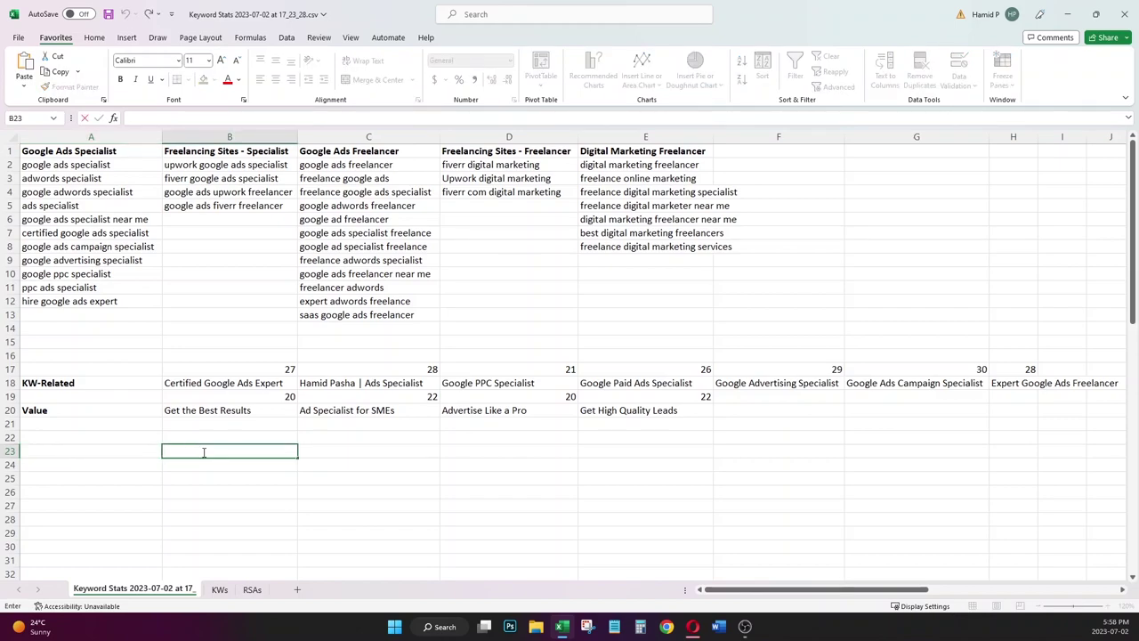
{"action": "key", "text": "ctrl+v"}
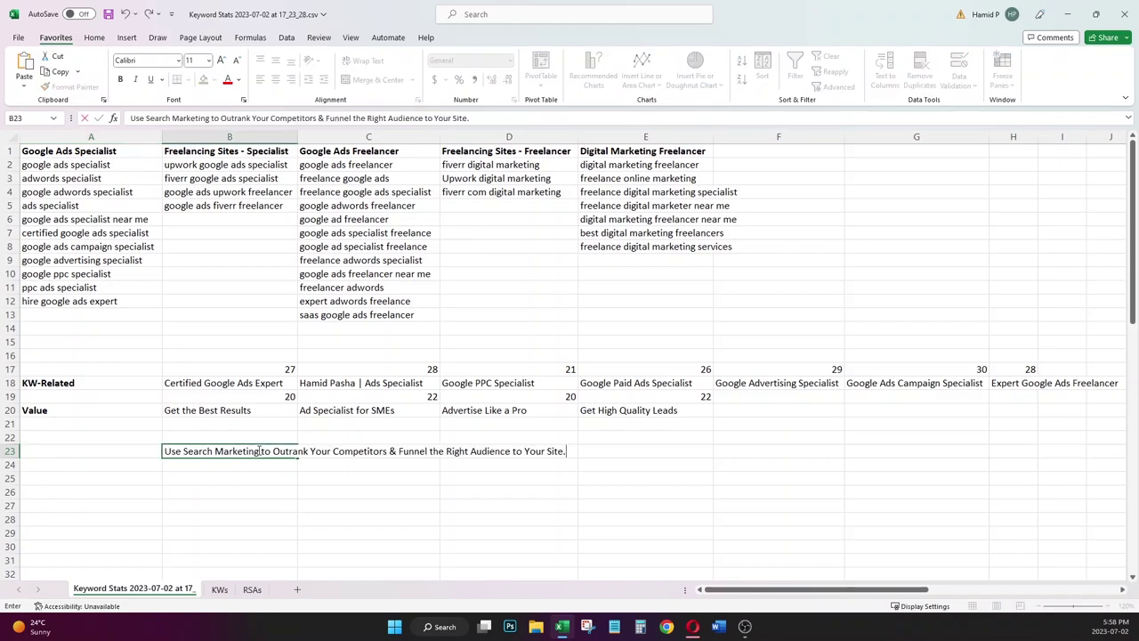
- Replace the description's opening words "Use Search Marketing to" in B23 with "I Help You Run Search Ads"
{"action": "left_click_drag", "start_coordinate": [259, 451], "coordinate": [137, 453]}
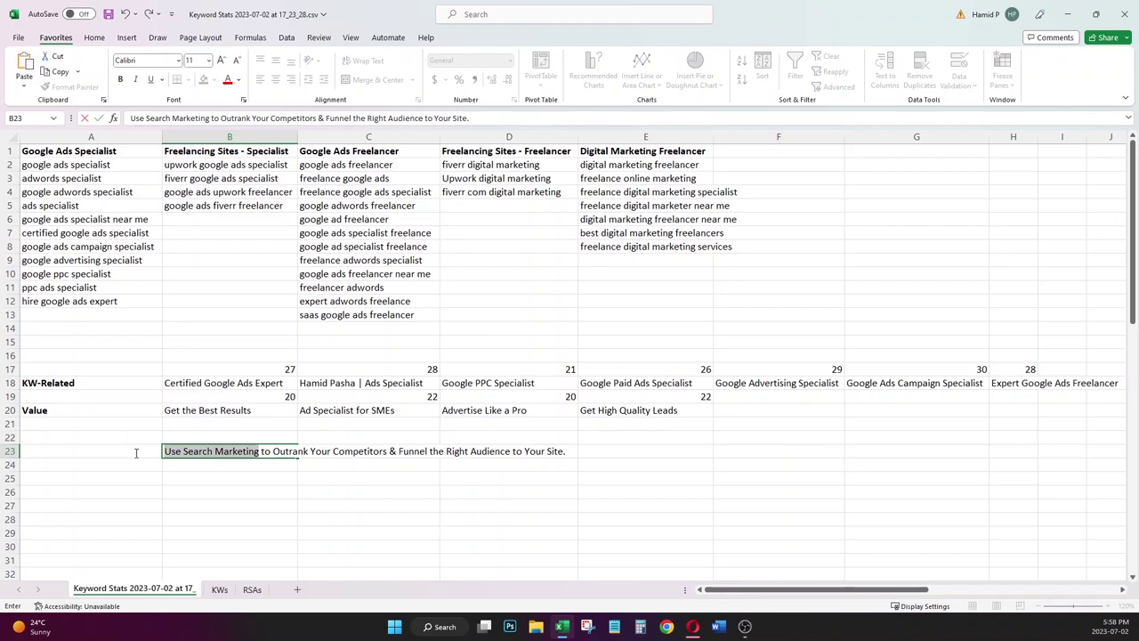
{"action": "type", "text": "I he"}
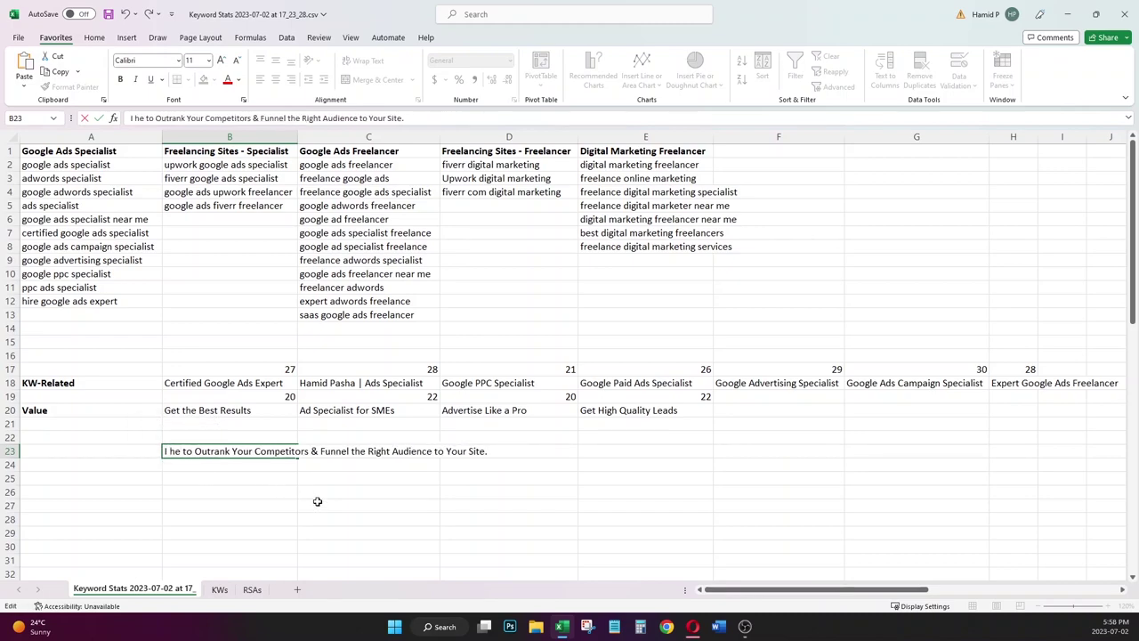
{"action": "type", "text": "l"}
{"action": "key", "text": "BackSpace"}
{"action": "key", "text": "BackSpace"}
{"action": "key", "text": "BackSpace"}
{"action": "type", "text": "Help You"}
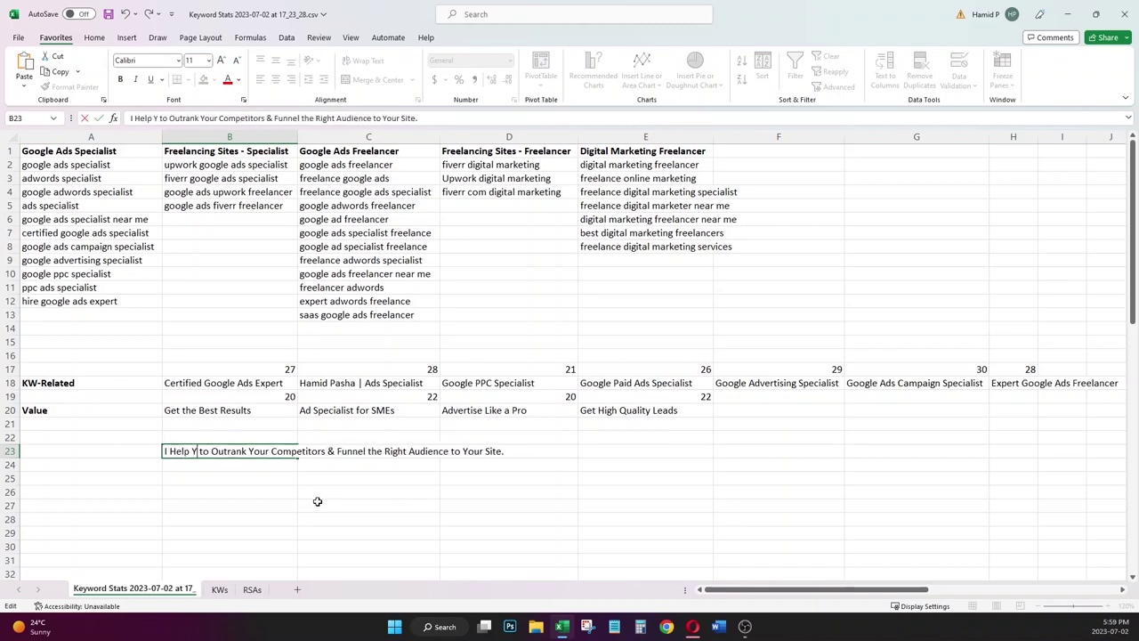
{"action": "double_click", "coordinate": [208, 453]}
{"action": "double_click", "coordinate": [215, 451]}
{"action": "key", "text": "BackSpace"}
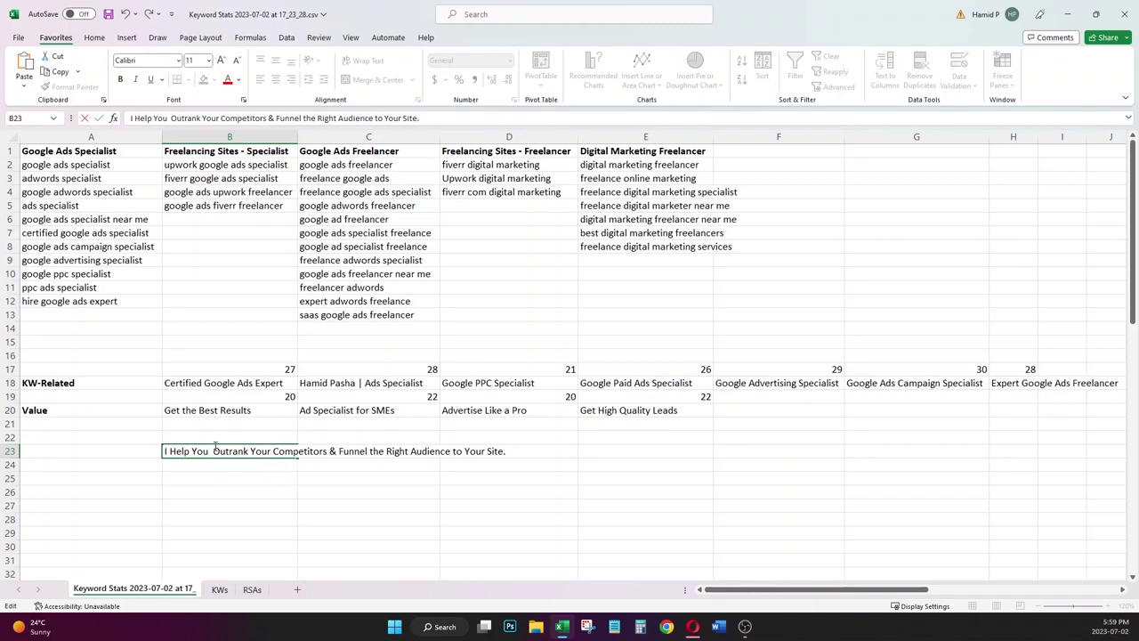
{"action": "type", "text": "Run Search "}
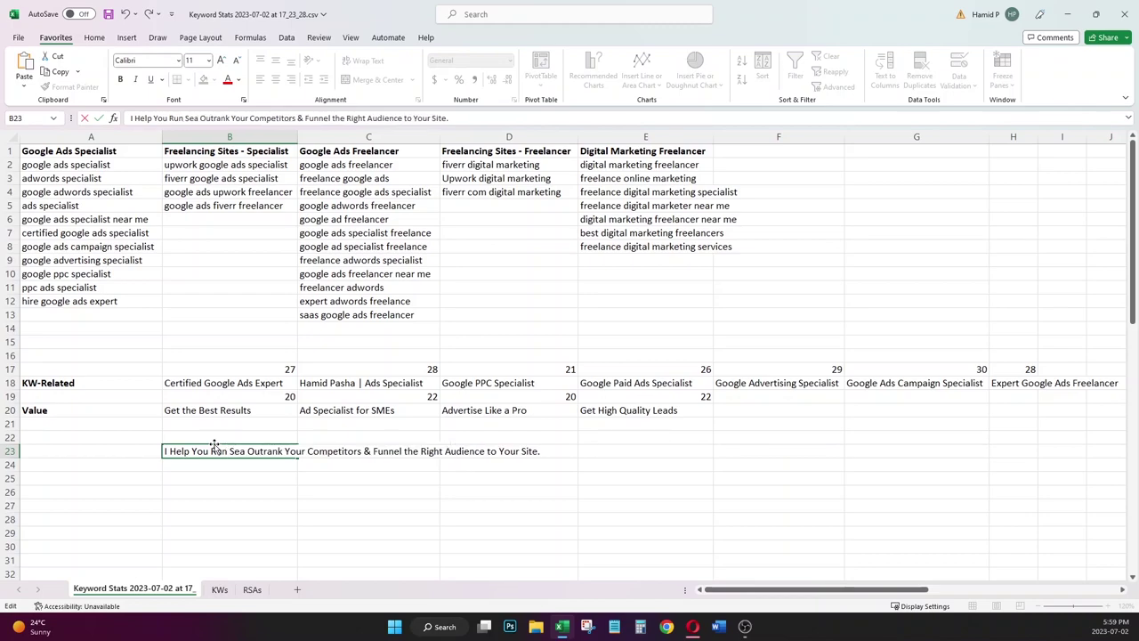
{"action": "type", "text": "Ads"}
- Enter a LEN formula in B22 that counts the characters of the description in B23
{"action": "left_click", "coordinate": [221, 435]}
{"action": "type", "text": "=len"}
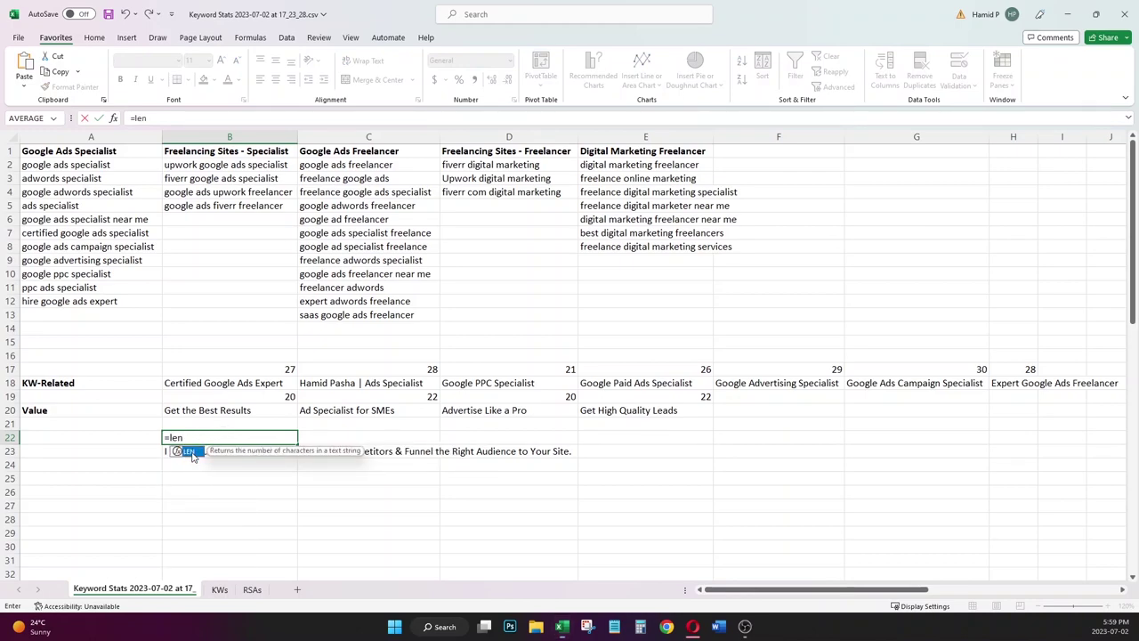
{"action": "double_click", "coordinate": [191, 451]}
{"action": "left_click", "coordinate": [164, 453]}
{"action": "key", "text": "Return"}
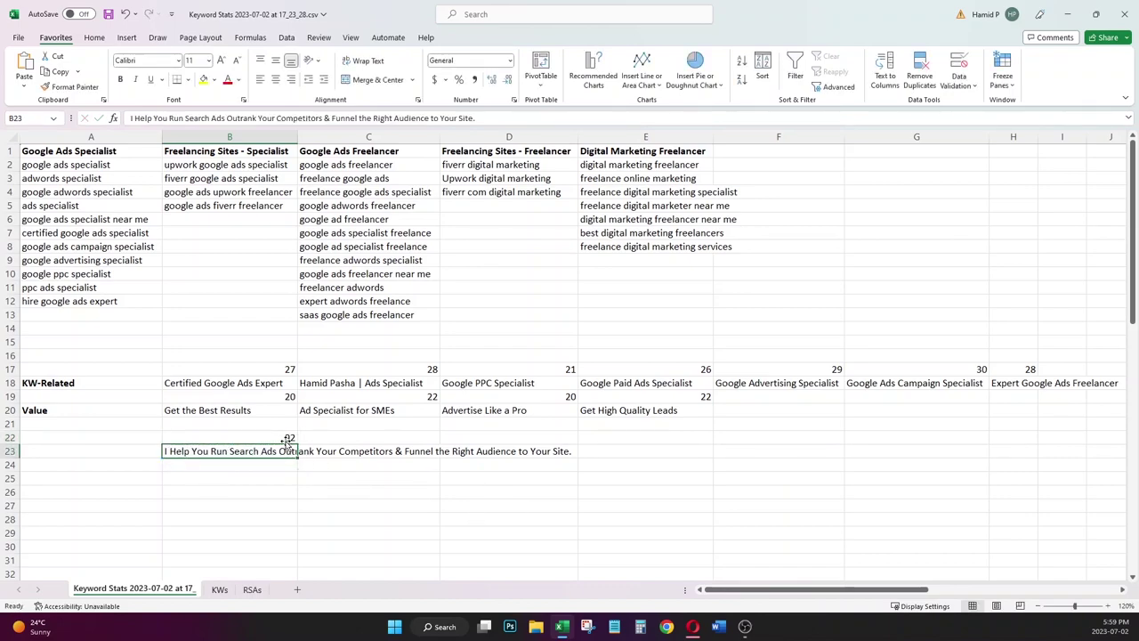
{"action": "double_click", "coordinate": [286, 438]}
{"action": "key", "text": "Escape"}
- Replace the description's ending after the ampersand in B23 with "Get the Best Results."
{"action": "left_click", "coordinate": [275, 451]}
{"action": "double_click", "coordinate": [211, 452]}
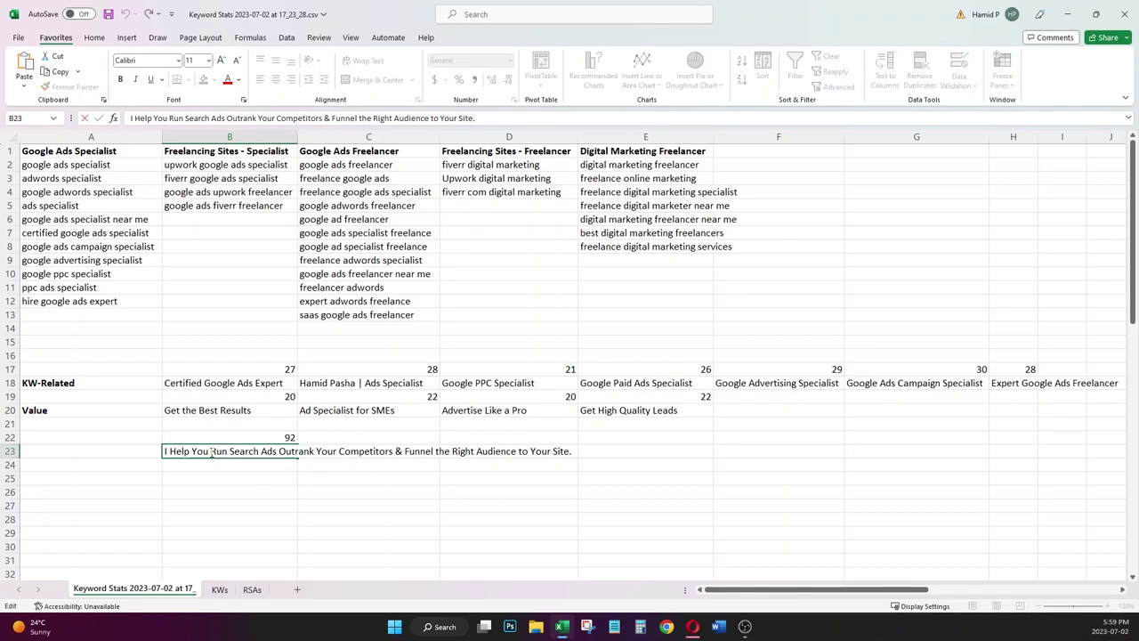
{"action": "left_click_drag", "start_coordinate": [210, 452], "coordinate": [181, 452]}
{"action": "left_click_drag", "start_coordinate": [405, 452], "coordinate": [623, 451]}
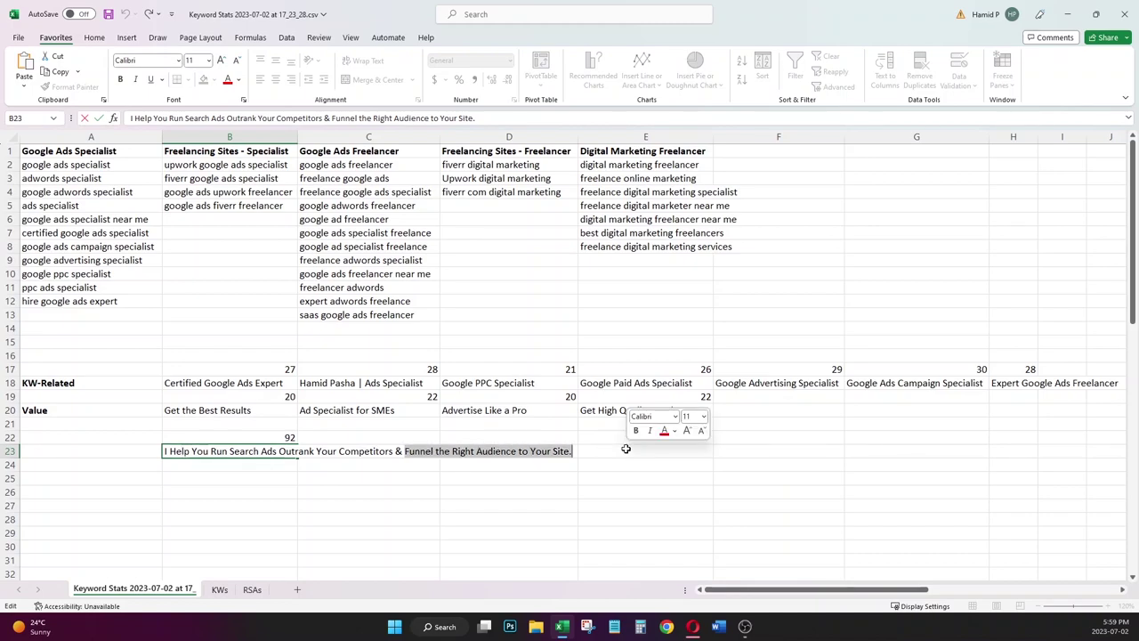
{"action": "type", "text": "Get the Best Results"}
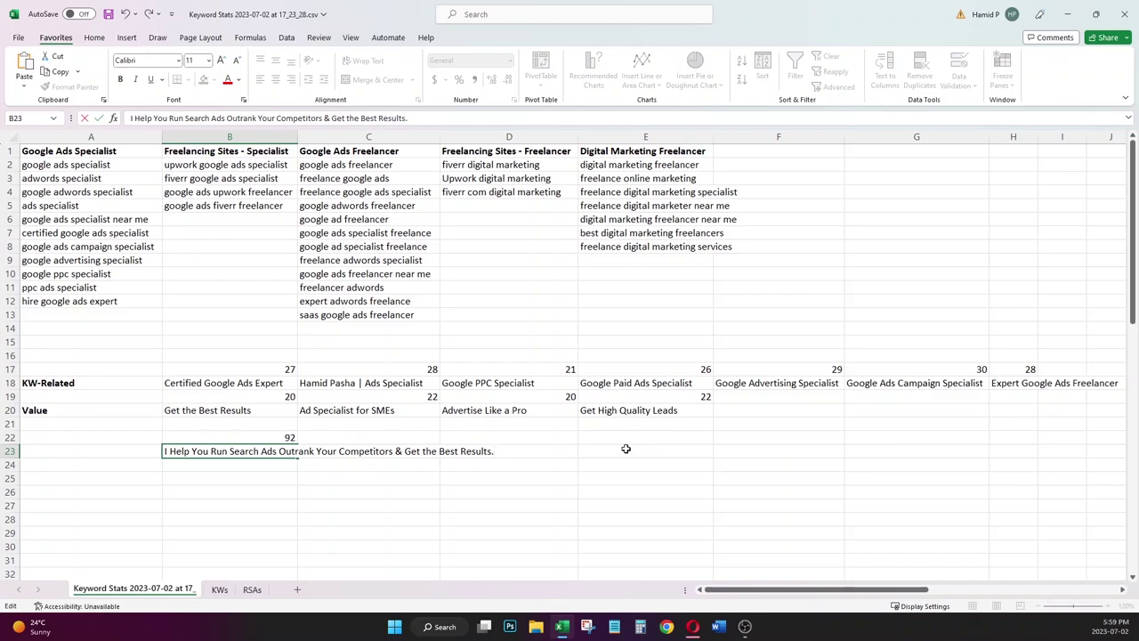
{"action": "left_click", "coordinate": [576, 477]}
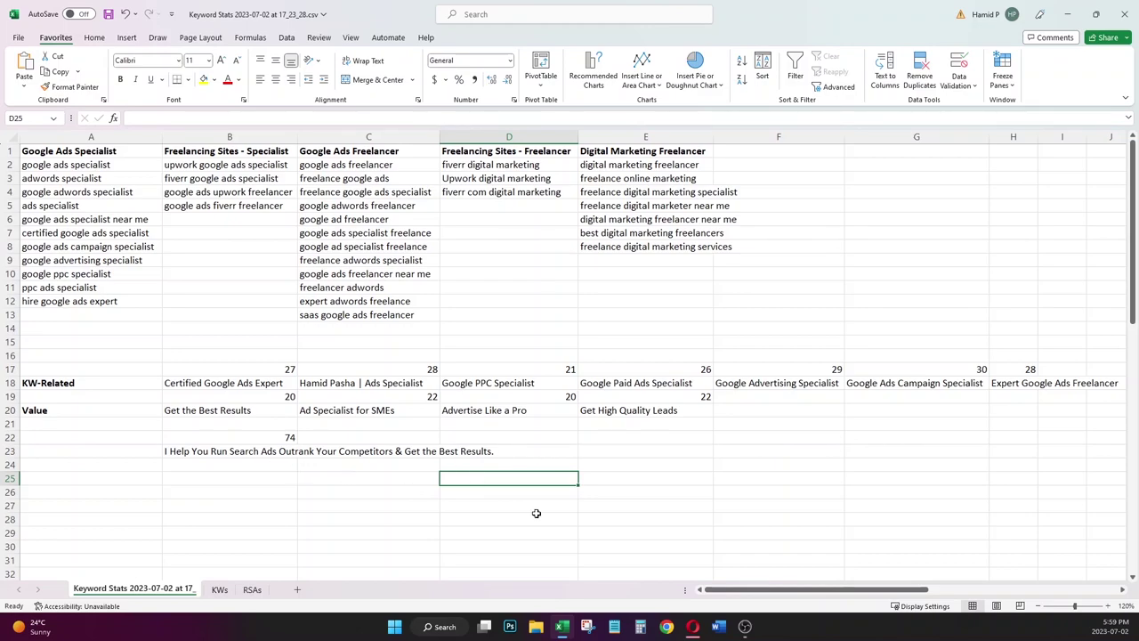
- Check the sponsored results for "google ads specialist" in the Opera browser, and back in Excel copy the LEN formula from B22 to B24
{"action": "left_click", "coordinate": [694, 628]}
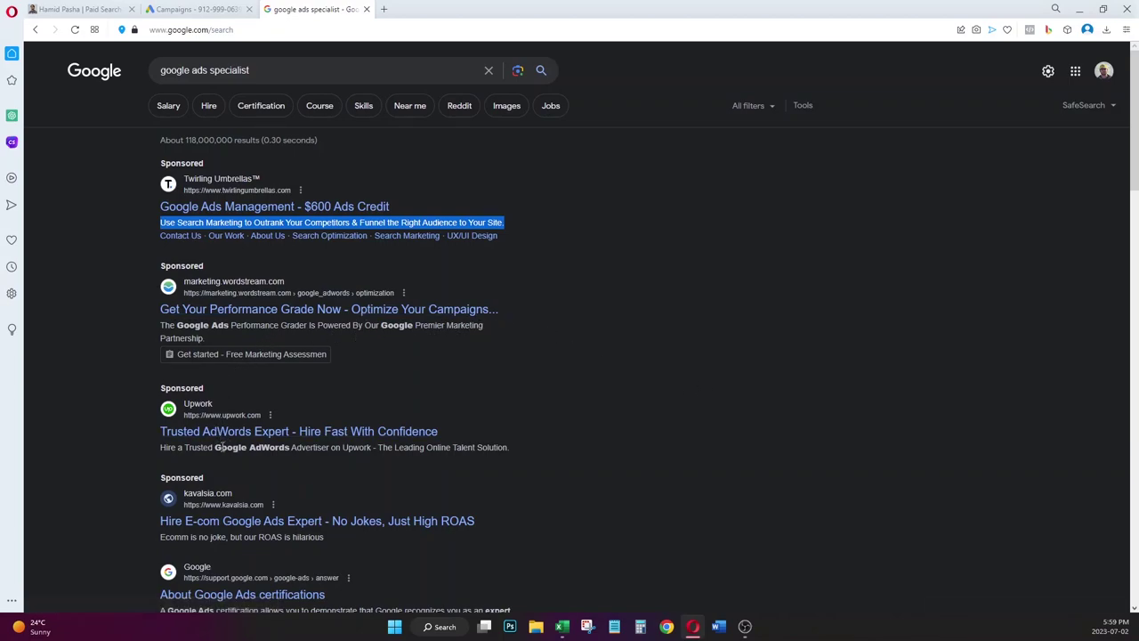
{"action": "left_click", "coordinate": [561, 626]}
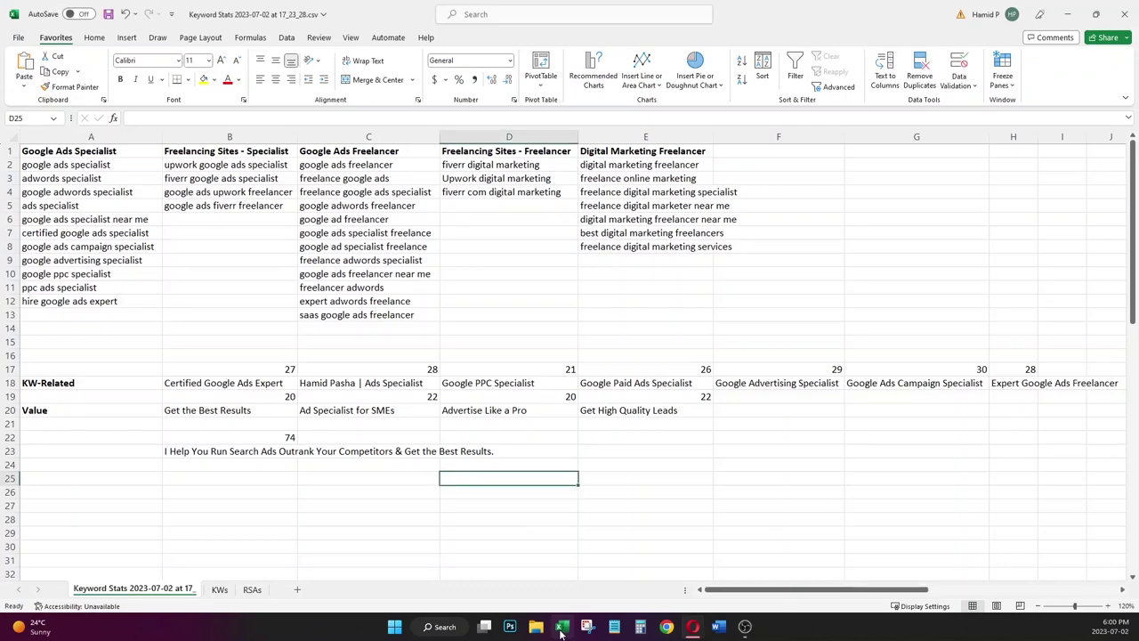
{"action": "left_click", "coordinate": [214, 466]}
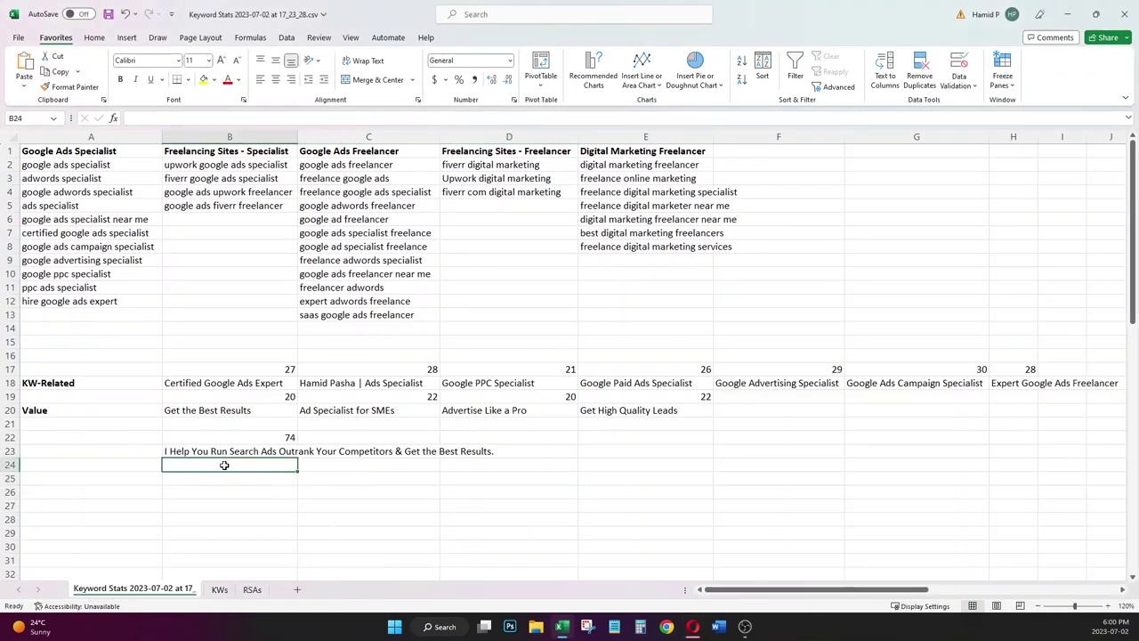
{"action": "left_click", "coordinate": [267, 438]}
{"action": "key", "text": "ctrl+c"}
{"action": "left_click", "coordinate": [255, 467]}
{"action": "key", "text": "ctrl+v"}
- Write a second ad description in B25 that begins "Certified Google Ads Specialist to Manage Your Search,"
{"action": "left_click", "coordinate": [253, 478]}
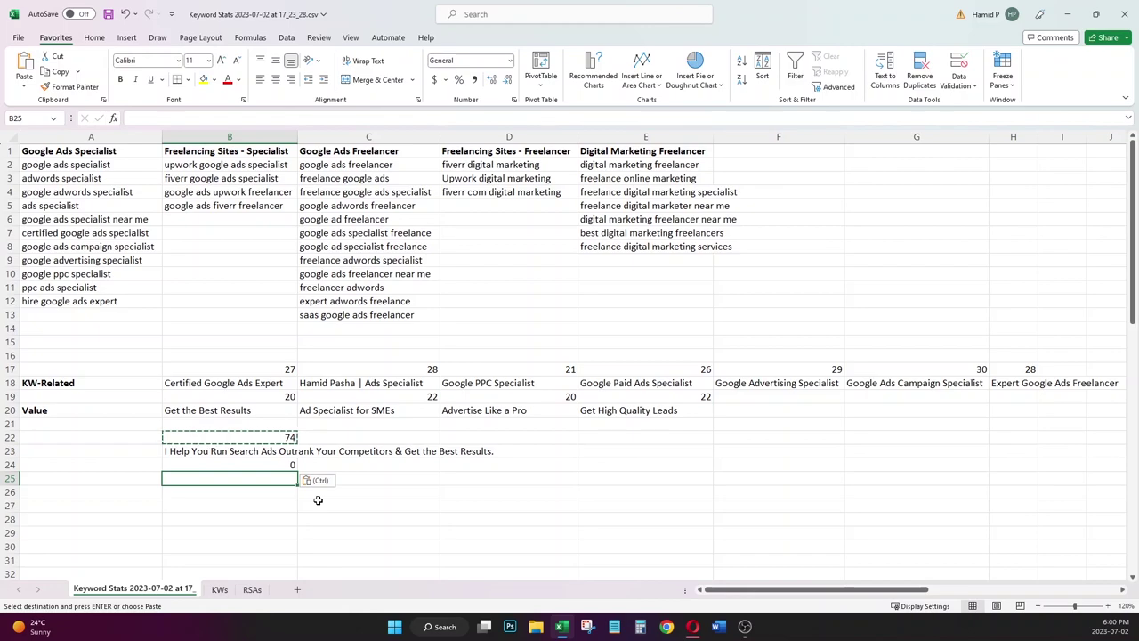
{"action": "type", "text": "E"}
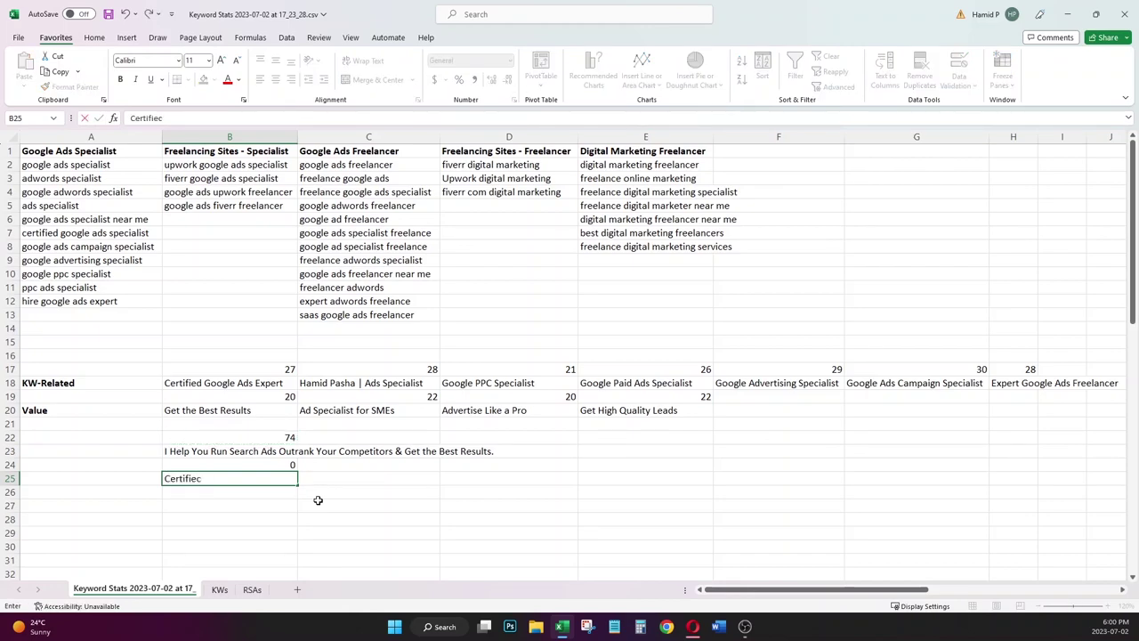
{"action": "type", "text": "ertified Google Ads Special"}
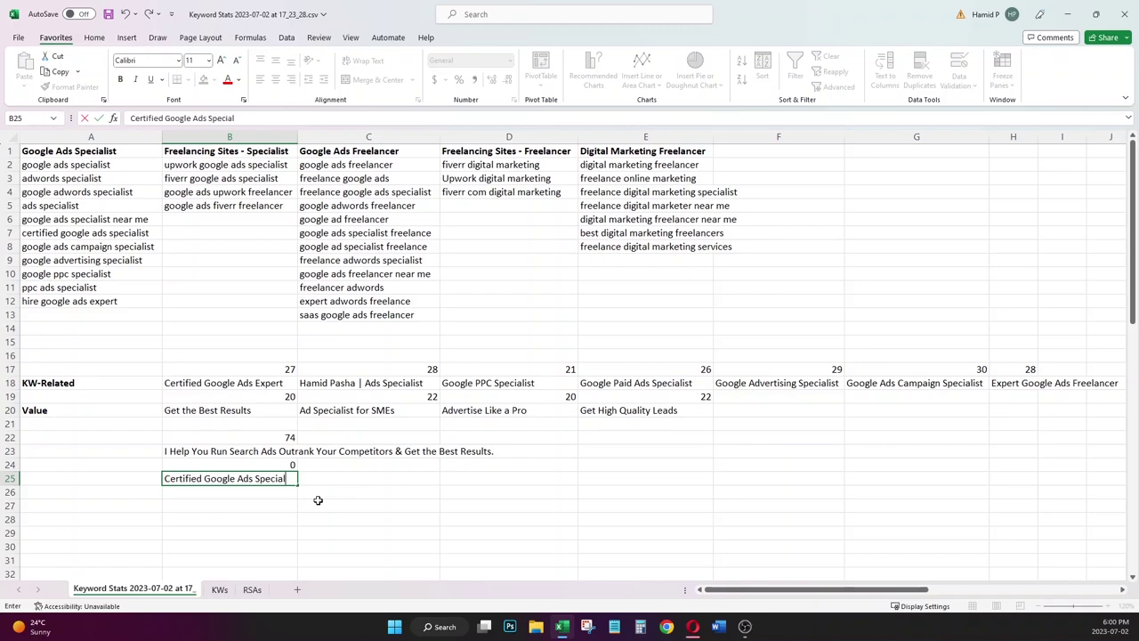
{"action": "type", "text": "ist"}
{"action": "key", "text": "BackSpace"}
{"action": "key", "text": "BackSpace"}
{"action": "key", "text": "BackSpace"}
{"action": "key", "text": "BackSpace"}
{"action": "key", "text": "BackSpace"}
{"action": "key", "text": "BackSpace"}
{"action": "key", "text": "BackSpace"}
{"action": "key", "text": "BackSpace"}
{"action": "key", "text": "BackSpace"}
{"action": "key", "text": "BackSpace"}
{"action": "key", "text": "BackSpace"}
{"action": "type", "text": "st to Manage Your Search,"}
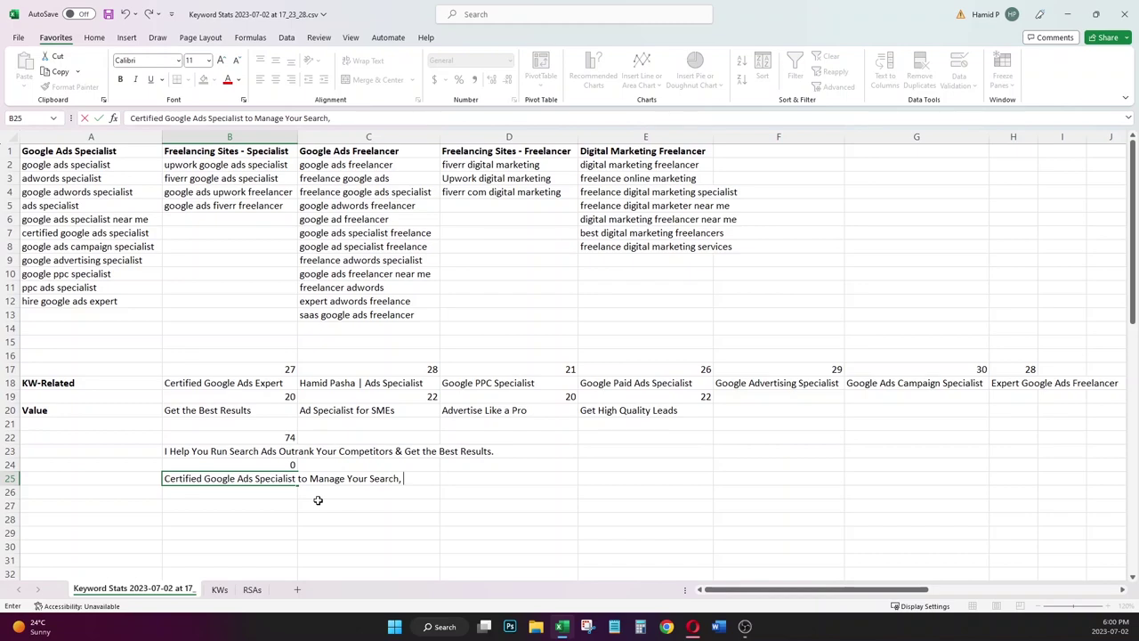
- Complete the description in B25 so it reads "Certified Google Ads Specialist to Manage Your Search, Shopping, and Video Campaigns."
{"action": "type", "text": " Shopping, and Video Campaigns."}
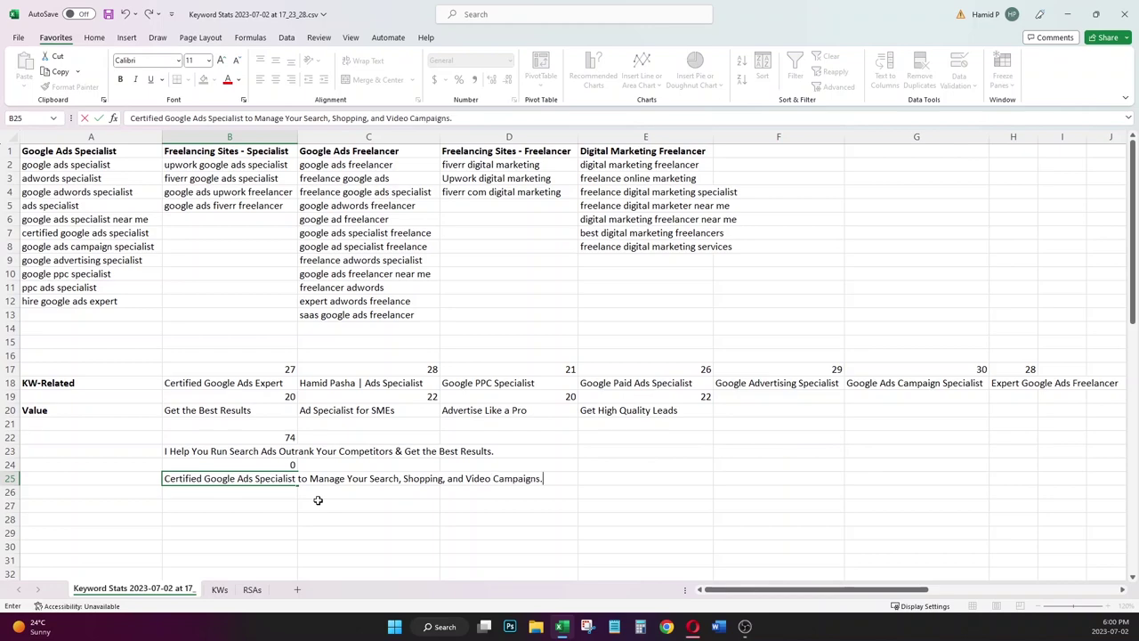
{"action": "left_click", "coordinate": [318, 500]}
{"action": "left_click", "coordinate": [281, 490]}
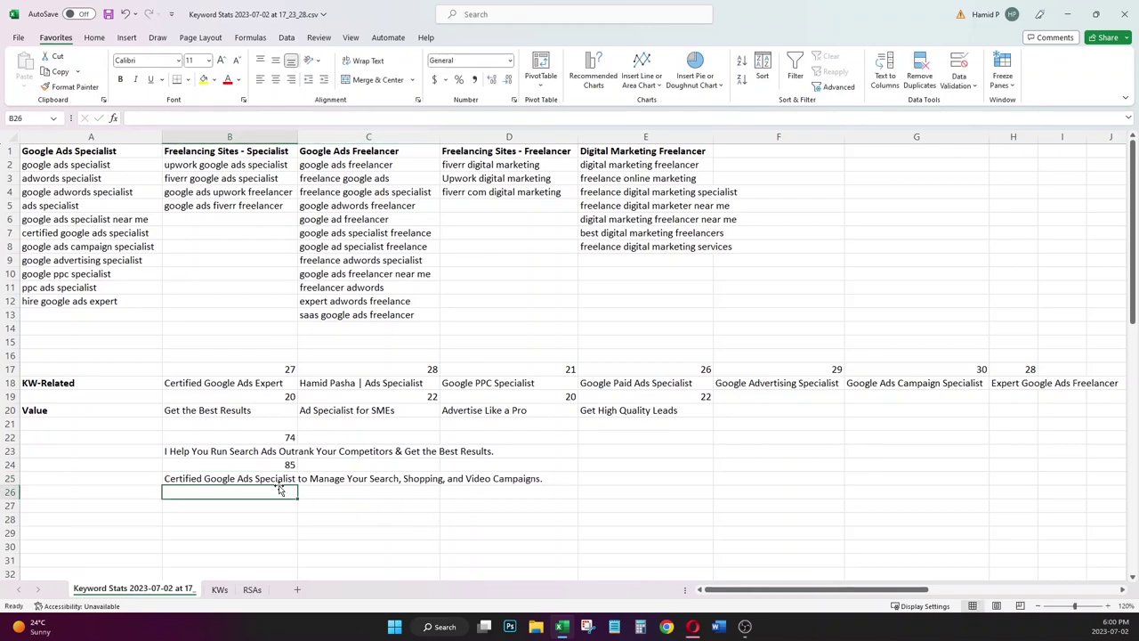
{"action": "left_click", "coordinate": [258, 477]}
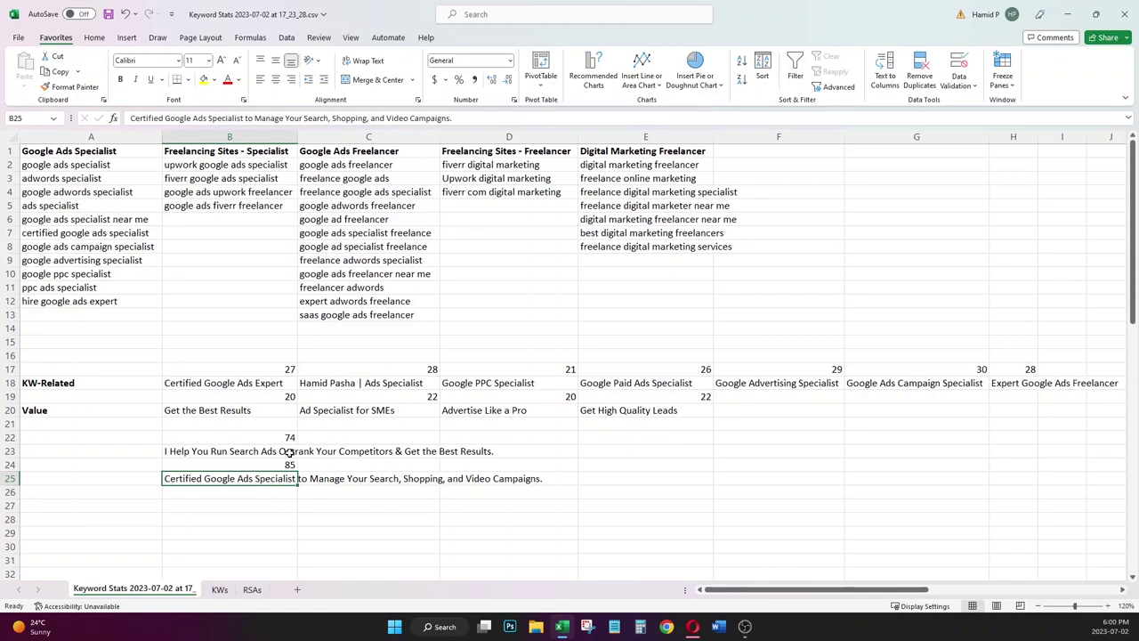
- Insert the missing word "to" before "Outrank" in the B23 description
{"action": "double_click", "coordinate": [278, 453]}
{"action": "type", "text": "to"}
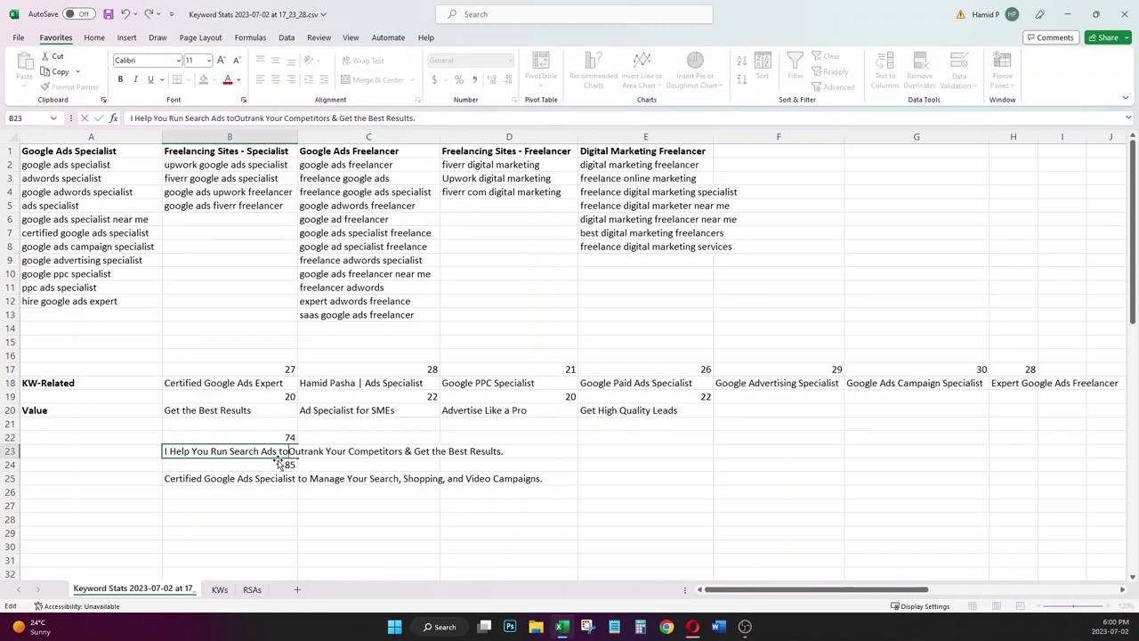
{"action": "left_click", "coordinate": [331, 491]}
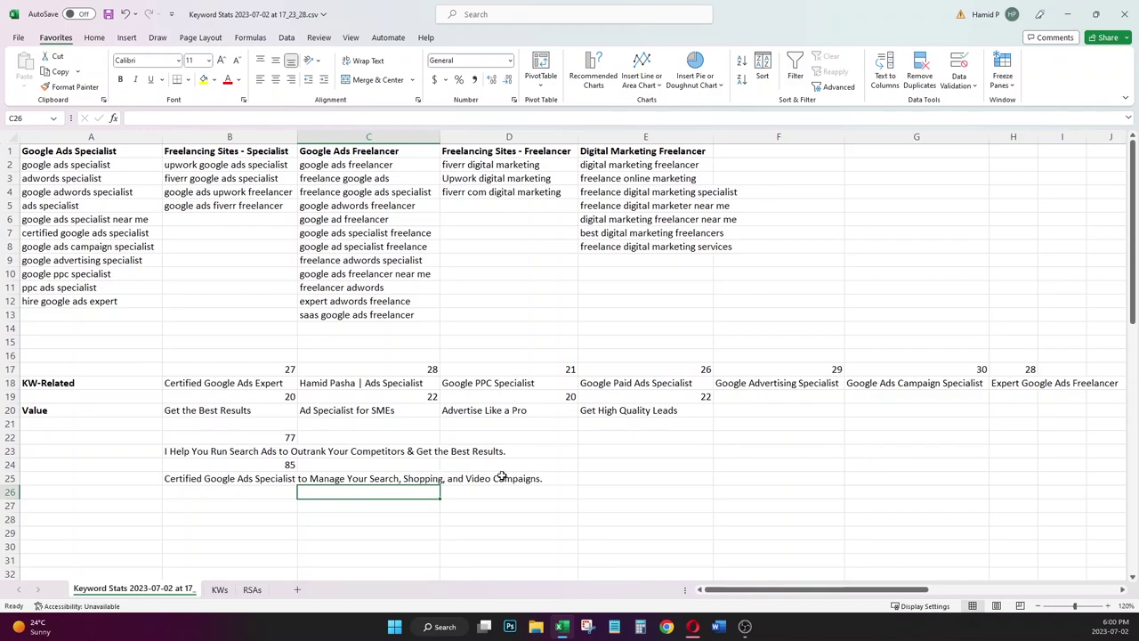
{"action": "left_click_drag", "start_coordinate": [205, 440], "coordinate": [207, 477]}
{"action": "left_click", "coordinate": [214, 451]}
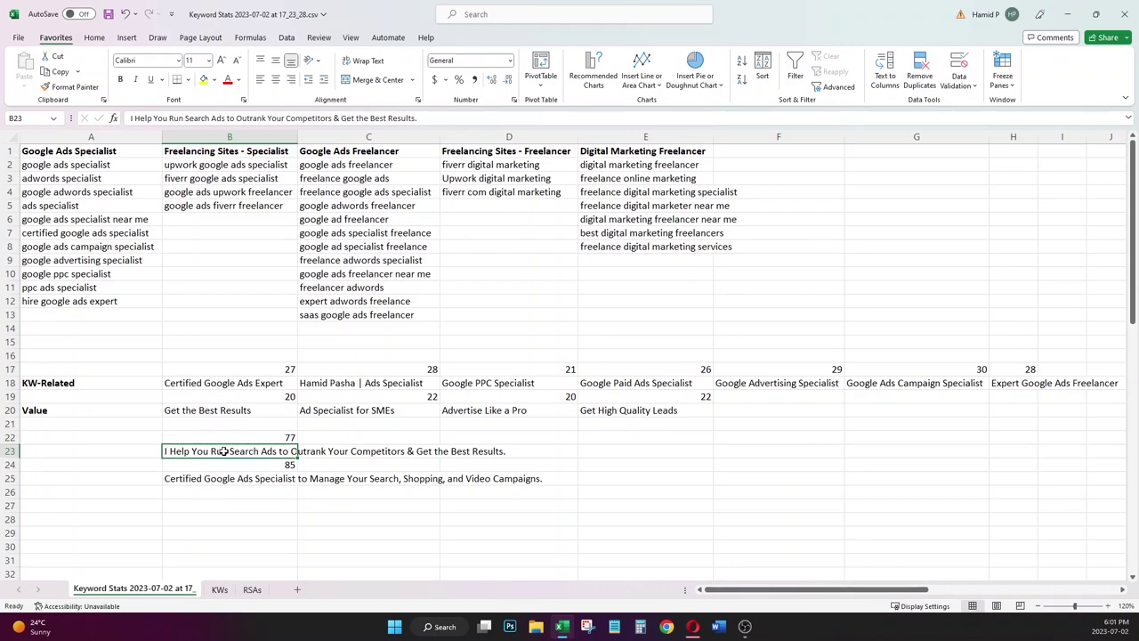
{"action": "key", "text": "Delete"}
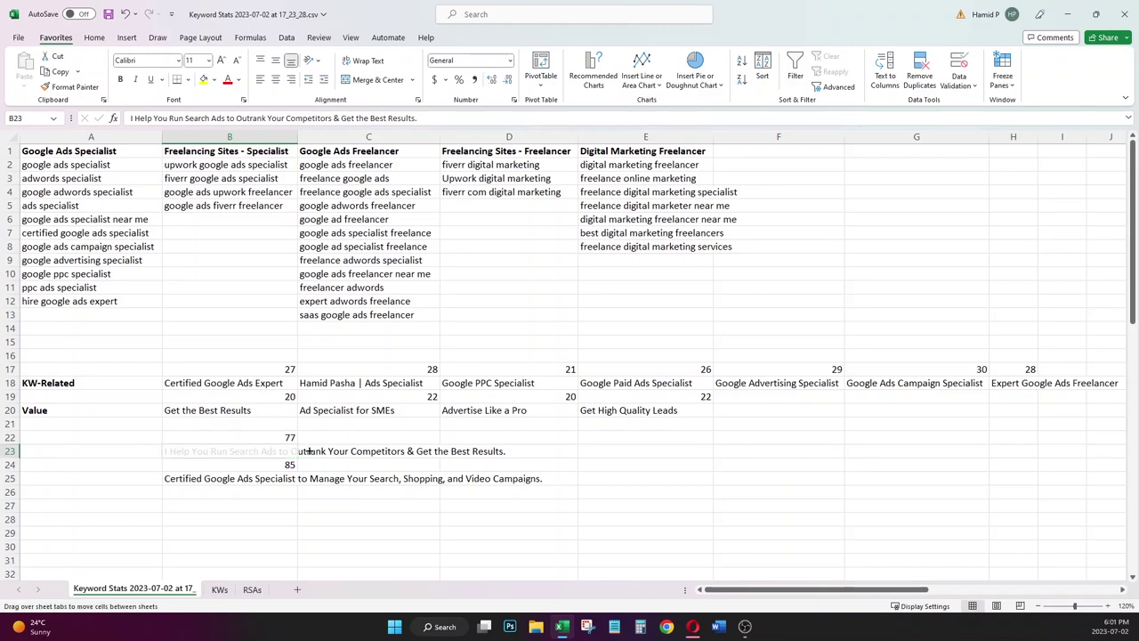
{"action": "key", "text": "ctrl+z"}
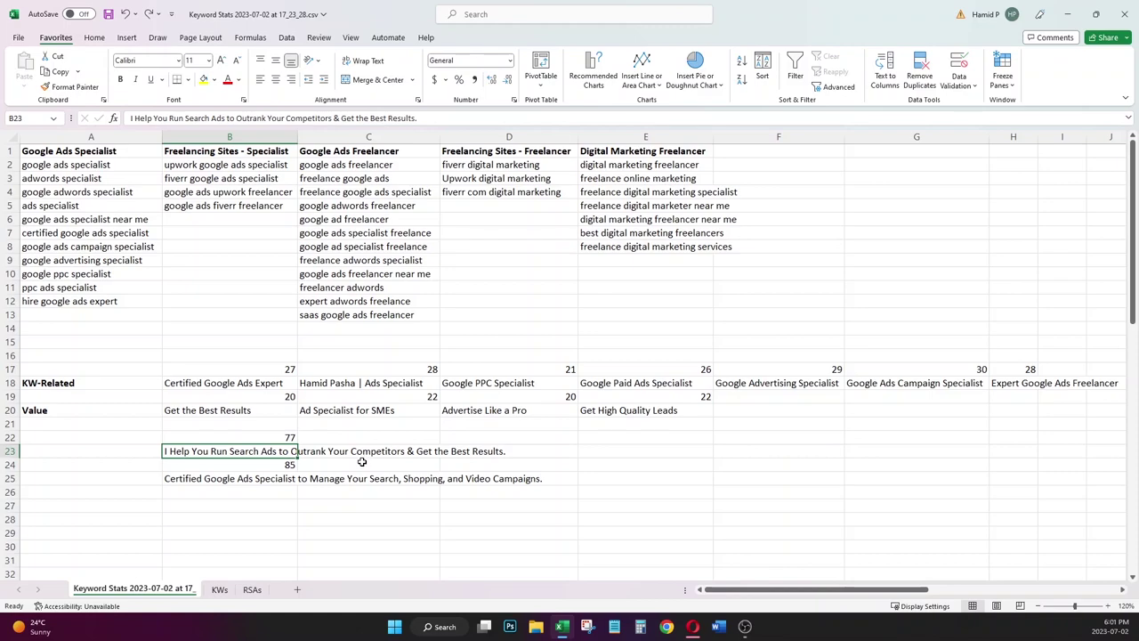
{"action": "left_click", "coordinate": [541, 494]}
{"action": "left_click", "coordinate": [537, 504]}
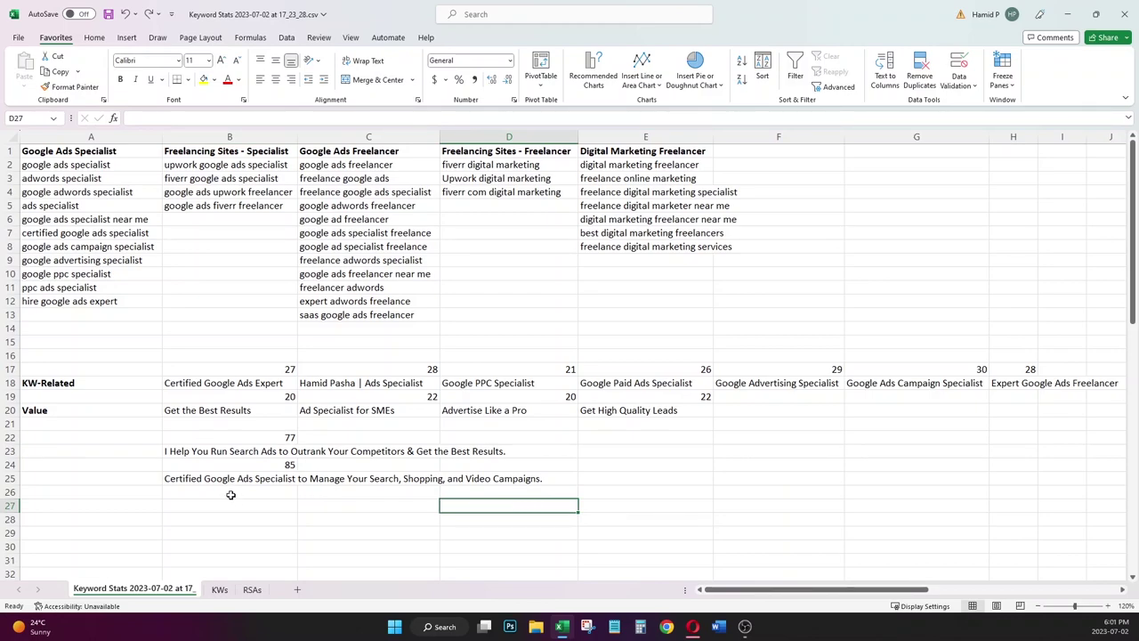
{"action": "left_click", "coordinate": [210, 453]}
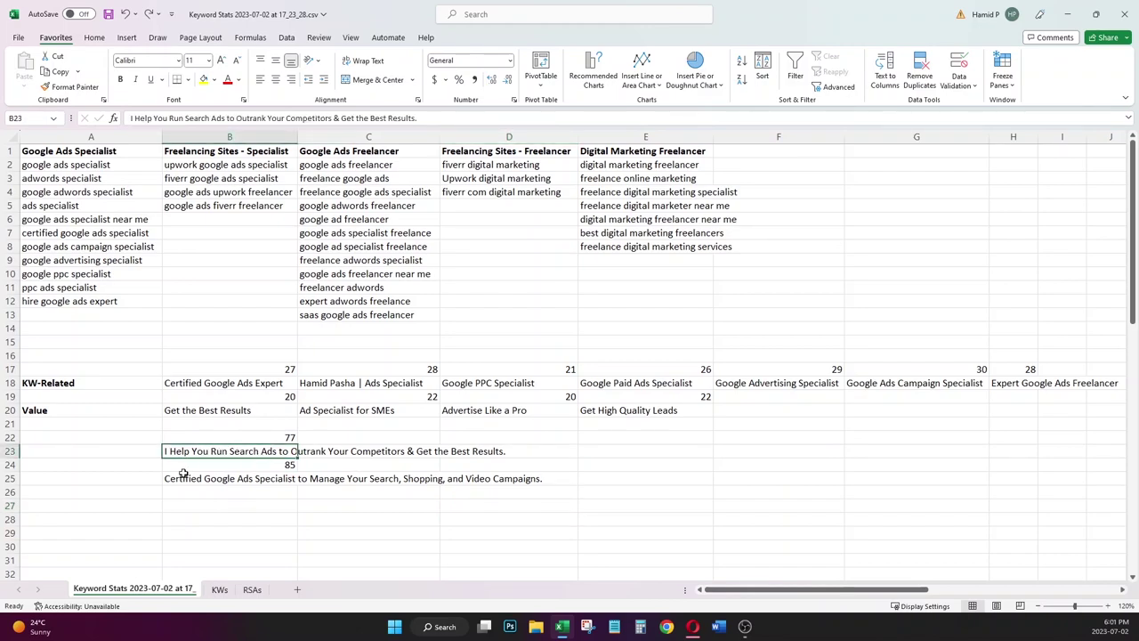
{"action": "left_click", "coordinate": [235, 507]}
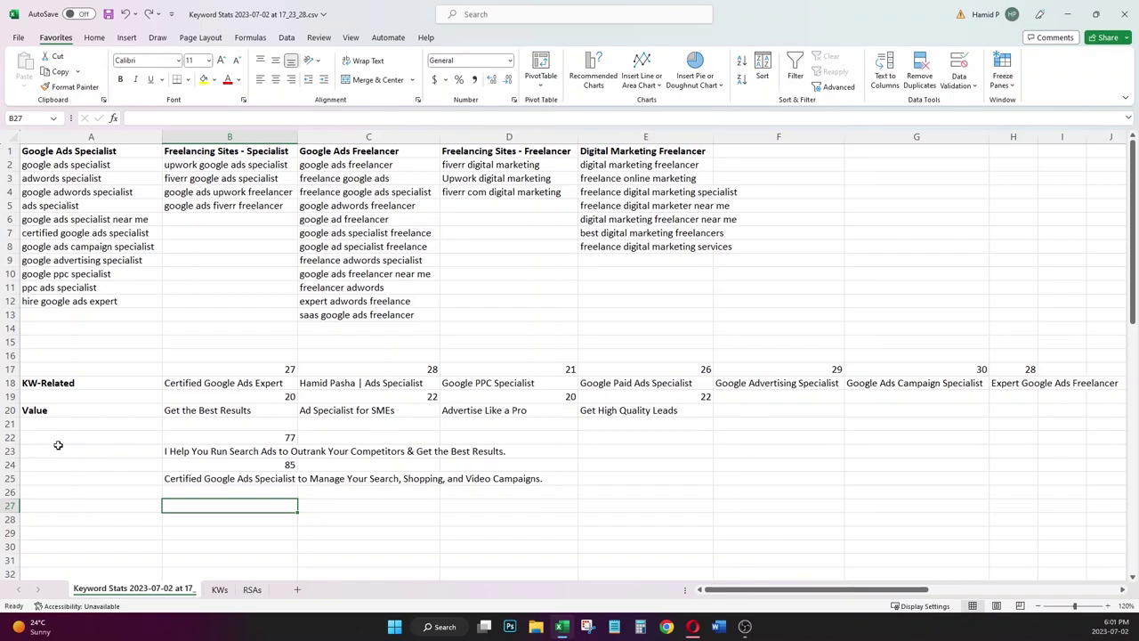
- Copy the campaign name from A2 of the KWs sheet into A2 of the RSAs sheet
{"action": "left_click", "coordinate": [251, 592]}
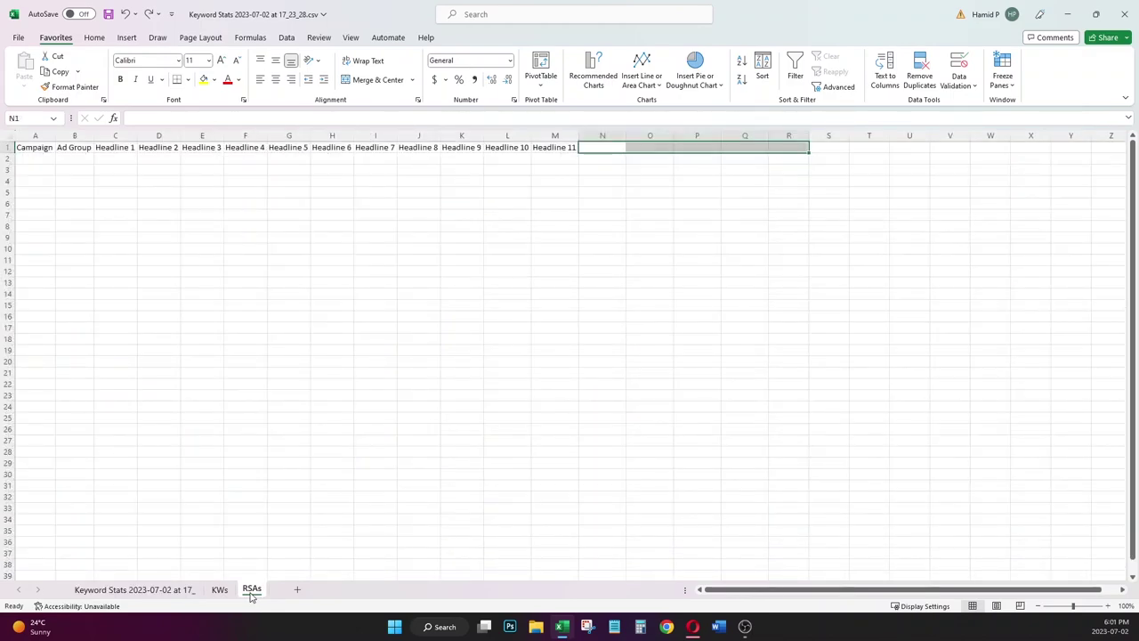
{"action": "left_click", "coordinate": [219, 589]}
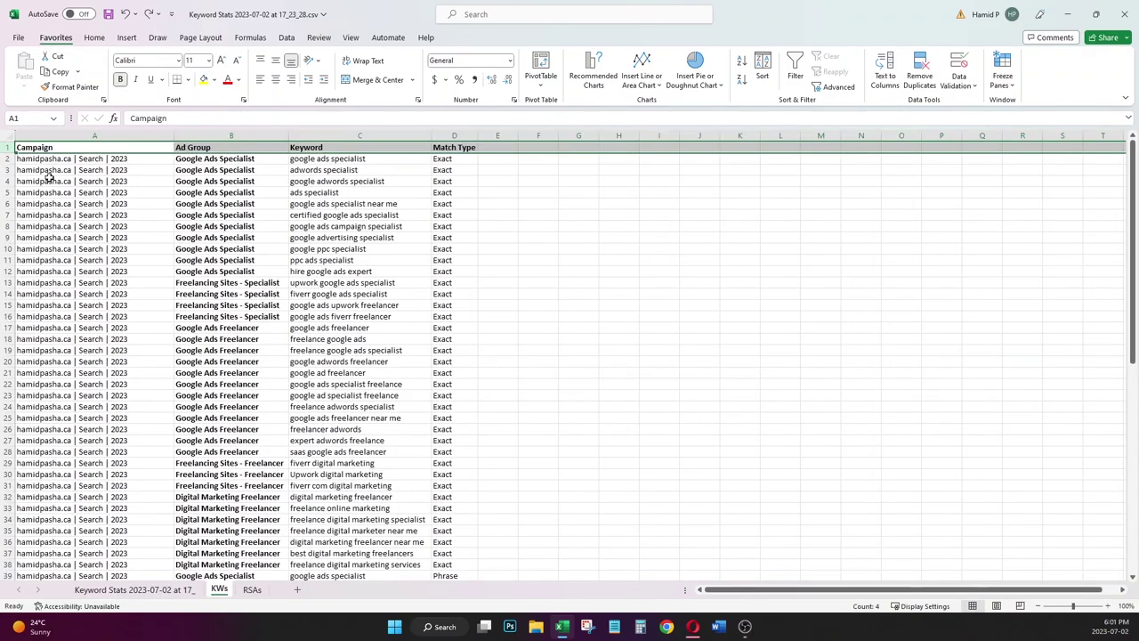
{"action": "left_click", "coordinate": [46, 159]}
{"action": "key", "text": "ctrl+c"}
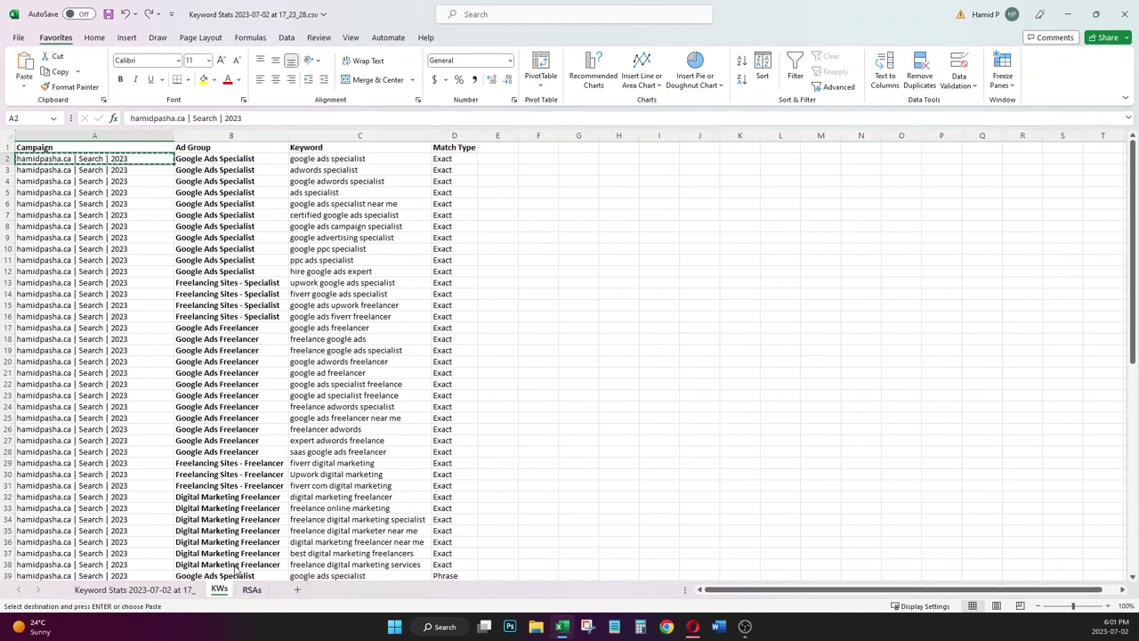
{"action": "left_click", "coordinate": [252, 589]}
{"action": "left_click", "coordinate": [48, 159]}
{"action": "key", "text": "ctrl+v"}
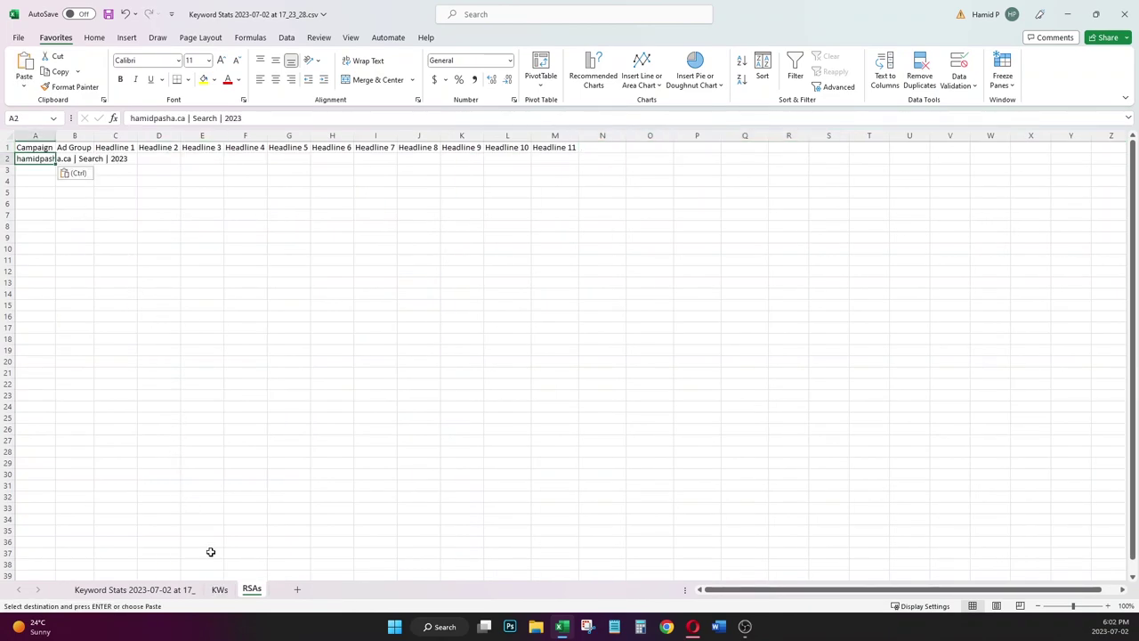
- Copy the Google Ads Specialist ad group name from KWs into B2 of RSAs and autofit the Campaign column
{"action": "left_click", "coordinate": [219, 589]}
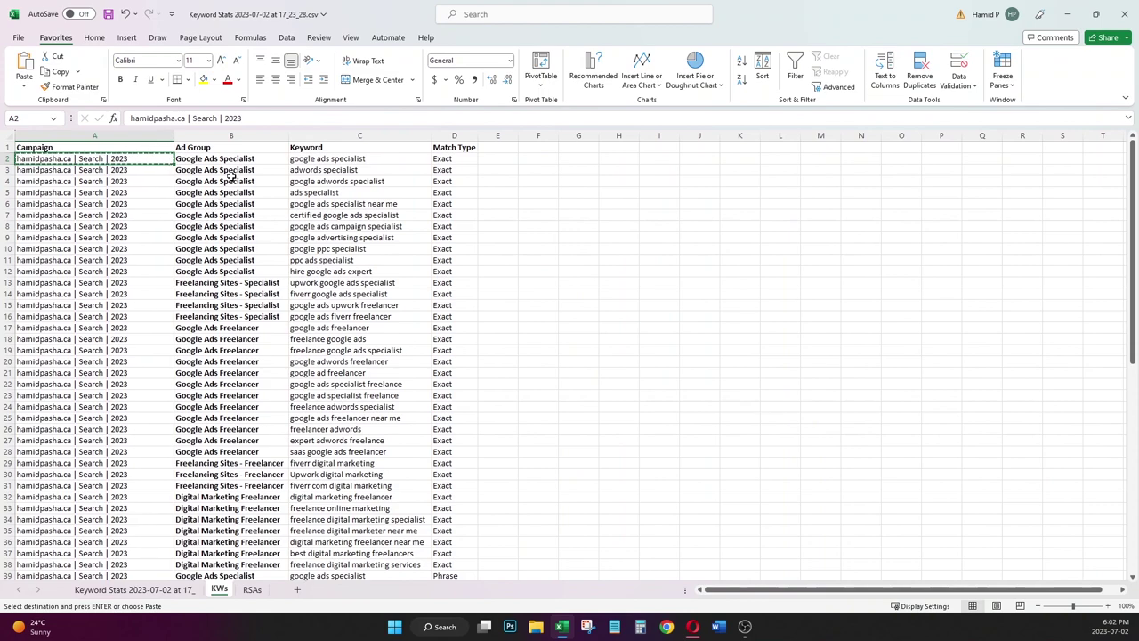
{"action": "left_click_drag", "start_coordinate": [239, 158], "coordinate": [233, 252]}
{"action": "left_click", "coordinate": [233, 238]}
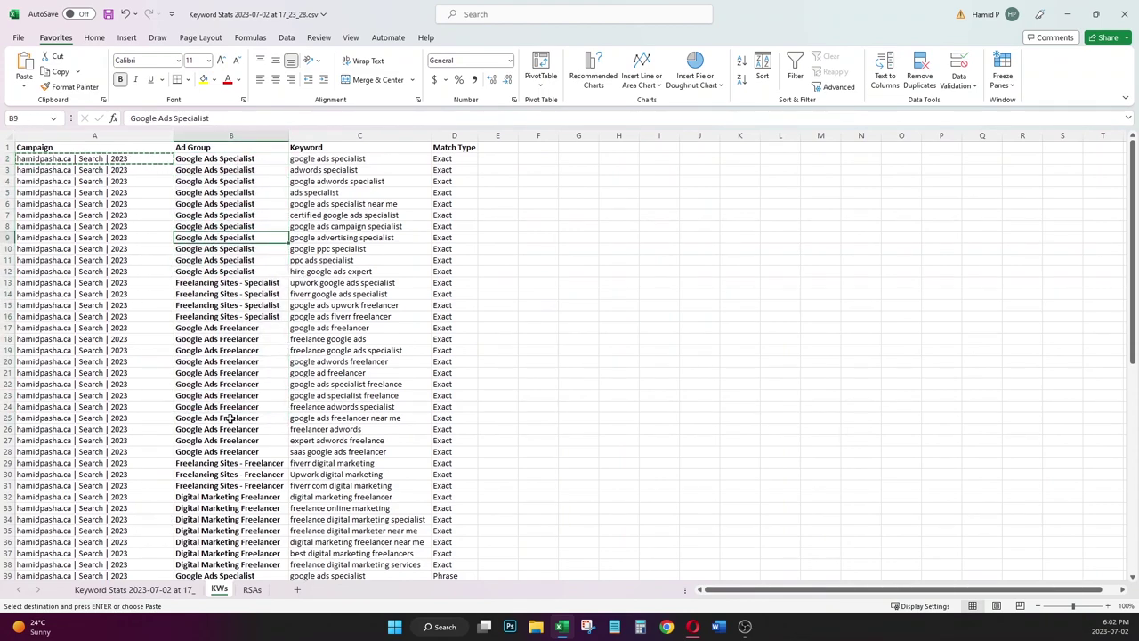
{"action": "key", "text": "ctrl+c"}
{"action": "left_click", "coordinate": [249, 590]}
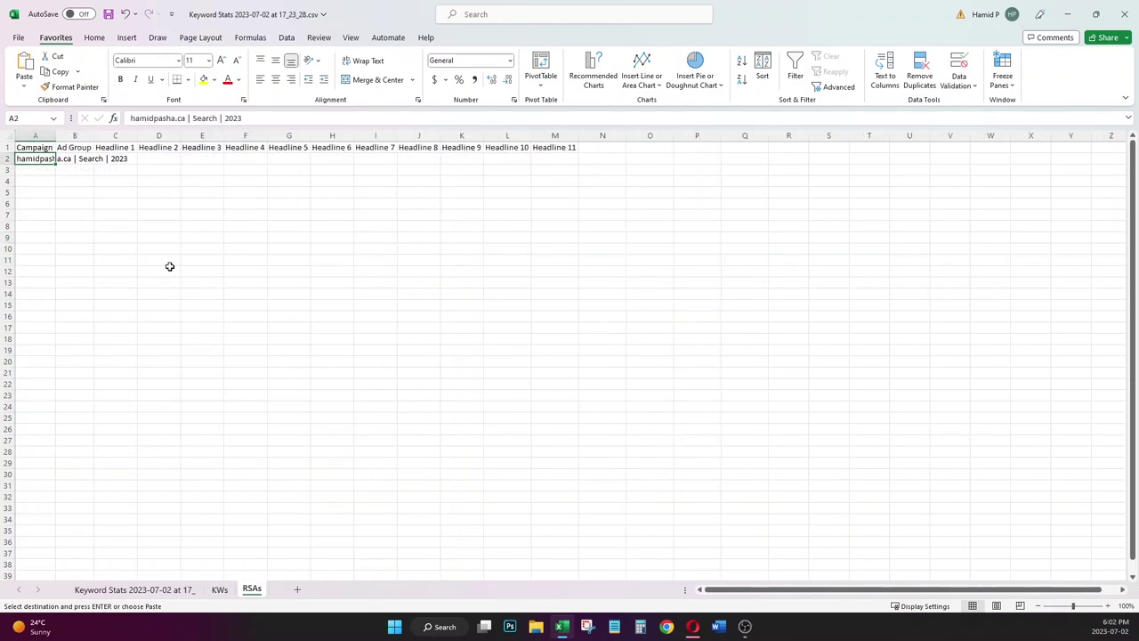
{"action": "double_click", "coordinate": [50, 135]}
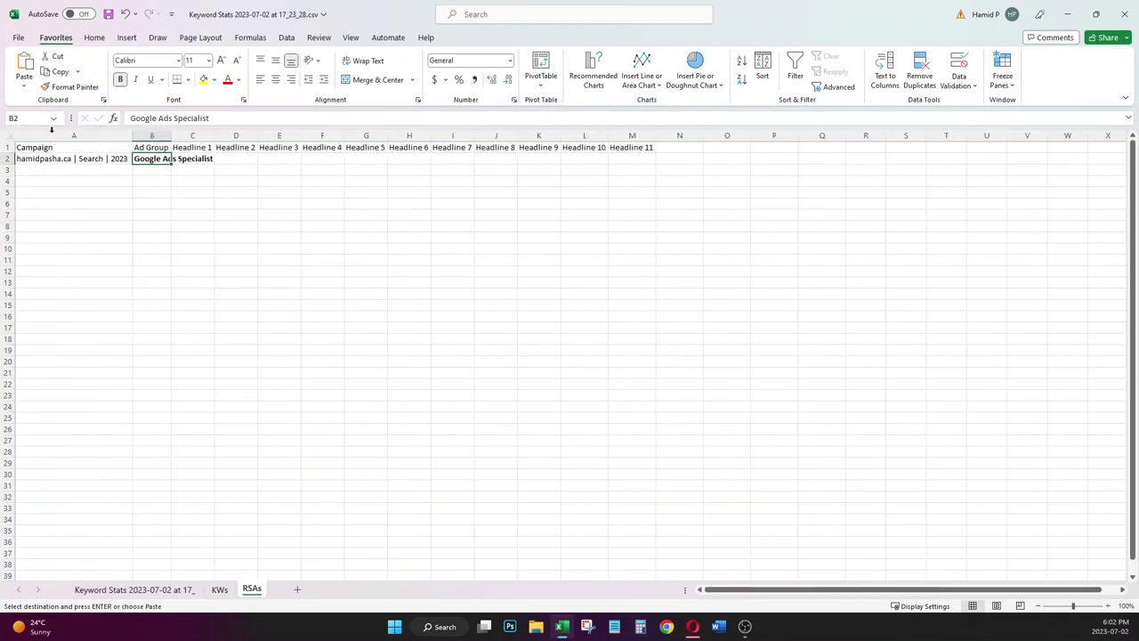
- Copy the entire Ad Group column of the KWs sheet, header included, into a new sheet
{"action": "left_click", "coordinate": [214, 589]}
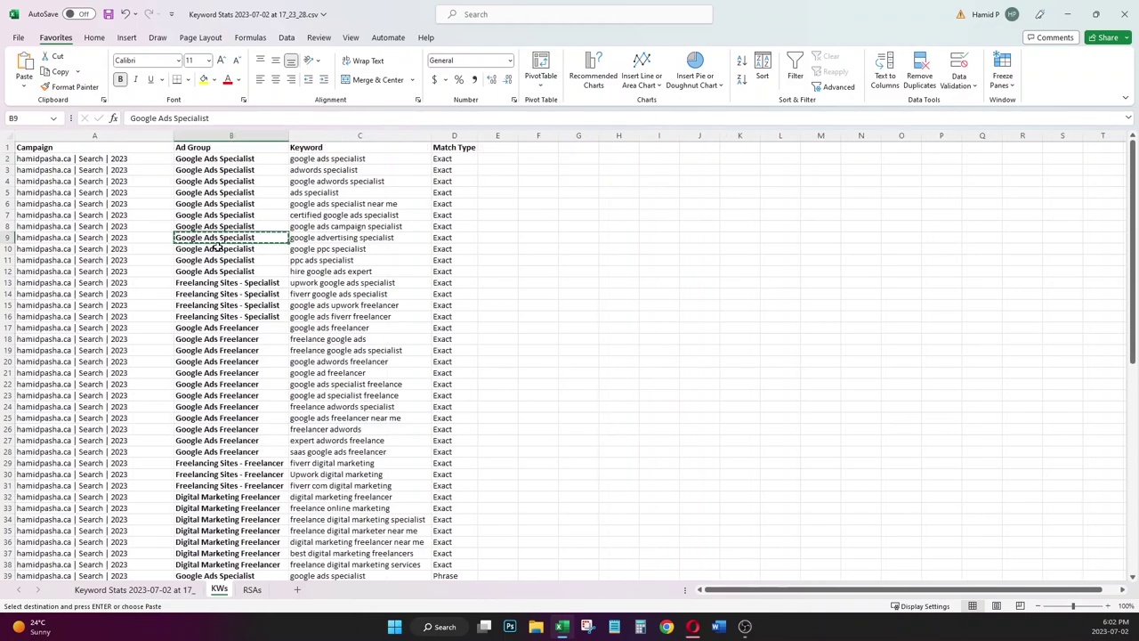
{"action": "left_click", "coordinate": [198, 147]}
{"action": "key", "text": "ctrl+shift+Down"}
{"action": "key", "text": "ctrl+c"}
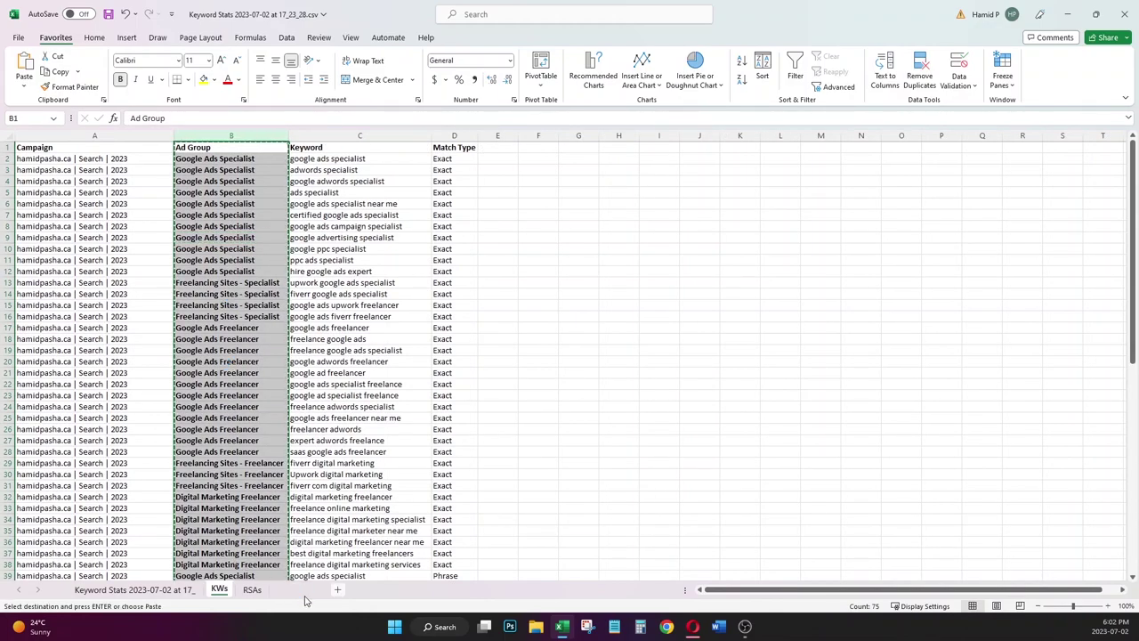
{"action": "left_click", "coordinate": [297, 589]}
{"action": "key", "text": "ctrl+v"}
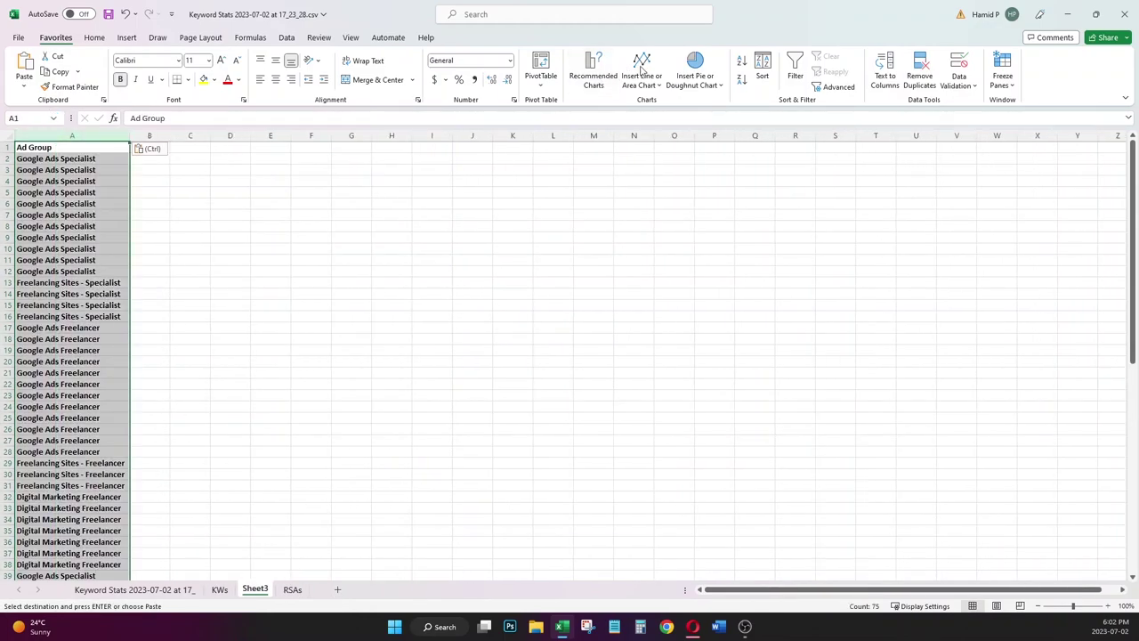
- Remove the duplicate values from column A of the new sheet
{"action": "left_click", "coordinate": [919, 71]}
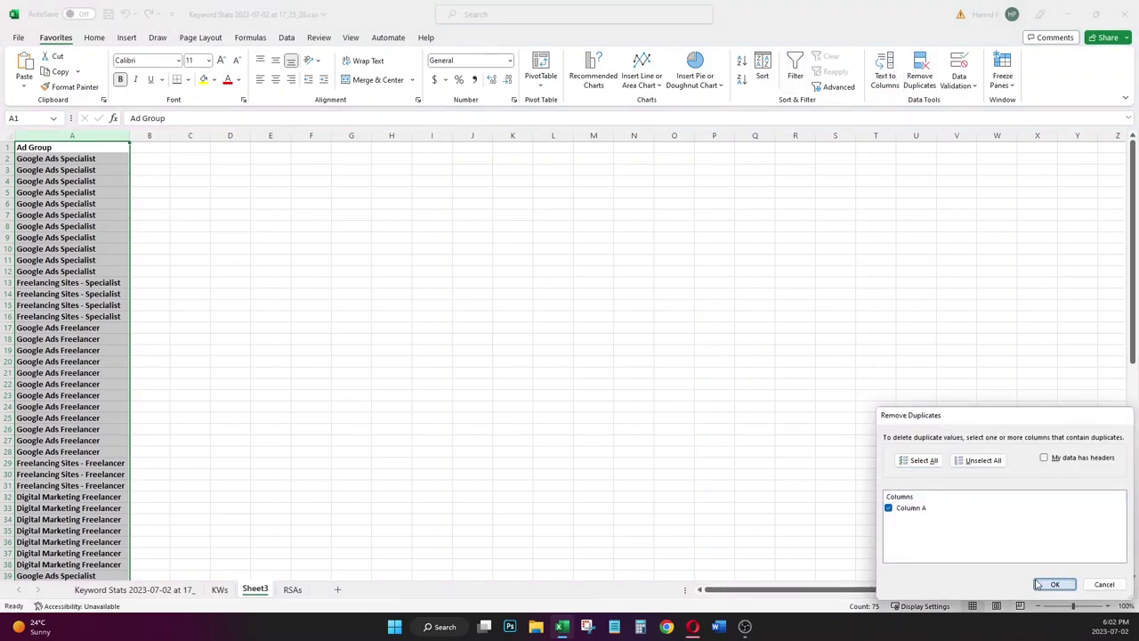
{"action": "left_click", "coordinate": [1053, 584]}
{"action": "left_click", "coordinate": [573, 345]}
{"action": "left_click", "coordinate": [544, 348]}
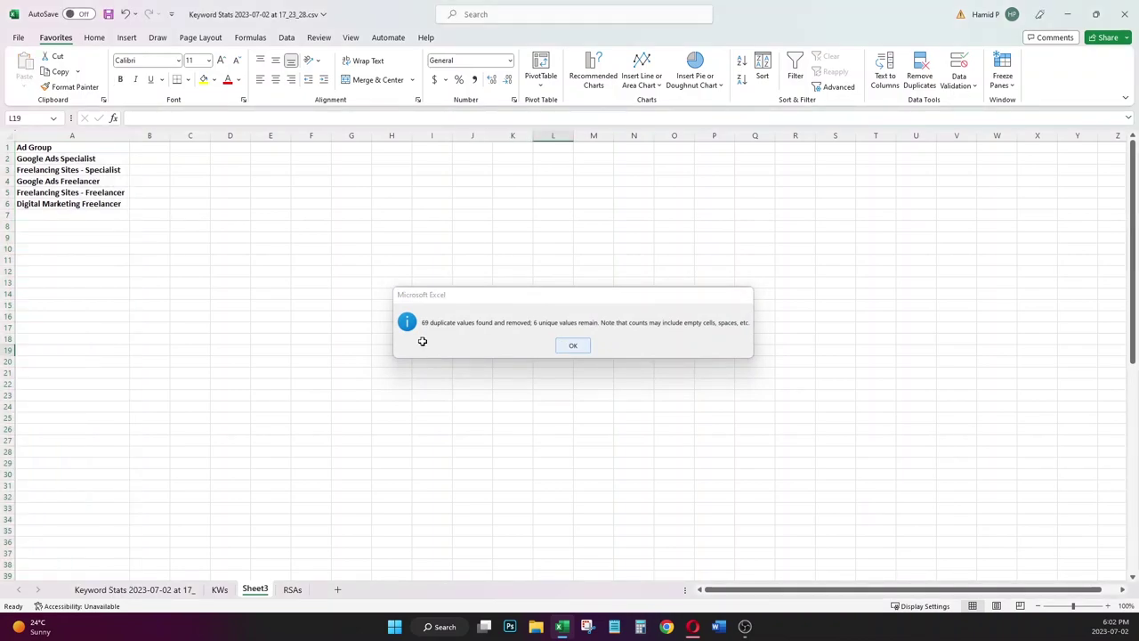
- Copy the unique ad group names into the RSAs sheet starting at B2 and autofit the Ad Group column
{"action": "left_click_drag", "start_coordinate": [76, 160], "coordinate": [78, 207]}
{"action": "key", "text": "ctrl+c"}
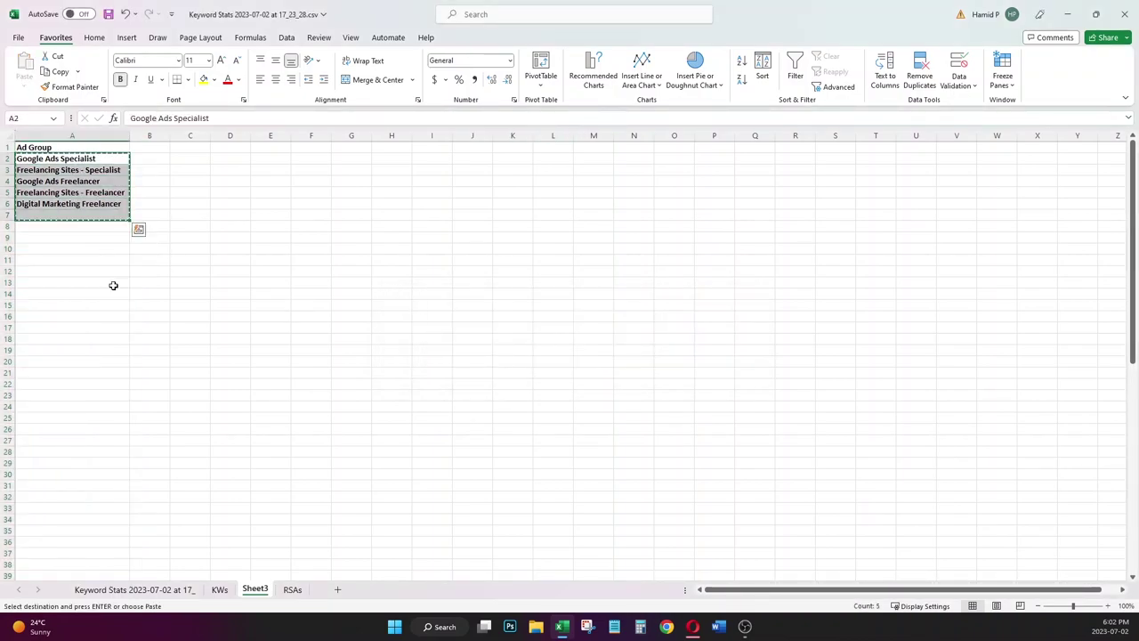
{"action": "left_click", "coordinate": [291, 589]}
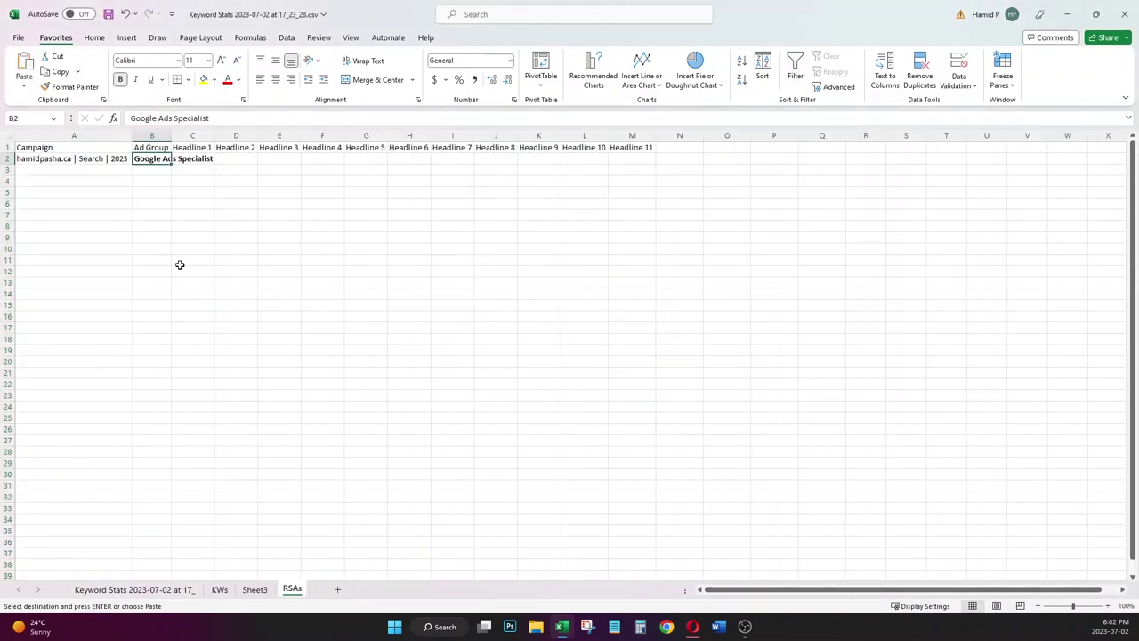
{"action": "key", "text": "ctrl+v"}
{"action": "double_click", "coordinate": [172, 135]}
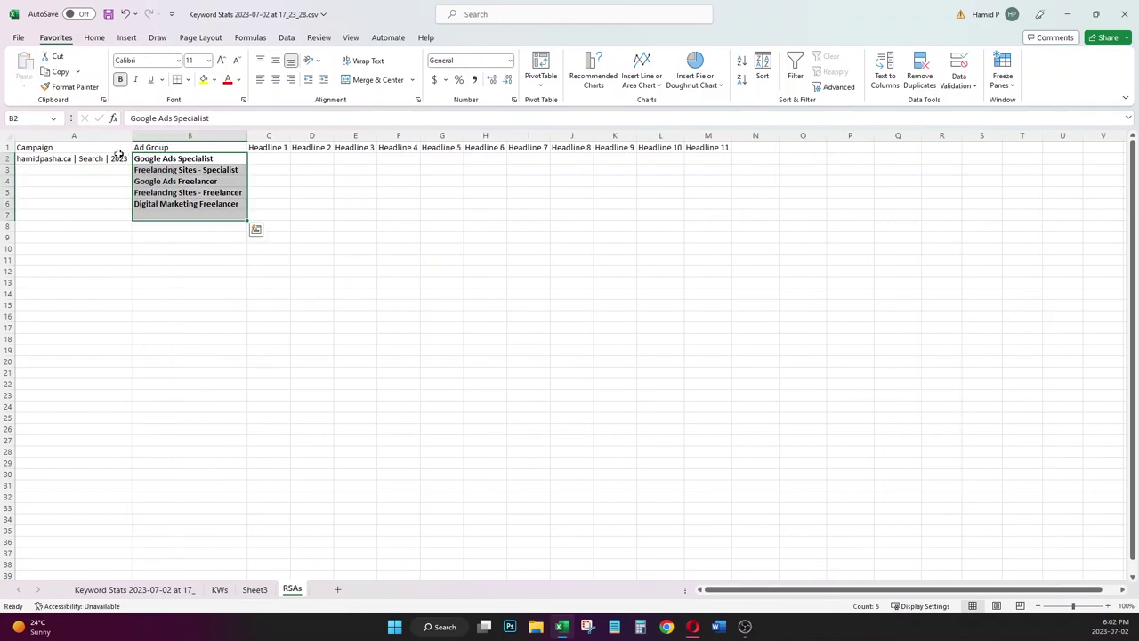
- Fill the campaign cell A2 of RSAs down to A6 and delete the temporary Sheet3
{"action": "left_click", "coordinate": [116, 158]}
{"action": "double_click", "coordinate": [131, 163]}
{"action": "right_click", "coordinate": [256, 589]}
{"action": "left_click", "coordinate": [297, 417]}
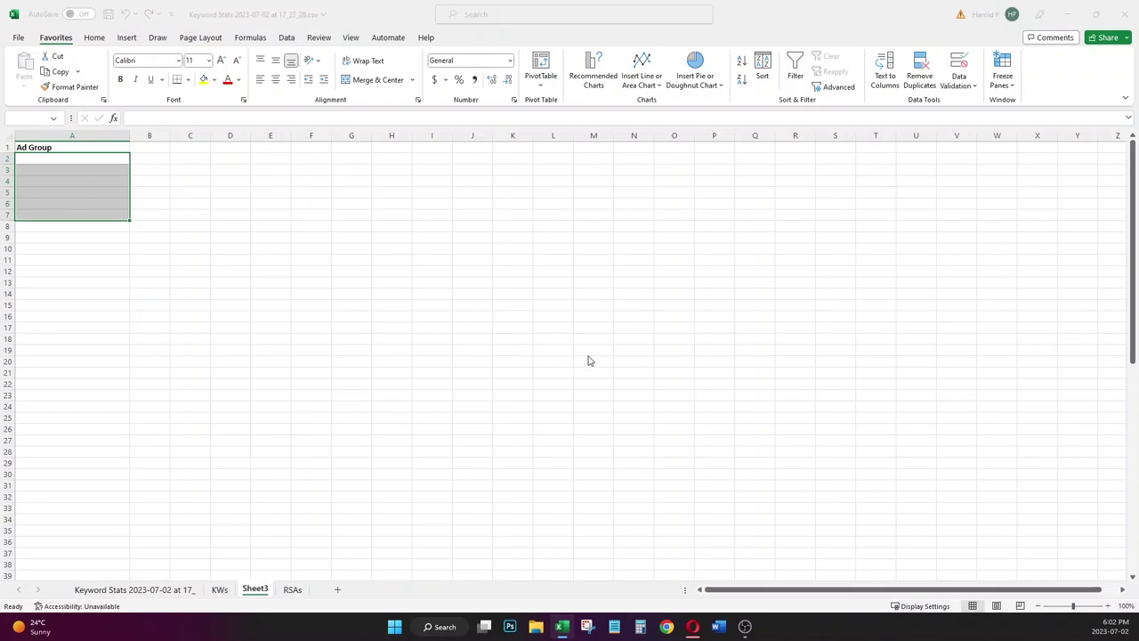
{"action": "left_click", "coordinate": [557, 349]}
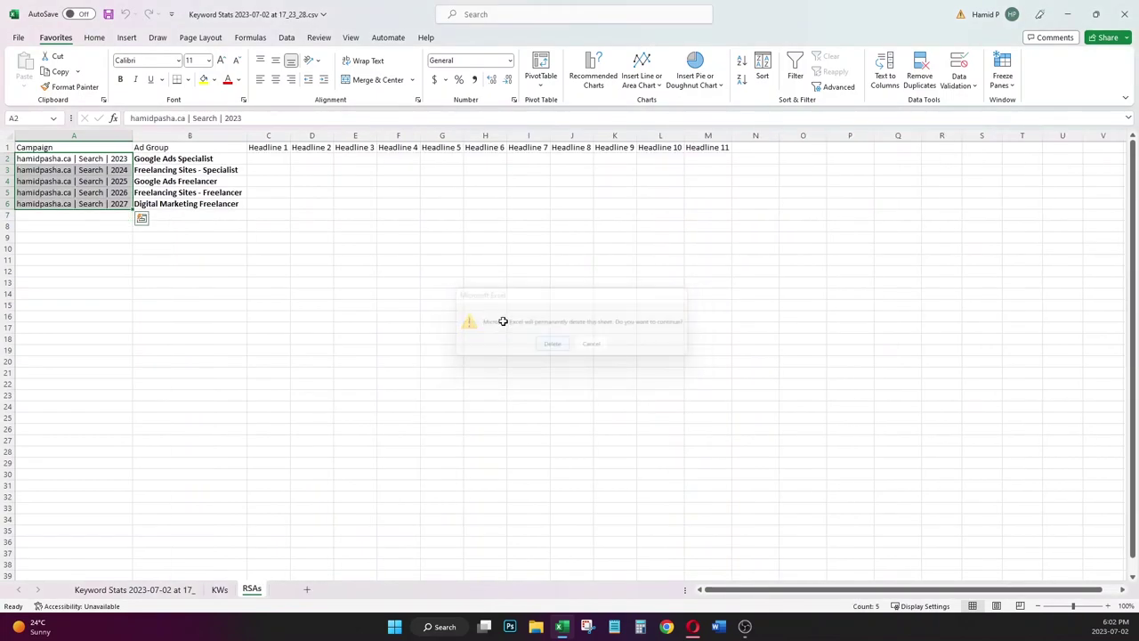
- Move the seven KW-Related headlines from row 18 of the keyword stats sheet to the RSAs sheet, starting under Headline 1 in C2
{"action": "left_click", "coordinate": [182, 589]}
{"action": "left_click_drag", "start_coordinate": [242, 383], "coordinate": [1074, 386]}
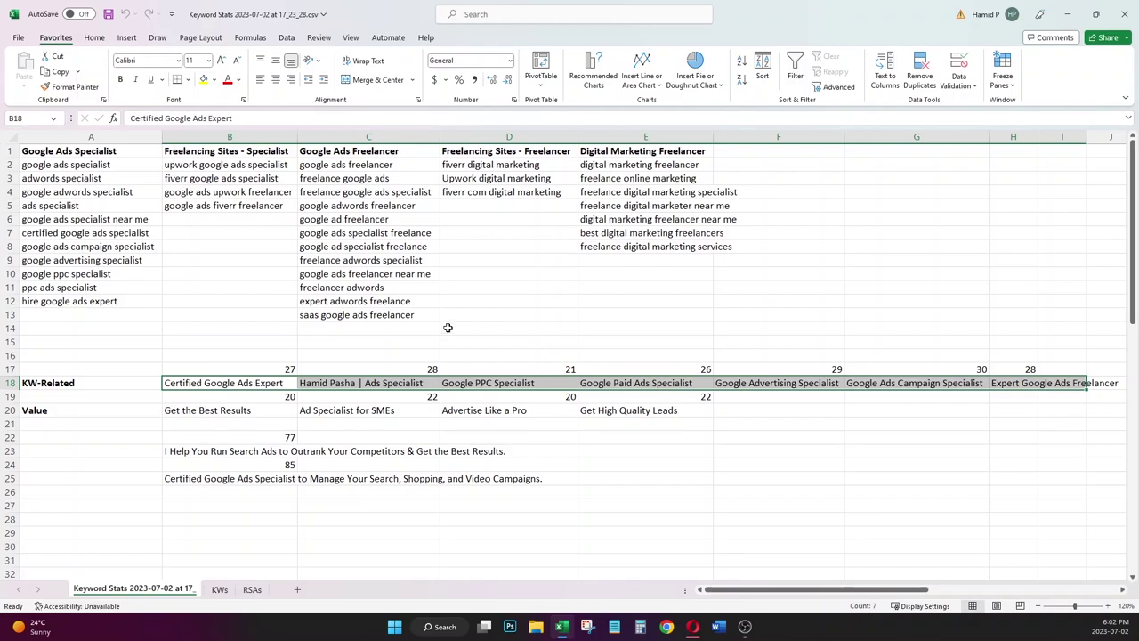
{"action": "key", "text": "ctrl+c"}
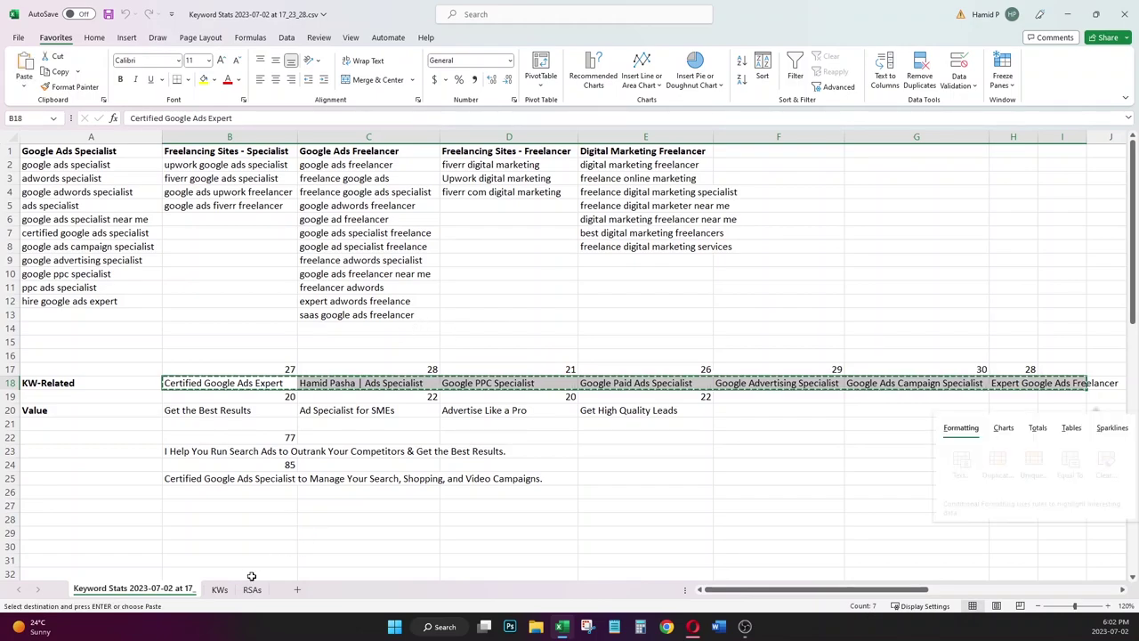
{"action": "left_click", "coordinate": [219, 590]}
{"action": "left_click", "coordinate": [250, 590]}
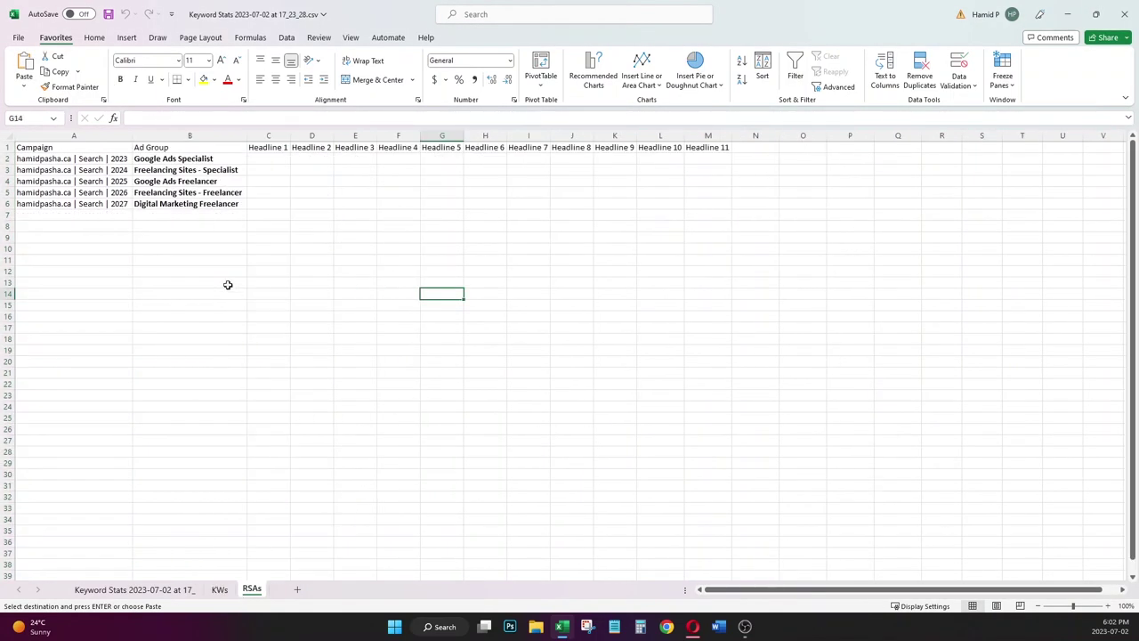
{"action": "left_click", "coordinate": [266, 160]}
{"action": "key", "text": "Return"}
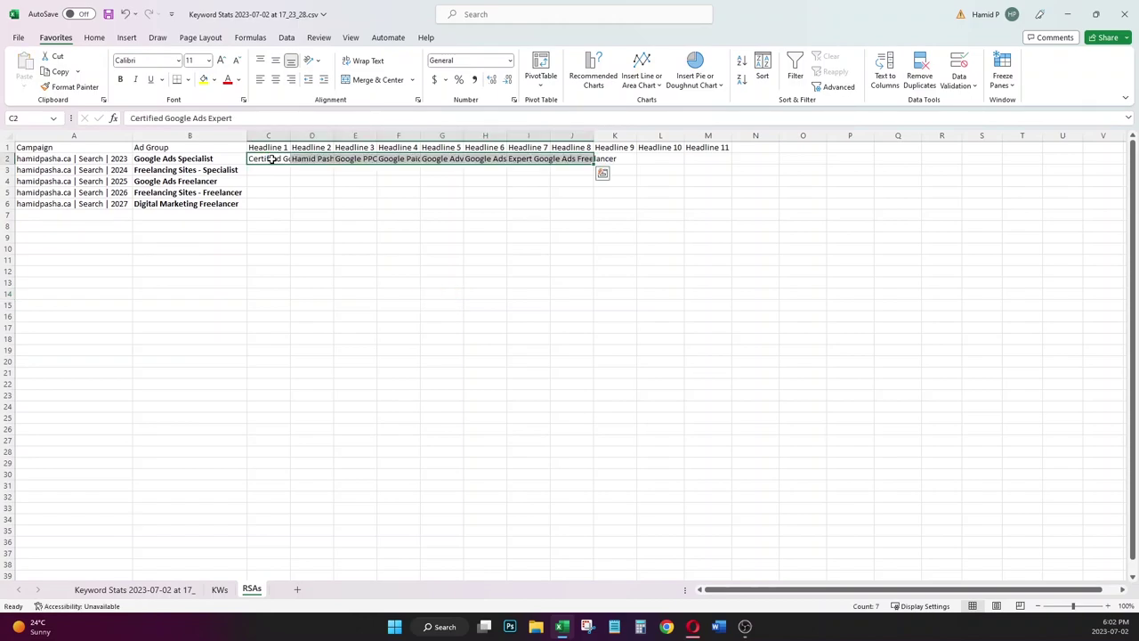
{"action": "key", "text": "Escape"}
- Move the four Value headlines from row 20 of the keyword stats sheet to the RSAs sheet, starting under Headline 9 in K2
{"action": "left_click", "coordinate": [220, 590]}
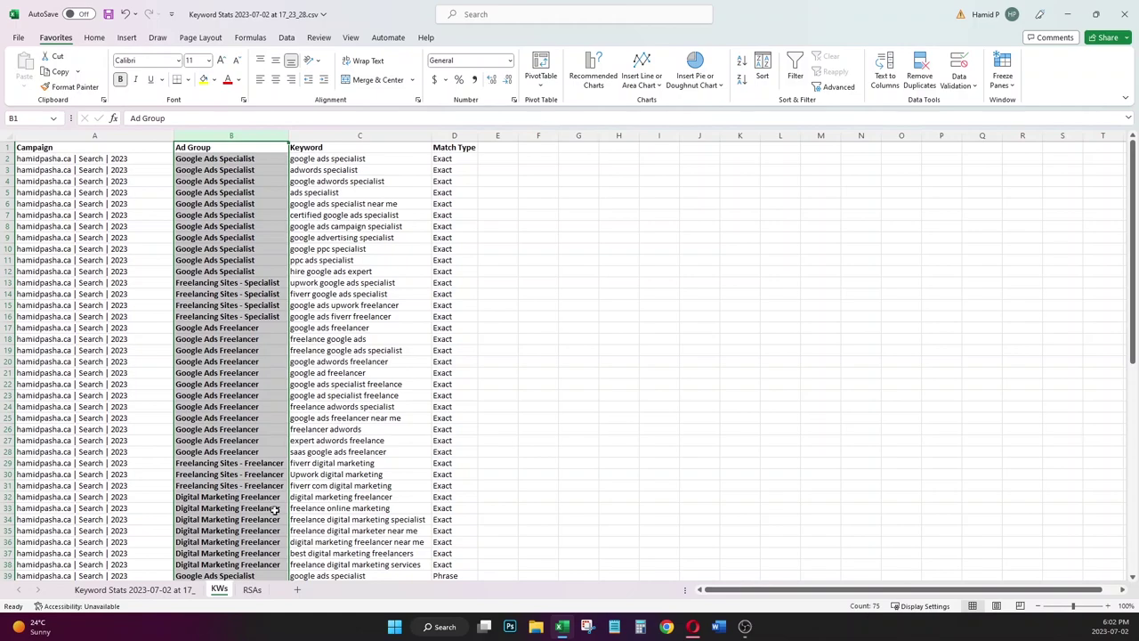
{"action": "left_click", "coordinate": [183, 589]}
{"action": "left_click_drag", "start_coordinate": [248, 418], "coordinate": [703, 411]}
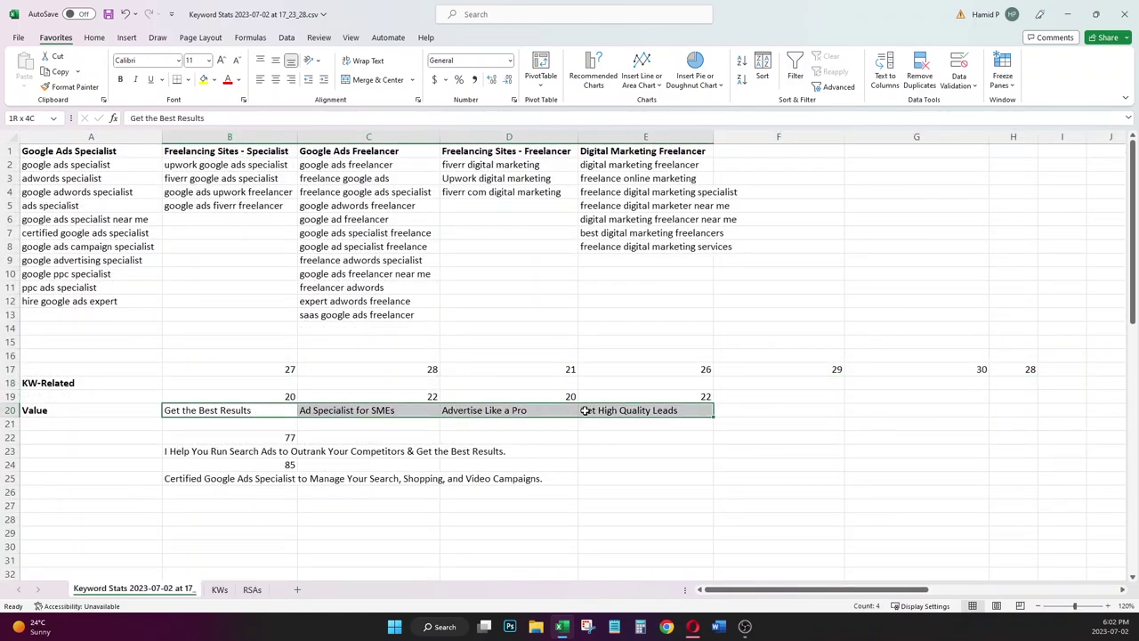
{"action": "key", "text": "ctrl+c"}
{"action": "key", "text": "ctrl+Page_Down"}
{"action": "key", "text": "ctrl+Page_Down"}
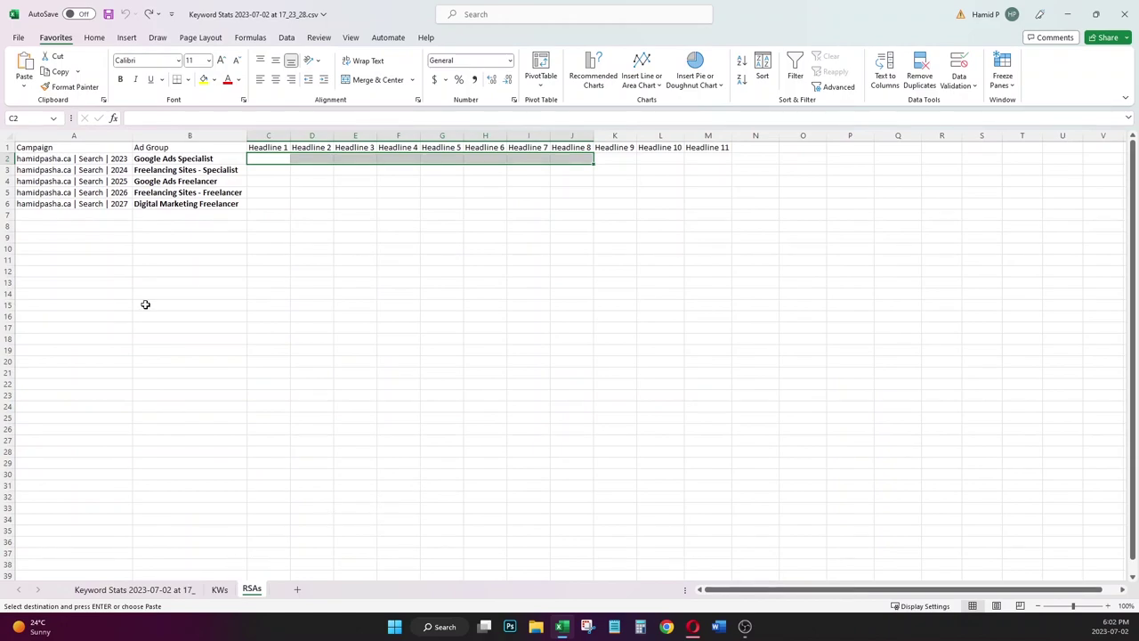
{"action": "key", "text": "ctrl+v"}
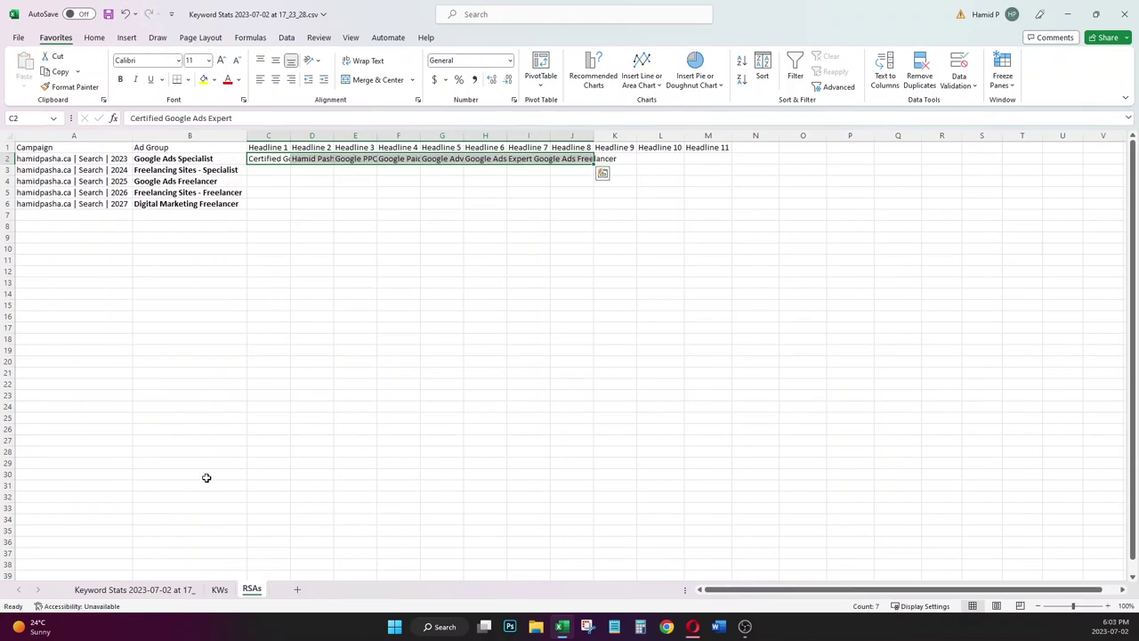
{"action": "left_click", "coordinate": [189, 589]}
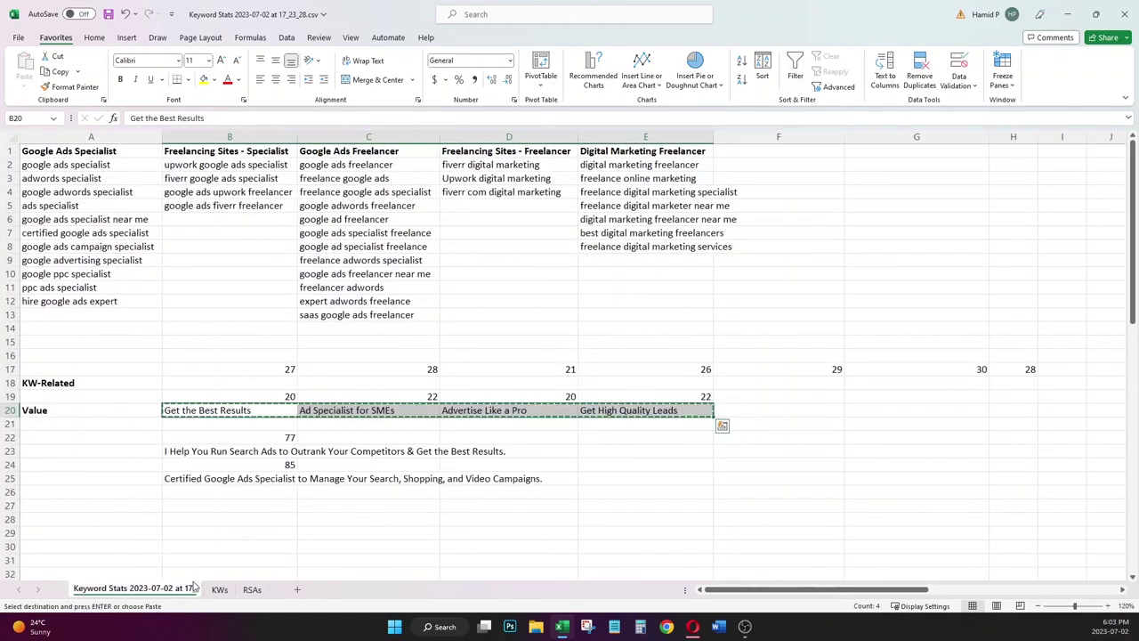
{"action": "left_click", "coordinate": [249, 591]}
{"action": "left_click", "coordinate": [603, 165]}
{"action": "key", "text": "ctrl+v"}
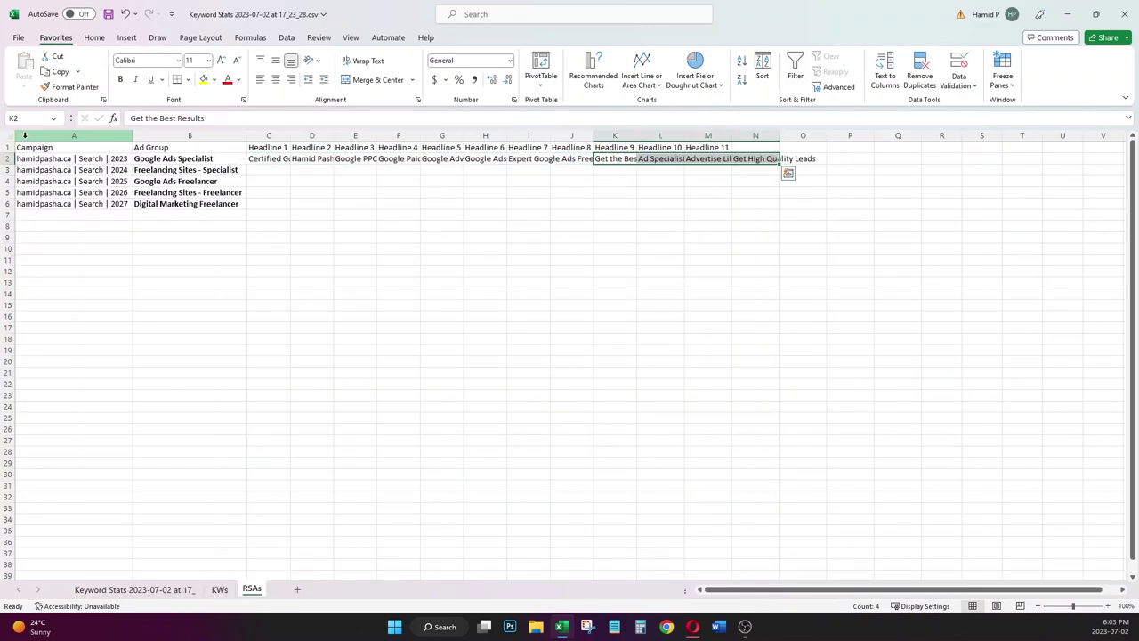
- Autofit the width of all columns in the RSAs sheet
{"action": "left_click", "coordinate": [8, 136]}
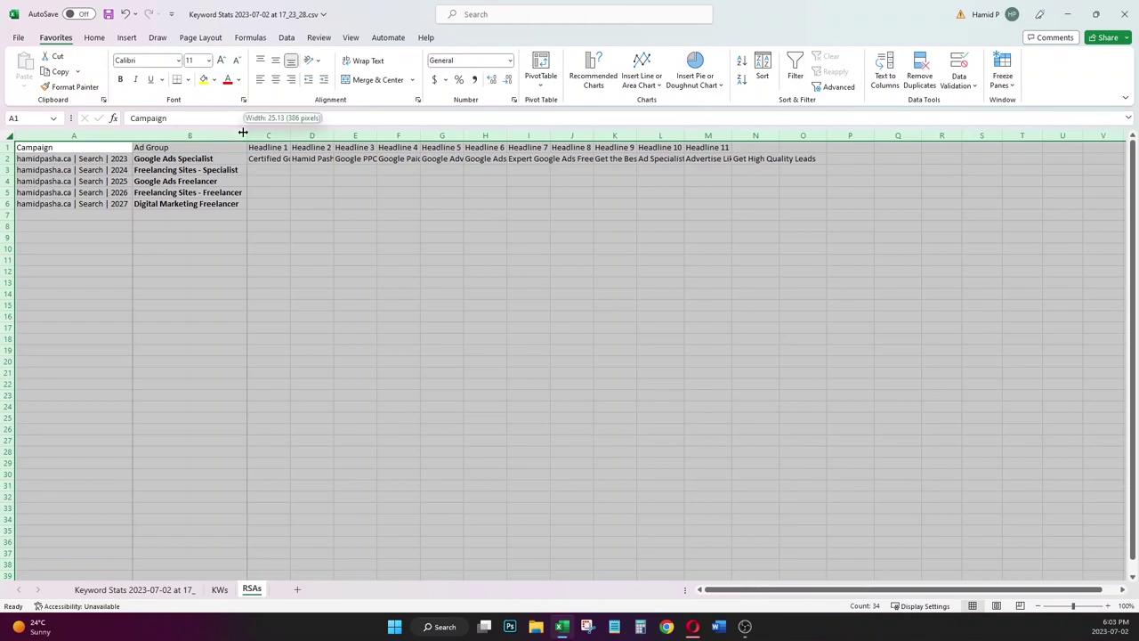
{"action": "double_click", "coordinate": [242, 131]}
{"action": "left_click", "coordinate": [526, 190]}
- Shift the four Value headlines one column left in row 2 so they fill Headline 8 to Headline 11
{"action": "left_click_drag", "start_coordinate": [304, 165], "coordinate": [986, 167]}
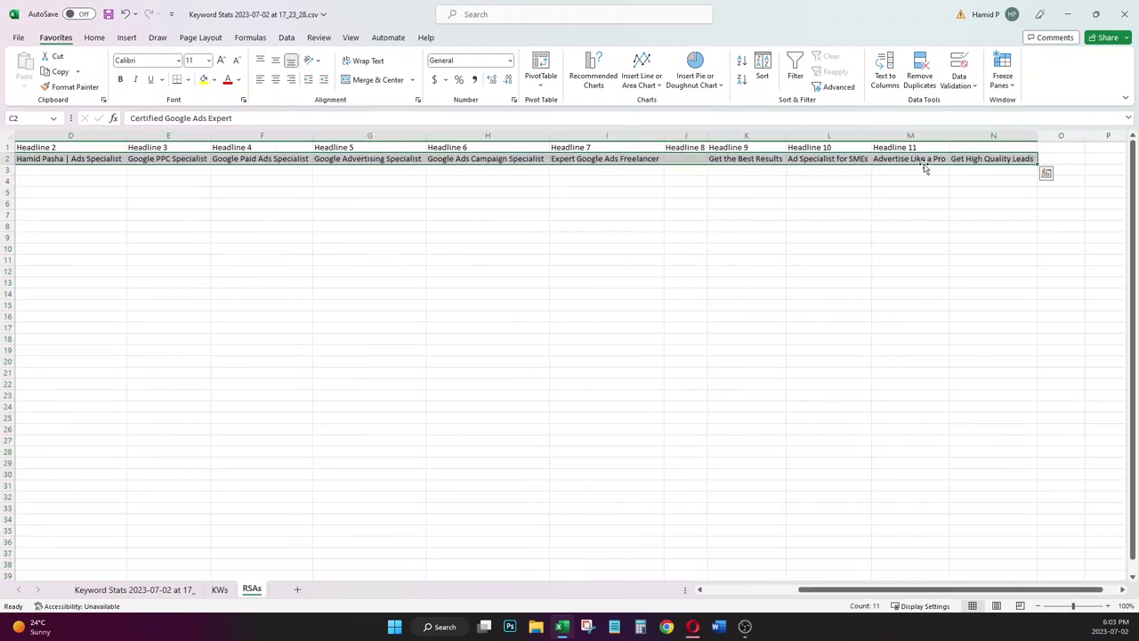
{"action": "left_click", "coordinate": [801, 169]}
{"action": "left_click_drag", "start_coordinate": [723, 160], "coordinate": [925, 160]}
{"action": "key", "text": "ctrl+c"}
{"action": "left_click_drag", "start_coordinate": [706, 161], "coordinate": [663, 160]}
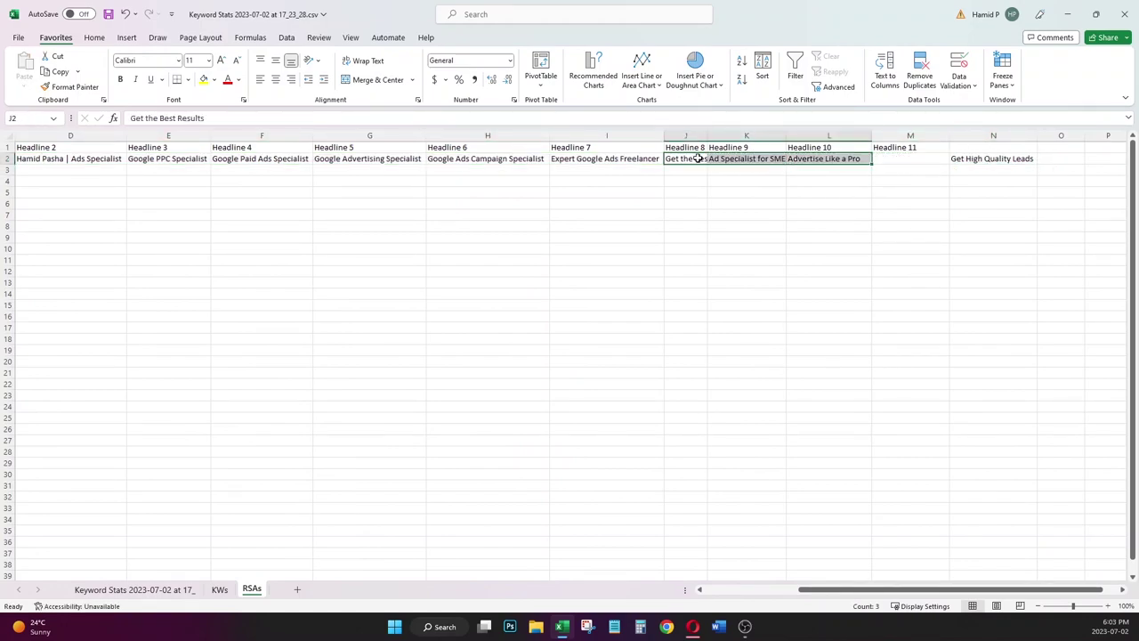
{"action": "left_click", "coordinate": [987, 158]}
{"action": "left_click_drag", "start_coordinate": [950, 160], "coordinate": [905, 165]}
- Add the header Description 1 in N1, right after Headline 11
{"action": "left_click", "coordinate": [975, 147]}
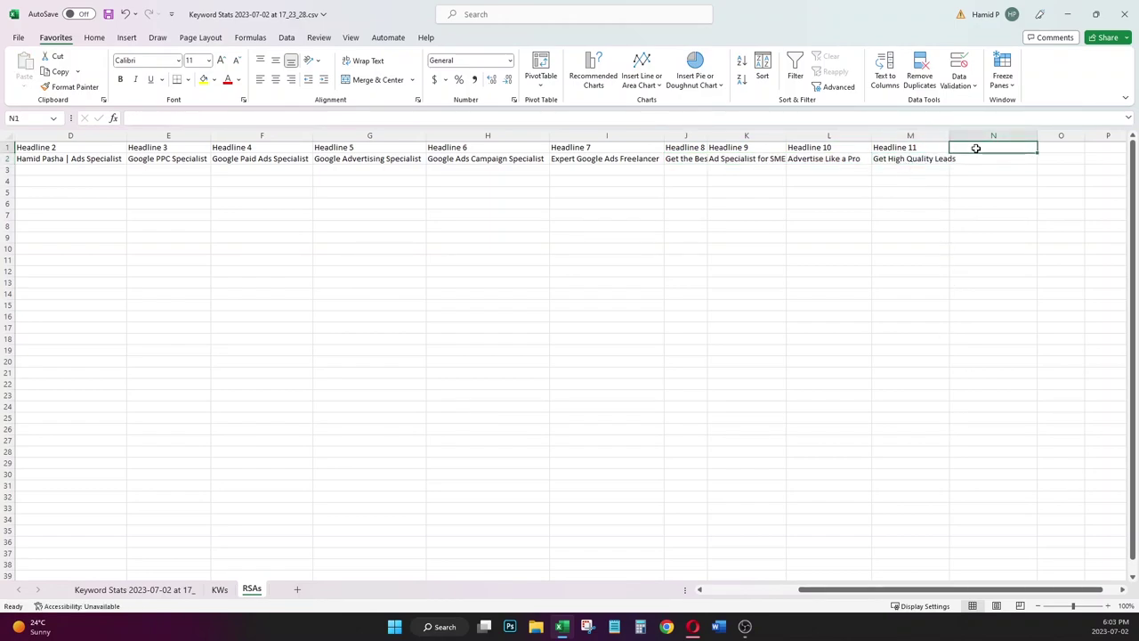
{"action": "type", "text": "Description 1"}
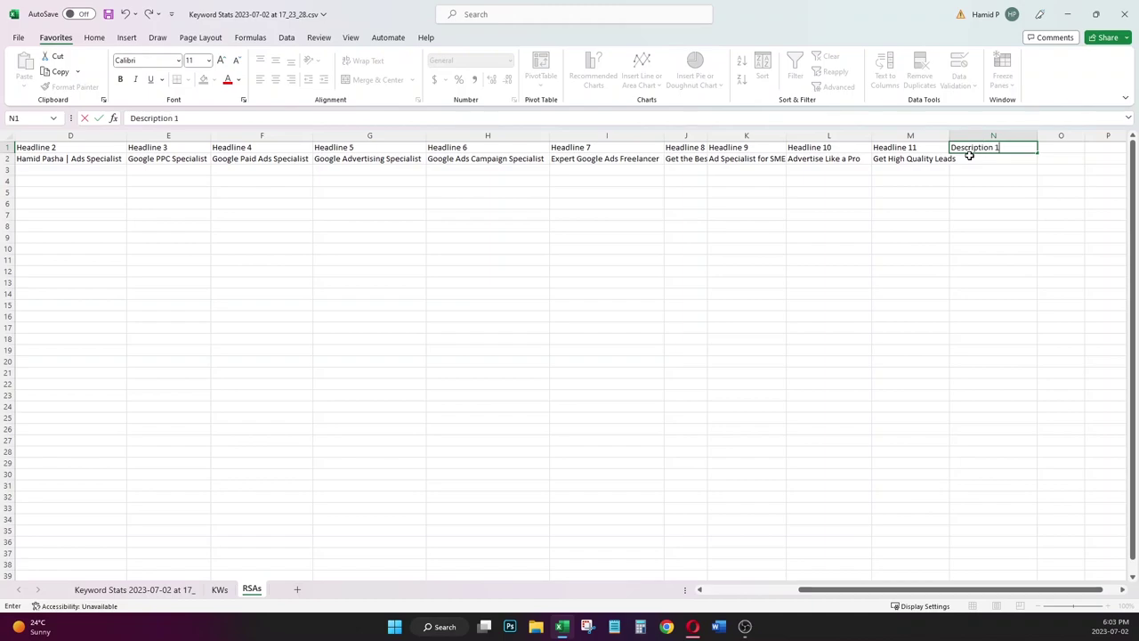
{"action": "key", "text": "Tab"}
{"action": "type", "text": "Descriptopm"}
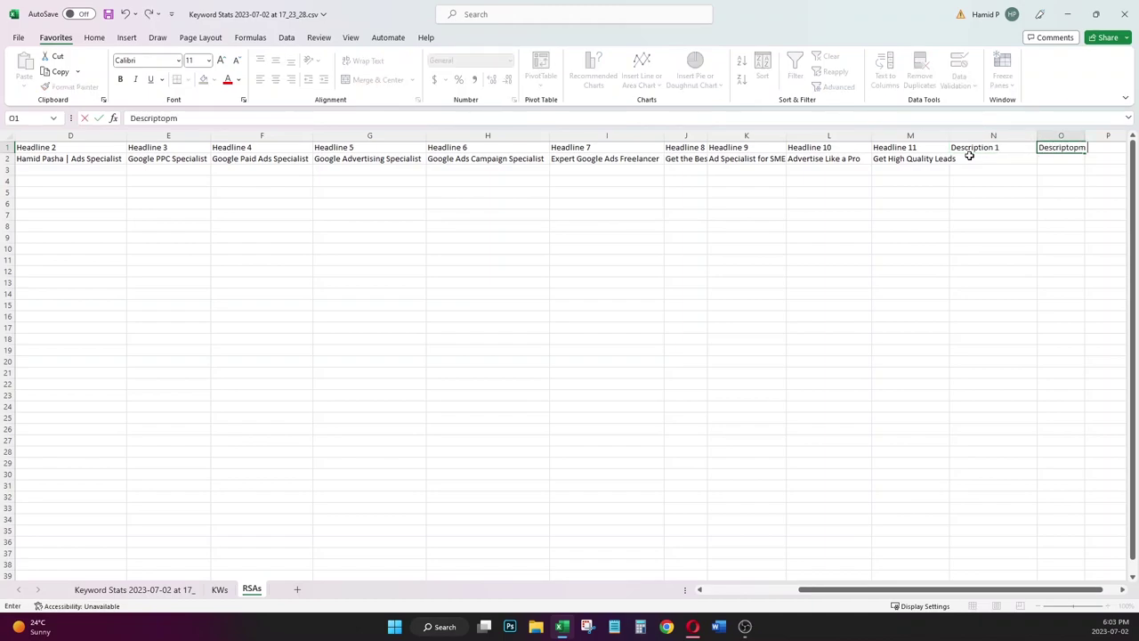
{"action": "key", "text": "BackSpace"}
{"action": "type", "text": "n"}
{"action": "key", "text": "Escape"}
- Copy the Description 1 header into O1 and change the copy to Description 2
{"action": "left_click", "coordinate": [969, 147]}
{"action": "key", "text": "ctrl+c"}
{"action": "key", "text": "ctrl+v"}
{"action": "double_click", "coordinate": [1060, 147]}
{"action": "key", "text": "BackSpace"}
{"action": "type", "text": "2"}
{"action": "left_click", "coordinate": [1032, 236]}
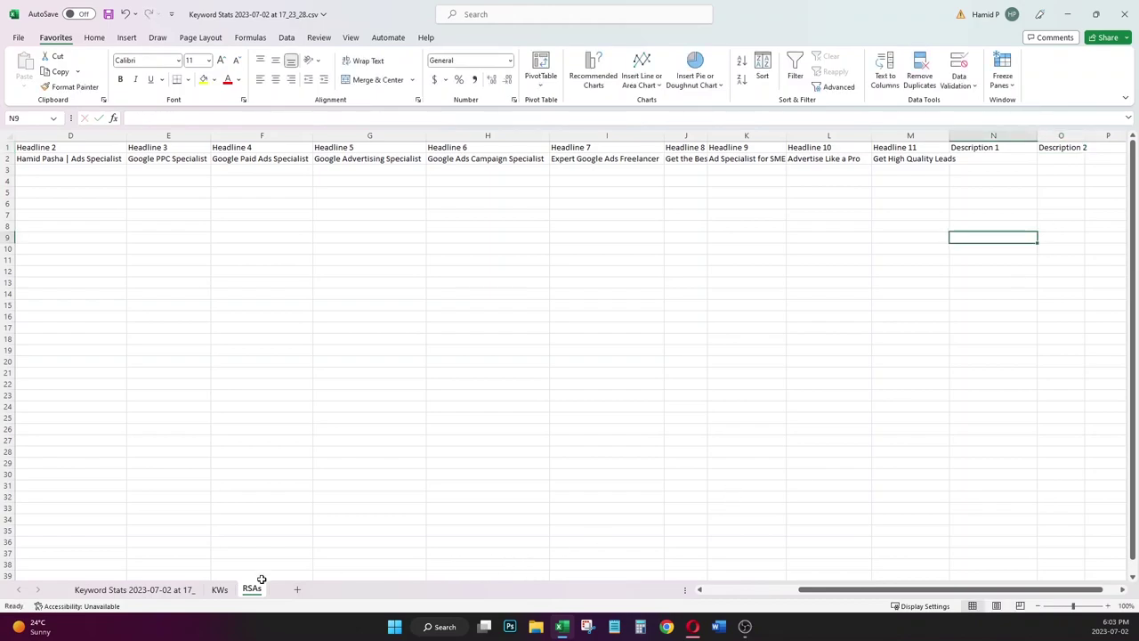
- Move the description in B23 of the keyword stats sheet to N2 of RSAs, under Description 1
{"action": "left_click", "coordinate": [191, 589]}
{"action": "left_click", "coordinate": [219, 453]}
{"action": "key", "text": "ctrl+c"}
{"action": "left_click", "coordinate": [252, 589]}
{"action": "left_click", "coordinate": [964, 158]}
{"action": "key", "text": "Return"}
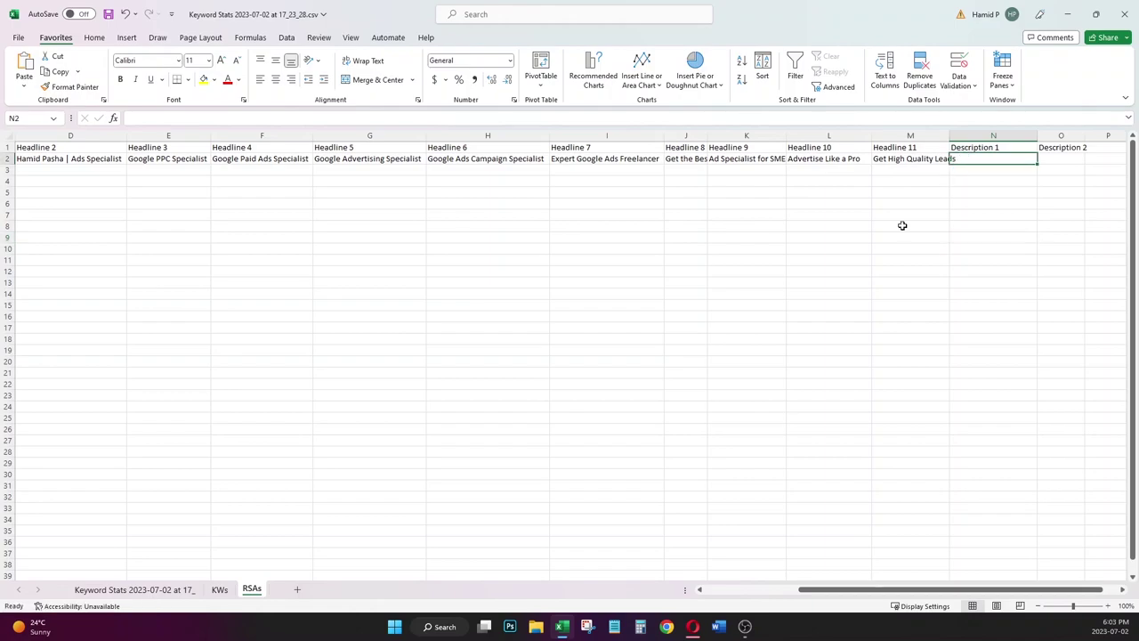
- Move the description in B25 of the keyword stats sheet to O2 of RSAs, under Description 2
{"action": "left_click", "coordinate": [189, 589]}
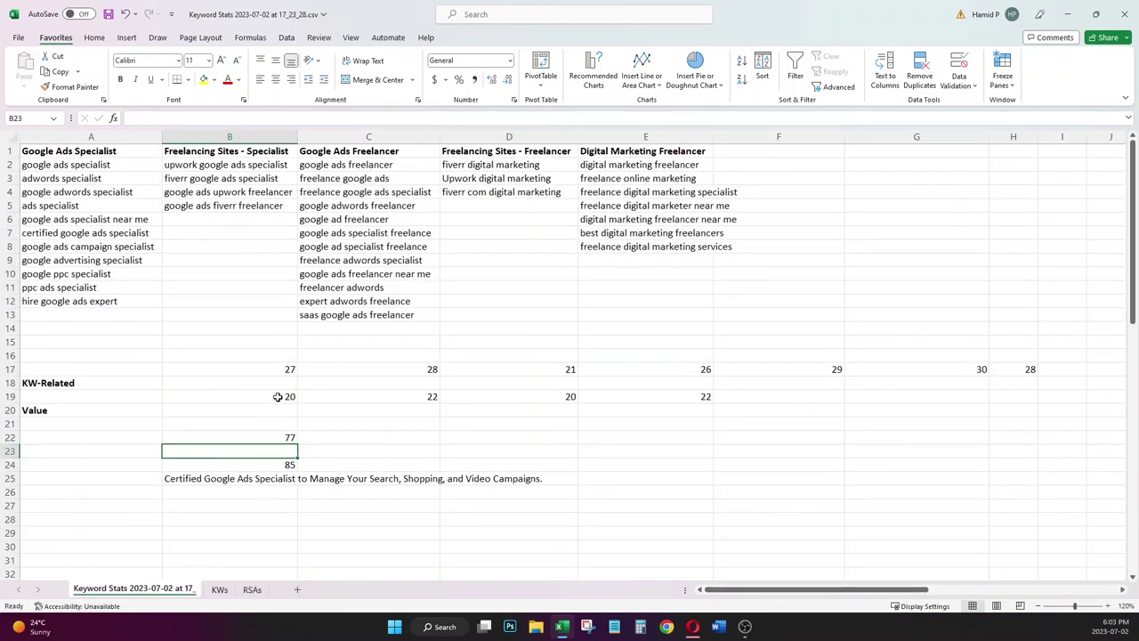
{"action": "left_click", "coordinate": [254, 474]}
{"action": "key", "text": "ctrl+c"}
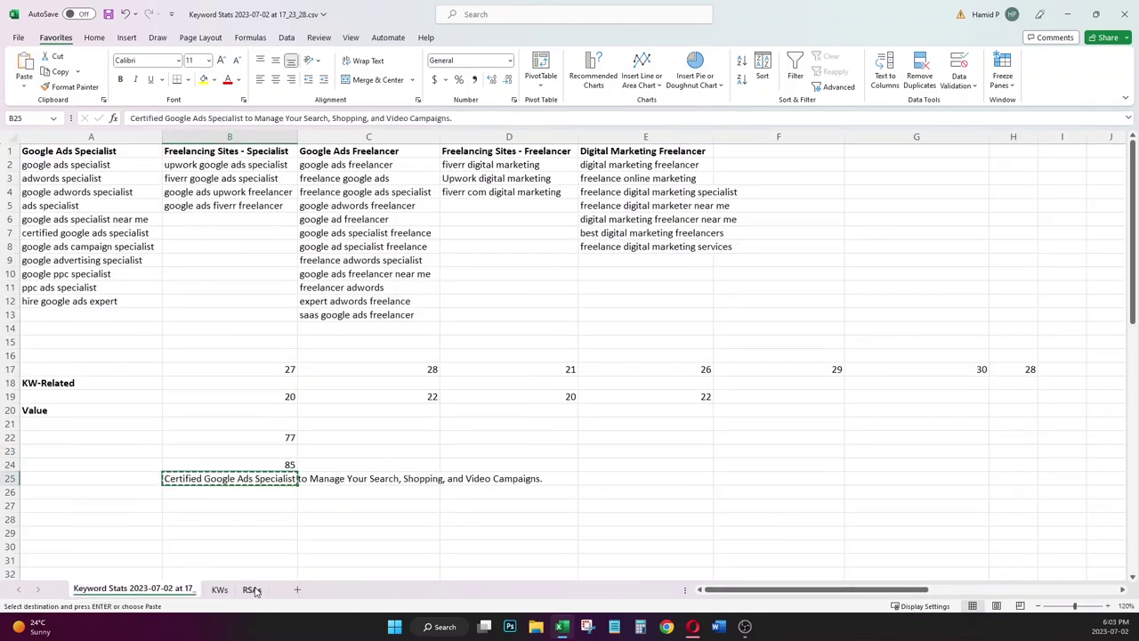
{"action": "left_click", "coordinate": [252, 589]}
{"action": "left_click", "coordinate": [1063, 159]}
{"action": "key", "text": "Return"}
- Copy the headlines and descriptions from row 2 of RSAs, starting at C2, into rows 3 to 6
{"action": "left_click_drag", "start_coordinate": [1064, 159], "coordinate": [283, 203]}
{"action": "key", "text": "ctrl+c"}
{"action": "key", "text": "ctrl+v"}
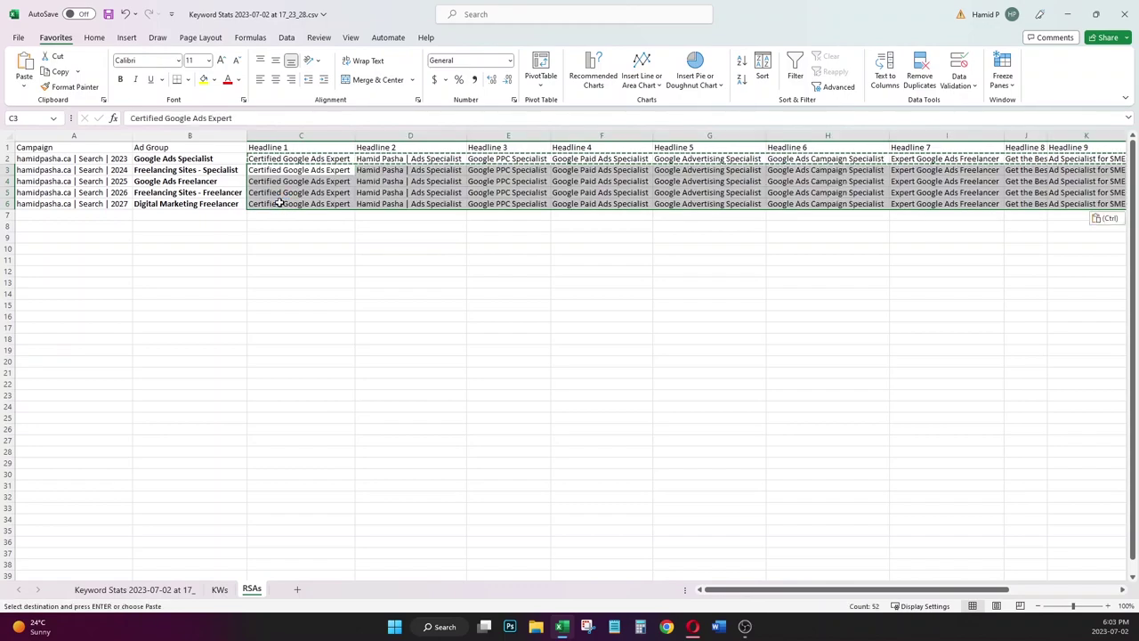
{"action": "left_click", "coordinate": [304, 281]}
{"action": "key", "text": "ctrl"}
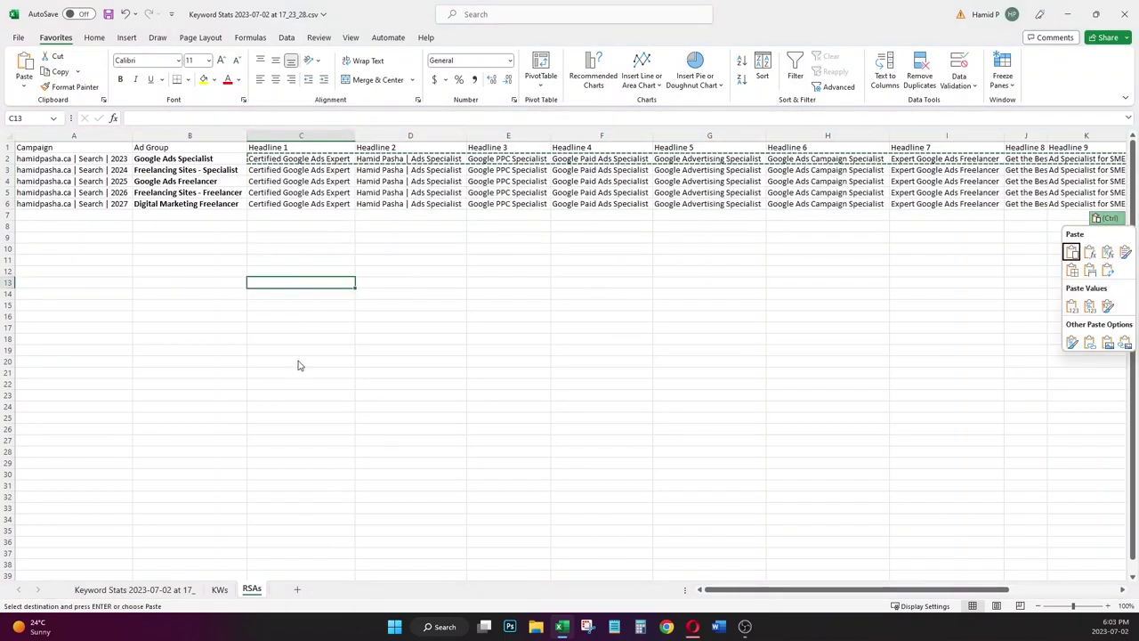
{"action": "key", "text": "ctrl"}
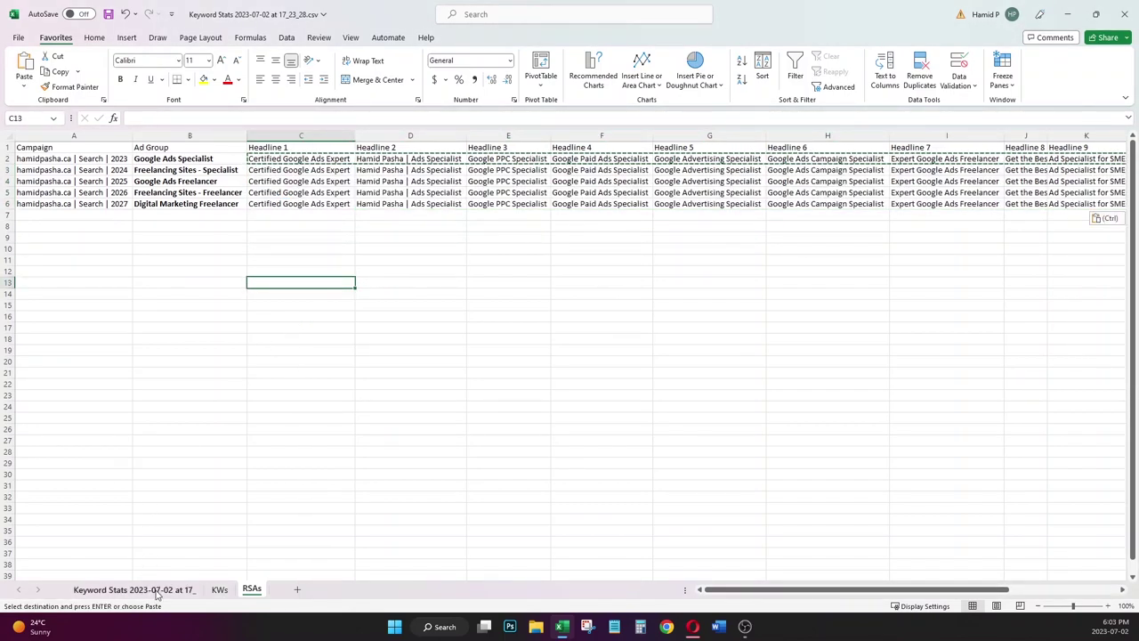
- Clear the copy selection and insert an empty column before Headline 2
{"action": "left_click", "coordinate": [224, 174]}
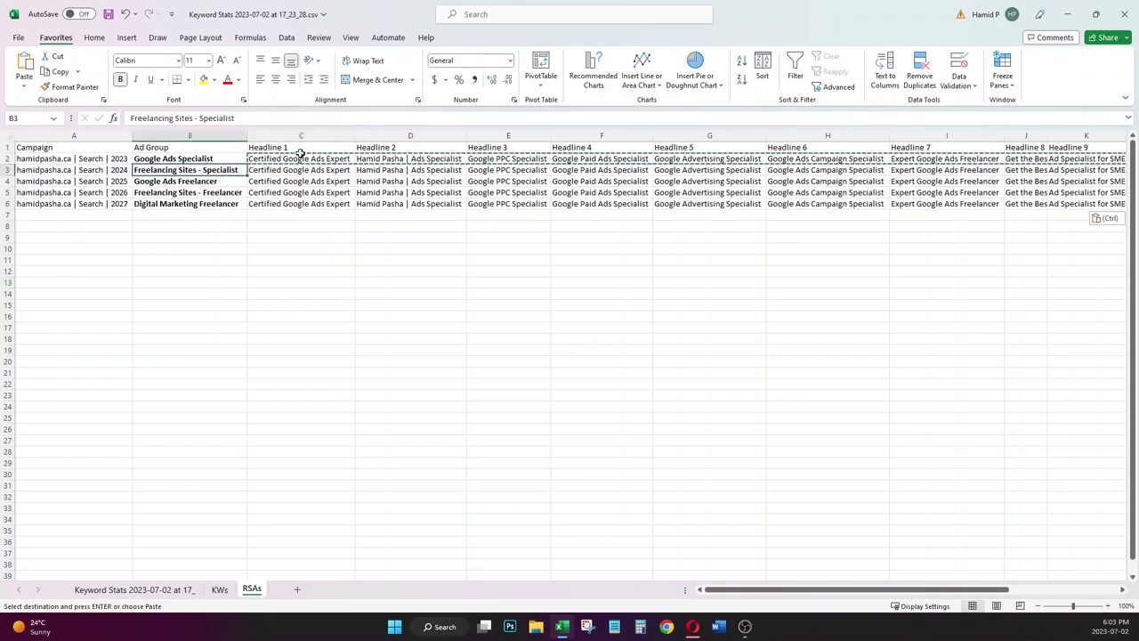
{"action": "left_click", "coordinate": [377, 133]}
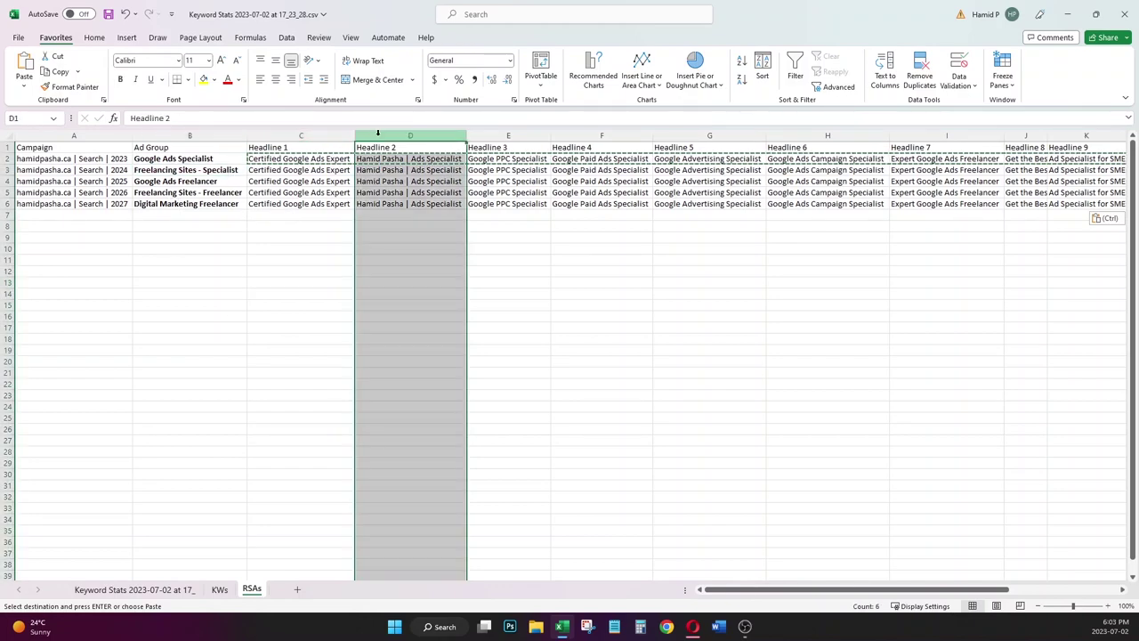
{"action": "left_click", "coordinate": [331, 170]}
{"action": "key", "text": "Escape"}
{"action": "left_click", "coordinate": [379, 137]}
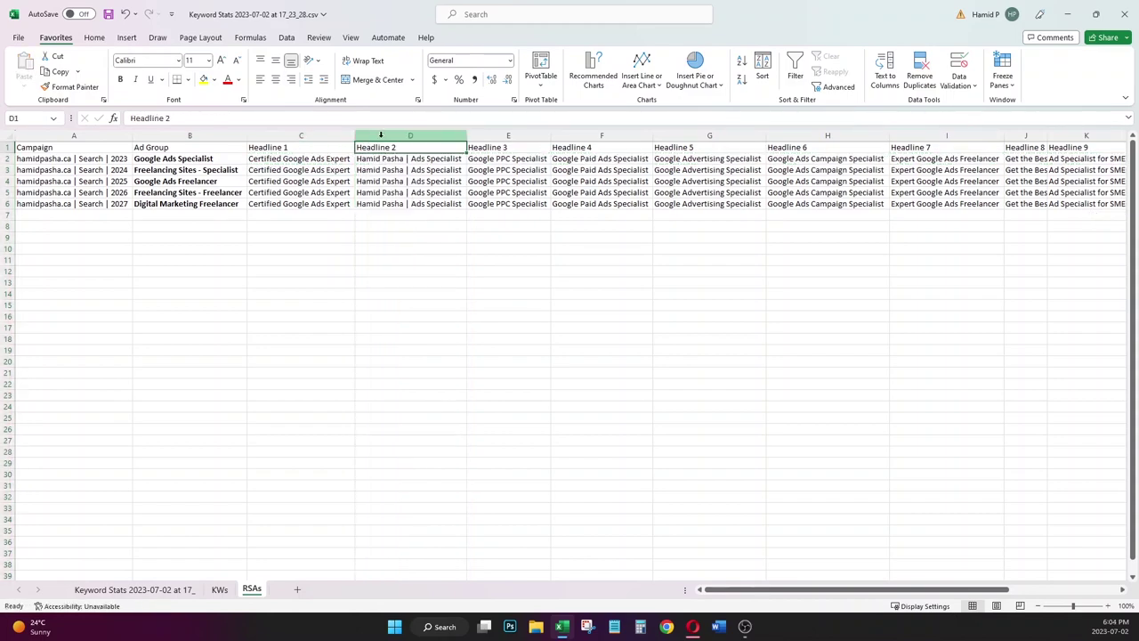
{"action": "right_click", "coordinate": [378, 138]}
{"action": "left_click", "coordinate": [423, 257]}
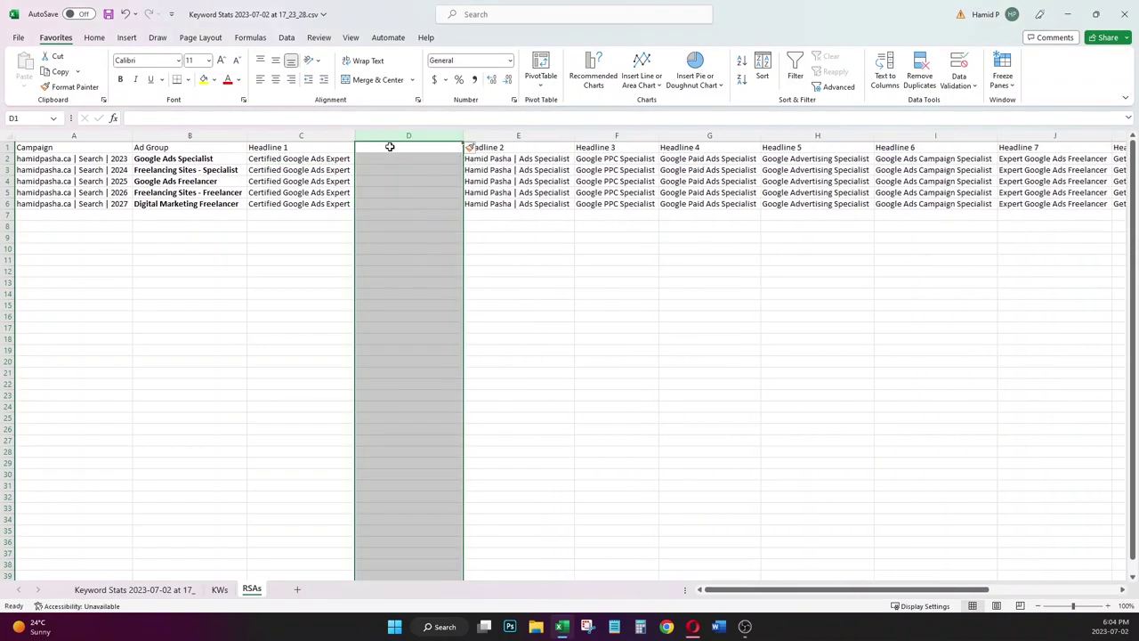
- Enter the header Headline 1 Position in D1 and the value 1 in D2
{"action": "left_click", "coordinate": [391, 145]}
{"action": "type", "text": "He"}
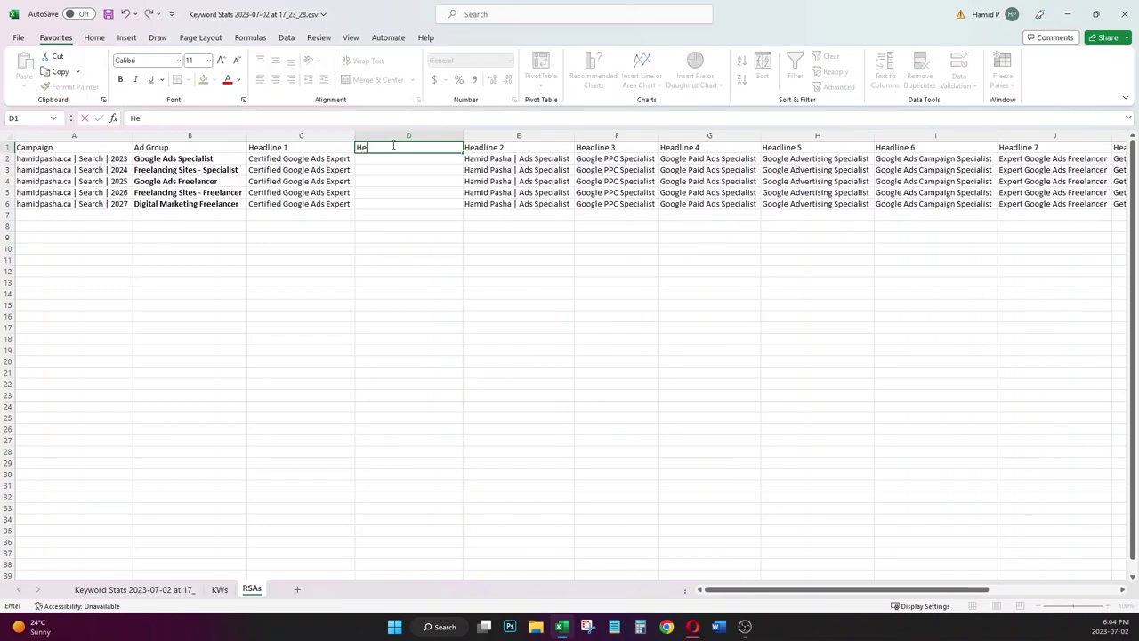
{"action": "type", "text": "adline 1 Position"}
{"action": "key", "text": "Return"}
{"action": "type", "text": "1"}
{"action": "key", "text": "Return"}
- Copy the position value 1 from D2 into D3 to D6
{"action": "left_click", "coordinate": [407, 157]}
{"action": "key", "text": "ctrl+c"}
{"action": "left_click_drag", "start_coordinate": [408, 176], "coordinate": [406, 206]}
{"action": "key", "text": "ctrl+v"}
{"action": "left_click", "coordinate": [415, 248]}
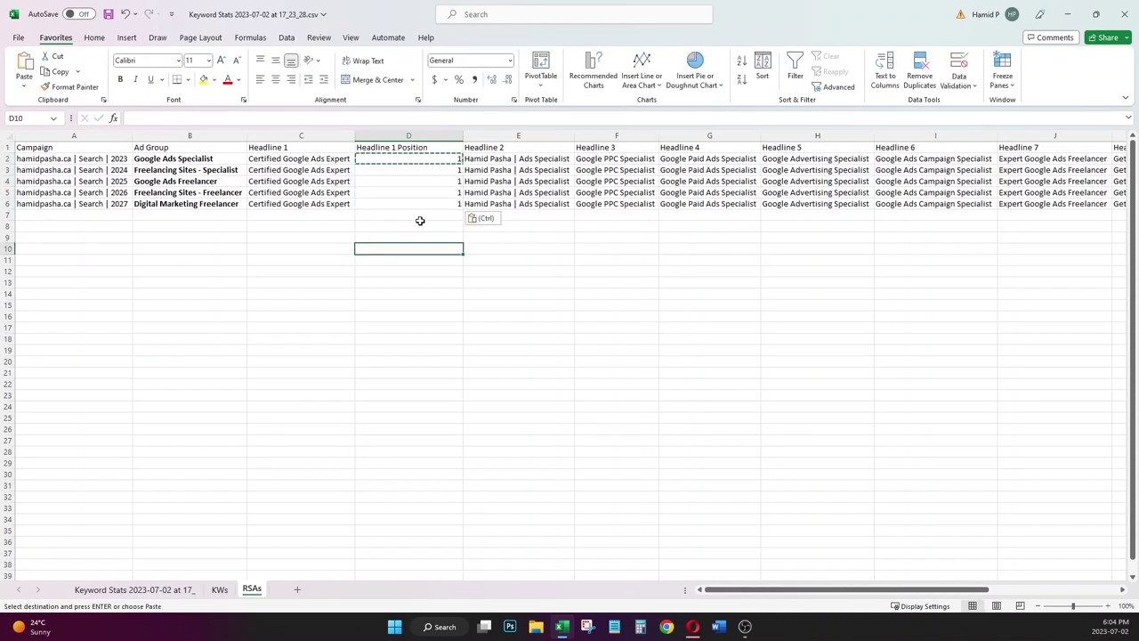
- Delete the Headline 1 Position column
{"action": "left_click", "coordinate": [420, 136]}
{"action": "right_click", "coordinate": [424, 137]}
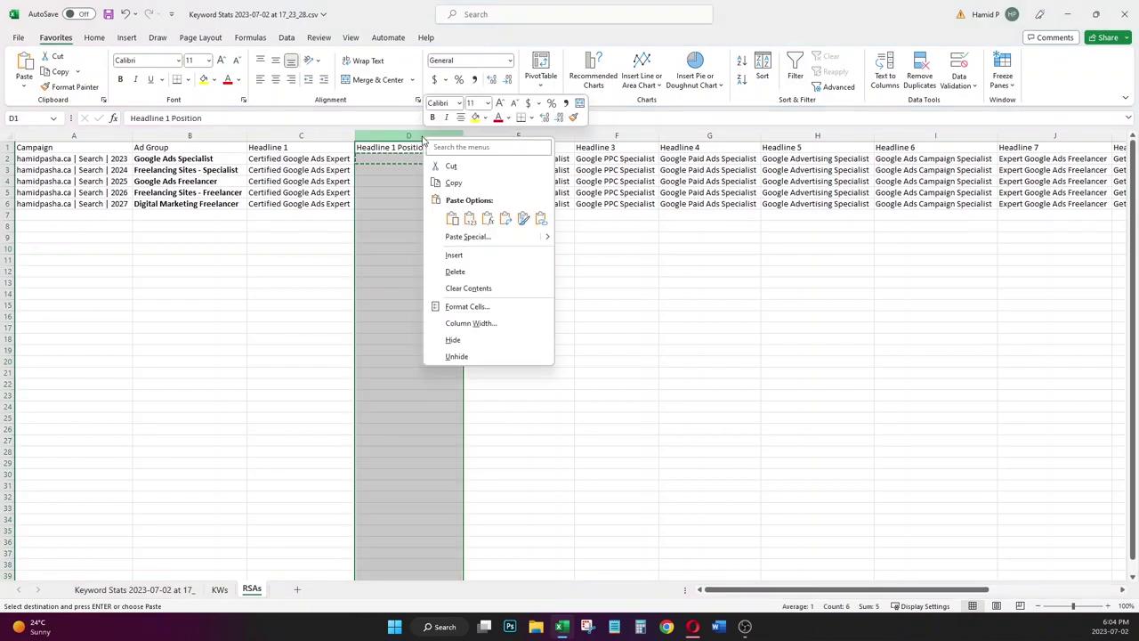
{"action": "left_click", "coordinate": [455, 271]}
{"action": "left_click_drag", "start_coordinate": [389, 161], "coordinate": [396, 201]}
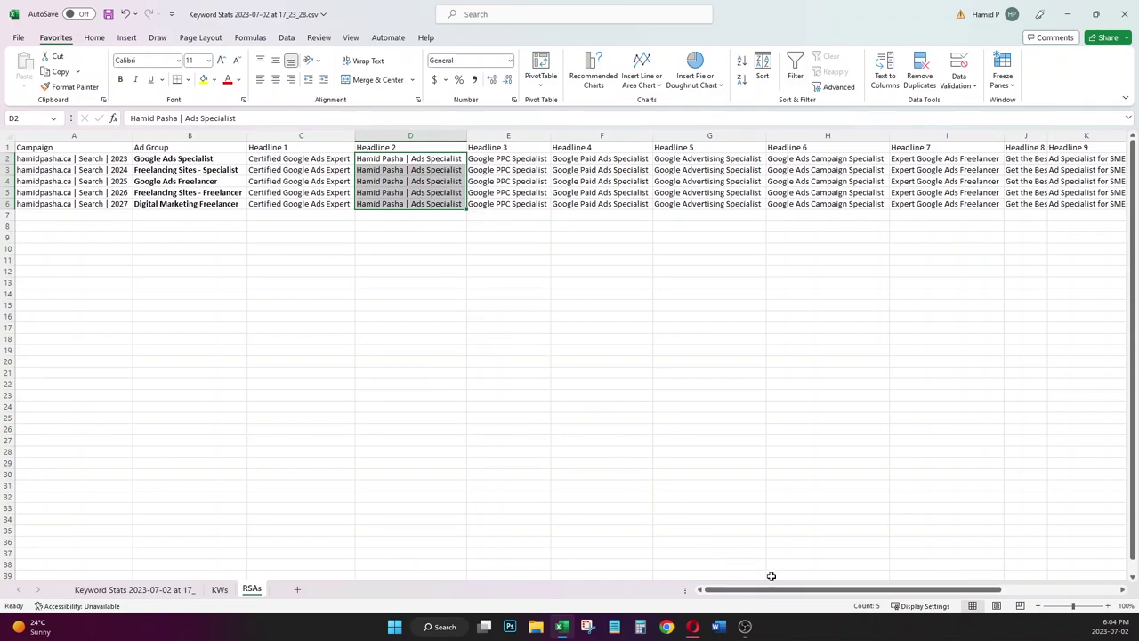
{"action": "left_click_drag", "start_coordinate": [785, 592], "coordinate": [623, 598]}
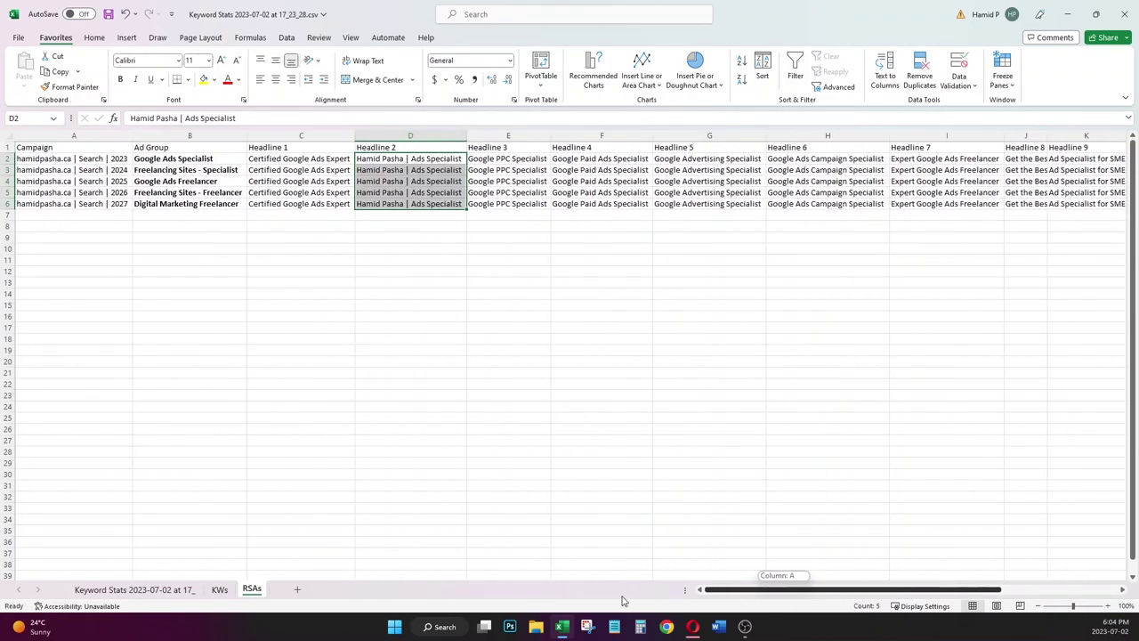
{"action": "left_click", "coordinate": [219, 589]}
{"action": "left_click", "coordinate": [201, 408]}
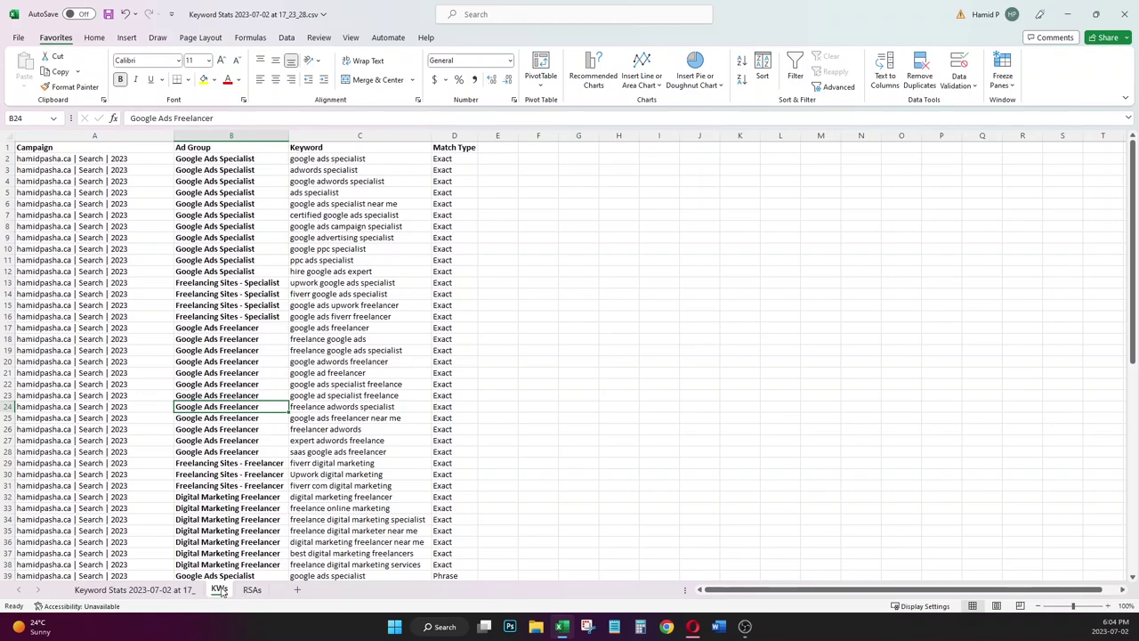
{"action": "left_click", "coordinate": [251, 590]}
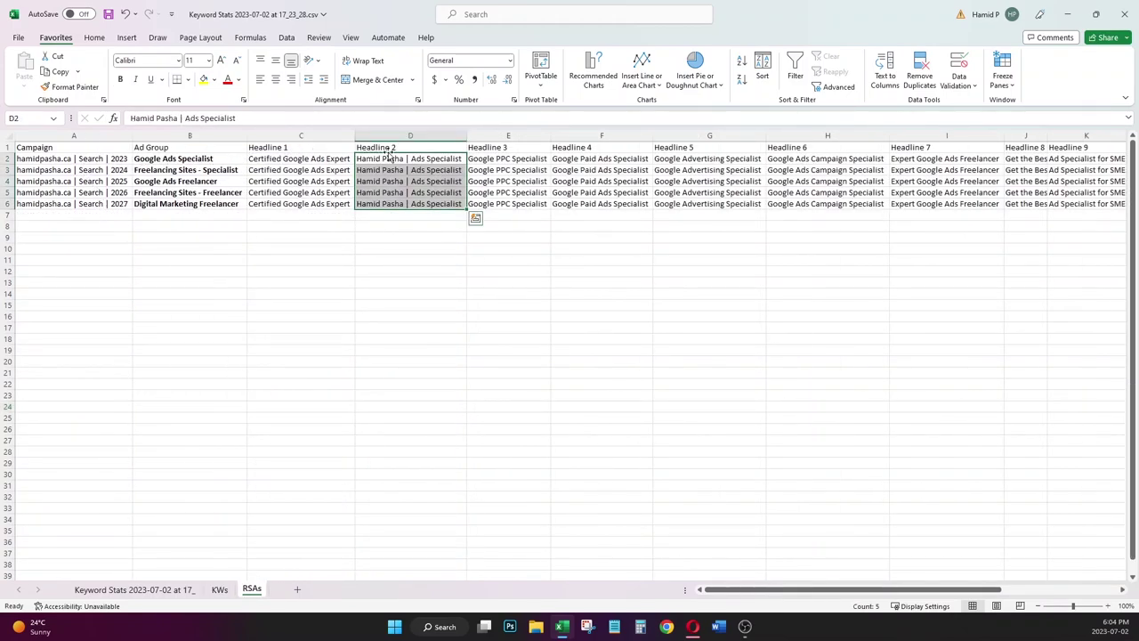
{"action": "left_click", "coordinate": [399, 259]}
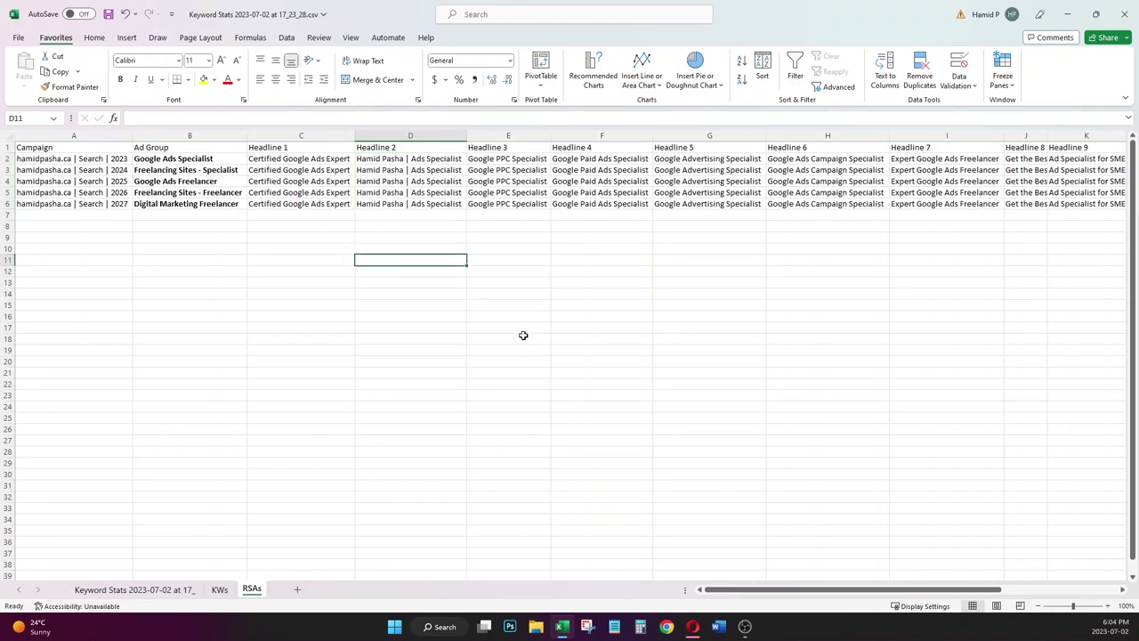
- Launch Google Ads Editor, switch to it and bring up its Accounts manager
{"action": "left_click", "coordinate": [454, 627]}
{"action": "type", "text": "google ads edi"}
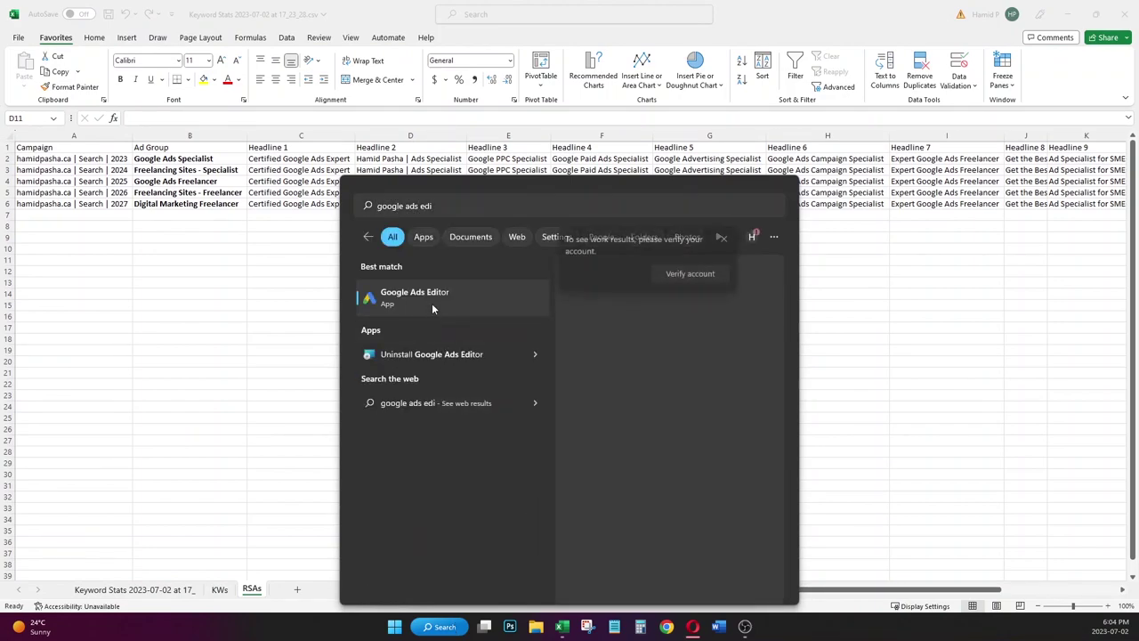
{"action": "left_click", "coordinate": [431, 303]}
{"action": "left_click", "coordinate": [433, 306]}
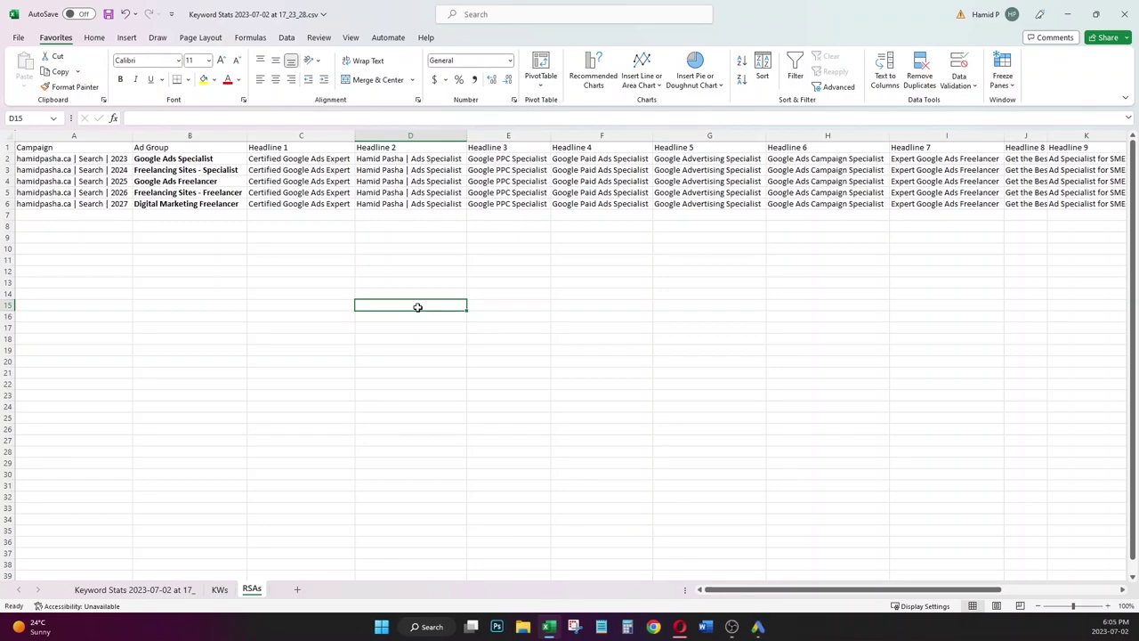
{"action": "left_click", "coordinate": [761, 630]}
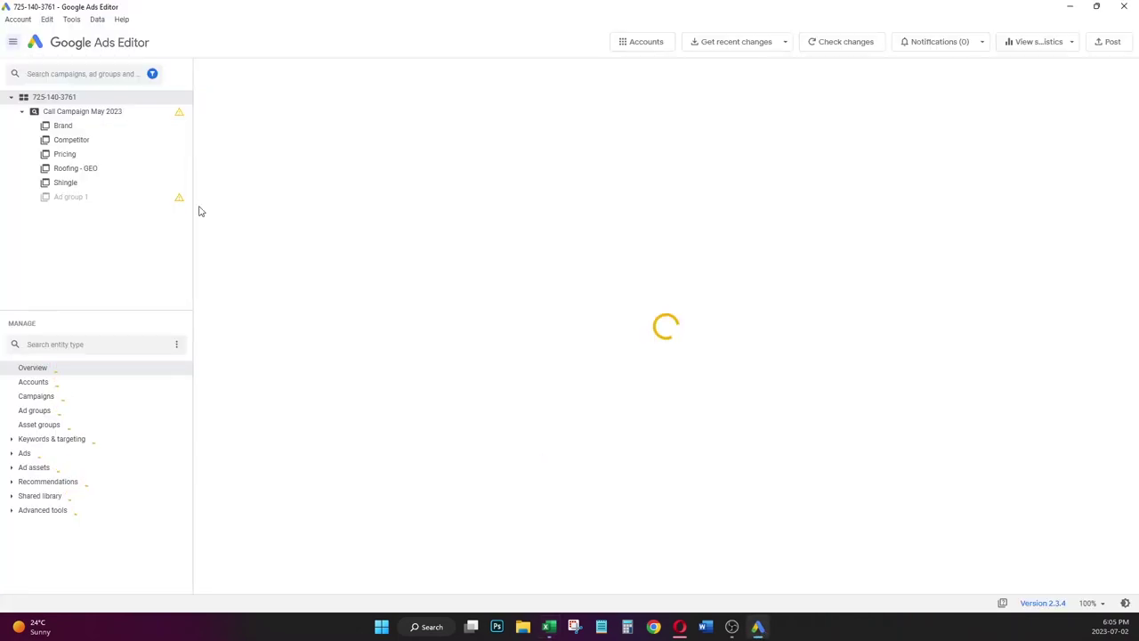
{"action": "left_click", "coordinate": [18, 18]}
{"action": "key", "text": "Escape"}
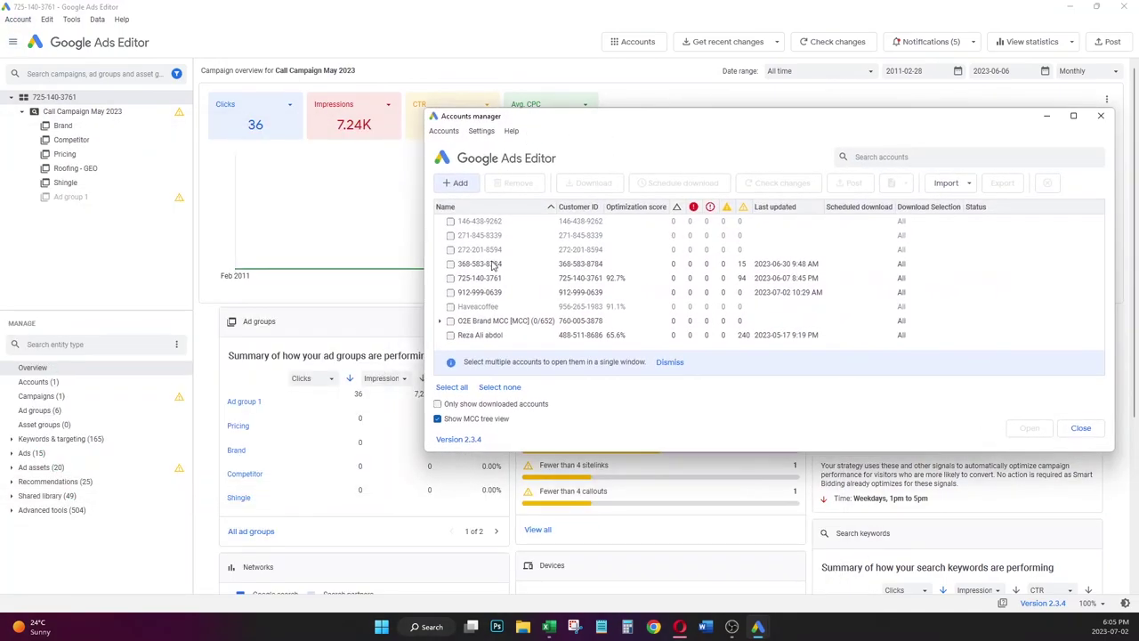
{"action": "left_click", "coordinate": [451, 293]}
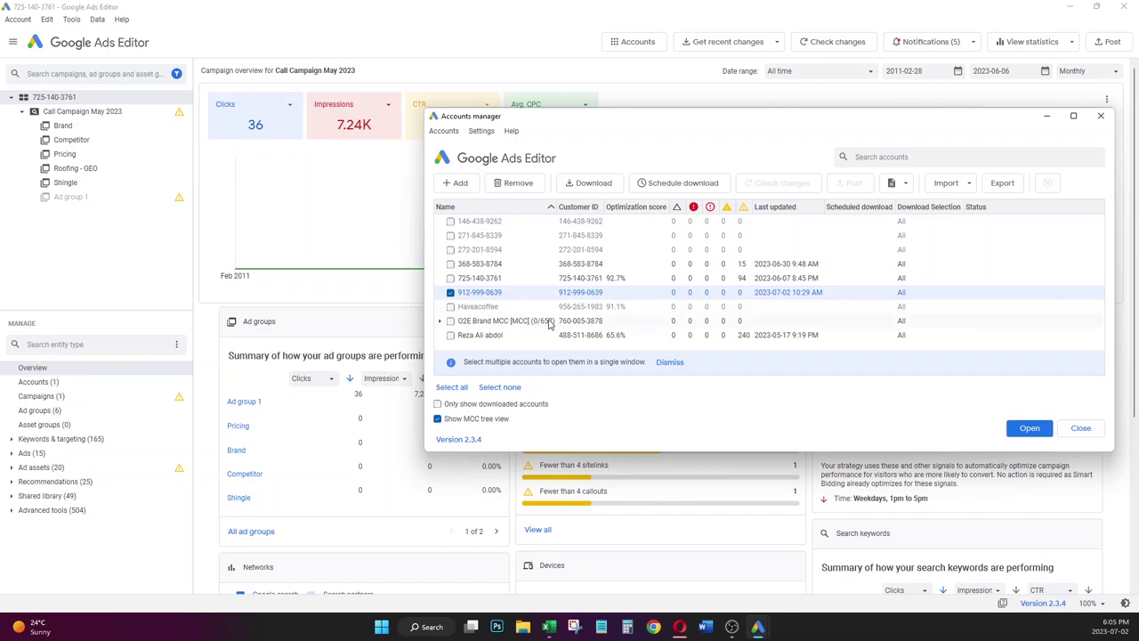
{"action": "left_click", "coordinate": [1022, 430]}
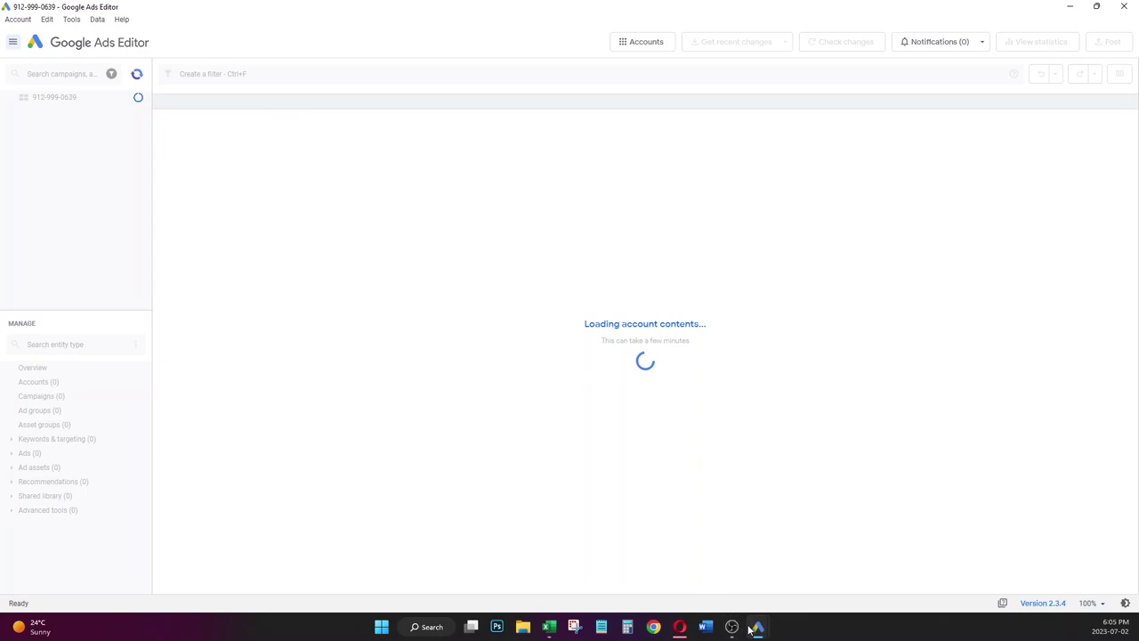
{"action": "mouse_move", "coordinate": [757, 627]}
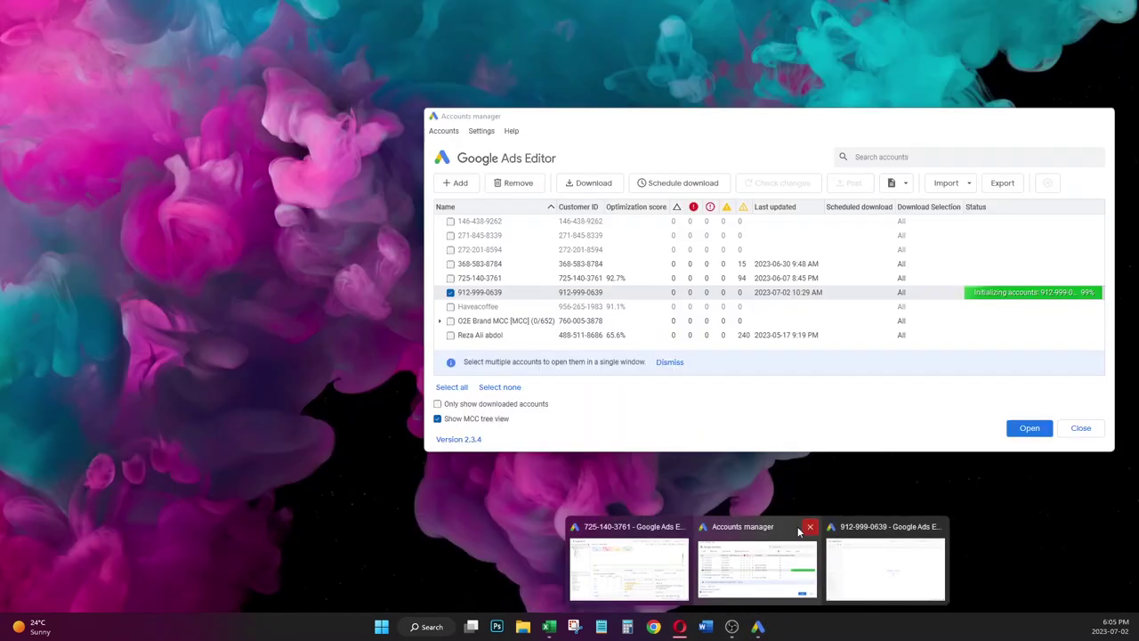
{"action": "left_click", "coordinate": [810, 527]}
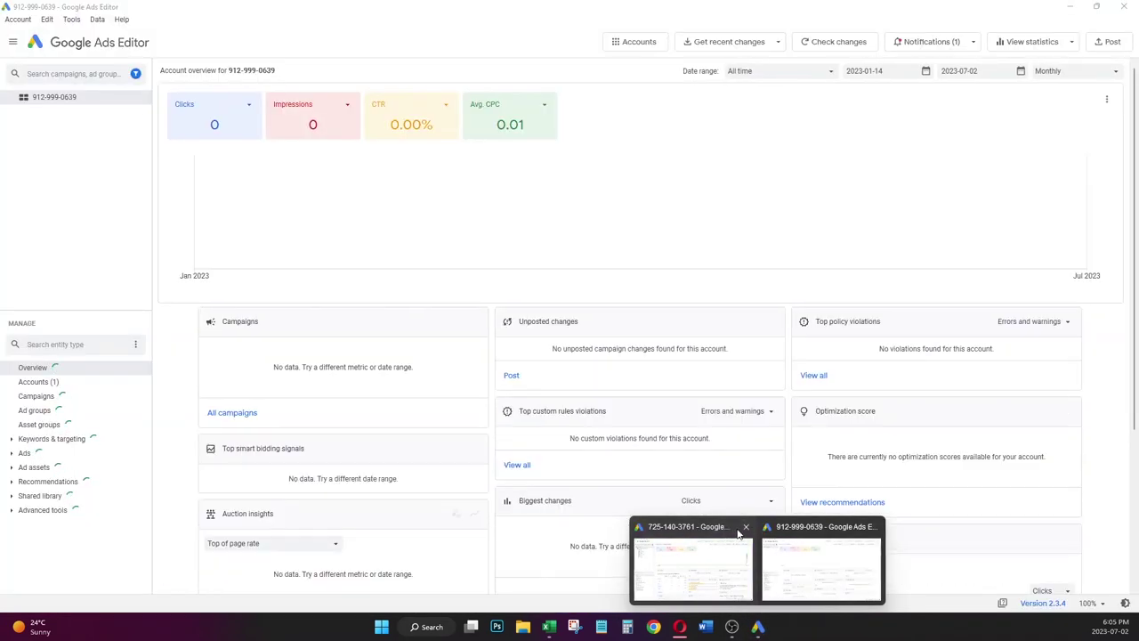
- Switch to the Opera browser and check the account number shown on the Google Ads Campaigns page
{"action": "left_click", "coordinate": [707, 560]}
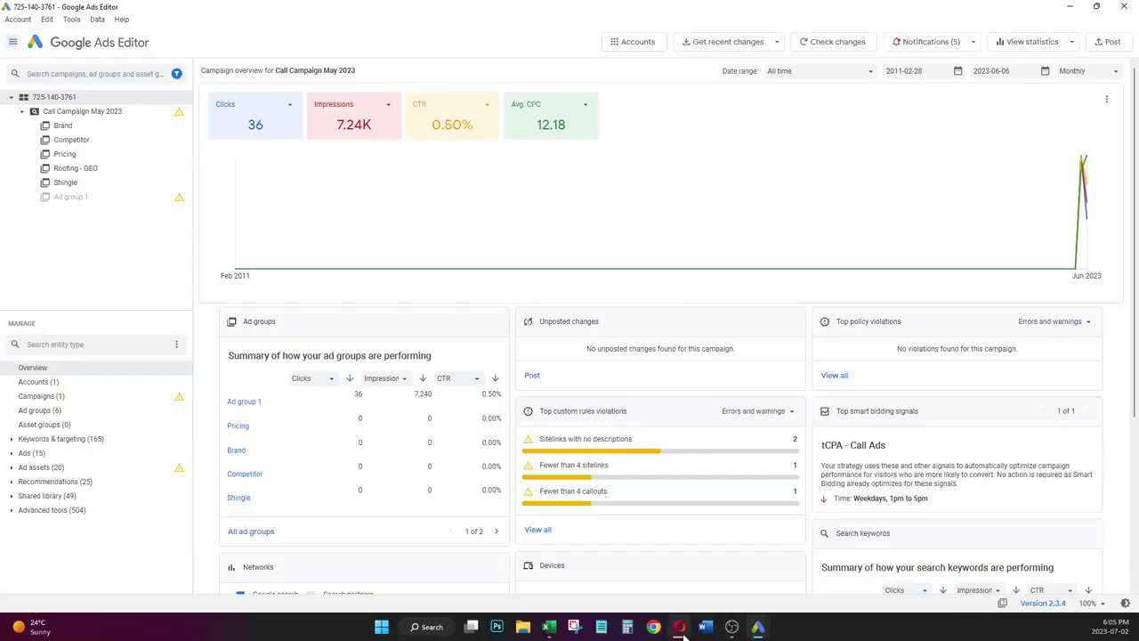
{"action": "left_click", "coordinate": [678, 626]}
{"action": "left_click", "coordinate": [153, 8]}
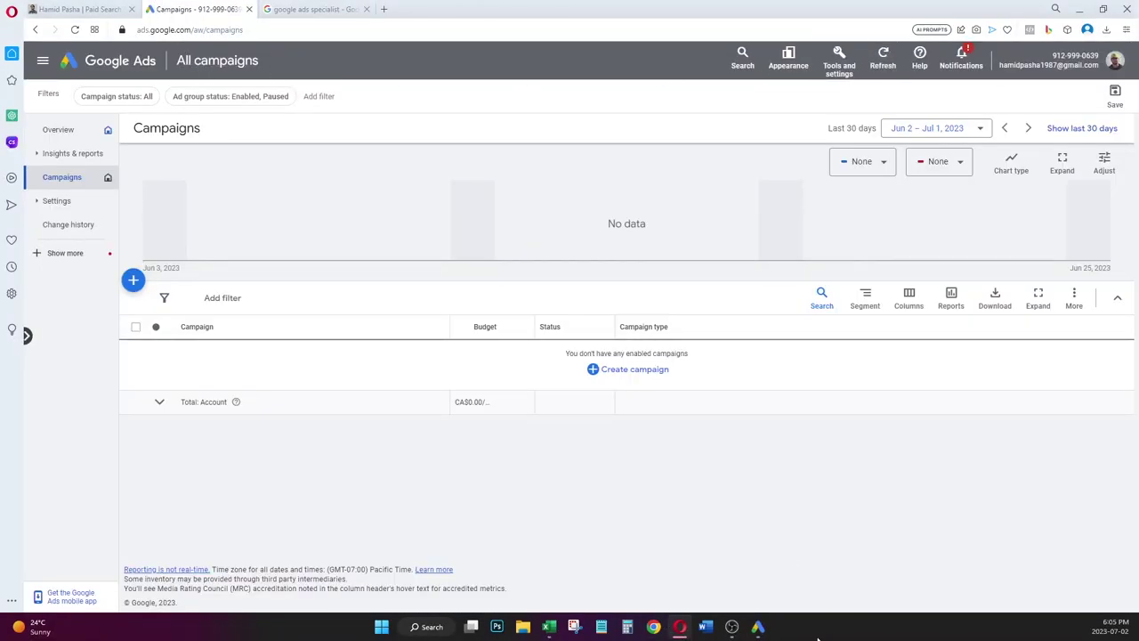
- Return to the newly opened account in Google Ads Editor and show its Keywords list under Keywords & targeting
{"action": "mouse_move", "coordinate": [771, 625]}
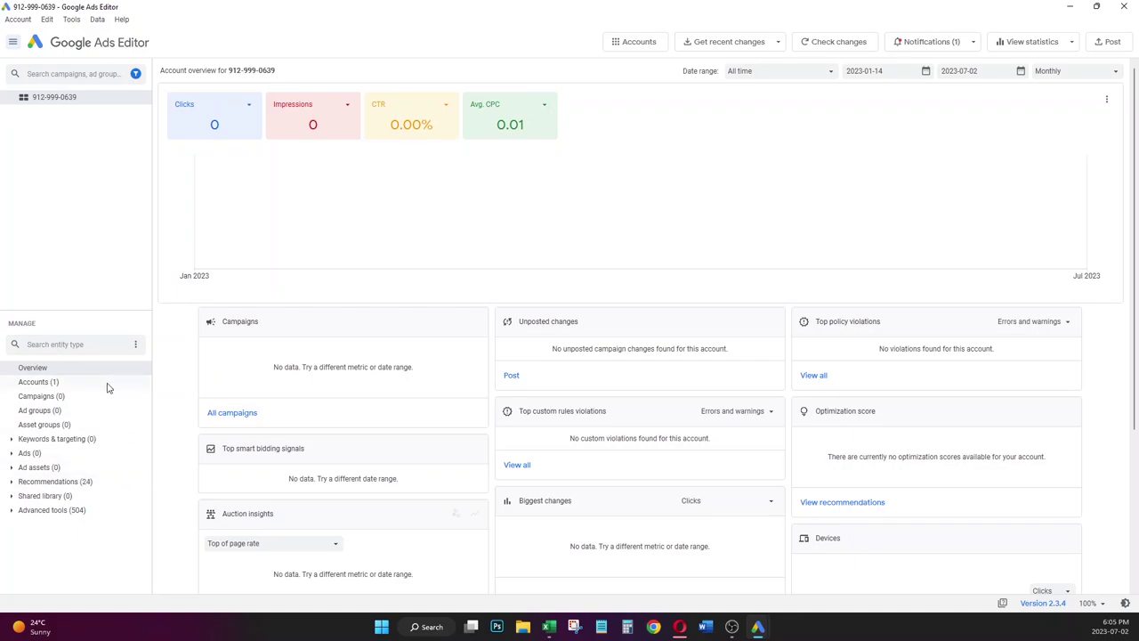
{"action": "left_click", "coordinate": [11, 438]}
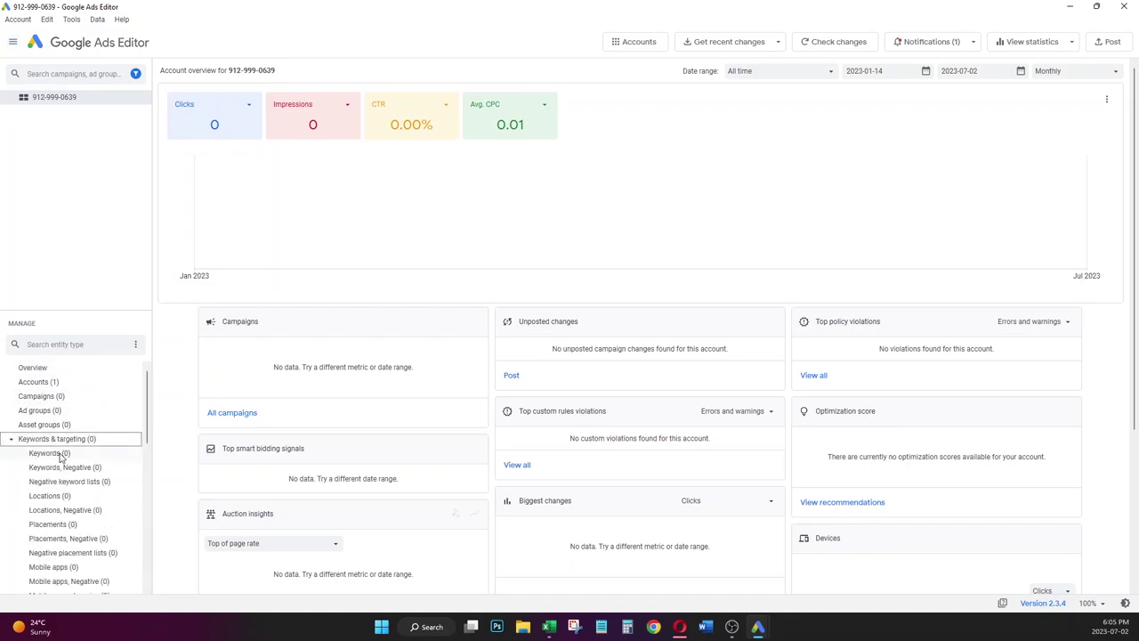
{"action": "left_click", "coordinate": [49, 453]}
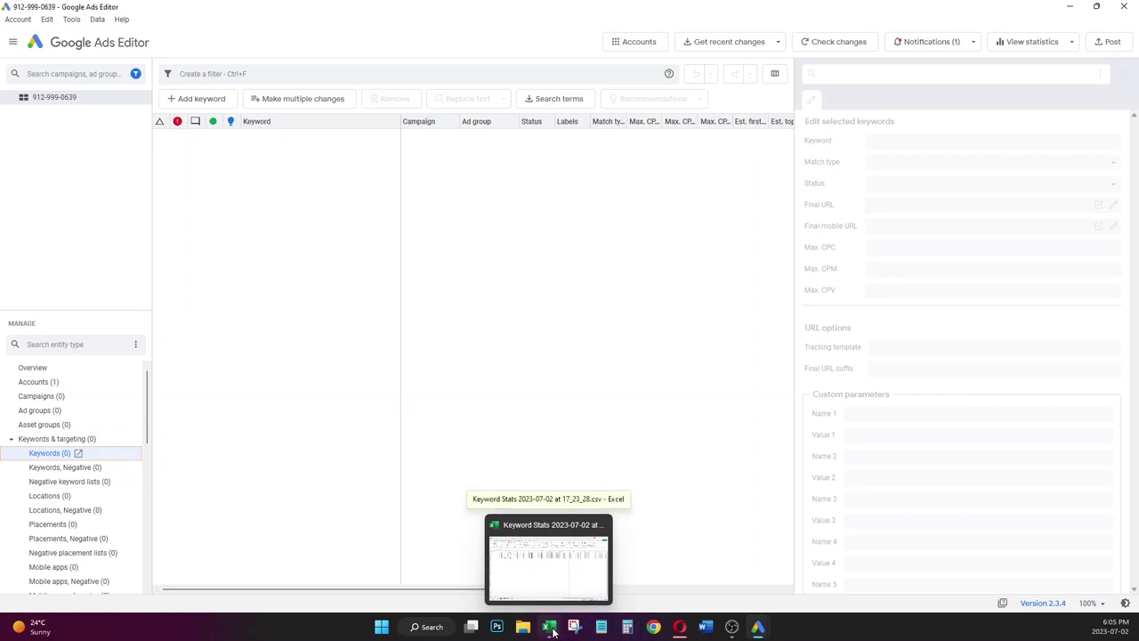
- Switch to the Excel workbook and copy the whole keyword table with its headers from the KWs sheet
{"action": "left_click", "coordinate": [550, 628]}
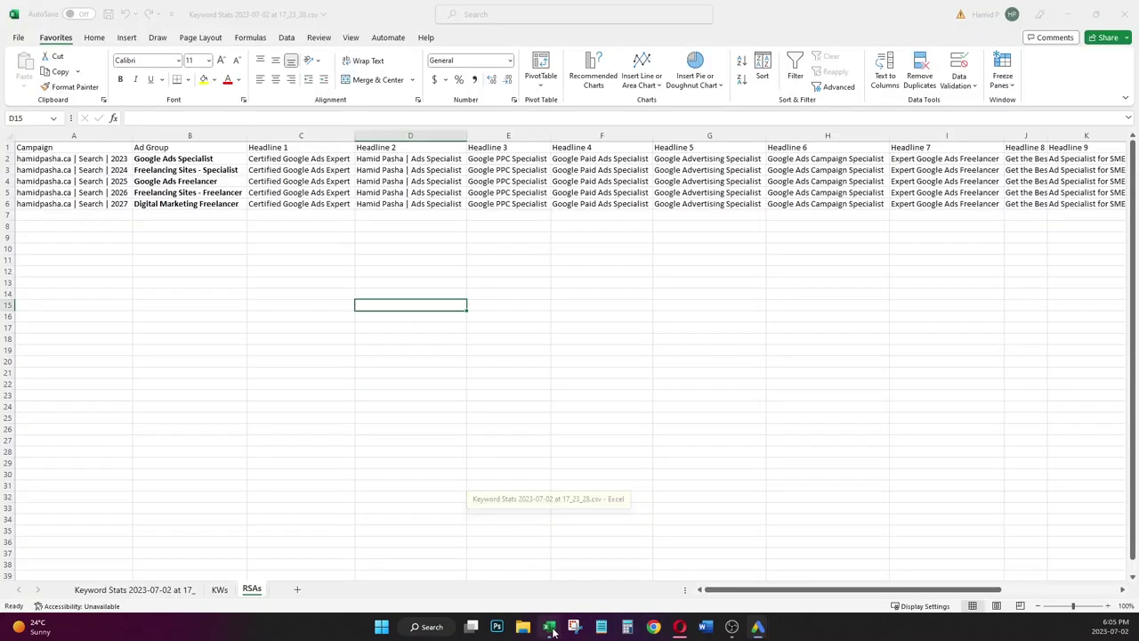
{"action": "left_click", "coordinate": [219, 589]}
{"action": "left_click_drag", "start_coordinate": [70, 149], "coordinate": [458, 155]}
{"action": "key", "text": "ctrl+shift+Down"}
{"action": "key", "text": "ctrl+c"}
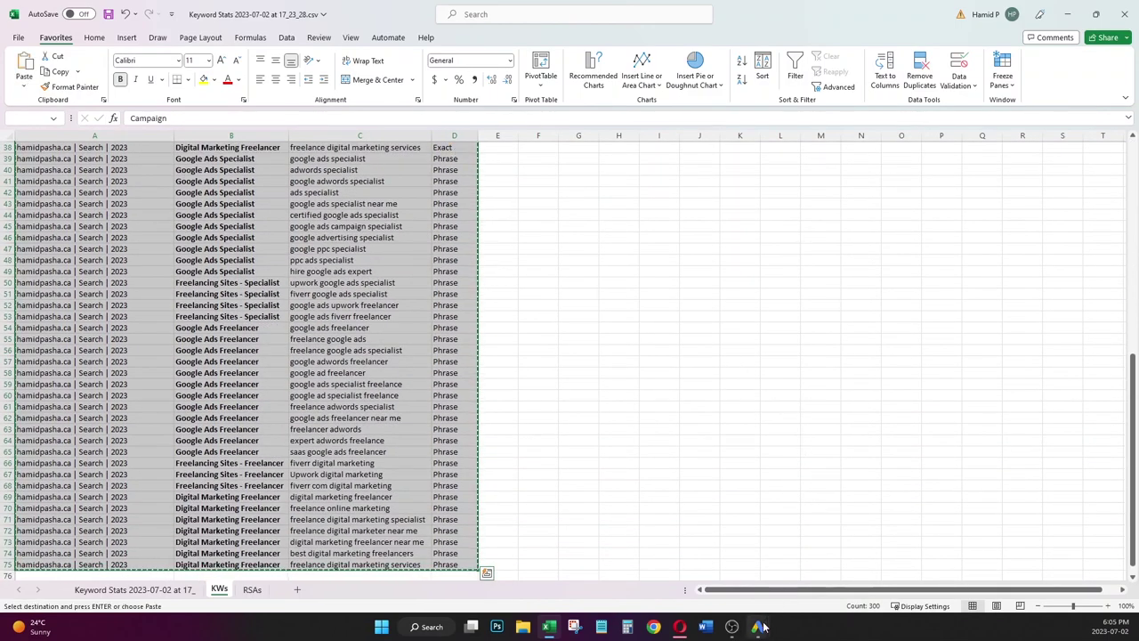
- Switch to Google Ads Editor and close the window of the account containing Call Campaign May 2023
{"action": "left_click", "coordinate": [759, 626]}
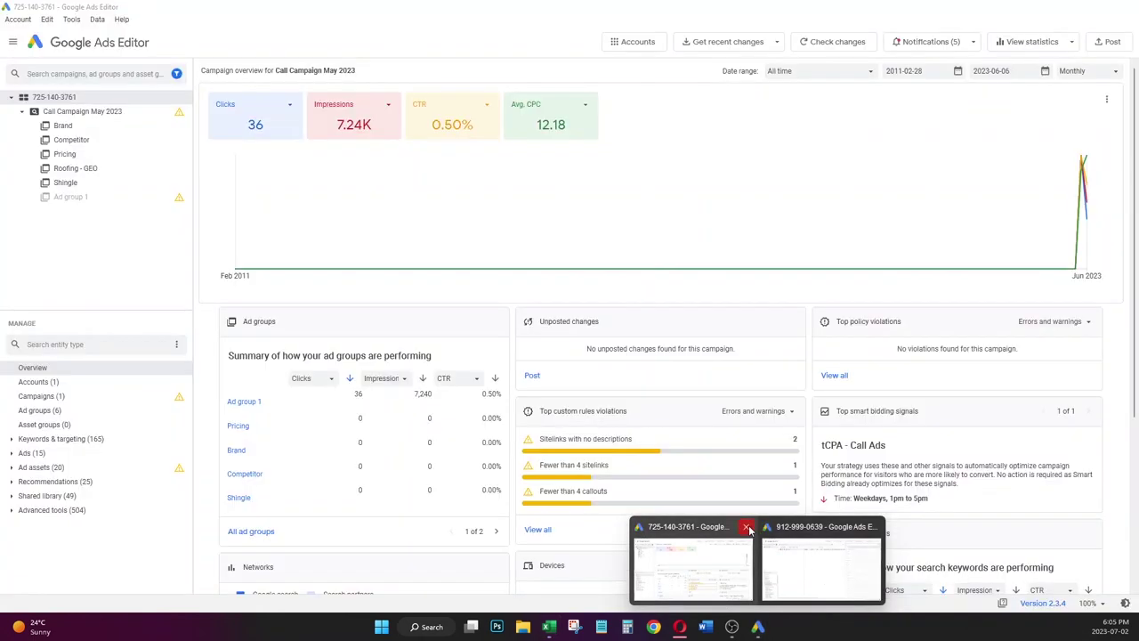
{"action": "left_click", "coordinate": [745, 526]}
{"action": "left_click", "coordinate": [750, 530]}
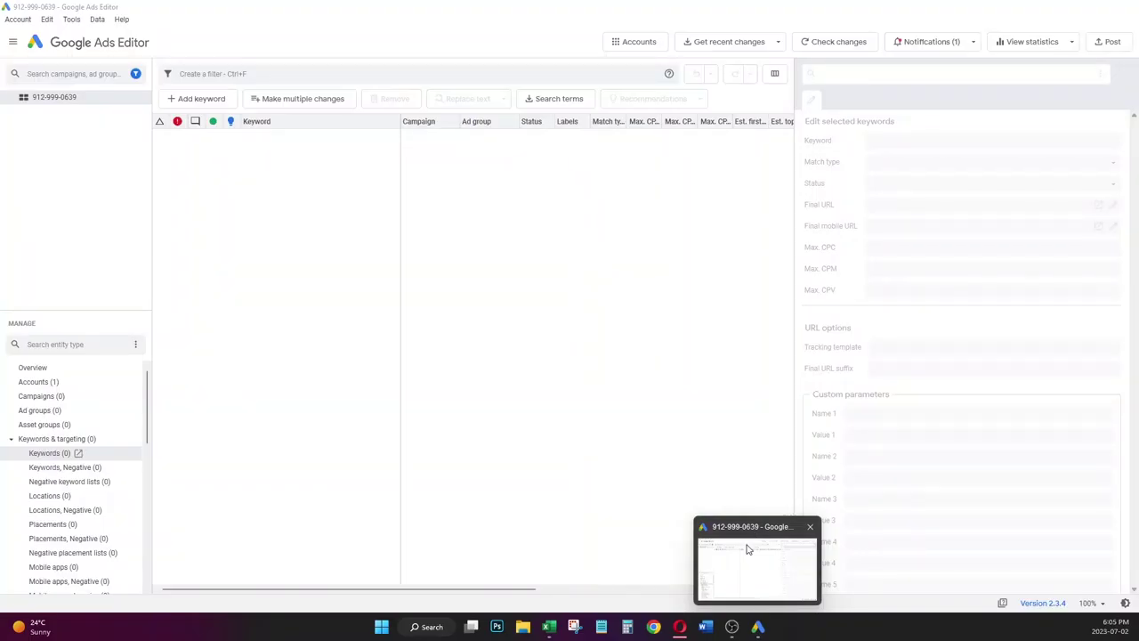
- Import the copied keyword table through Make multiple changes, process it, finish the review and keep the proposed changes
{"action": "left_click", "coordinate": [289, 99]}
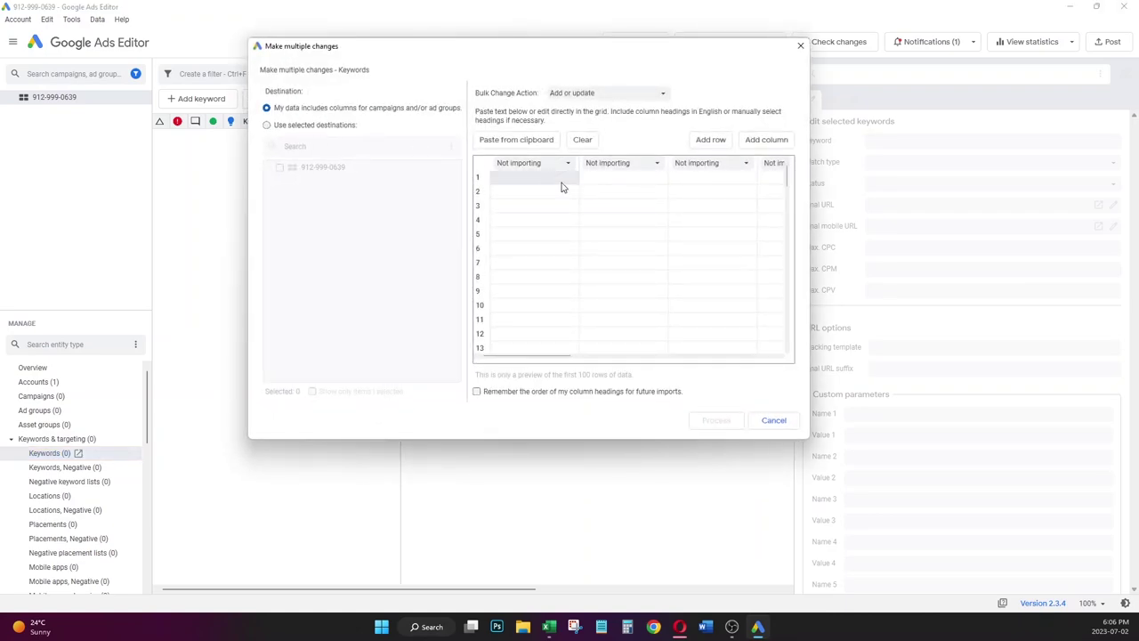
{"action": "key", "text": "ctrl+v"}
{"action": "left_click", "coordinate": [716, 422]}
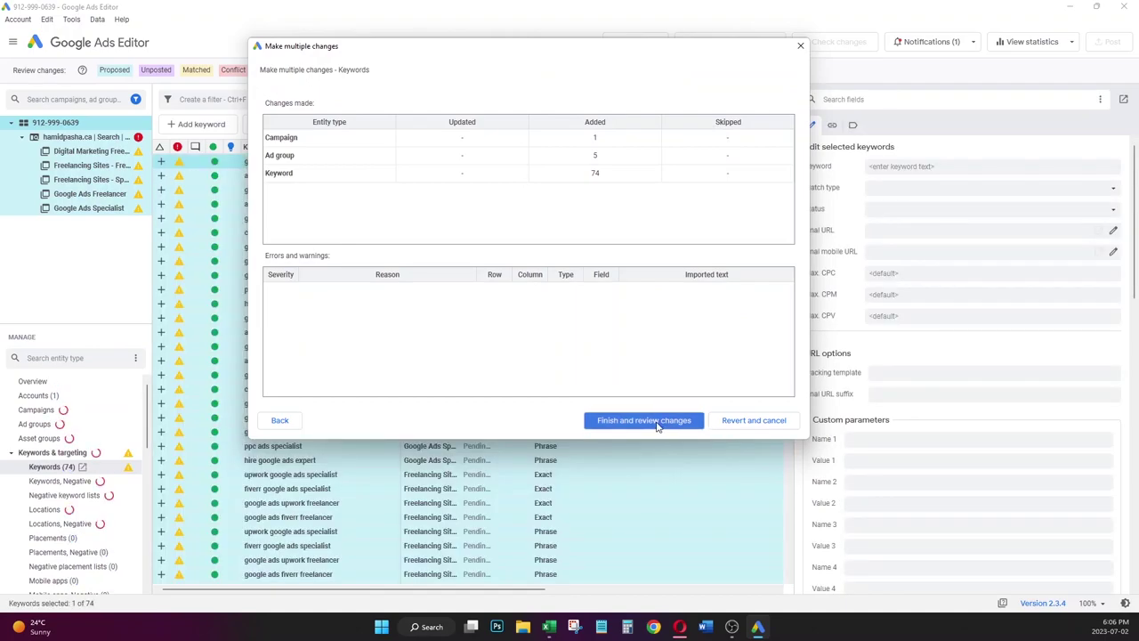
{"action": "left_click", "coordinate": [598, 158]}
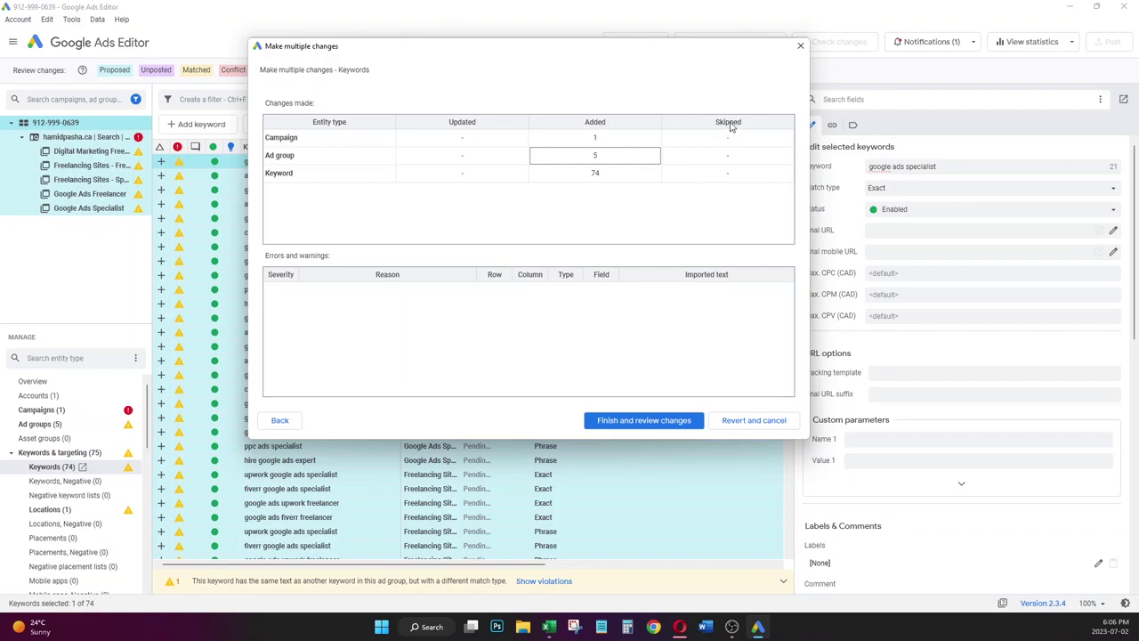
{"action": "left_click", "coordinate": [627, 426]}
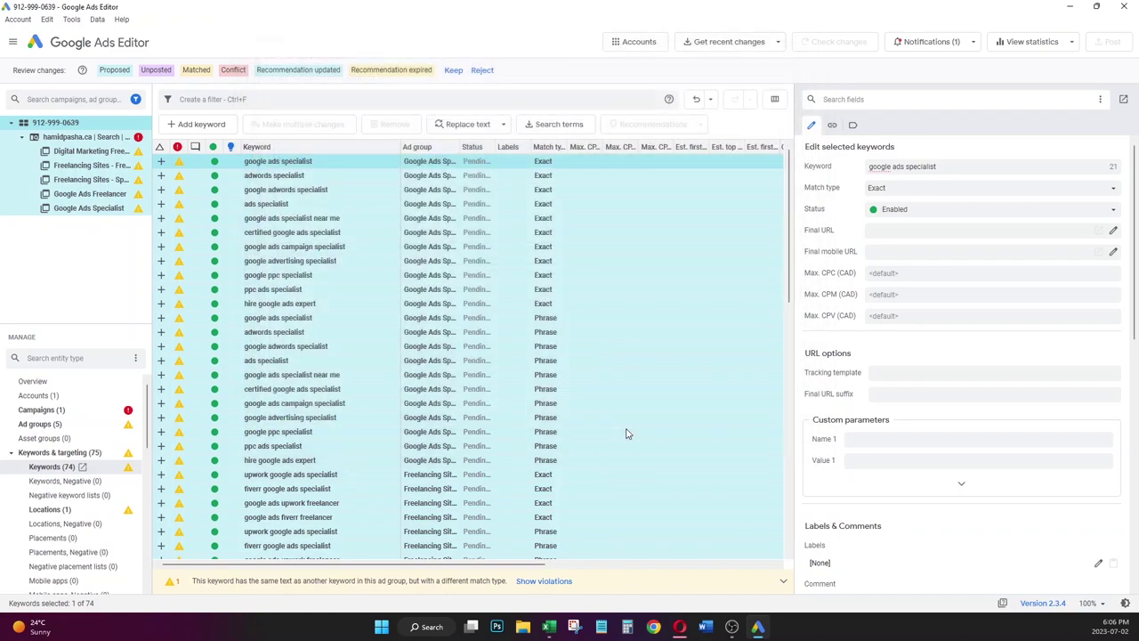
{"action": "left_click", "coordinate": [453, 72]}
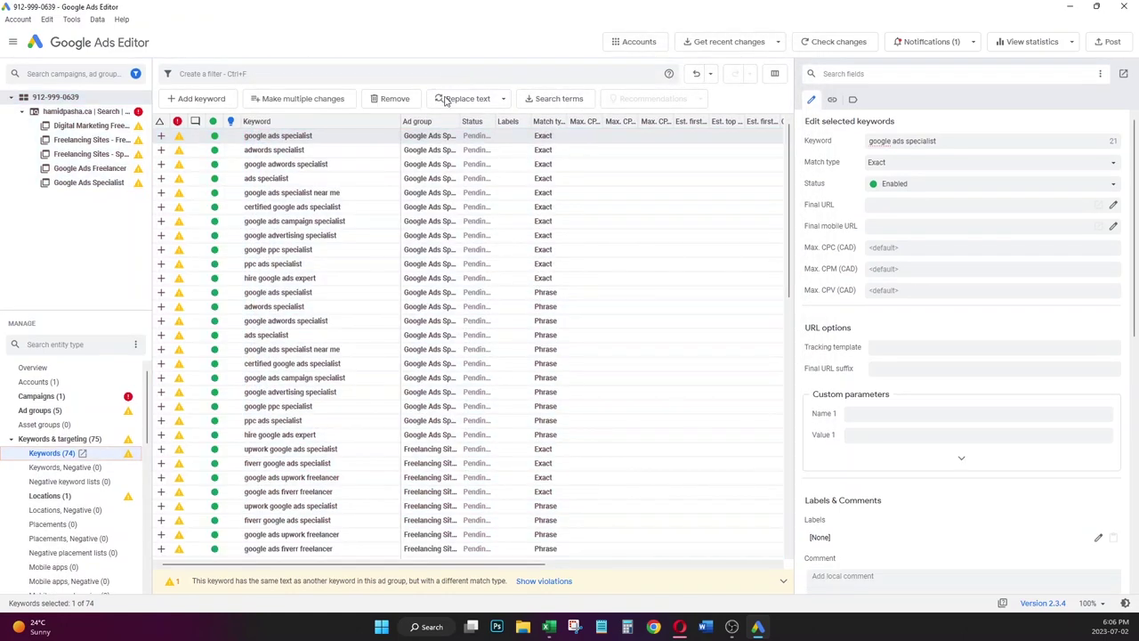
- Collapse Keywords & targeting and show the Responsive search ads list under Ads
{"action": "left_click", "coordinate": [12, 440]}
{"action": "left_click", "coordinate": [12, 453]}
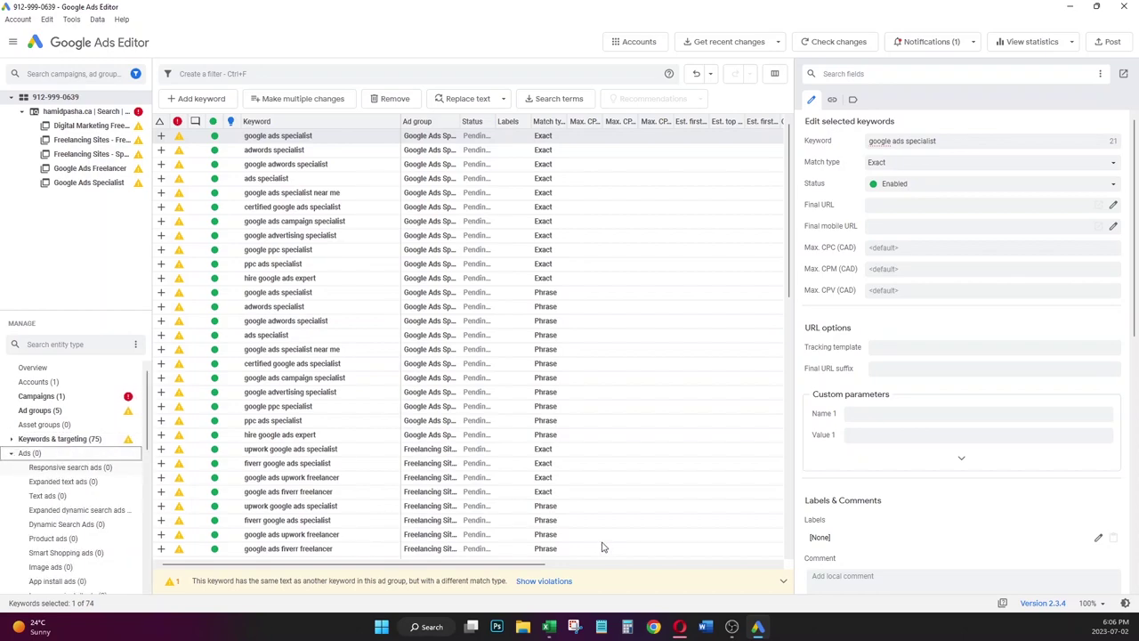
{"action": "key", "text": "Down"}
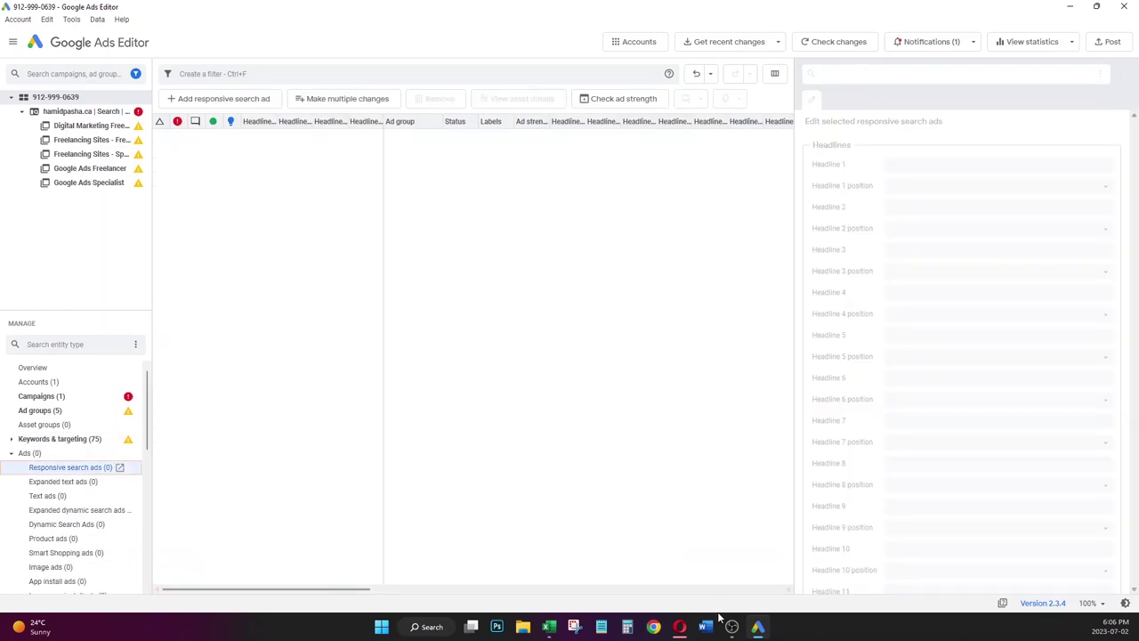
- Switch to Excel and copy the RSAs sheet range A1:O6, from Campaign through Description 2
{"action": "left_click", "coordinate": [548, 626]}
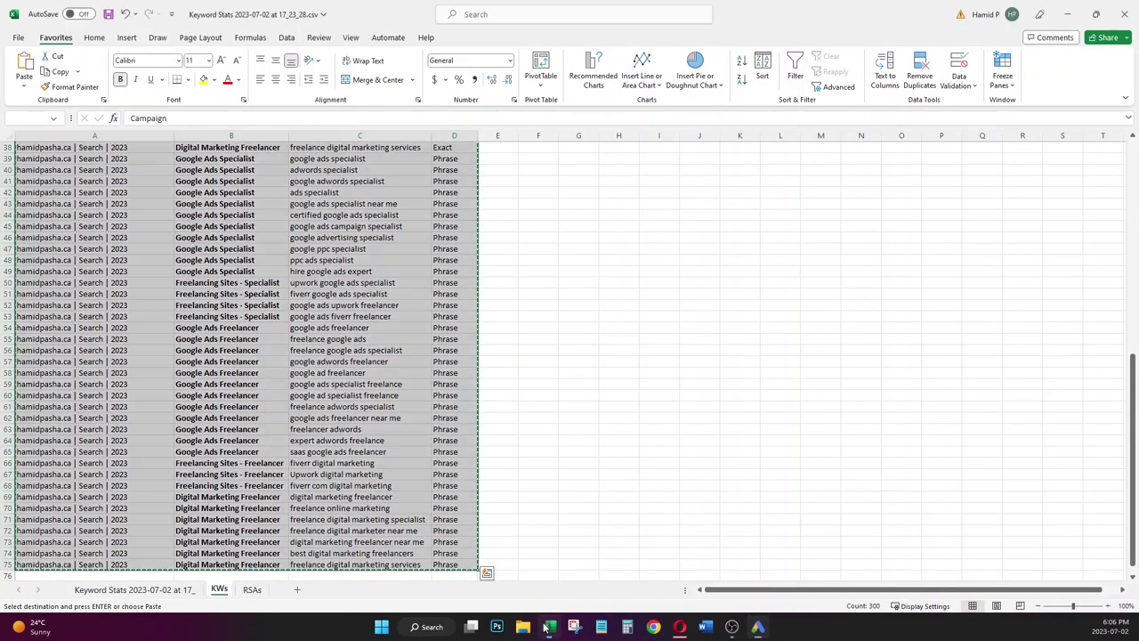
{"action": "left_click", "coordinate": [254, 589]}
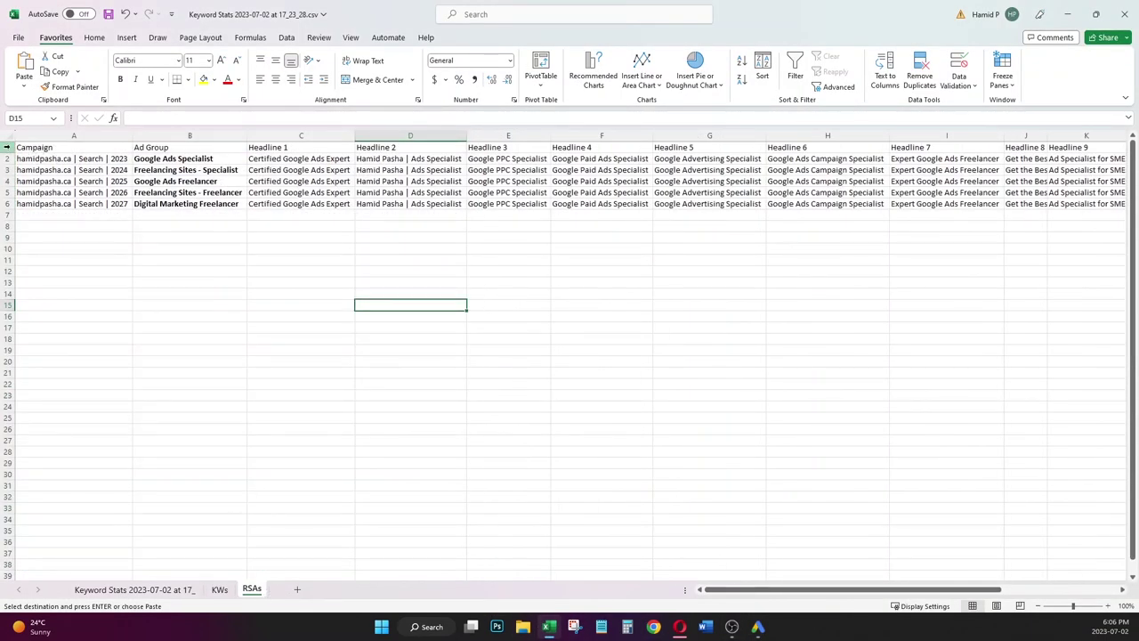
{"action": "left_click", "coordinate": [8, 136]}
{"action": "left_click", "coordinate": [8, 147]}
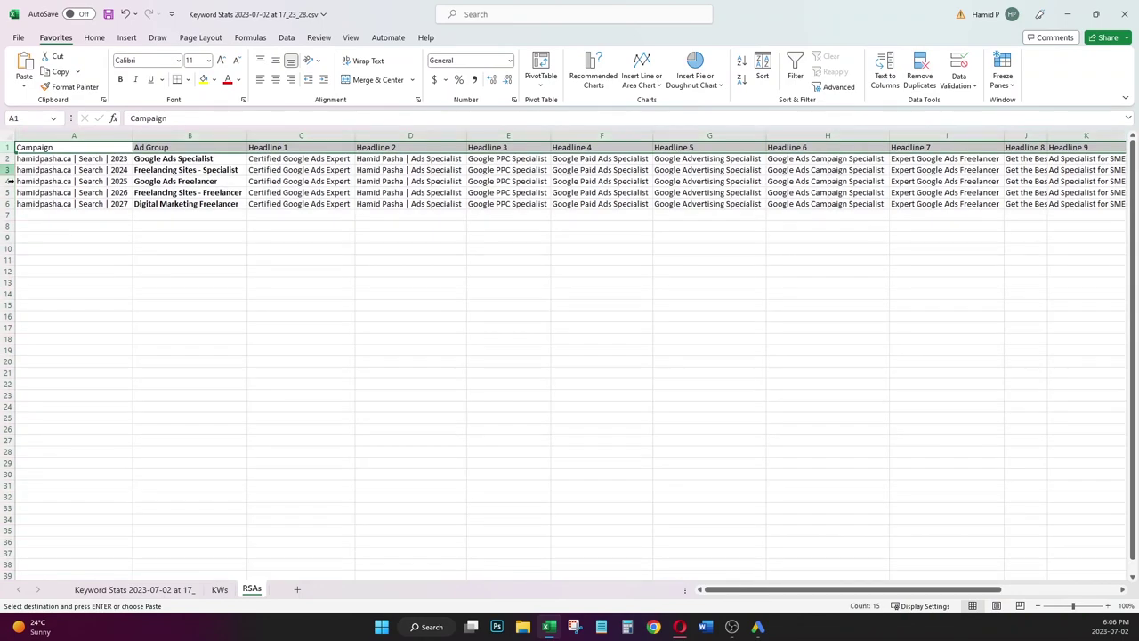
{"action": "left_click", "coordinate": [7, 204], "text": "shift"}
{"action": "left_click", "coordinate": [37, 151]}
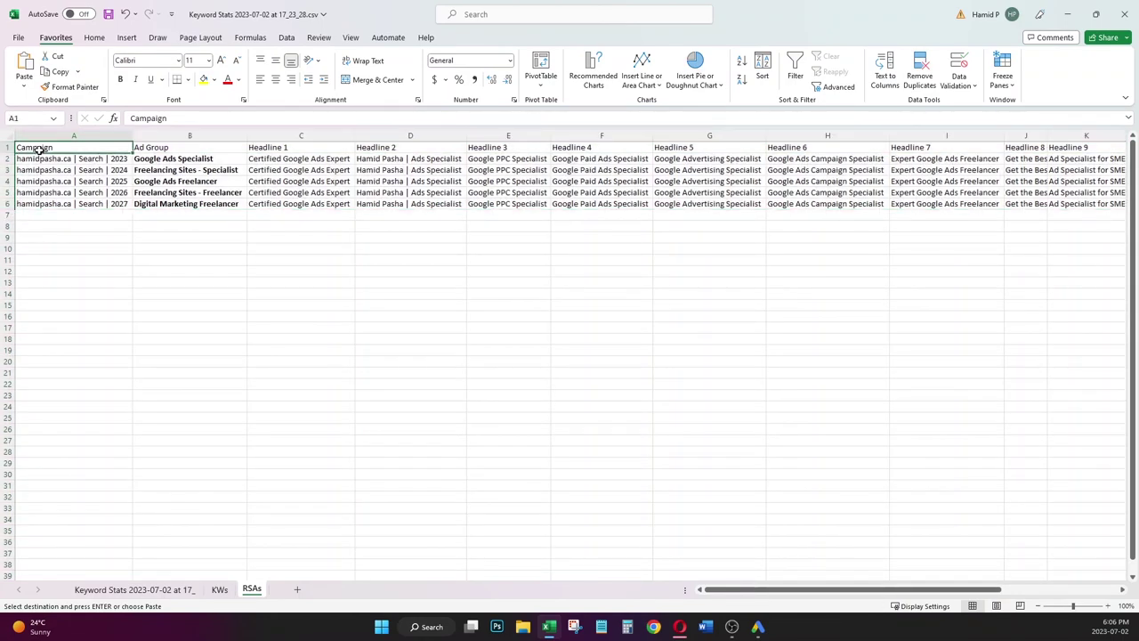
{"action": "left_click_drag", "start_coordinate": [789, 589], "coordinate": [912, 595]}
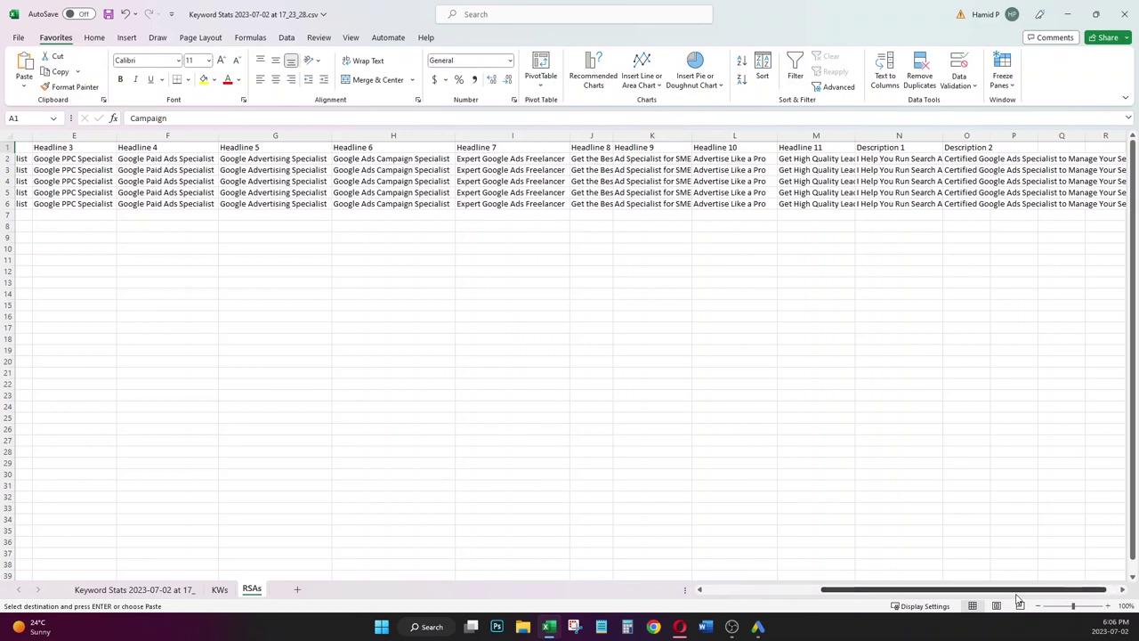
{"action": "left_click", "coordinate": [968, 201], "text": "shift"}
{"action": "key", "text": "ctrl+c"}
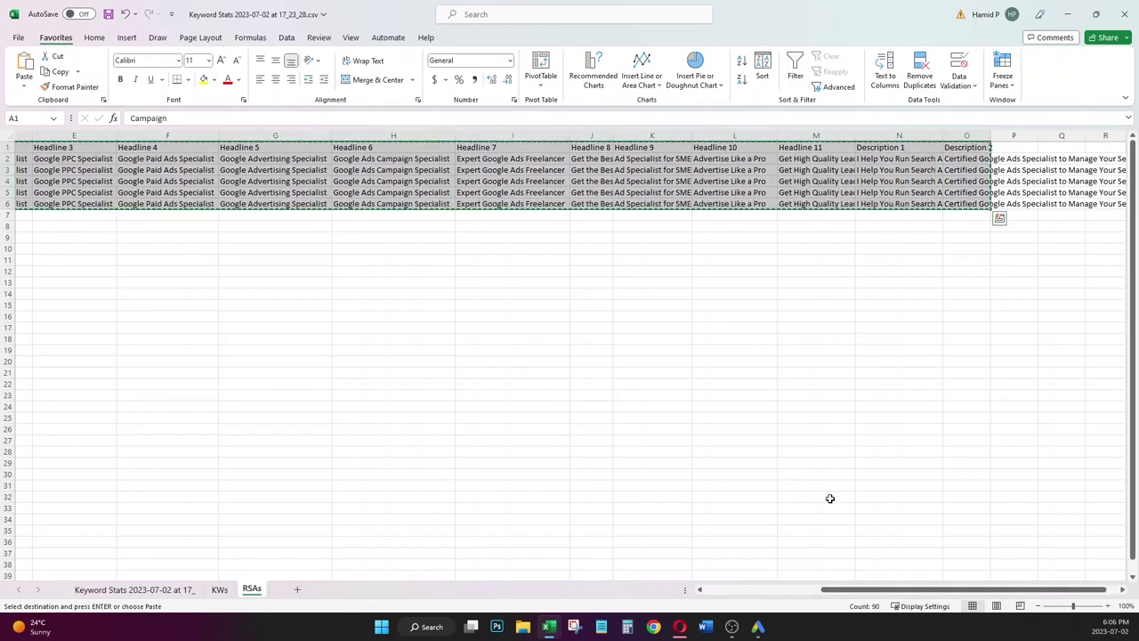
- Try to import the copied ads in Google Ads Editor using the data's own campaign and ad group columns, then revert and cancel
{"action": "left_click", "coordinate": [757, 627]}
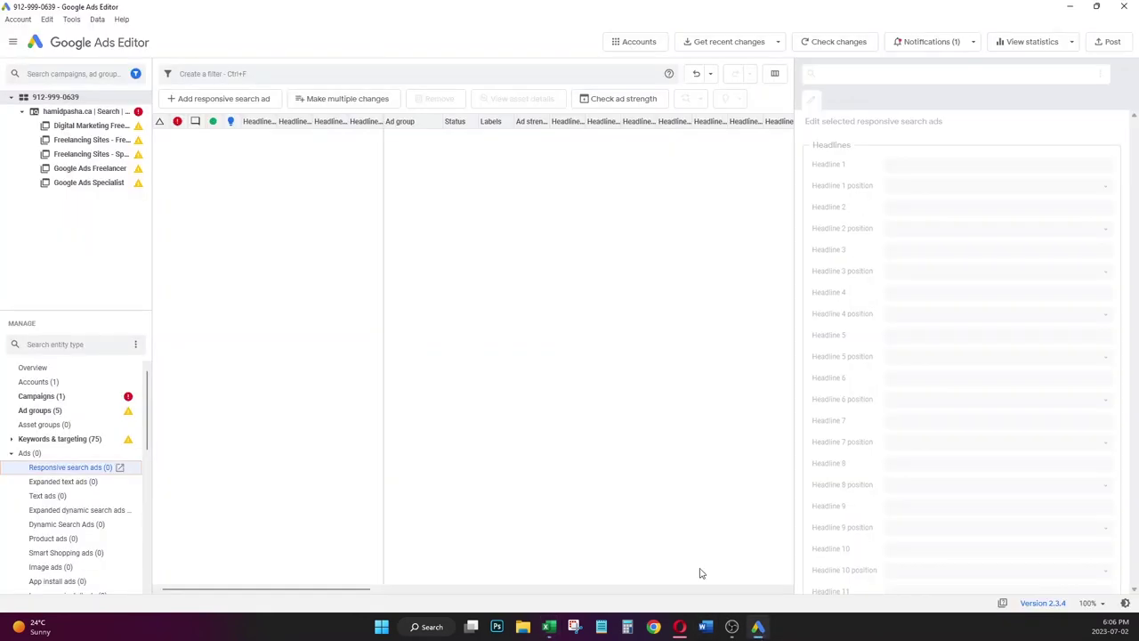
{"action": "left_click", "coordinate": [312, 98]}
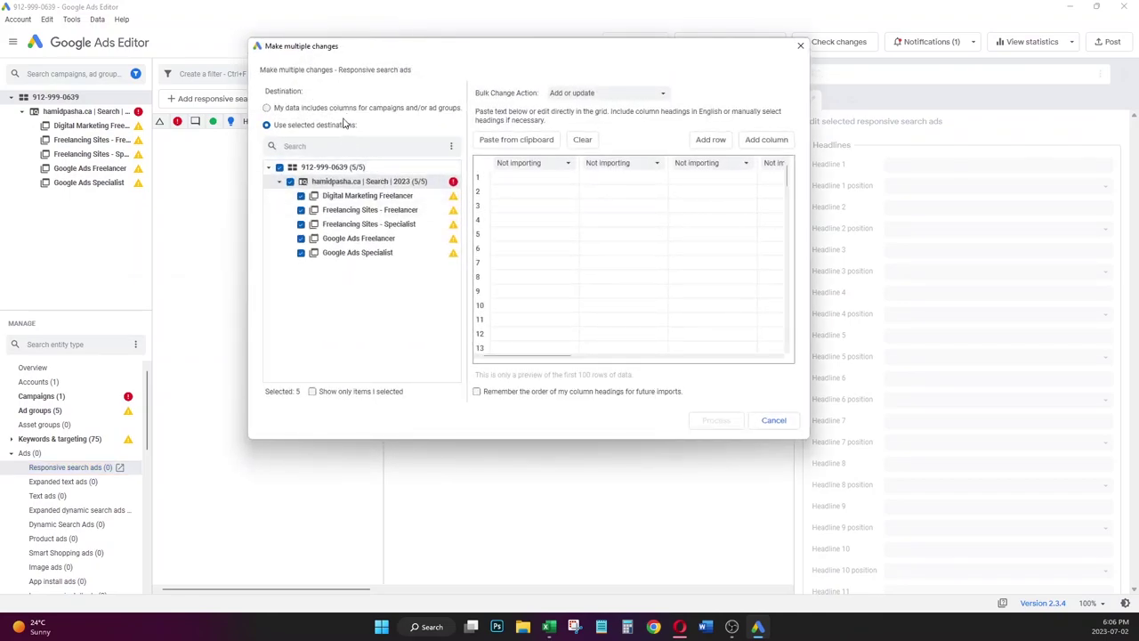
{"action": "left_click", "coordinate": [347, 109]}
{"action": "left_click", "coordinate": [512, 178]}
{"action": "key", "text": "ctrl+v"}
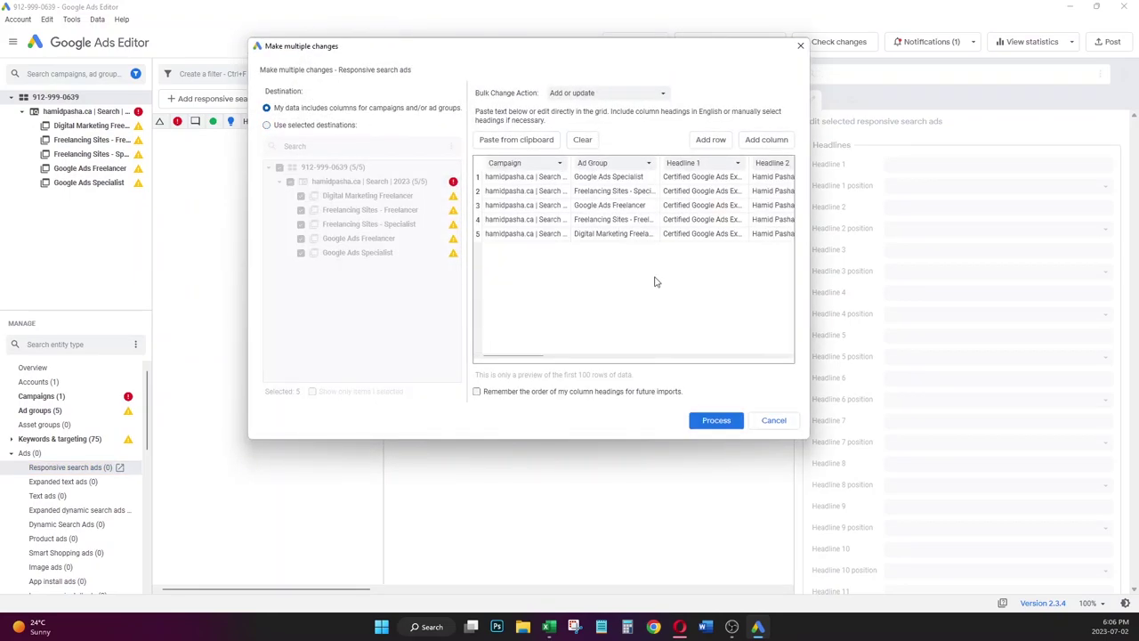
{"action": "left_click", "coordinate": [714, 420]}
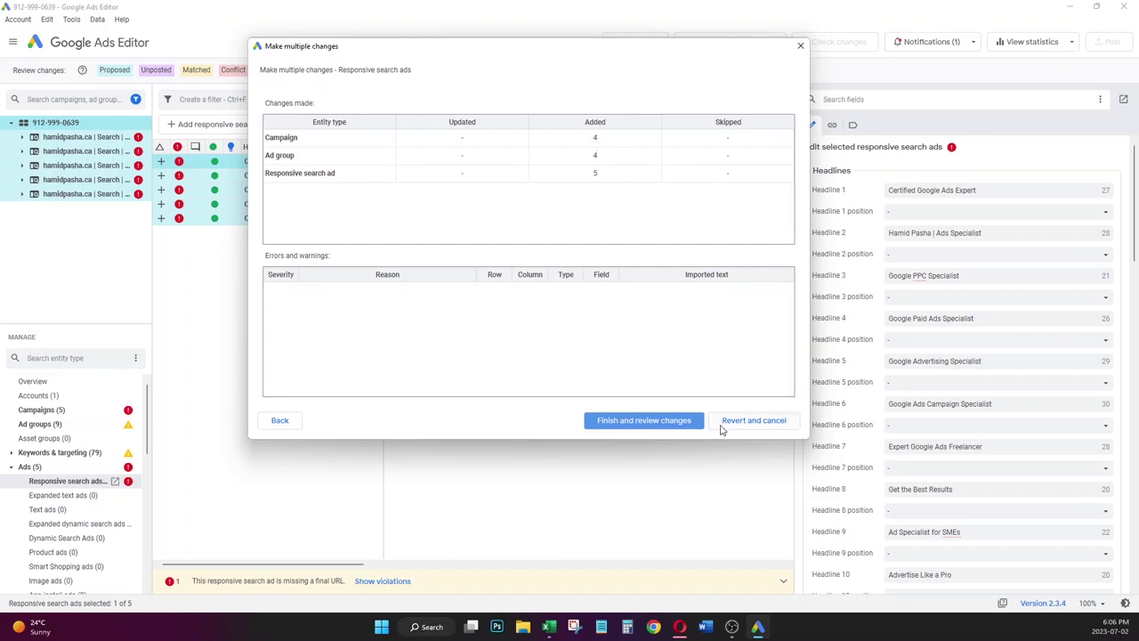
{"action": "left_click", "coordinate": [764, 421]}
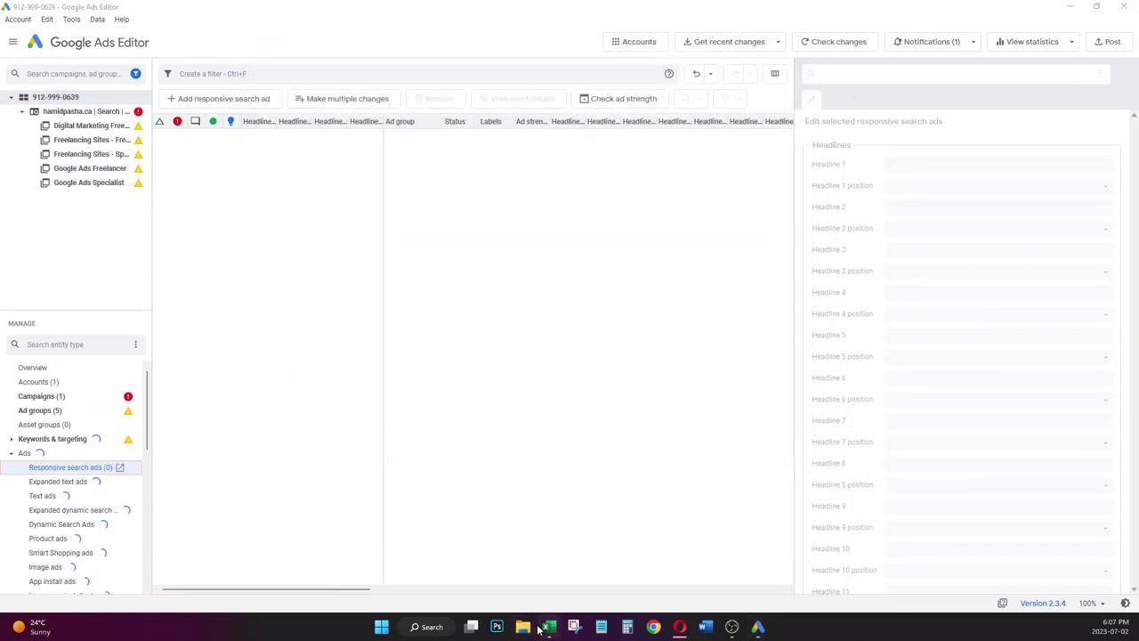
- Switch to Excel and fill the campaign name from A2 down through A6 on the RSAs sheet as identical copies
{"action": "left_click", "coordinate": [549, 627]}
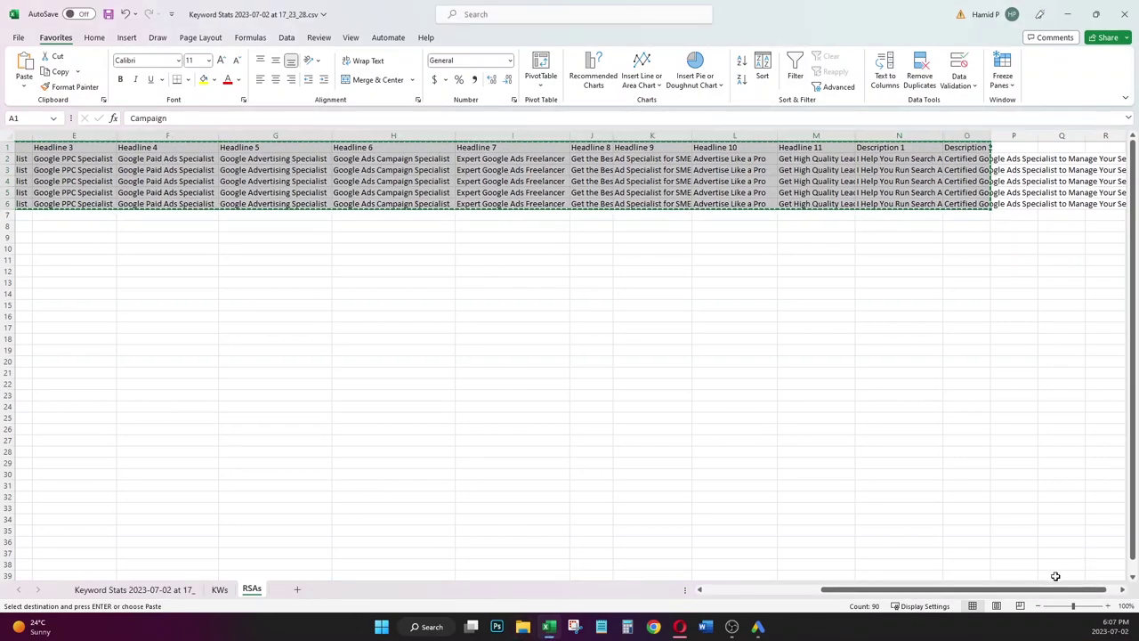
{"action": "left_click_drag", "start_coordinate": [1050, 590], "coordinate": [846, 590]}
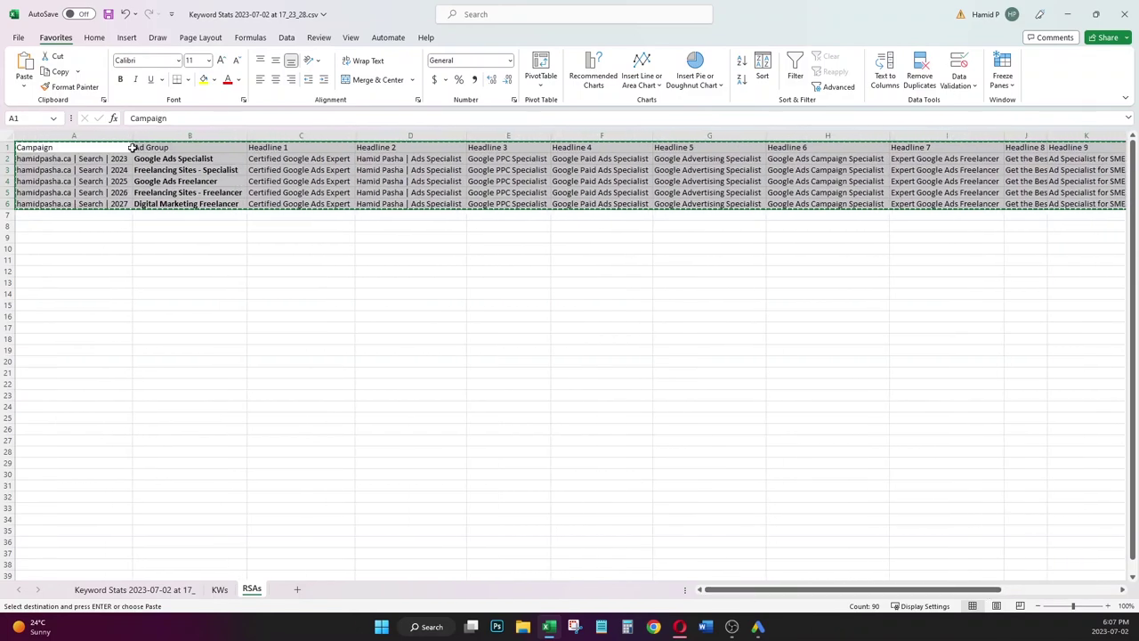
{"action": "left_click", "coordinate": [108, 158]}
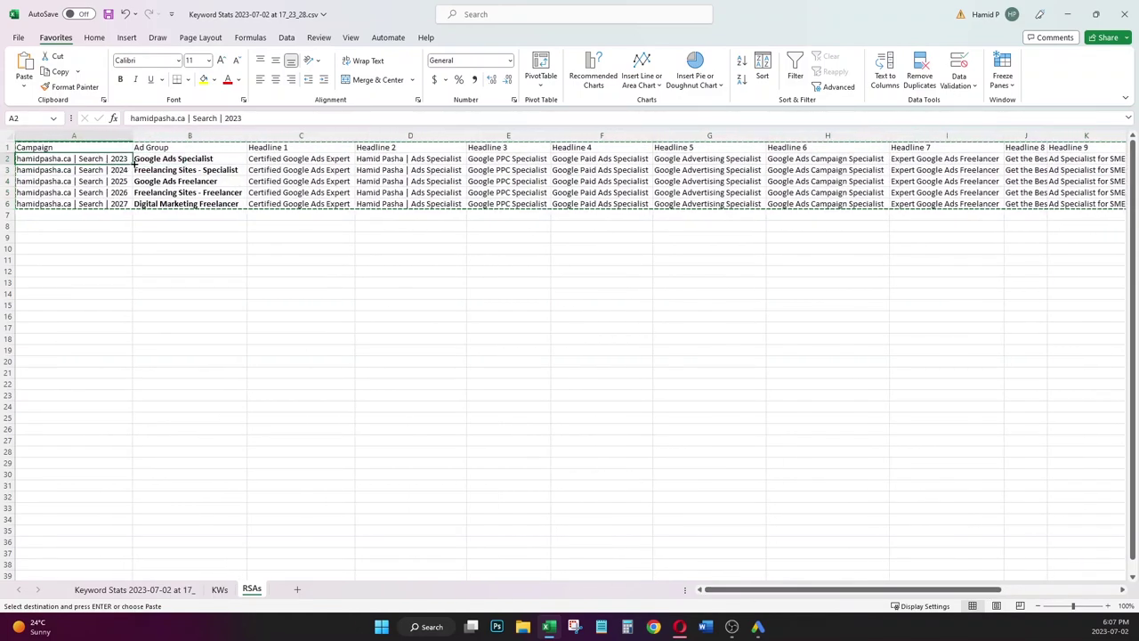
{"action": "double_click", "coordinate": [133, 164]}
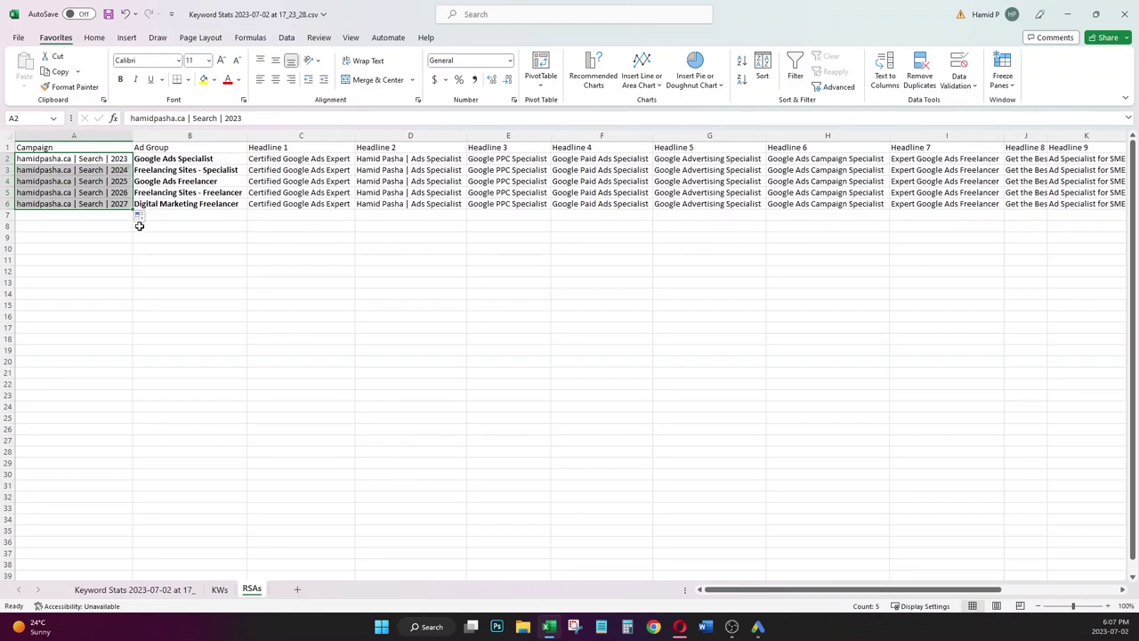
{"action": "left_click", "coordinate": [138, 217]}
{"action": "left_click", "coordinate": [78, 229]}
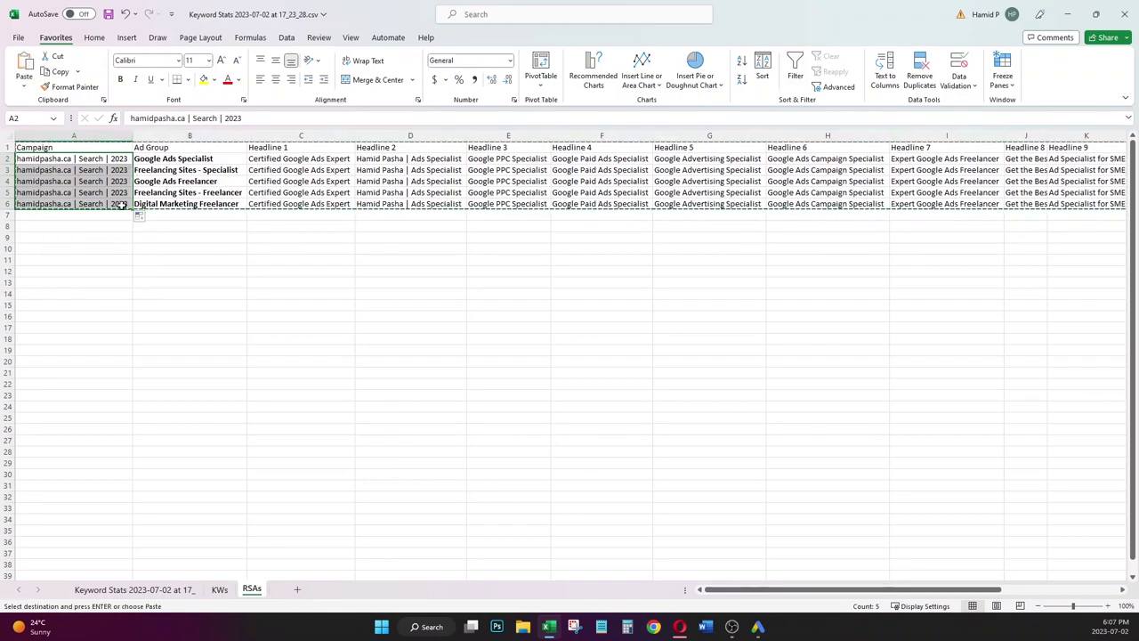
- Copy the RSAs sheet range A1:O6, from the Campaign column through Description 2
{"action": "left_click", "coordinate": [20, 148]}
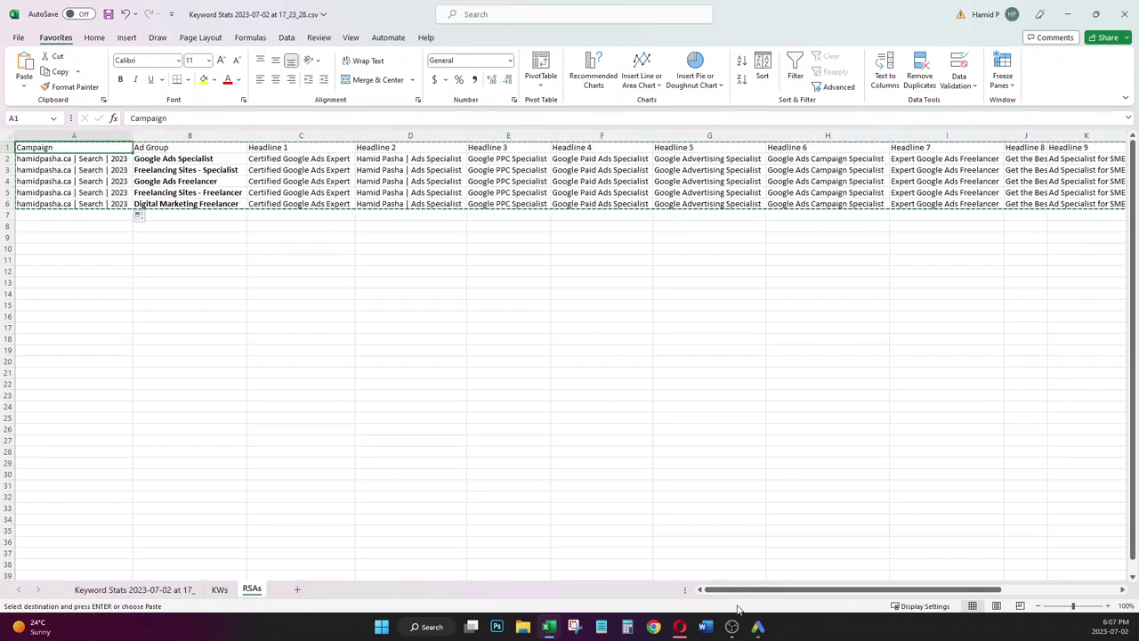
{"action": "left_click_drag", "start_coordinate": [731, 590], "coordinate": [850, 590]}
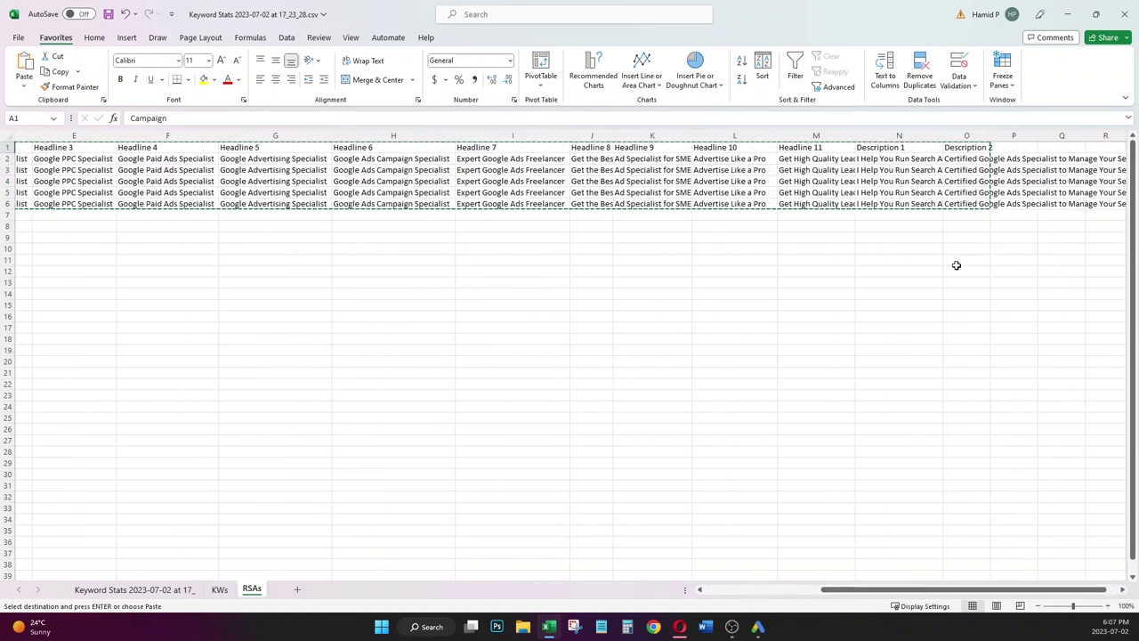
{"action": "left_click", "coordinate": [973, 205], "text": "shift"}
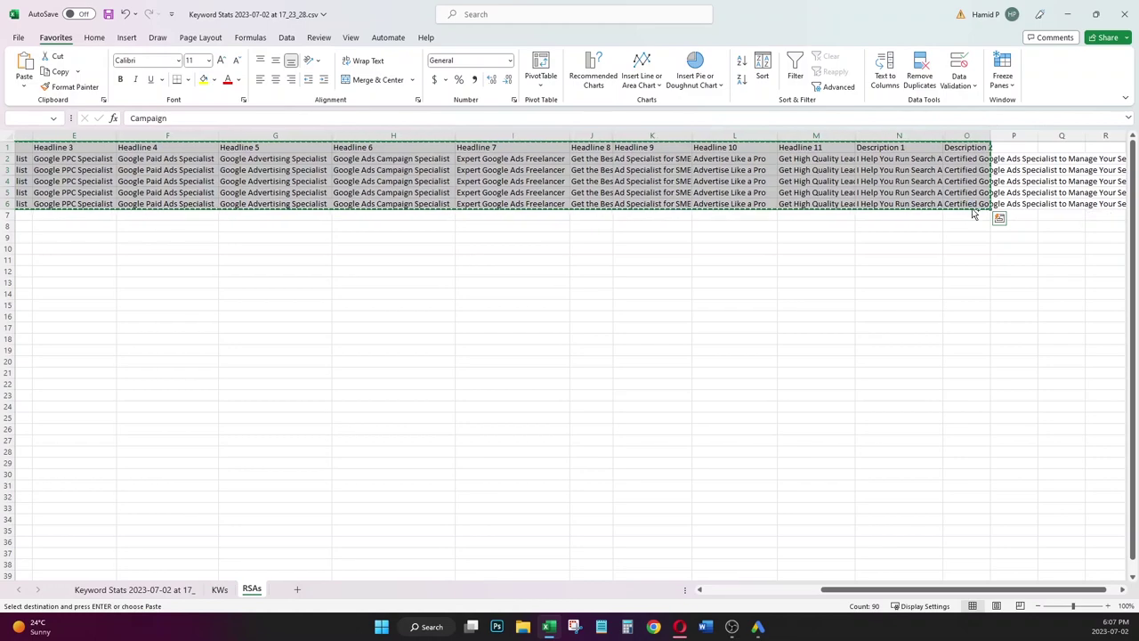
- In Google Ads Editor, import the copied ads using the data's own campaign and ad group columns, process them and finish to the review
{"action": "left_click", "coordinate": [757, 627]}
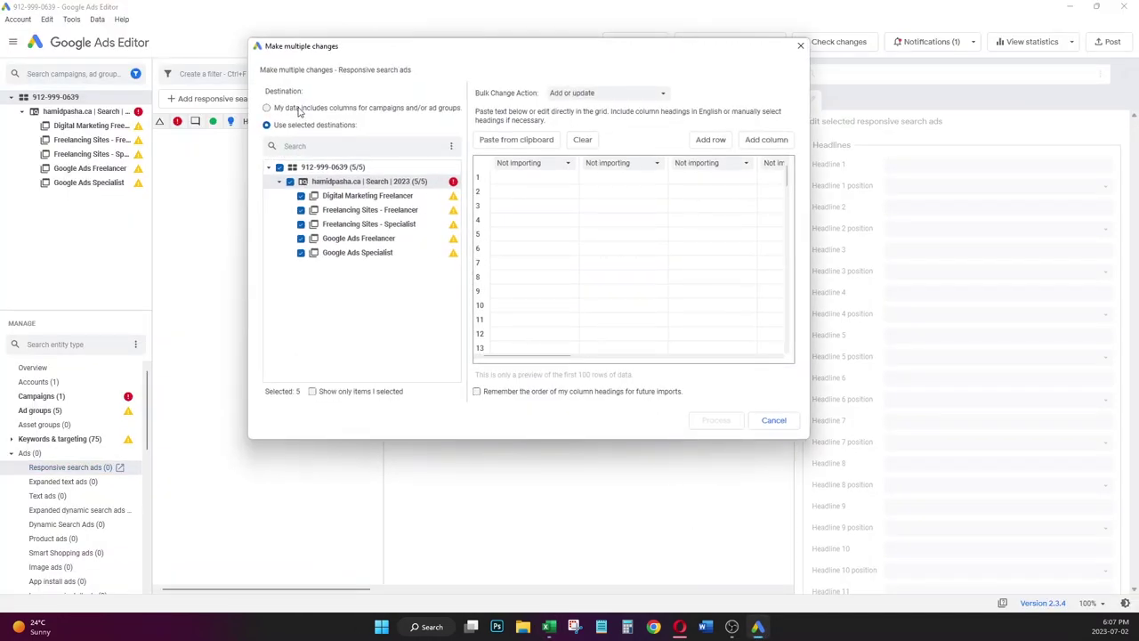
{"action": "left_click", "coordinate": [300, 109]}
{"action": "key", "text": "ctrl+v"}
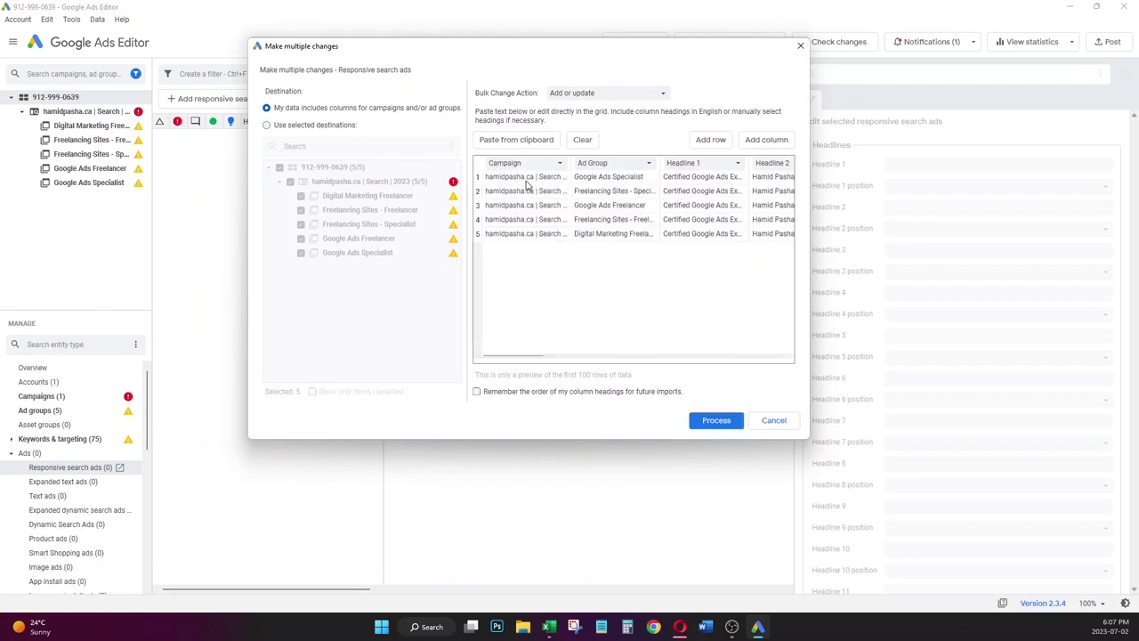
{"action": "left_click", "coordinate": [722, 421]}
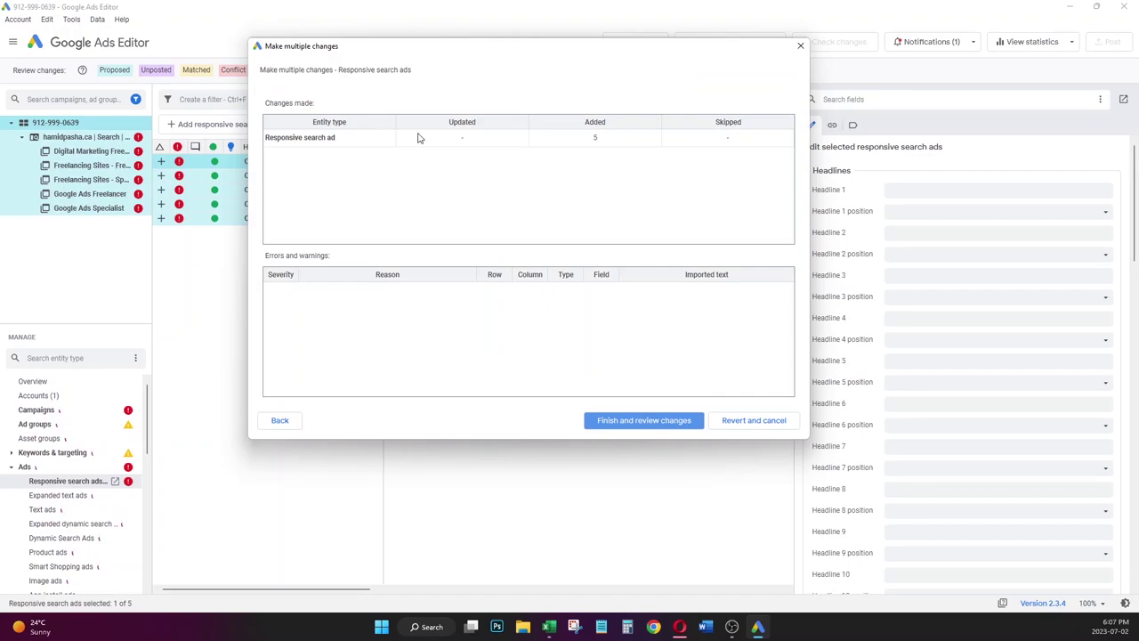
{"action": "left_click", "coordinate": [634, 420]}
- Look over the imported ad's headlines, descriptions and empty Final URL, then switch to the browser and copy the website's home page address
{"action": "scroll", "coordinate": [943, 356], "scroll_direction": "down", "scroll_amount": 5}
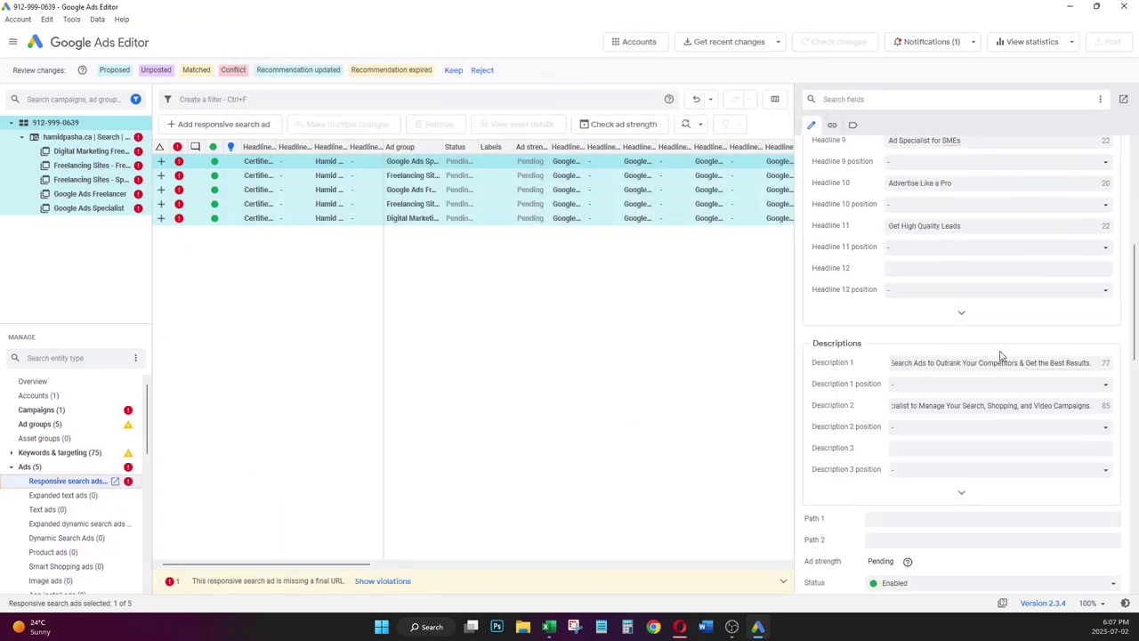
{"action": "scroll", "coordinate": [1059, 433], "scroll_direction": "down", "scroll_amount": 1}
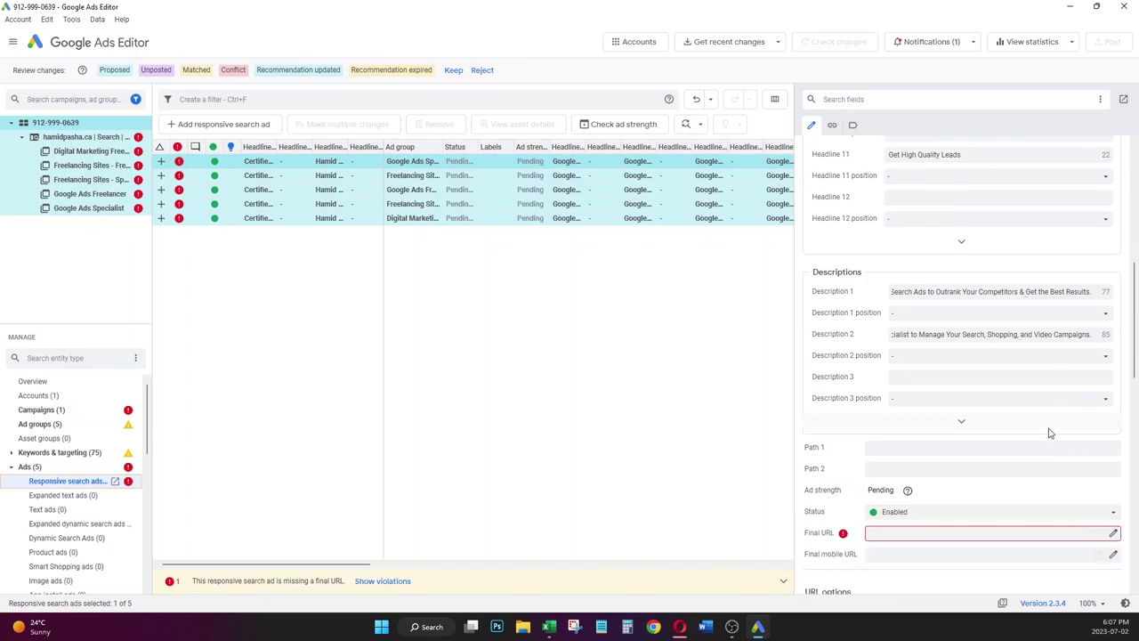
{"action": "scroll", "coordinate": [1035, 365], "scroll_direction": "up", "scroll_amount": 1}
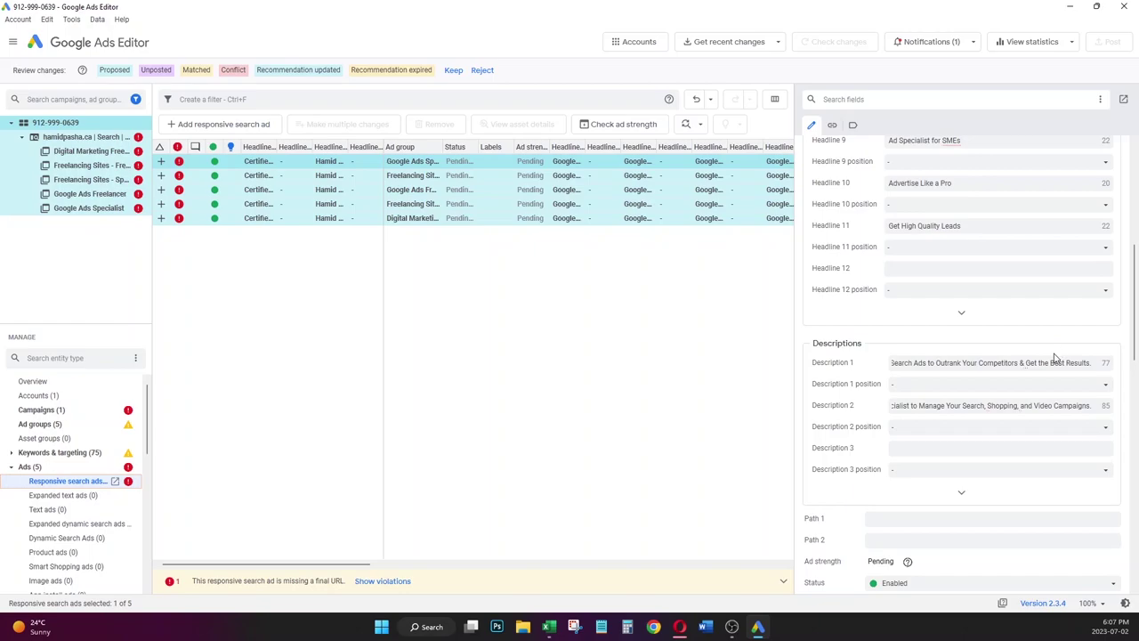
{"action": "scroll", "coordinate": [1050, 335], "scroll_direction": "up", "scroll_amount": 5}
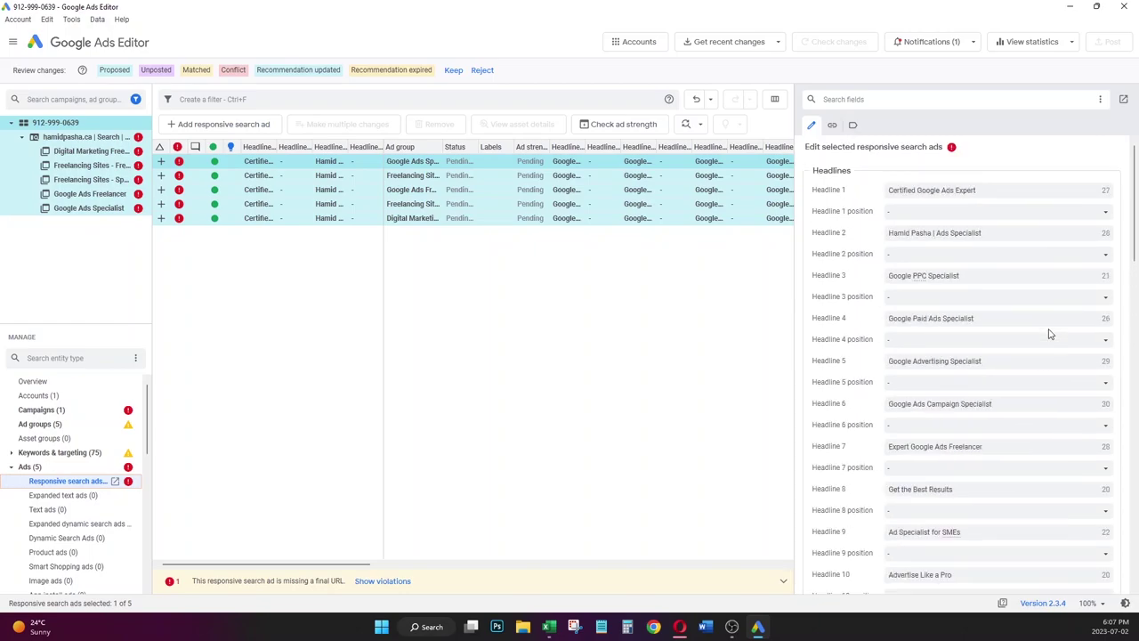
{"action": "scroll", "coordinate": [1050, 333], "scroll_direction": "down", "scroll_amount": 10}
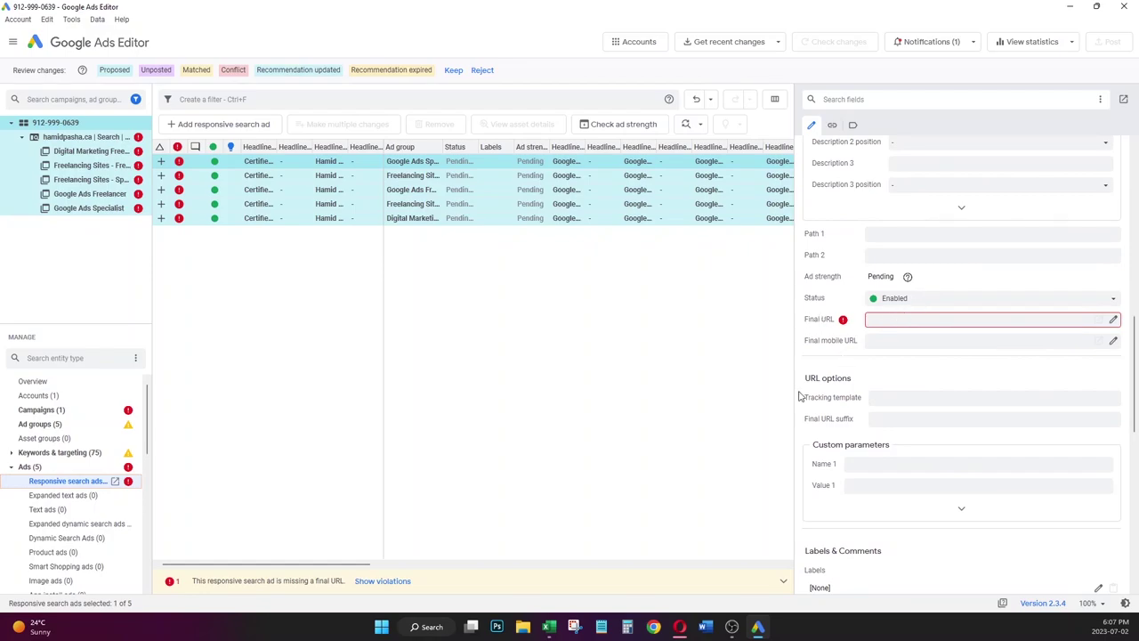
{"action": "left_click", "coordinate": [679, 627]}
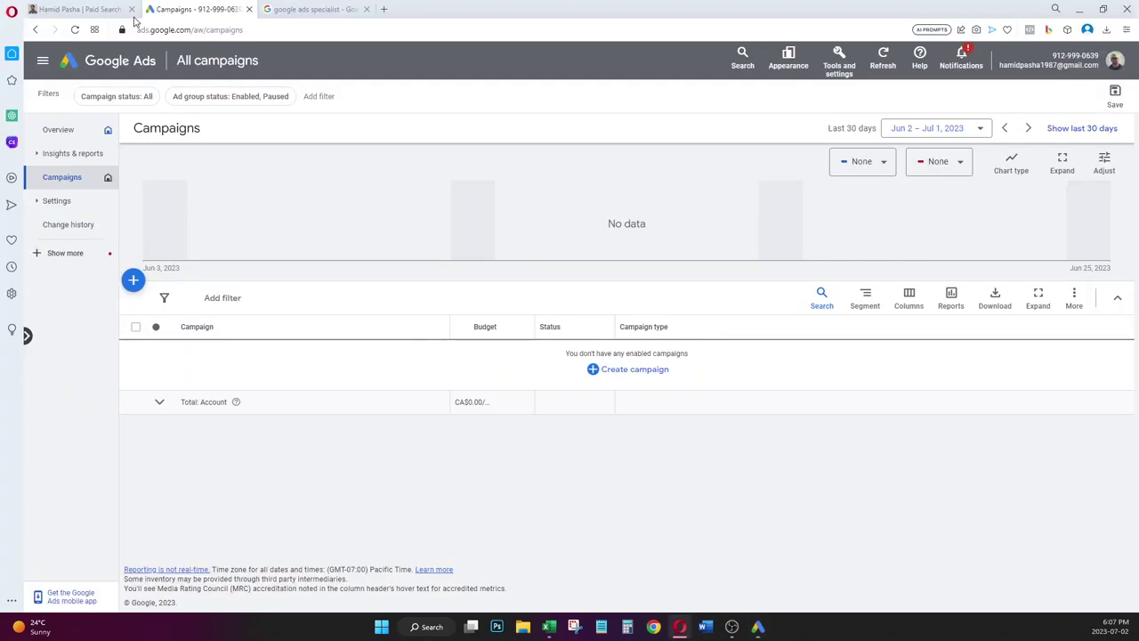
{"action": "left_click", "coordinate": [80, 9]}
{"action": "left_click", "coordinate": [175, 30]}
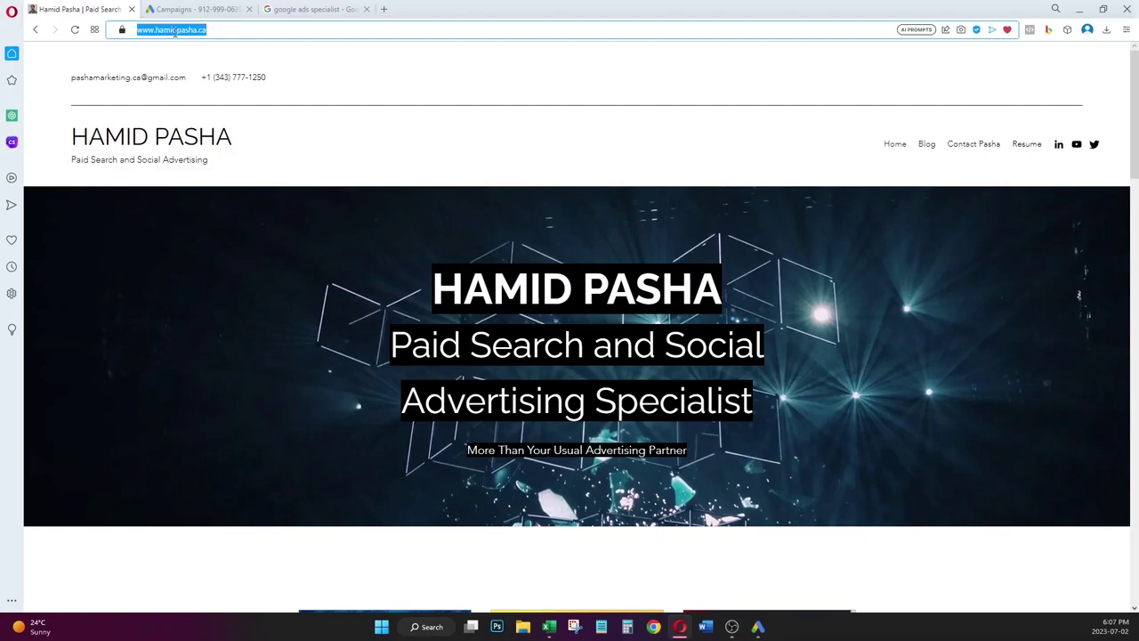
- Back in Google Ads Editor, set the Final URL of all responsive search ads to the copied home page address and keep the proposed changes
{"action": "left_click", "coordinate": [757, 627]}
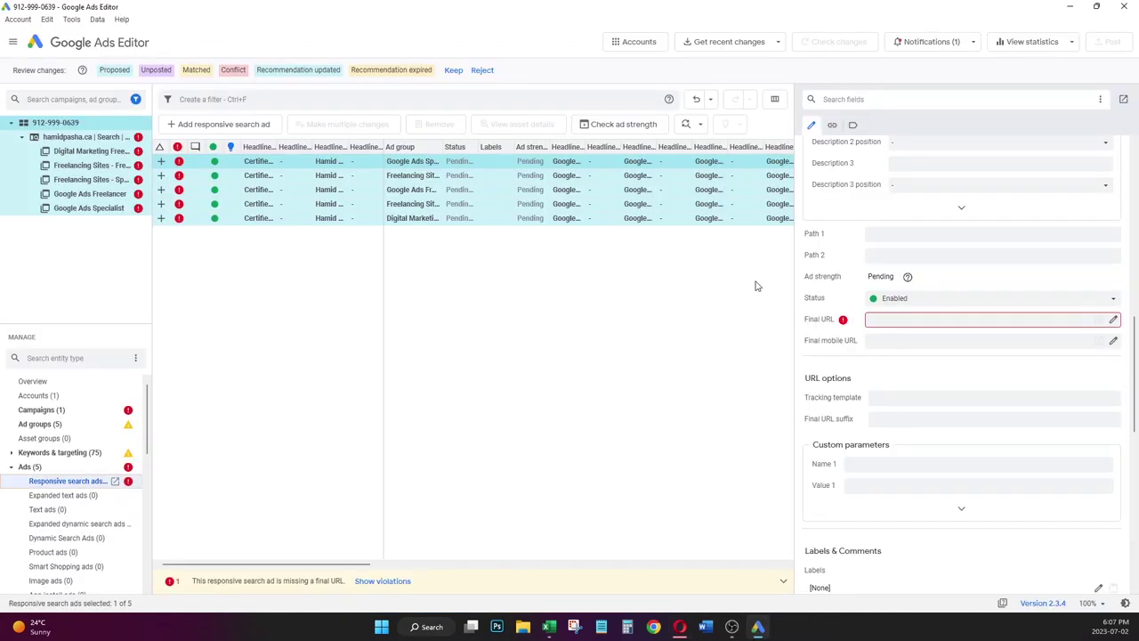
{"action": "key", "text": "ctrl+a"}
{"action": "left_click", "coordinate": [928, 320]}
{"action": "key", "text": "ctrl+v"}
{"action": "left_click", "coordinate": [751, 345]}
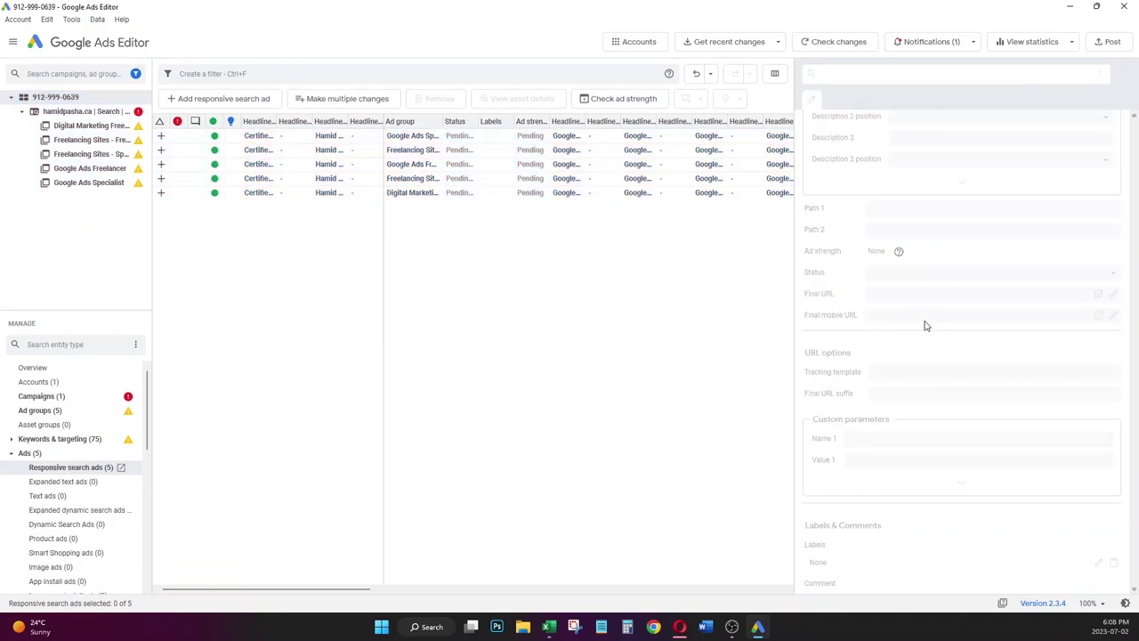
- Set Path 1 to google-ads and fill in Path 2 for all the responsive search ads
{"action": "left_click", "coordinate": [575, 181]}
{"action": "key", "text": "ctrl+a"}
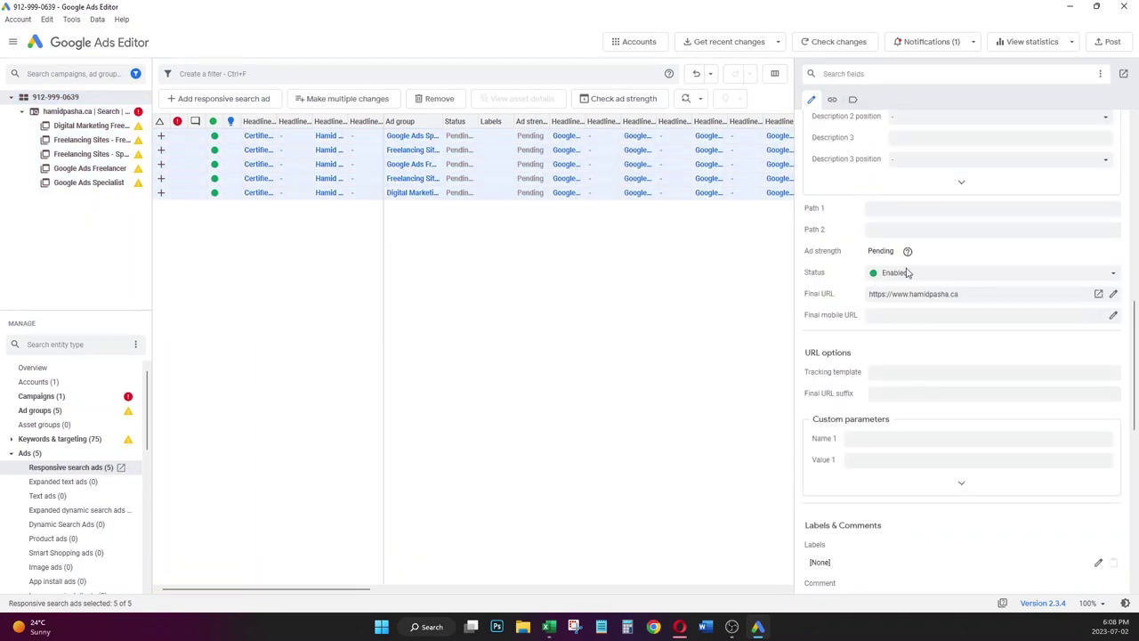
{"action": "left_click", "coordinate": [882, 210]}
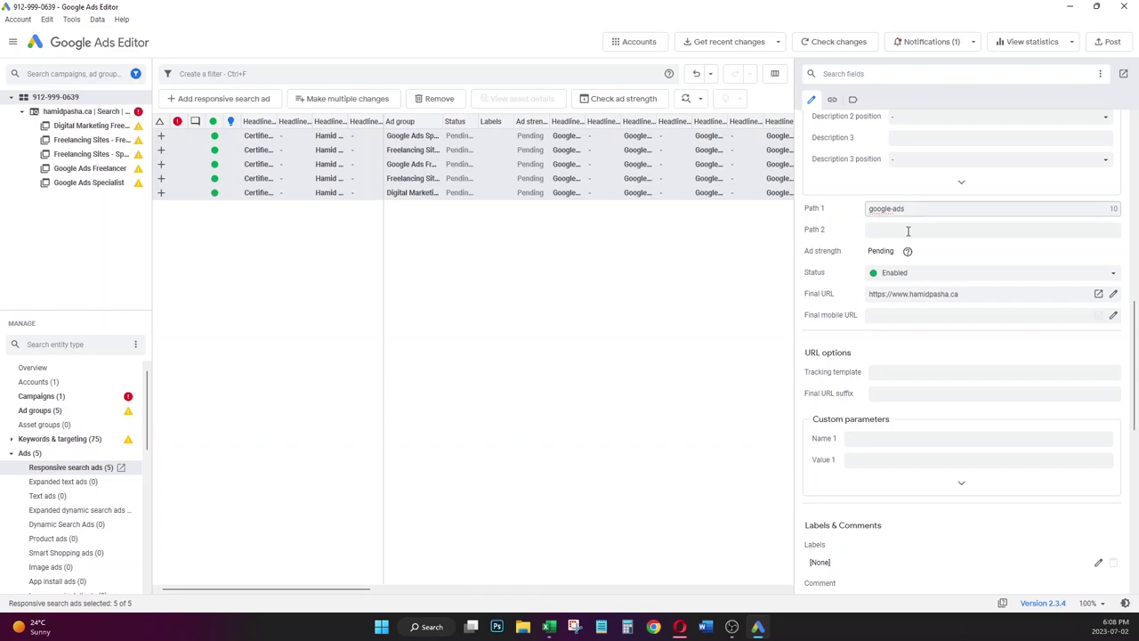
{"action": "left_click", "coordinate": [908, 231]}
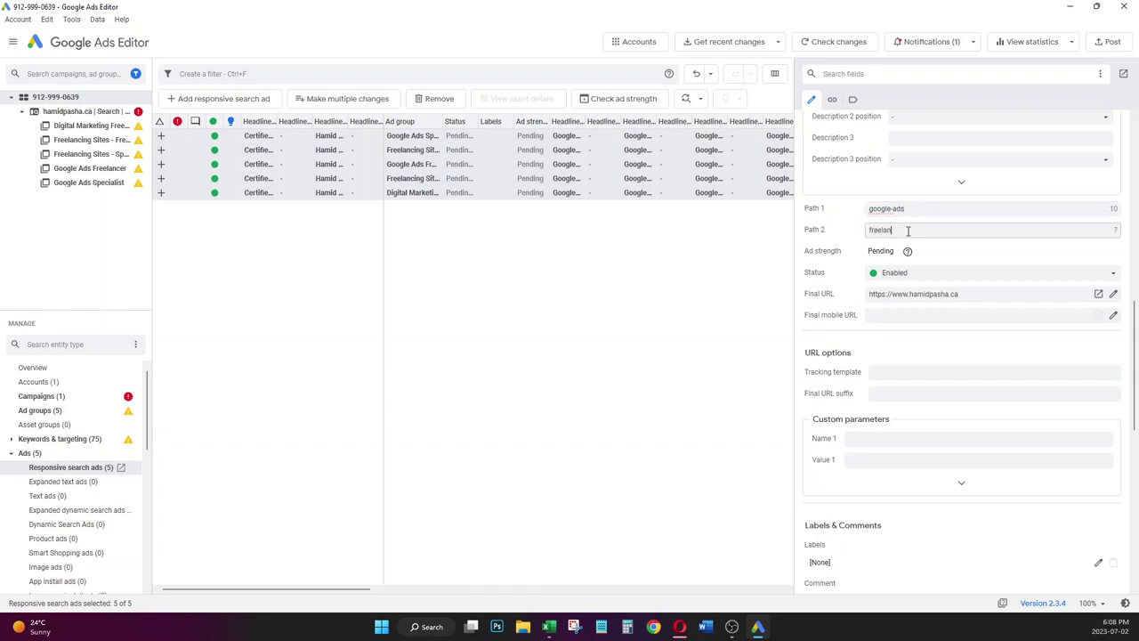
{"action": "left_click", "coordinate": [721, 250]}
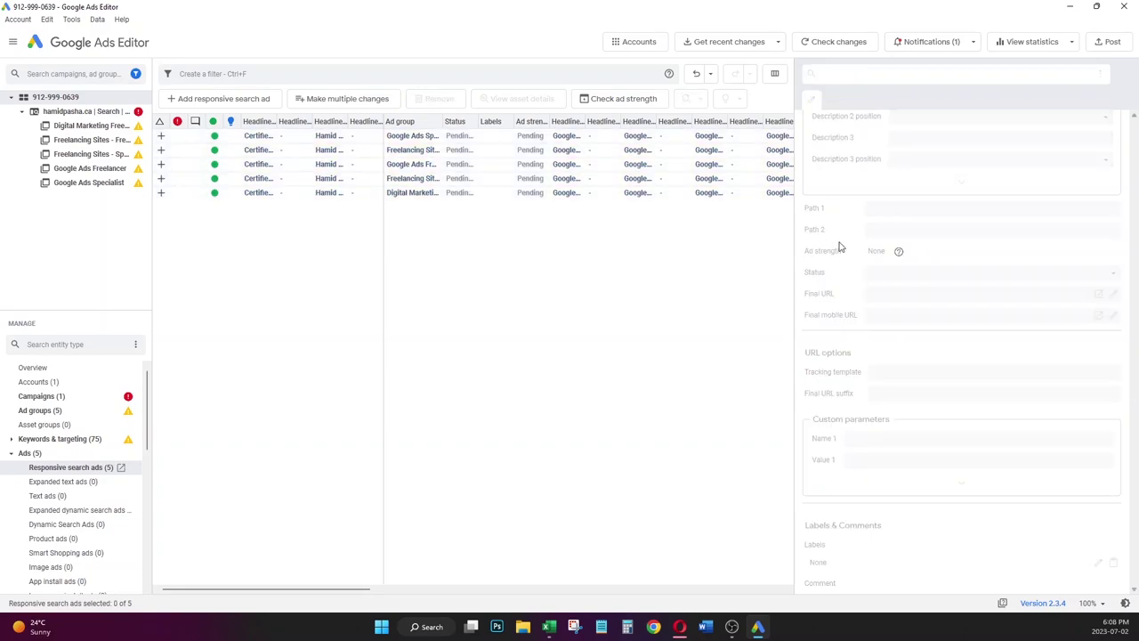
{"action": "left_click", "coordinate": [659, 181]}
{"action": "scroll", "coordinate": [926, 303], "scroll_direction": "up", "scroll_amount": 10}
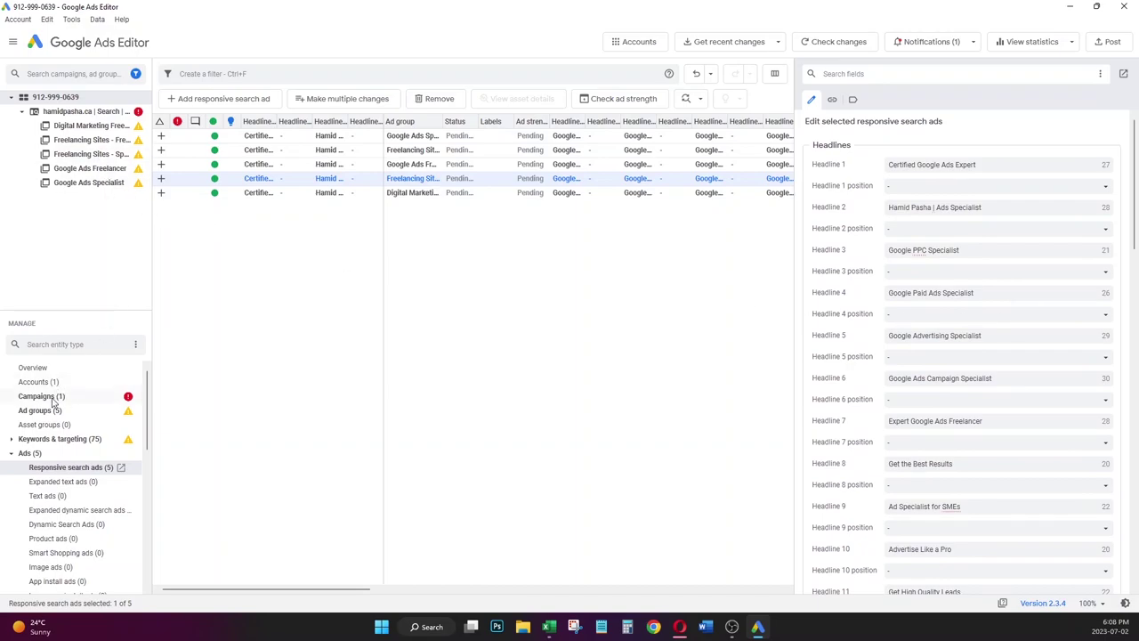
- Collapse the Ads group, show the search campaign's settings and set its budget to 50 CAD
{"action": "left_click", "coordinate": [12, 455]}
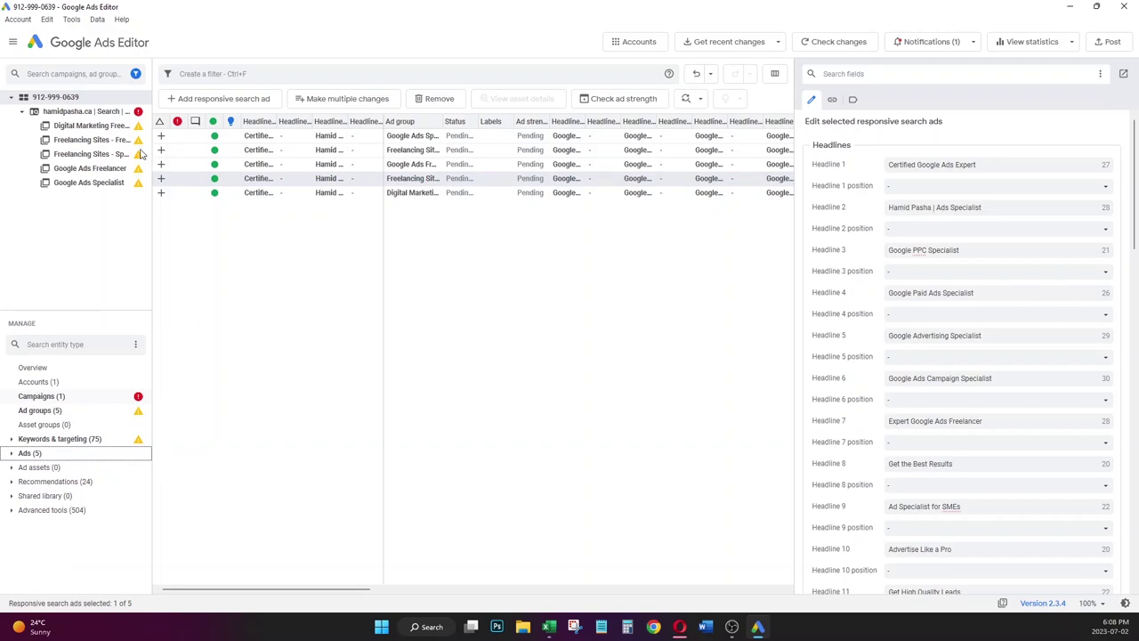
{"action": "left_click", "coordinate": [69, 400]}
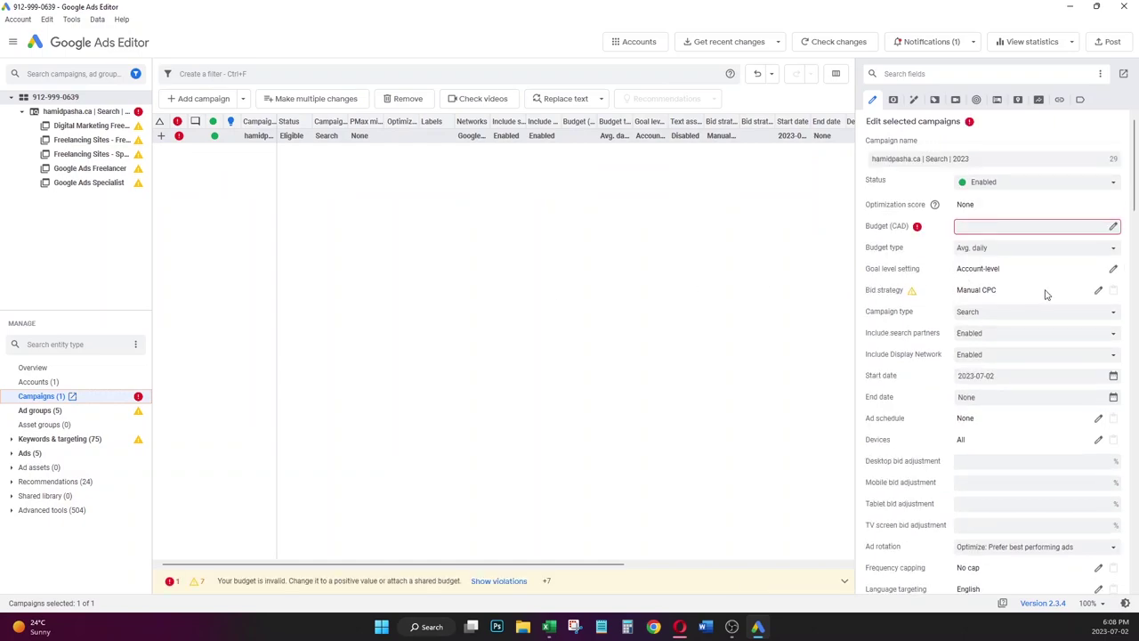
{"action": "left_click", "coordinate": [1076, 226]}
{"action": "type", "text": "50"}
{"action": "key", "text": "Return"}
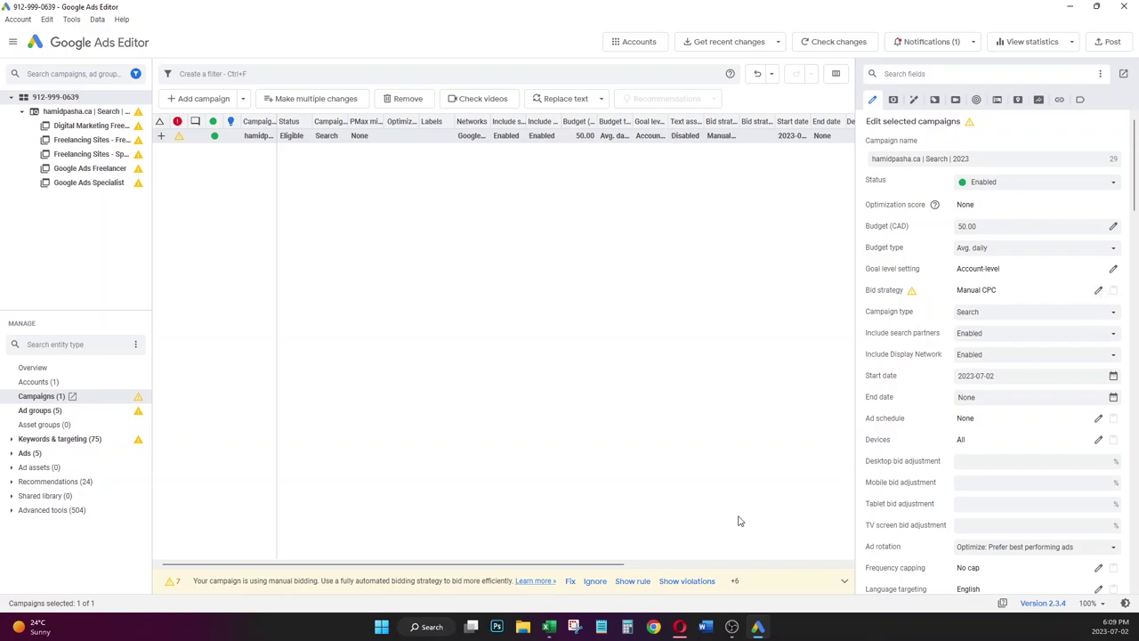
- Switch to the Google Ads account in the browser and show the portfolio bid strategies in the shared library
{"action": "left_click", "coordinate": [679, 626]}
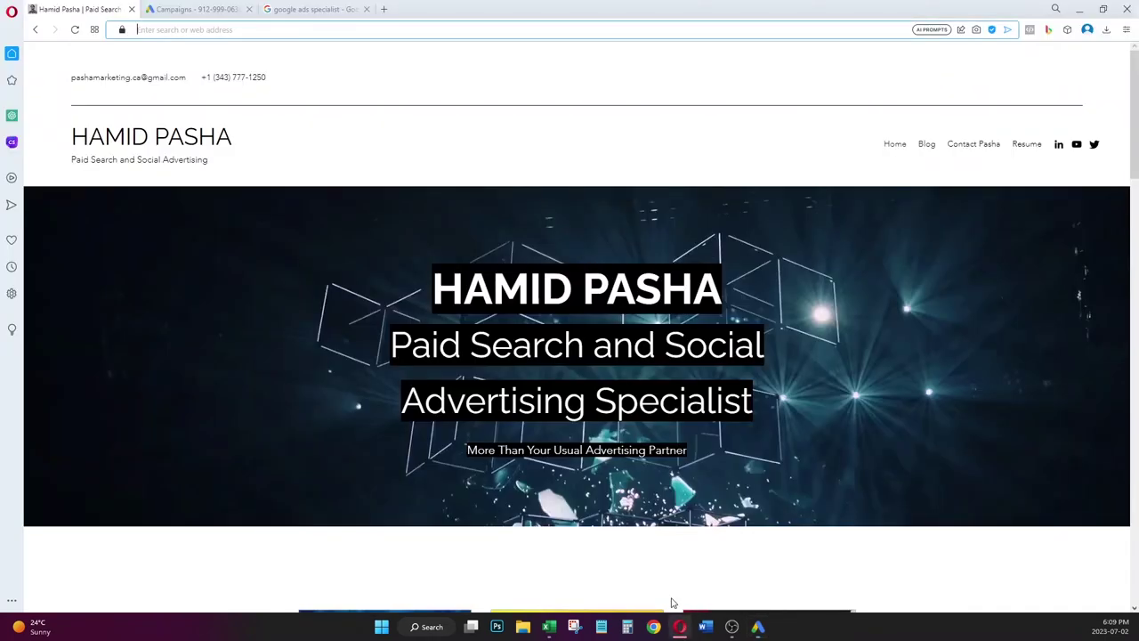
{"action": "left_click", "coordinate": [218, 8]}
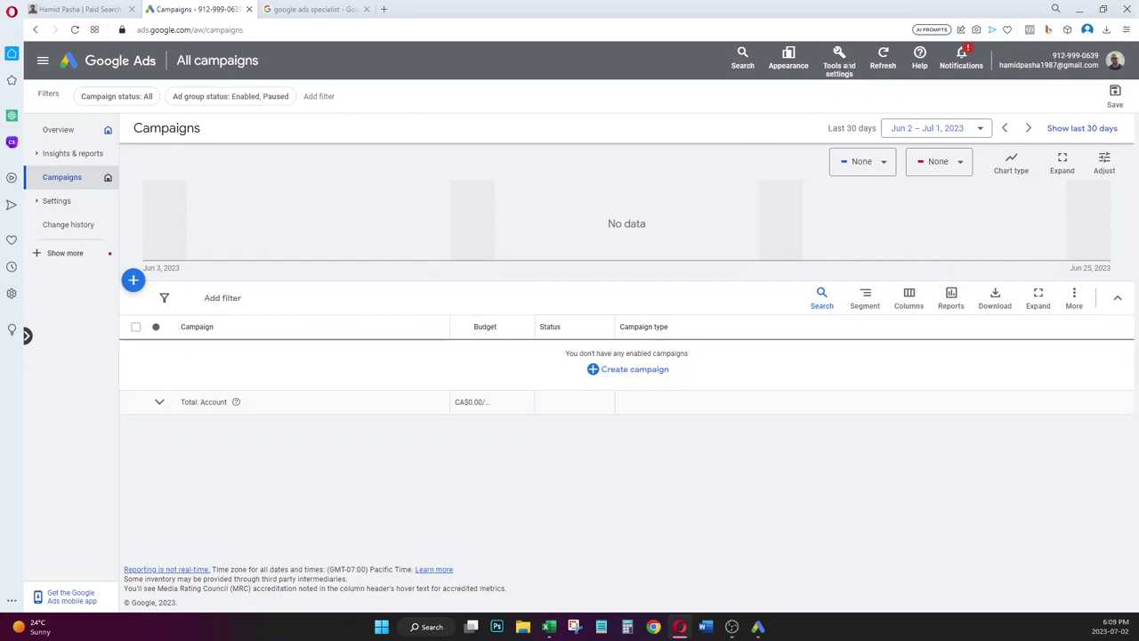
{"action": "left_click", "coordinate": [841, 61]}
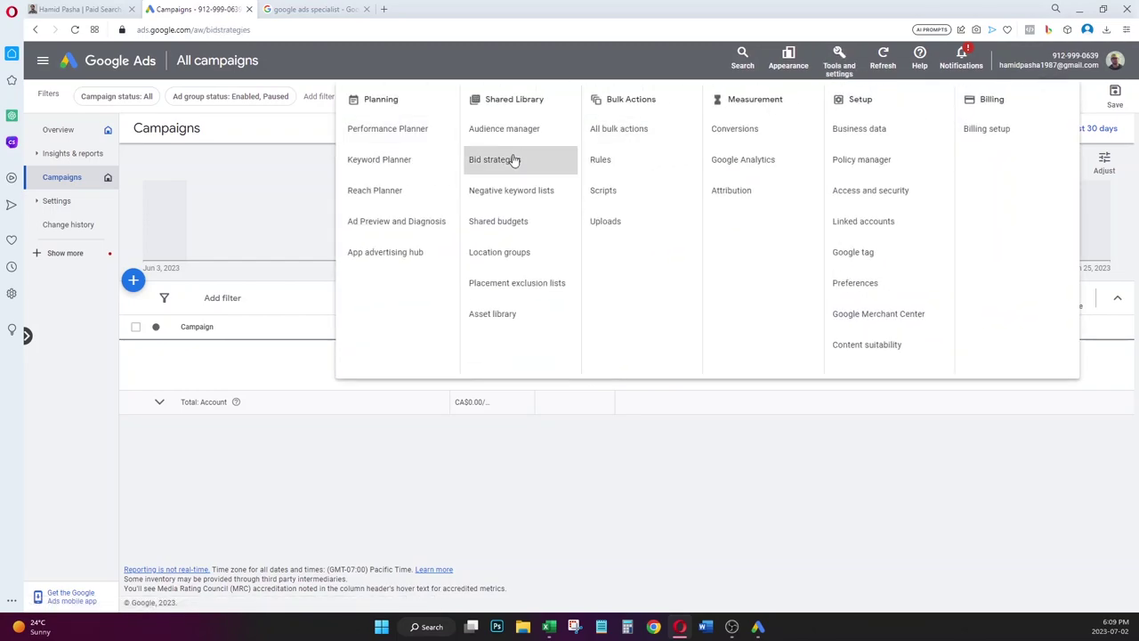
{"action": "left_click", "coordinate": [514, 160]}
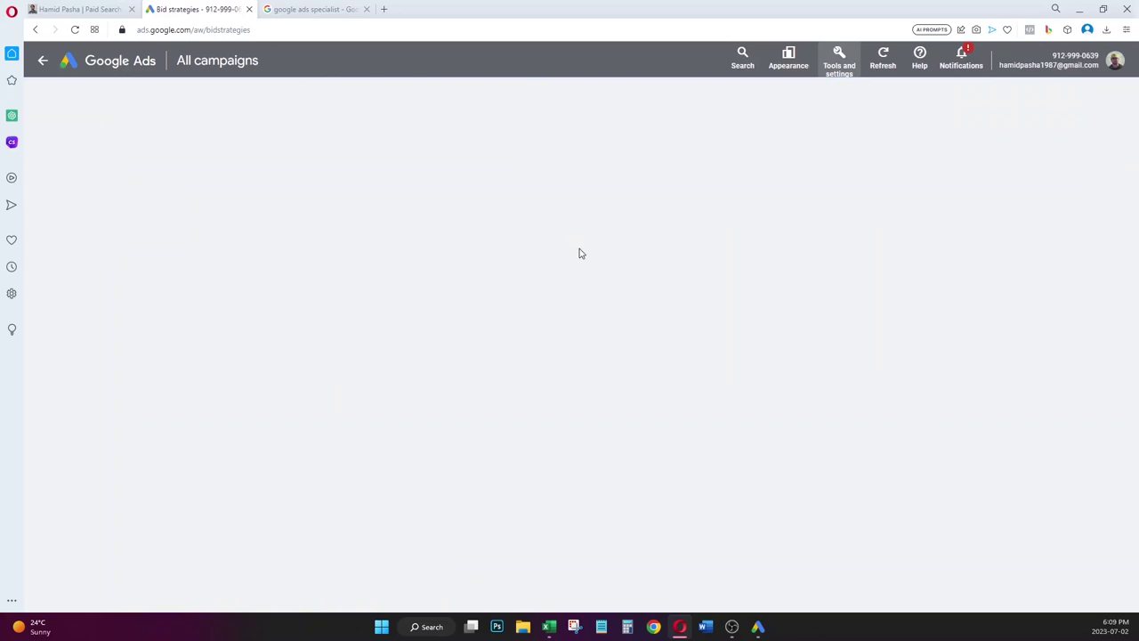
{"action": "mouse_move", "coordinate": [752, 631]}
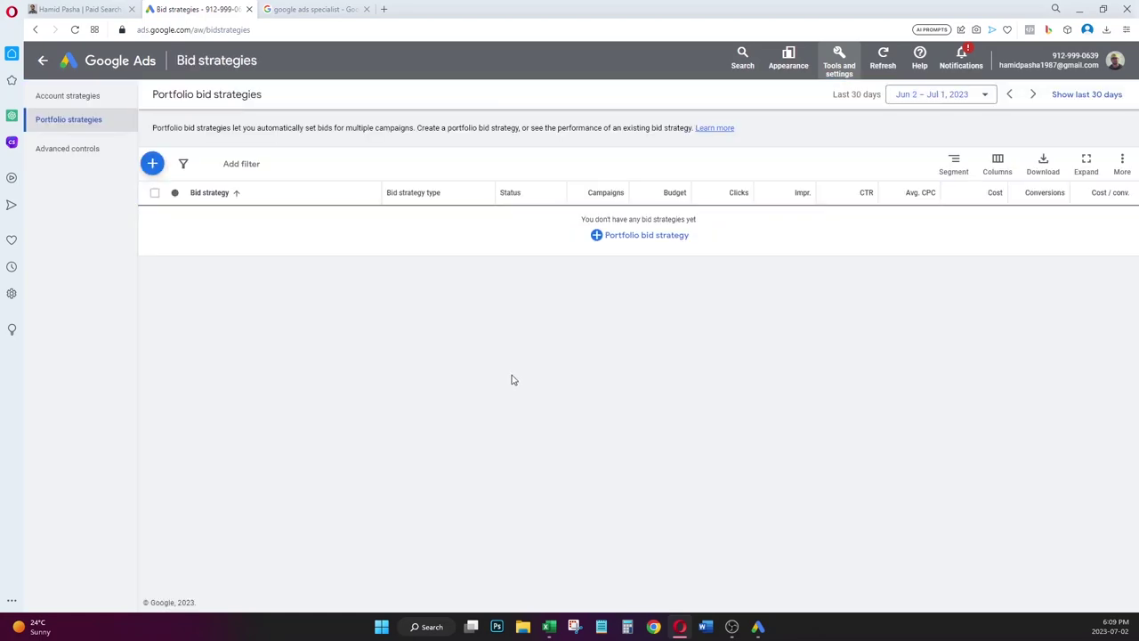
- Start a new Target CPA portfolio bid strategy and name it Target CPA
{"action": "left_click", "coordinate": [152, 164]}
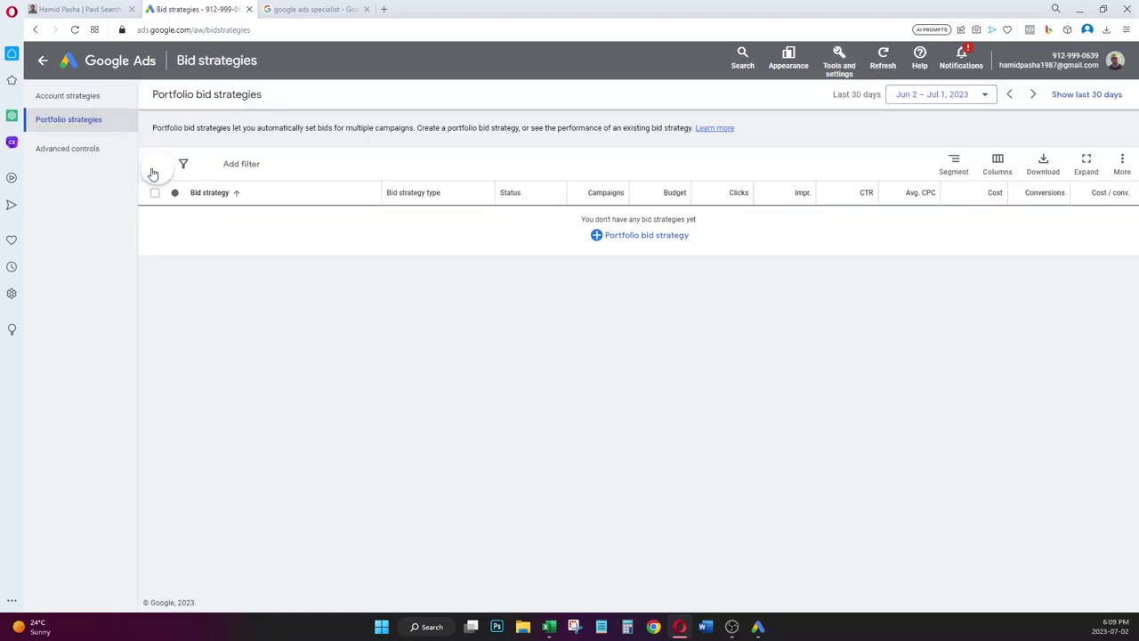
{"action": "left_click", "coordinate": [160, 175]}
{"action": "left_click", "coordinate": [198, 165]}
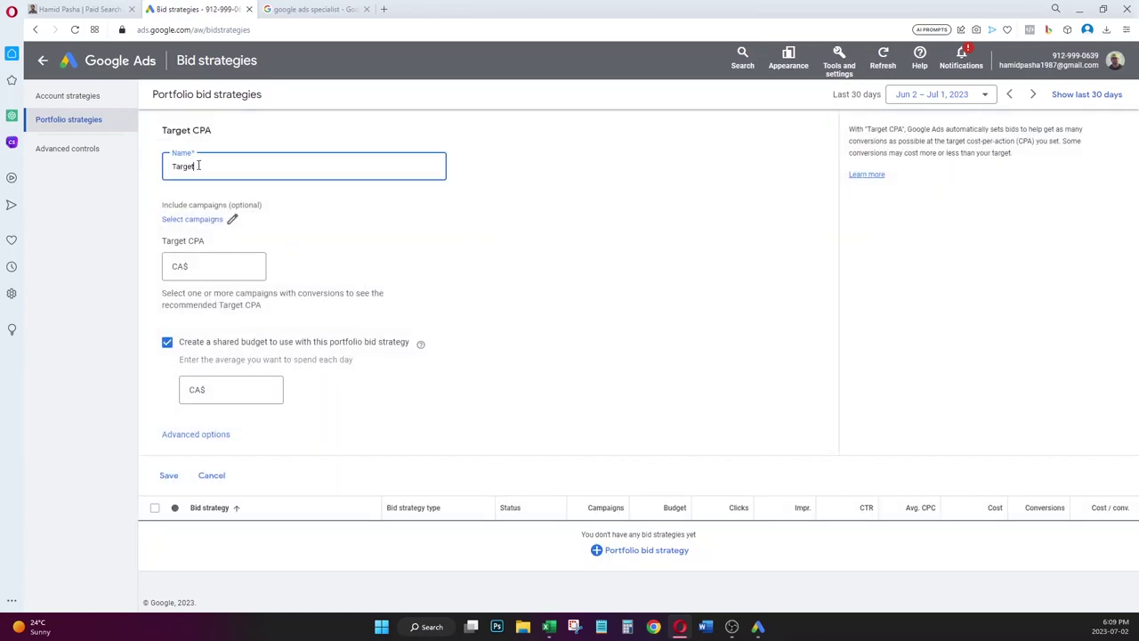
{"action": "left_click", "coordinate": [222, 266]}
- Copy the campaign budget from Google Ads Editor and enter it in the browser as the strategy's shared daily budget of CA$50.00
{"action": "left_click", "coordinate": [233, 390]}
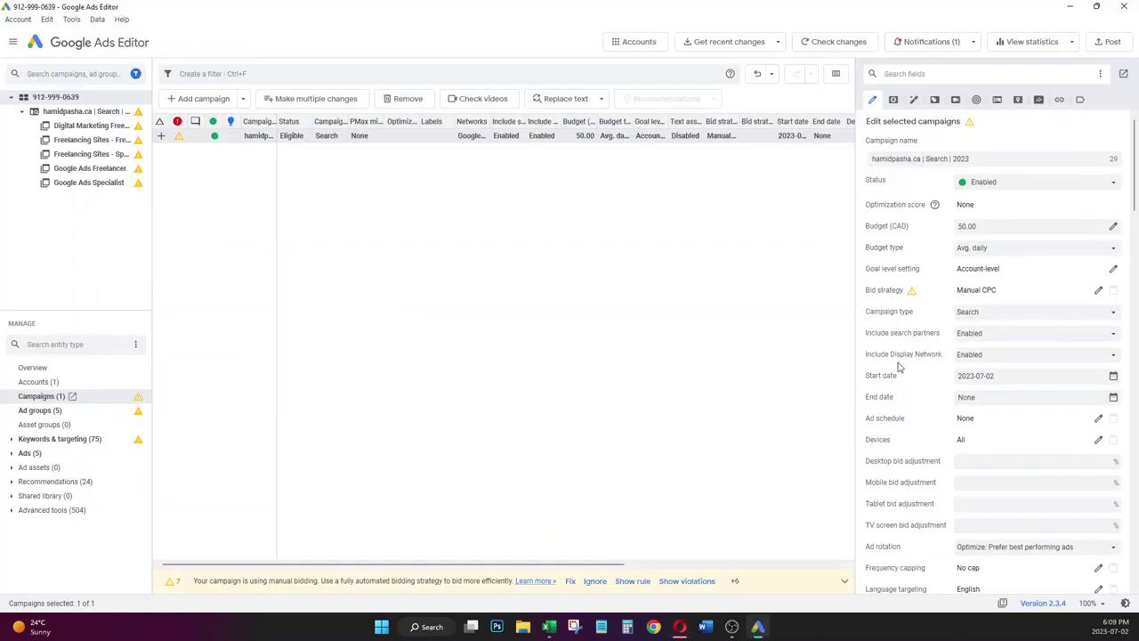
{"action": "left_click", "coordinate": [757, 627]}
{"action": "left_click", "coordinate": [972, 226]}
{"action": "left_click_drag", "start_coordinate": [977, 226], "coordinate": [972, 226]}
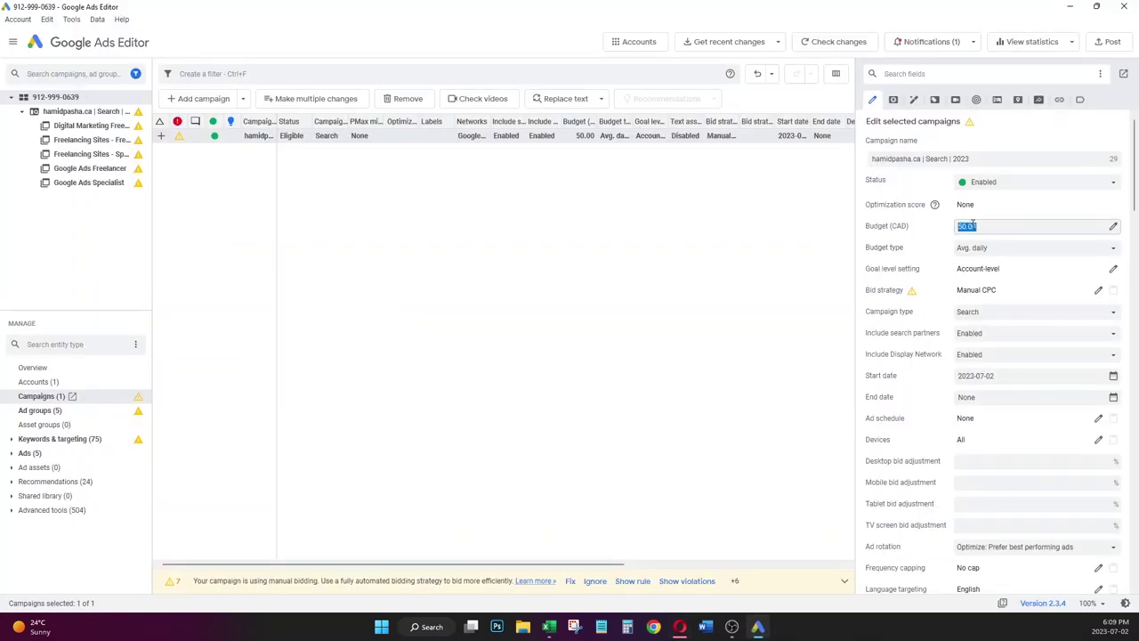
{"action": "left_click", "coordinate": [679, 627]}
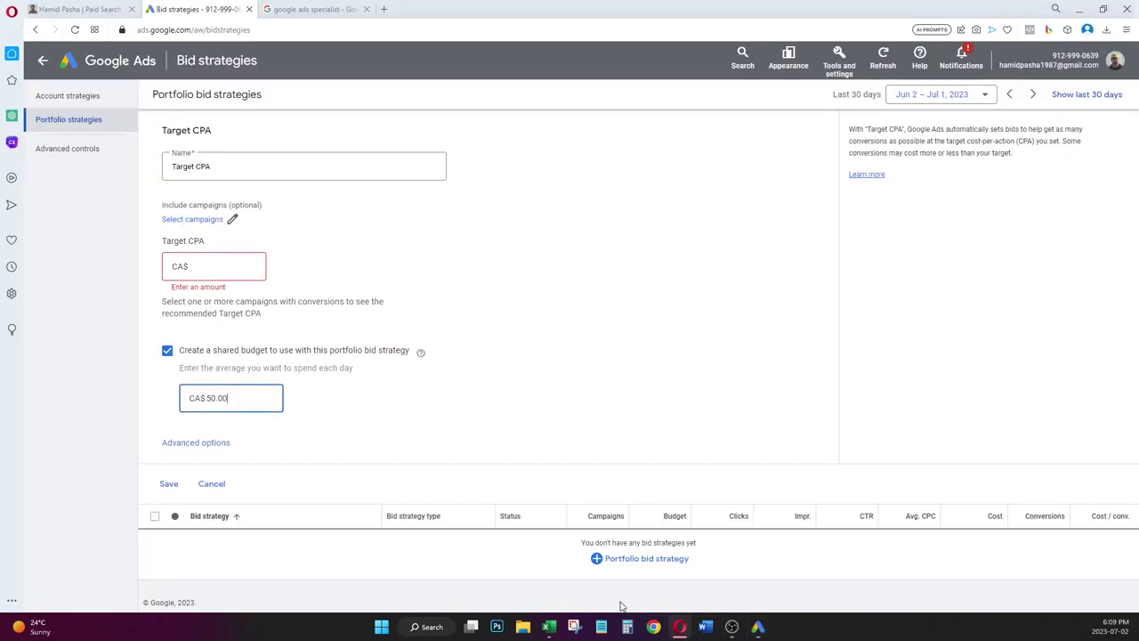
- Set the portfolio strategy's target CPA to CA$200
{"action": "left_click", "coordinate": [239, 277]}
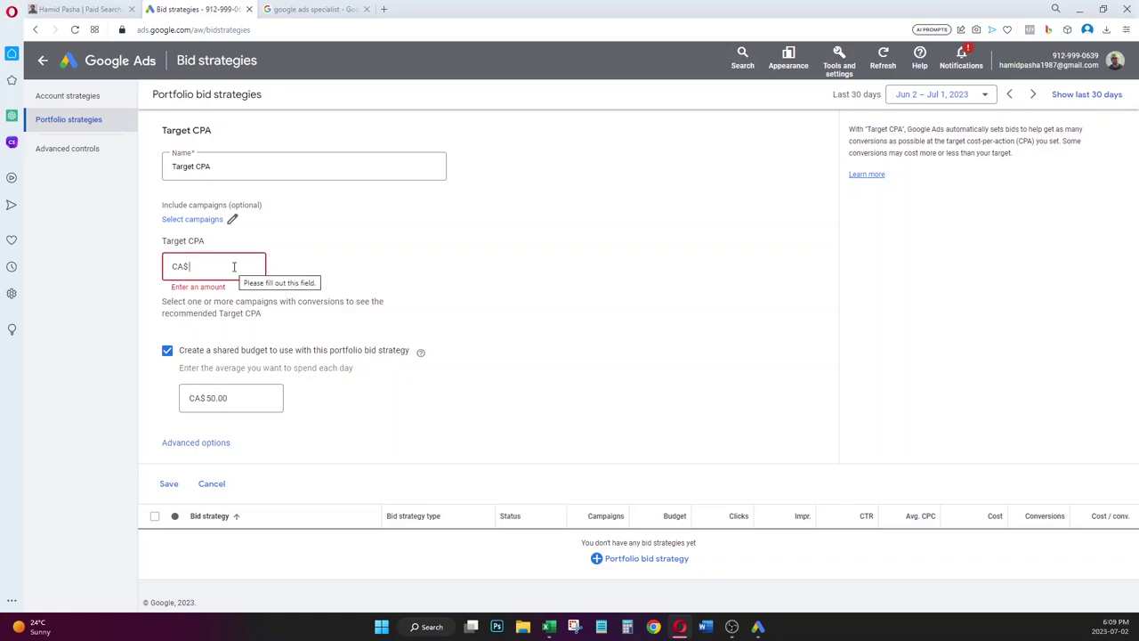
{"action": "type", "text": "200"}
{"action": "left_click", "coordinate": [520, 306]}
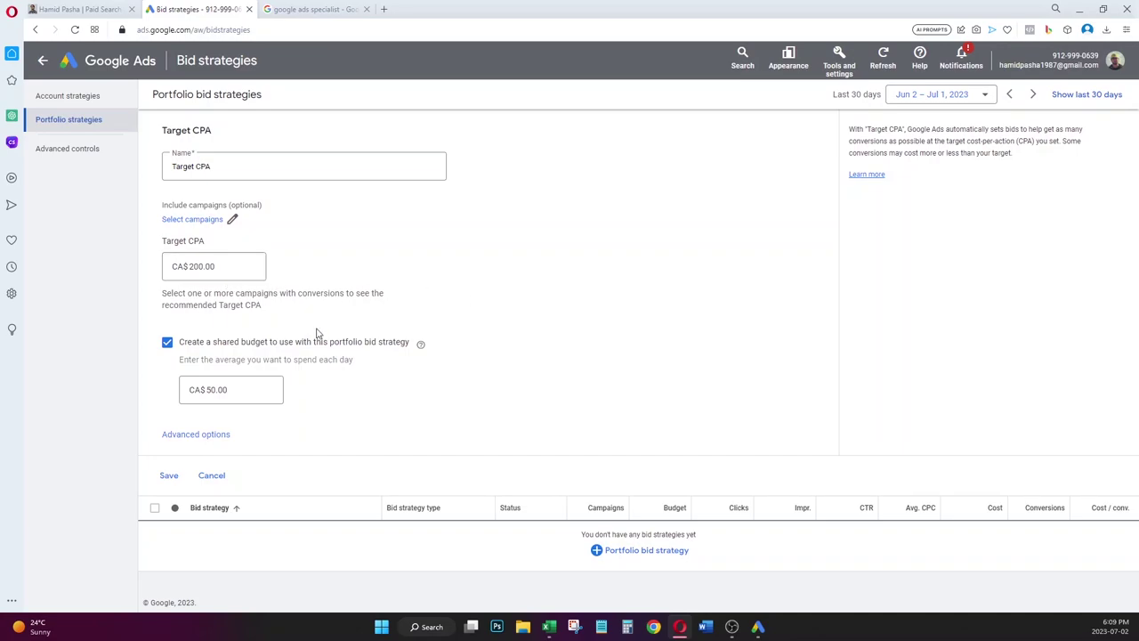
- In the advanced options, set the maximum bid limit to CA$10 and save the portfolio bid strategy
{"action": "left_click", "coordinate": [204, 434]}
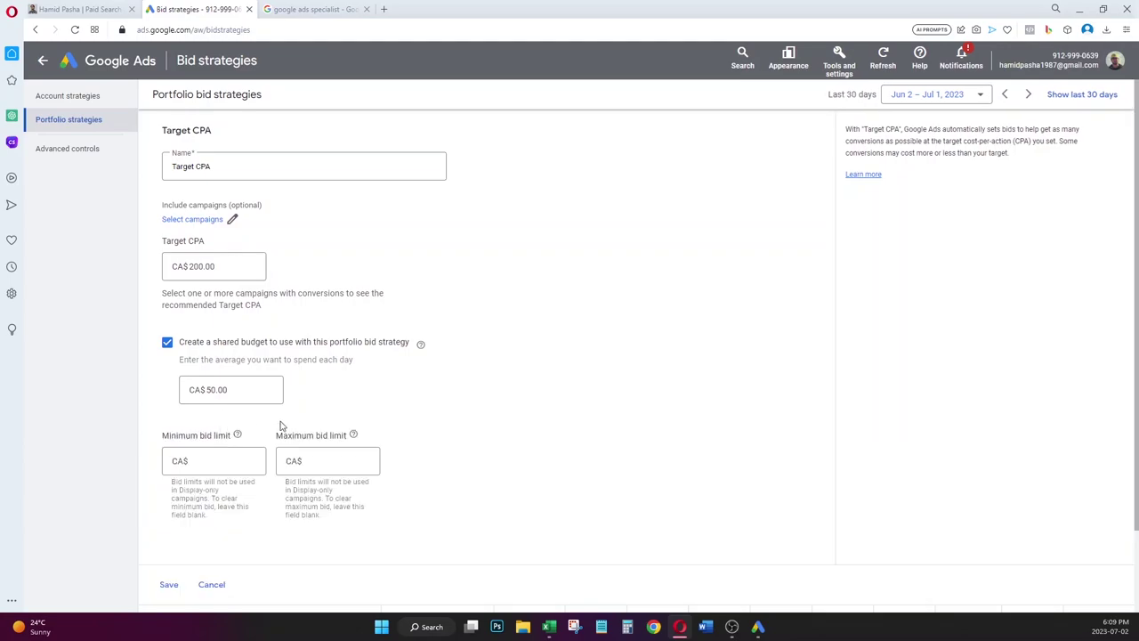
{"action": "scroll", "coordinate": [418, 370], "scroll_direction": "down", "scroll_amount": 1}
{"action": "left_click", "coordinate": [346, 362]}
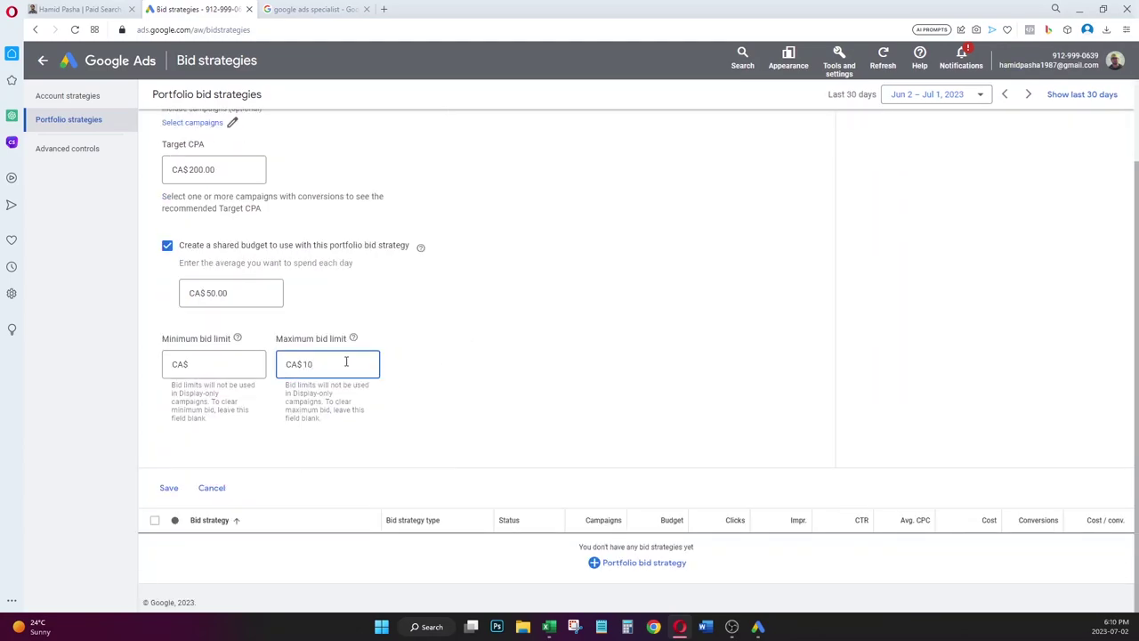
{"action": "left_click", "coordinate": [433, 358]}
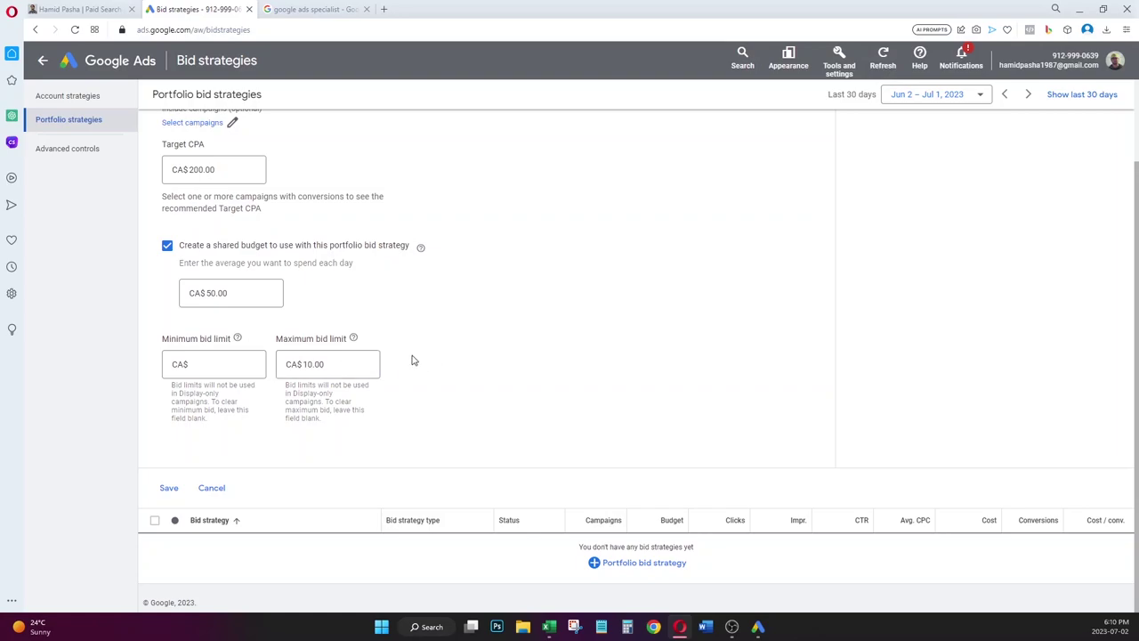
{"action": "left_click", "coordinate": [169, 488]}
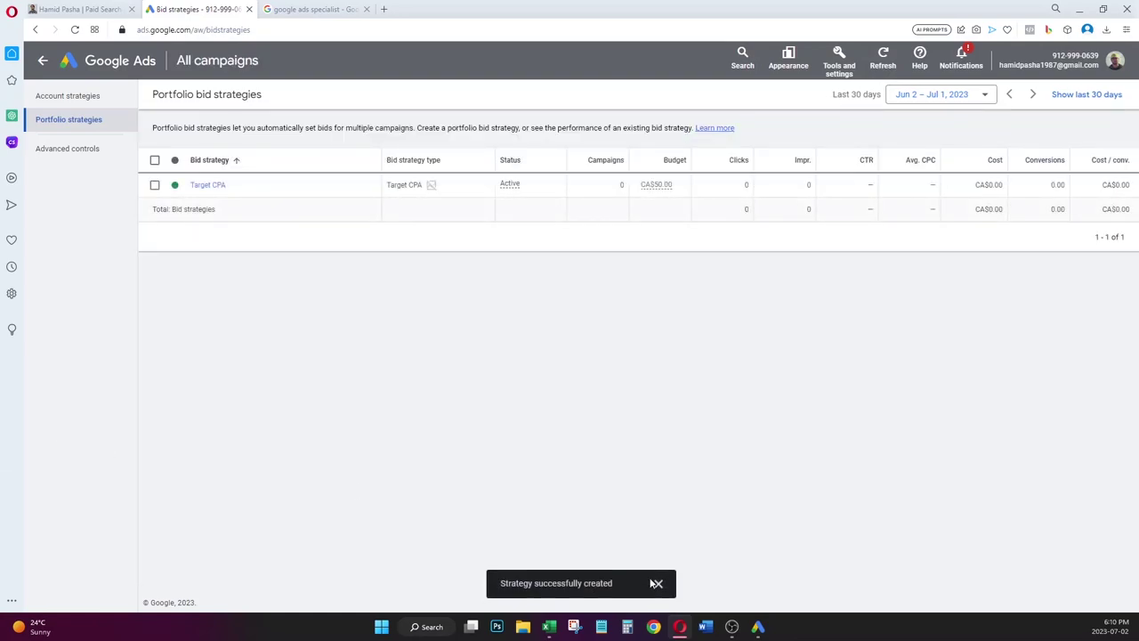
- Switch to Google Ads Editor and download the account's recent changes
{"action": "key", "text": "alt+Tab"}
{"action": "left_click", "coordinate": [710, 41]}
{"action": "left_click", "coordinate": [709, 59]}
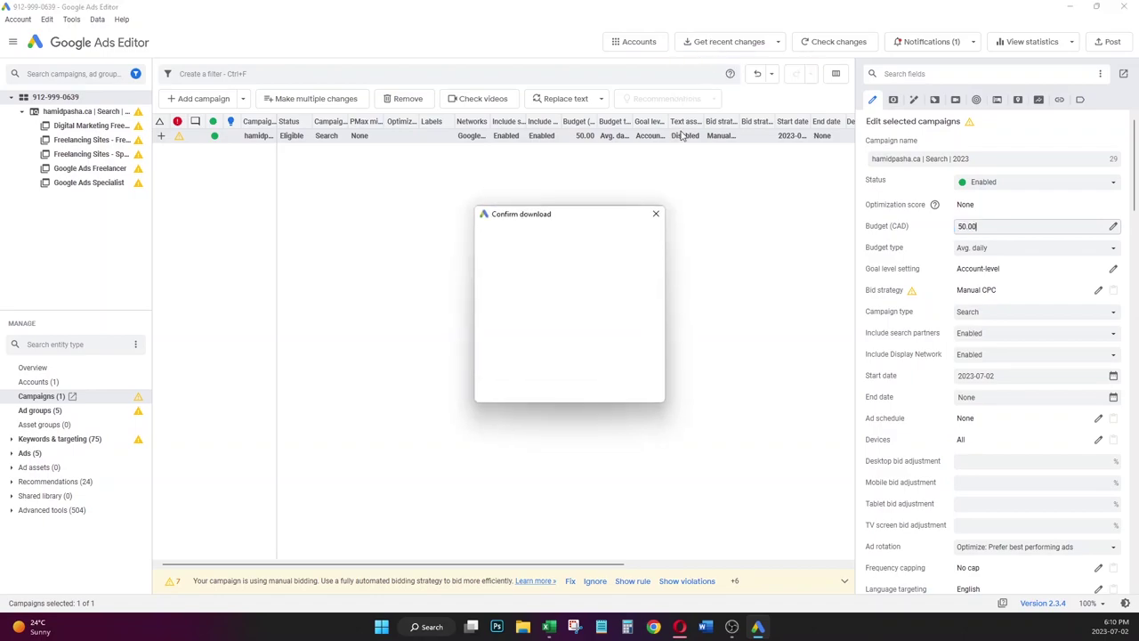
{"action": "left_click", "coordinate": [580, 383]}
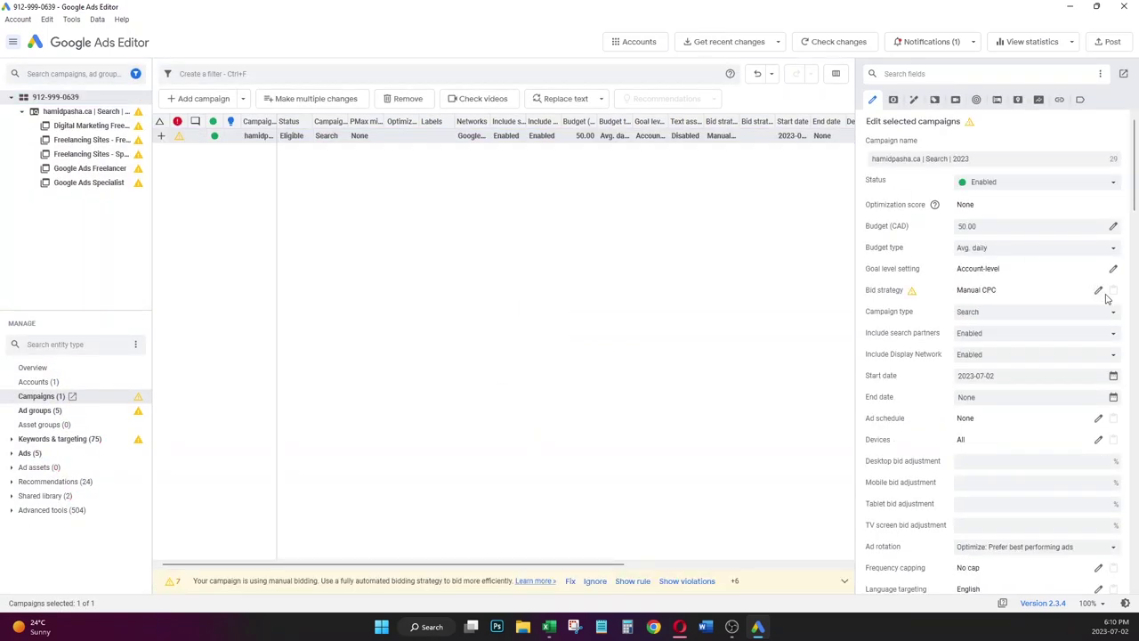
- Change the search campaign's bid strategy to the portfolio strategy Target CPA (Target CPA), leaving Pay for conversions disabled
{"action": "left_click", "coordinate": [1098, 291]}
{"action": "left_click", "coordinate": [564, 229]}
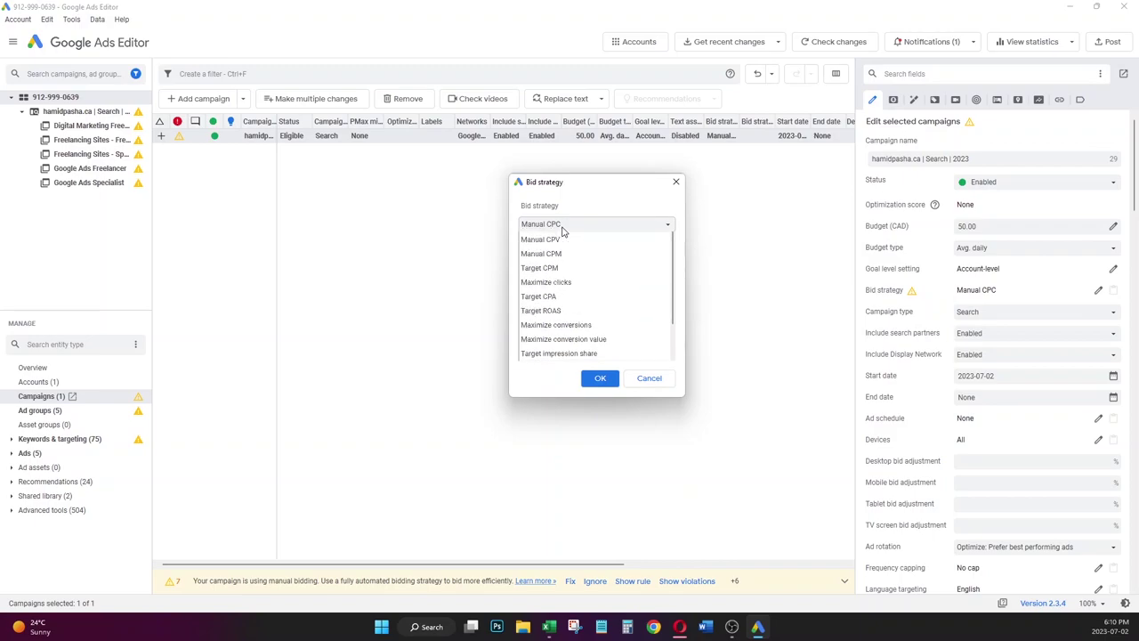
{"action": "left_click", "coordinate": [587, 367]}
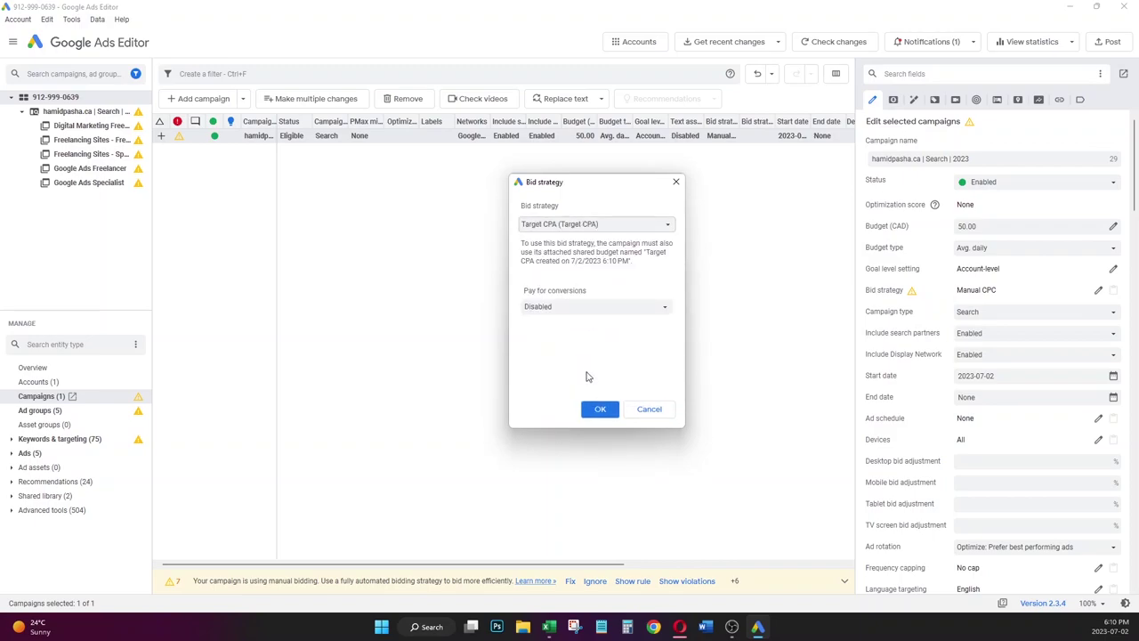
{"action": "left_click", "coordinate": [601, 410]}
- Replace the campaign's custom budget with the shared budget "Target CPA created on 7/2/2023 6:10 PM"
{"action": "left_click", "coordinate": [1113, 227]}
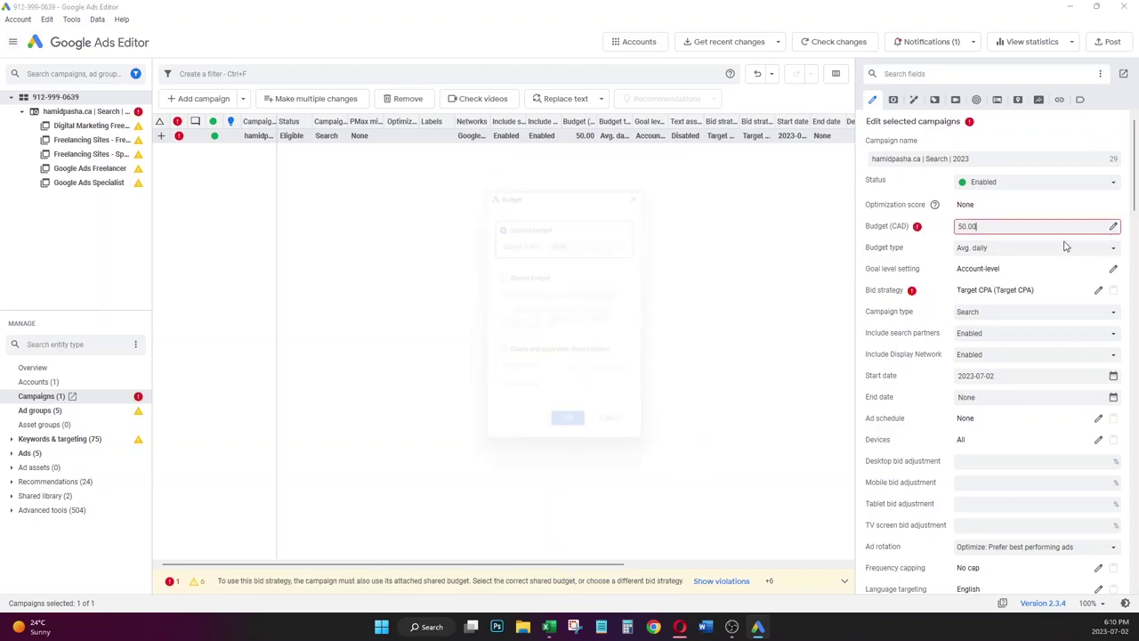
{"action": "left_click", "coordinate": [531, 278]}
{"action": "left_click", "coordinate": [536, 295]}
{"action": "left_click", "coordinate": [564, 440]}
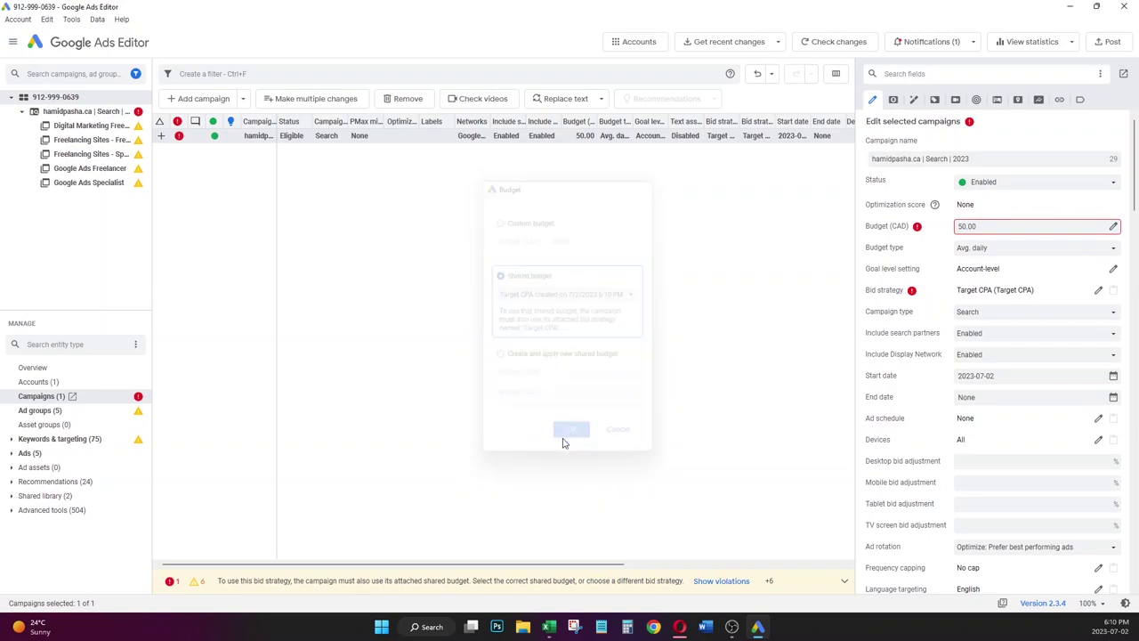
- Disable both the search partners and the Display Network for the campaign
{"action": "left_click", "coordinate": [1014, 357]}
{"action": "left_click", "coordinate": [1000, 382]}
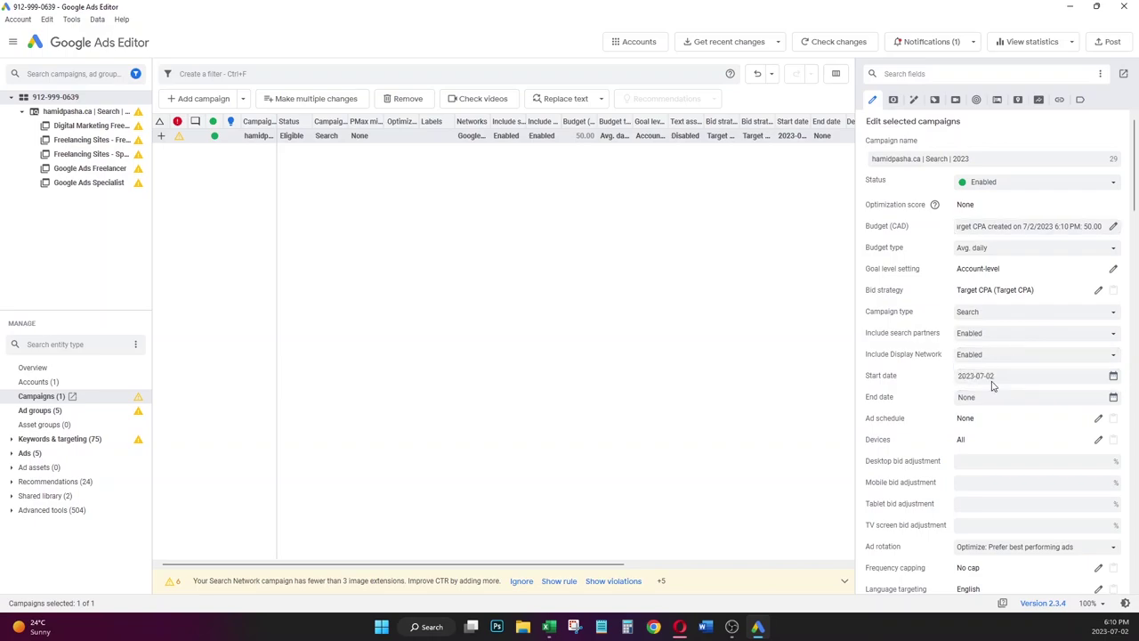
{"action": "left_click", "coordinate": [997, 353]}
{"action": "left_click", "coordinate": [994, 365]}
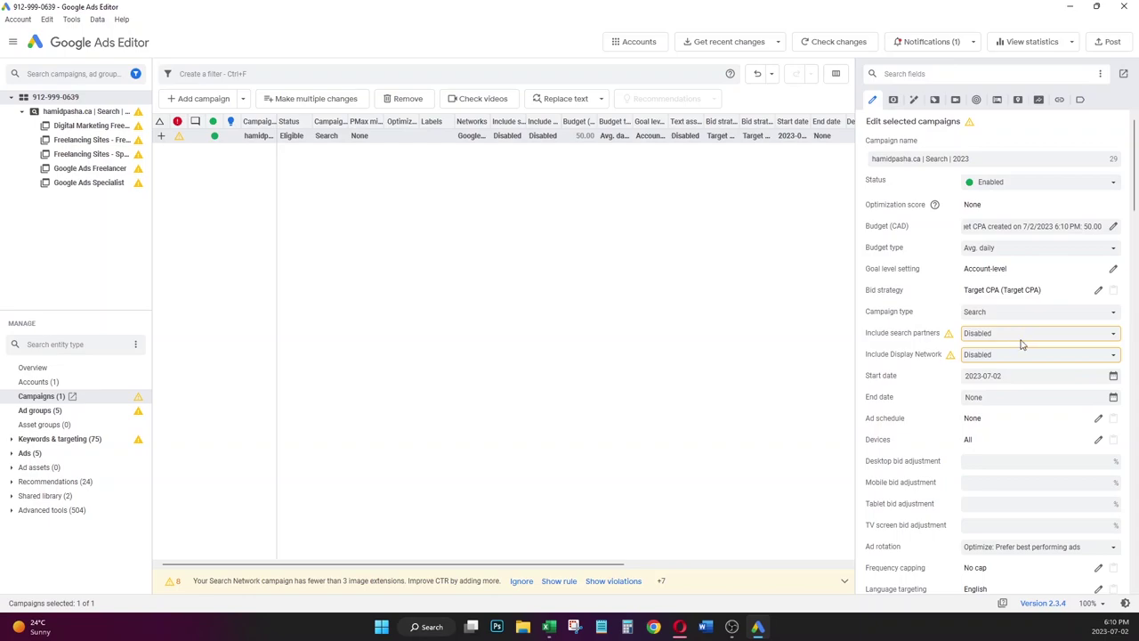
- Set the campaign's language targeting to All languages
{"action": "scroll", "coordinate": [1019, 356], "scroll_direction": "down", "scroll_amount": 3}
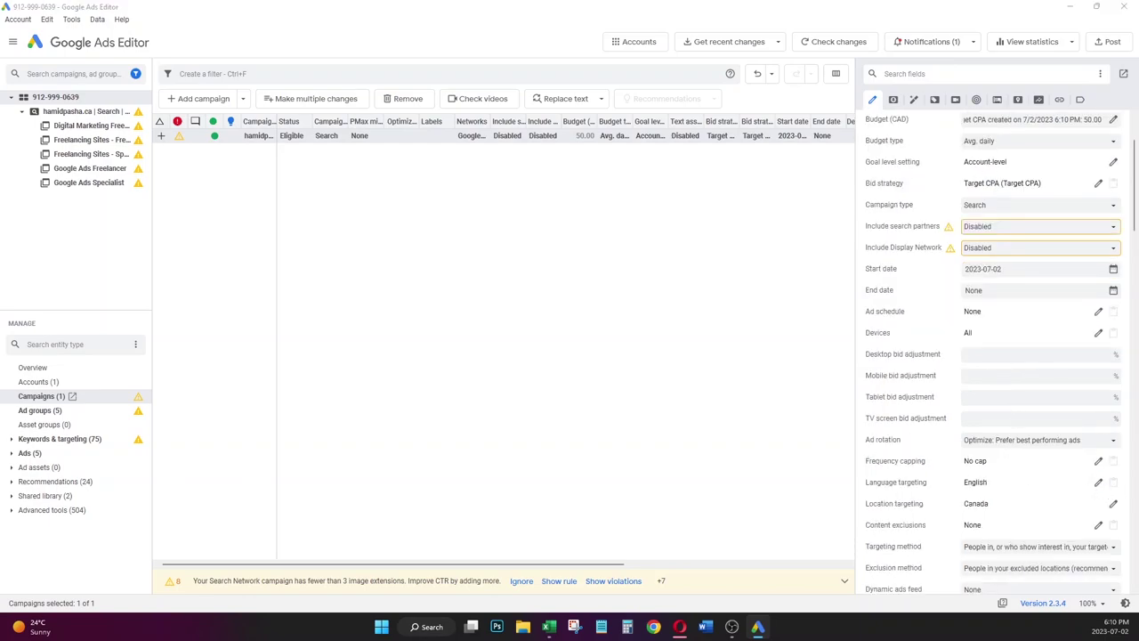
{"action": "left_click", "coordinate": [1098, 482]}
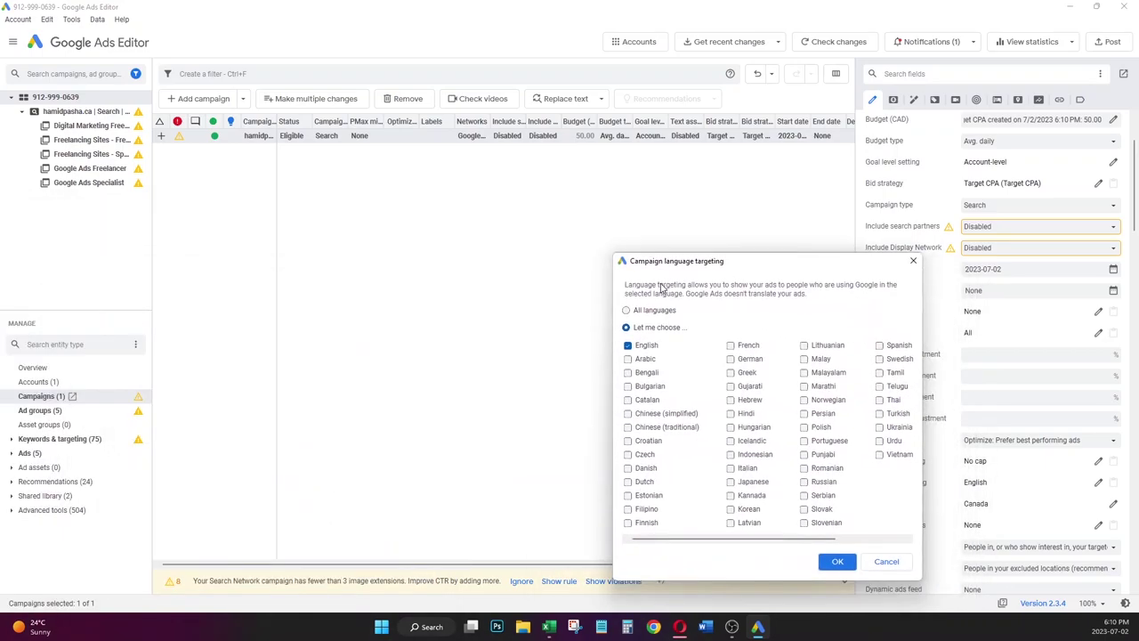
{"action": "left_click", "coordinate": [460, 233]}
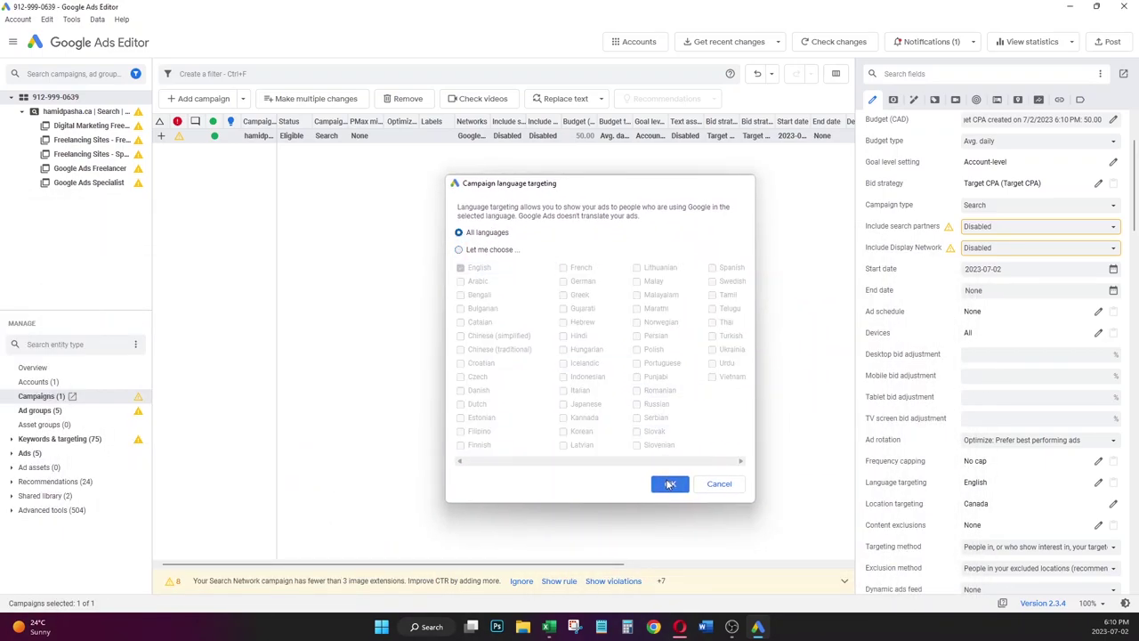
{"action": "left_click", "coordinate": [670, 483]}
- Set the campaign's location targeting method to "People in or regularly in your targeted locations"
{"action": "scroll", "coordinate": [1101, 494], "scroll_direction": "down", "scroll_amount": 2}
{"action": "scroll", "coordinate": [1102, 493], "scroll_direction": "down", "scroll_amount": 1}
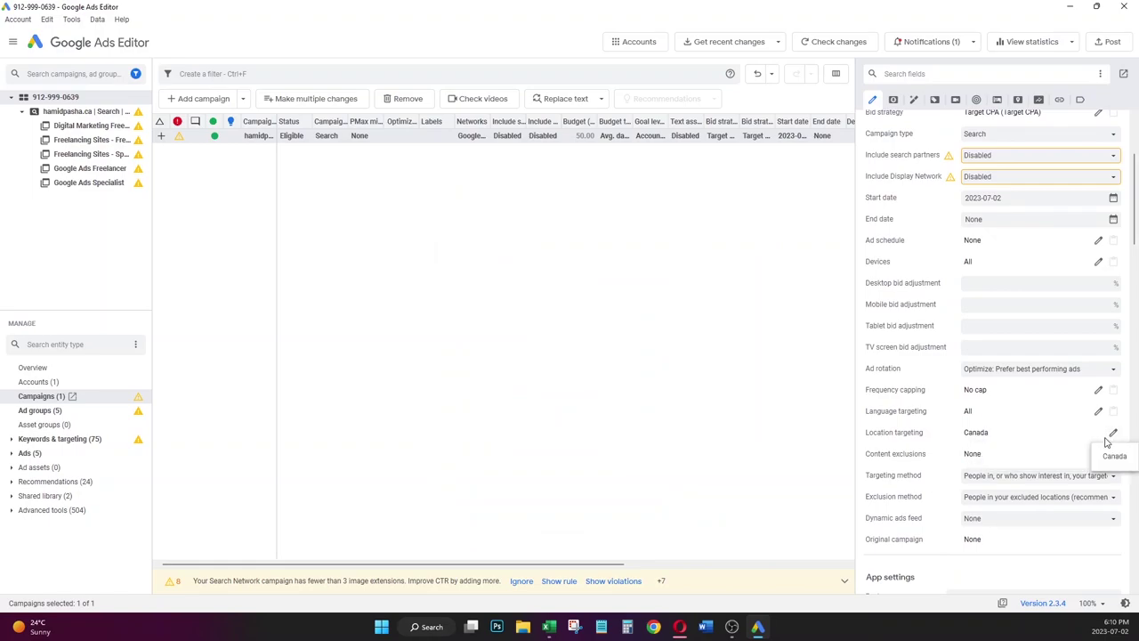
{"action": "left_click", "coordinate": [1011, 477]}
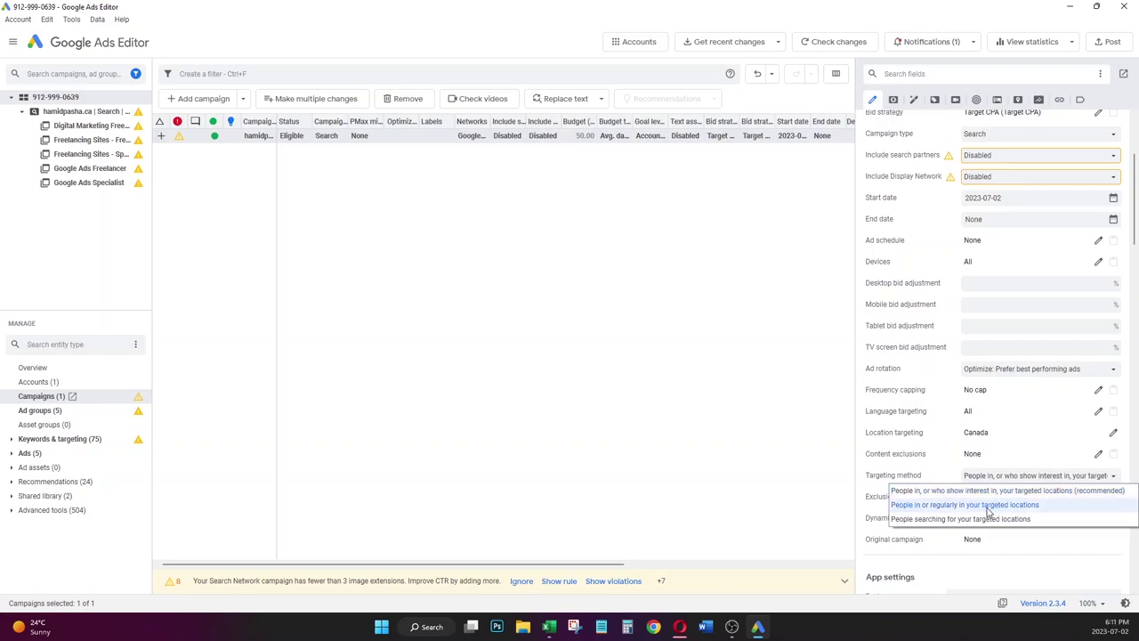
{"action": "left_click", "coordinate": [987, 506]}
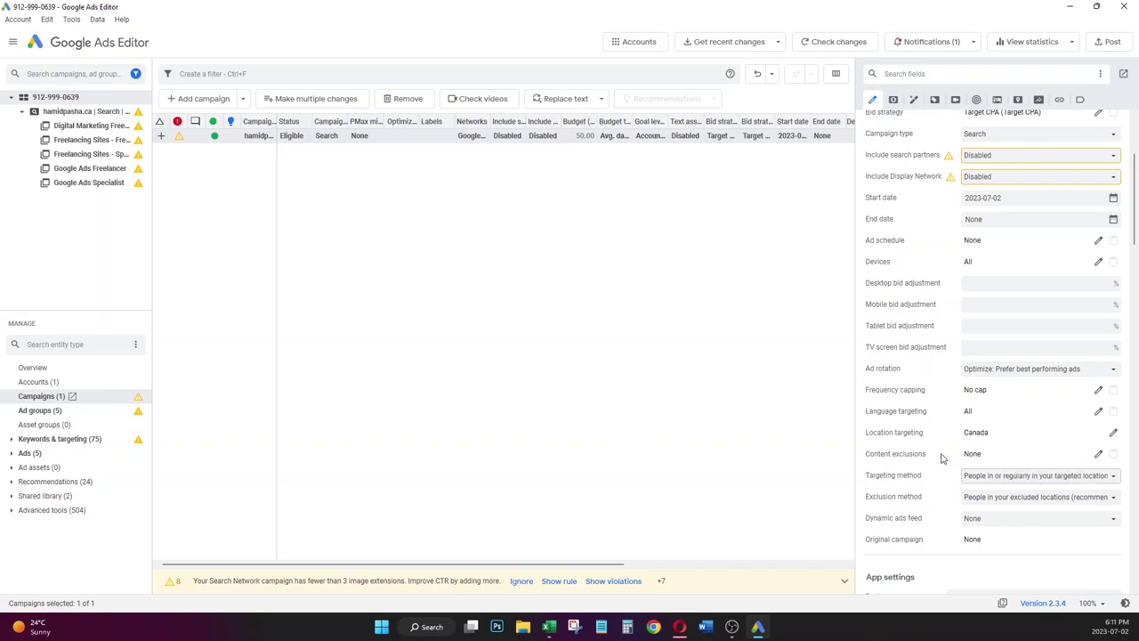
- Set the campaign's exclusion method to "People in, or who show interest in, your excluded locations"
{"action": "scroll", "coordinate": [945, 458], "scroll_direction": "down", "scroll_amount": 1}
{"action": "scroll", "coordinate": [945, 457], "scroll_direction": "up", "scroll_amount": 1}
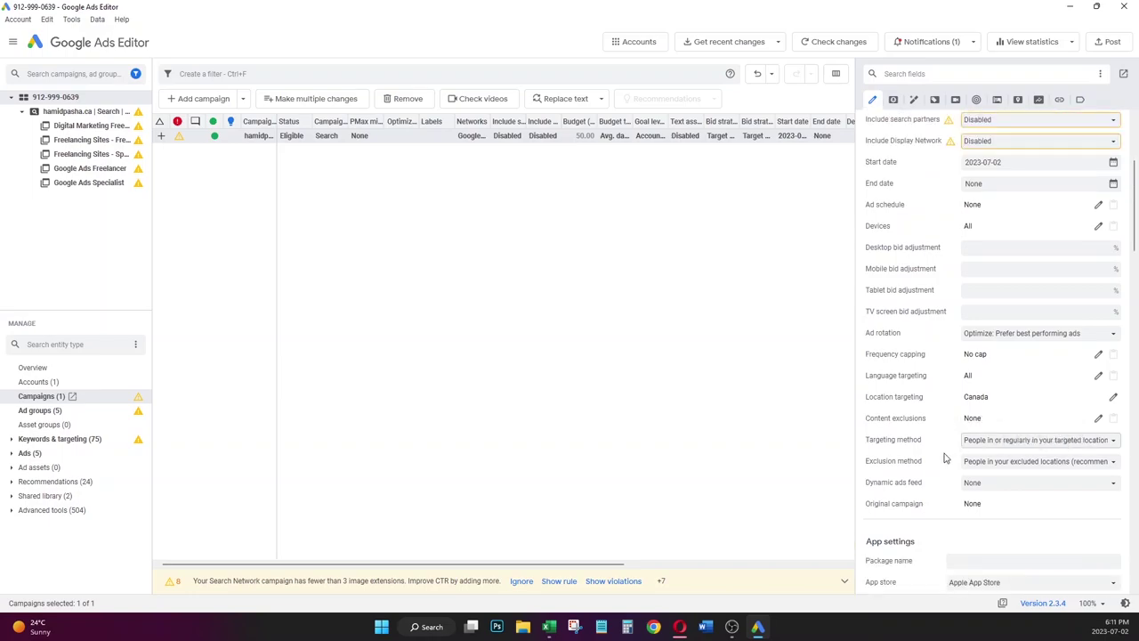
{"action": "scroll", "coordinate": [945, 457], "scroll_direction": "down", "scroll_amount": 1}
{"action": "scroll", "coordinate": [945, 460], "scroll_direction": "up", "scroll_amount": 1}
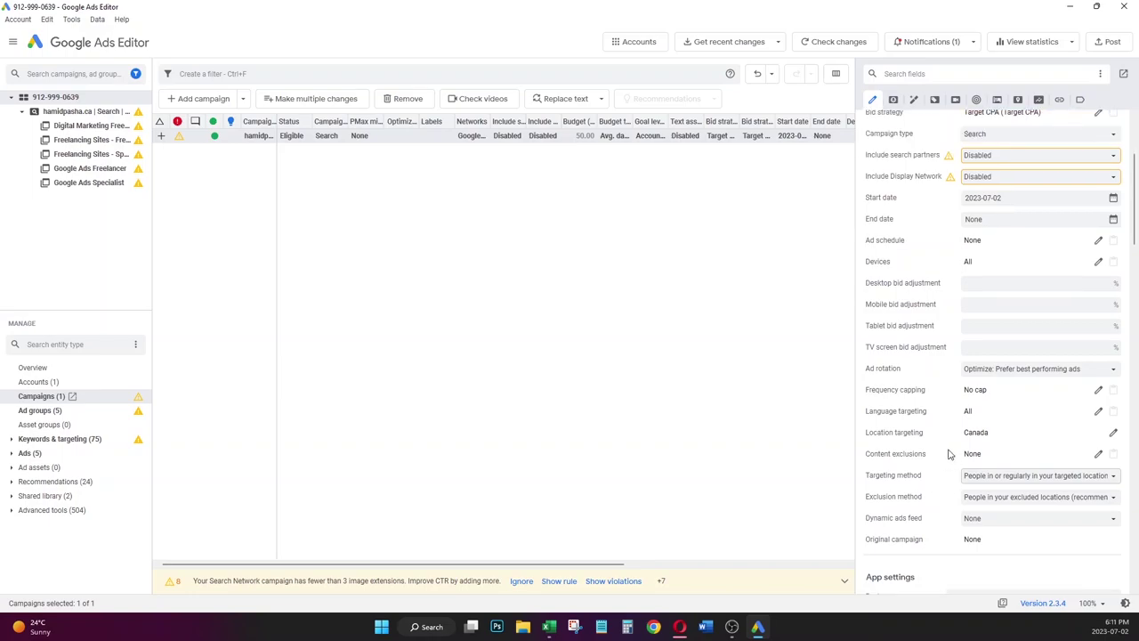
{"action": "scroll", "coordinate": [948, 453], "scroll_direction": "down", "scroll_amount": 1}
{"action": "scroll", "coordinate": [949, 454], "scroll_direction": "down", "scroll_amount": 1}
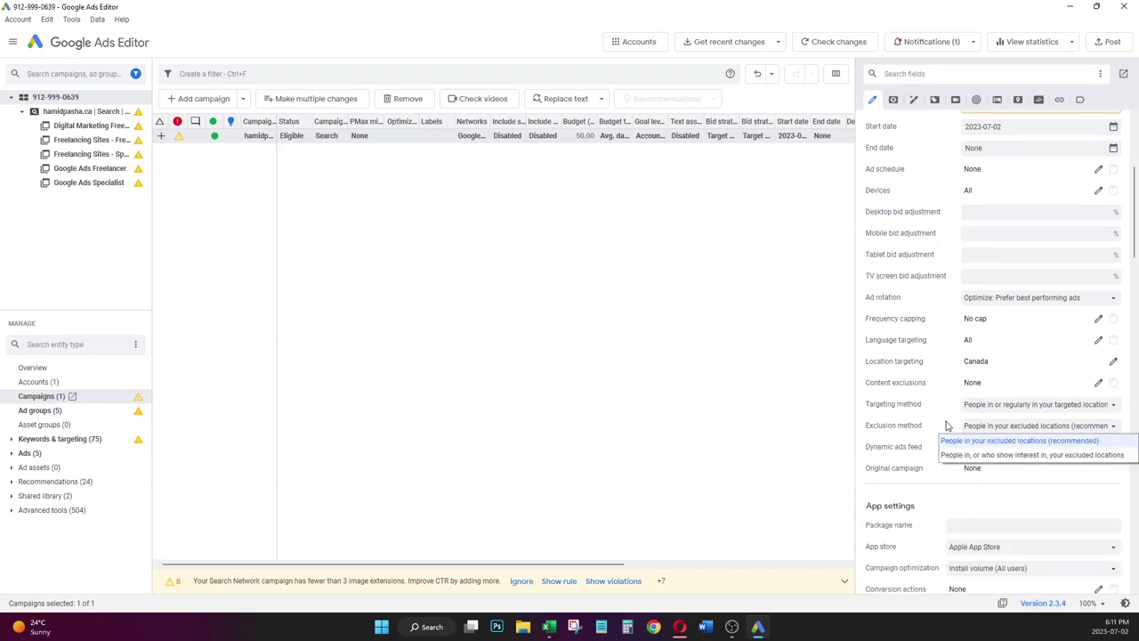
{"action": "scroll", "coordinate": [1009, 434], "scroll_direction": "down", "scroll_amount": 1}
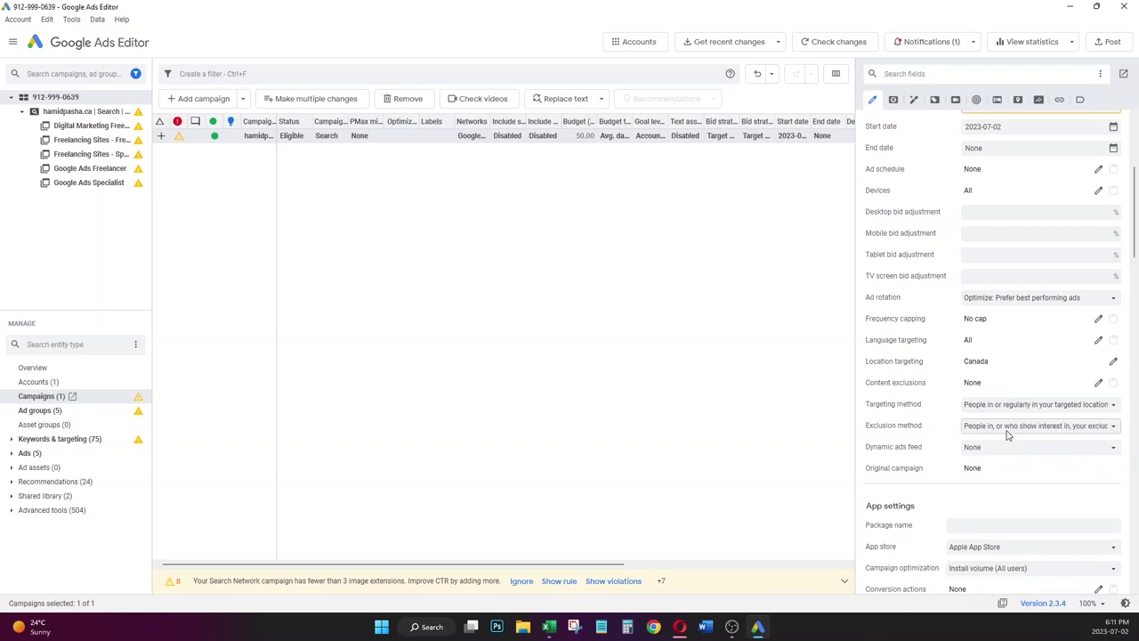
{"action": "scroll", "coordinate": [1008, 472], "scroll_direction": "down", "scroll_amount": 4}
{"action": "scroll", "coordinate": [1008, 471], "scroll_direction": "down", "scroll_amount": 15}
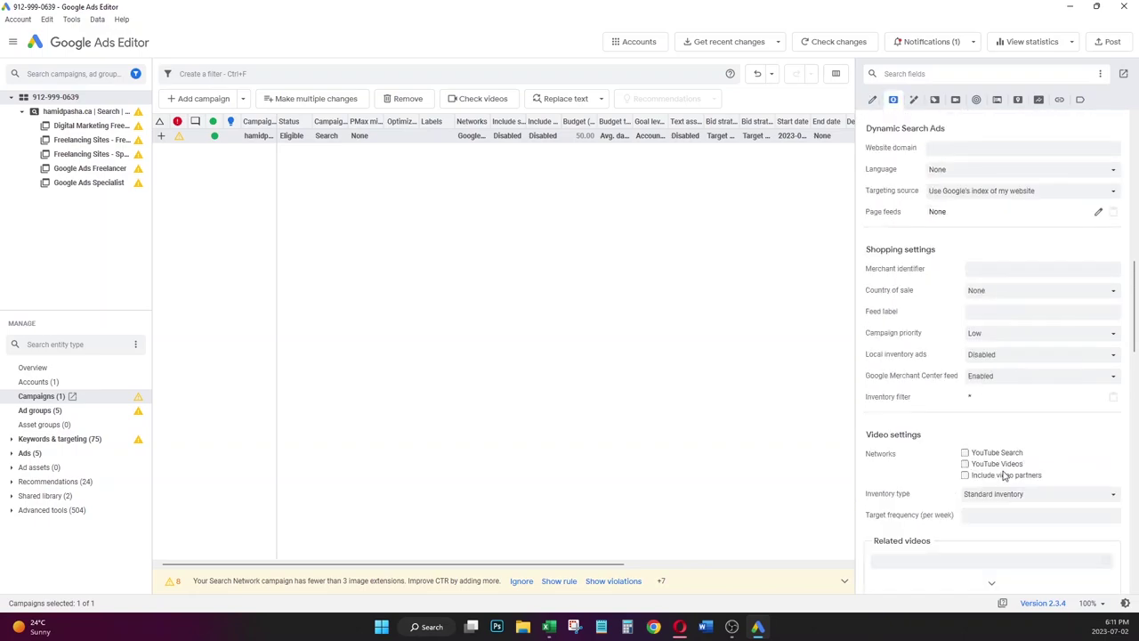
{"action": "scroll", "coordinate": [1004, 472], "scroll_direction": "up", "scroll_amount": 12}
{"action": "scroll", "coordinate": [1004, 476], "scroll_direction": "up", "scroll_amount": 8}
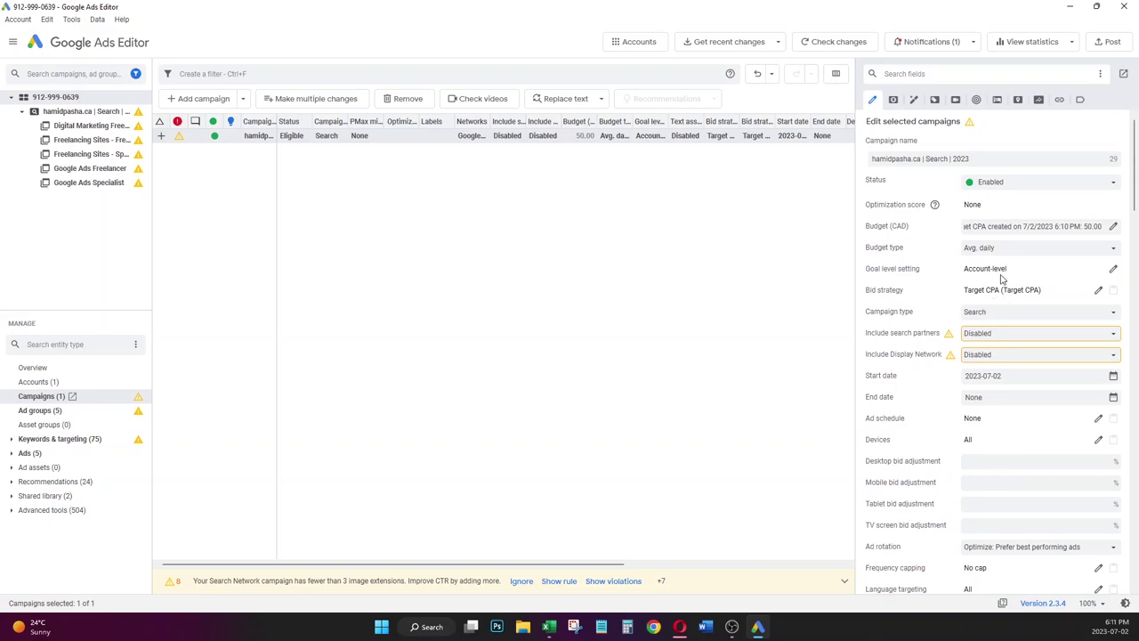
- Show the negative keyword lists under Keywords & targeting, collapse that group and expand the Ad assets group
{"action": "left_click", "coordinate": [11, 439]}
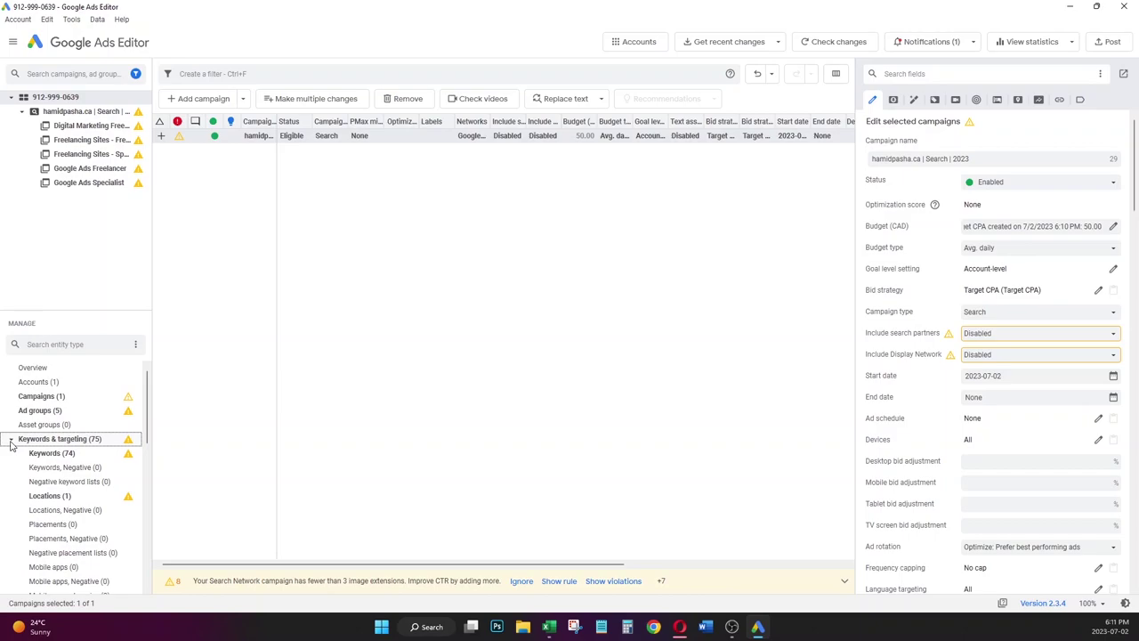
{"action": "left_click", "coordinate": [63, 481]}
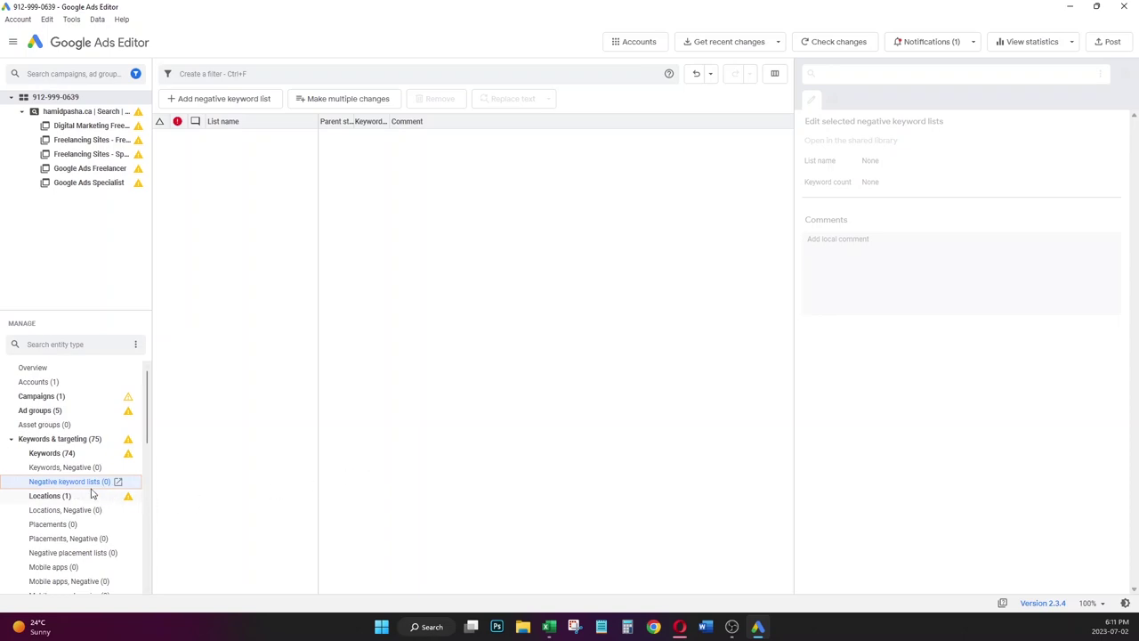
{"action": "left_click", "coordinate": [12, 440]}
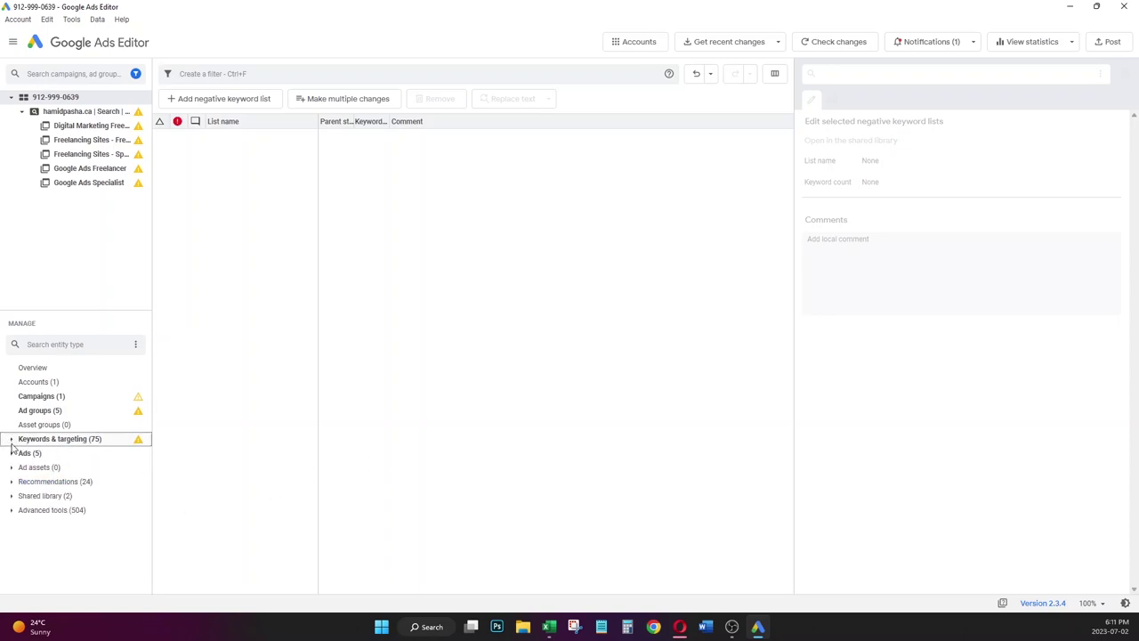
{"action": "left_click", "coordinate": [11, 467]}
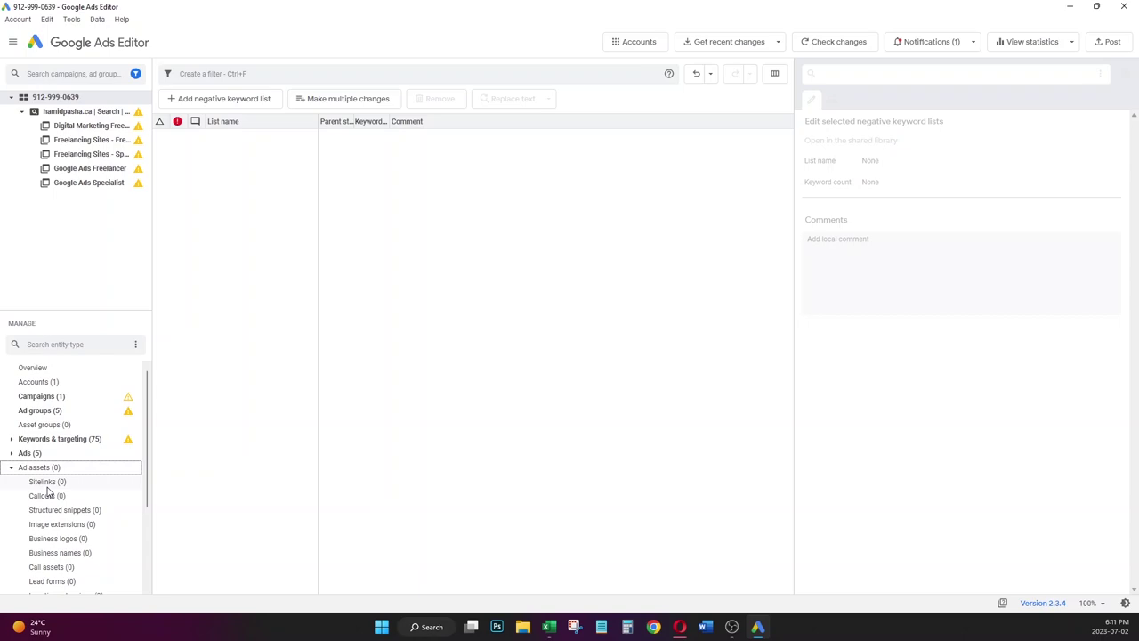
- Show the sitelinks in the Ad assets group
{"action": "left_click", "coordinate": [47, 483]}
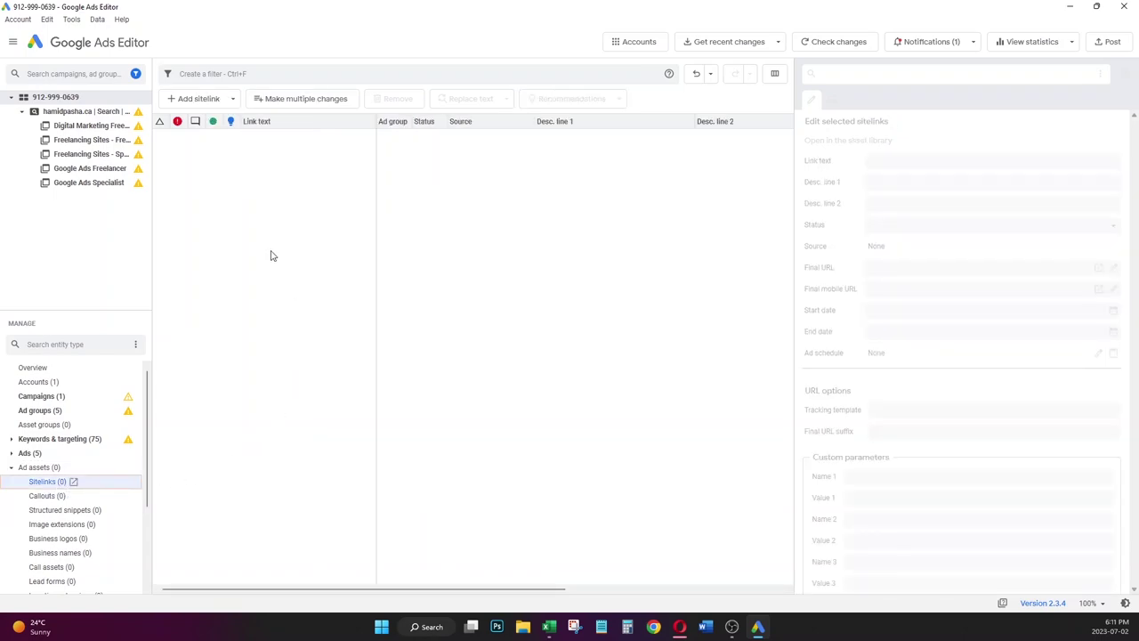
{"action": "left_click", "coordinate": [216, 103]}
{"action": "left_click", "coordinate": [211, 118]}
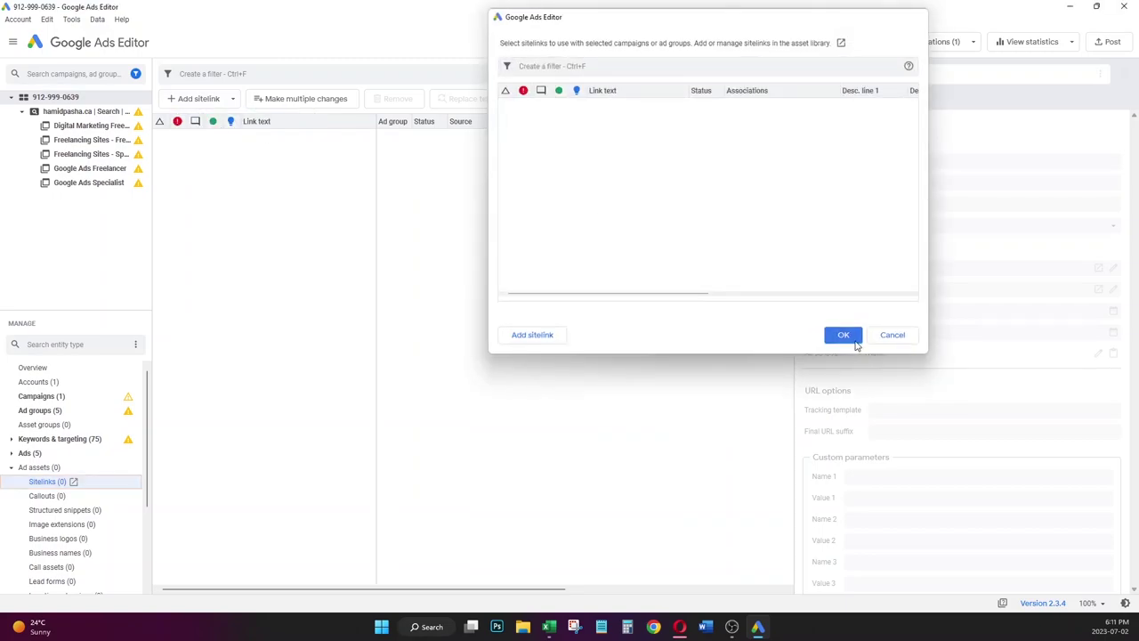
{"action": "left_click", "coordinate": [852, 338]}
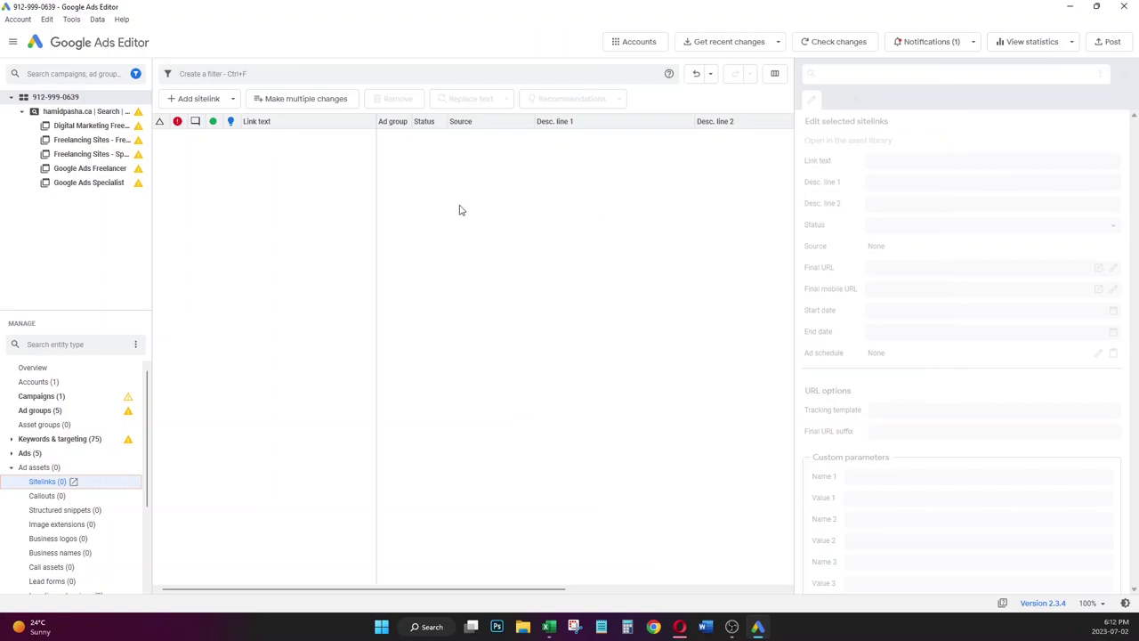
- Add a new blank account-level sitelink and use it for the account
{"action": "left_click", "coordinate": [224, 99]}
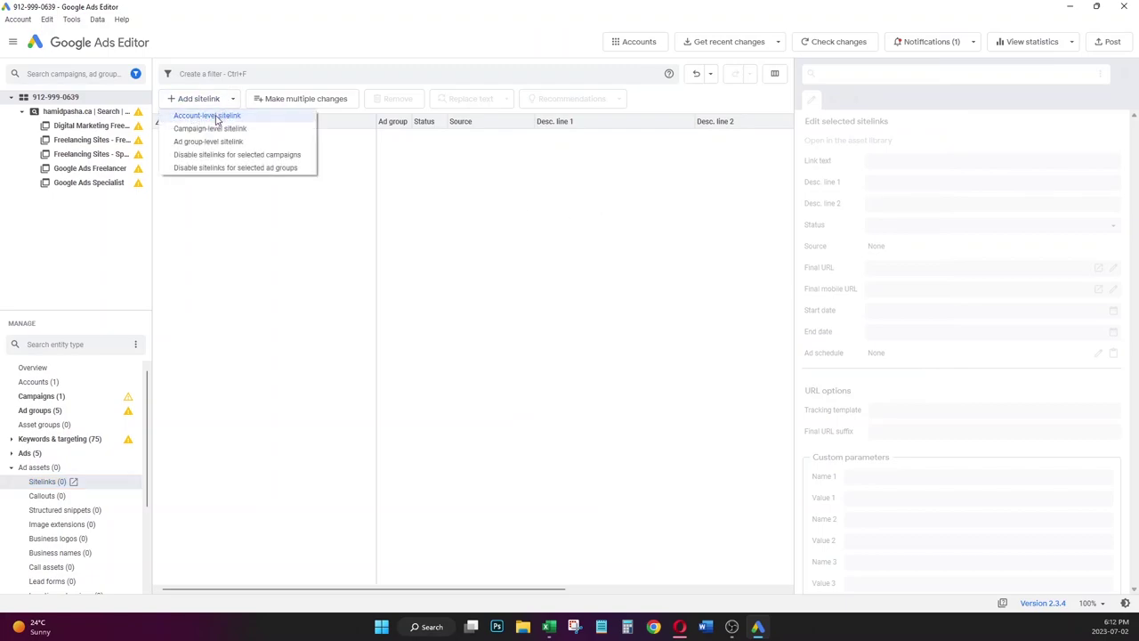
{"action": "left_click", "coordinate": [176, 117]}
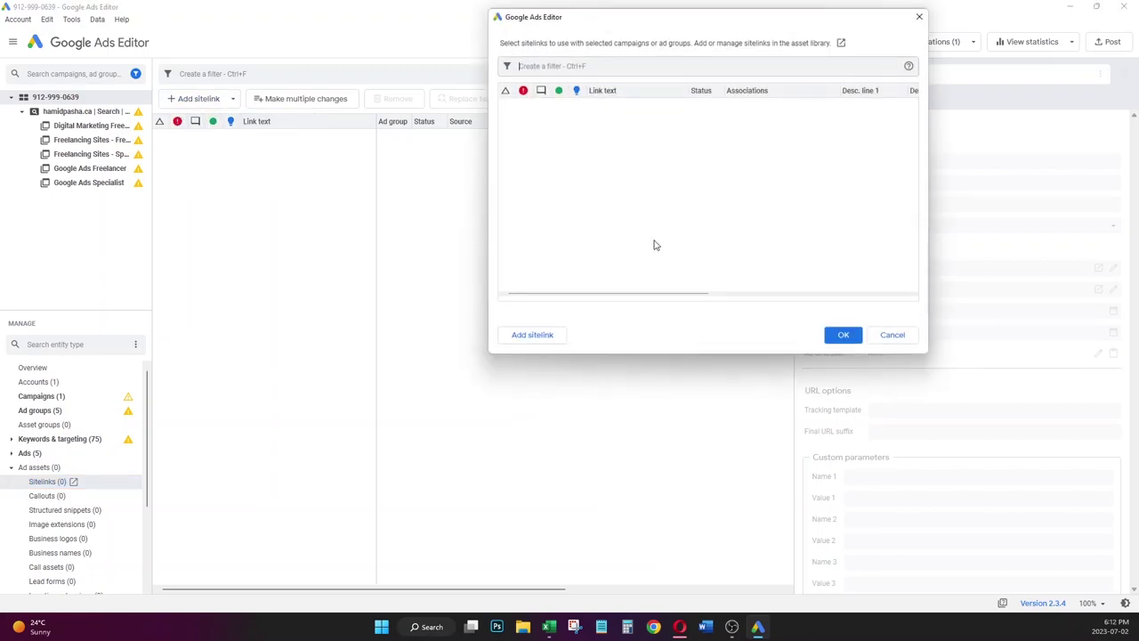
{"action": "left_click", "coordinate": [549, 335]}
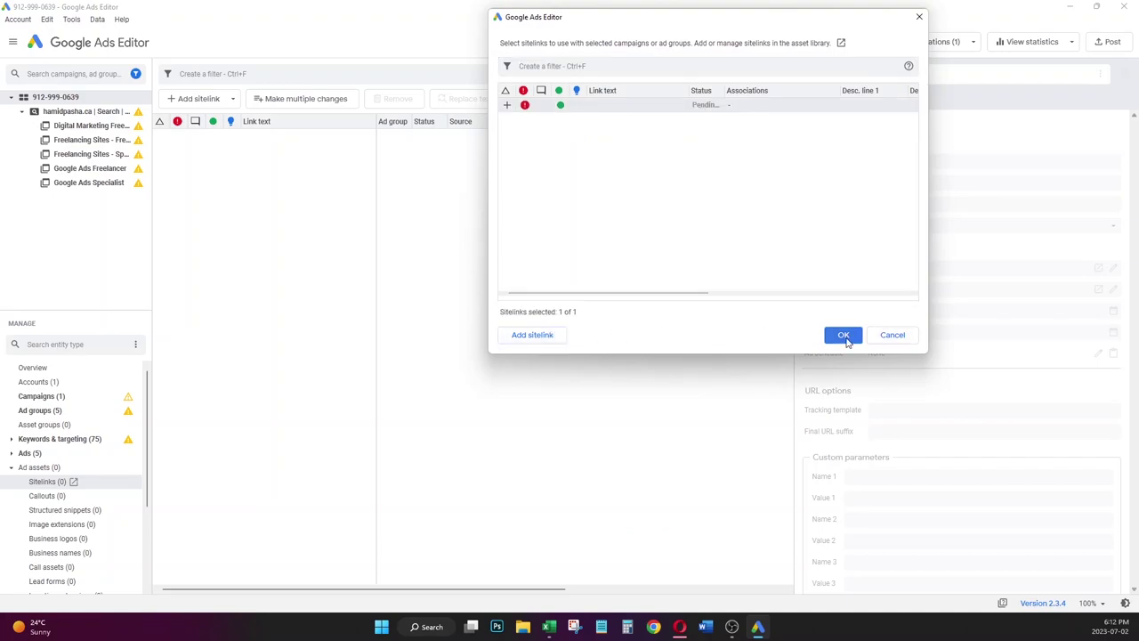
{"action": "left_click", "coordinate": [842, 334]}
- Switch to the Opera browser and look through the website's home page and navigation for pages to use as sitelinks
{"action": "left_click", "coordinate": [679, 626]}
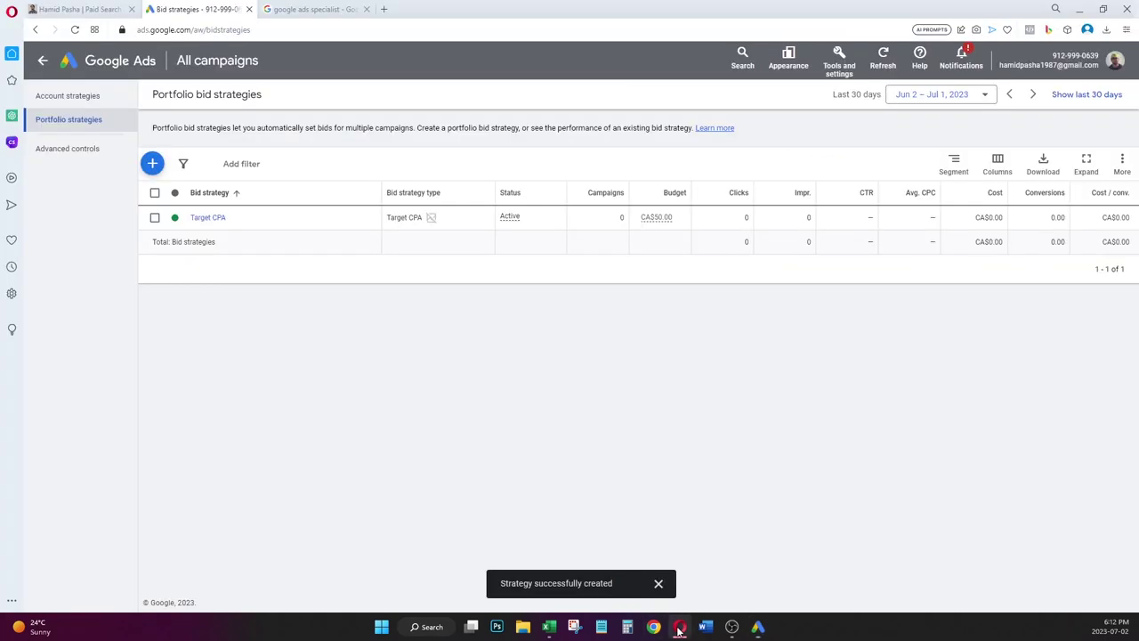
{"action": "left_click", "coordinate": [85, 9]}
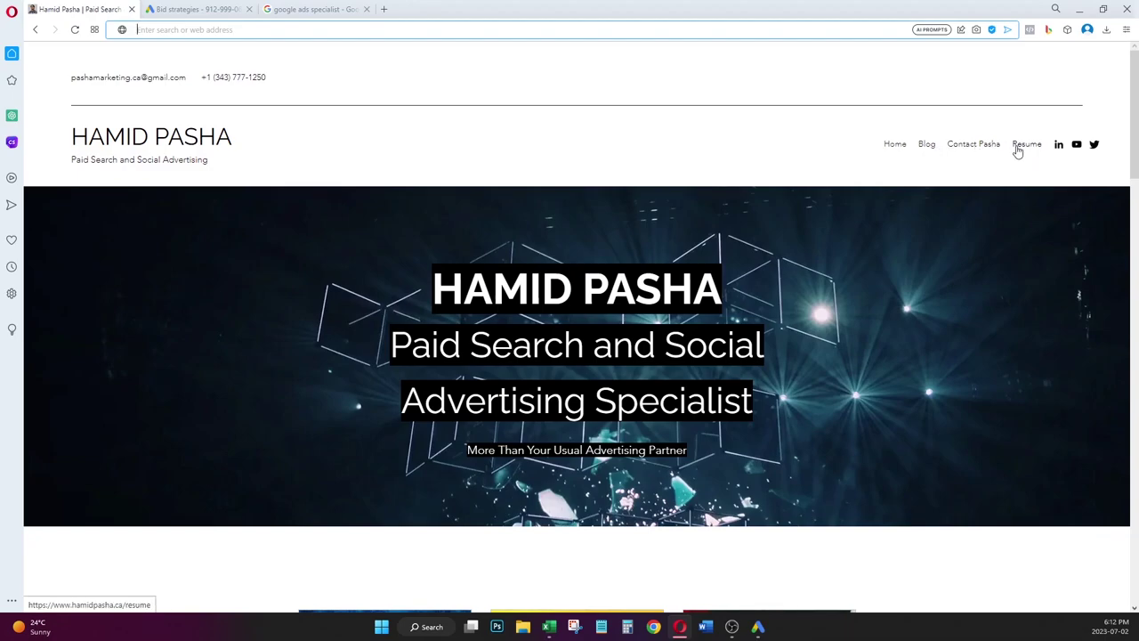
{"action": "scroll", "coordinate": [765, 236], "scroll_direction": "down", "scroll_amount": 3}
{"action": "scroll", "coordinate": [775, 247], "scroll_direction": "up", "scroll_amount": 3}
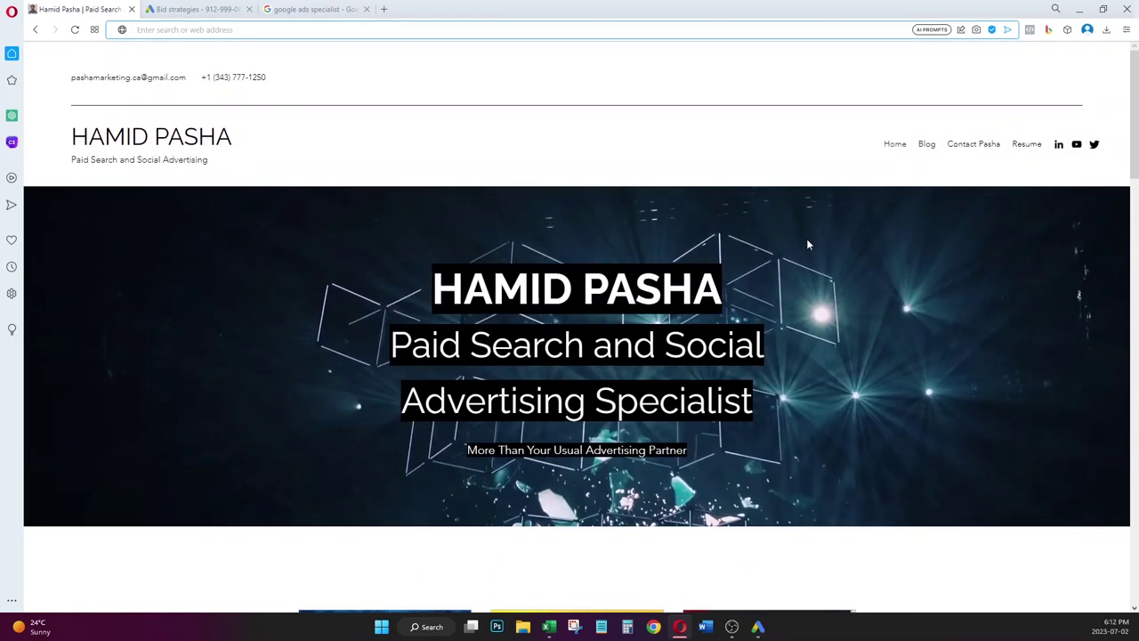
{"action": "scroll", "coordinate": [999, 250], "scroll_direction": "down", "scroll_amount": 9}
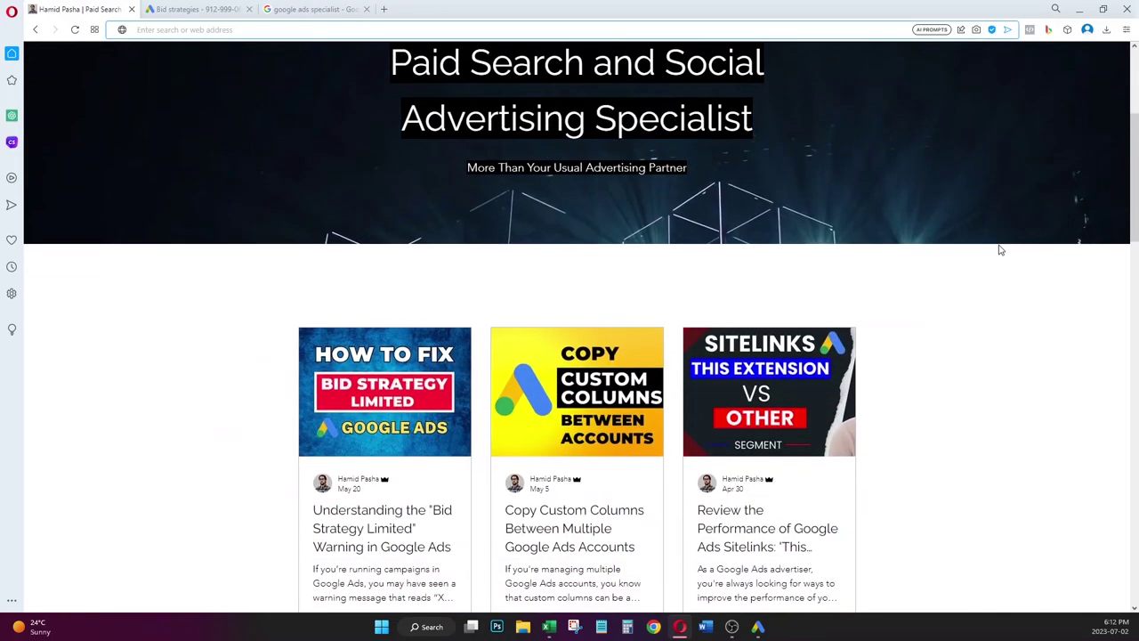
{"action": "scroll", "coordinate": [1000, 248], "scroll_direction": "up", "scroll_amount": 10}
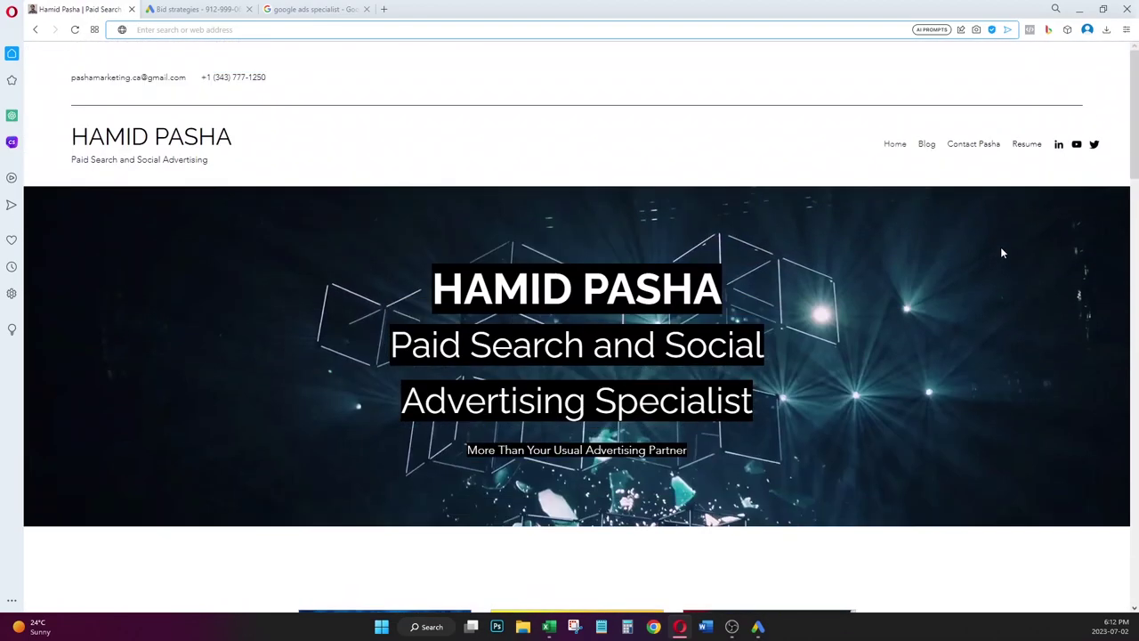
- Back in Google Ads Editor, give the sitelink the link text "Blog" and descriptions "Google Ads Tips and Tricks" and "Latest Advertising News"
{"action": "left_click", "coordinate": [757, 627]}
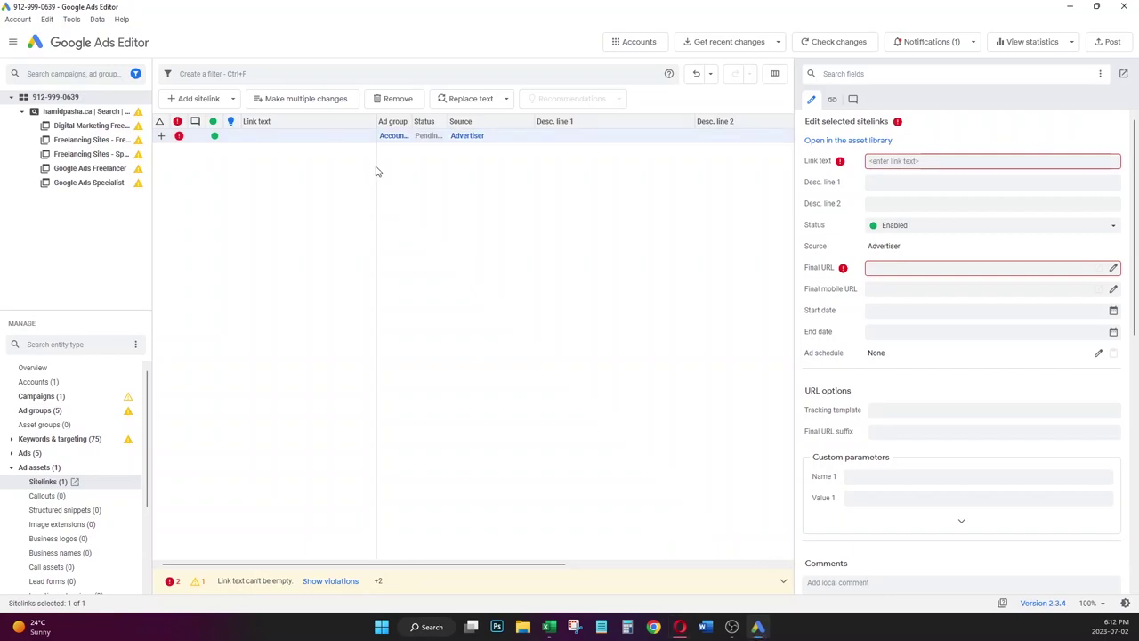
{"action": "left_click", "coordinate": [933, 161]}
{"action": "type", "text": "Blog"}
{"action": "left_click", "coordinate": [955, 182]}
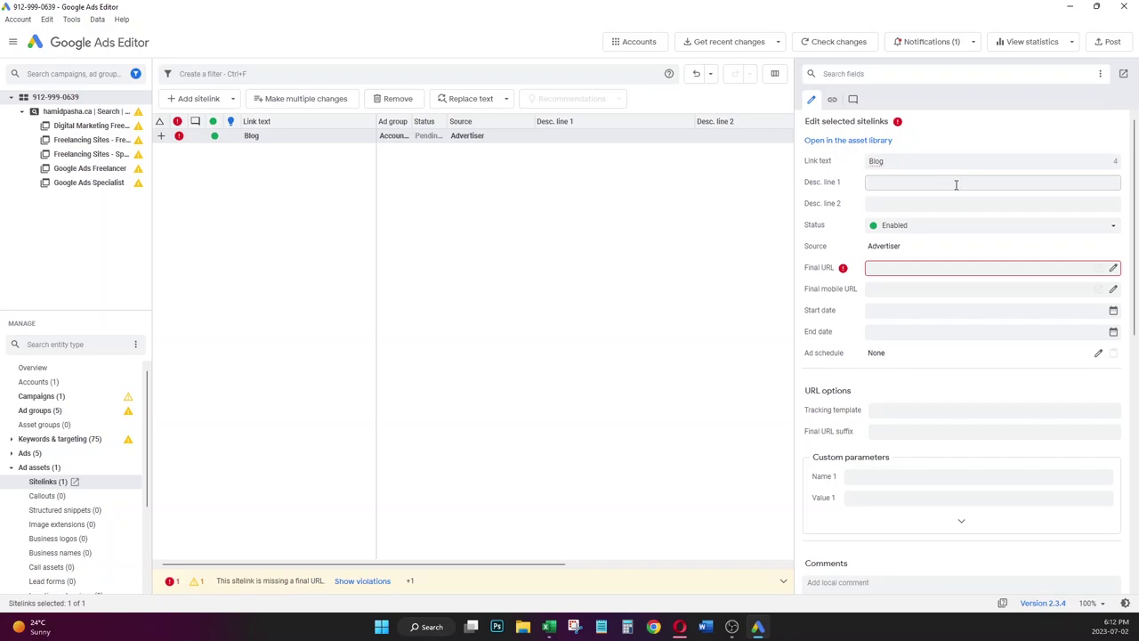
{"action": "type", "text": "Google Ads Tips and Tricks"}
{"action": "left_click", "coordinate": [943, 204]}
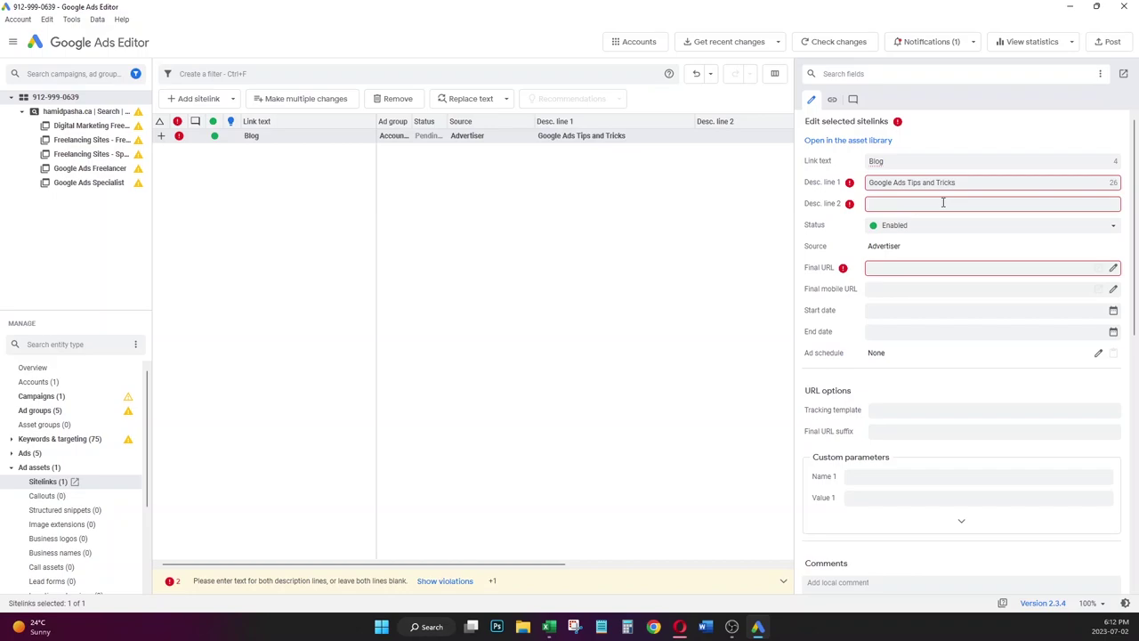
{"action": "type", "text": "La"}
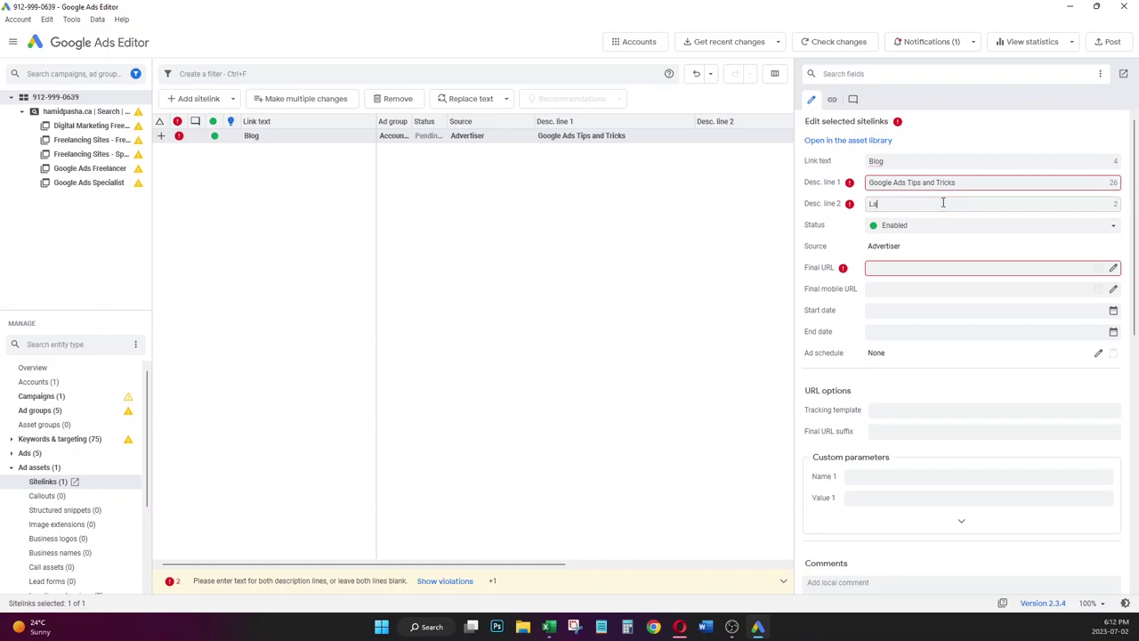
{"action": "type", "text": "test Advertsi"}
{"action": "key", "text": "BackSpace"}
{"action": "type", "text": "ising News"}
- Copy the Blog page's link address from the website in Opera and set it as the Blog sitelink's final URL in Google Ads Editor
{"action": "left_click", "coordinate": [685, 628]}
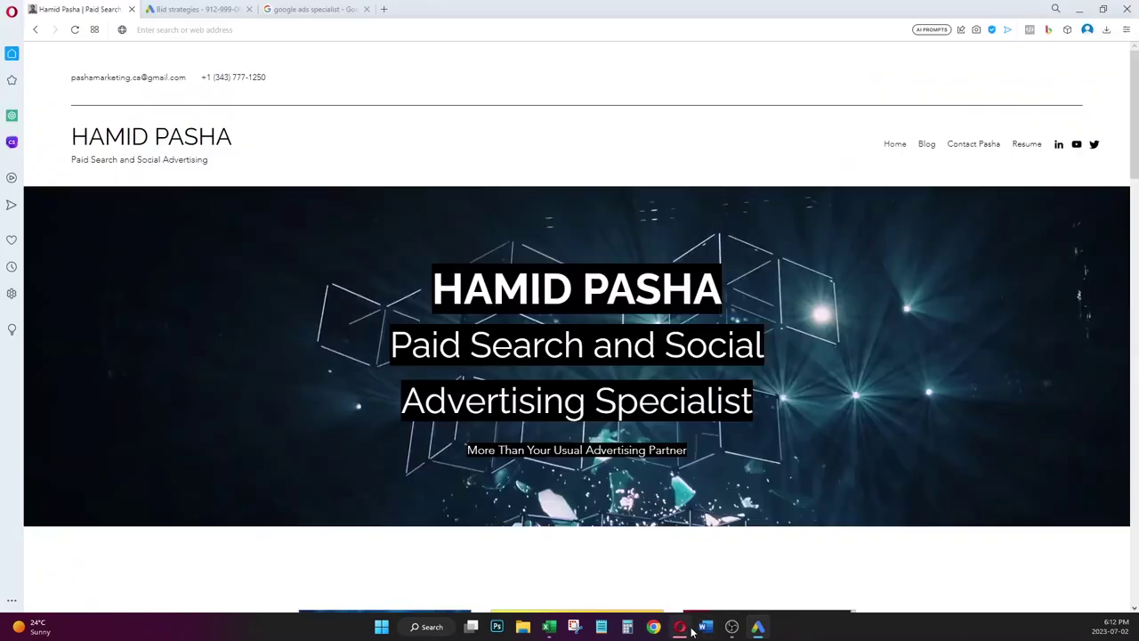
{"action": "right_click", "coordinate": [926, 147]}
{"action": "left_click", "coordinate": [974, 227]}
{"action": "left_click", "coordinate": [757, 627]}
{"action": "left_click", "coordinate": [880, 267]}
{"action": "type", "text": "https://www.hamidpasha.ca/blog"}
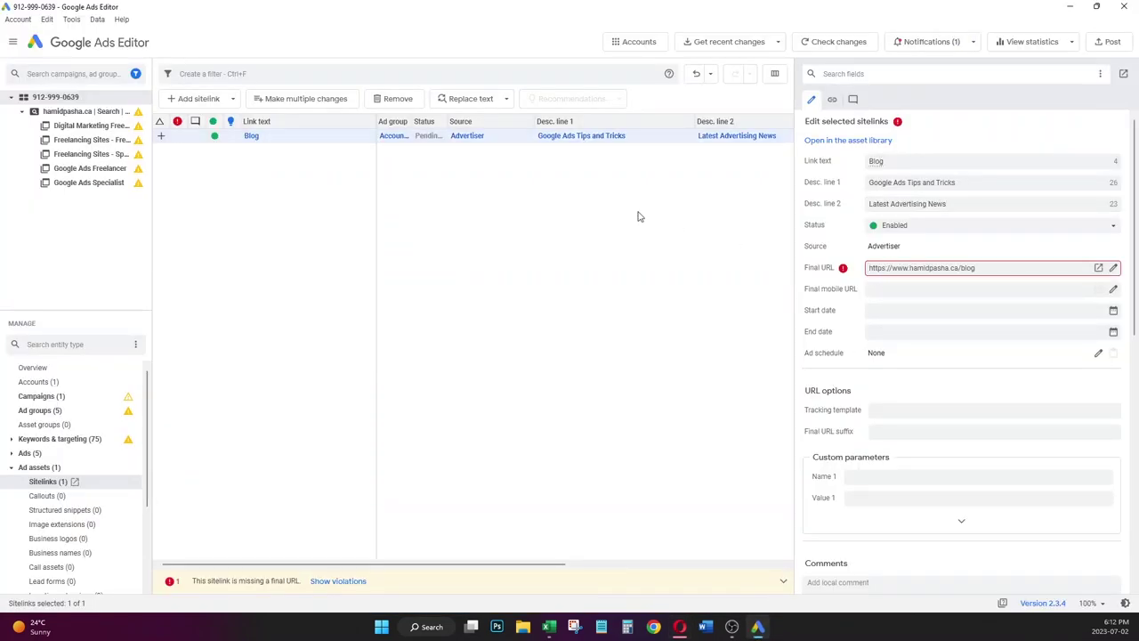
{"action": "left_click", "coordinate": [637, 216]}
{"action": "left_click", "coordinate": [610, 139]}
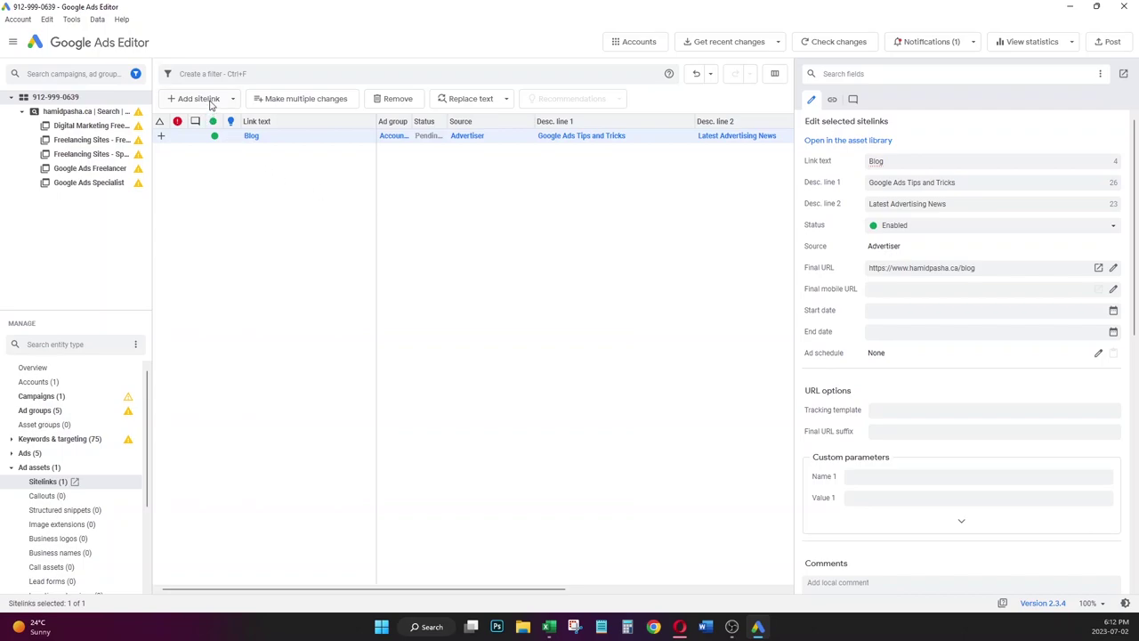
- Add a second account-level sitelink with the link text "Resume"
{"action": "left_click", "coordinate": [210, 100]}
{"action": "left_click", "coordinate": [203, 113]}
{"action": "left_click", "coordinate": [533, 335]}
{"action": "left_click", "coordinate": [842, 335]}
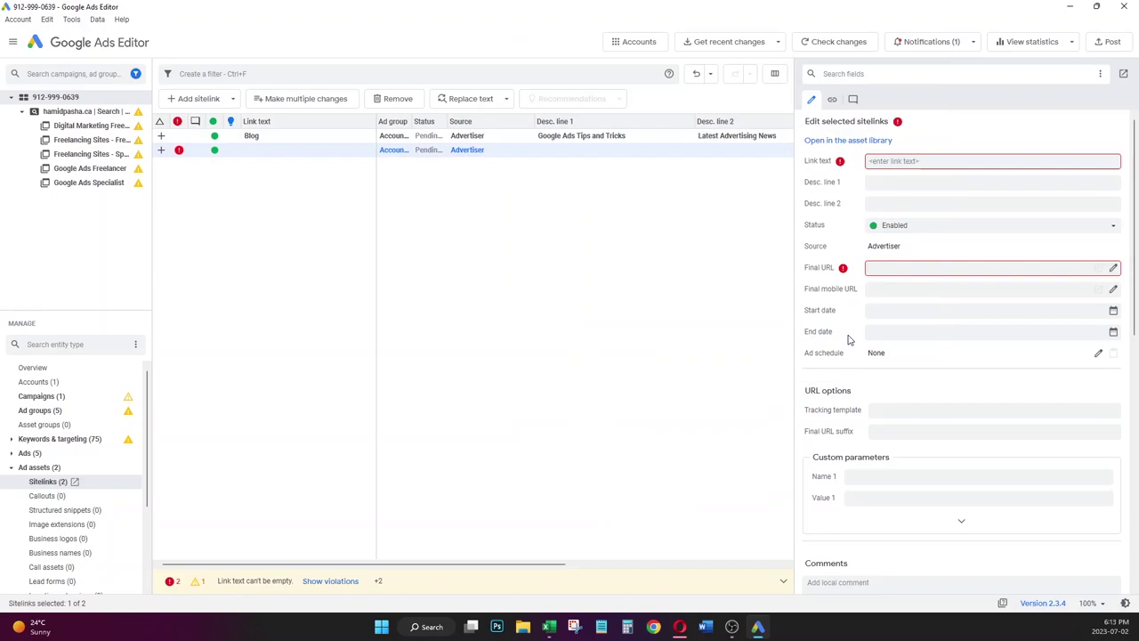
{"action": "left_click", "coordinate": [903, 159]}
{"action": "type", "text": "Resume"}
- Set the Resume sitelink's first description line to "See My Resume"
{"action": "left_click", "coordinate": [912, 188]}
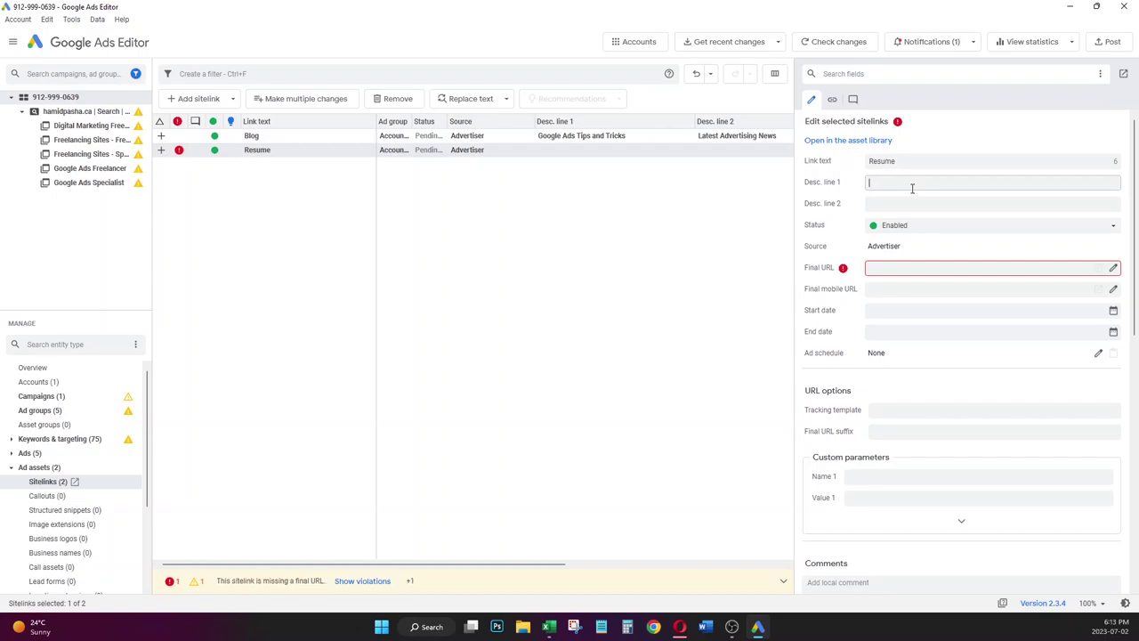
{"action": "type", "text": "See my Resum"}
{"action": "double_click", "coordinate": [912, 187]}
{"action": "type", "text": "Ba"}
{"action": "key", "text": "BackSpace"}
{"action": "key", "text": "BackSpace"}
{"action": "key", "text": "BackSpace"}
{"action": "key", "text": "BackSpace"}
{"action": "key", "text": "BackSpace"}
{"action": "key", "text": "BackSpace"}
{"action": "type", "text": "Resume"}
{"action": "double_click", "coordinate": [885, 182]}
{"action": "type", "text": "My"}
- Set the Resume sitelink's second description line to "Certified and Experienced", correcting the spelling of the last word
{"action": "left_click", "coordinate": [888, 205]}
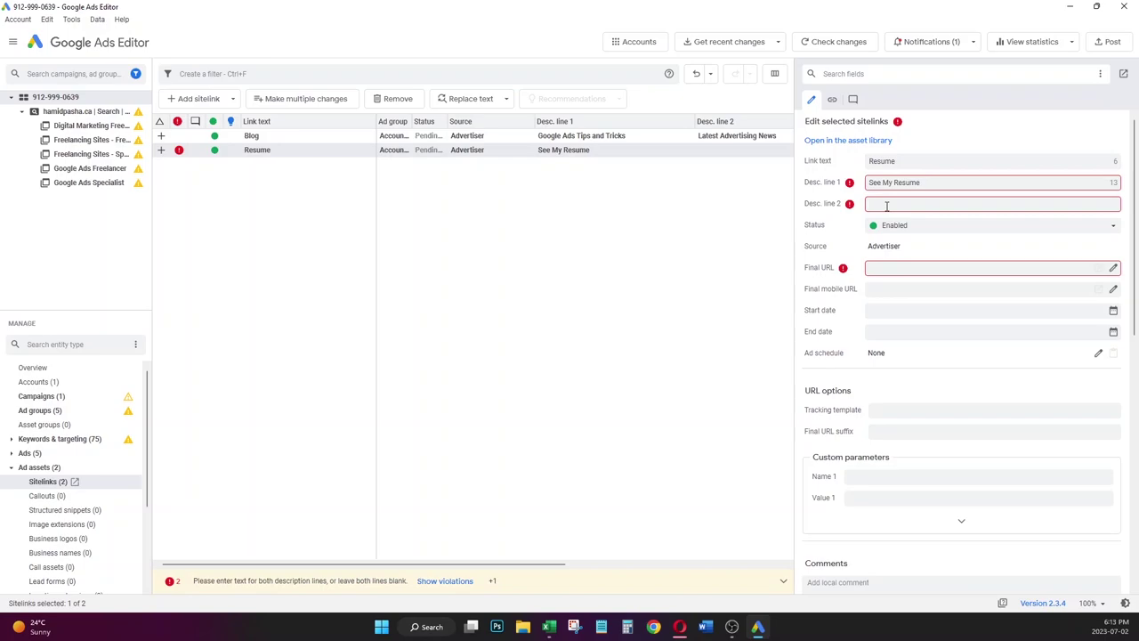
{"action": "type", "text": "Certified and E"}
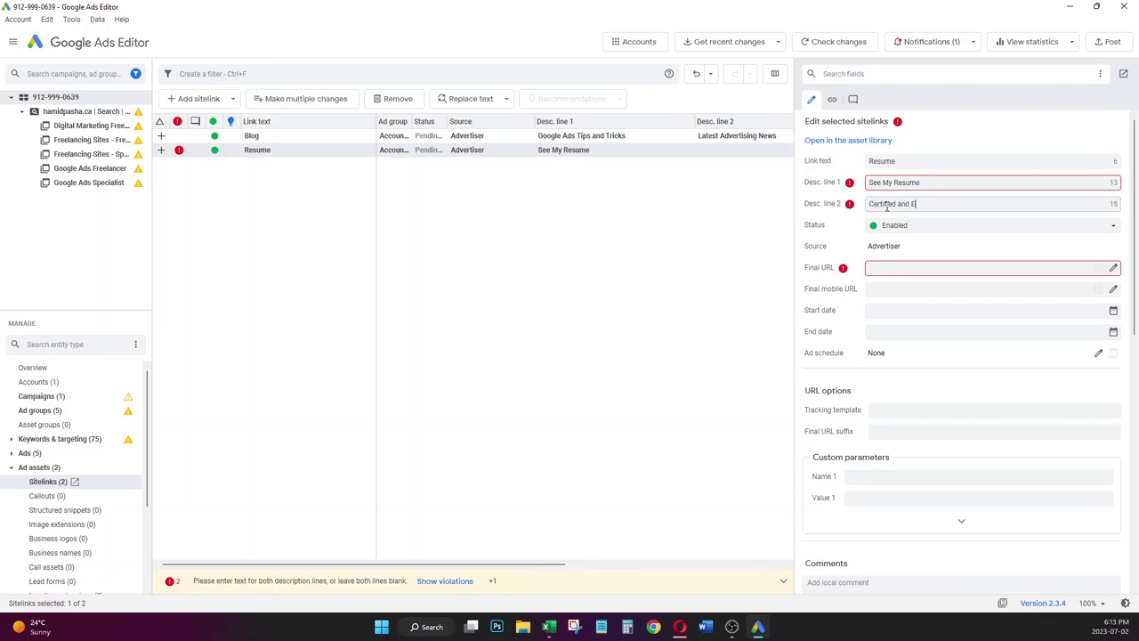
{"action": "type", "text": "cperienced"}
{"action": "left_click", "coordinate": [903, 266]}
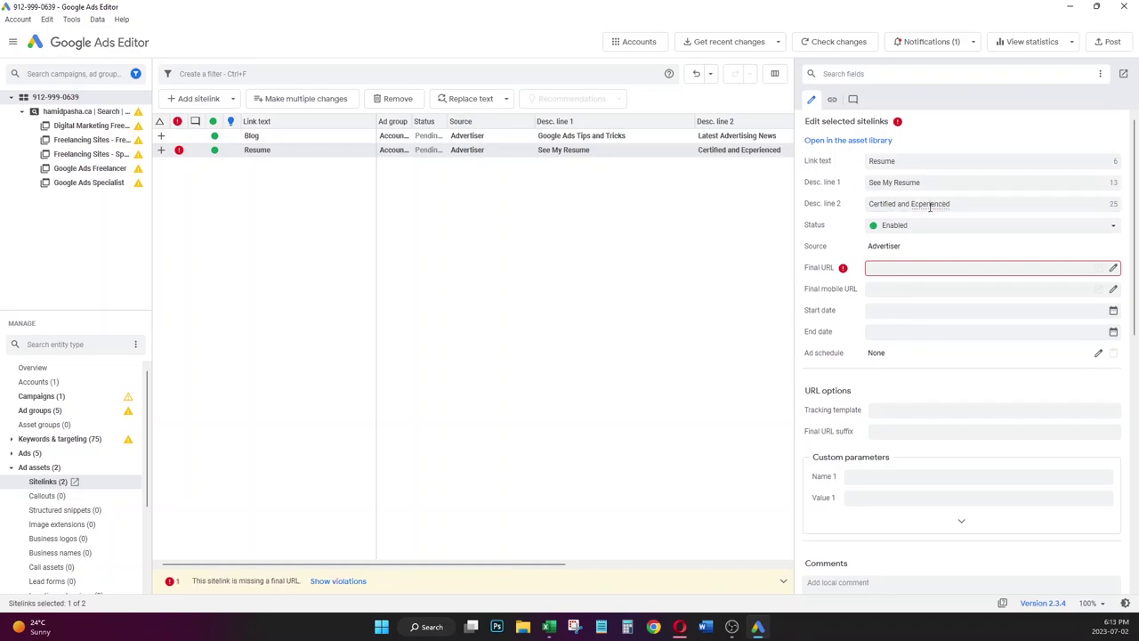
{"action": "right_click", "coordinate": [939, 203]}
{"action": "left_click", "coordinate": [960, 212]}
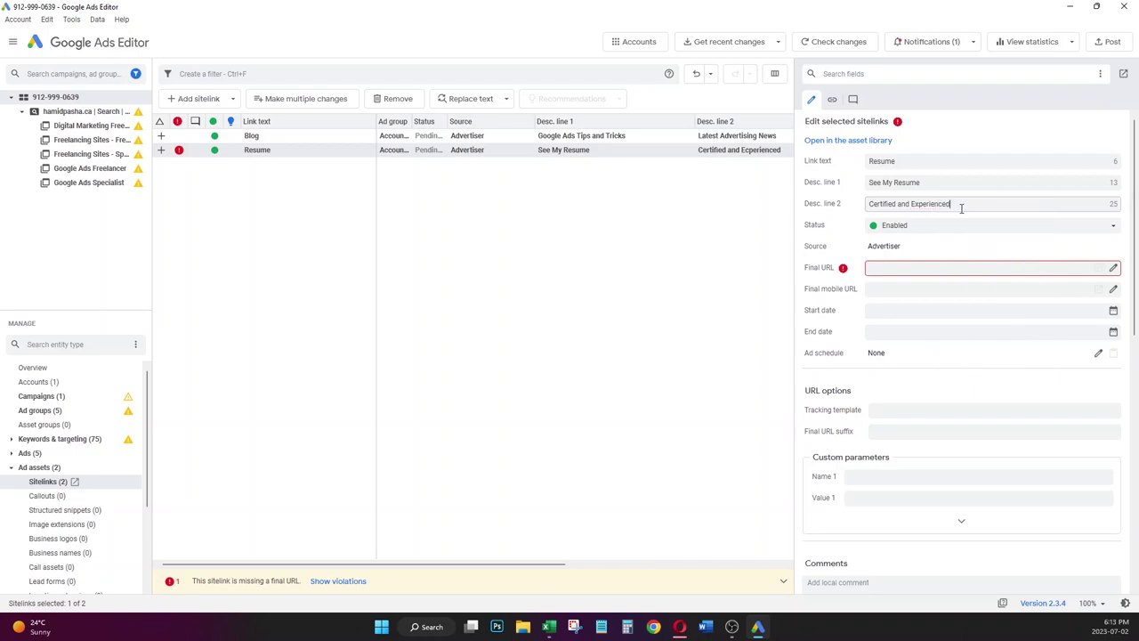
{"action": "left_click_drag", "start_coordinate": [965, 203], "coordinate": [870, 206]}
- Copy the Resume page's link address from the website in Opera and set it as the Resume sitelink's final URL in Google Ads Editor
{"action": "key", "text": "alt+Tab"}
{"action": "right_click", "coordinate": [1016, 147]}
{"action": "left_click", "coordinate": [898, 223]}
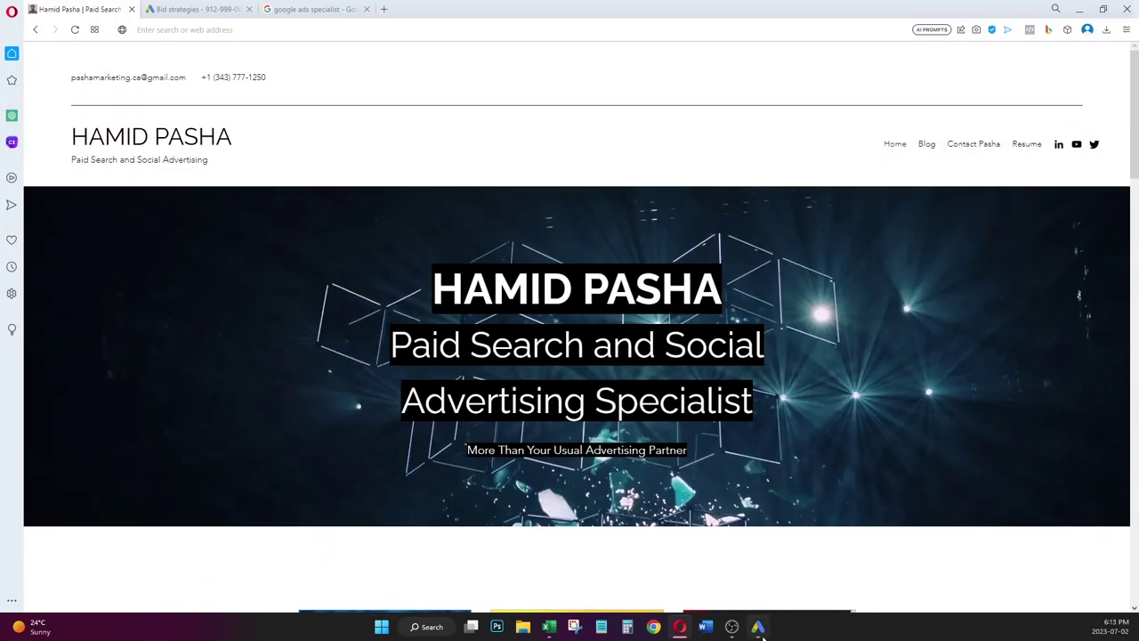
{"action": "left_click", "coordinate": [758, 627]}
{"action": "left_click", "coordinate": [886, 268]}
{"action": "key", "text": "ctrl+v"}
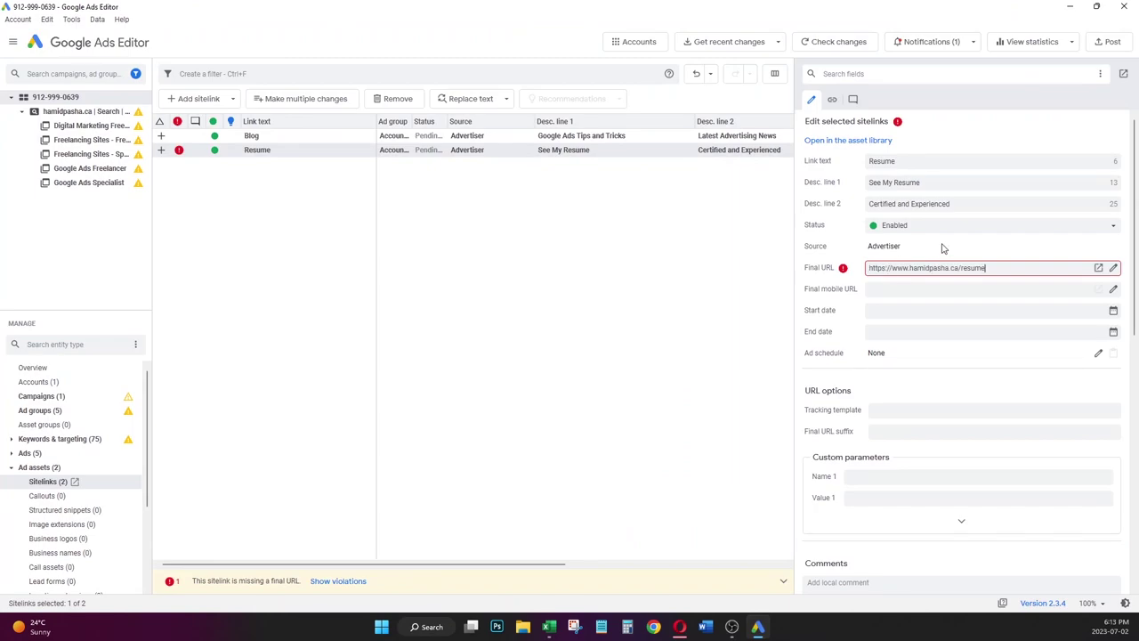
{"action": "left_click", "coordinate": [920, 225]}
{"action": "left_click", "coordinate": [927, 222]}
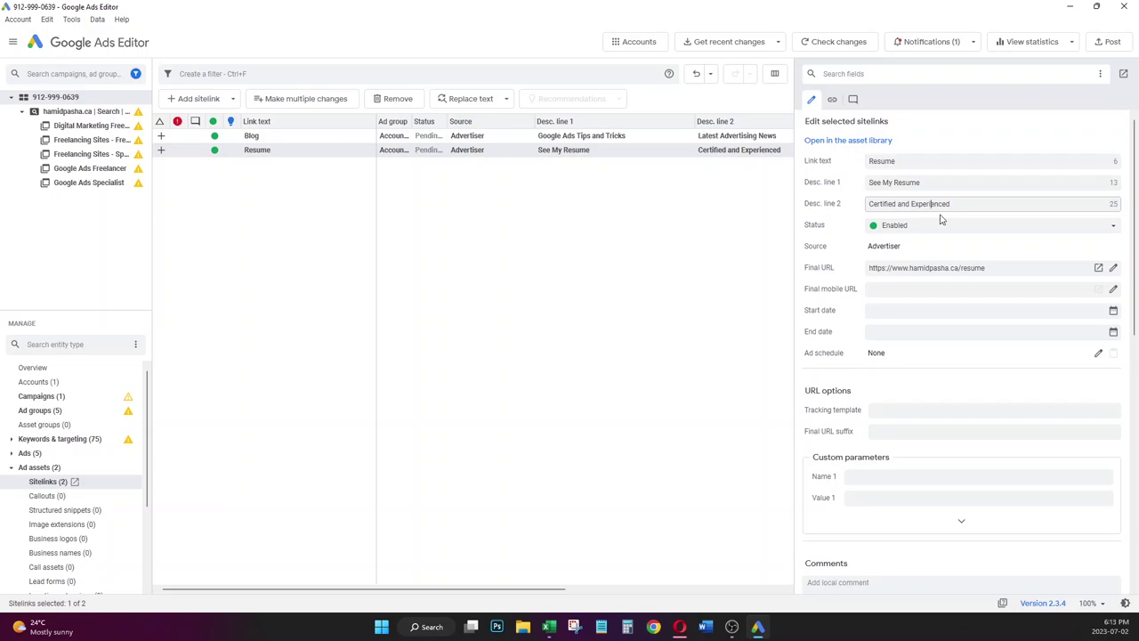
- Examine the wording and length of the Resume sitelink's two description lines
{"action": "left_click_drag", "start_coordinate": [970, 206], "coordinate": [884, 208]}
{"action": "left_click_drag", "start_coordinate": [939, 182], "coordinate": [867, 182]}
{"action": "left_click", "coordinate": [970, 203]}
{"action": "left_click_drag", "start_coordinate": [970, 203], "coordinate": [852, 184]}
{"action": "left_click_drag", "start_coordinate": [954, 203], "coordinate": [869, 205]}
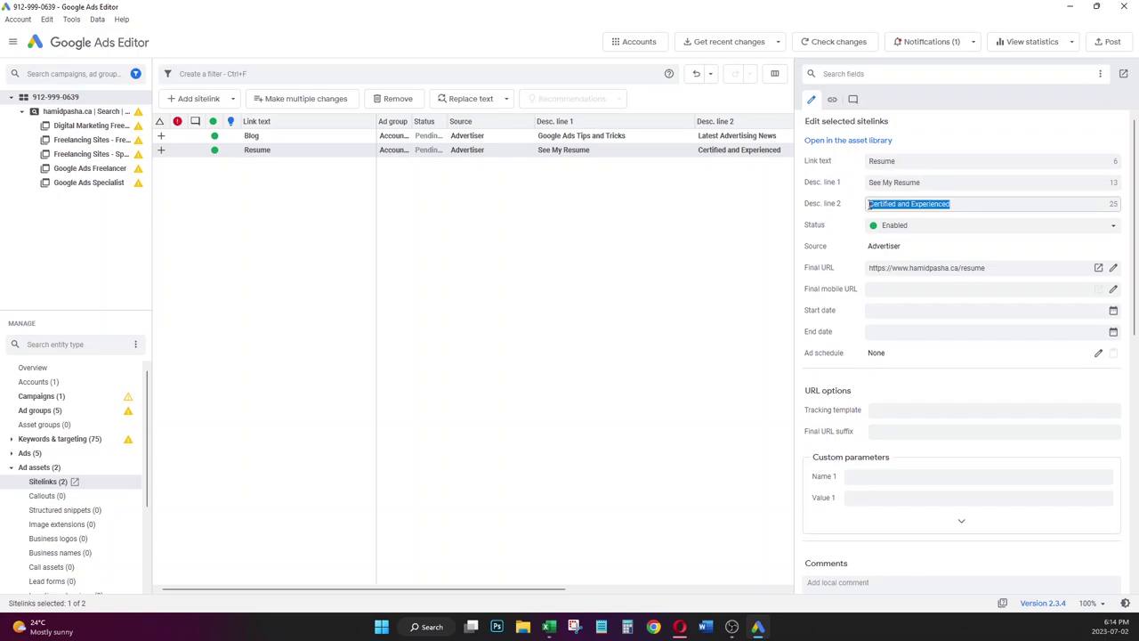
{"action": "left_click", "coordinate": [980, 205]}
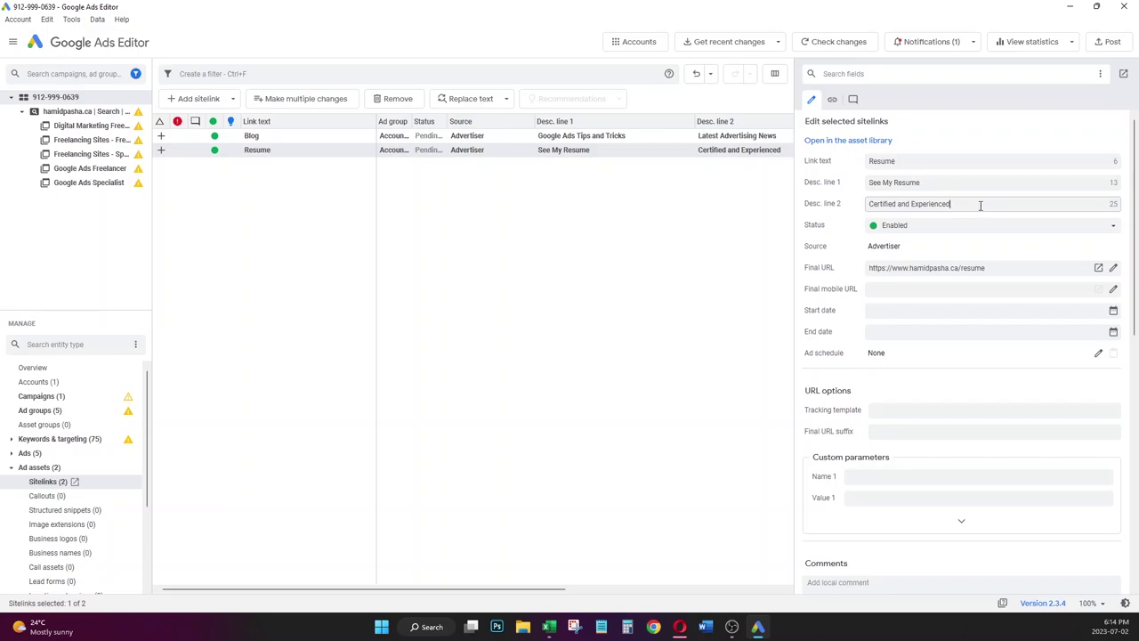
{"action": "left_click_drag", "start_coordinate": [963, 204], "coordinate": [899, 204]}
{"action": "left_click", "coordinate": [936, 183]}
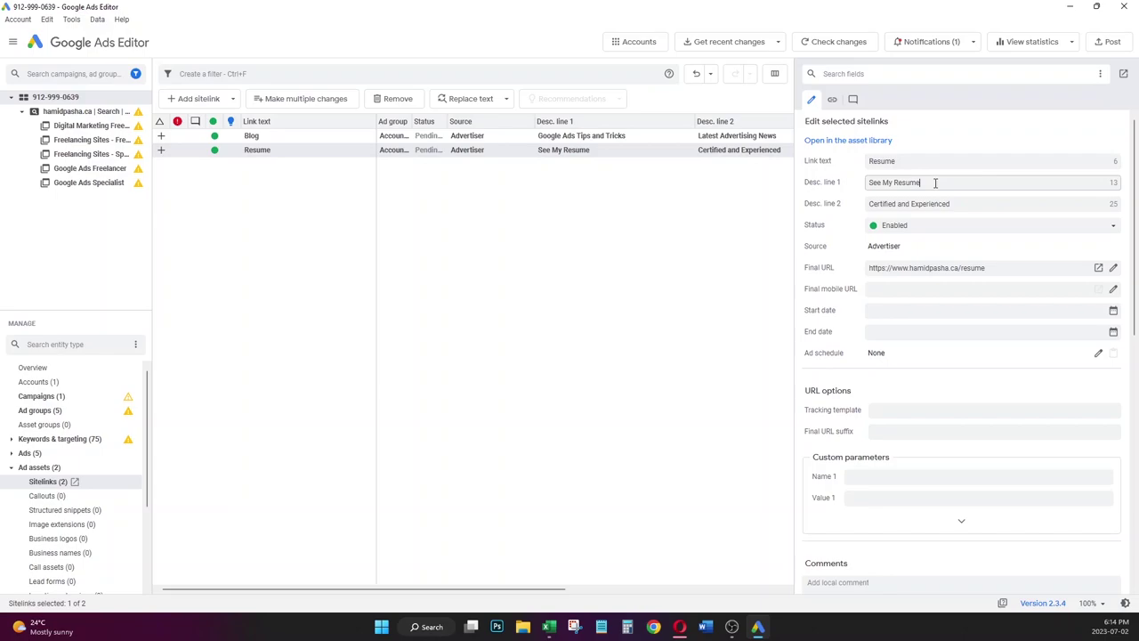
{"action": "left_click", "coordinate": [981, 206]}
{"action": "left_click", "coordinate": [935, 182]}
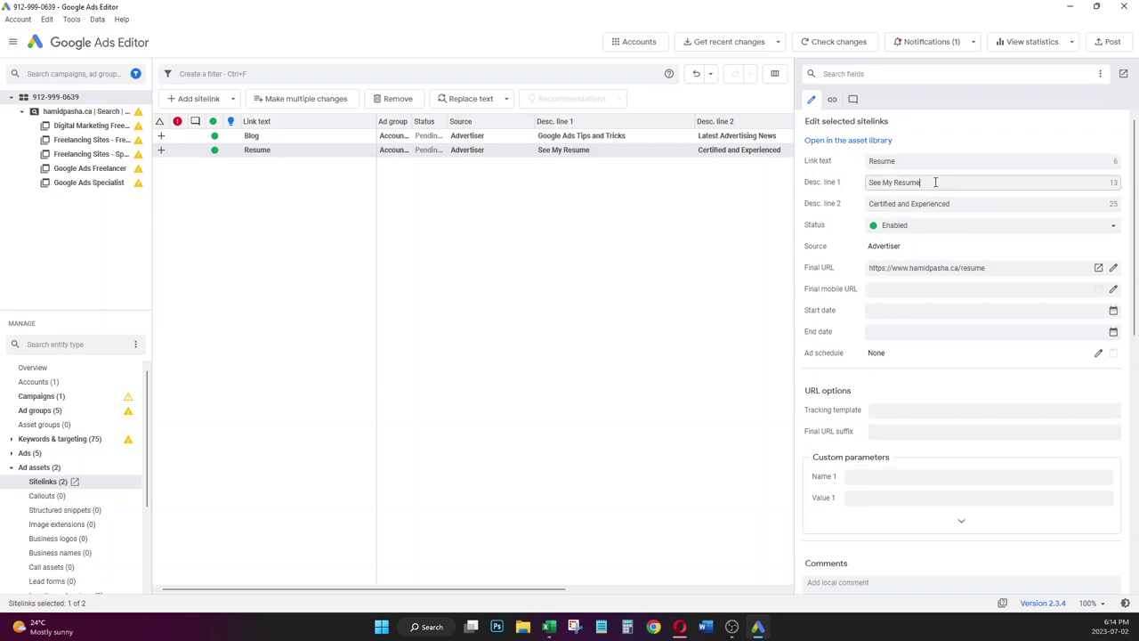
- Try lengthening the Resume sitelink's second description line by appending a run of "d" characters, and discard the change
{"action": "left_click", "coordinate": [974, 204]}
{"action": "type", "text": "ddddddddddd"}
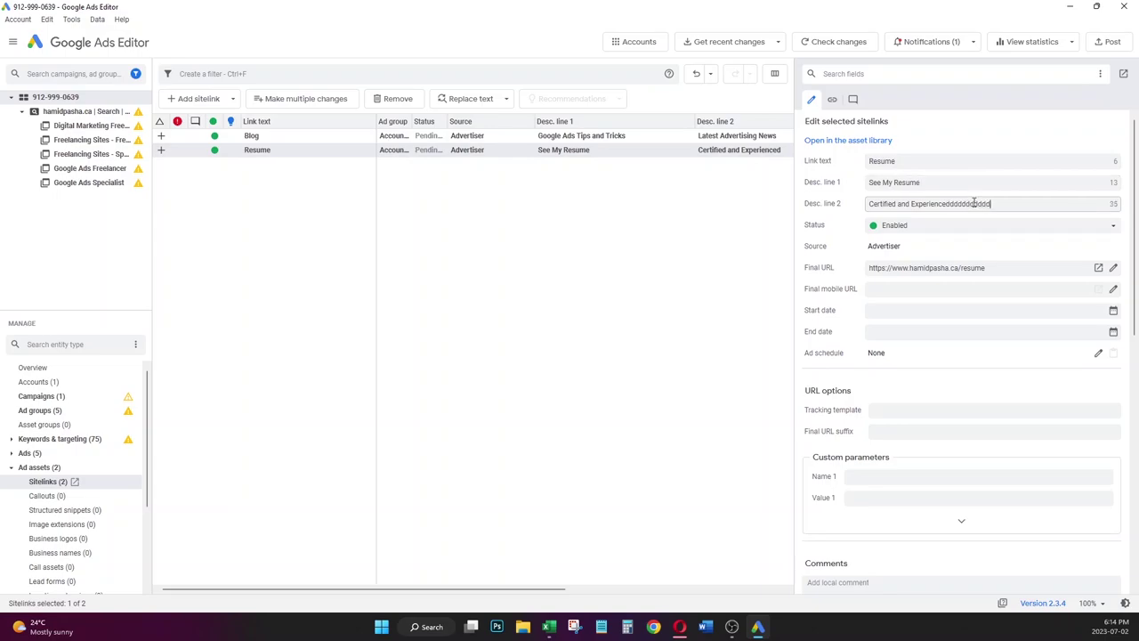
{"action": "key", "text": "Escape"}
{"action": "left_click", "coordinate": [964, 204]}
{"action": "left_click_drag", "start_coordinate": [958, 203], "coordinate": [871, 203]}
{"action": "left_click", "coordinate": [953, 205]}
{"action": "left_click_drag", "start_coordinate": [934, 184], "coordinate": [870, 186]}
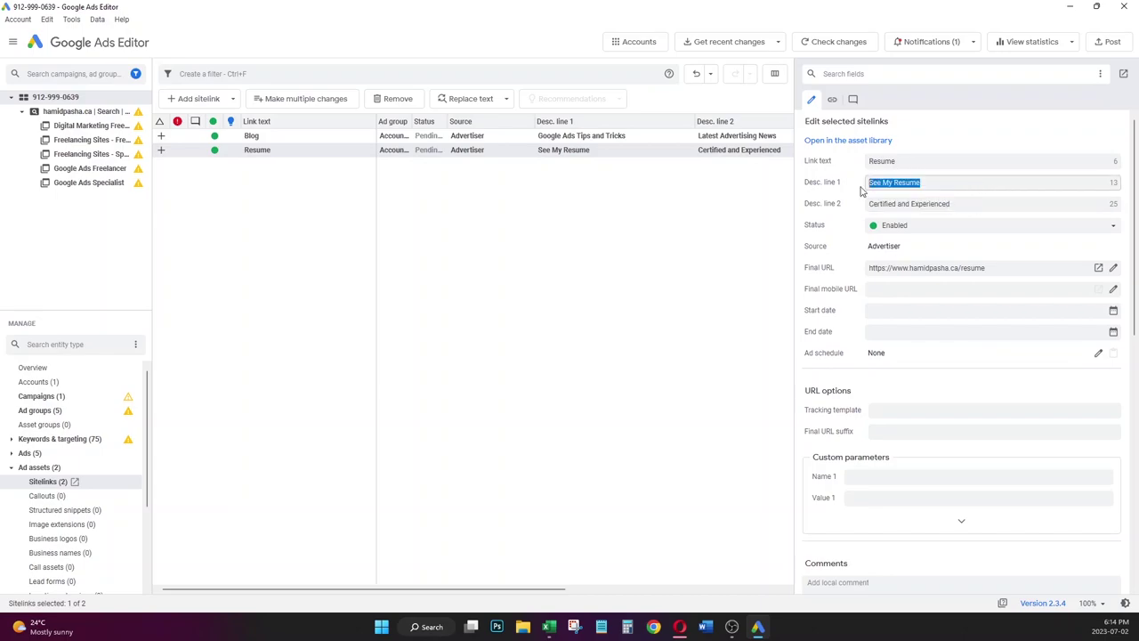
{"action": "left_click", "coordinate": [962, 212]}
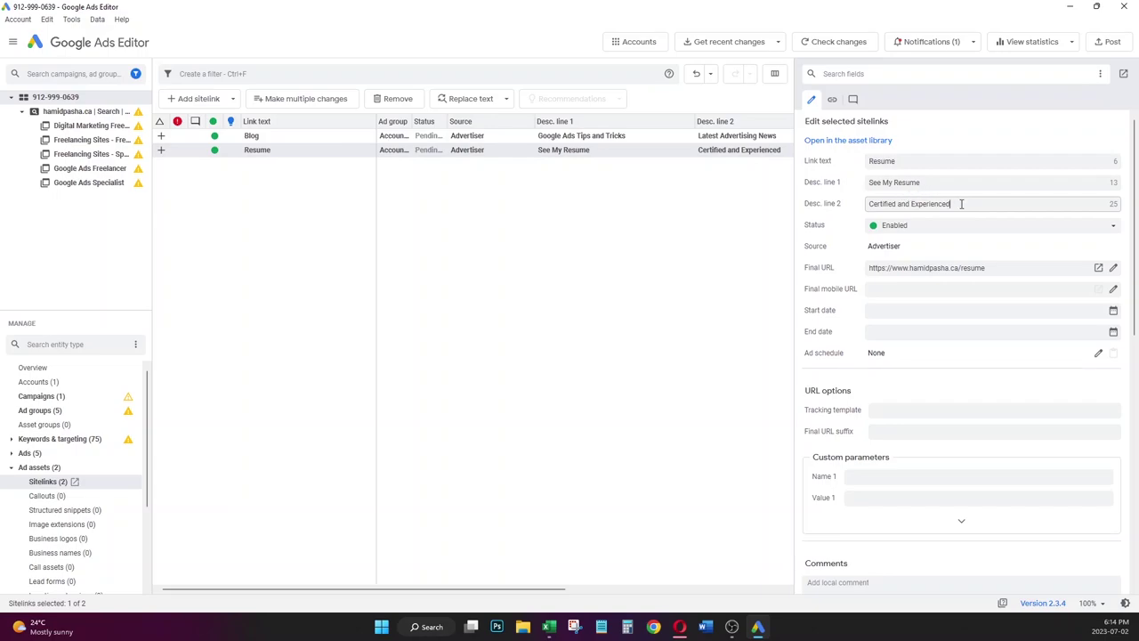
{"action": "left_click", "coordinate": [531, 232]}
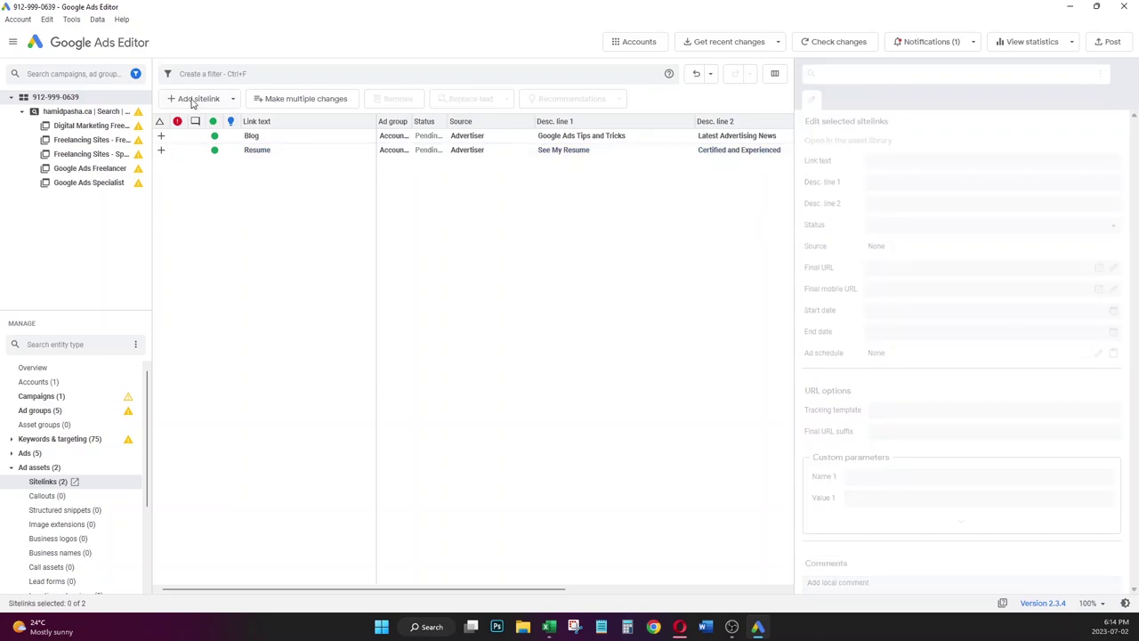
- Add a new account-level sitelink with the link text "My Services"
{"action": "left_click", "coordinate": [193, 99]}
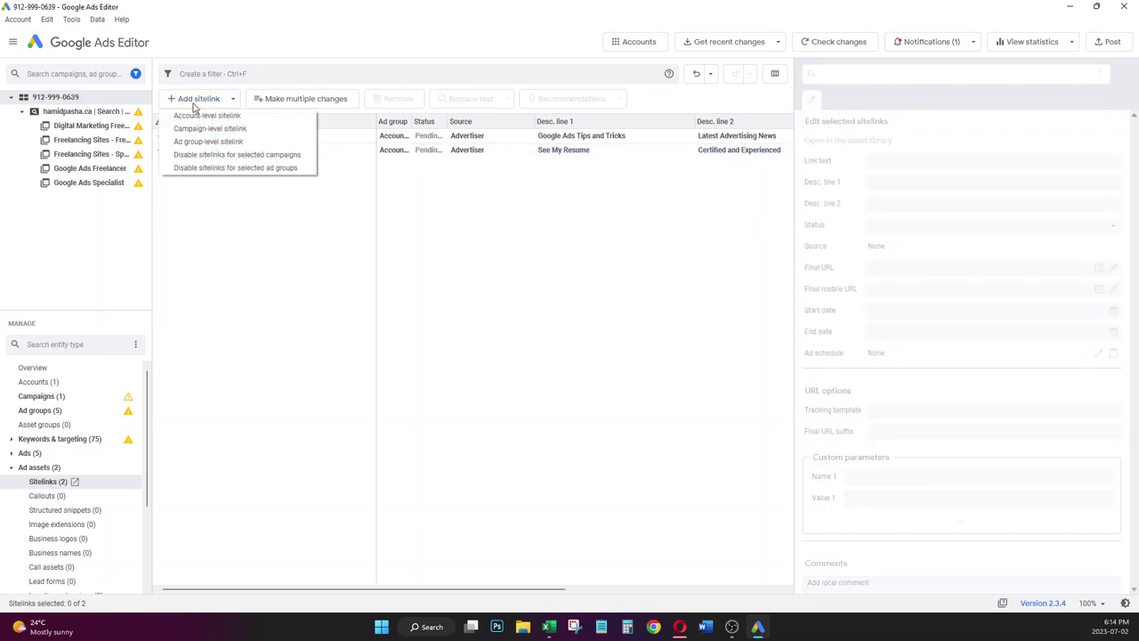
{"action": "left_click", "coordinate": [252, 117]}
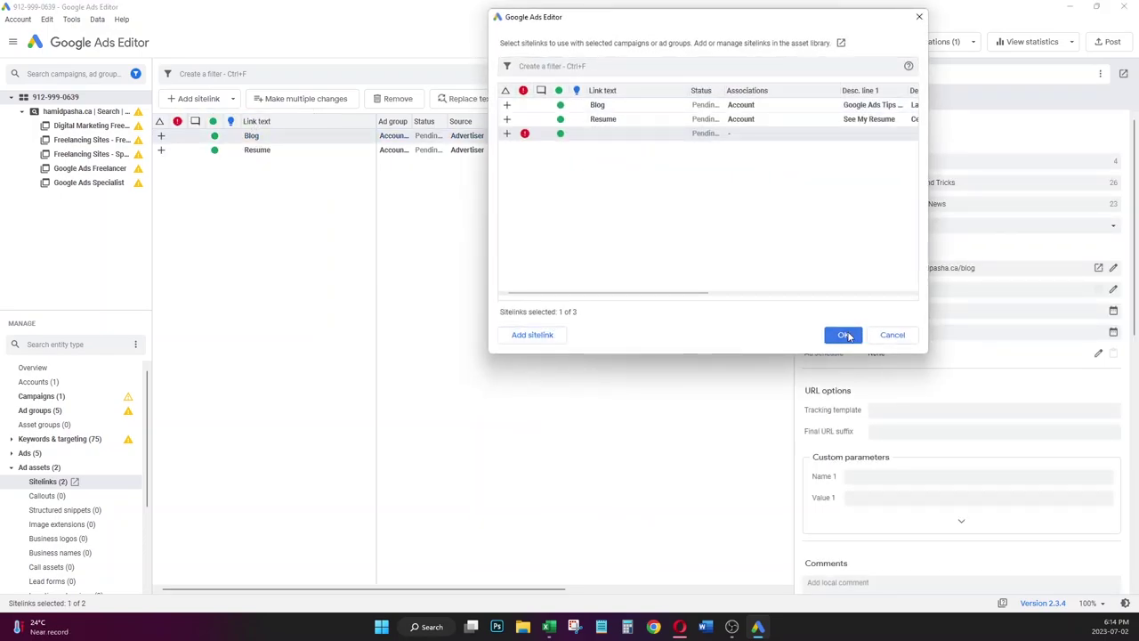
{"action": "left_click", "coordinate": [844, 336]}
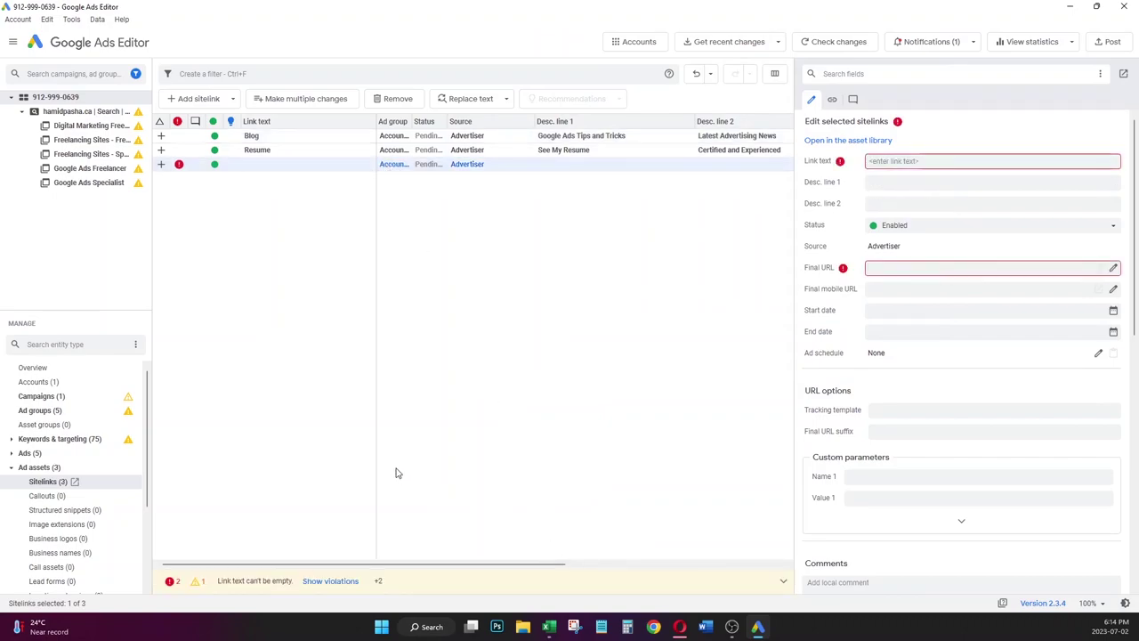
{"action": "left_click", "coordinate": [898, 161]}
{"action": "type", "text": "My Services"}
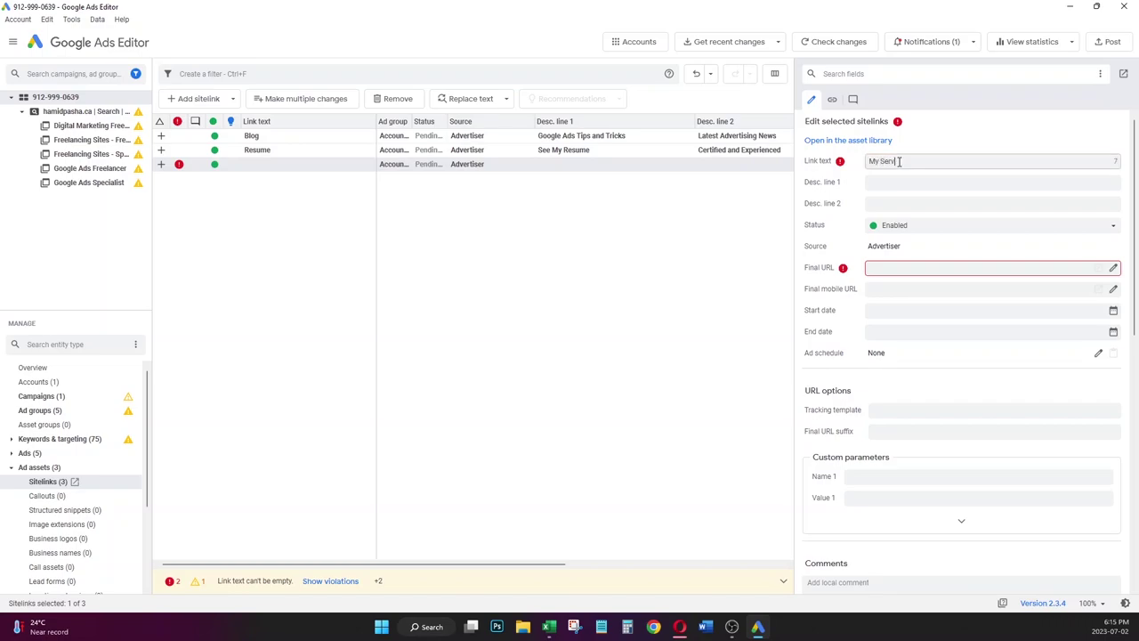
- Copy the website's home page address from Opera and set it as the My Services sitelink's final URL in Google Ads Editor
{"action": "left_click", "coordinate": [679, 626]}
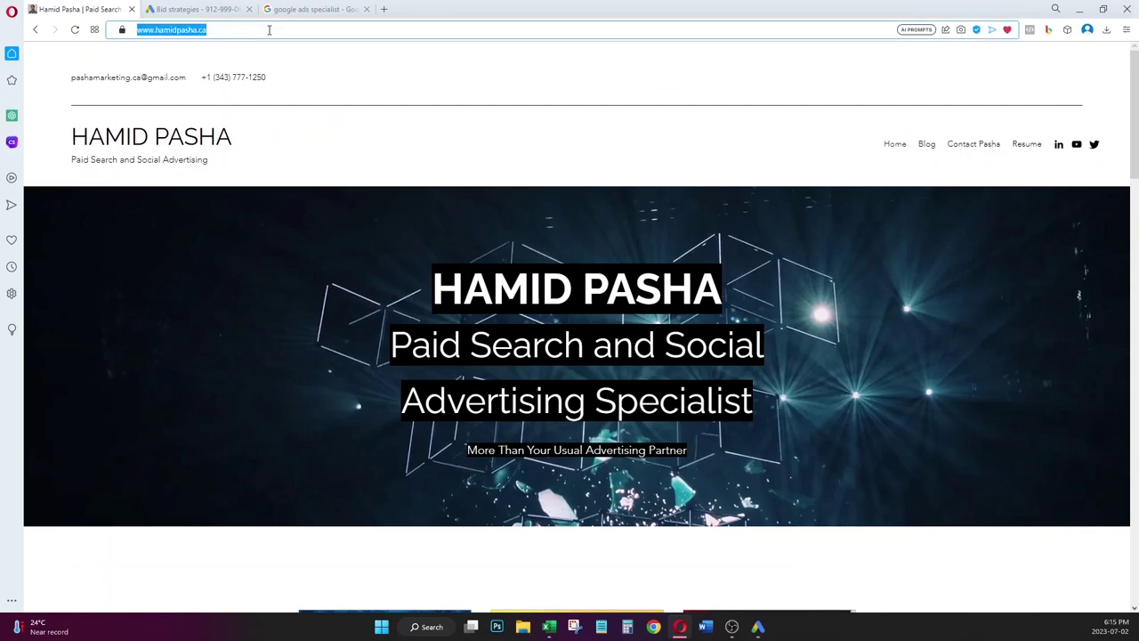
{"action": "left_click", "coordinate": [758, 628]}
{"action": "left_click", "coordinate": [902, 270]}
{"action": "type", "text": "https://www.hamidpasha.ca"}
- Set the My Services sitelink's description lines to "Search and Shopping" and "Display and Video Ads", correcting the spelling of "Display"
{"action": "left_click", "coordinate": [902, 184]}
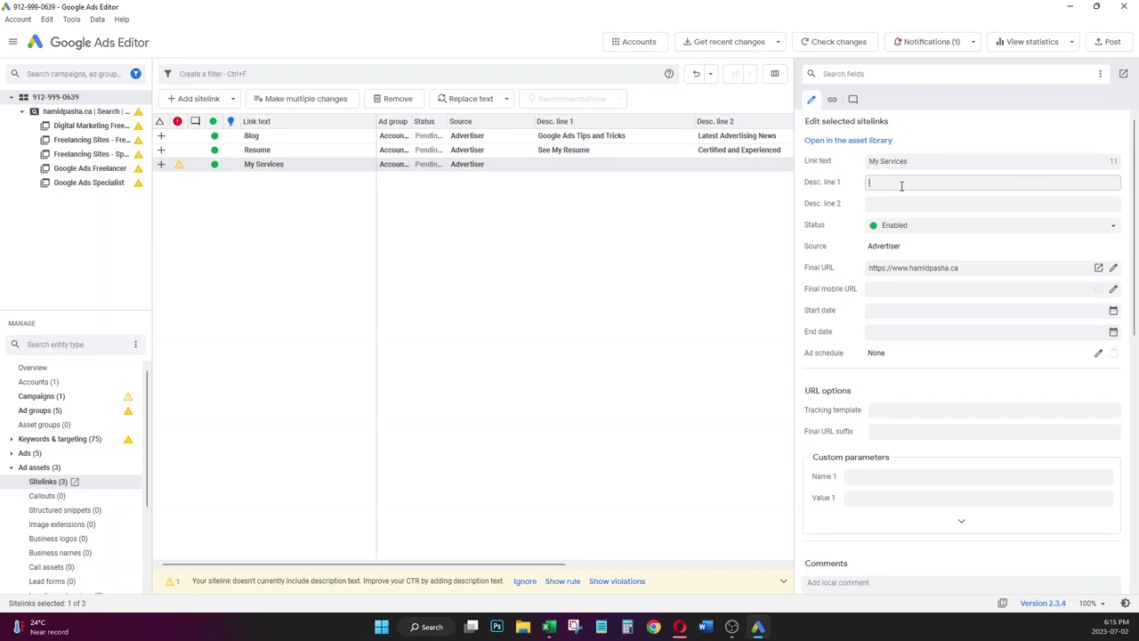
{"action": "type", "text": "Search and Shopping"}
{"action": "key", "text": "Tab"}
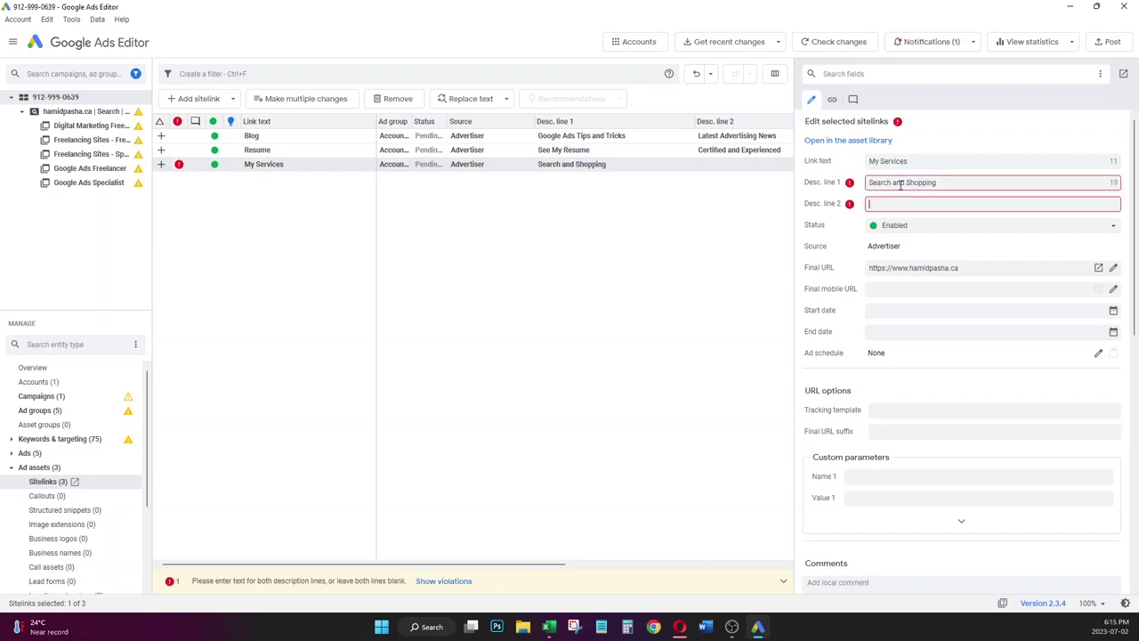
{"action": "type", "text": "Disaplay and Video A"}
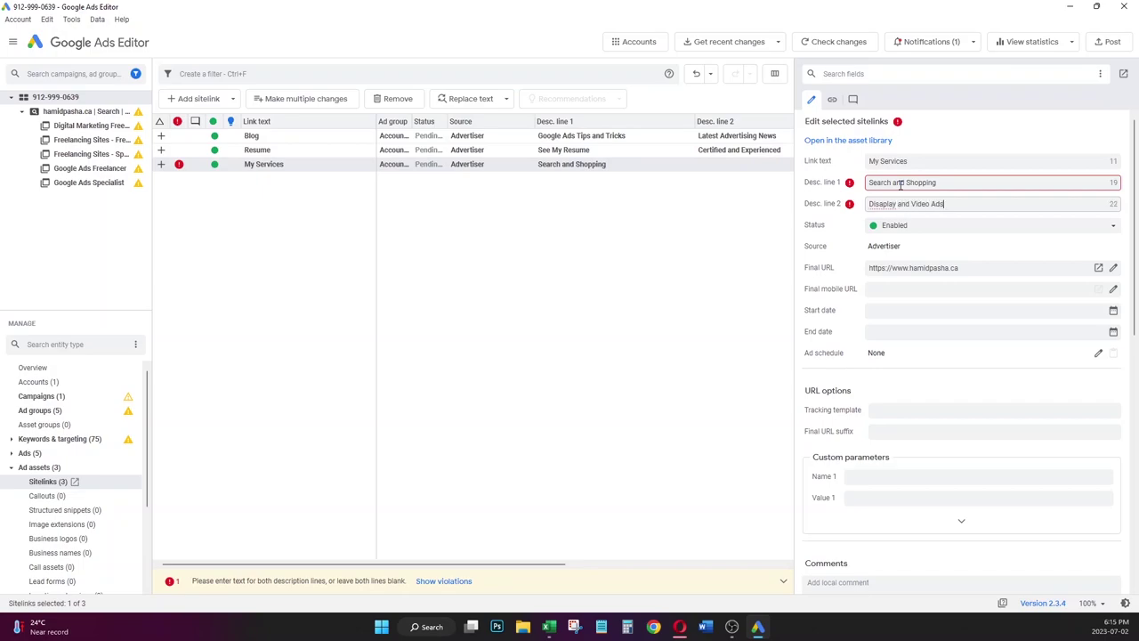
{"action": "type", "text": "ds"}
{"action": "double_click", "coordinate": [881, 203]}
{"action": "type", "text": "Display"}
- Extend the My Services sitelink's first description line to "Search and Shopping Campaign"
{"action": "left_click", "coordinate": [982, 182]}
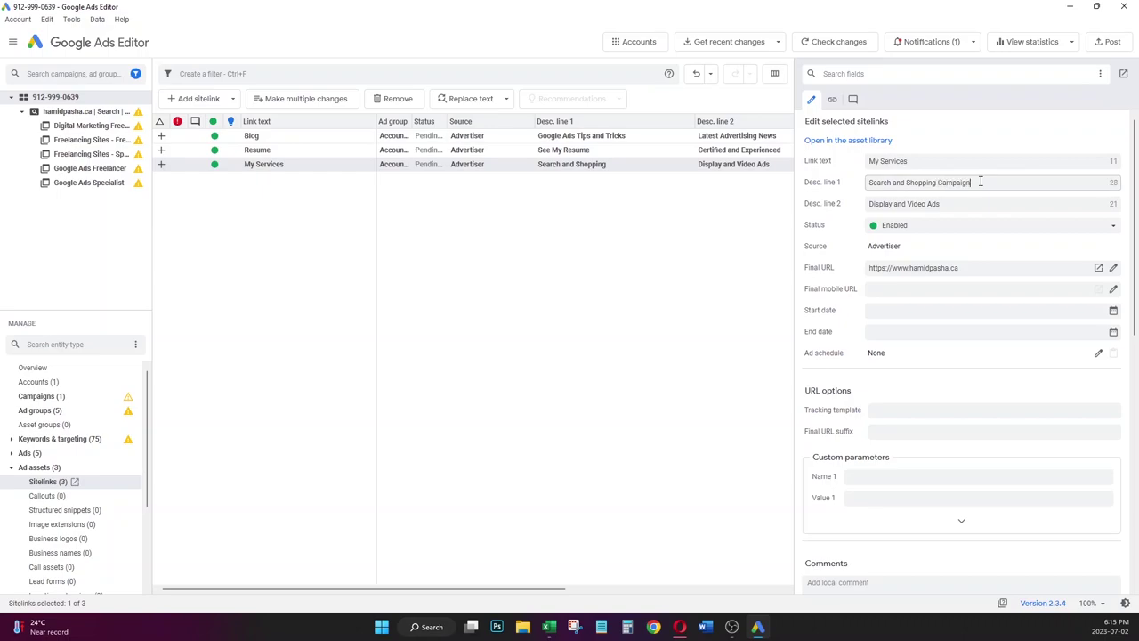
{"action": "type", "text": "Campaign"}
{"action": "left_click", "coordinate": [567, 246]}
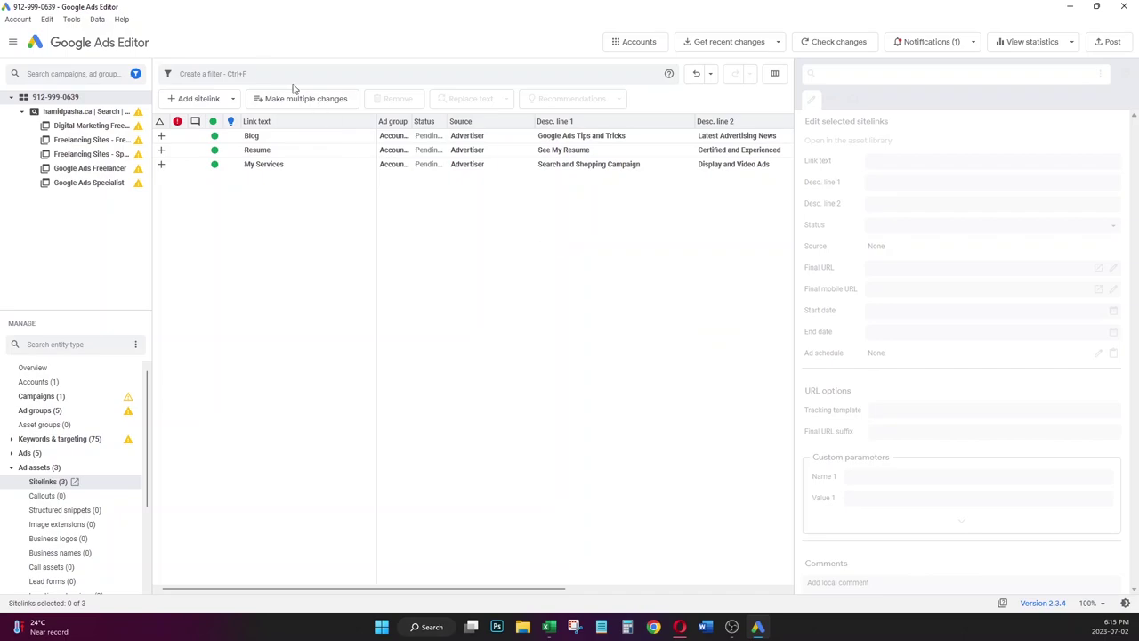
{"action": "left_click", "coordinate": [220, 99]}
{"action": "left_click", "coordinate": [220, 117]}
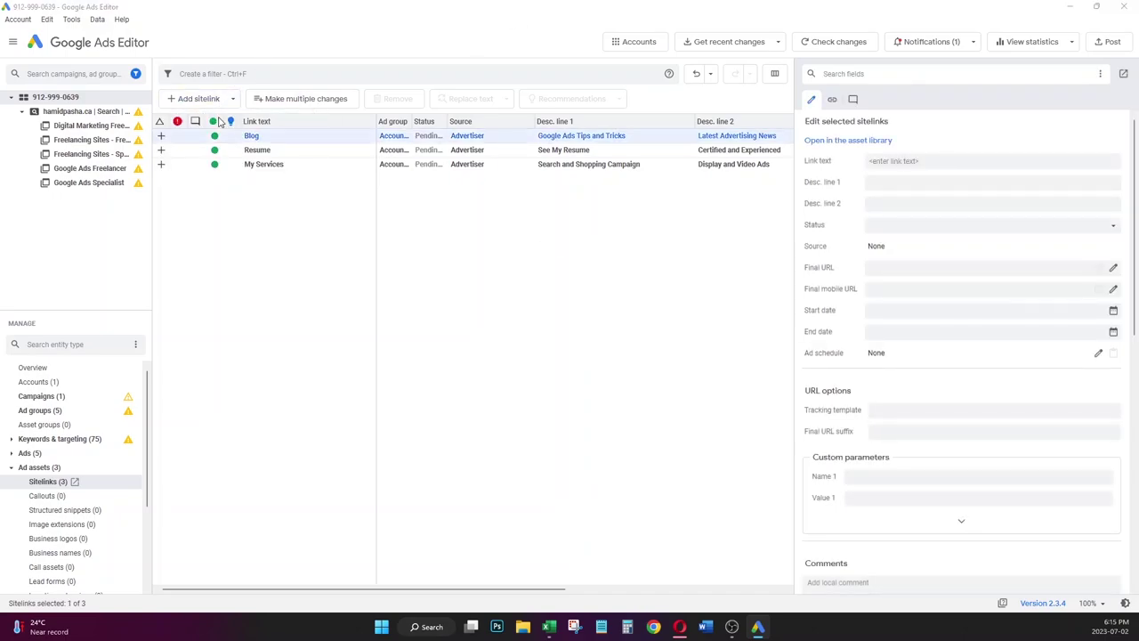
{"action": "left_click", "coordinate": [842, 336]}
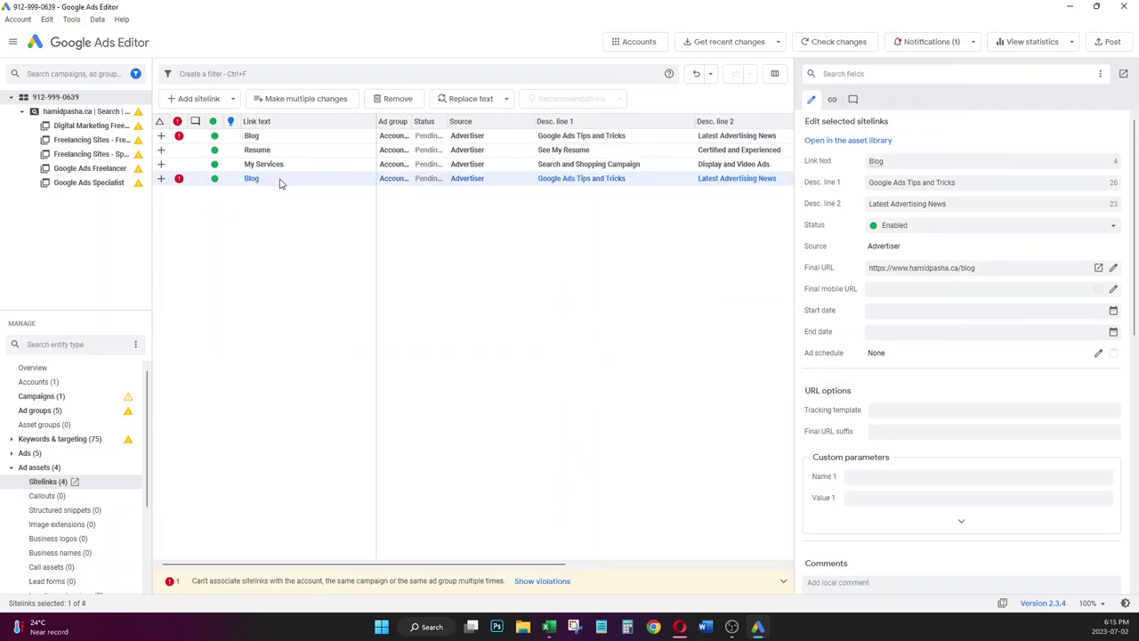
{"action": "key", "text": "ctrl+z"}
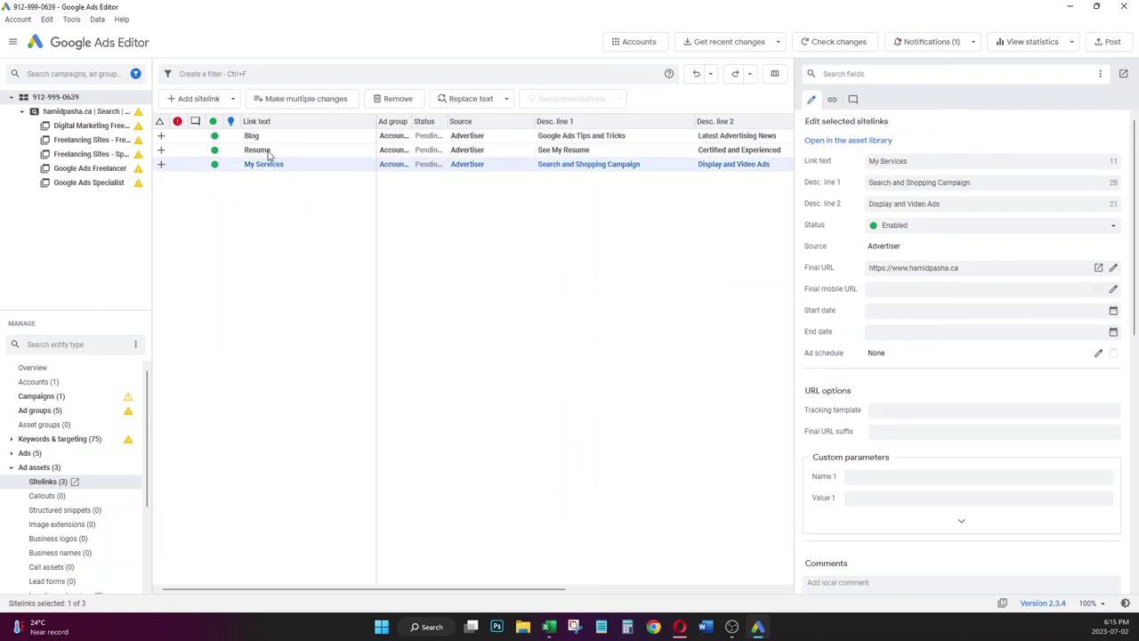
- Create another account-level sitelink with the link text "Contact Me"
{"action": "left_click", "coordinate": [232, 98]}
{"action": "left_click", "coordinate": [229, 118]}
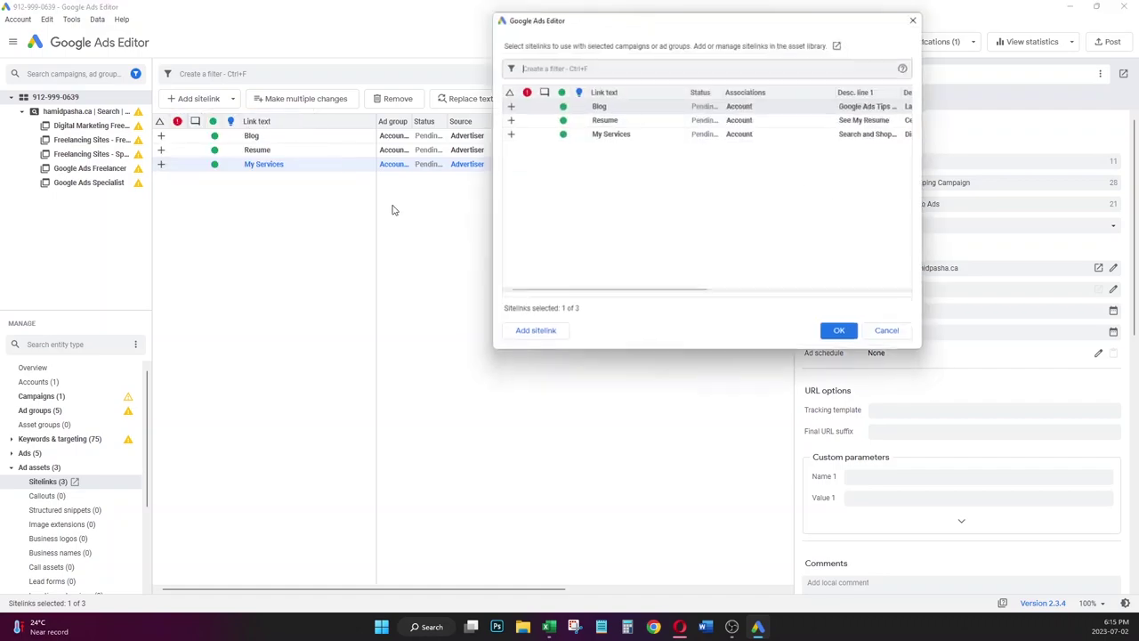
{"action": "left_click", "coordinate": [535, 331]}
{"action": "left_click", "coordinate": [838, 330]}
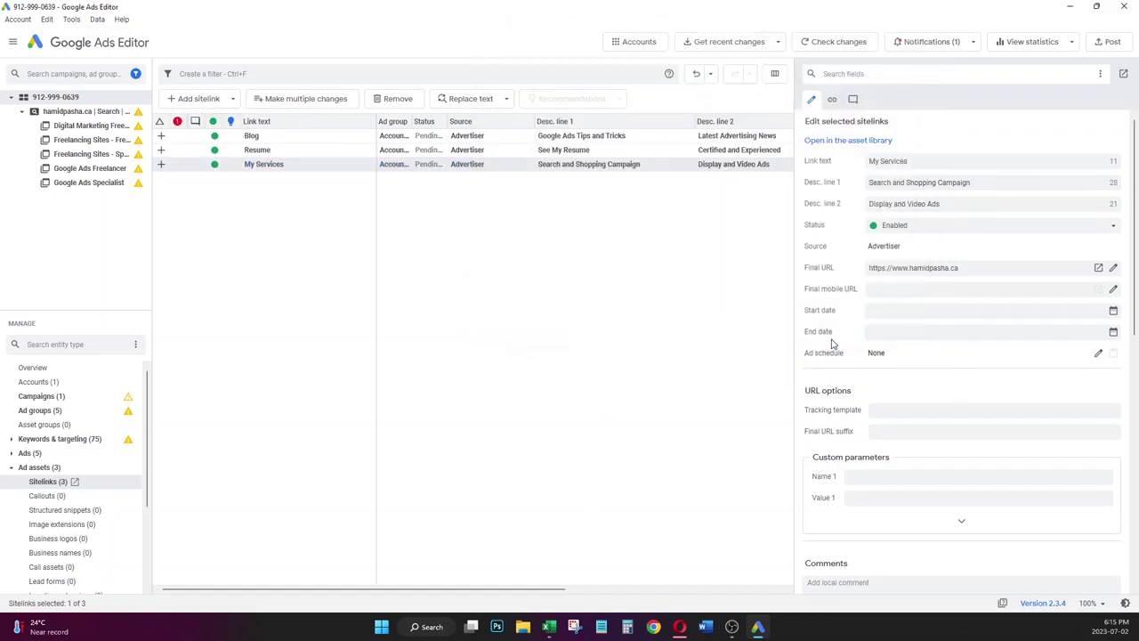
{"action": "left_click", "coordinate": [914, 163]}
{"action": "type", "text": "Co"}
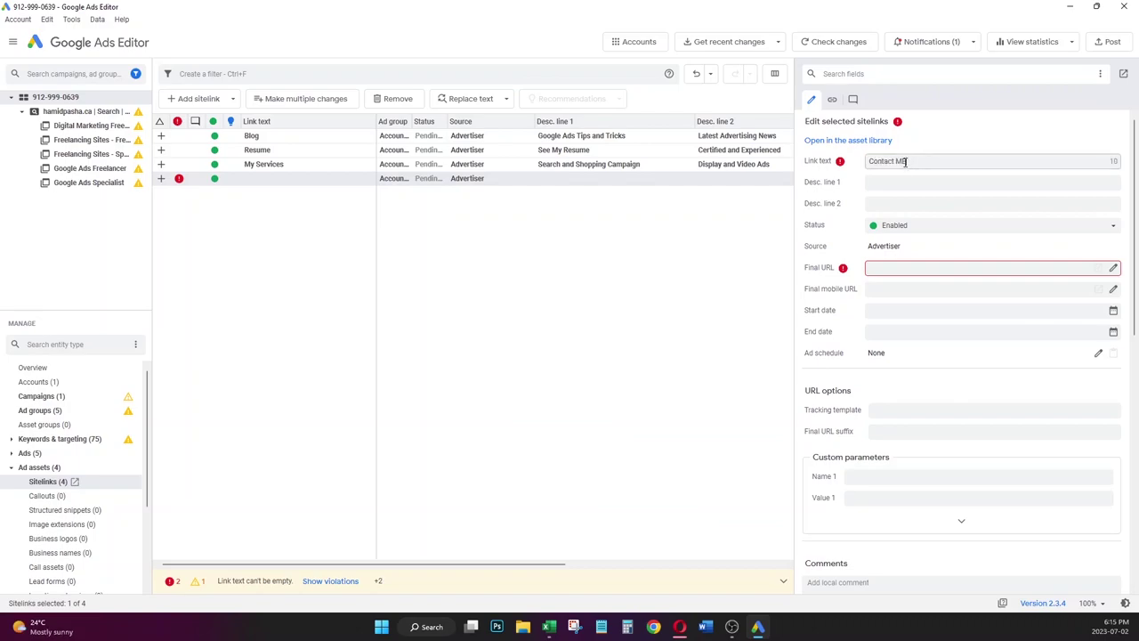
{"action": "type", "text": "ntact Me"}
- Set the Contact Me sitelink's description lines to "Get in Touch" and "Find My Contact Information", correcting the spelling of the last word
{"action": "left_click", "coordinate": [896, 181]}
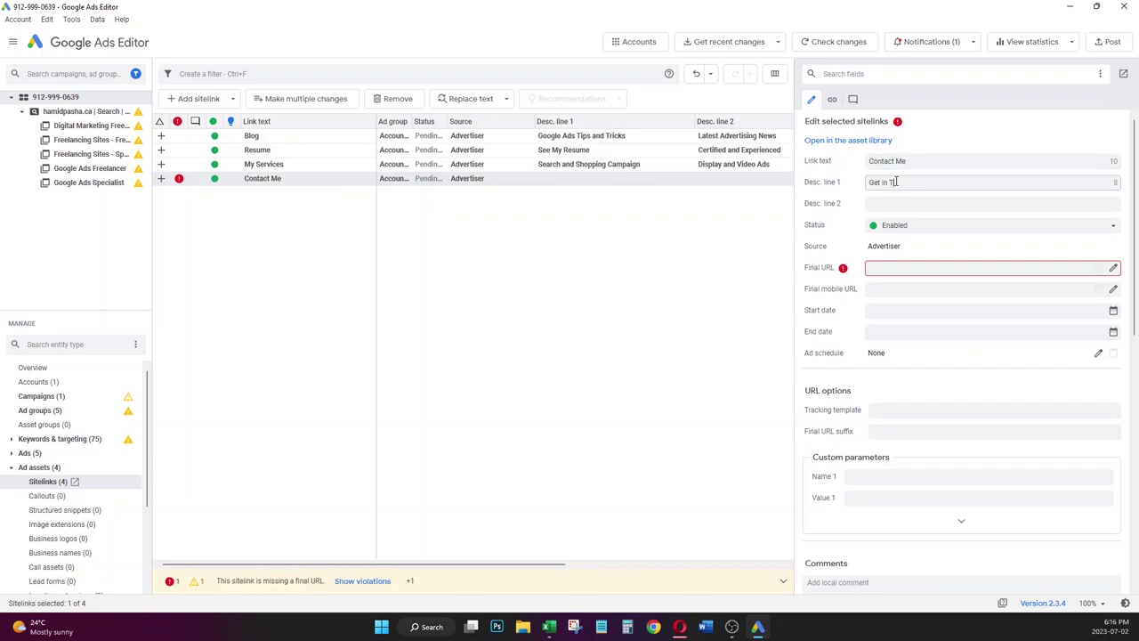
{"action": "key", "text": "Tab"}
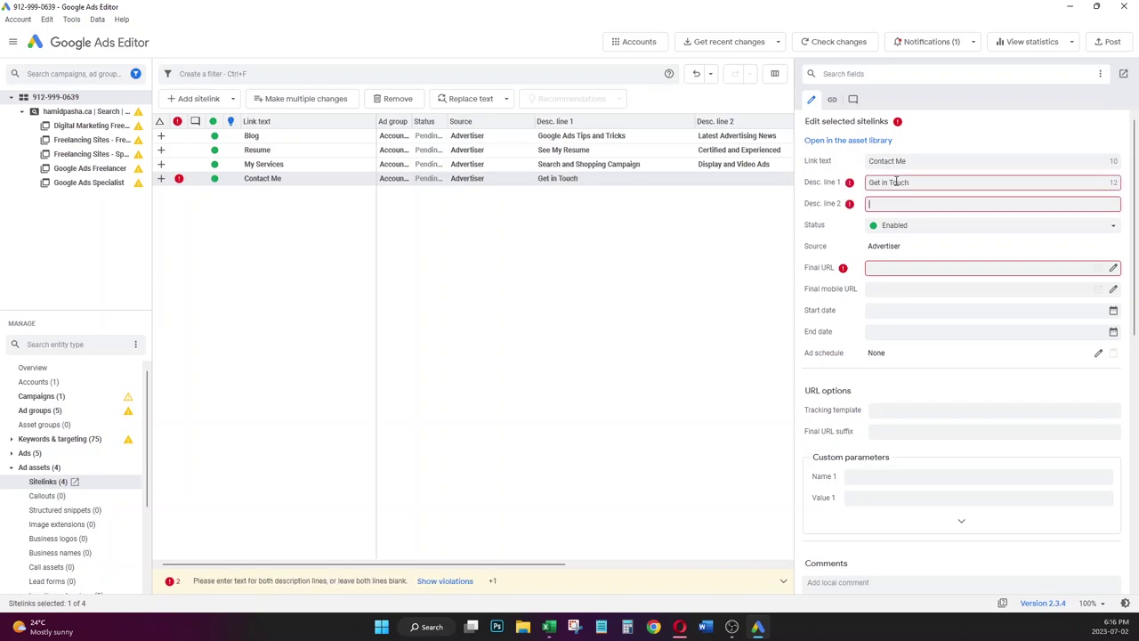
{"action": "type", "text": "Find My Contact Information"}
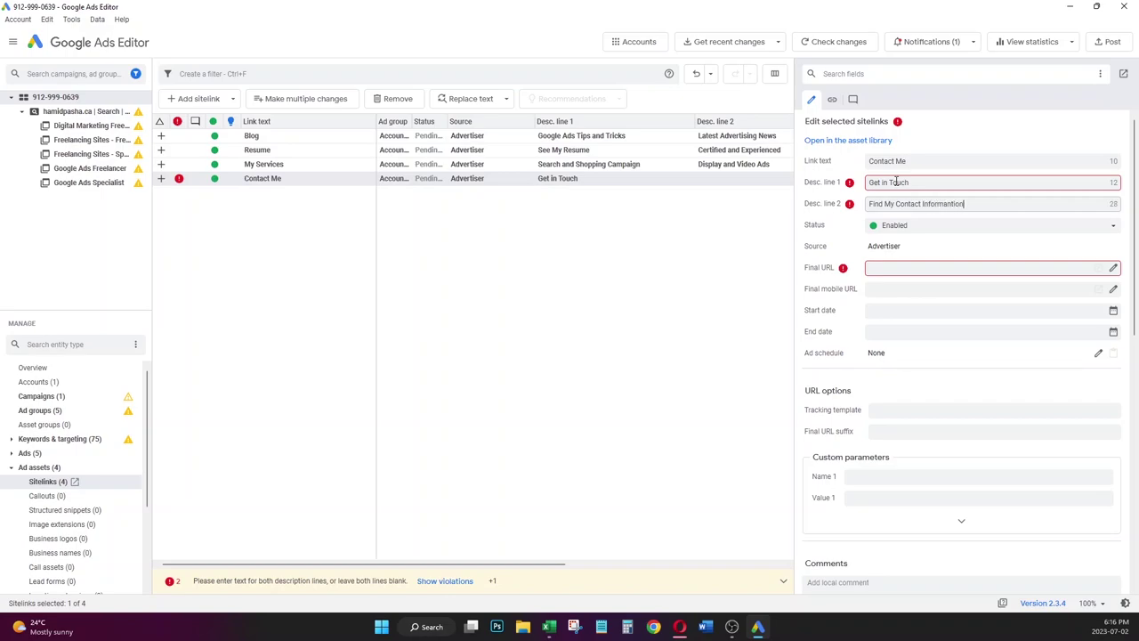
{"action": "right_click", "coordinate": [959, 204]}
{"action": "left_click", "coordinate": [971, 218]}
- Copy the contact page's link address from the website in Opera and set it as the Contact Me sitelink's final URL in Google Ads Editor
{"action": "left_click", "coordinate": [951, 267]}
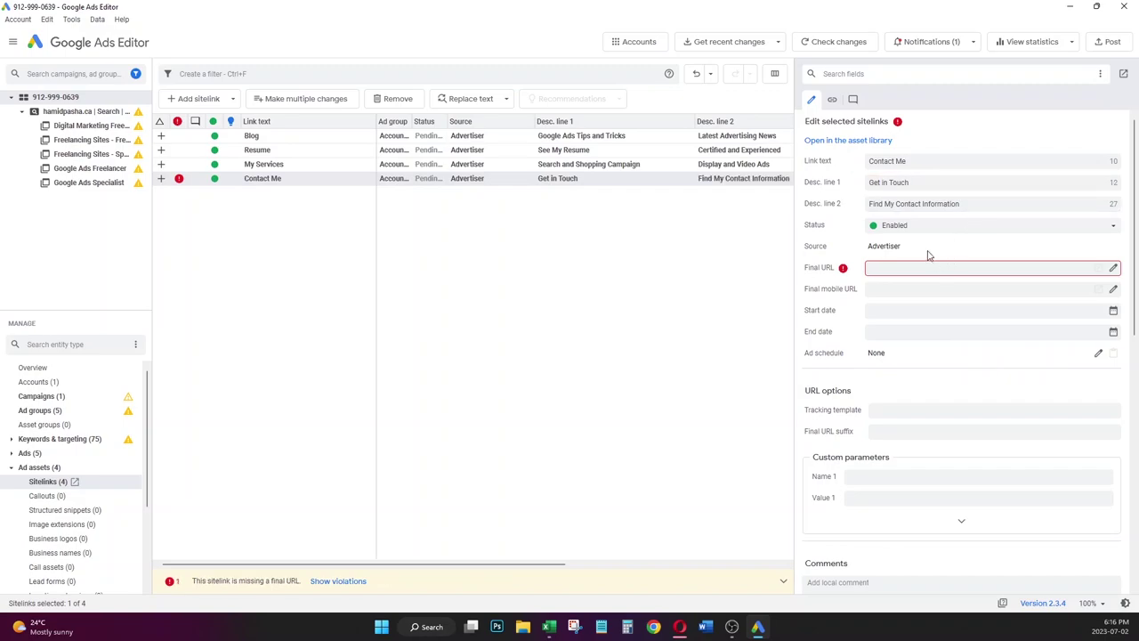
{"action": "left_click", "coordinate": [680, 626]}
{"action": "right_click", "coordinate": [972, 157]}
{"action": "left_click", "coordinate": [937, 223]}
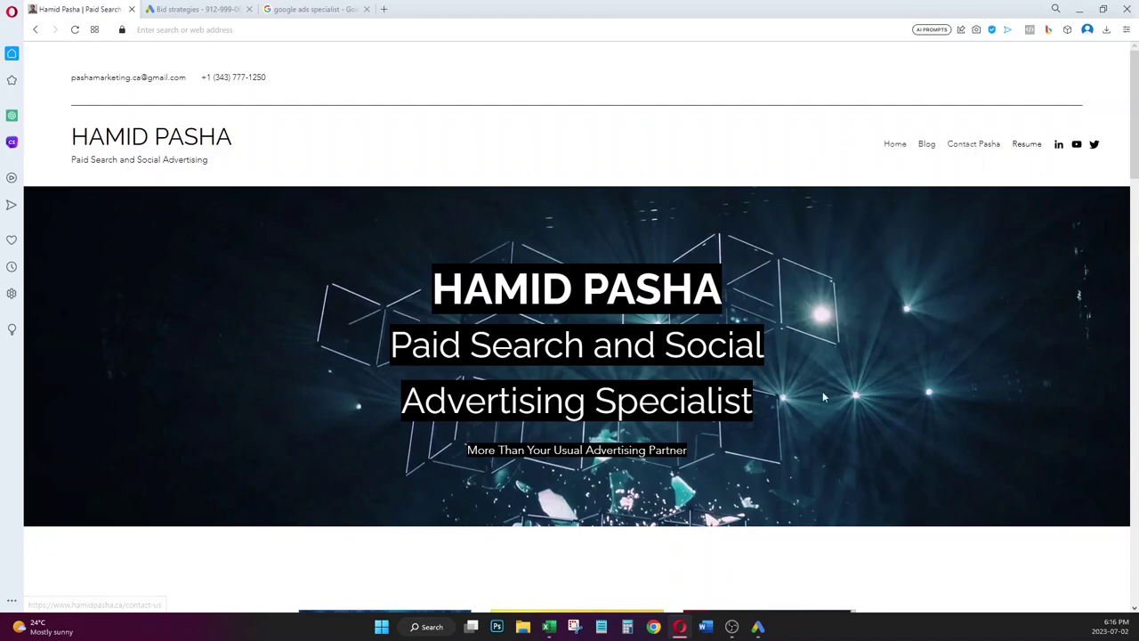
{"action": "left_click", "coordinate": [757, 626]}
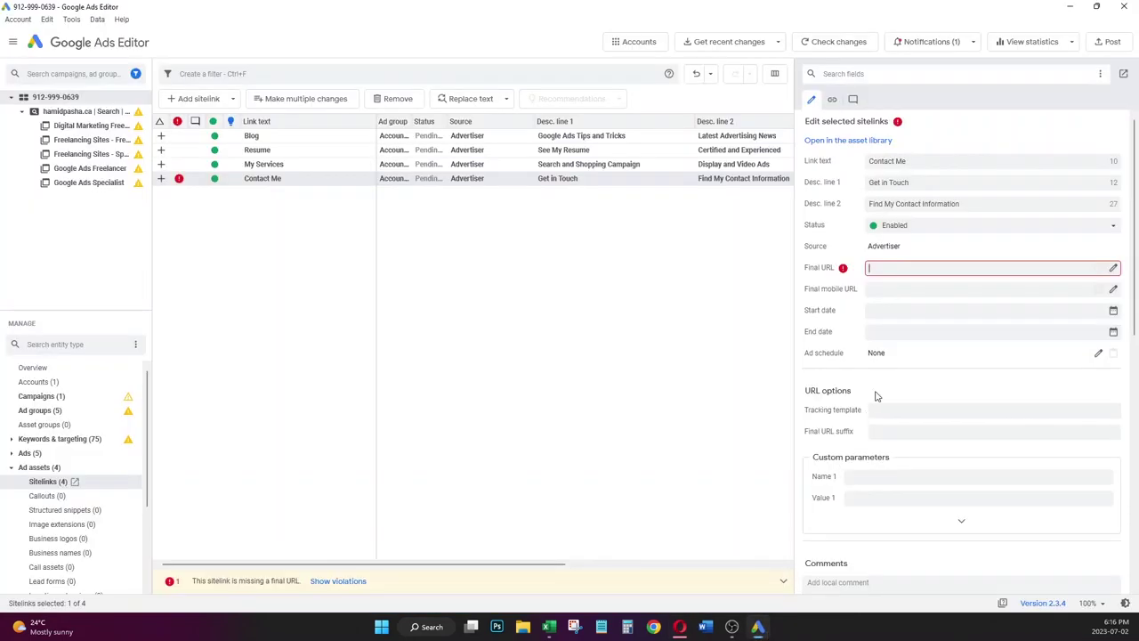
{"action": "key", "text": "ctrl+v"}
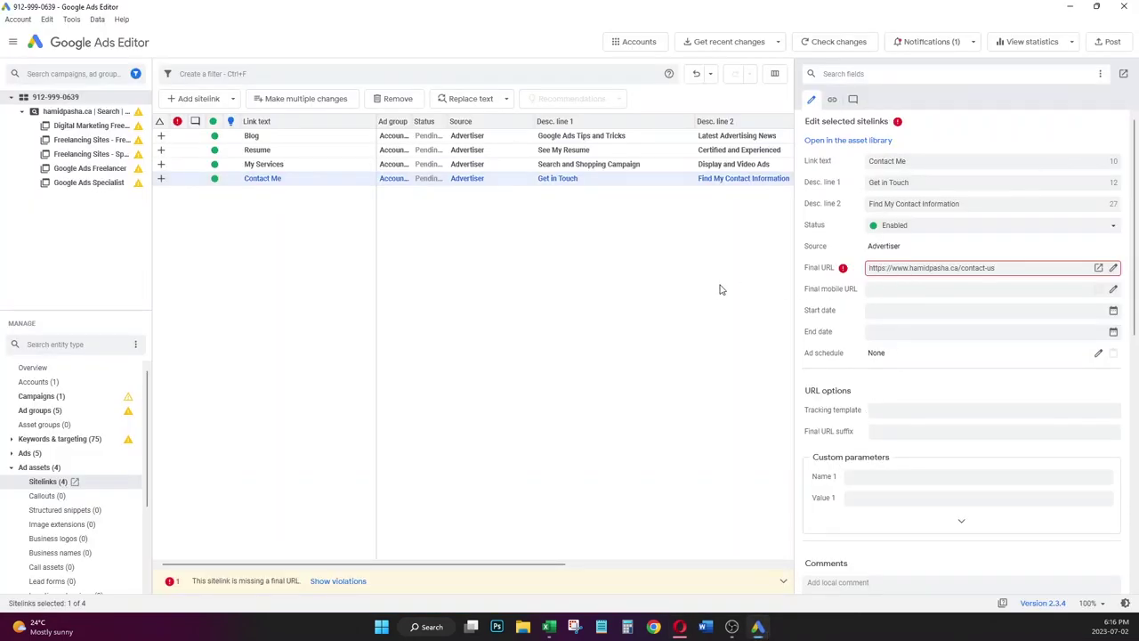
{"action": "left_click", "coordinate": [719, 288]}
{"action": "left_click", "coordinate": [504, 184]}
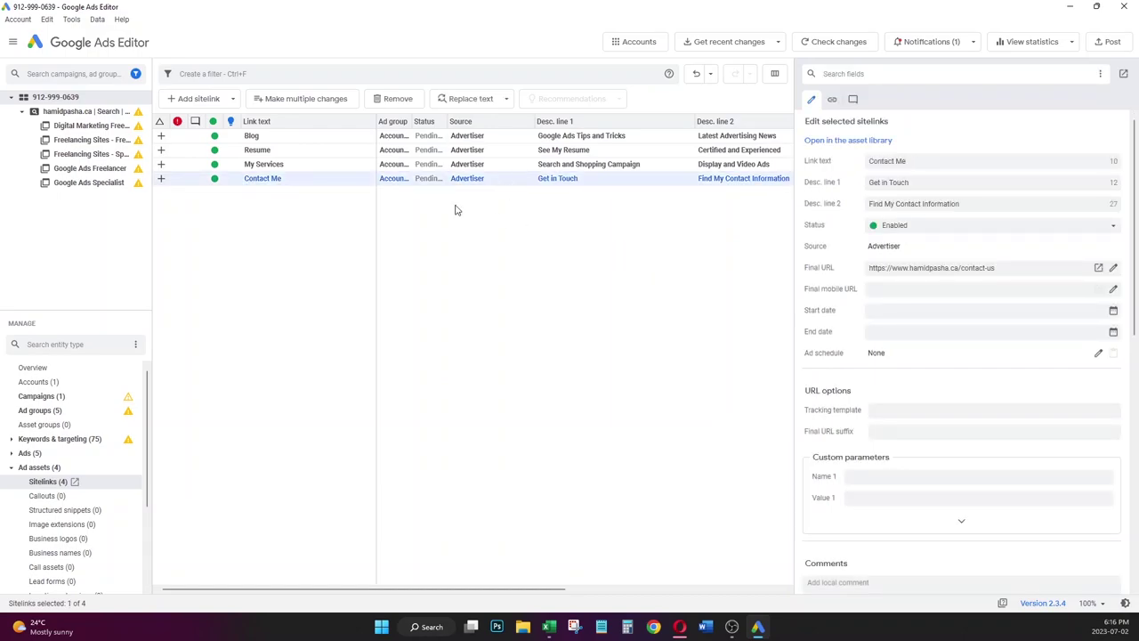
{"action": "left_click", "coordinate": [74, 499]}
{"action": "left_click", "coordinate": [75, 514]}
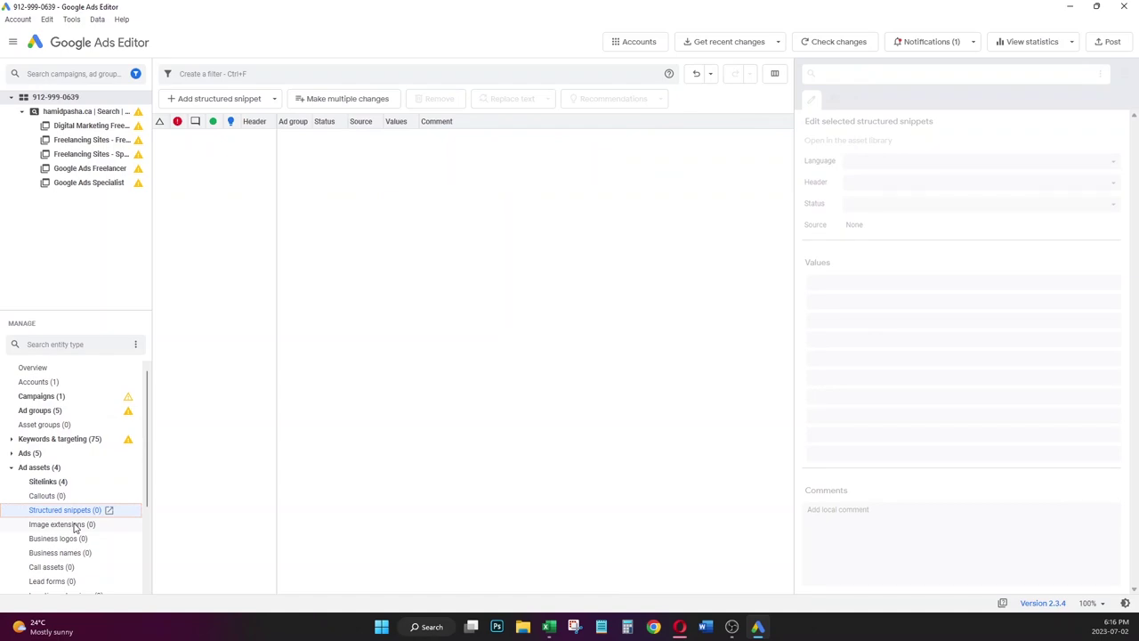
{"action": "left_click", "coordinate": [76, 527]}
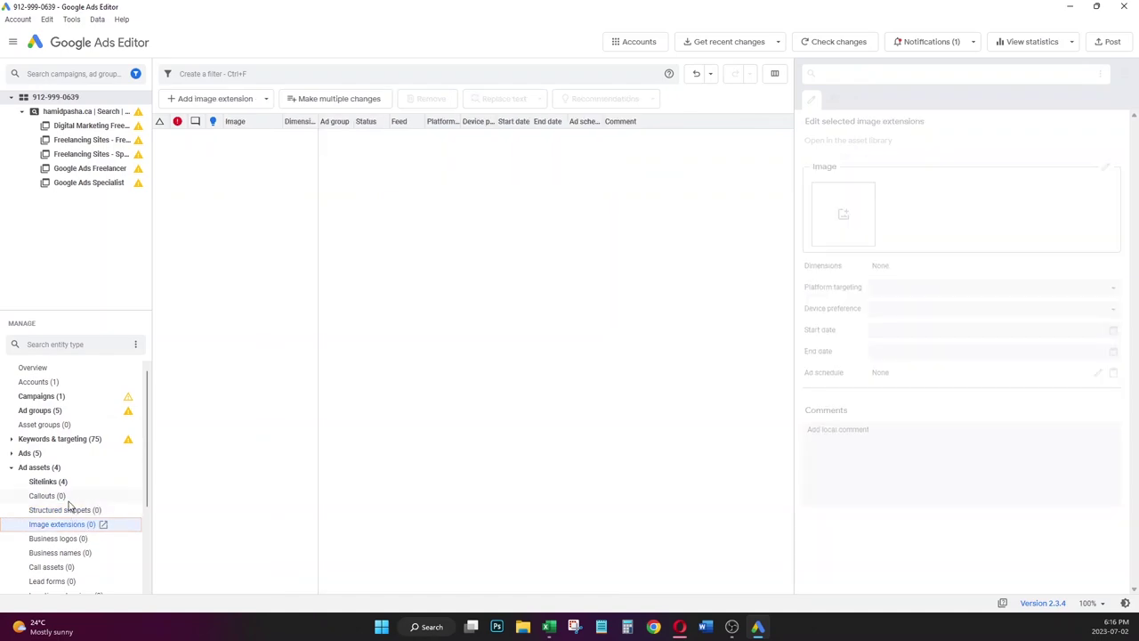
- Try adding an account-level callout without any text, and delete it
{"action": "left_click", "coordinate": [69, 497]}
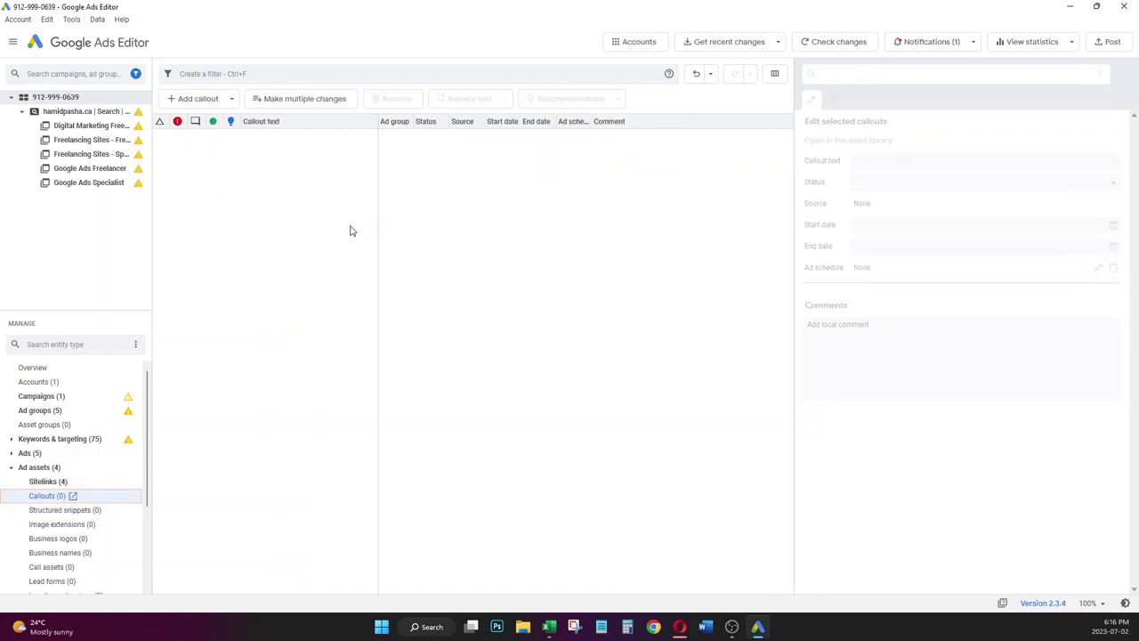
{"action": "left_click", "coordinate": [215, 101]}
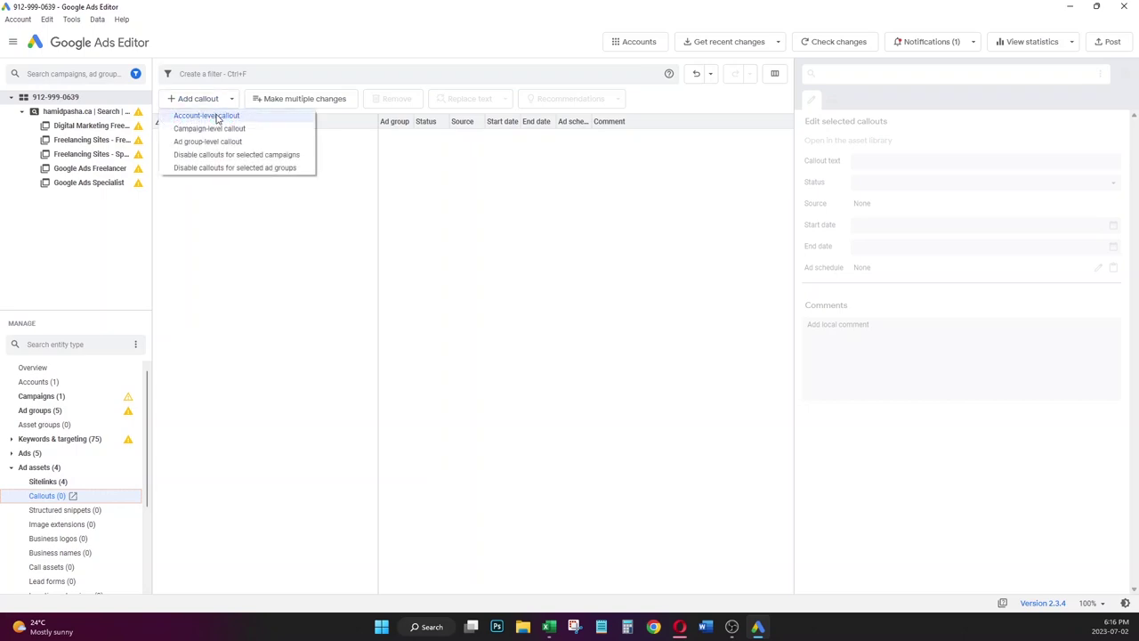
{"action": "left_click", "coordinate": [218, 128]}
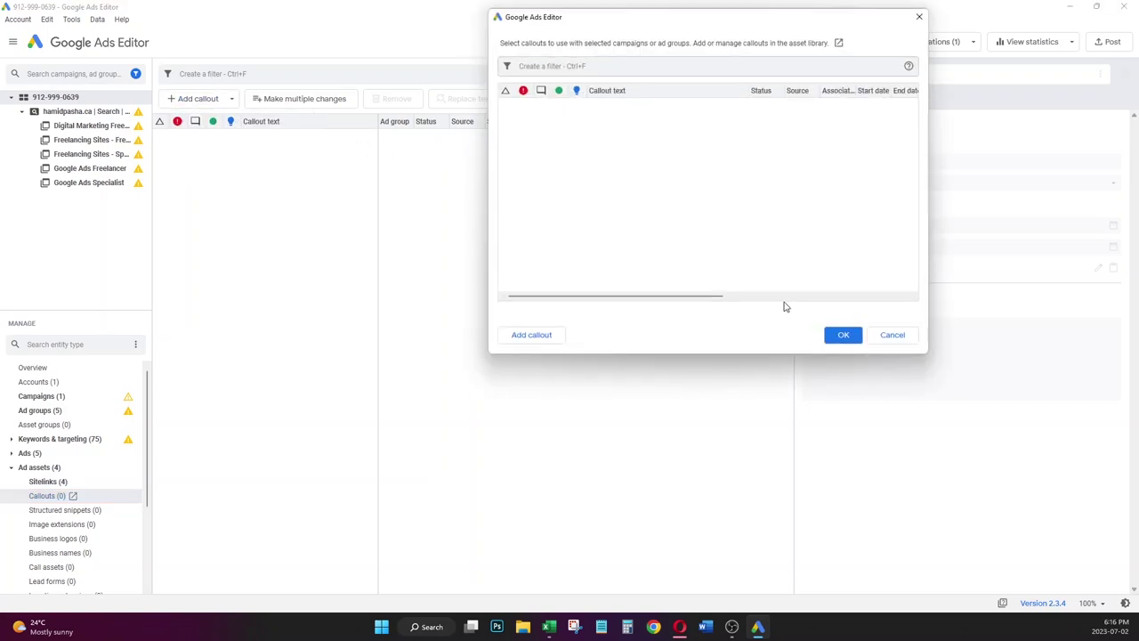
{"action": "left_click", "coordinate": [534, 337]}
{"action": "left_click", "coordinate": [839, 339]}
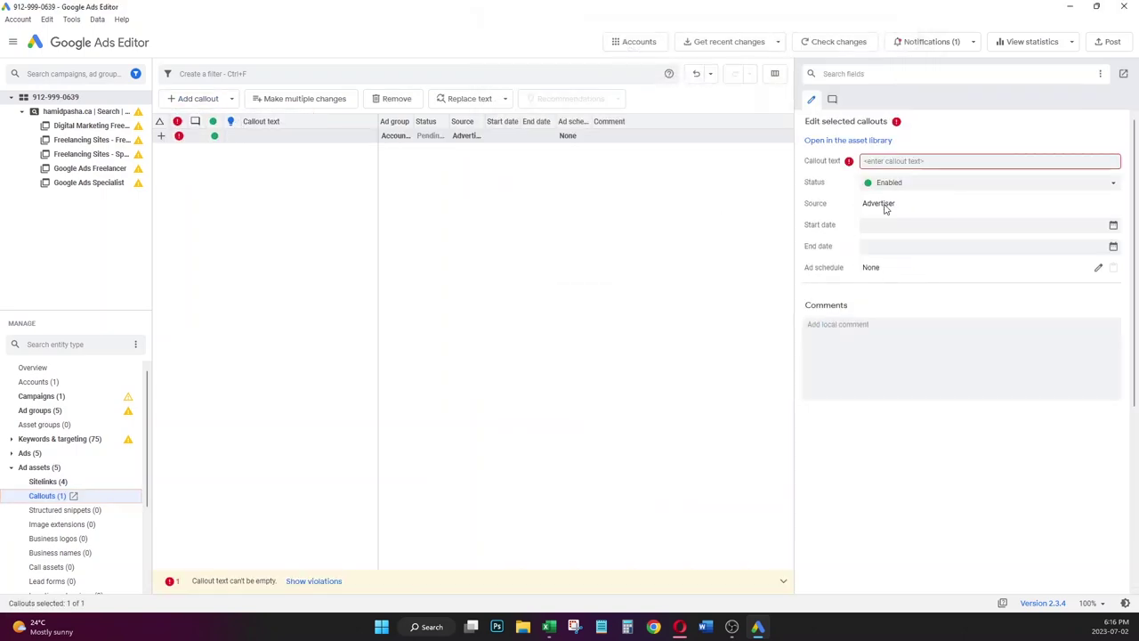
{"action": "left_click", "coordinate": [912, 162]}
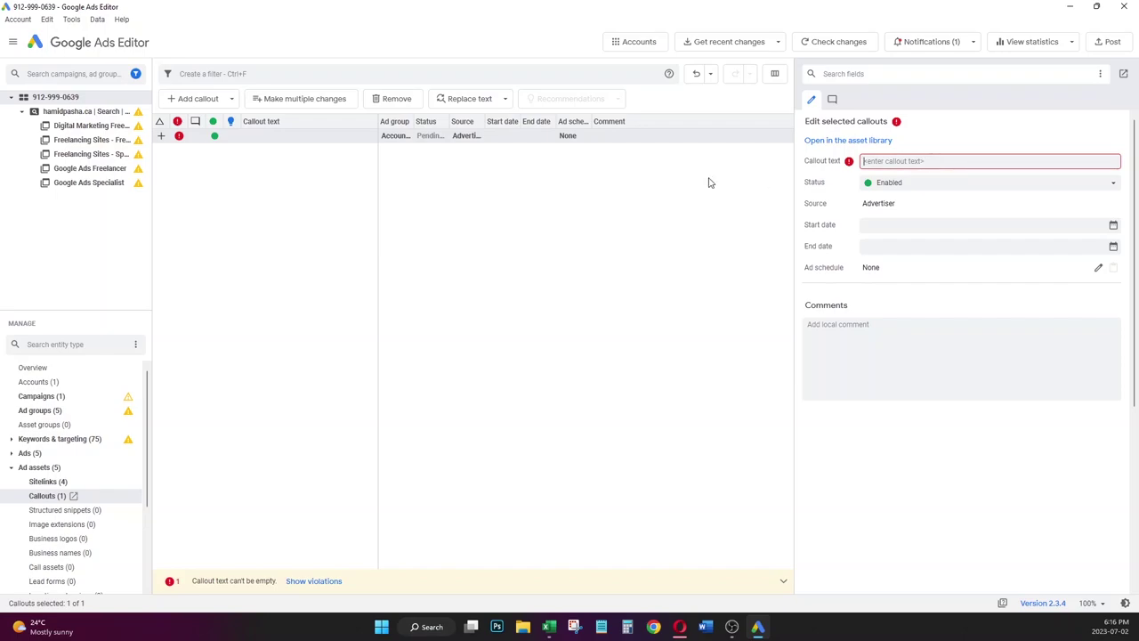
{"action": "left_click", "coordinate": [349, 169]}
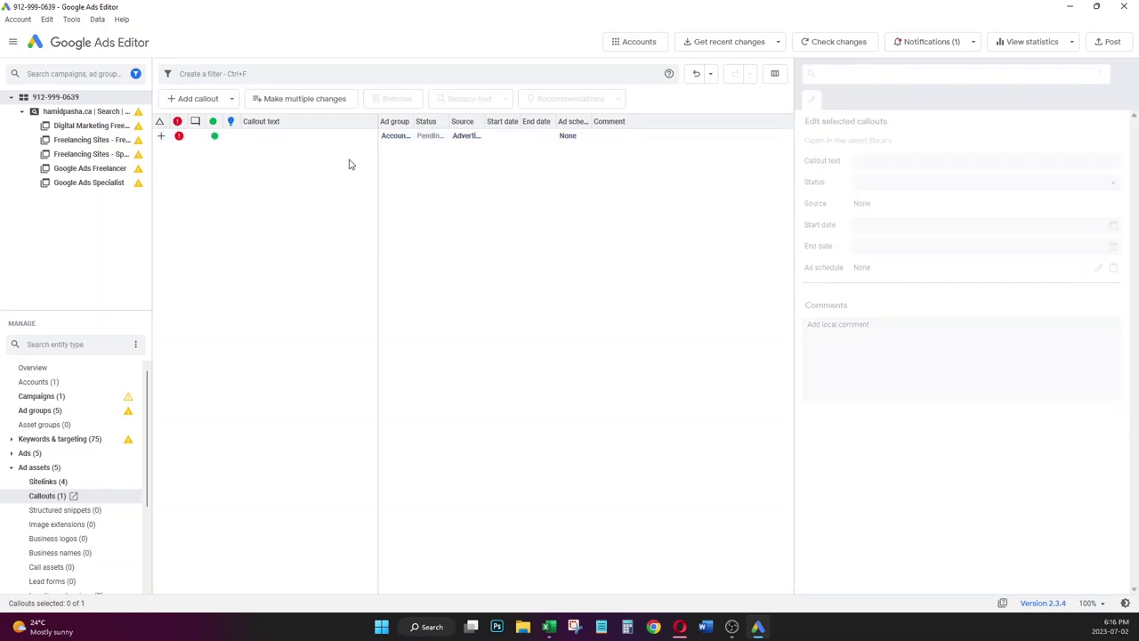
{"action": "left_click", "coordinate": [360, 140]}
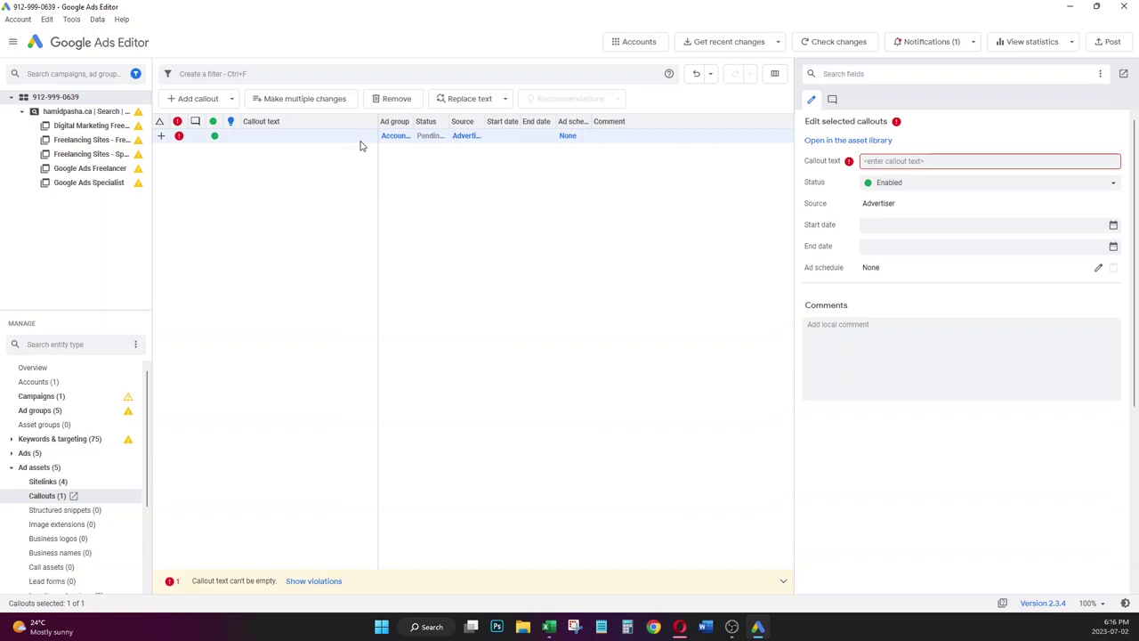
{"action": "key", "text": "Delete"}
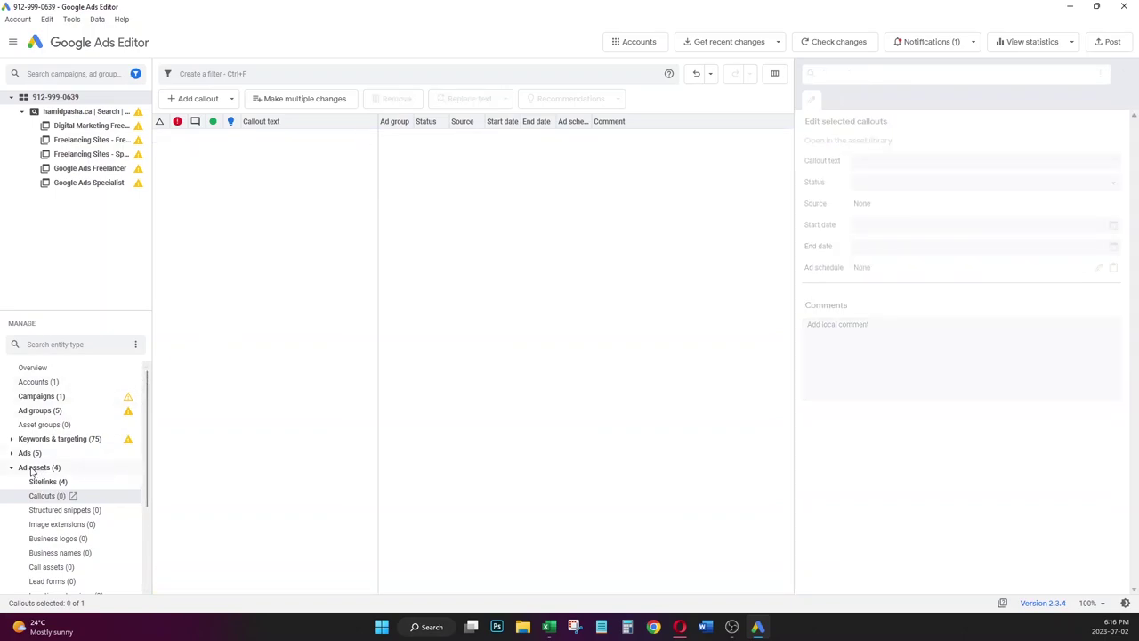
{"action": "scroll", "coordinate": [54, 481], "scroll_direction": "down", "scroll_amount": 2}
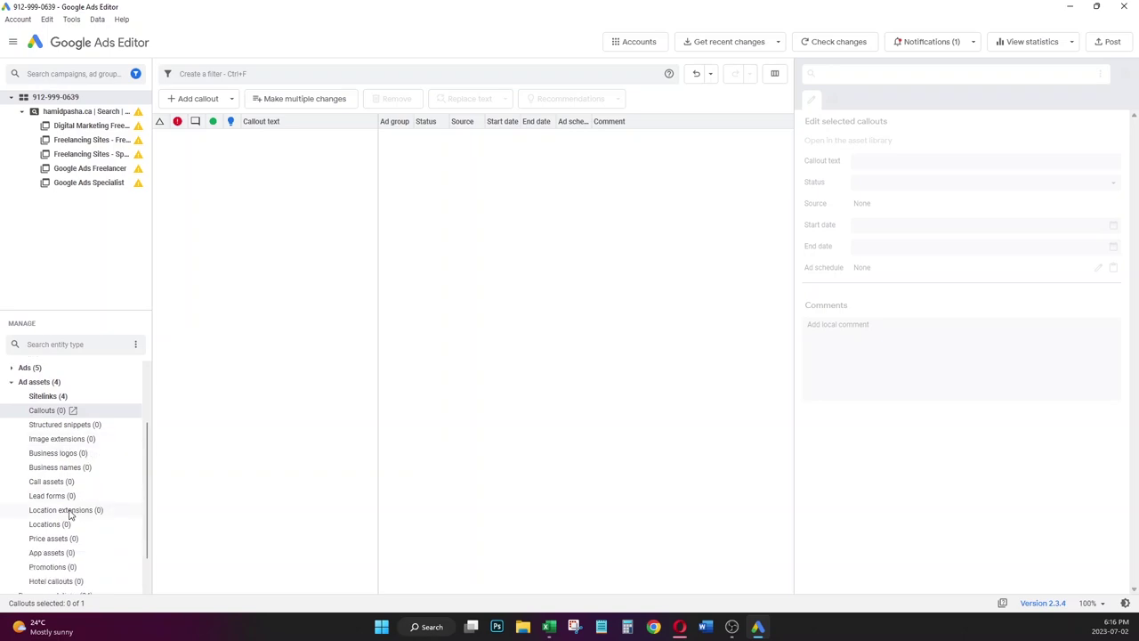
- Look through the account-level ad asset types, including image extensions, structured snippets, lead forms, location extensions, sitelinks and call assets
{"action": "left_click", "coordinate": [60, 440]}
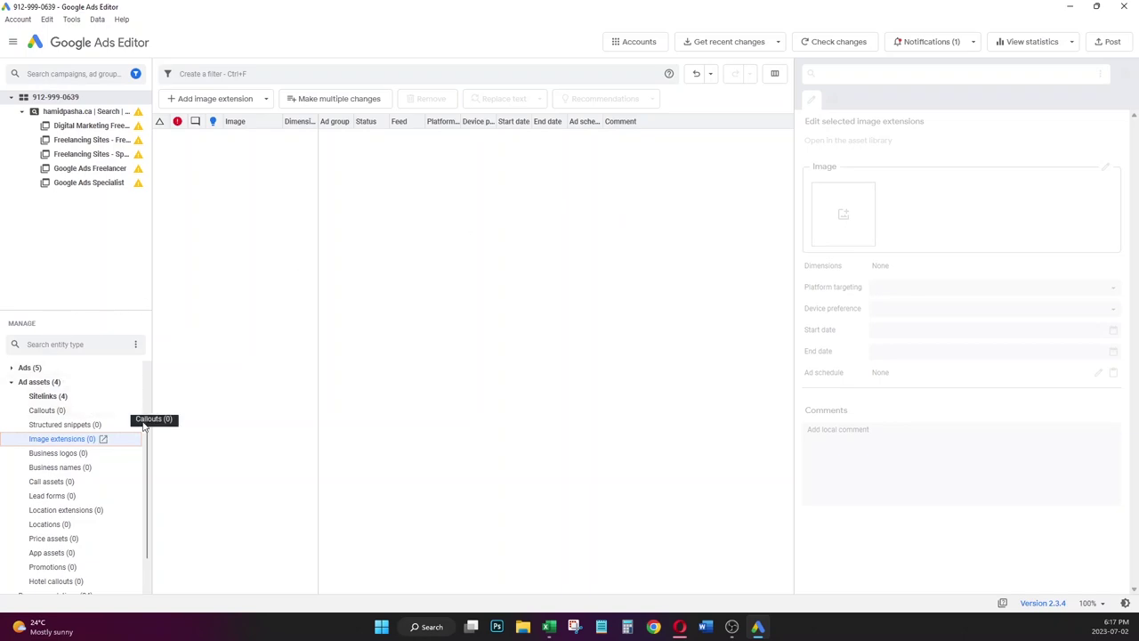
{"action": "left_click", "coordinate": [93, 428]}
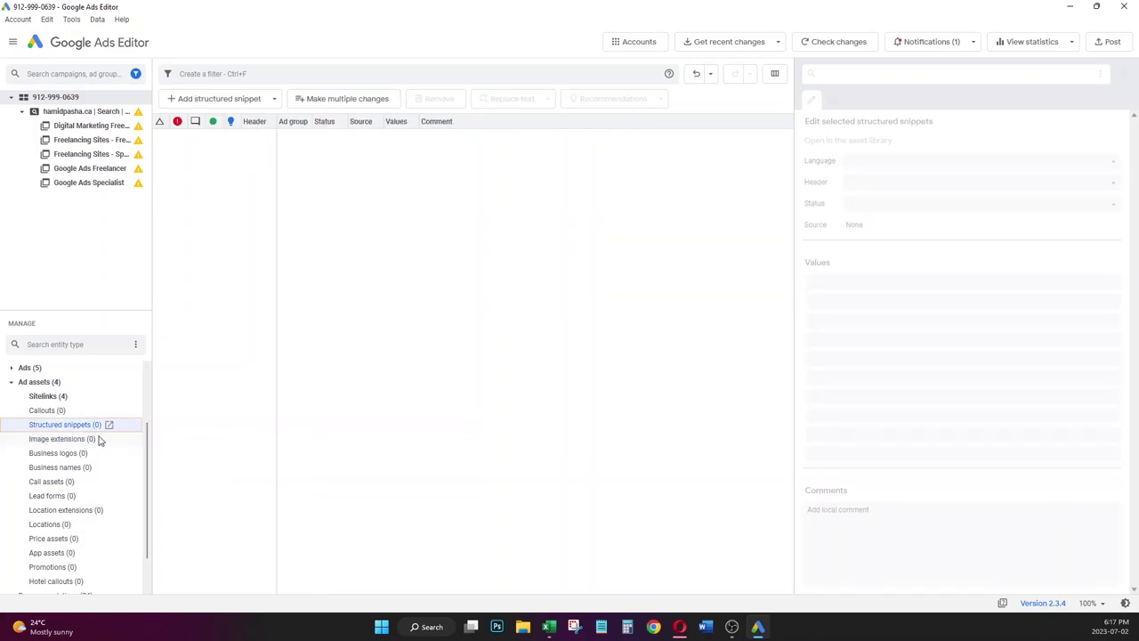
{"action": "left_click", "coordinate": [97, 440]}
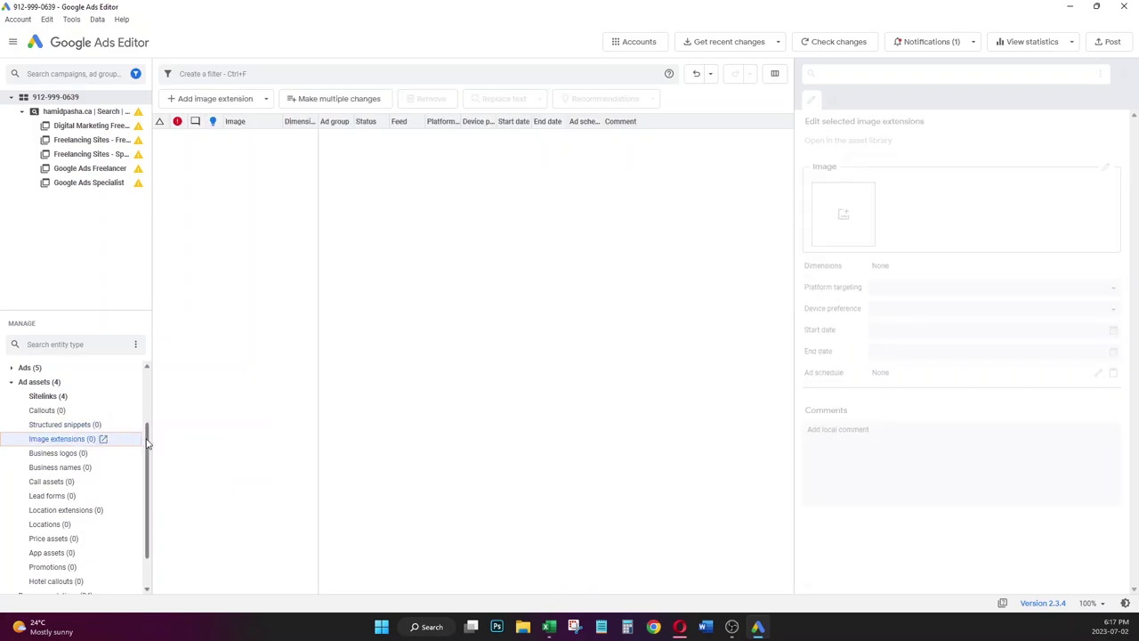
{"action": "left_click", "coordinate": [92, 497]}
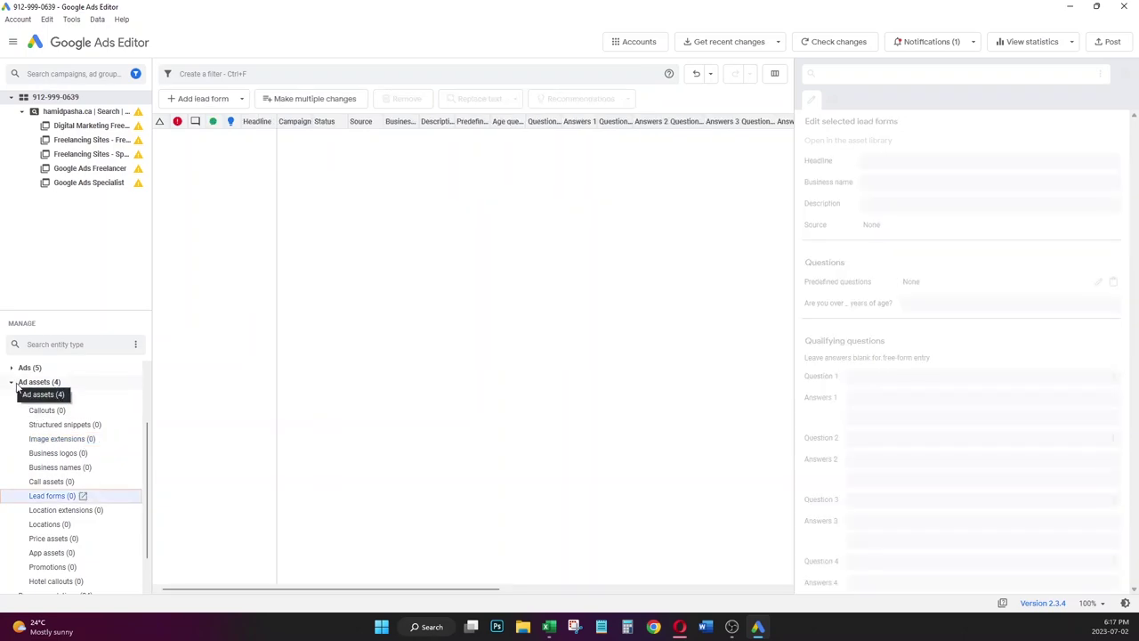
{"action": "left_click", "coordinate": [75, 512]}
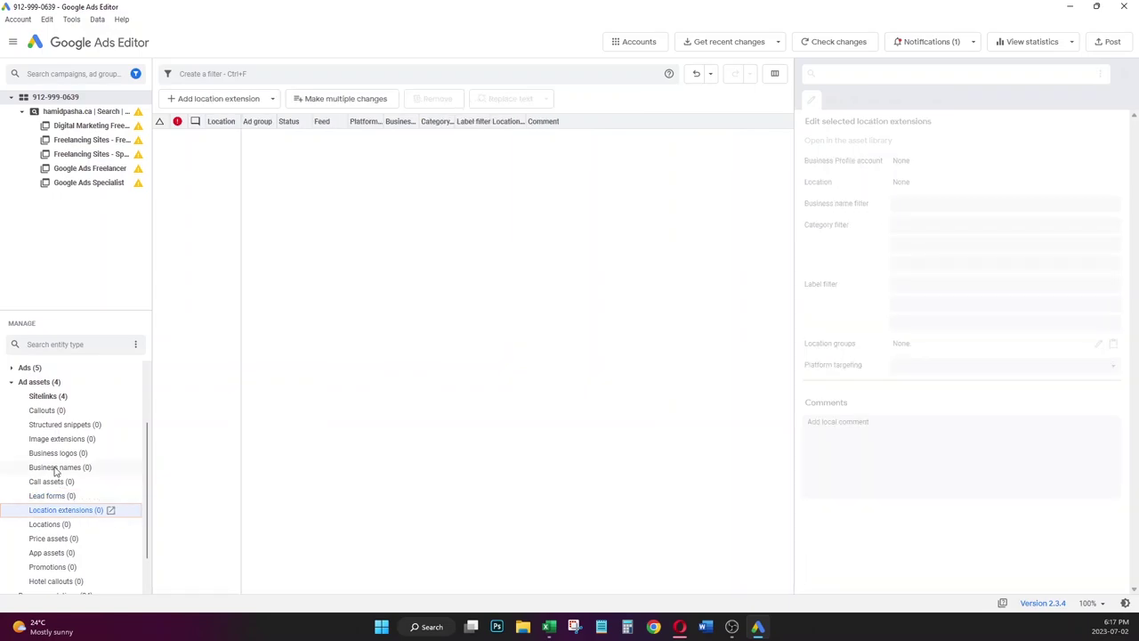
{"action": "left_click", "coordinate": [48, 396]}
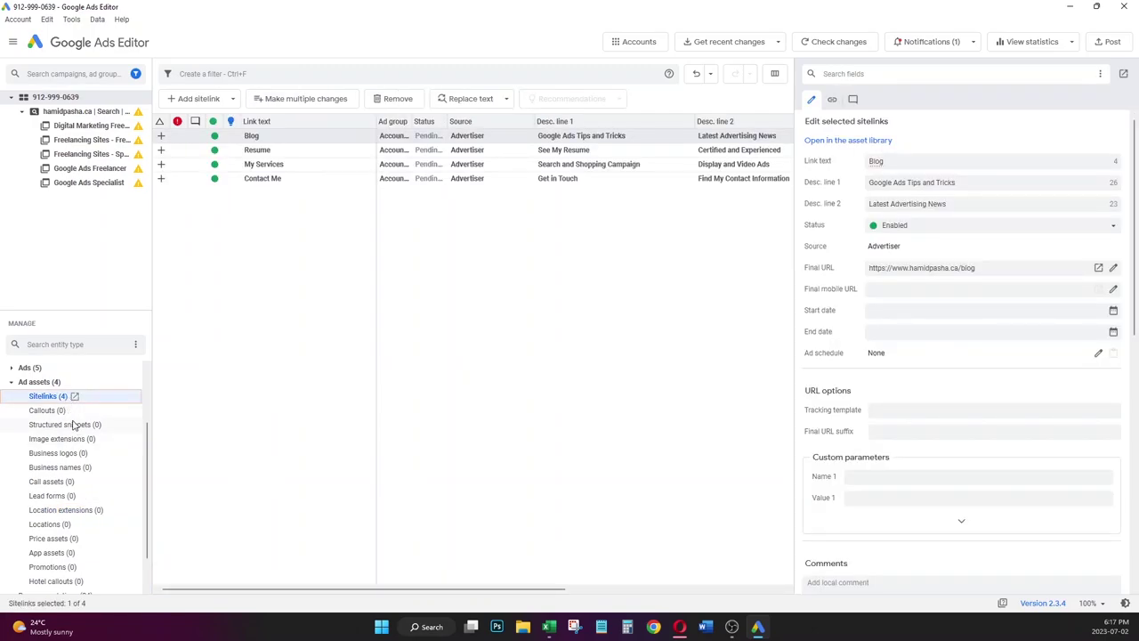
{"action": "left_click", "coordinate": [77, 442]}
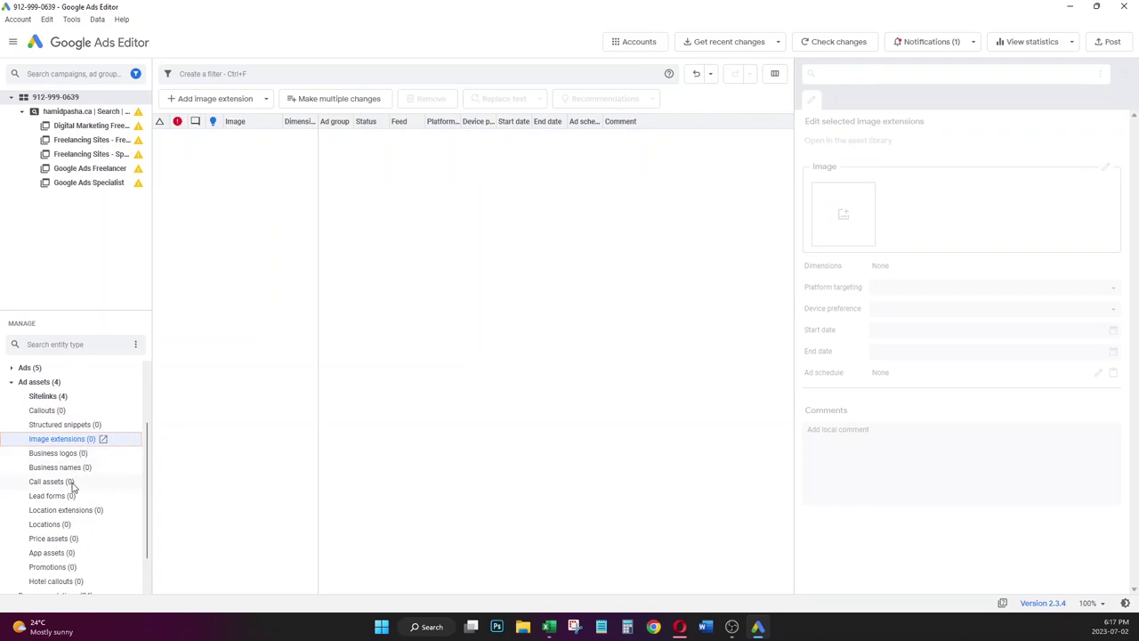
{"action": "left_click", "coordinate": [54, 482]}
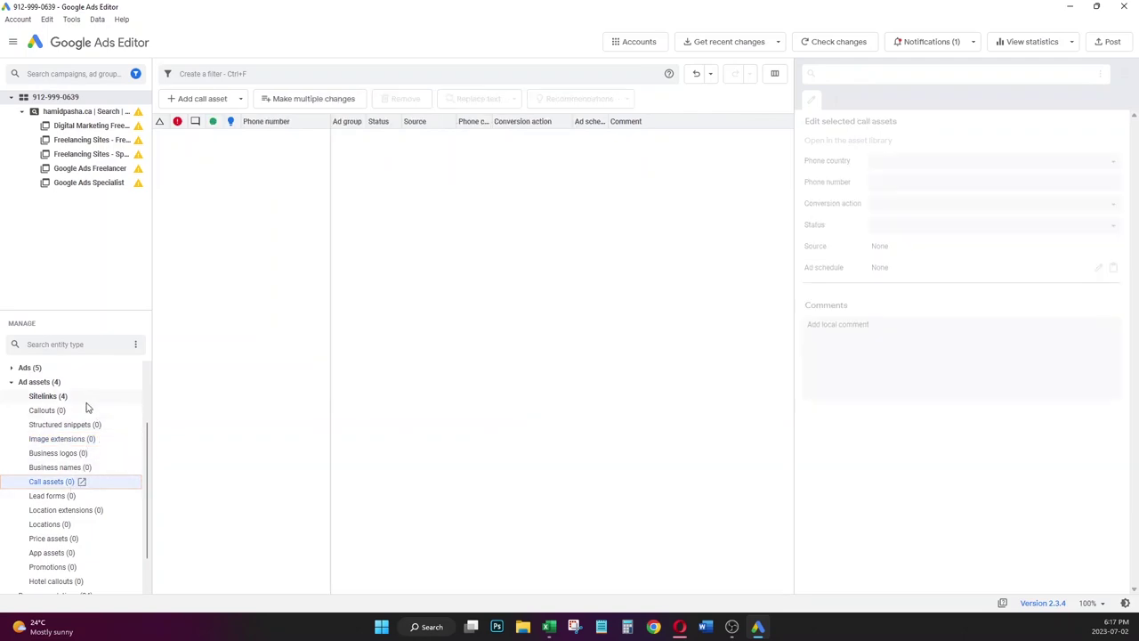
- Delete the empty callout from the shared asset library
{"action": "left_click", "coordinate": [12, 382]}
{"action": "left_click", "coordinate": [12, 496]}
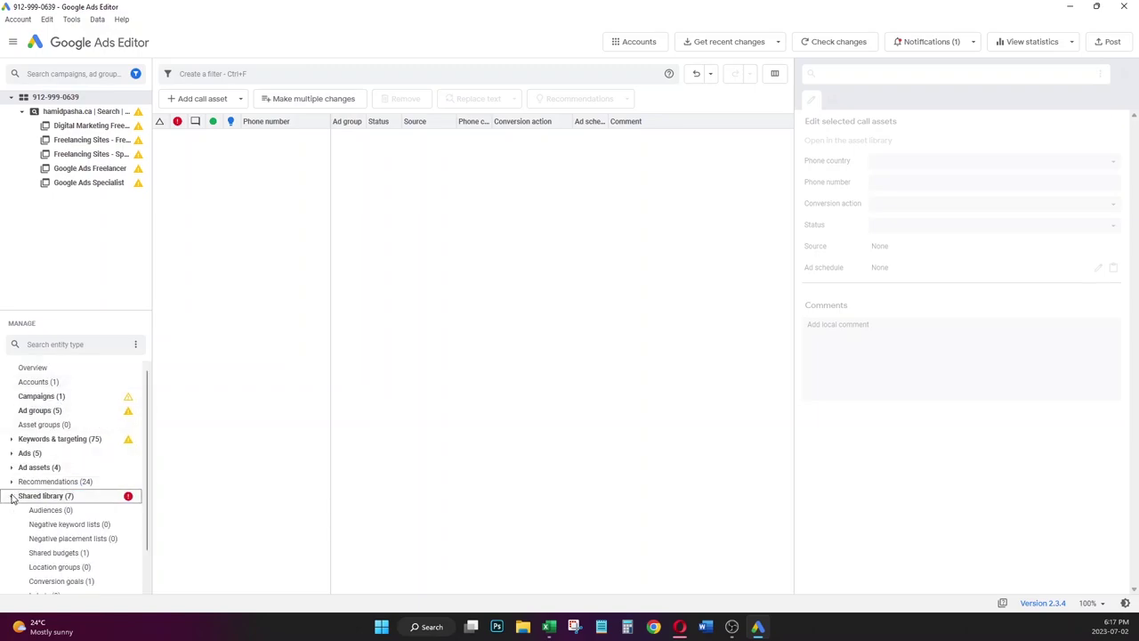
{"action": "scroll", "coordinate": [68, 508], "scroll_direction": "down", "scroll_amount": 1}
{"action": "left_click", "coordinate": [27, 567]}
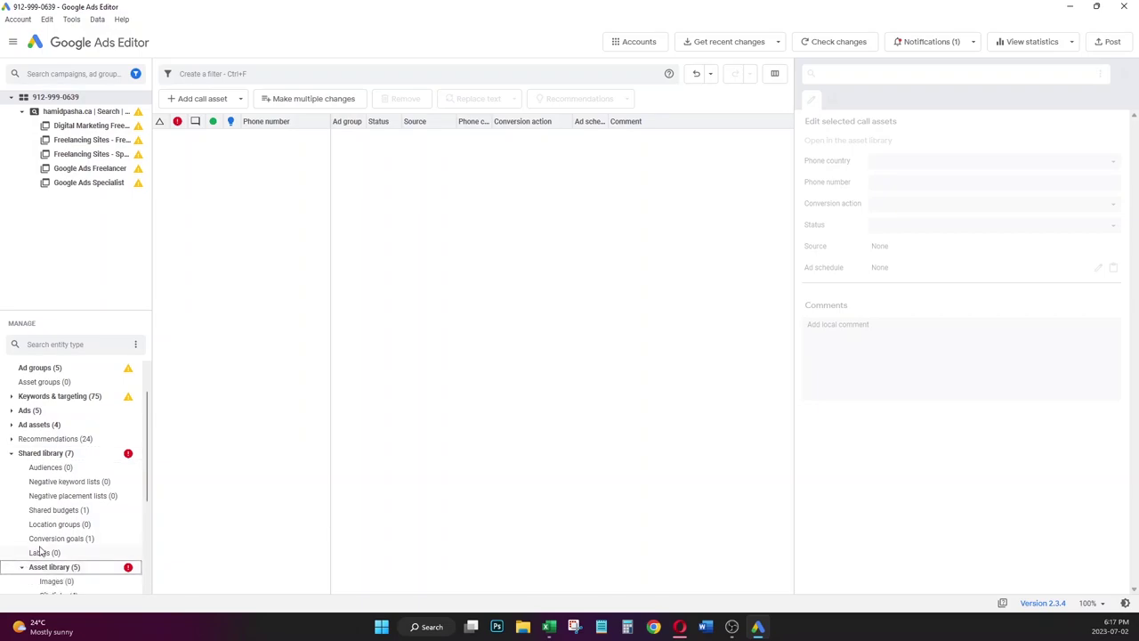
{"action": "scroll", "coordinate": [44, 544], "scroll_direction": "down", "scroll_amount": 4}
{"action": "left_click", "coordinate": [81, 439]}
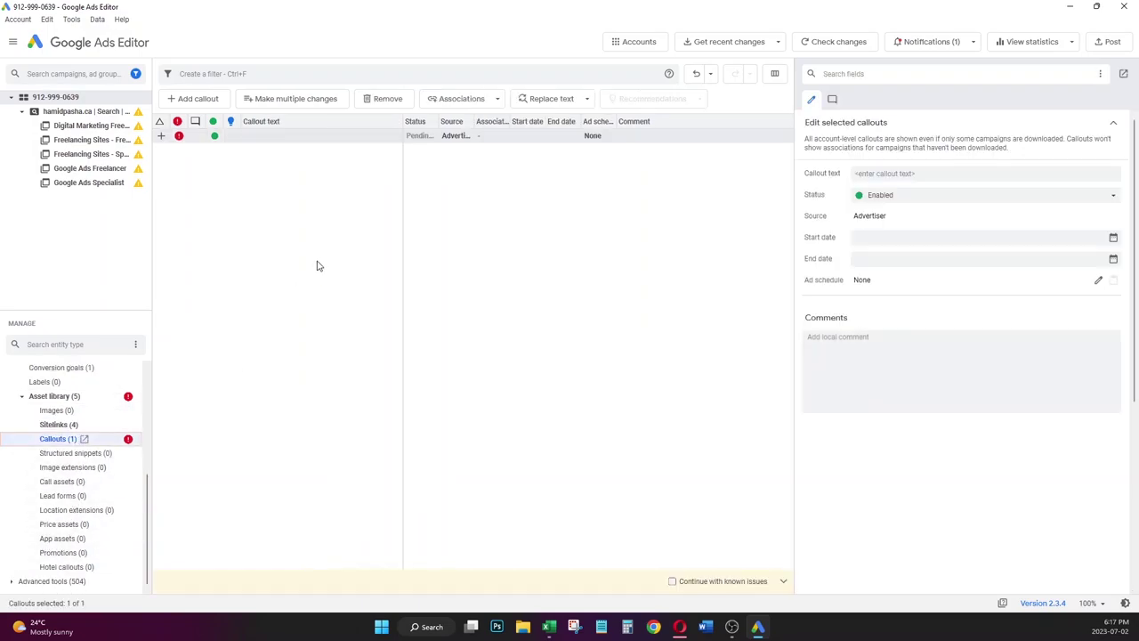
{"action": "left_click", "coordinate": [287, 137]}
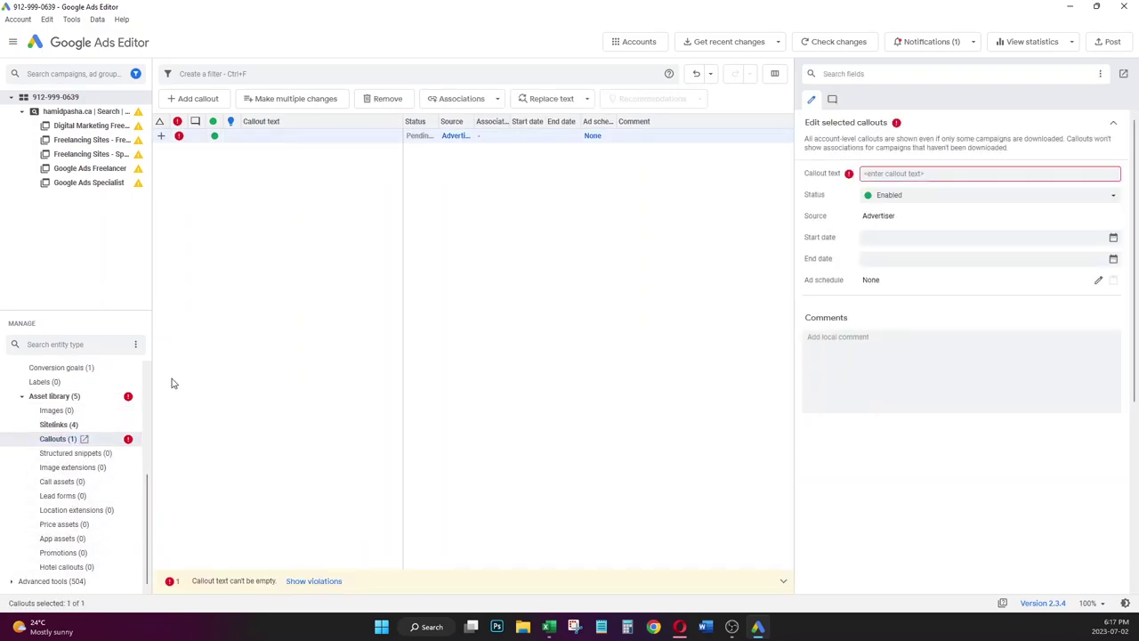
{"action": "key", "text": "Delete"}
{"action": "scroll", "coordinate": [27, 400], "scroll_direction": "up", "scroll_amount": 5}
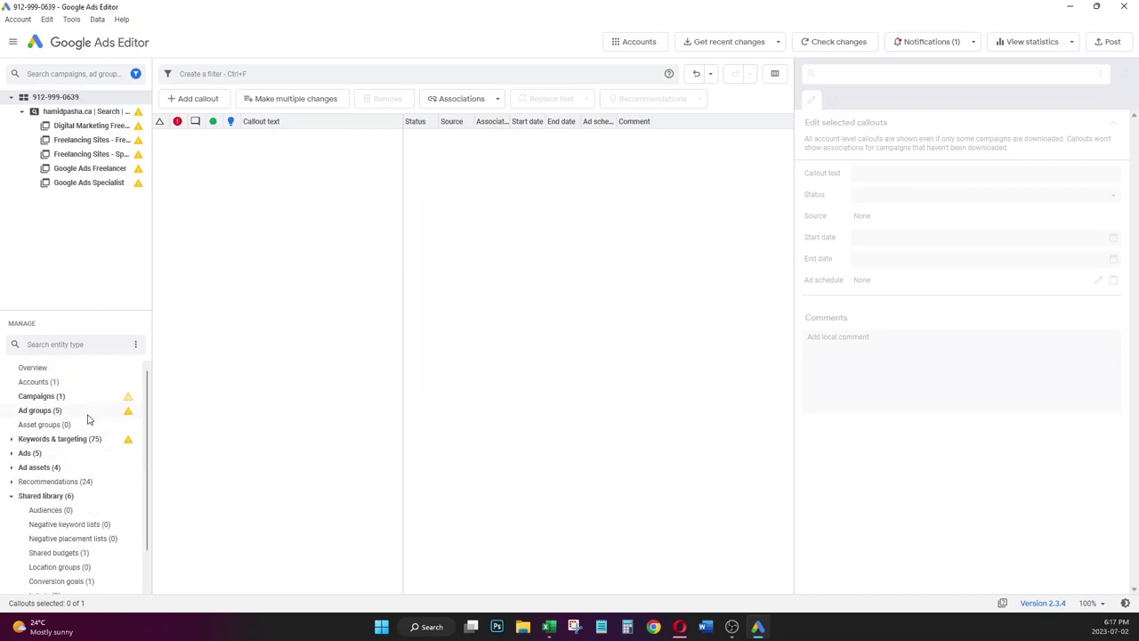
- Widen the campaign tree, set the search campaign's status to Paused and review its remaining settings
{"action": "left_click", "coordinate": [89, 384]}
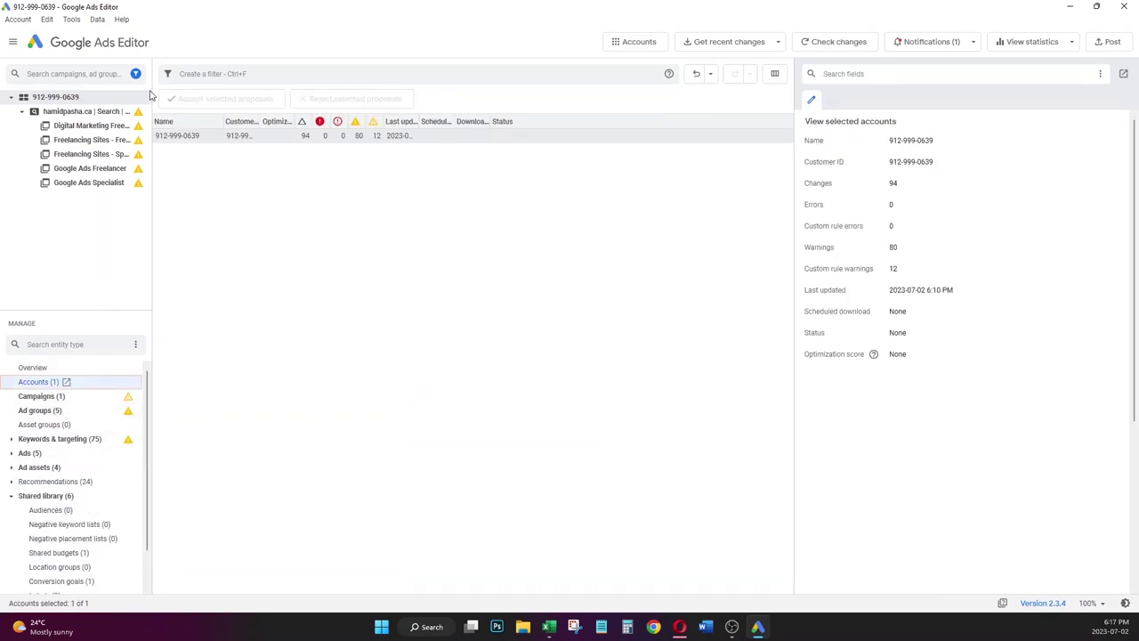
{"action": "left_click_drag", "start_coordinate": [151, 93], "coordinate": [203, 93]}
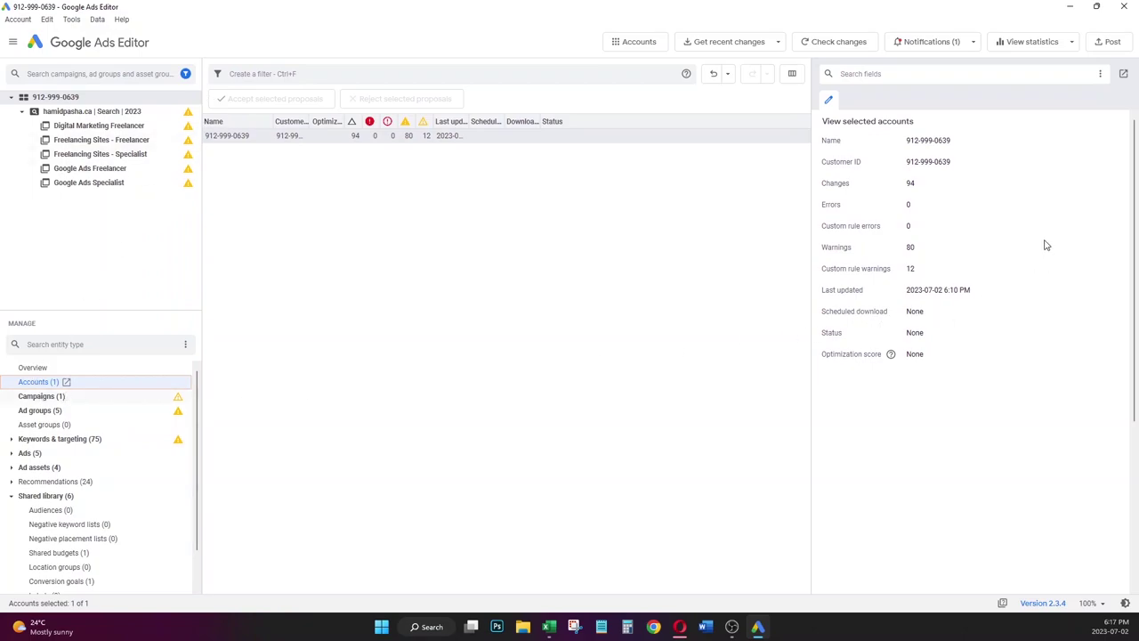
{"action": "left_click", "coordinate": [1052, 183]}
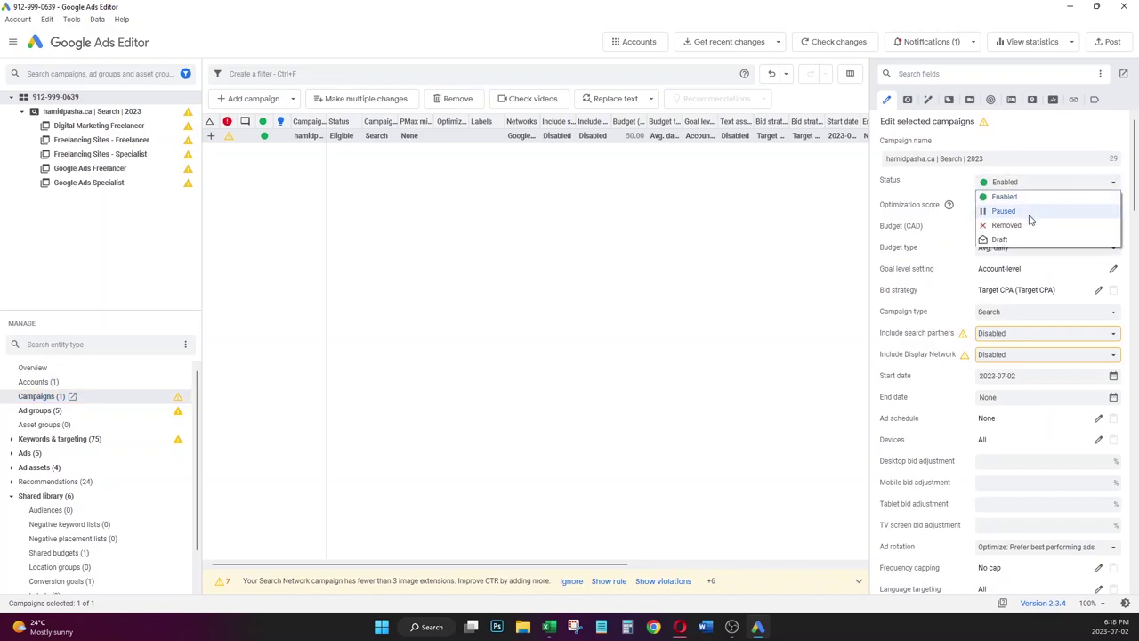
{"action": "left_click", "coordinate": [1029, 213]}
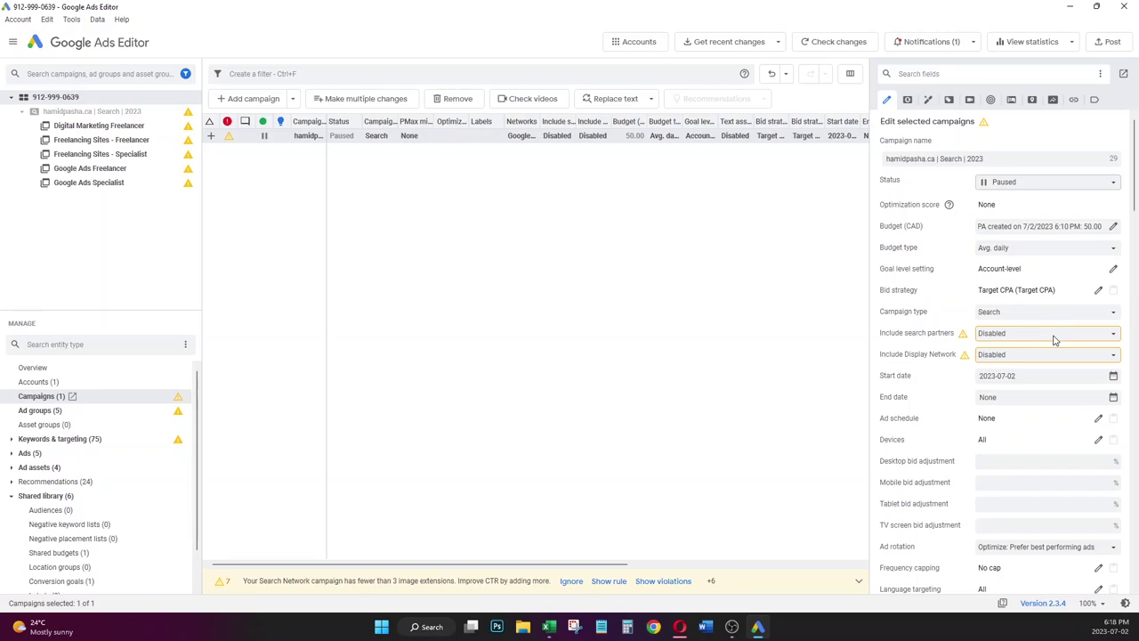
{"action": "scroll", "coordinate": [1055, 341], "scroll_direction": "down", "scroll_amount": 2}
{"action": "scroll", "coordinate": [1054, 341], "scroll_direction": "down", "scroll_amount": 4}
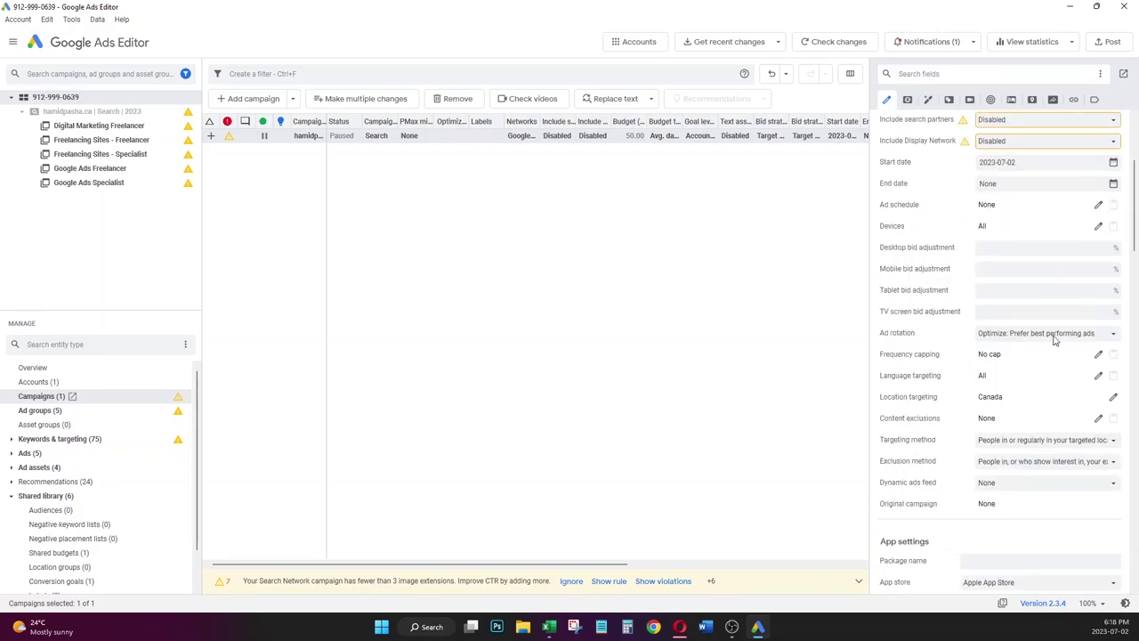
{"action": "scroll", "coordinate": [1054, 352], "scroll_direction": "down", "scroll_amount": 2}
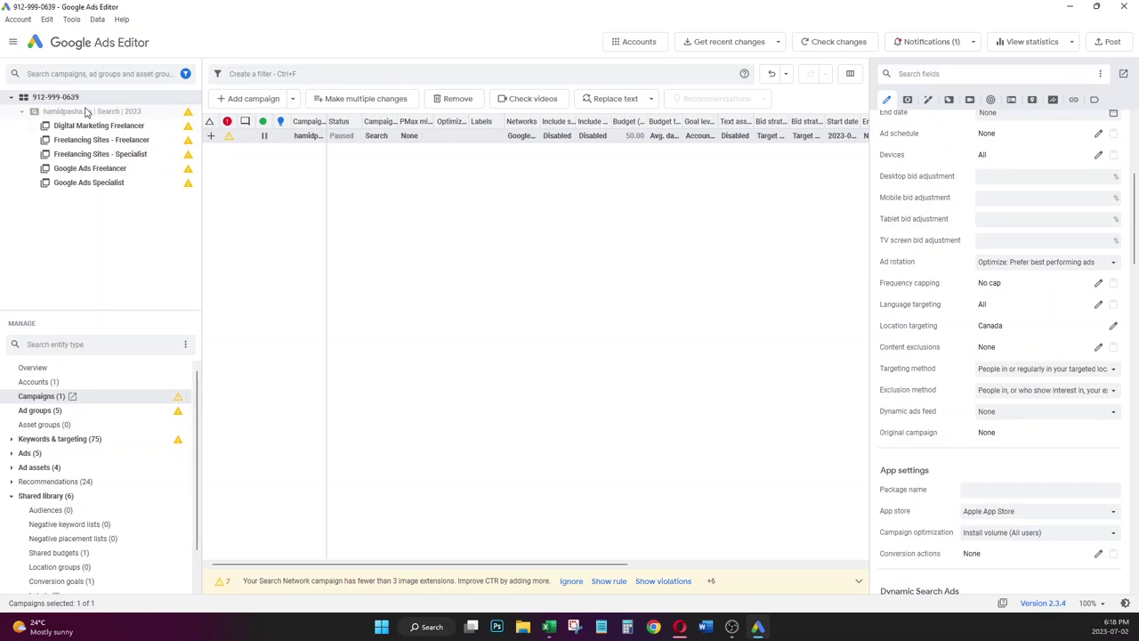
- Post the changes of the selected campaign to Google Ads and close the posting report
{"action": "left_click", "coordinate": [1106, 43]}
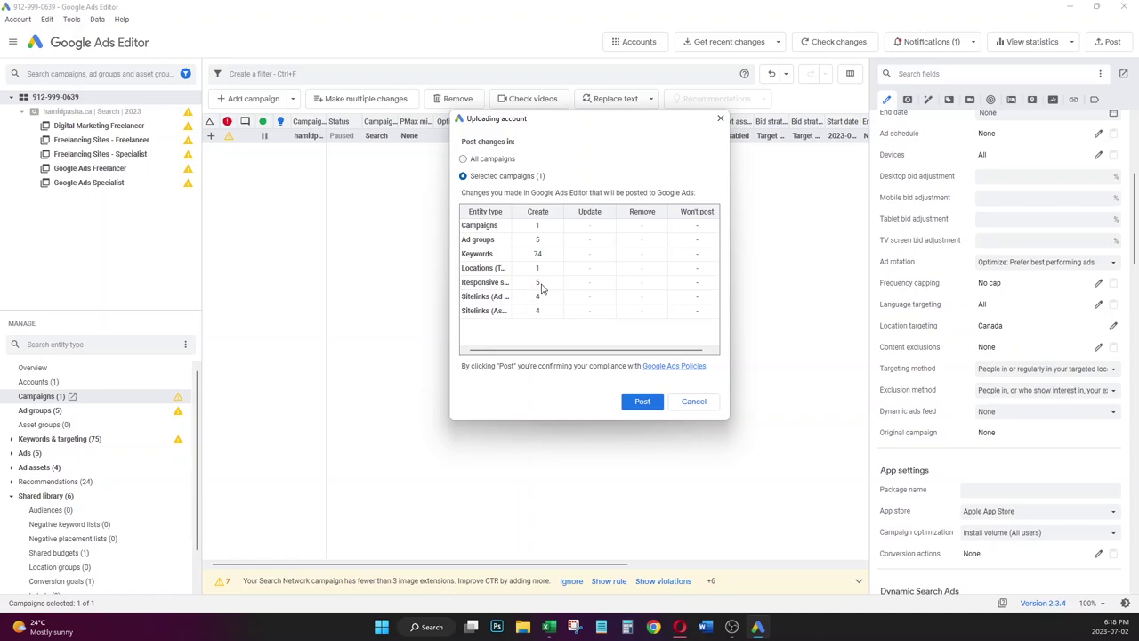
{"action": "left_click", "coordinate": [637, 403]}
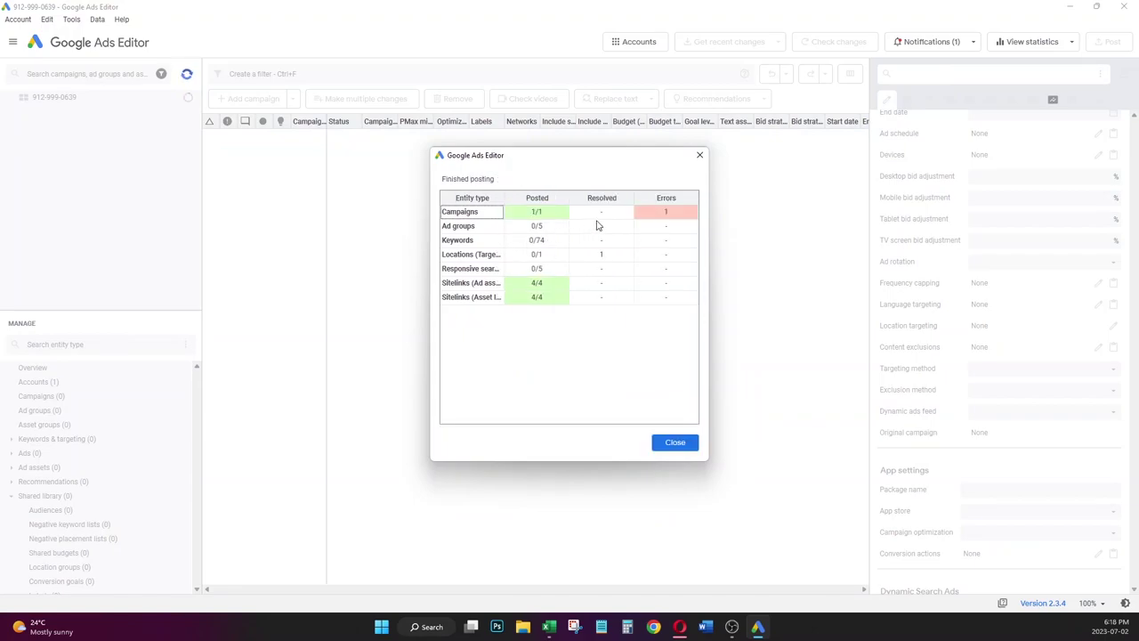
{"action": "left_click", "coordinate": [673, 442]}
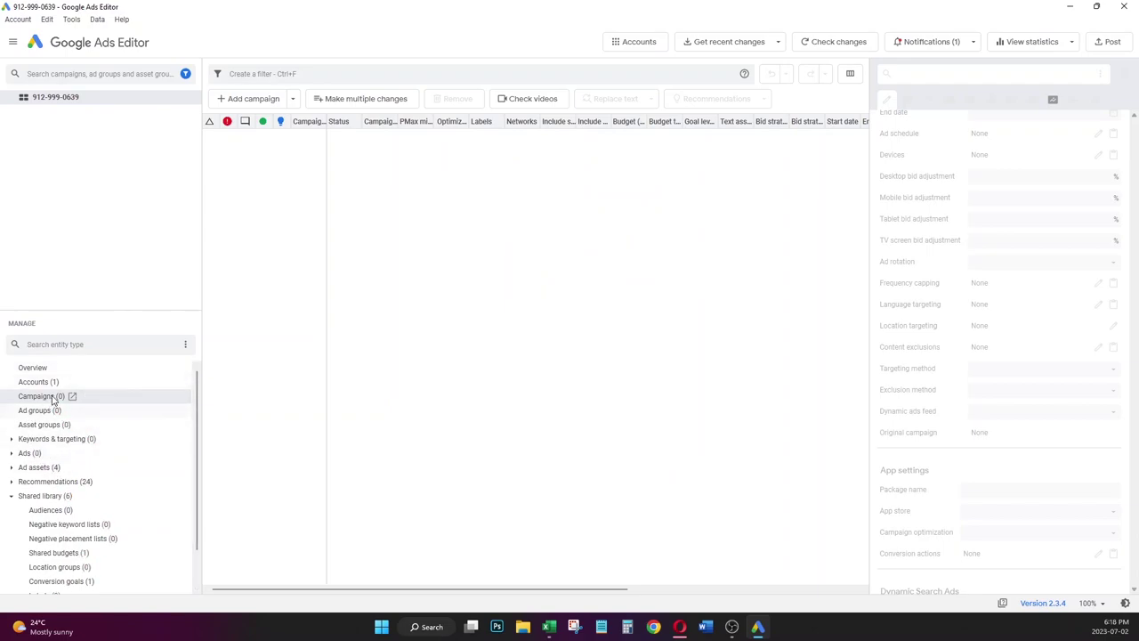
- Include paused campaigns in the filter of the campaign tree
{"action": "left_click", "coordinate": [185, 75]}
{"action": "left_click", "coordinate": [208, 258]}
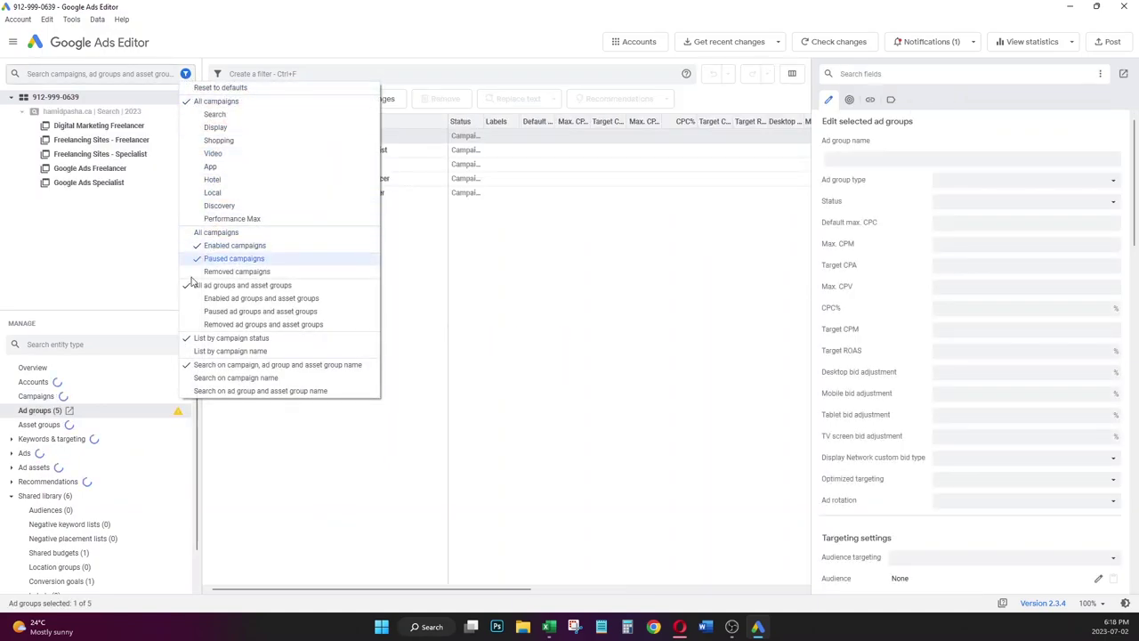
{"action": "left_click", "coordinate": [83, 403]}
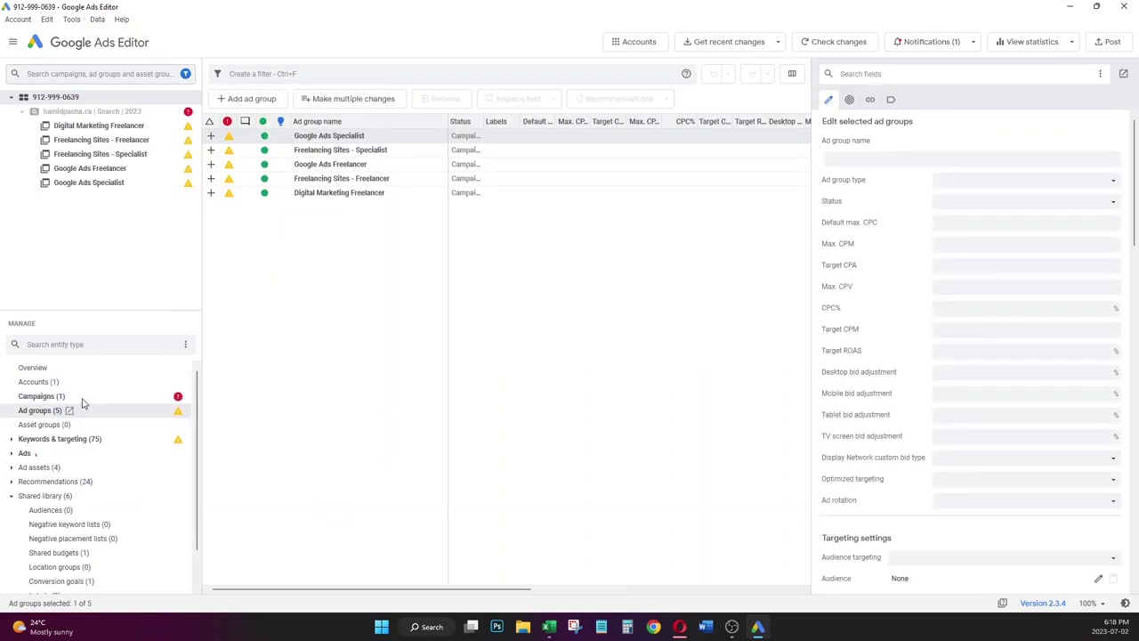
- Set the paused search campaign's exclusion method to "People in your excluded locations (recommended)"
{"action": "left_click", "coordinate": [50, 398]}
{"action": "left_click", "coordinate": [136, 114]}
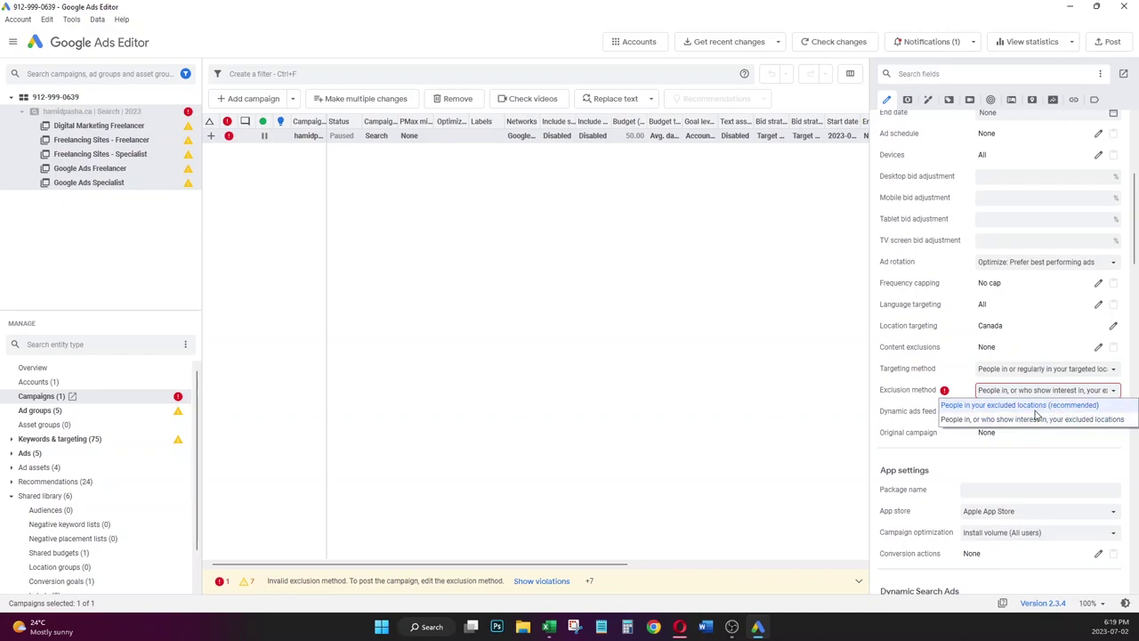
{"action": "left_click", "coordinate": [1036, 415]}
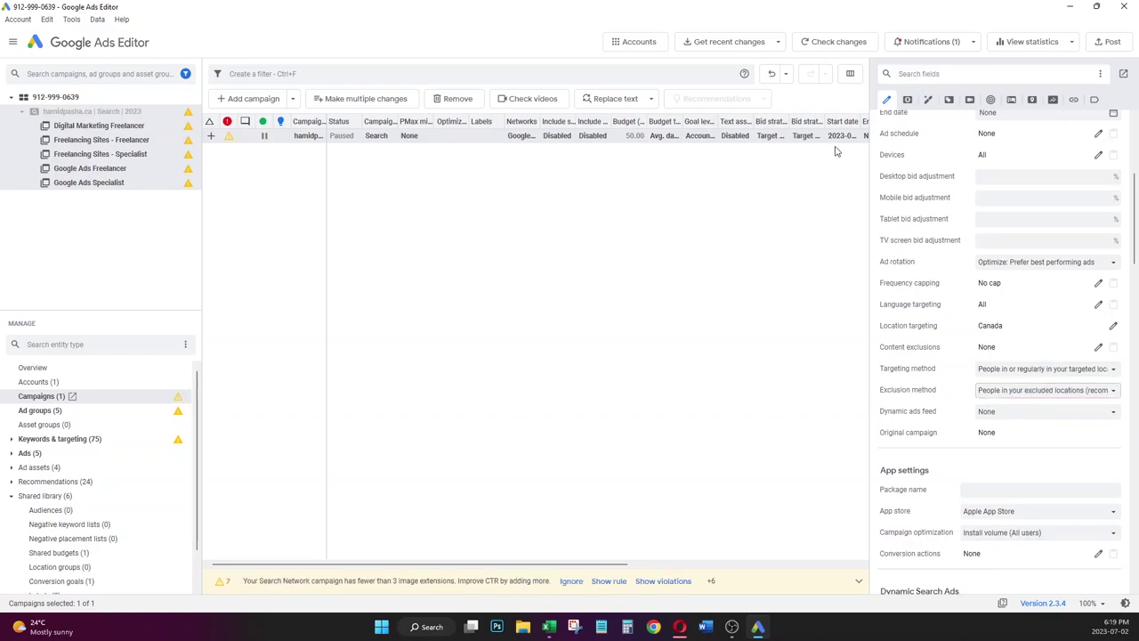
- Post the pending changes in all campaigns to Google Ads and close the posting report
{"action": "left_click", "coordinate": [1103, 41]}
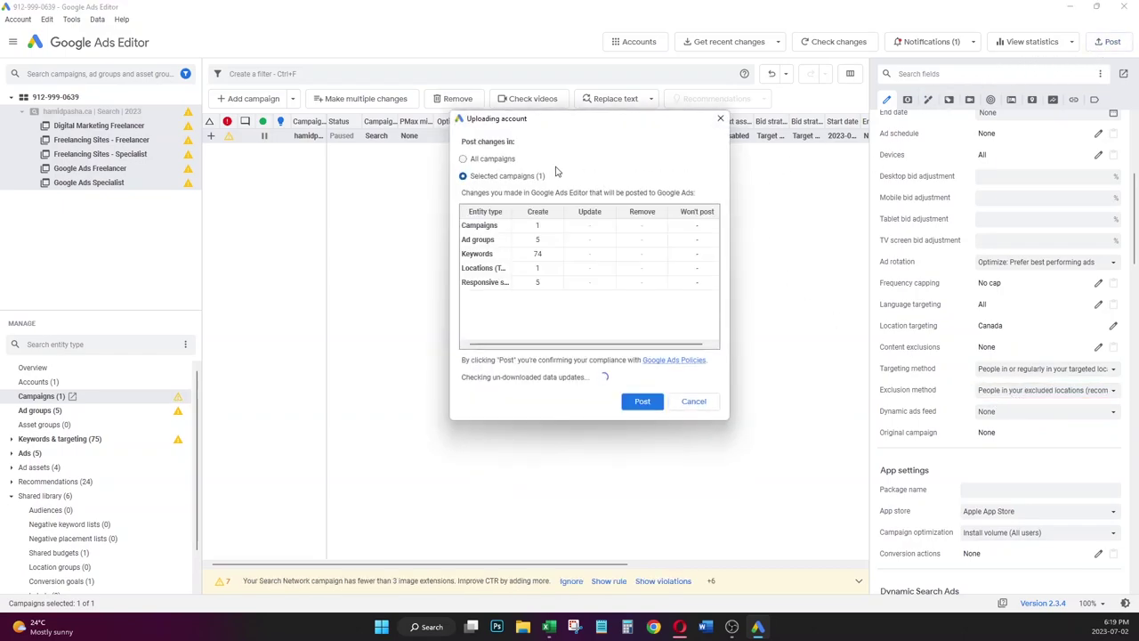
{"action": "left_click", "coordinate": [508, 159]}
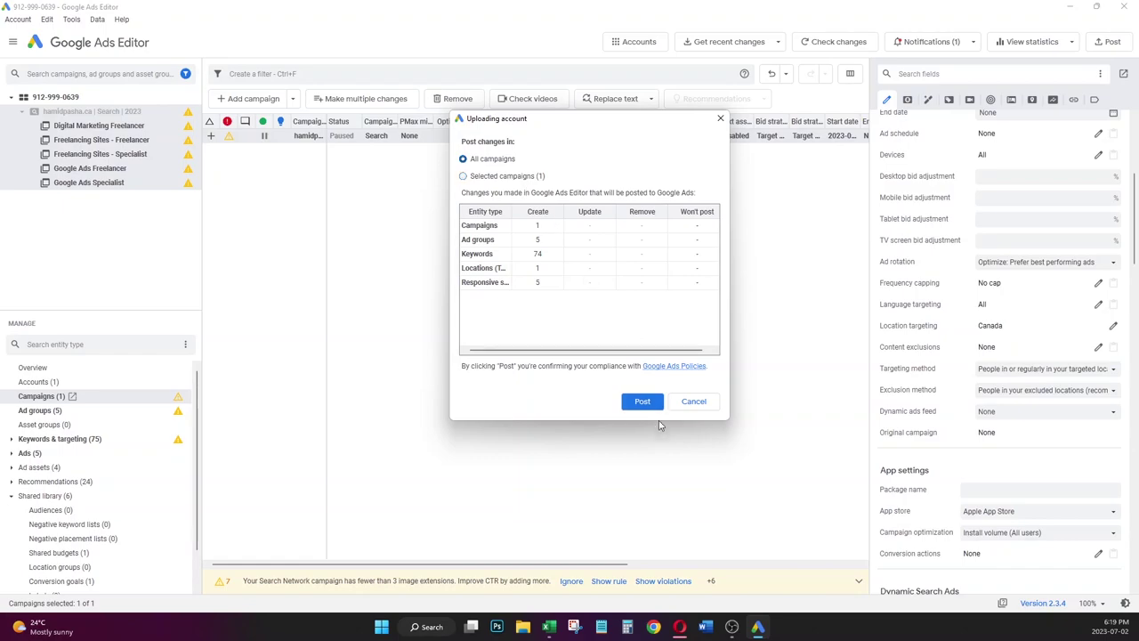
{"action": "left_click", "coordinate": [643, 402]}
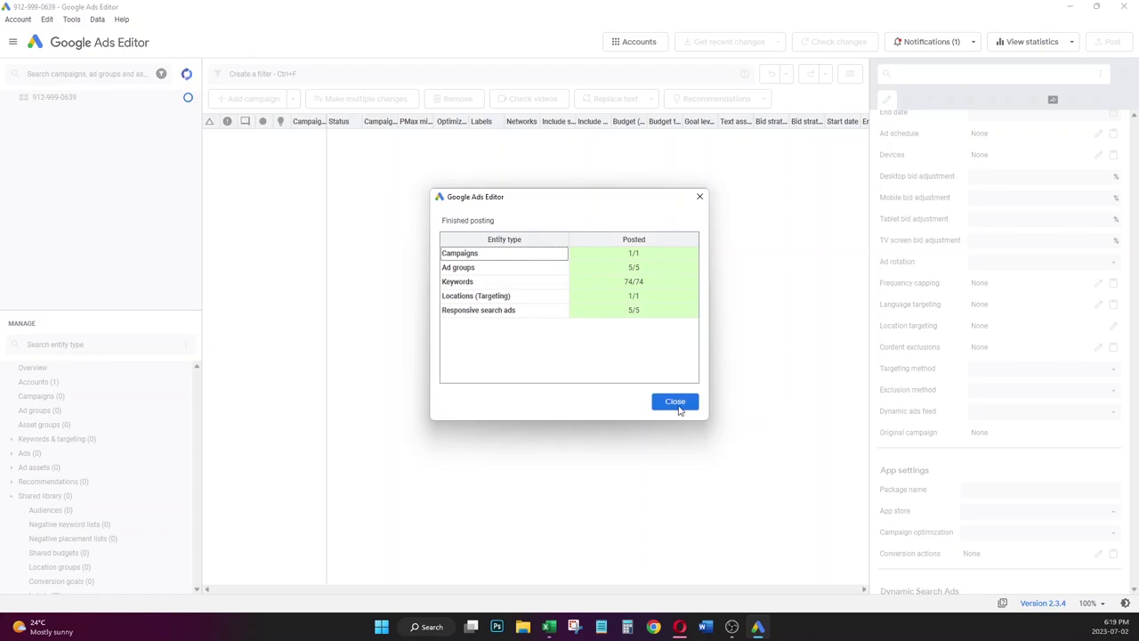
{"action": "left_click", "coordinate": [678, 407]}
- Switch to Google Ads in Opera and check the posted campaign's ad groups, plus the keywords and ads of the Google Ads Specialist ad group
{"action": "left_click", "coordinate": [680, 627]}
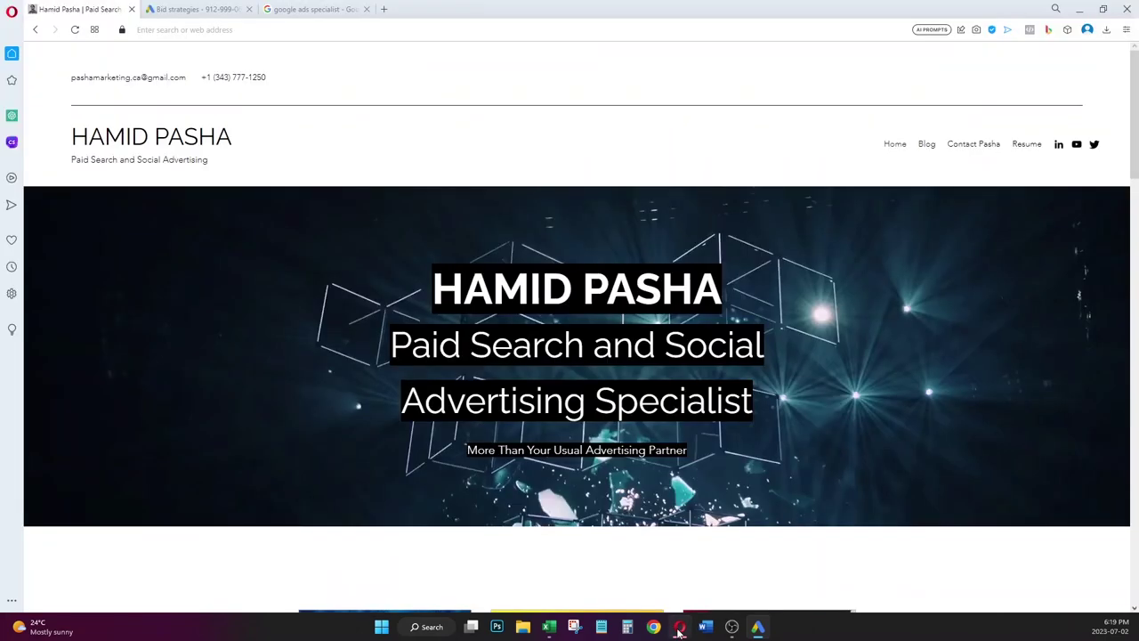
{"action": "left_click", "coordinate": [191, 9]}
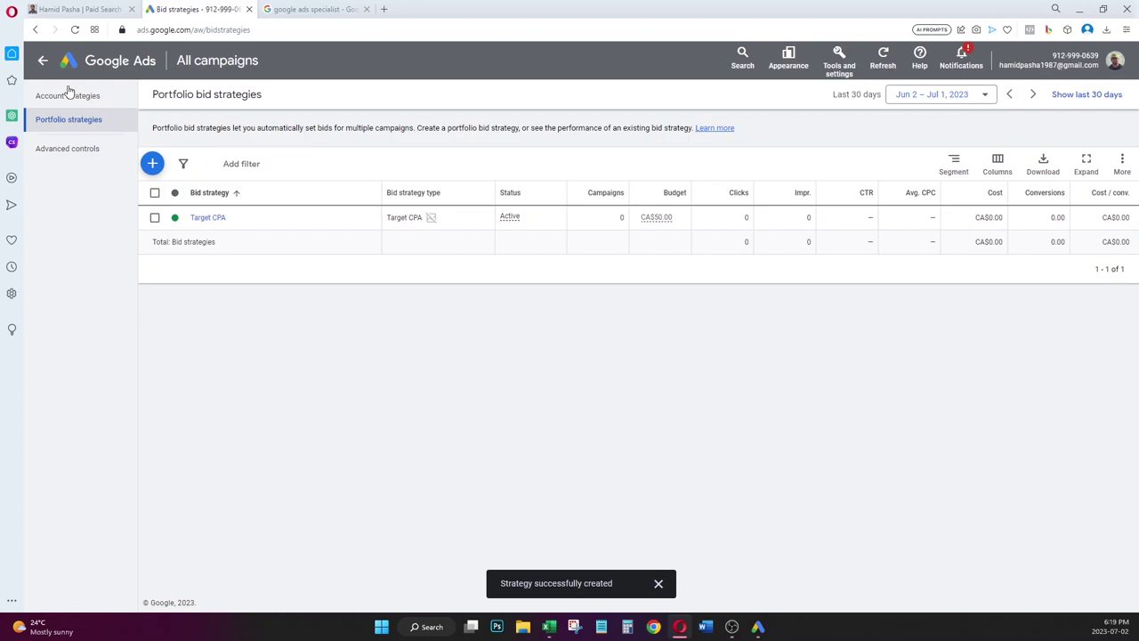
{"action": "left_click", "coordinate": [43, 62]}
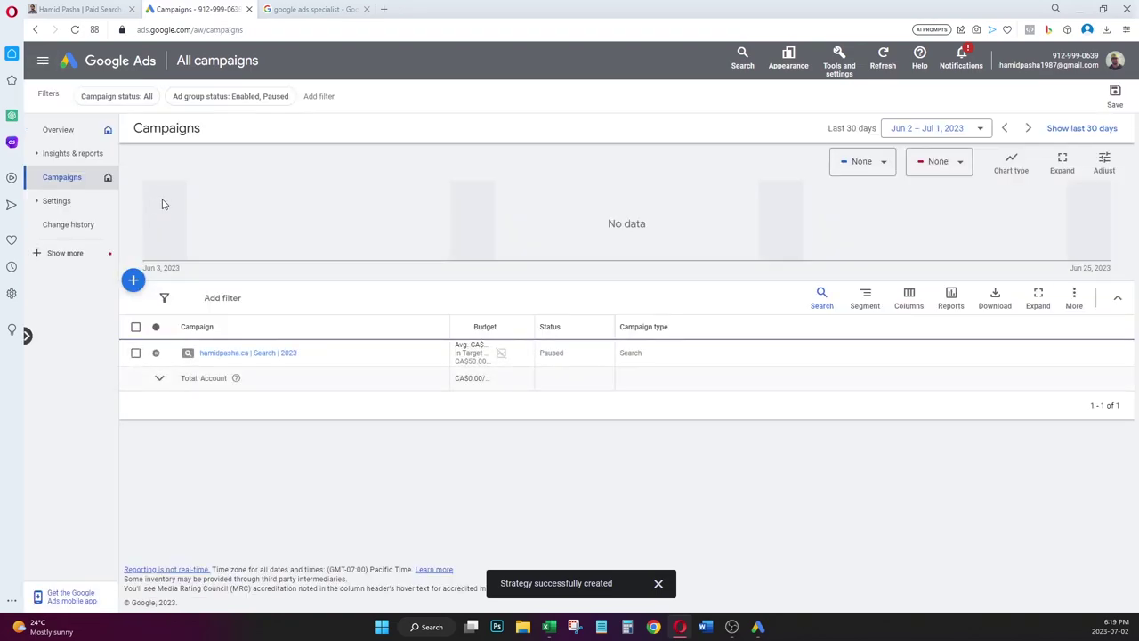
{"action": "left_click", "coordinate": [263, 356]}
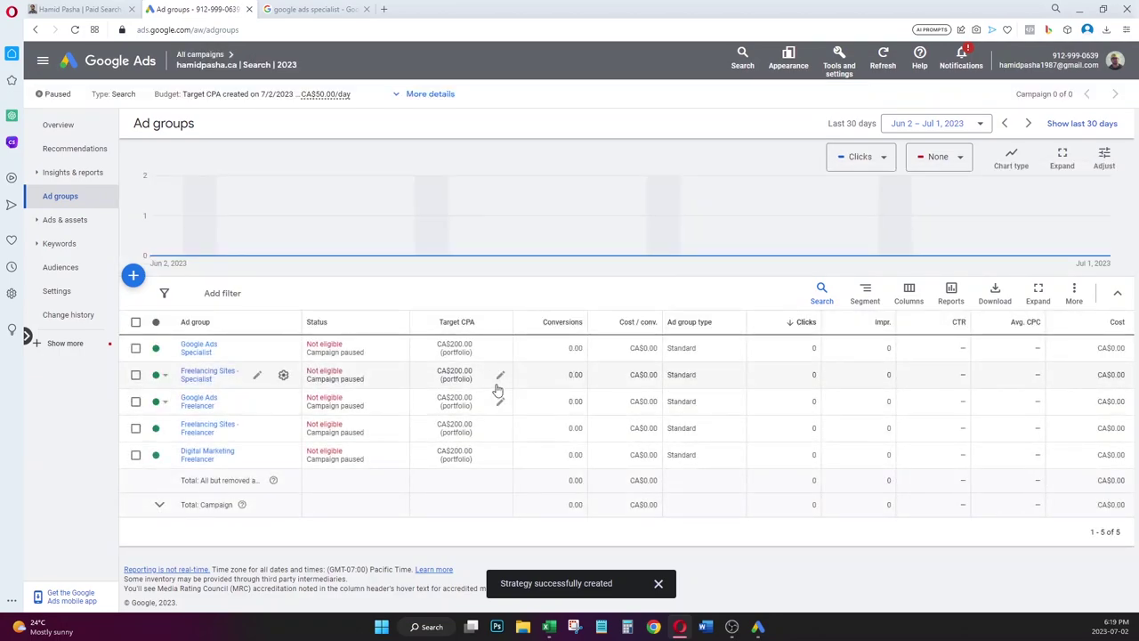
{"action": "left_click", "coordinate": [199, 353]}
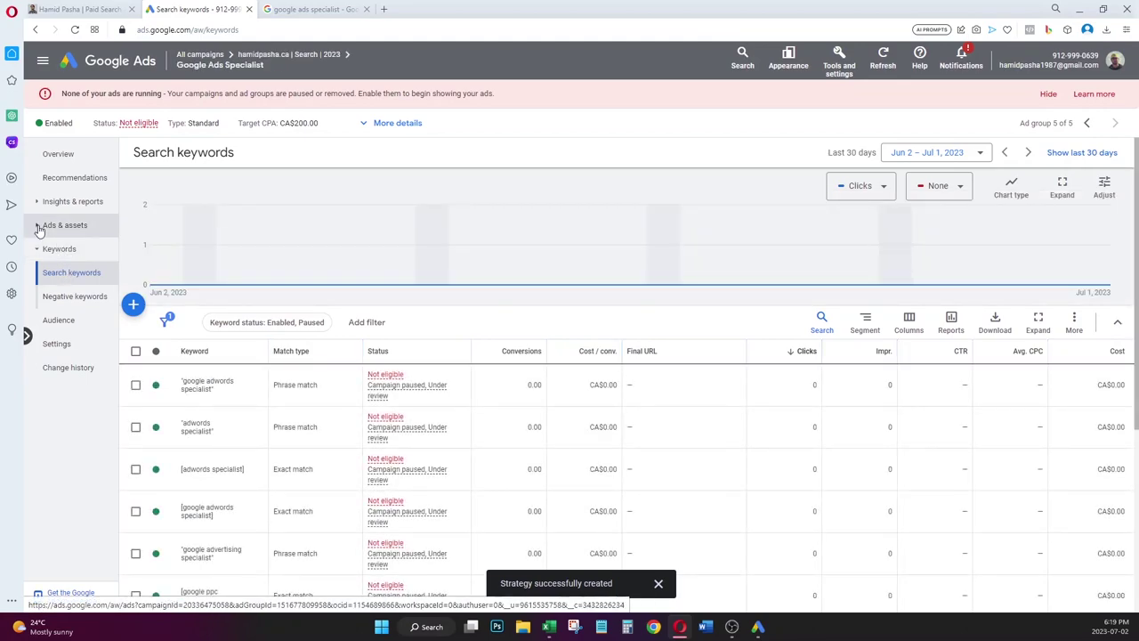
{"action": "left_click", "coordinate": [39, 228]}
{"action": "left_click", "coordinate": [50, 251]}
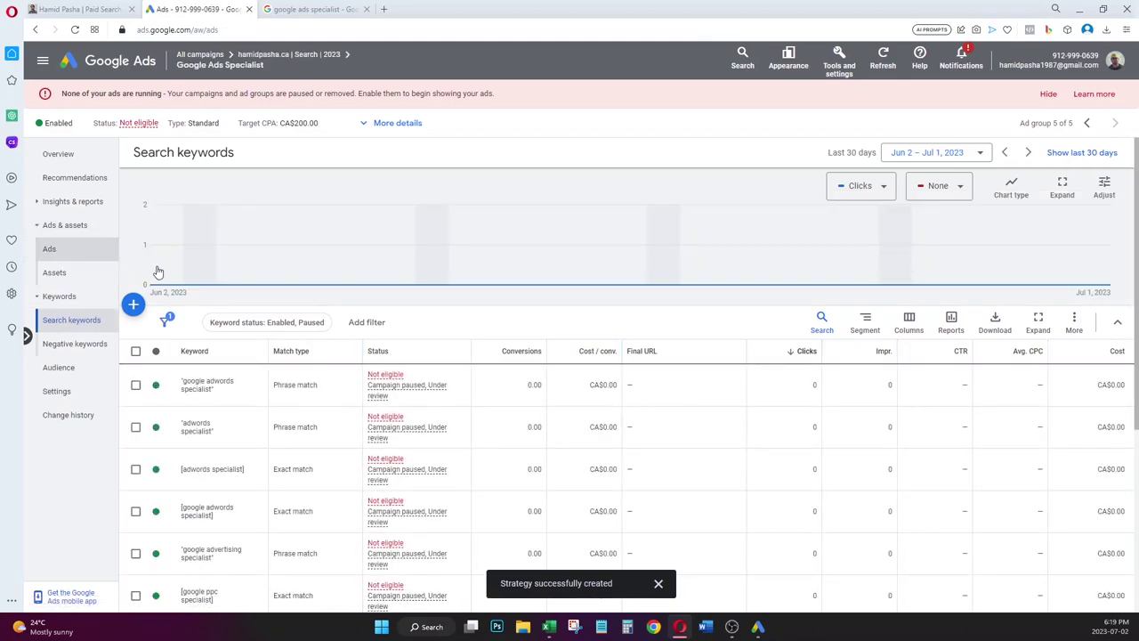